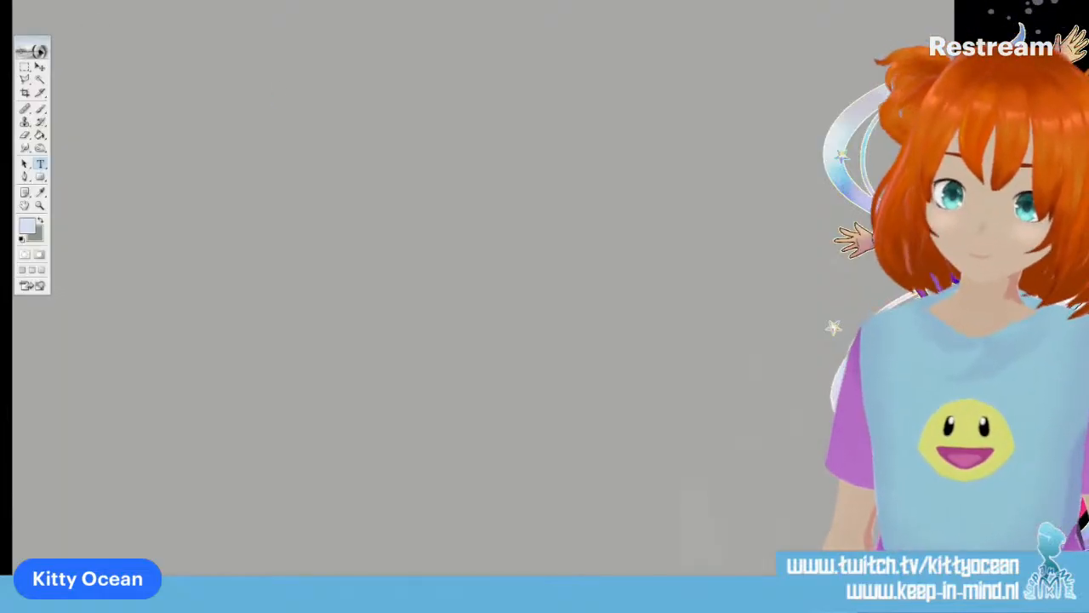
Open the comic strip template penbase0002025.psd and maximize its document window
left_click(26, 0)
left_click(48, 4)
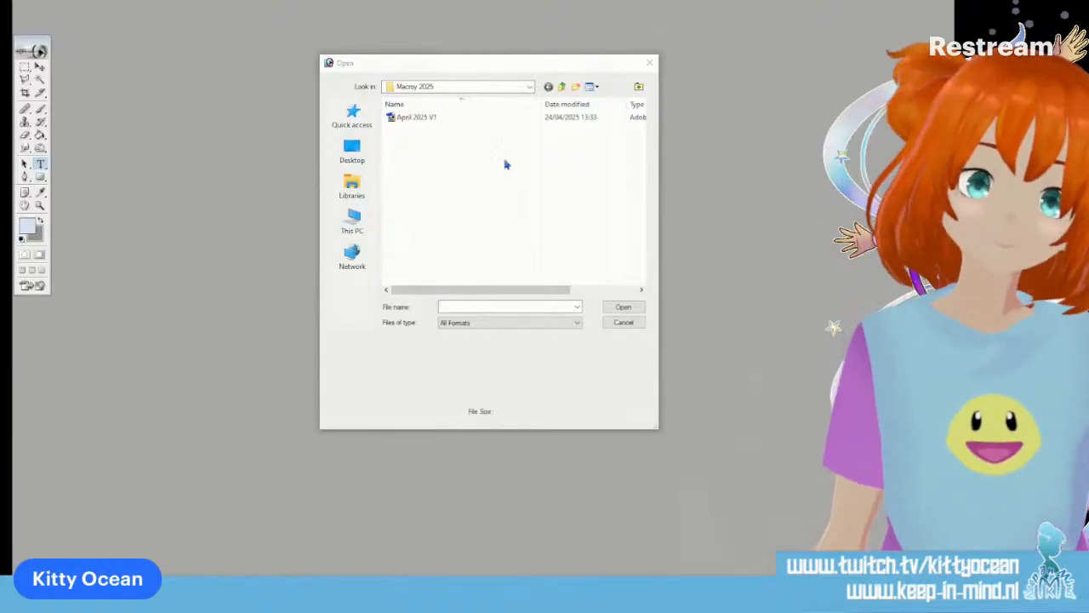
left_click_drag(496, 65, 0, 77)
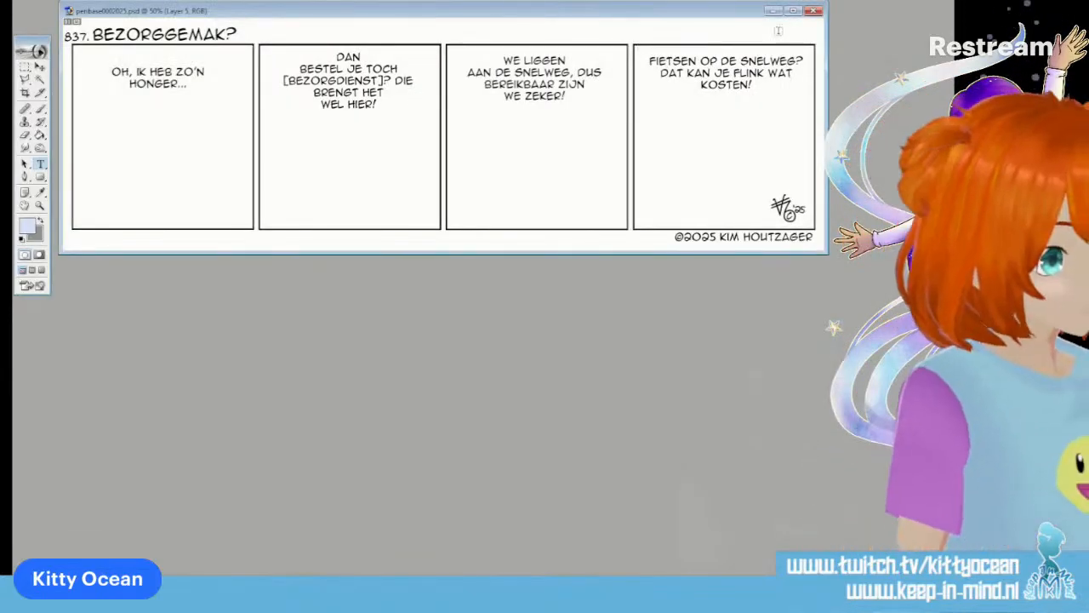
left_click(794, 11)
Try to save the comic strip under a new file name, declining to replace the existing file
left_click(37, 2)
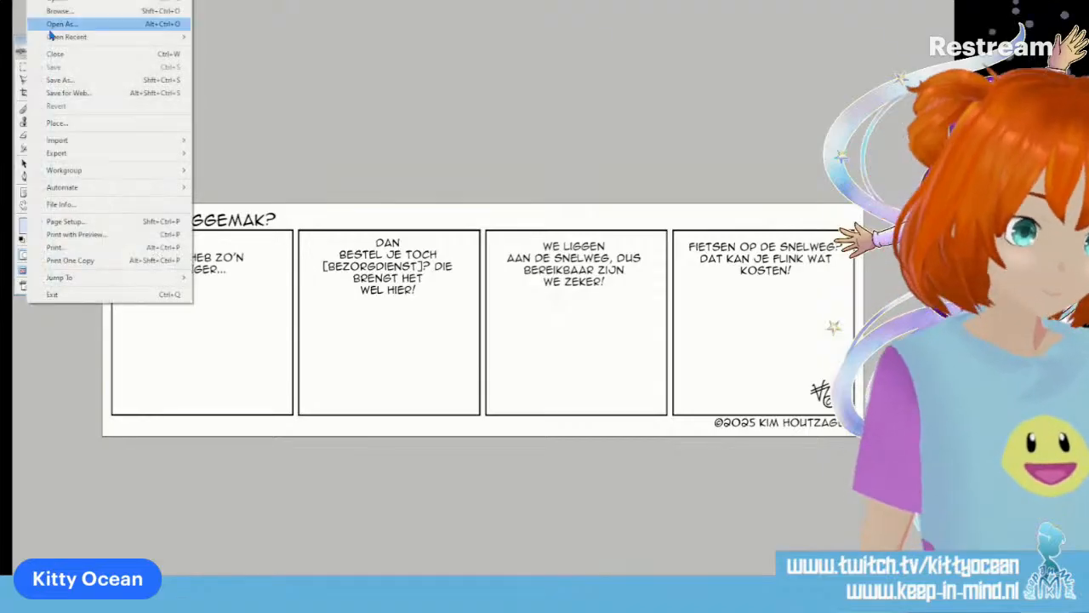
left_click(90, 80)
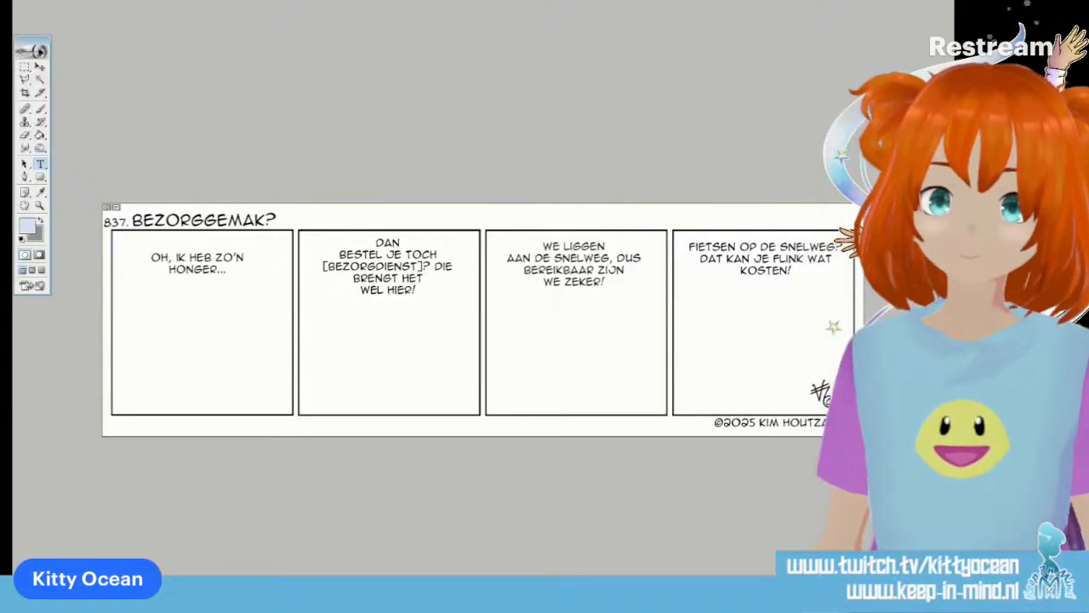
key("Return")
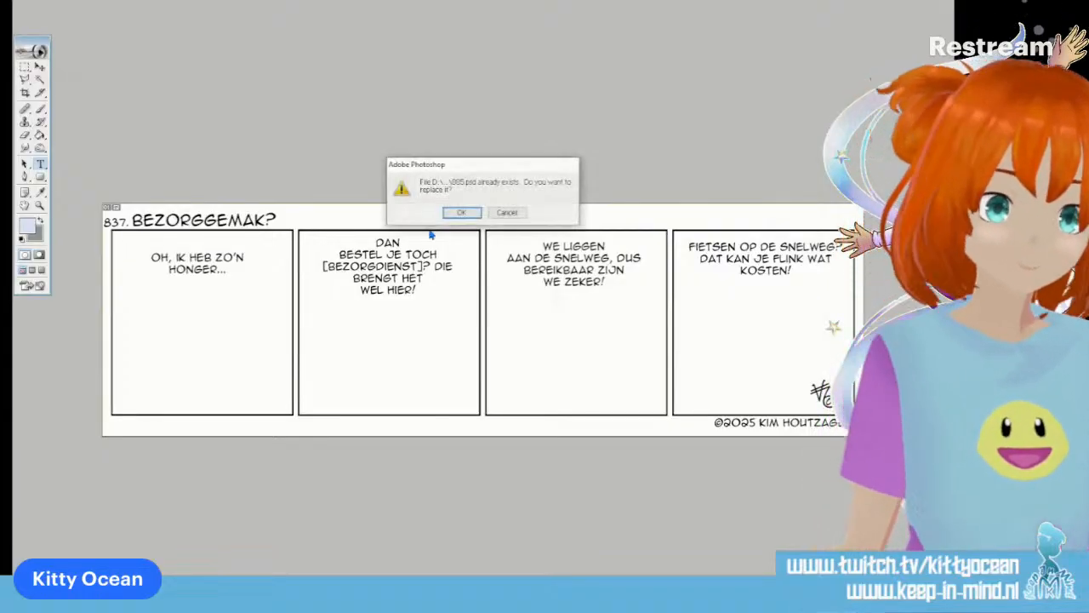
left_click(509, 213)
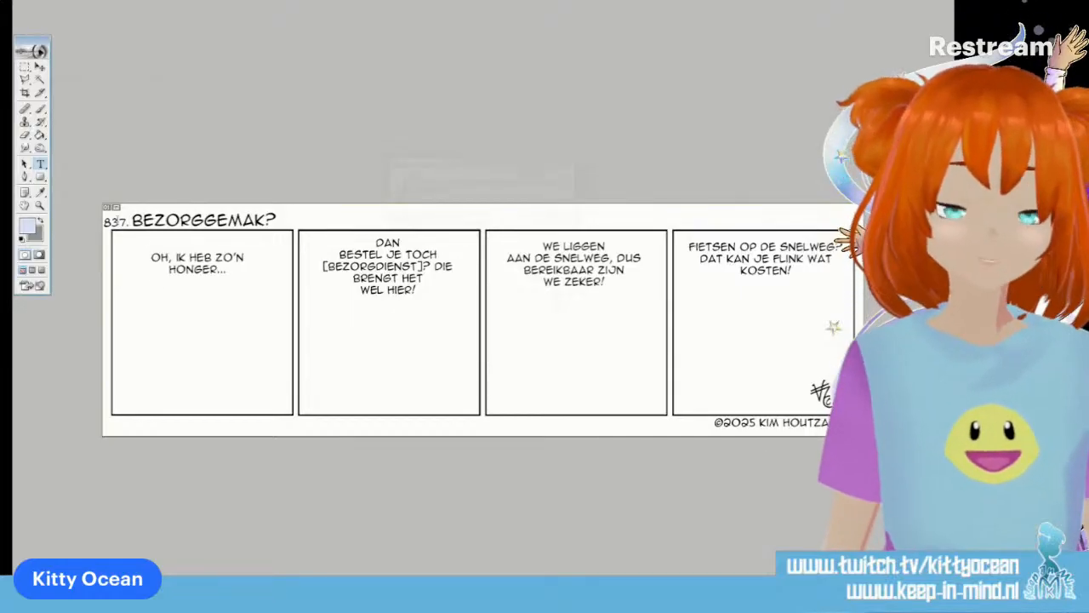
Change the strip number before the title to "886." and save the file
left_click_drag(111, 223, 141, 218)
type("86.")
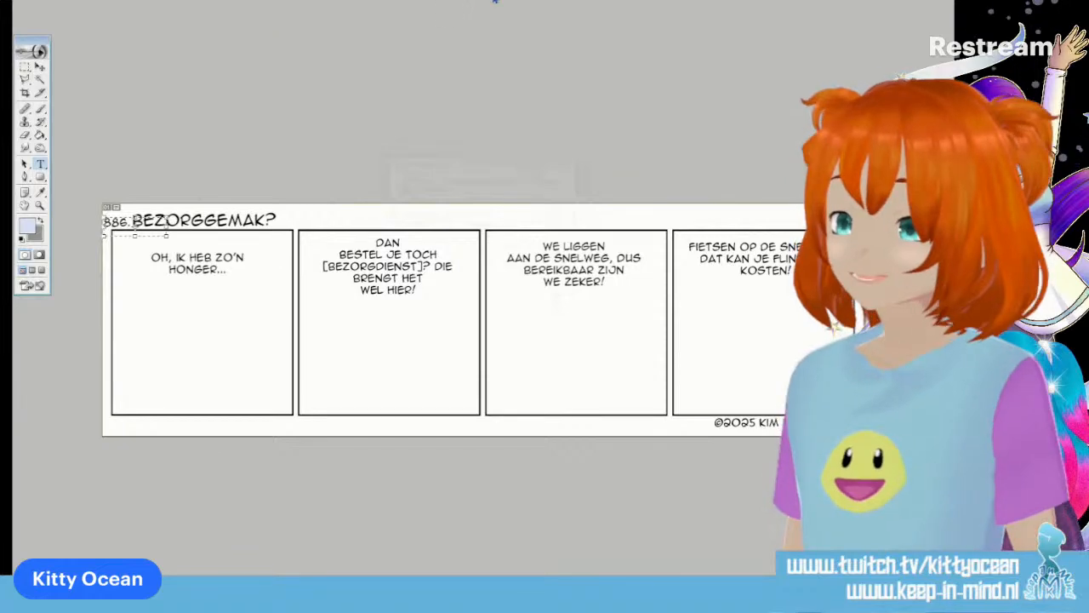
key("ctrl+s")
Replace the strip's title with "NA DE (KONINGSDAG)STORM"
left_click_drag(134, 220, 362, 216)
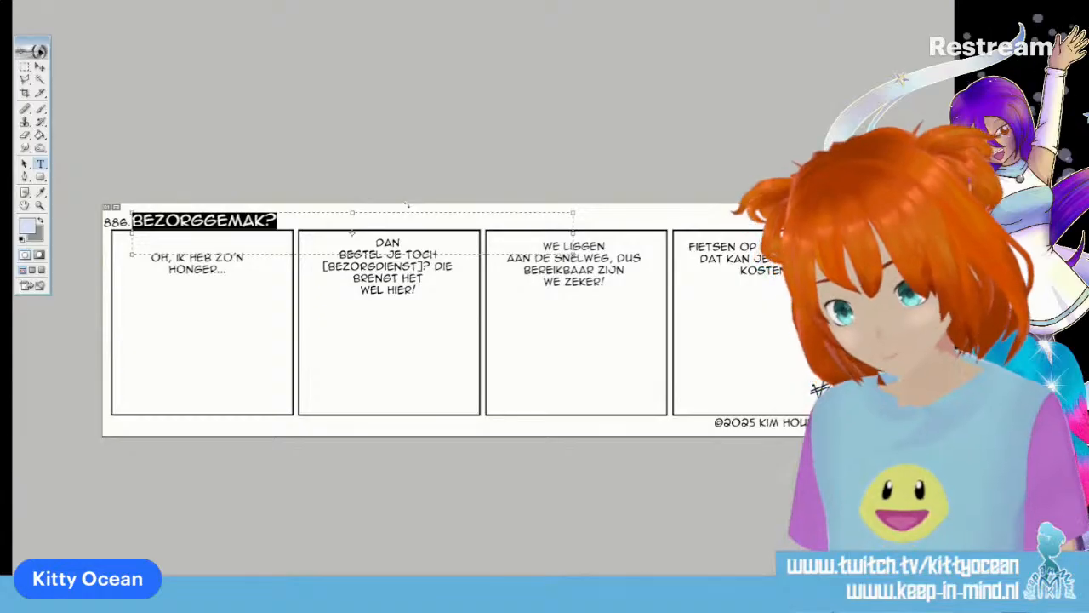
type("NA DE ")
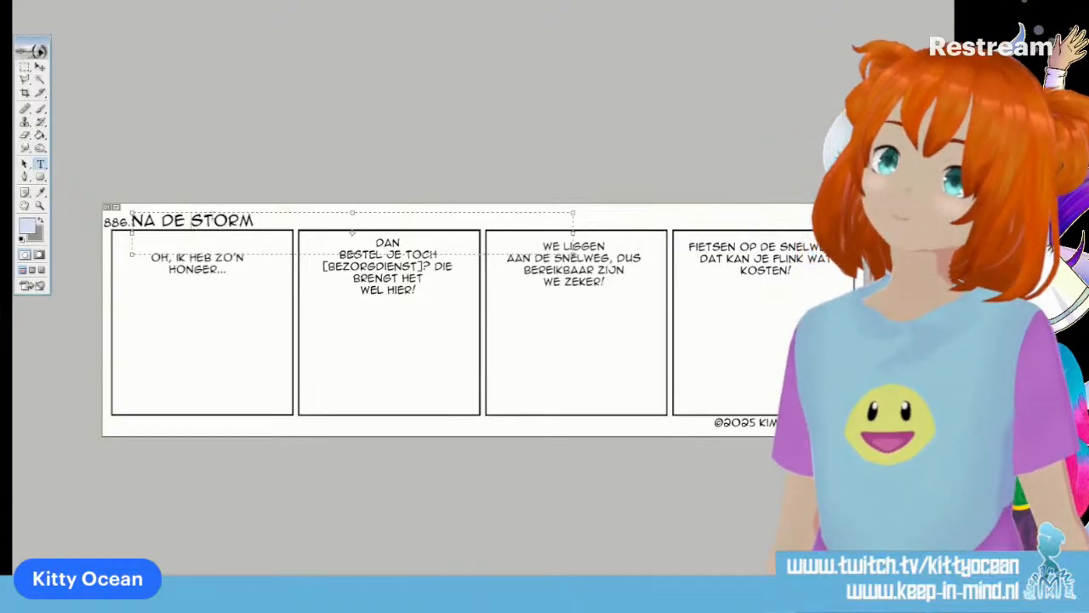
type("(KONINGSDAG")
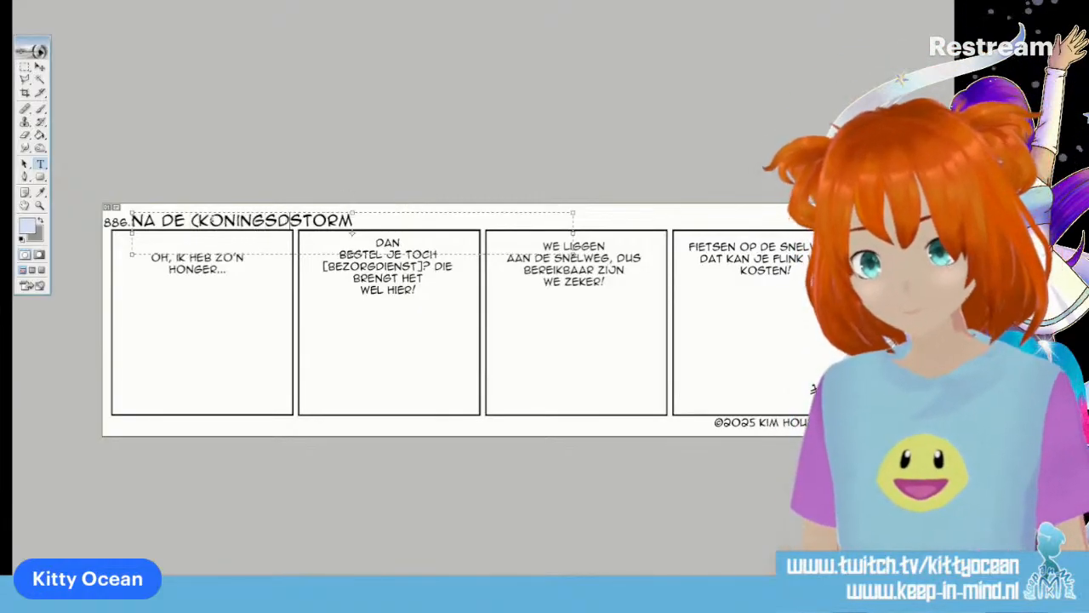
type(")")
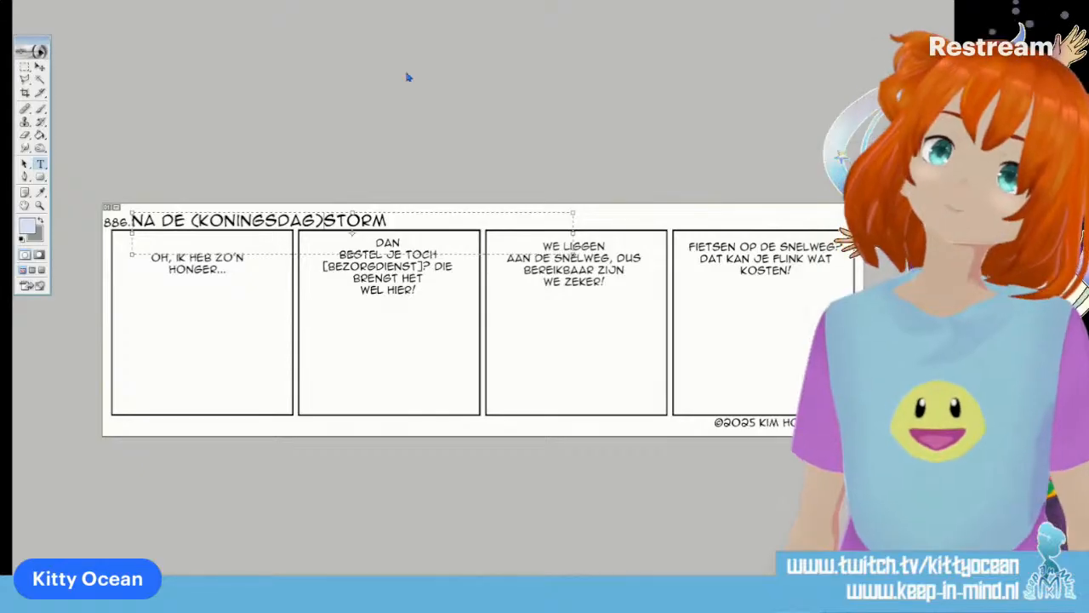
Replace the first panel's text with "KIJK, DAAR KUNNEN MENSEN HUN NIET-VERKOCHTE DINGEN WEG-"
left_click(181, 267)
key("ctrl+a")
type("KIJK, DAAR KUNNEN MENSEN HUN")
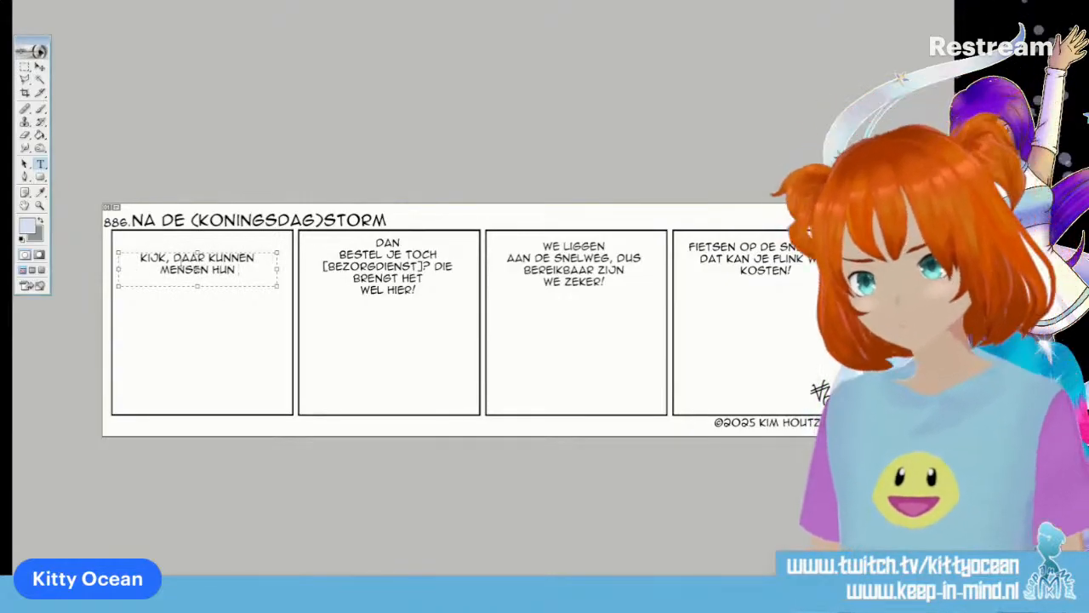
type(" NIET VERKO")
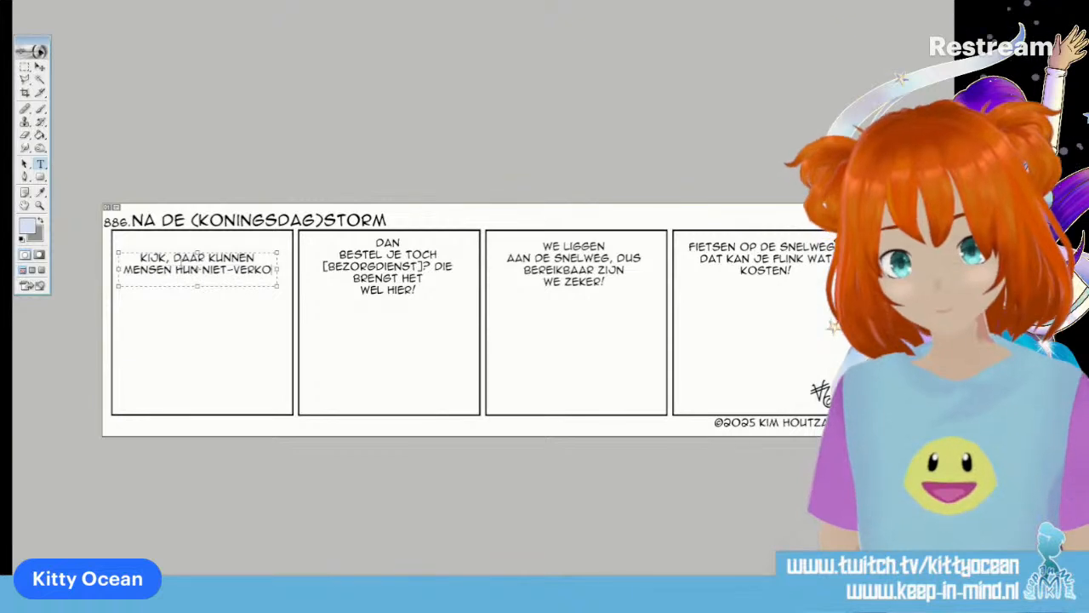
type("CHTE DINGEN")
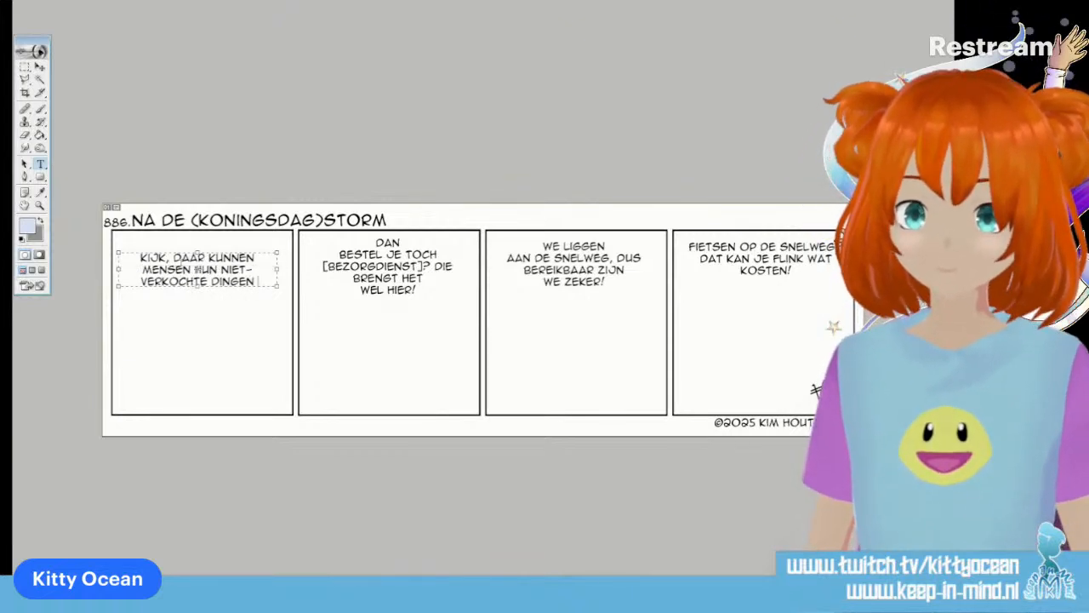
type(" WEG-")
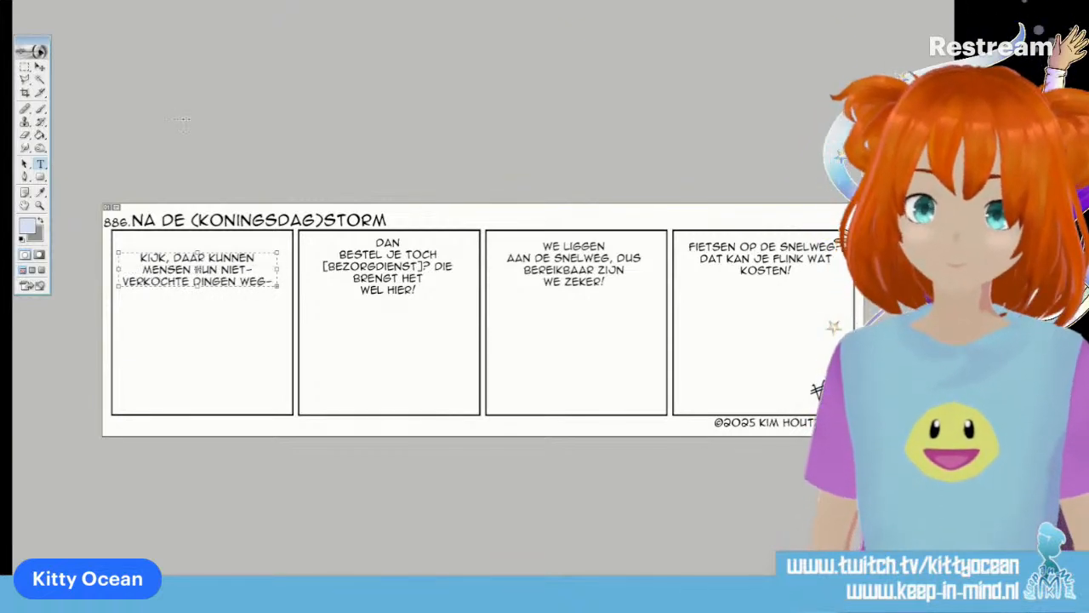
Enlarge the first panel's text box and complete its sentence so it ends with "DINGEN WEGGOOIEN."
mouse_move(282, 249)
left_mouse_down()
mouse_move(297, 228)
mouse_move(290, 234)
left_mouse_up()
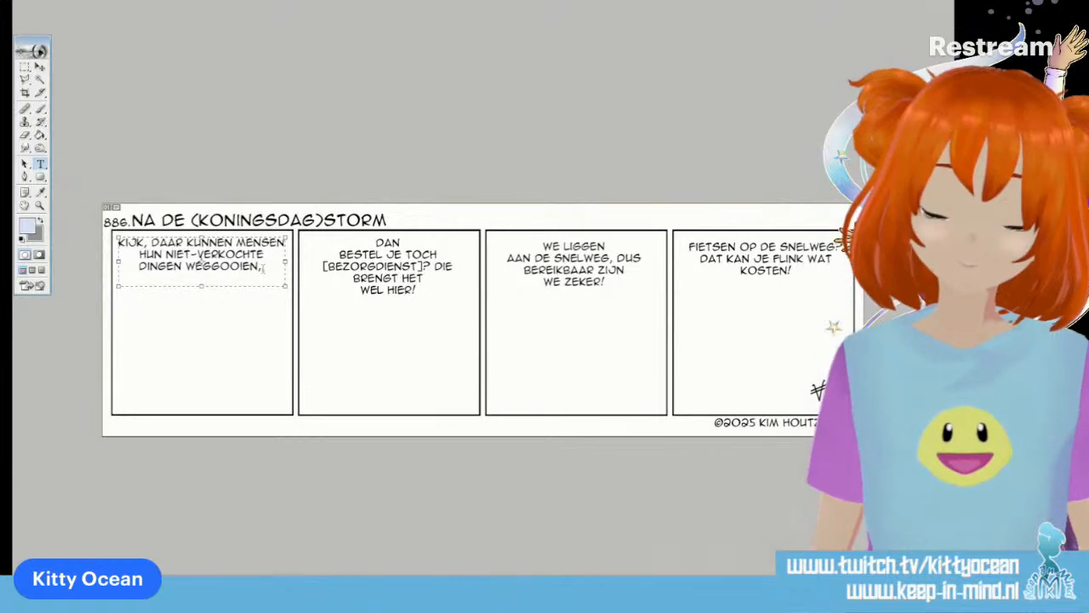
key("BackSpace")
type(".")
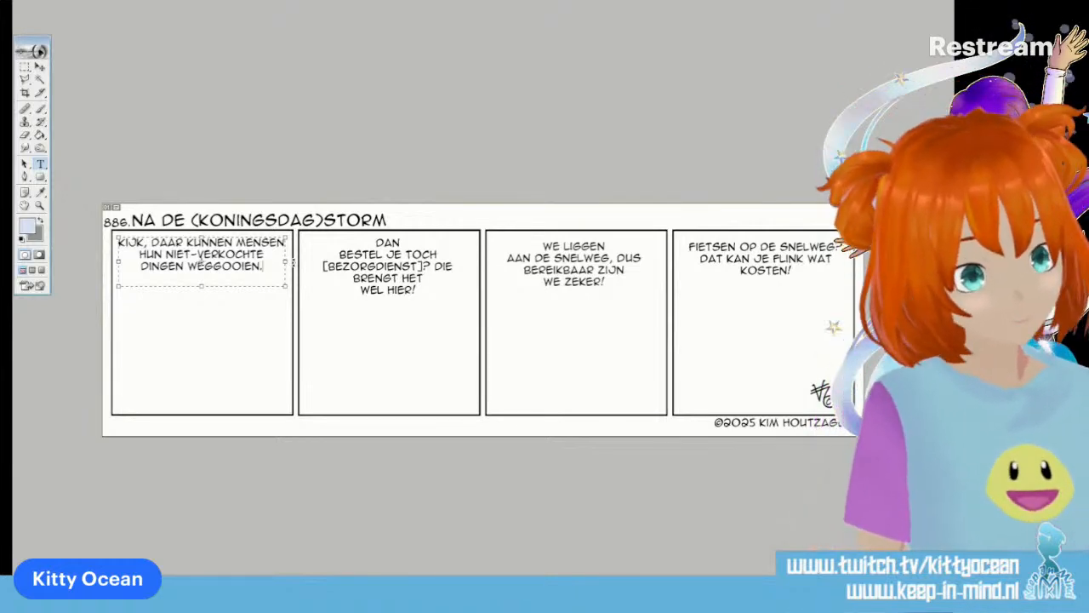
left_click(473, 5)
Replace the second panel's text with "IK VRAAG MIJ AF WAT DAAR ALLEMAAL BELAND..."
left_click(371, 259)
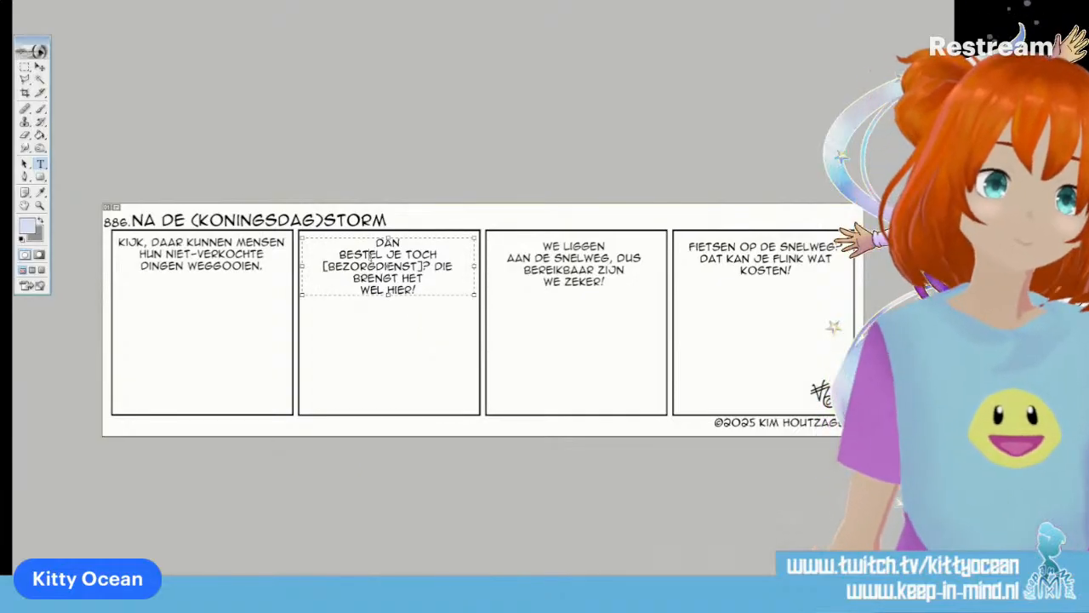
key("ctrl+a")
type("IK VRAAG")
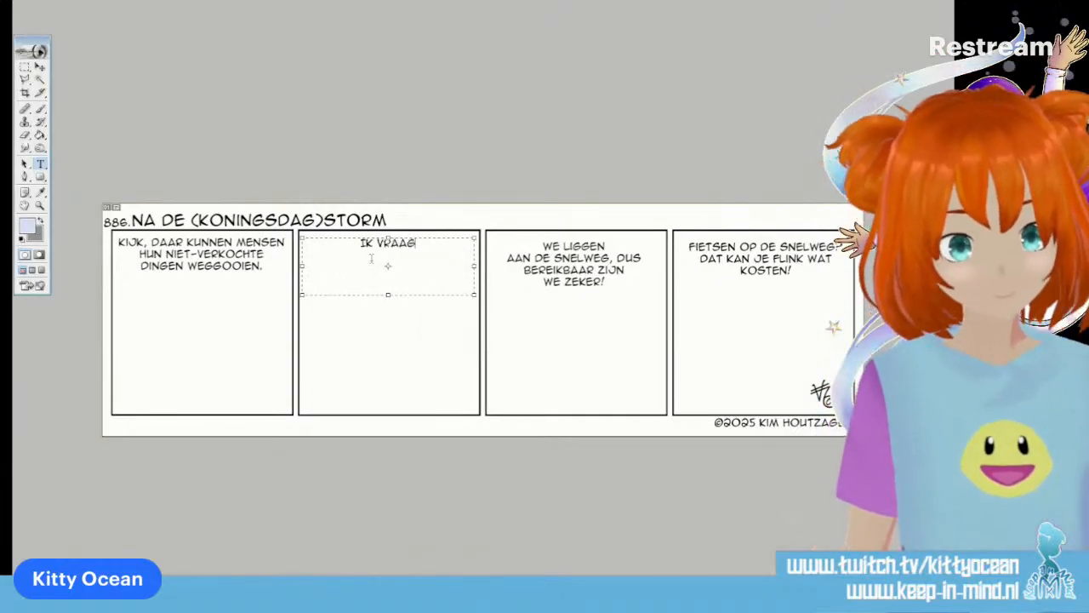
type(" MIJ AF W")
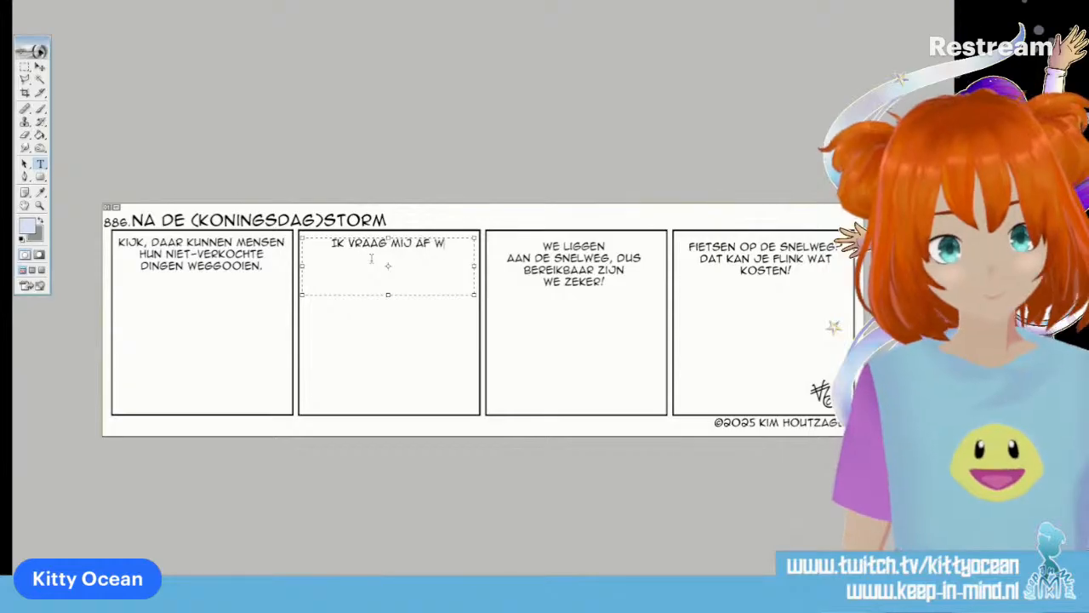
type("AT DAAR ALLEMAAL")
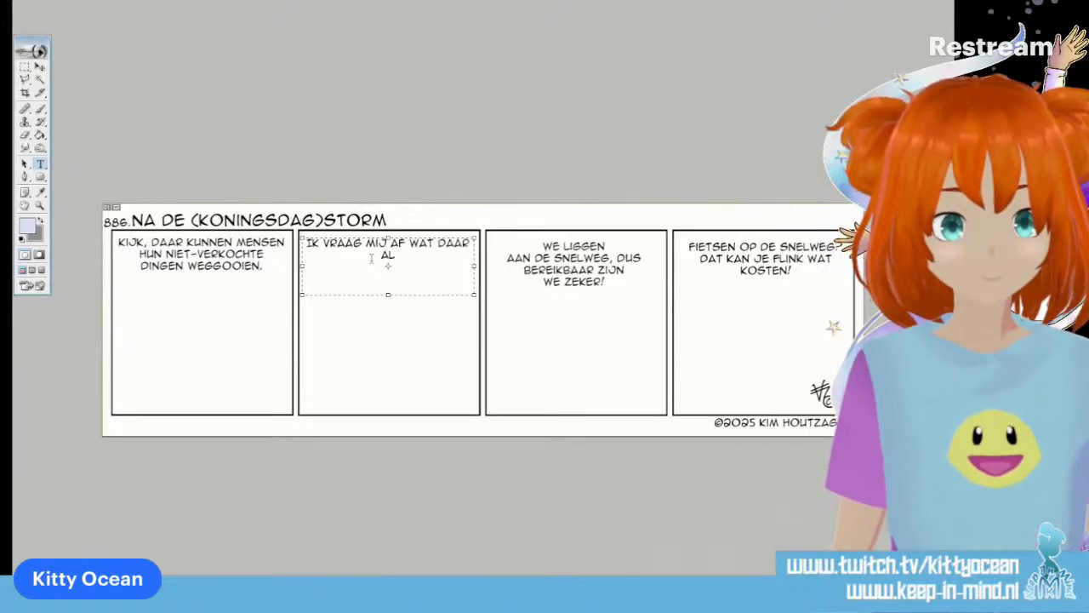
type(" BELAND")
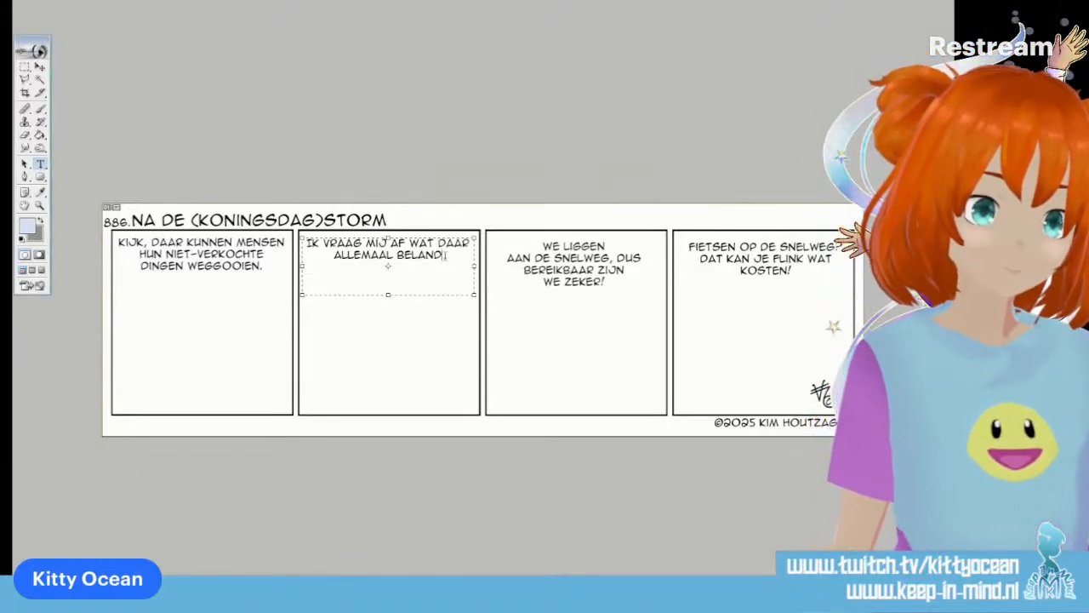
type("...")
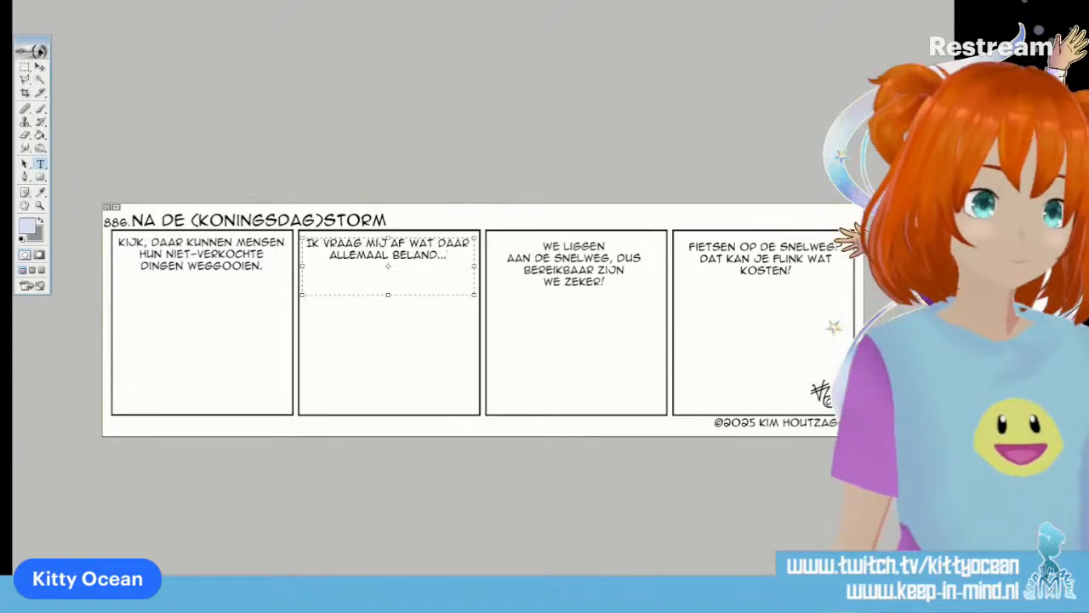
key("ctrl+Return")
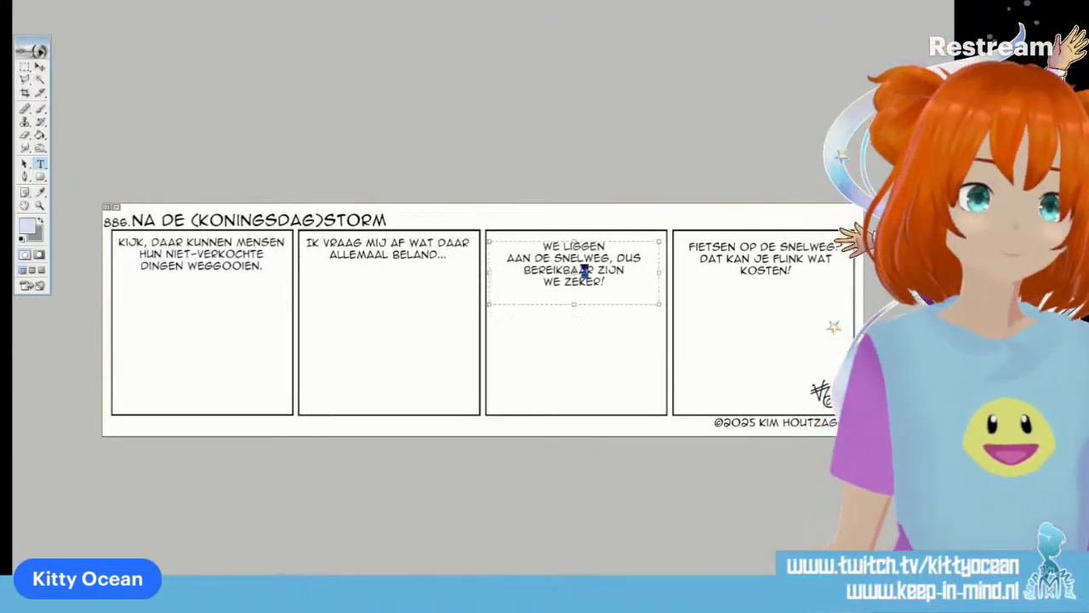
Replace the third panel's text with the sound effect "= PLOP ="
left_click(586, 272)
key("ctrl+a")
type("= PLOP")
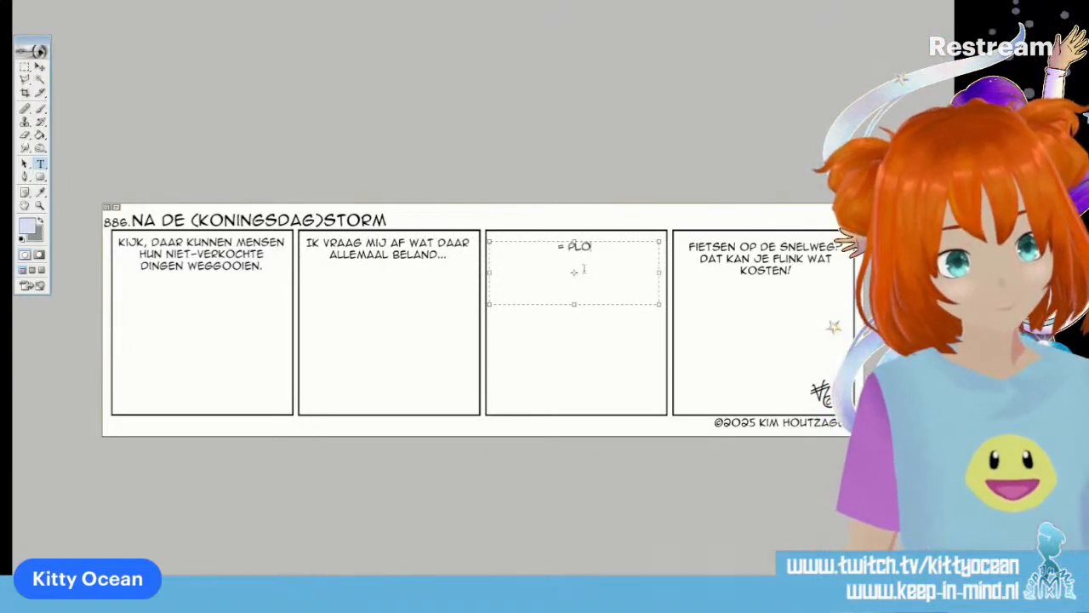
type(" =")
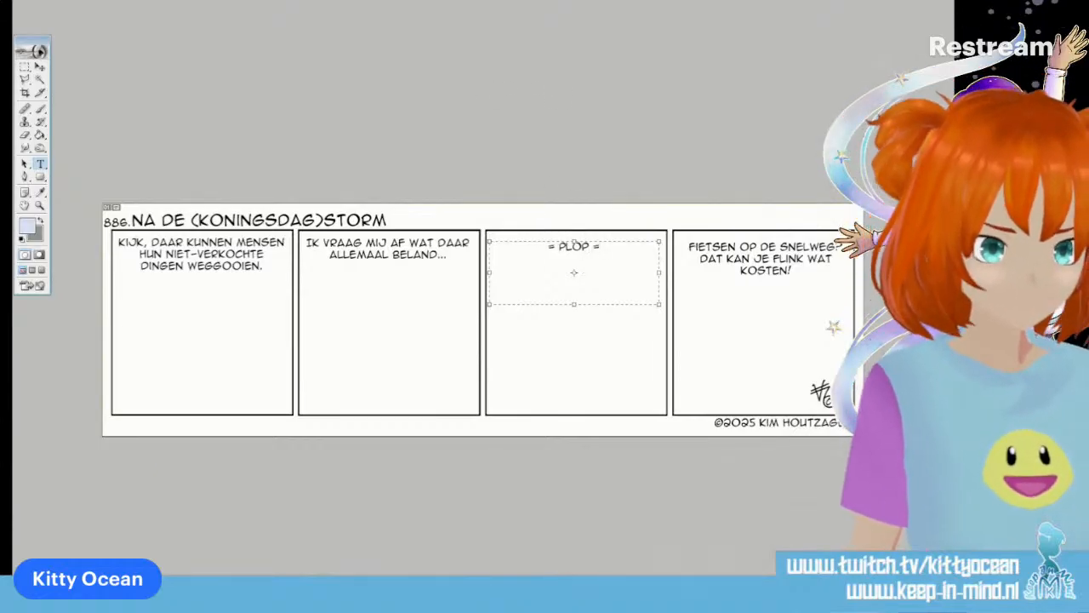
Replace the fourth panel's text with "KINDEREN, BLIJKBAAR..."
left_click(771, 249)
key("ctrl+a")
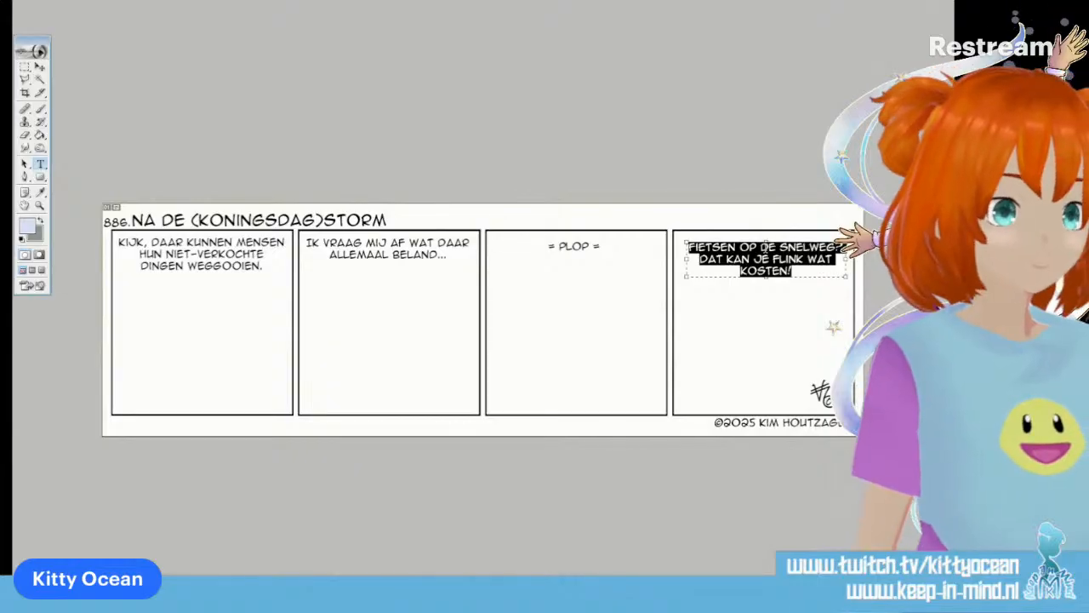
type("KINDEREN, B")
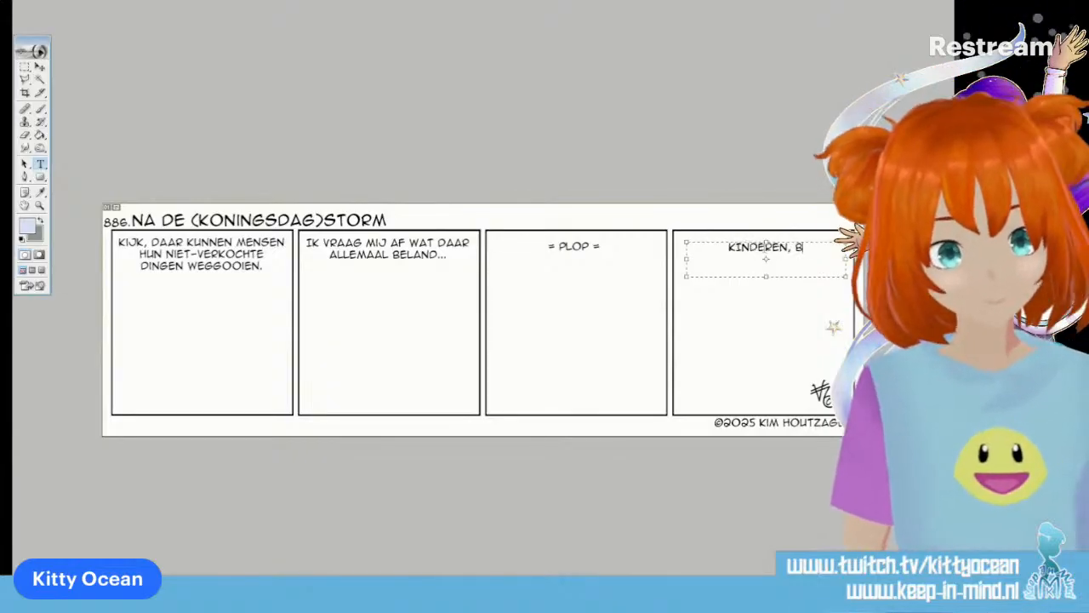
type("LIJKBAAR...")
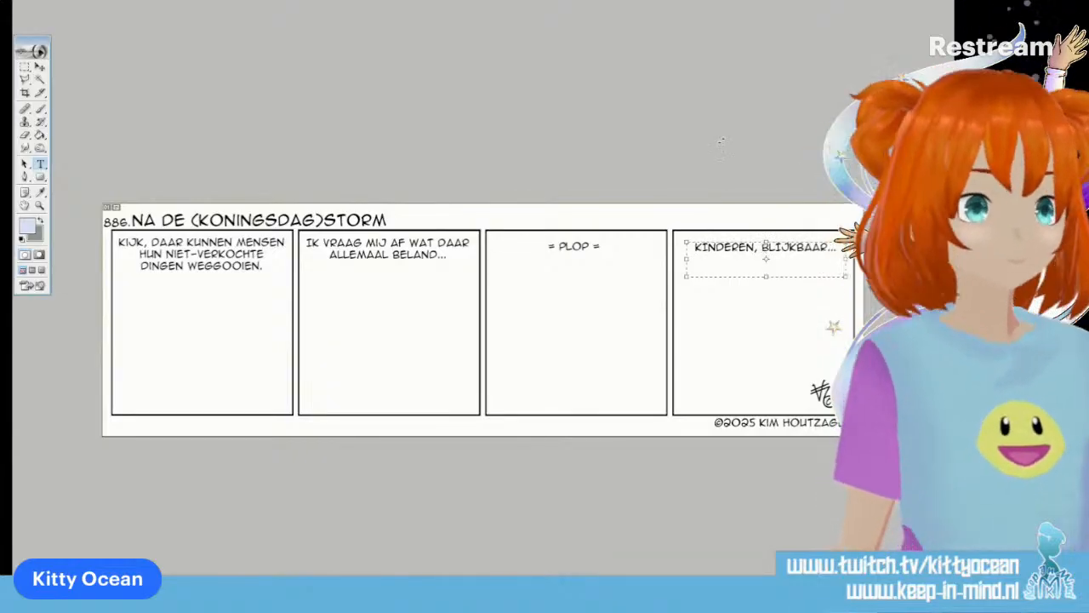
key("ctrl+Return")
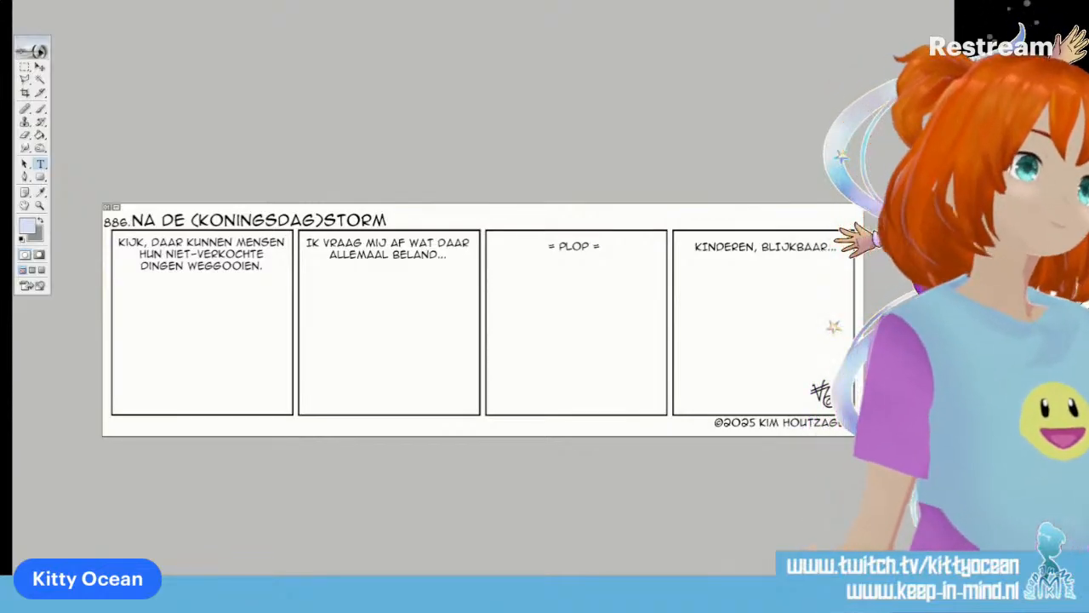
Capture the whole comic strip with the Snipping Tool and close the snip without saving it
key("ctrl+n")
left_click_drag(95, 201, 855, 439)
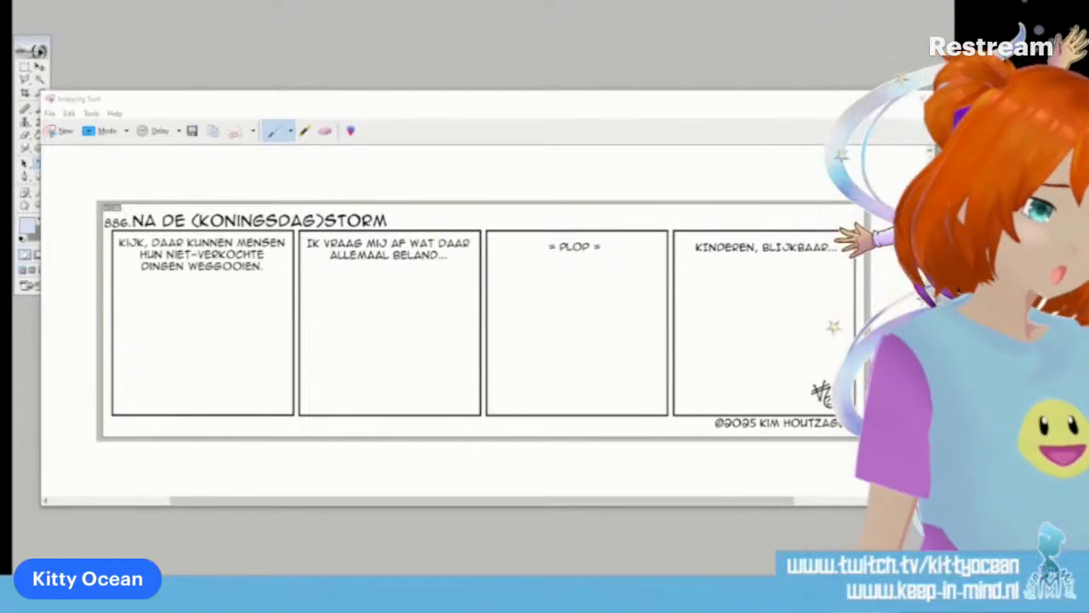
left_click(911, 99)
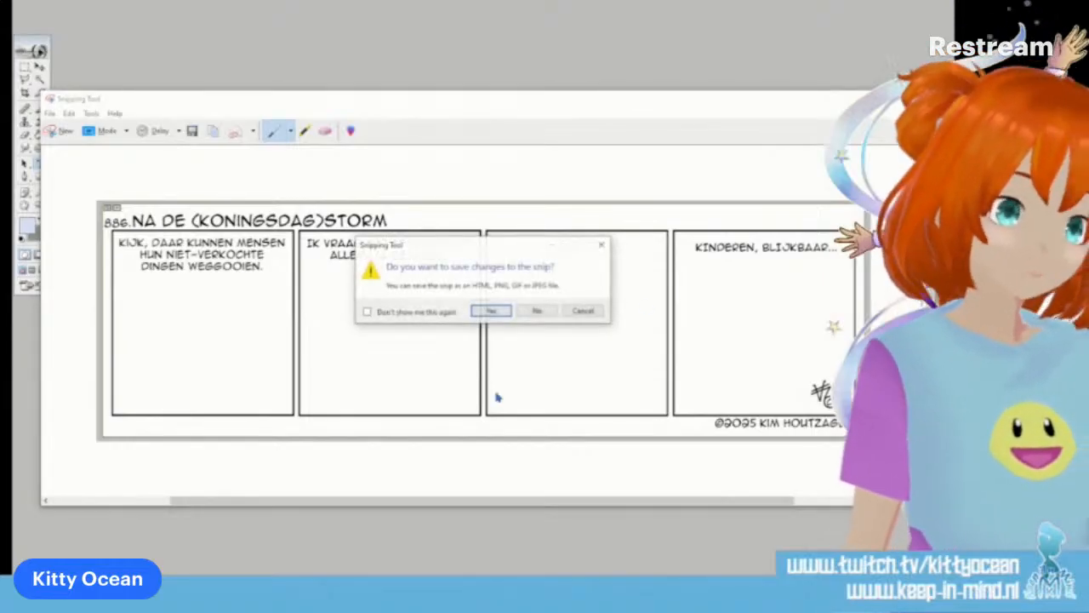
left_click(535, 311)
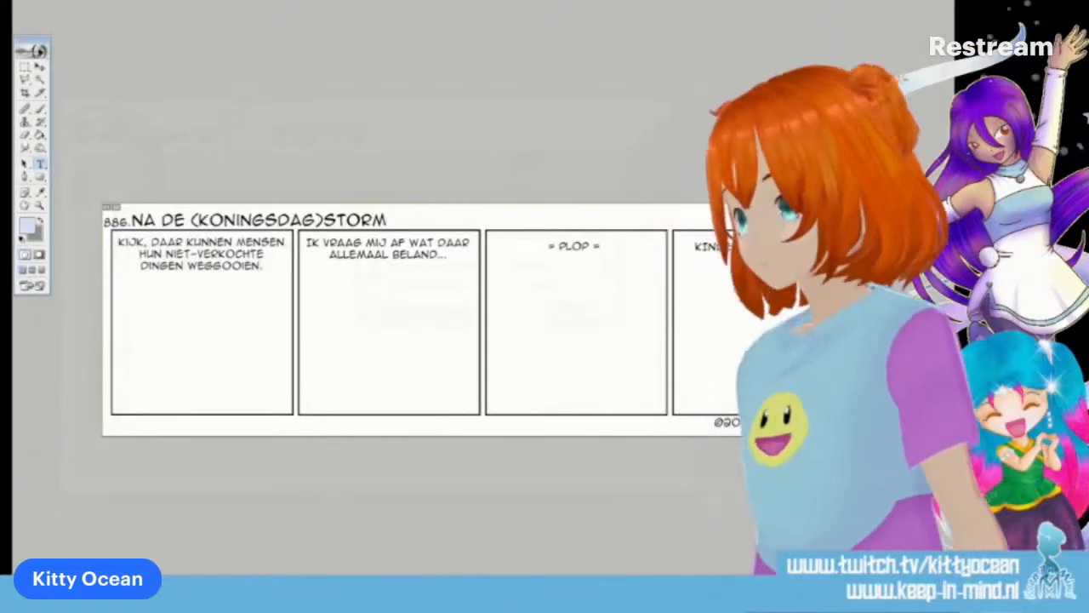
Set the foreground colour to a medium blue and activate the Brush tool for sketching
left_click(29, 225)
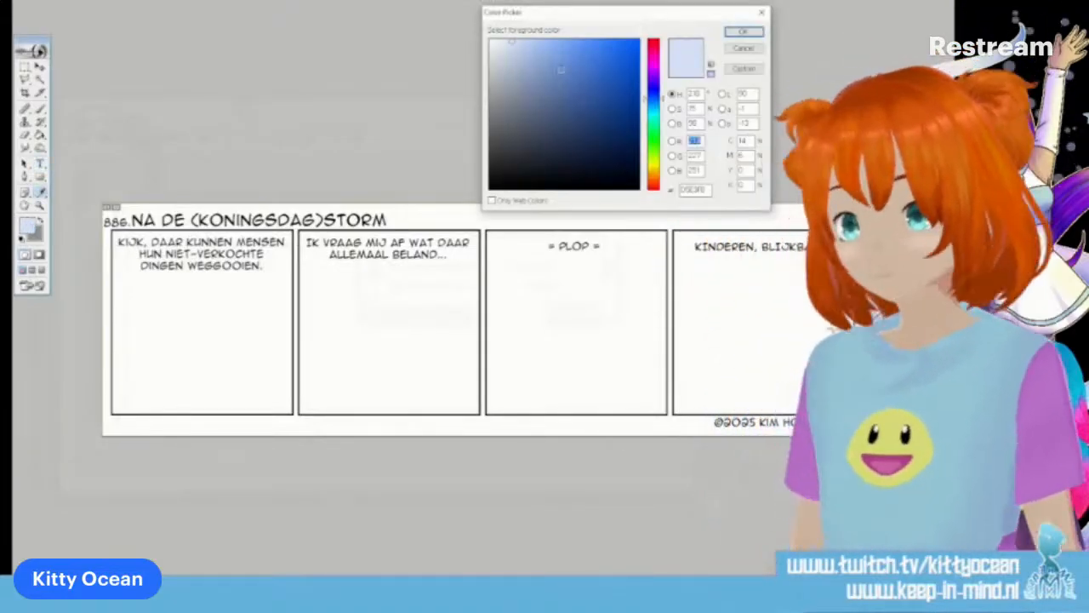
left_click(561, 70)
left_click(734, 34)
left_click(42, 109)
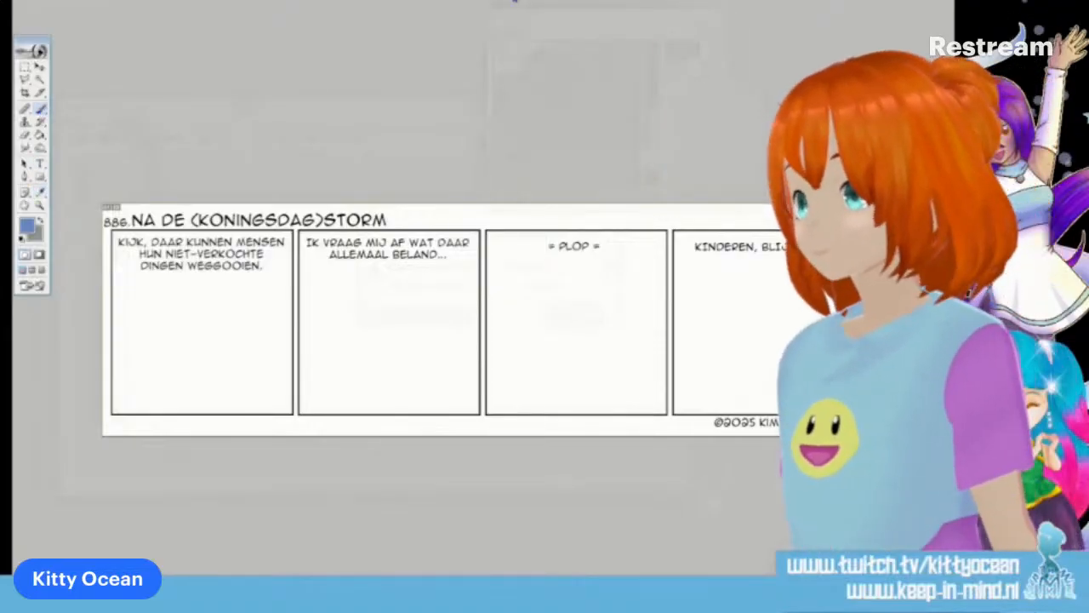
Choose a thin tapered brush preset and sketch the first panel's left character with an oval head, neck and blocky torso
left_click(514, 1)
left_click(611, 63)
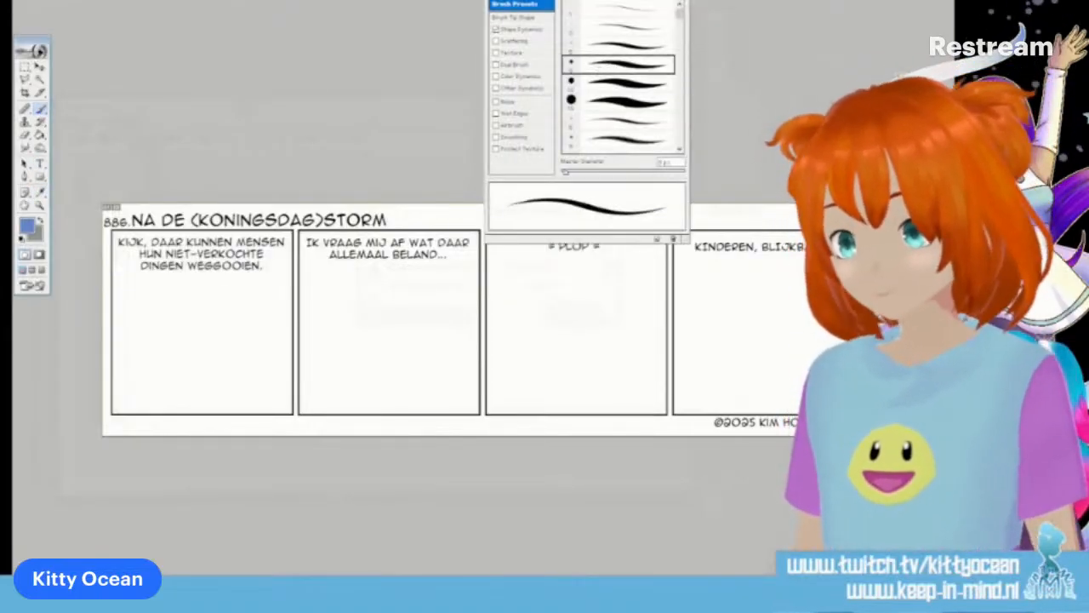
left_click_drag(143, 320, 166, 317)
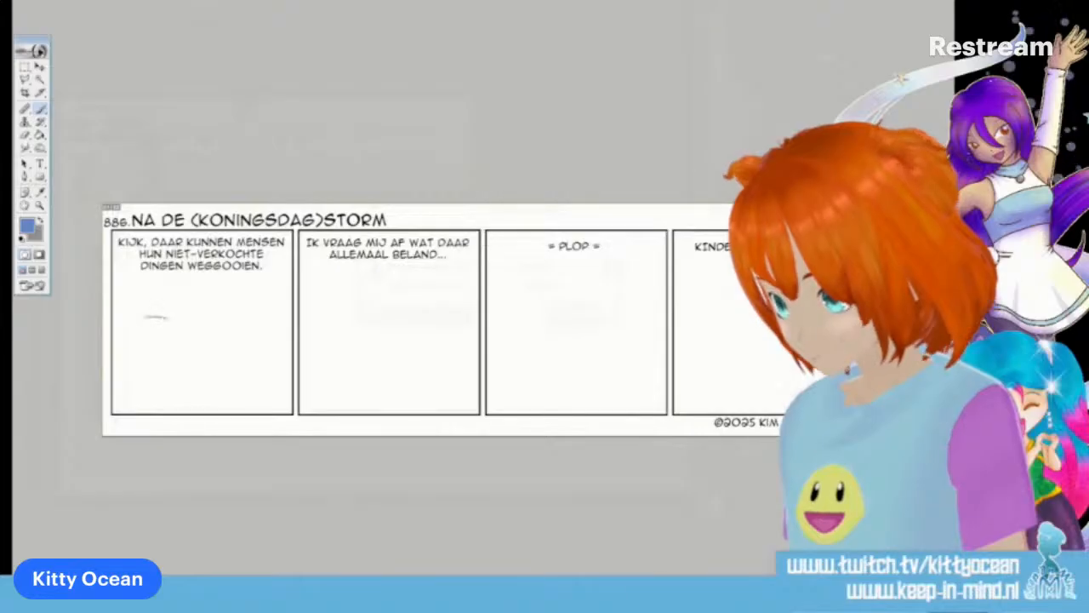
mouse_move(154, 360)
left_mouse_down()
mouse_move(170, 321)
mouse_move(181, 331)
mouse_move(130, 340)
mouse_move(157, 378)
mouse_move(177, 360)
mouse_move(148, 346)
mouse_move(137, 361)
mouse_move(161, 376)
left_mouse_up()
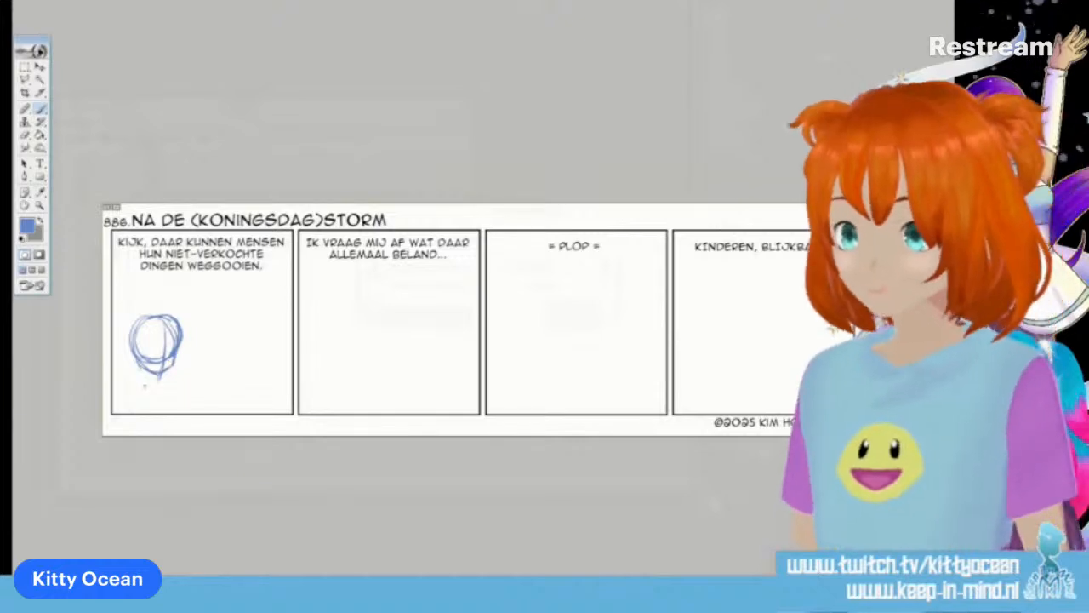
mouse_move(143, 372)
left_mouse_down()
mouse_move(141, 382)
mouse_move(169, 379)
mouse_move(180, 399)
mouse_move(147, 414)
mouse_move(192, 434)
left_mouse_up()
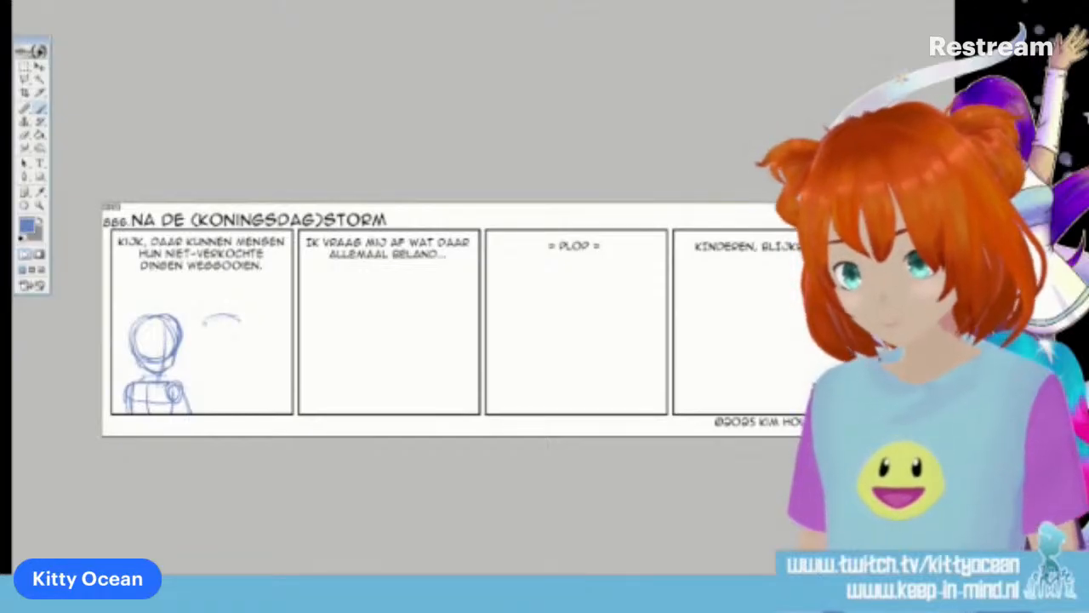
Sketch the first panel's right character, shifting its round head slightly down and adding face guidelines, a torso and an outstretched arm
left_click_drag(241, 362, 244, 321)
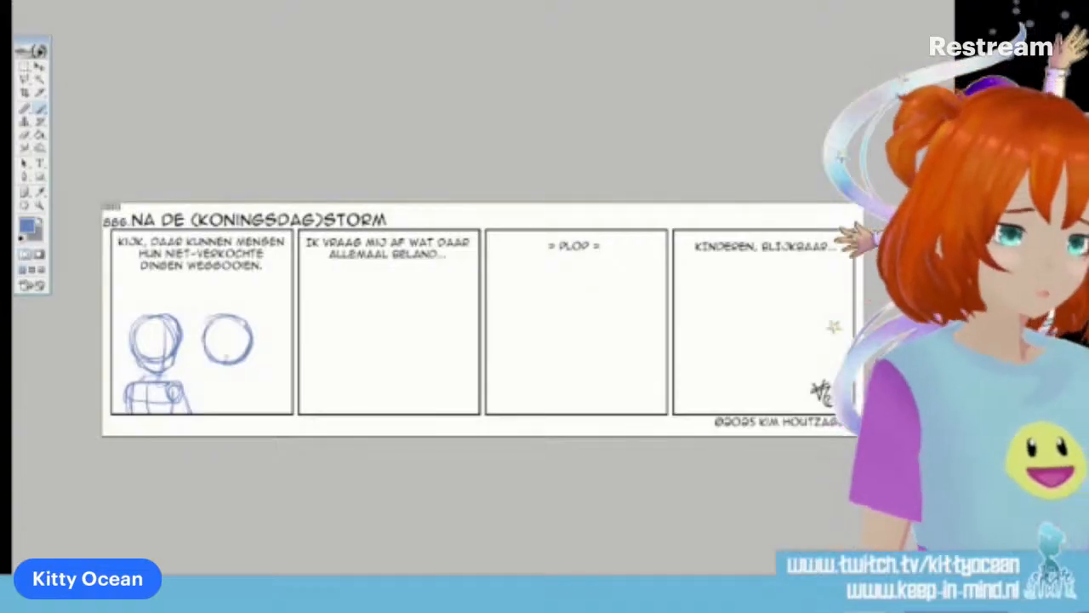
left_click(25, 80)
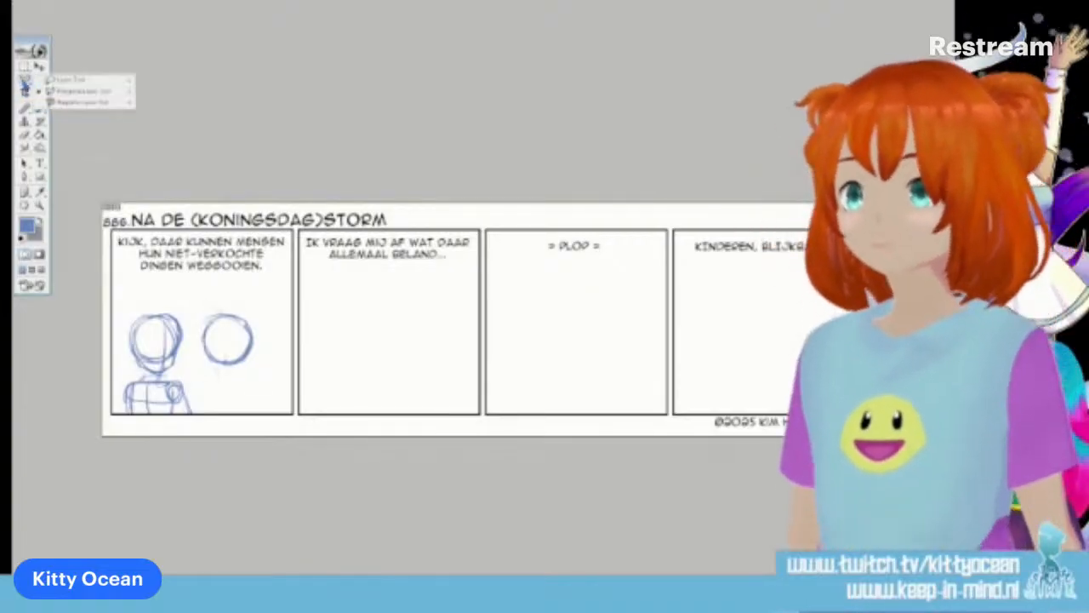
left_click(68, 83)
left_click(40, 66)
left_click_drag(234, 335, 242, 344)
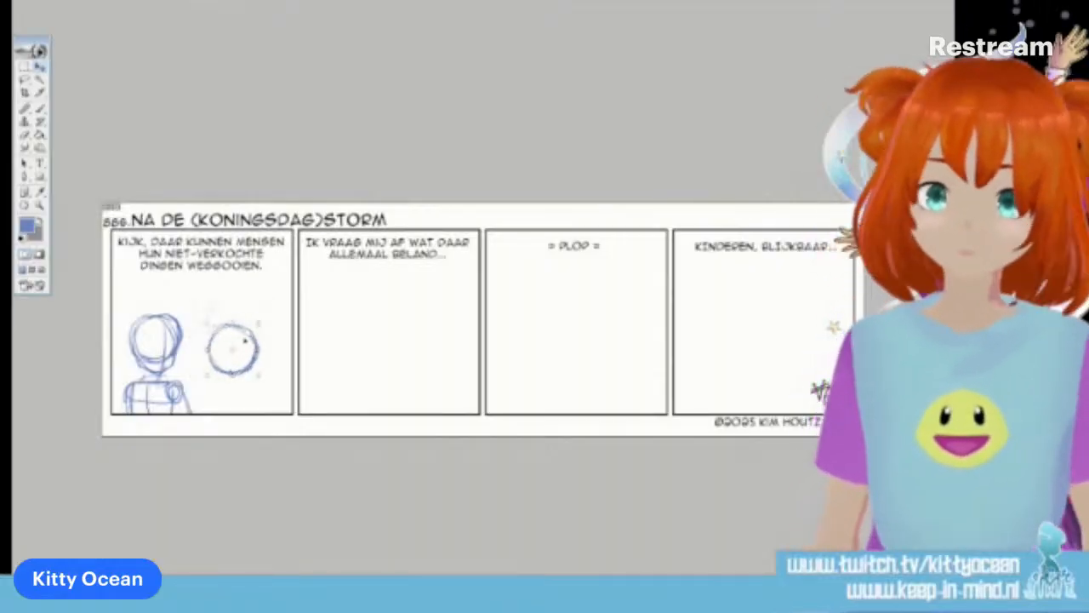
left_click(41, 109)
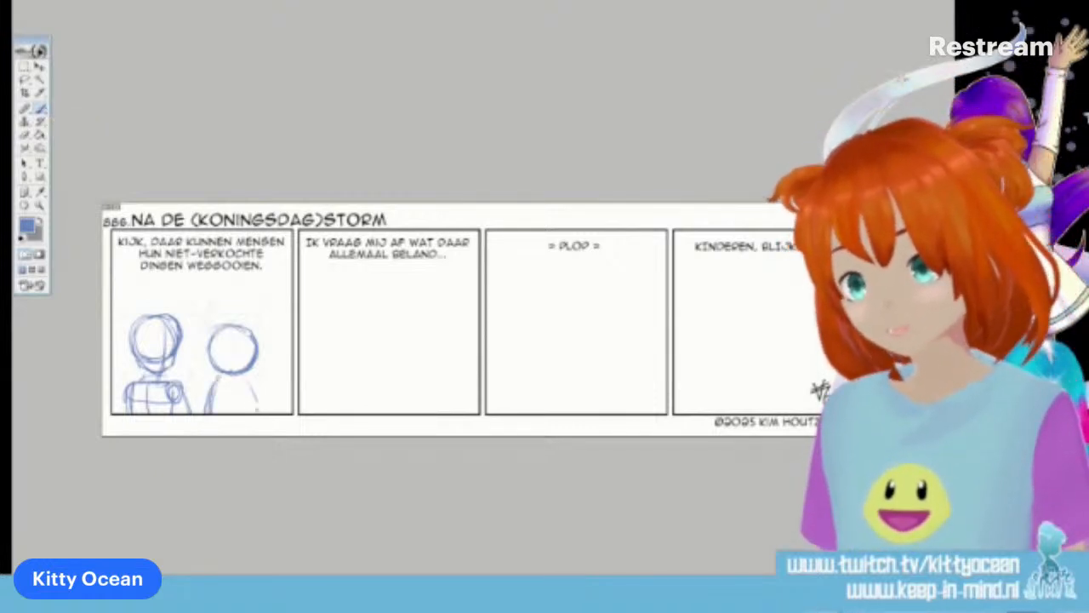
mouse_move(250, 378)
left_mouse_down()
mouse_move(292, 374)
mouse_move(291, 386)
left_mouse_up()
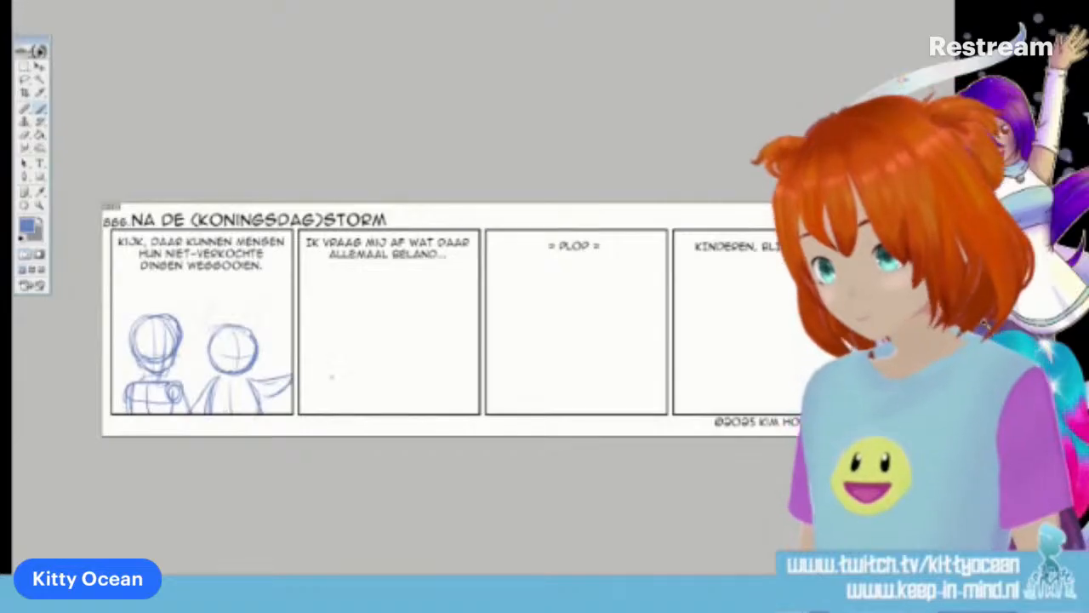
Sketch the second panel's right character with a round head, face guidelines, sloping shoulders and both arms
mouse_move(399, 337)
left_mouse_down()
mouse_move(440, 338)
mouse_move(394, 352)
mouse_move(405, 380)
left_mouse_up()
mouse_move(405, 330)
left_mouse_down()
mouse_move(426, 376)
mouse_move(441, 368)
mouse_move(441, 321)
mouse_move(426, 374)
left_mouse_up()
mouse_move(416, 327)
left_mouse_down()
mouse_move(417, 386)
mouse_move(442, 355)
mouse_move(453, 413)
left_mouse_up()
left_click_drag(408, 370, 393, 390)
mouse_move(415, 369)
left_mouse_down()
mouse_move(404, 405)
mouse_move(452, 389)
mouse_move(466, 407)
left_mouse_up()
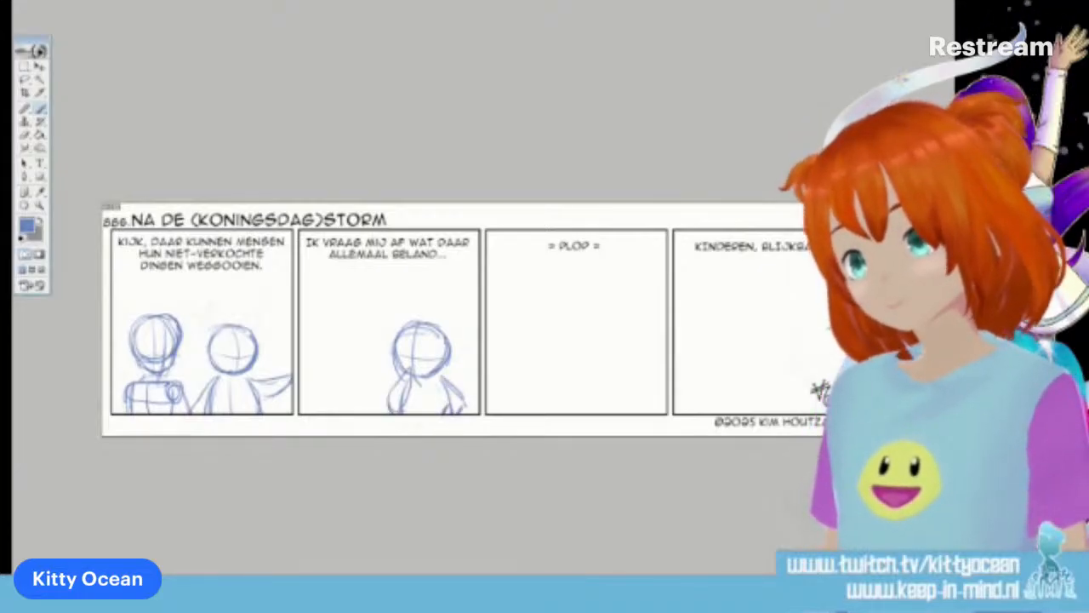
left_click_drag(435, 381, 447, 405)
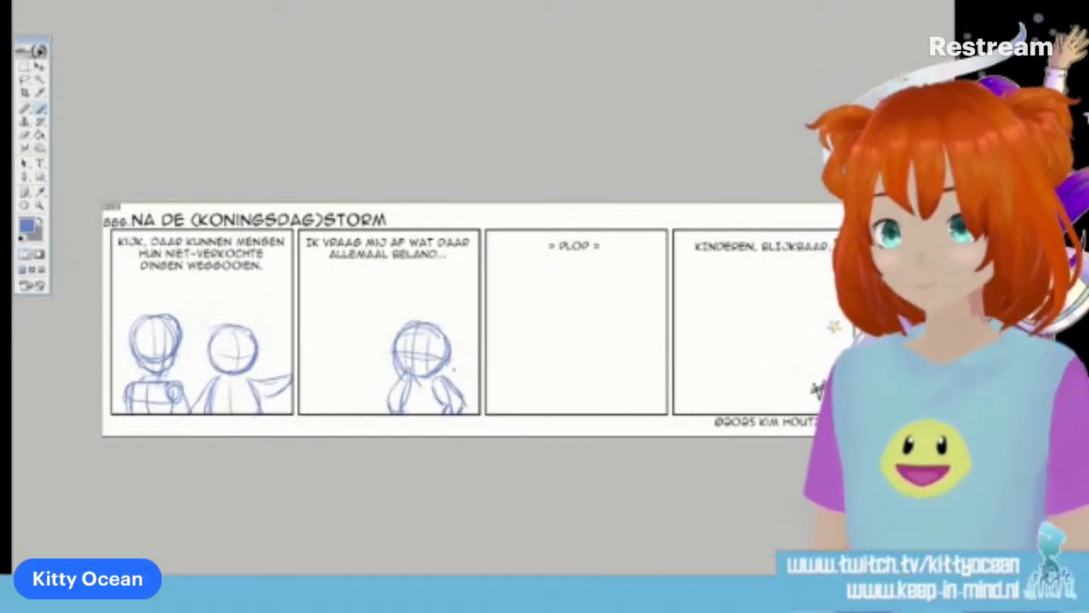
Sketch the second panel's left character with a round head, face guidelines, neck and torso
mouse_move(323, 323)
left_mouse_down()
mouse_move(359, 321)
mouse_move(319, 337)
mouse_move(322, 364)
mouse_move(353, 360)
mouse_move(366, 323)
left_mouse_up()
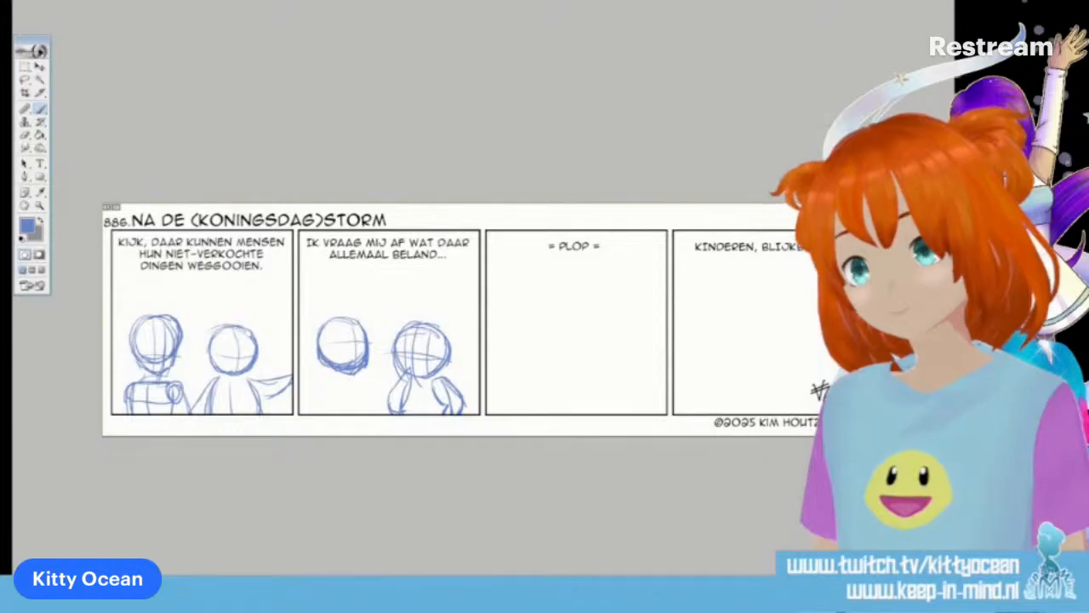
mouse_move(327, 350)
left_mouse_down()
mouse_move(380, 346)
mouse_move(363, 379)
mouse_move(331, 389)
mouse_move(367, 398)
mouse_move(350, 413)
mouse_move(324, 388)
left_mouse_up()
Delete the head of the second panel's left character and redraw it with a jaw, face guidelines and neck
key("l")
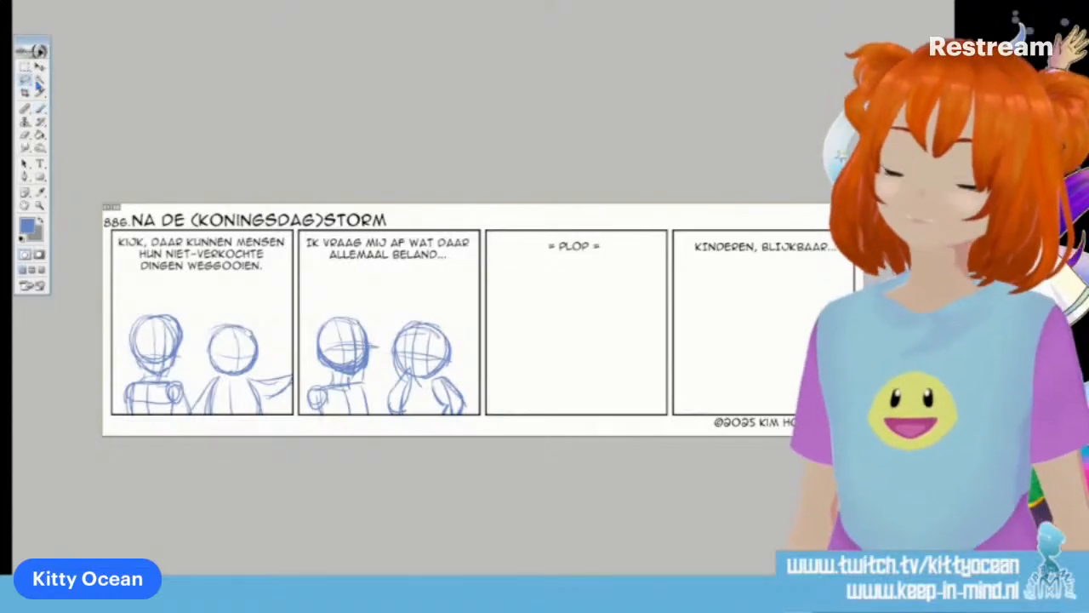
mouse_move(338, 305)
left_mouse_down()
mouse_move(313, 360)
mouse_move(341, 307)
left_mouse_up()
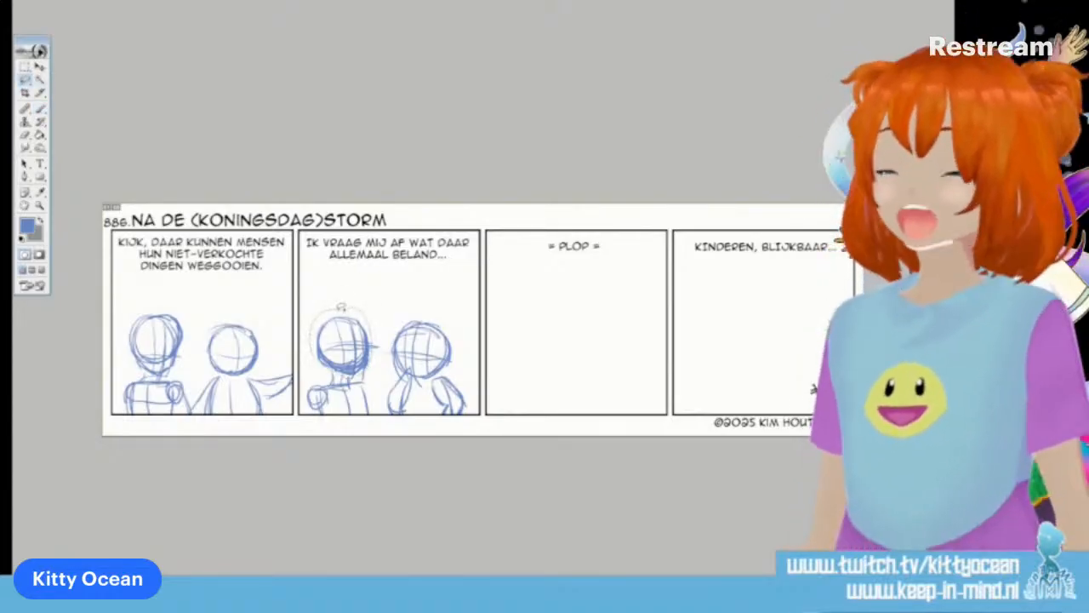
key("Delete")
key("ctrl+d")
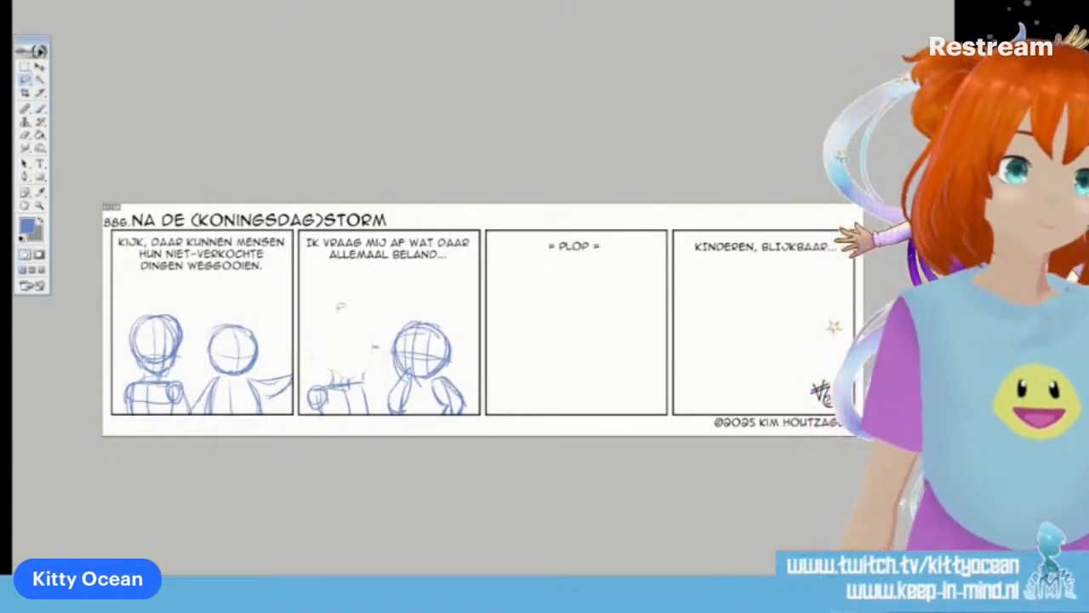
key("b")
left_click_drag(344, 315, 316, 342)
mouse_move(350, 314)
left_mouse_down()
mouse_move(328, 325)
mouse_move(338, 366)
mouse_move(354, 325)
left_mouse_up()
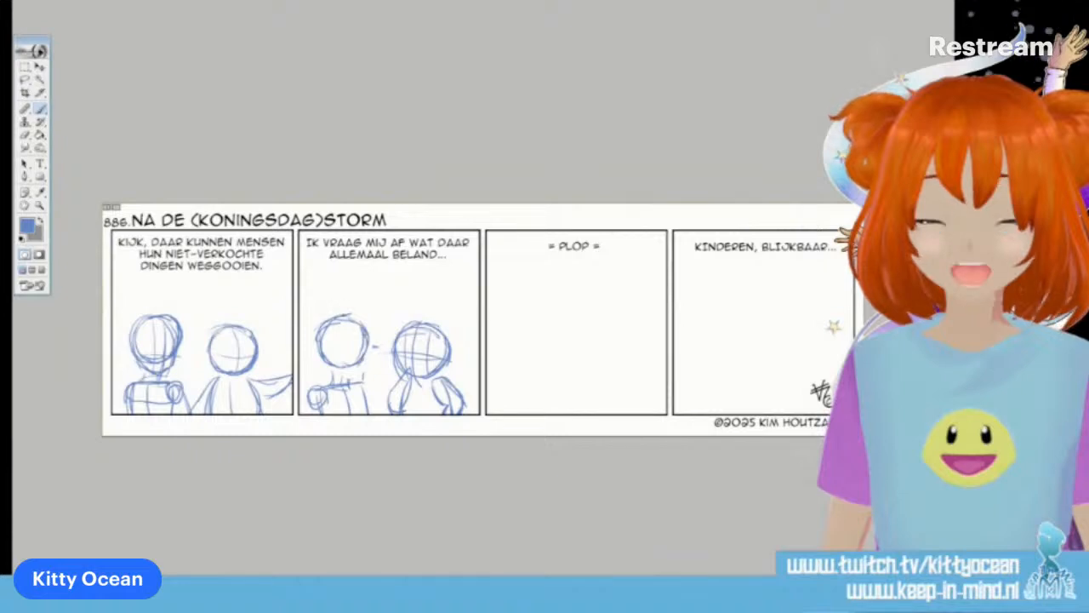
left_click_drag(353, 335, 355, 382)
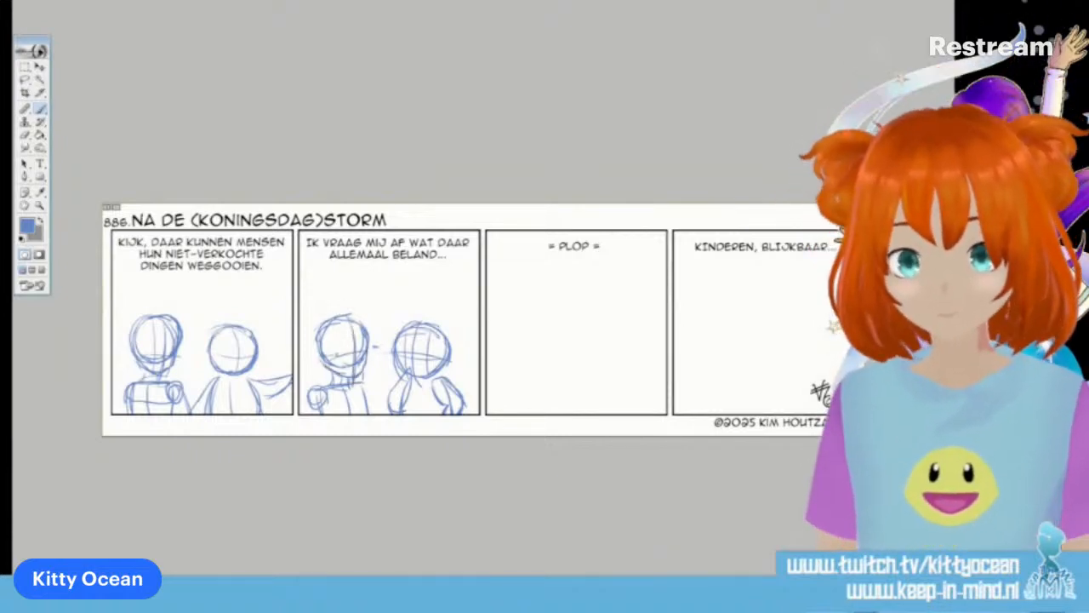
Shift the left character's head in the second panel slightly left and sketch its torso with folded arms
key("l")
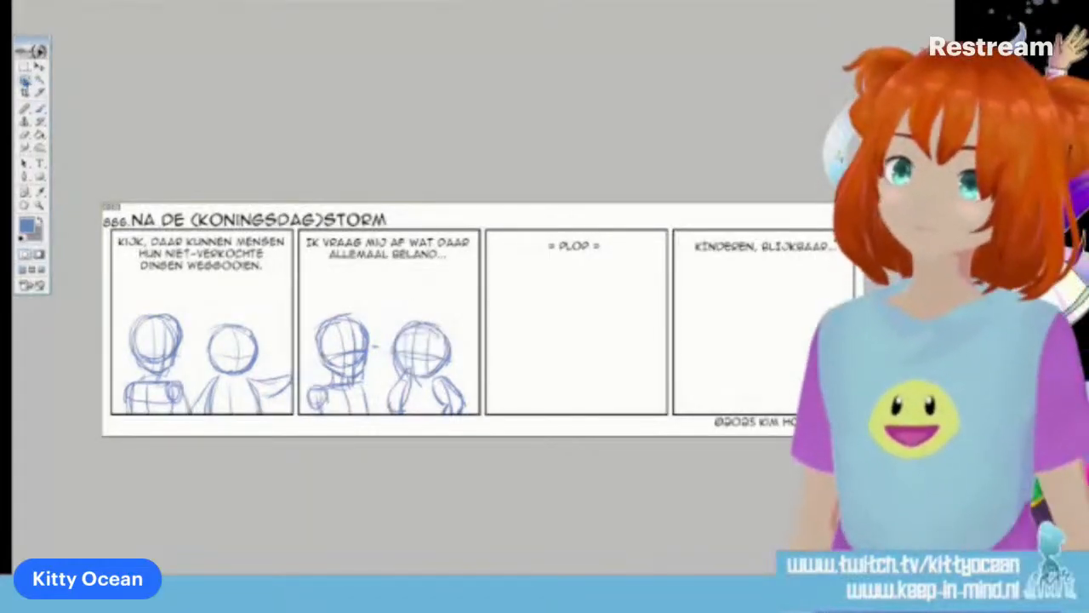
mouse_move(374, 347)
left_mouse_down()
mouse_move(372, 316)
mouse_move(314, 298)
mouse_move(372, 347)
left_mouse_up()
key("v")
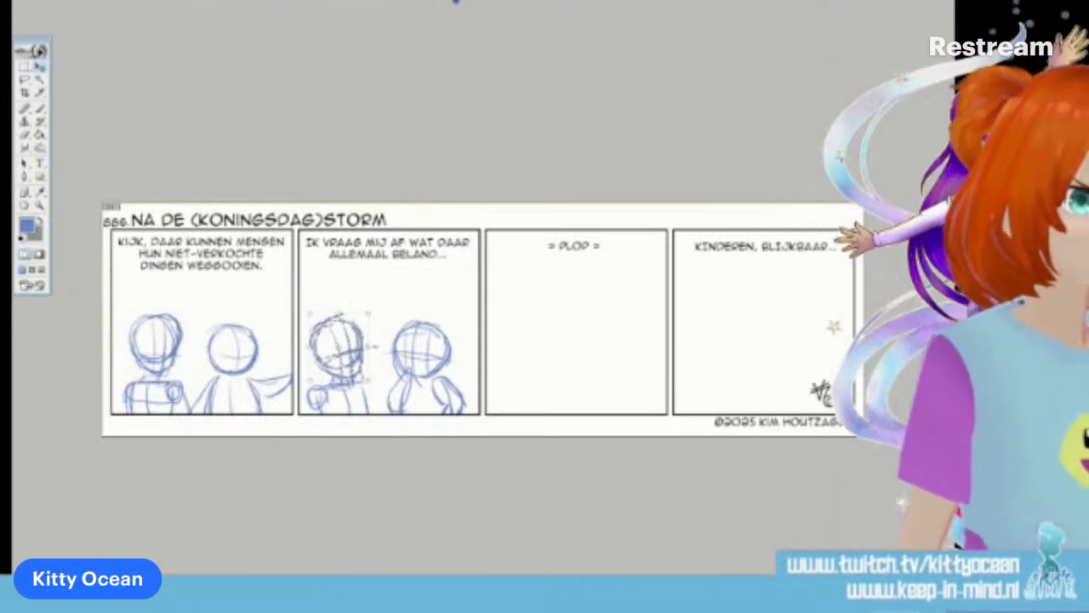
left_click(40, 111)
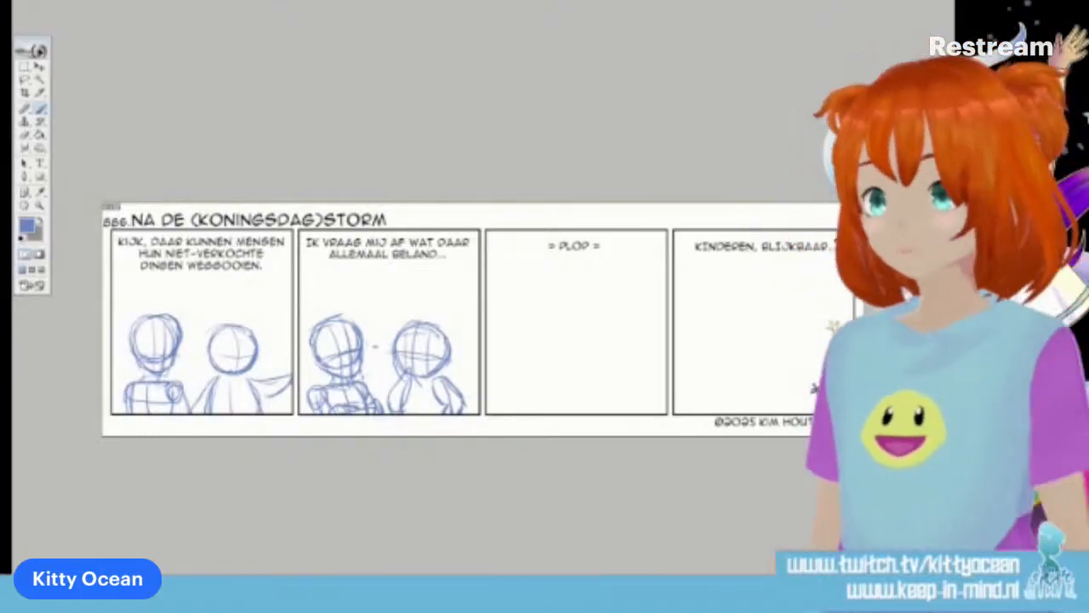
Sketch a wide rectangular container in the third panel, running out past the panel's right edge
left_click_drag(530, 328, 531, 381)
left_click_drag(529, 310, 667, 311)
left_click_drag(535, 368, 667, 371)
mouse_move(531, 377)
left_mouse_down()
mouse_move(688, 374)
mouse_move(667, 371)
left_mouse_up()
Sketch a pile of discarded items along the container's top edge, with a small round-headed figure in the middle
left_click_drag(616, 307, 652, 298)
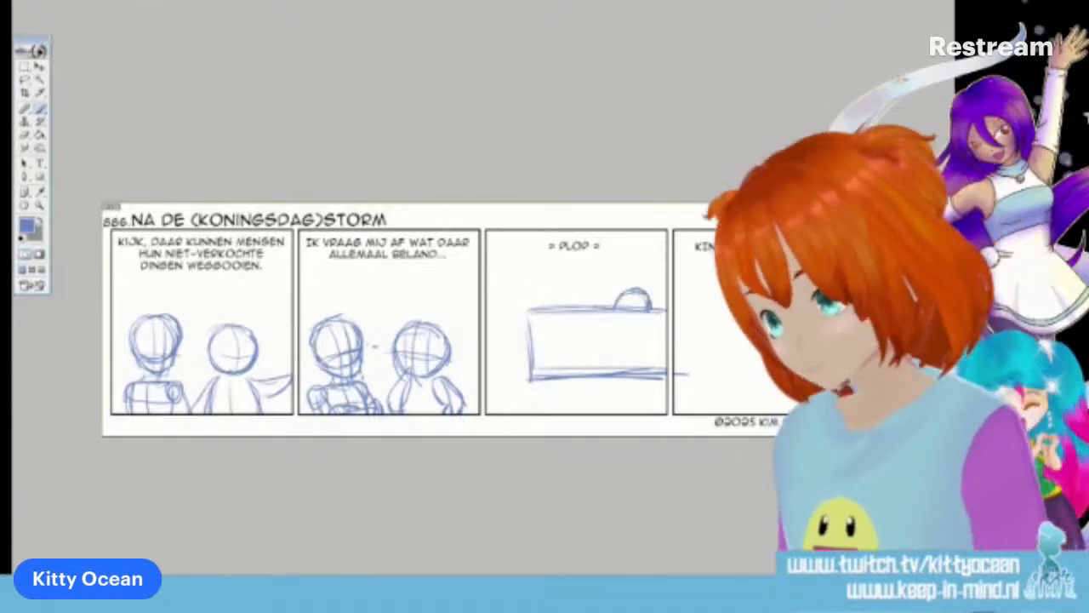
left_click_drag(526, 303, 544, 299)
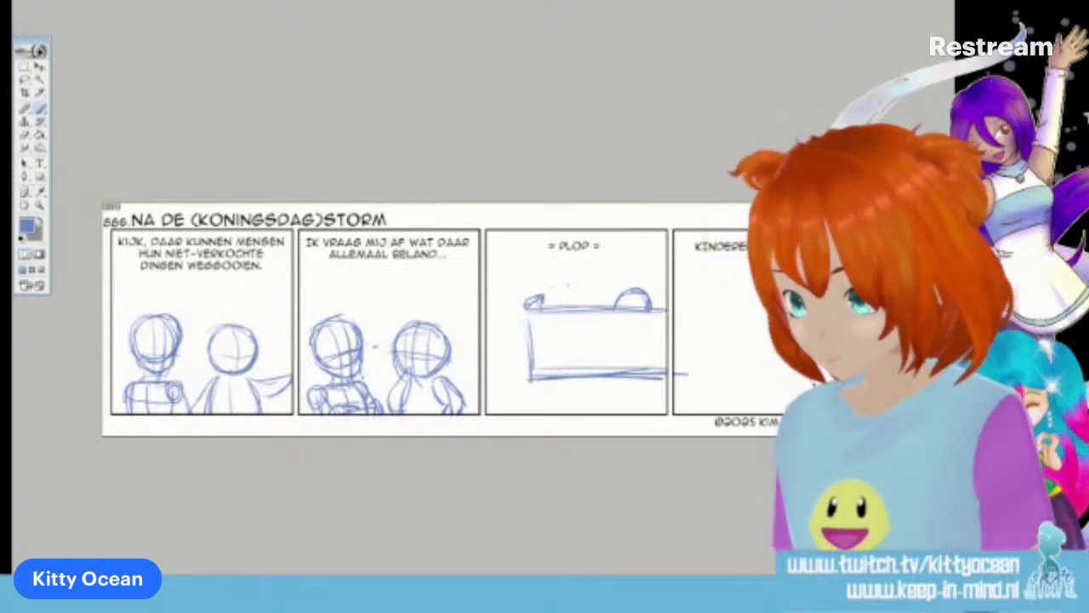
mouse_move(589, 283)
left_mouse_down()
mouse_move(569, 317)
mouse_move(589, 307)
left_mouse_up()
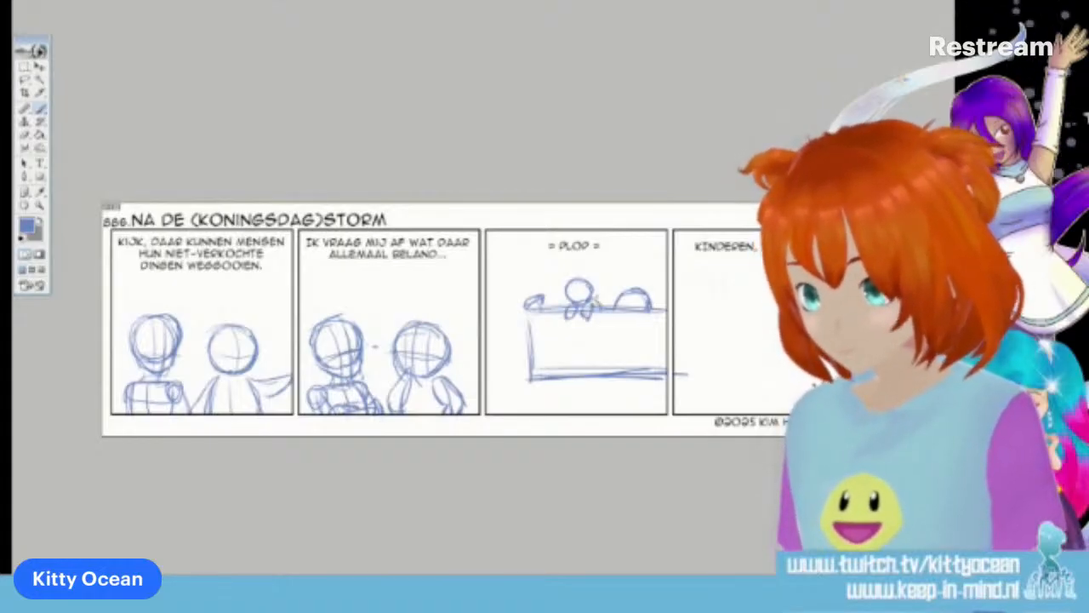
left_click_drag(661, 310, 670, 302)
mouse_move(599, 305)
left_mouse_down()
mouse_move(612, 297)
mouse_move(562, 305)
mouse_move(550, 271)
mouse_move(564, 301)
left_mouse_up()
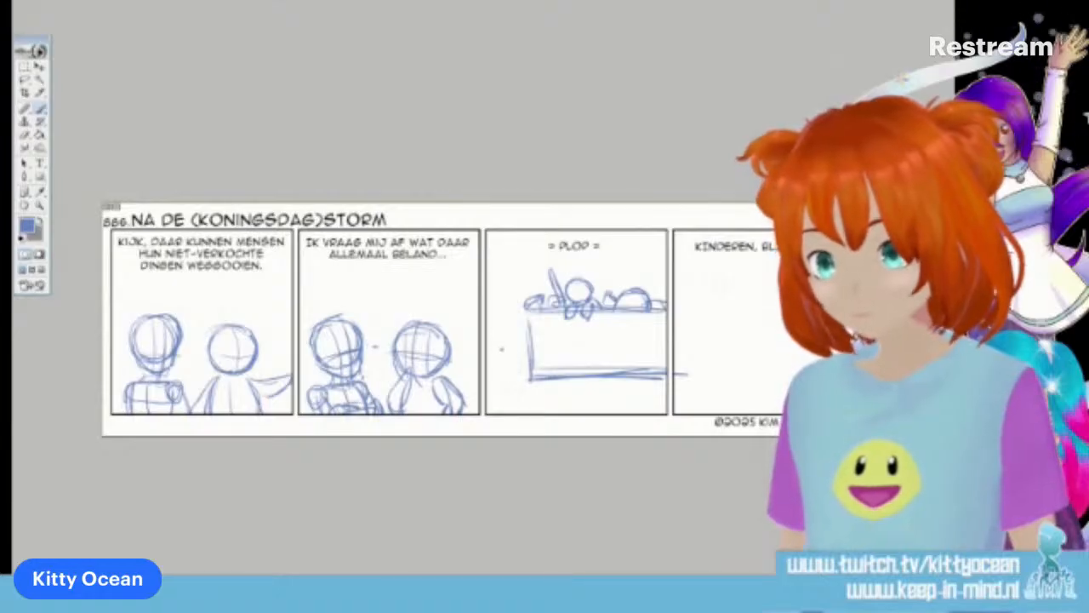
Sketch a foreground character's head and shoulders in the third panel's lower left corner and reposition the shoulders under the head
mouse_move(536, 334)
left_mouse_down()
mouse_move(499, 356)
mouse_move(499, 378)
mouse_move(526, 379)
mouse_move(543, 356)
mouse_move(508, 333)
left_mouse_up()
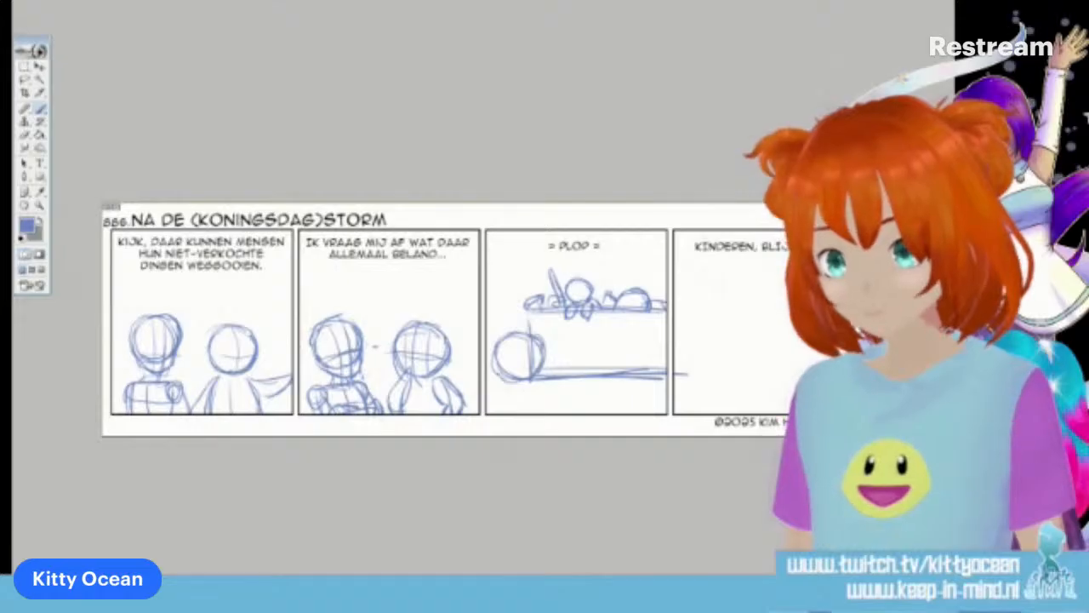
mouse_move(501, 389)
left_mouse_down()
mouse_move(534, 394)
mouse_move(496, 412)
left_mouse_up()
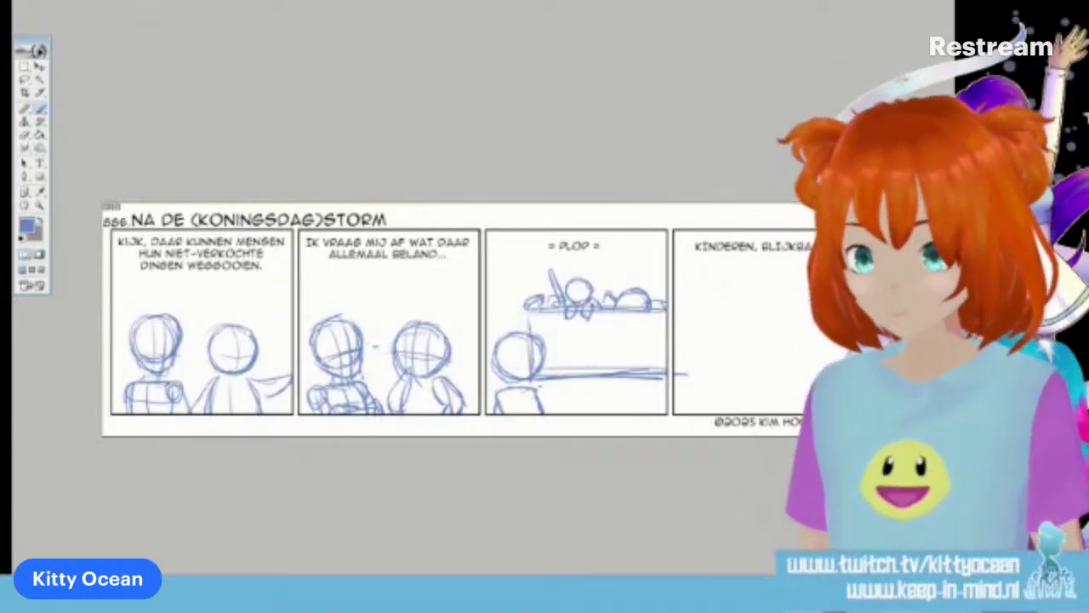
left_click(25, 80)
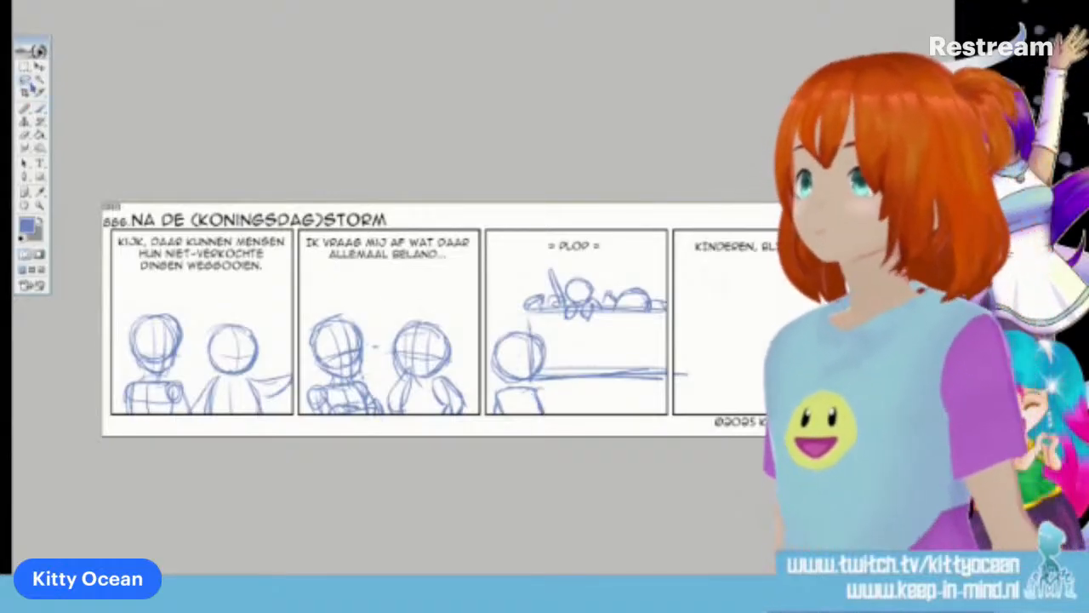
mouse_move(499, 417)
left_mouse_down()
mouse_move(557, 404)
mouse_move(559, 391)
mouse_move(554, 430)
mouse_move(556, 393)
mouse_move(520, 370)
mouse_move(546, 398)
left_mouse_up()
key("v")
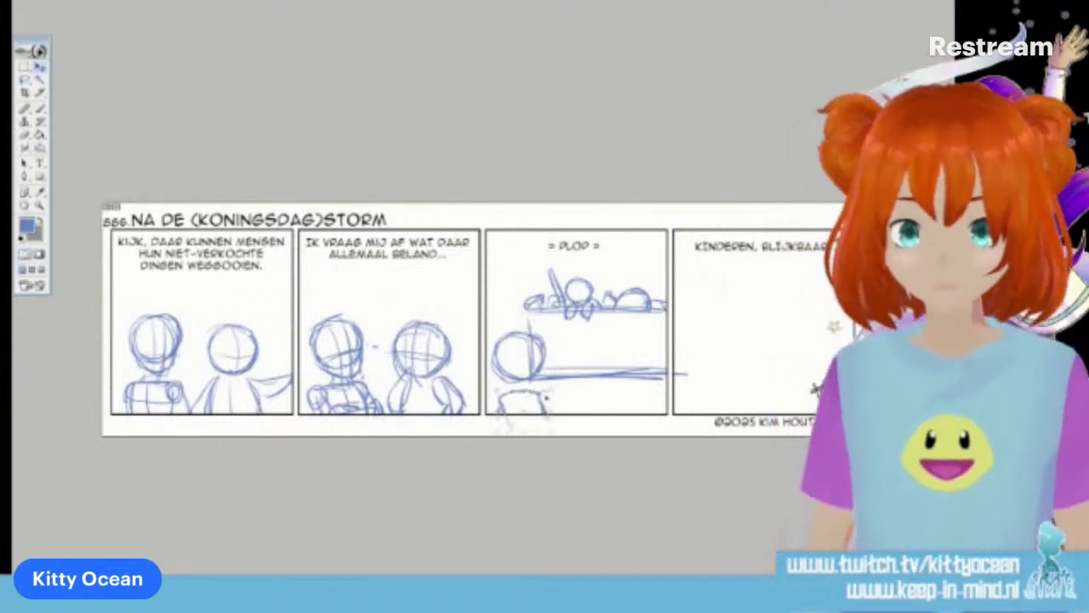
key("ctrl+d")
key("b")
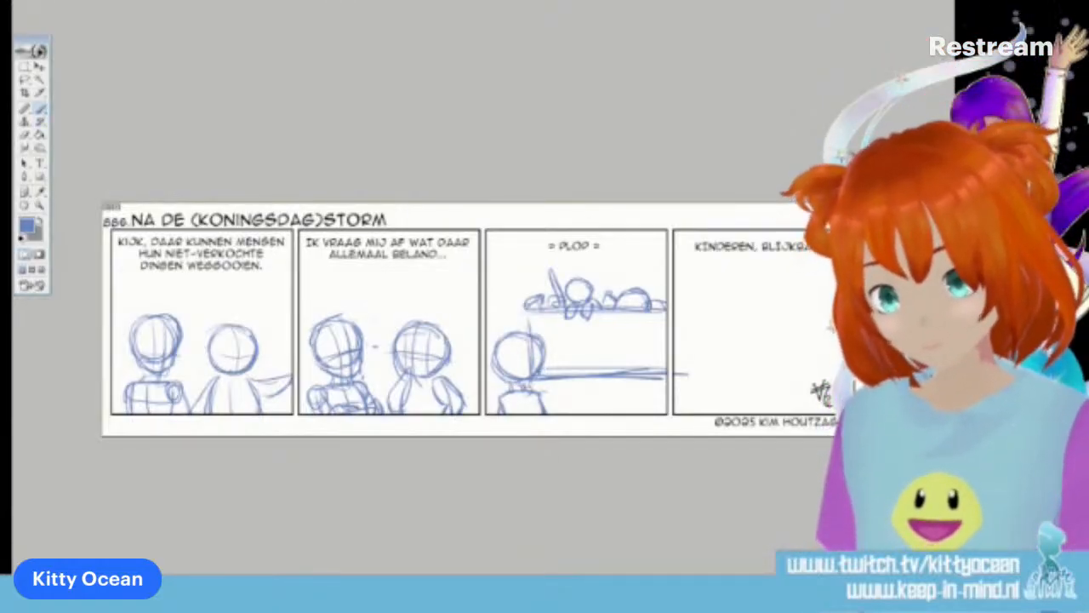
Sketch the foreground character's arm and a raised hand in the third panel, and undo the raised hand
mouse_move(535, 391)
left_mouse_down()
mouse_move(536, 404)
mouse_move(562, 414)
left_mouse_up()
left_click_drag(566, 389, 567, 412)
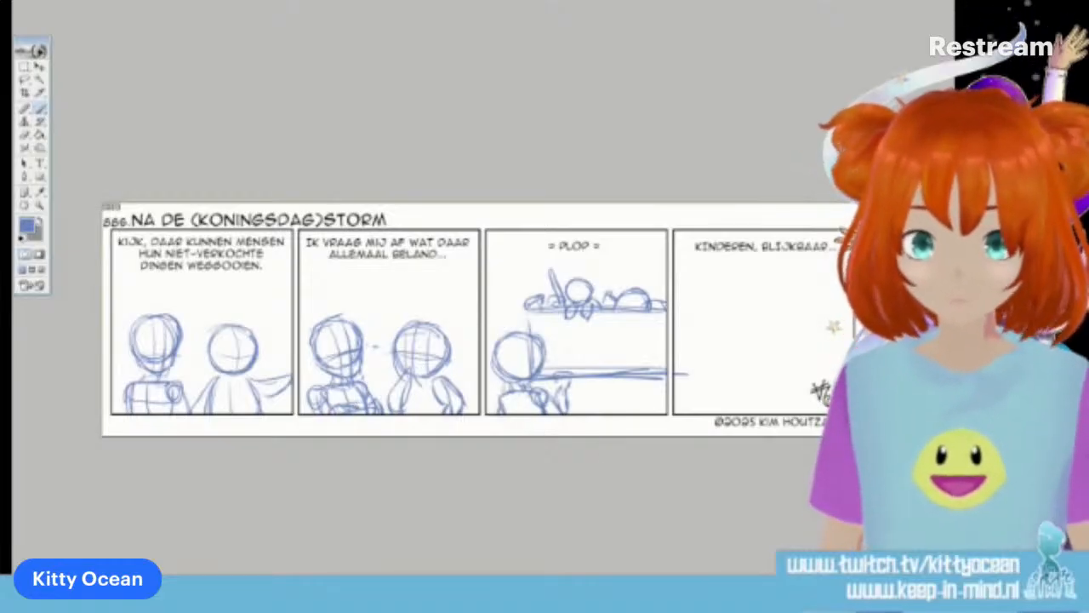
key("ctrl+alt+z")
key("ctrl+alt+z")
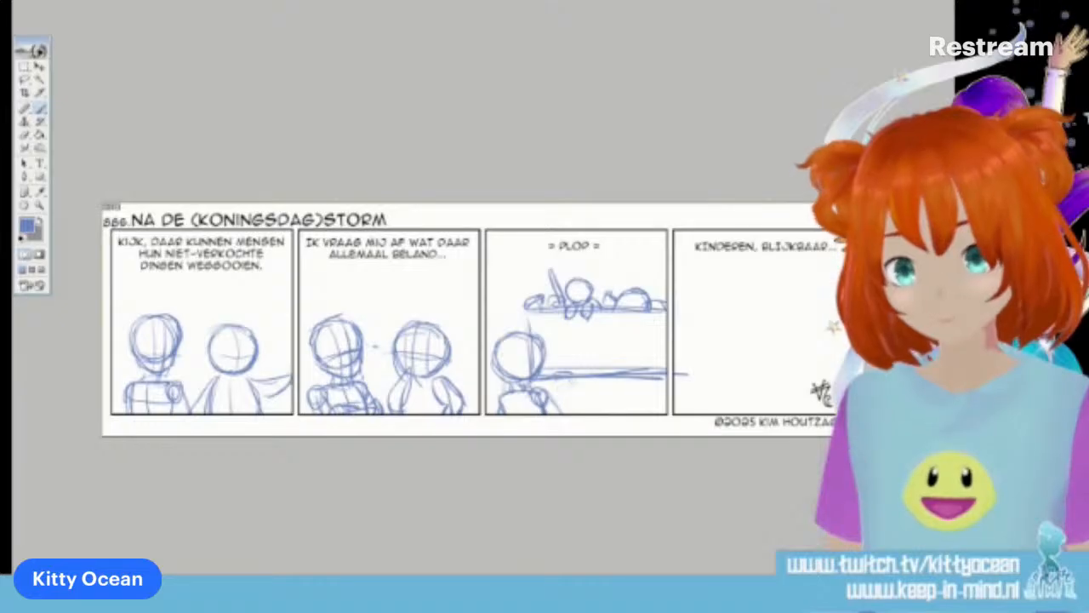
key("ctrl+alt+z")
key("ctrl+alt+z")
key("ctrl+alt+z")
Choose a brush tip for the Eraser and sketch a lowered forearm for the third panel's foreground character with the Brush
left_click(25, 136)
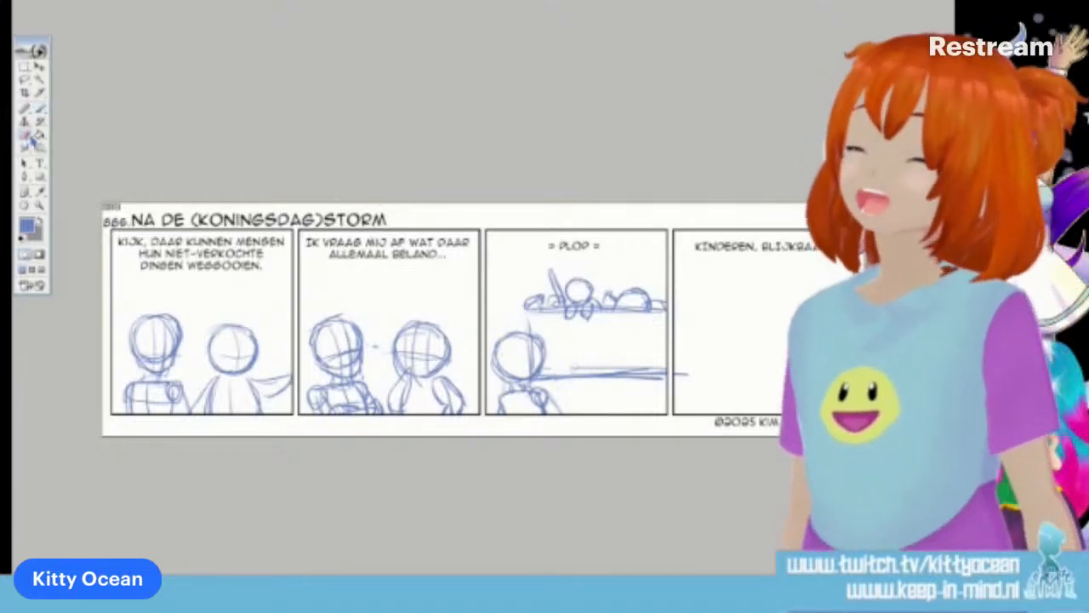
left_click(510, 2)
left_click(618, 67)
left_click(510, 2)
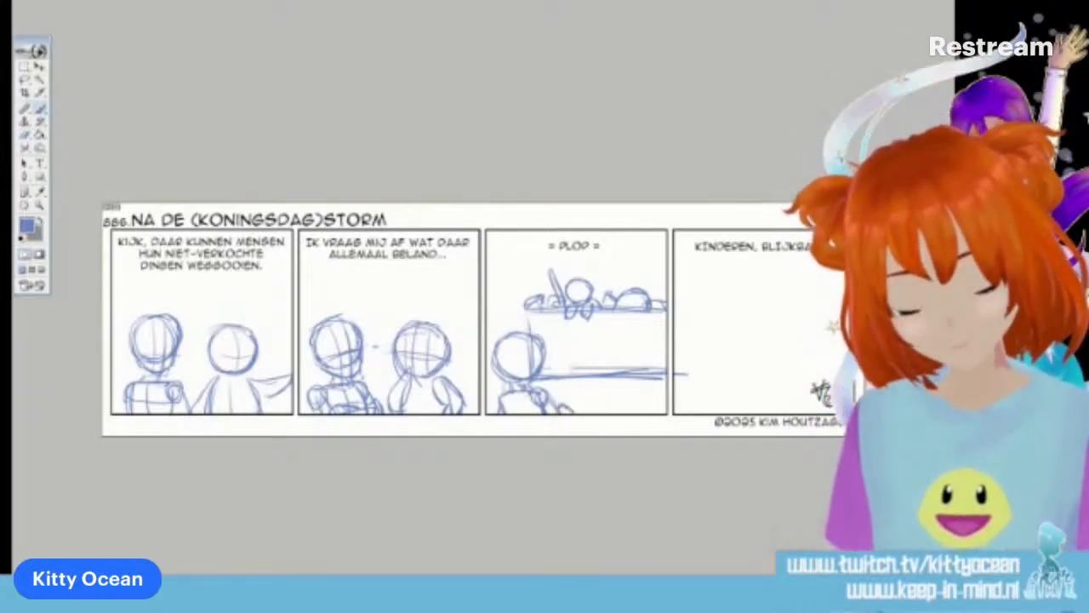
Sketch short surprise marks above the third panel's foreground character and an arc for a second head farther along the container
left_click_drag(493, 317, 495, 330)
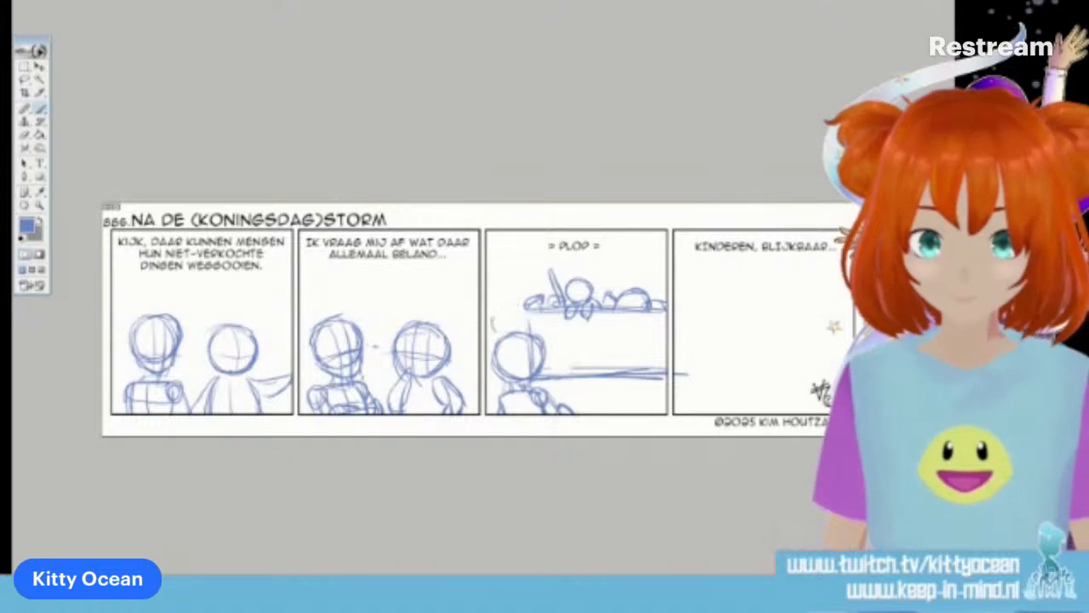
left_click_drag(599, 345, 640, 344)
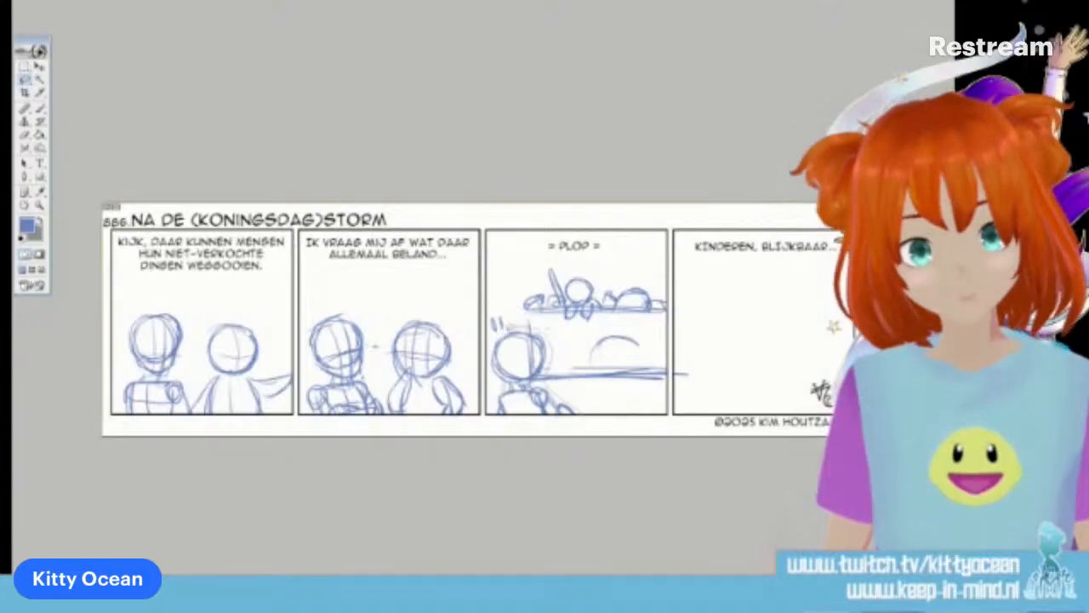
Cut out the third panel's foreground character with its surprise marks, paste it, flip it horizontally and move it to the panel's lower right corner
left_click_drag(495, 341, 513, 323)
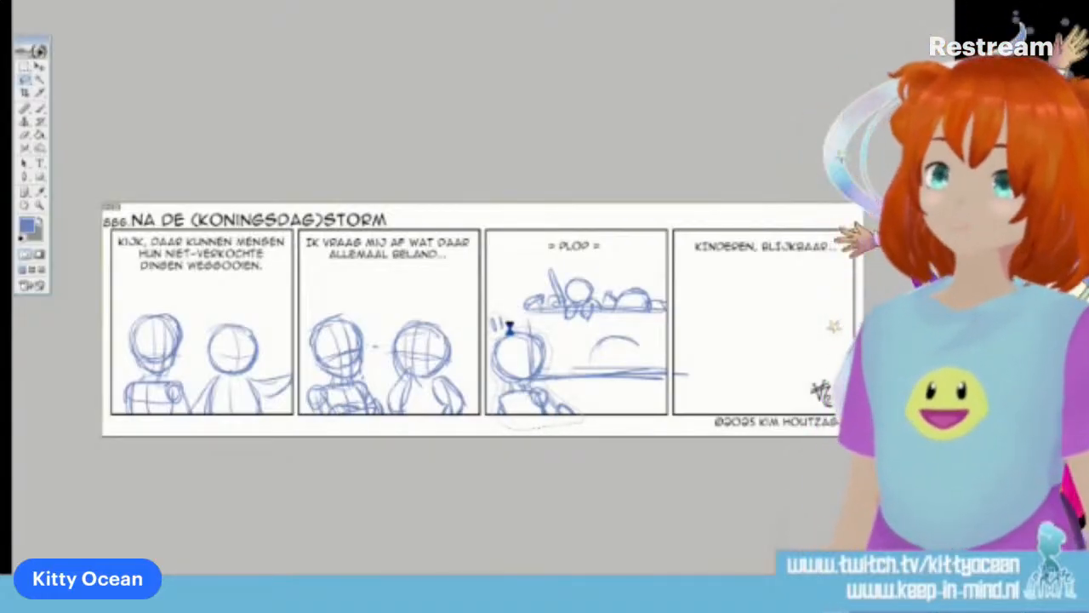
key("Delete")
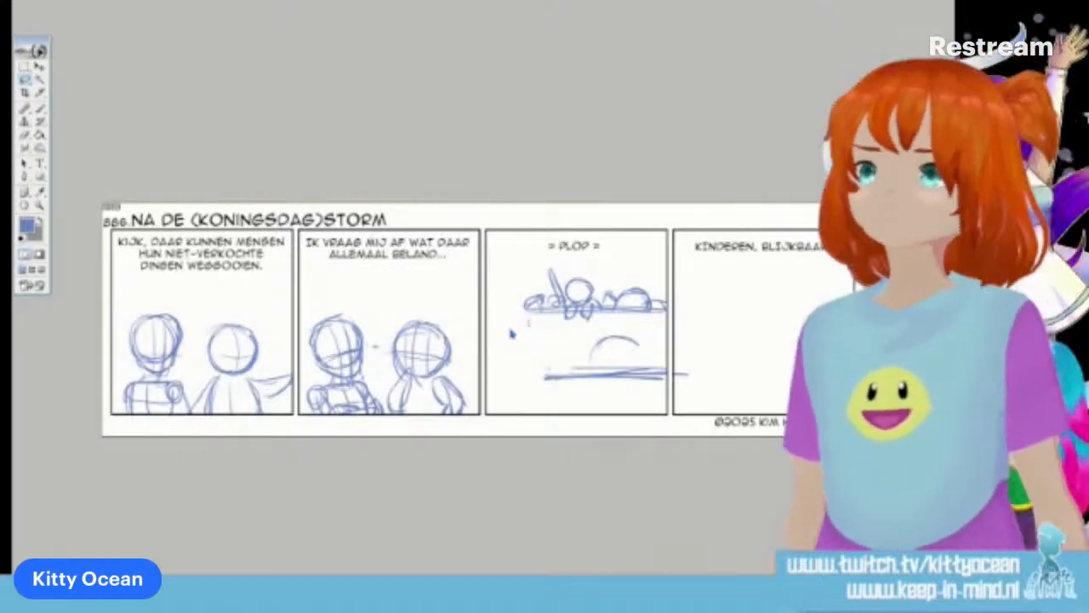
key("ctrl+v")
left_click(56, 0)
mouse_move(174, 202)
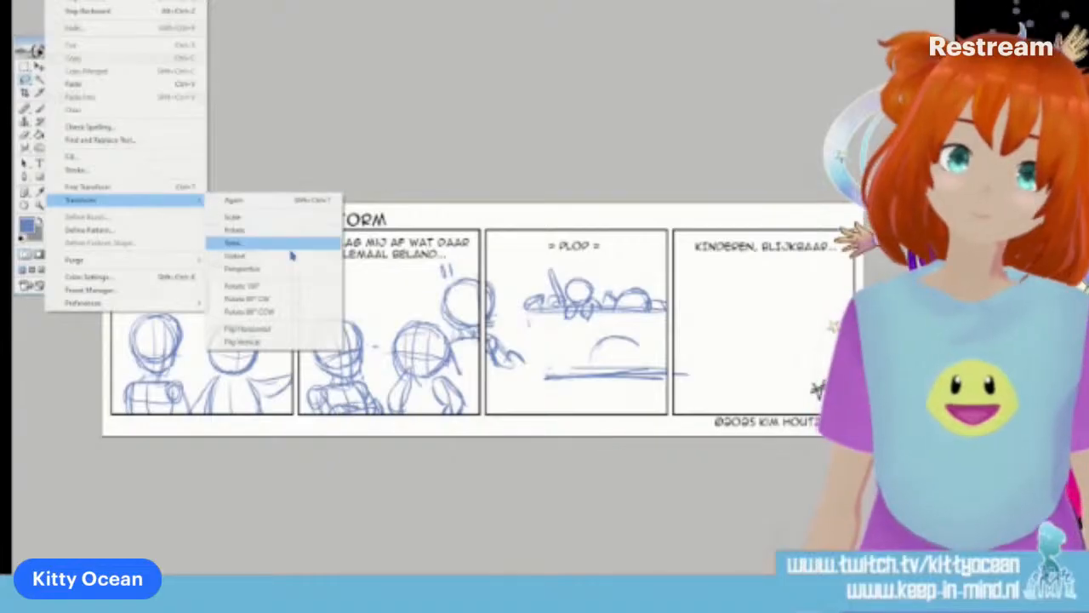
left_click(291, 329)
left_click(39, 66)
left_click_drag(505, 353, 640, 407)
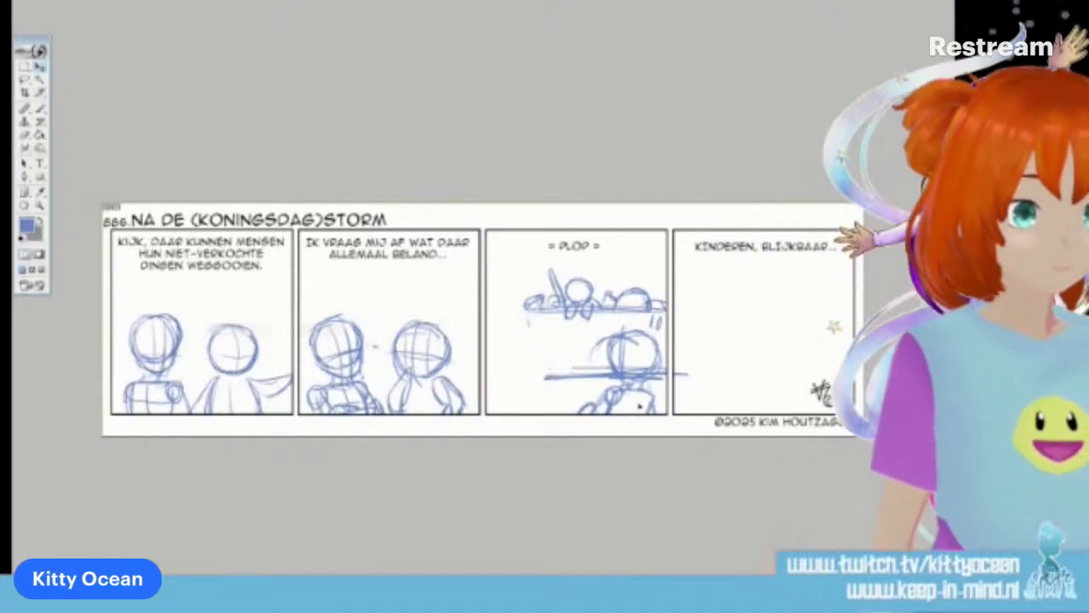
Sketch the container's left side and a second foreground character with surprise marks in the third panel's lower left corner
left_click(41, 111)
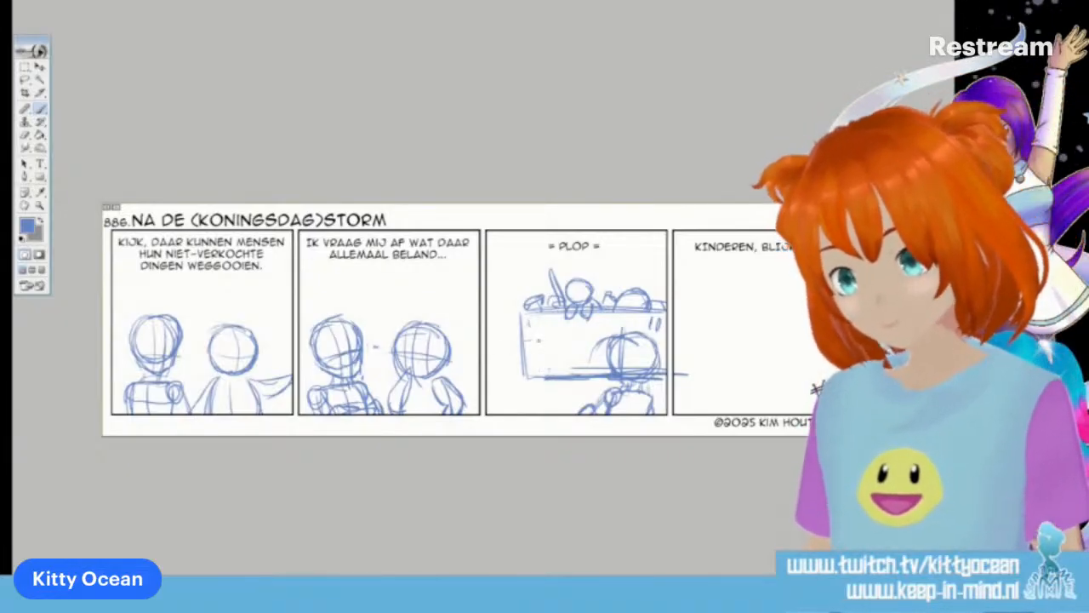
mouse_move(516, 342)
left_mouse_down()
mouse_move(516, 387)
mouse_move(552, 381)
mouse_move(561, 345)
left_mouse_up()
mouse_move(548, 387)
left_mouse_down()
mouse_move(543, 340)
mouse_move(512, 361)
left_mouse_up()
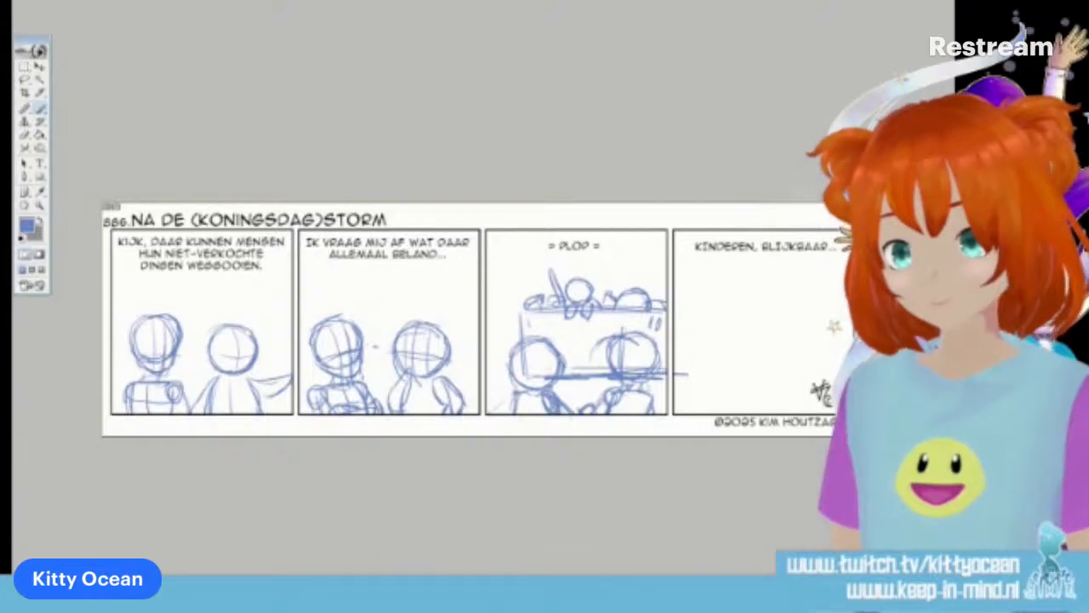
left_click_drag(500, 326, 513, 341)
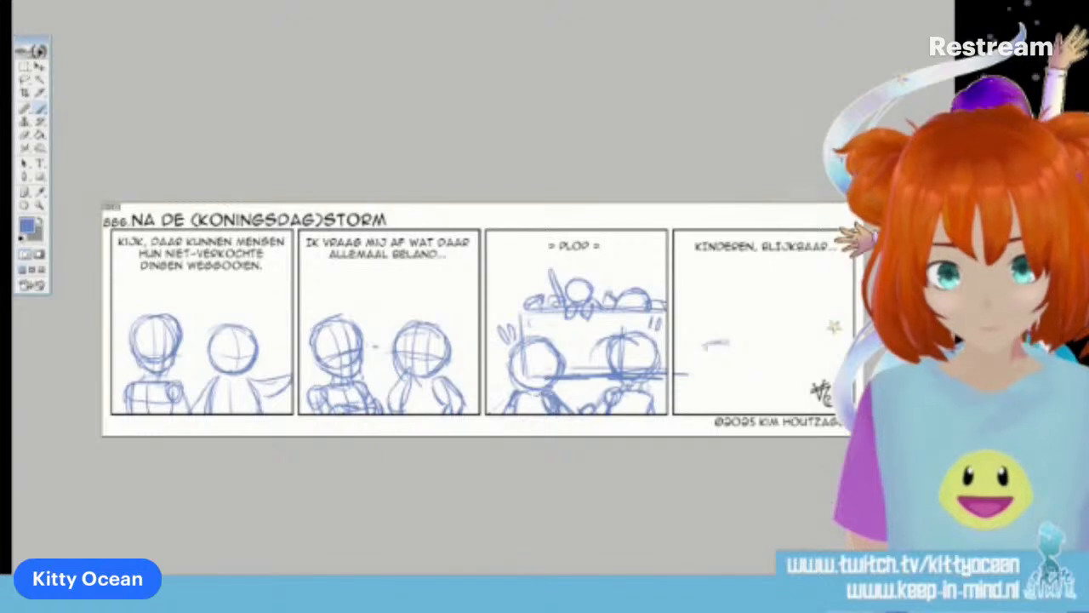
Sketch a round-headed character with a raised hand in the fourth panel's lower left, with the container's outline behind it
mouse_move(725, 336)
left_mouse_down()
mouse_move(696, 351)
mouse_move(703, 377)
mouse_move(723, 374)
mouse_move(747, 347)
mouse_move(698, 380)
mouse_move(741, 382)
mouse_move(705, 414)
mouse_move(743, 414)
mouse_move(725, 408)
left_mouse_up()
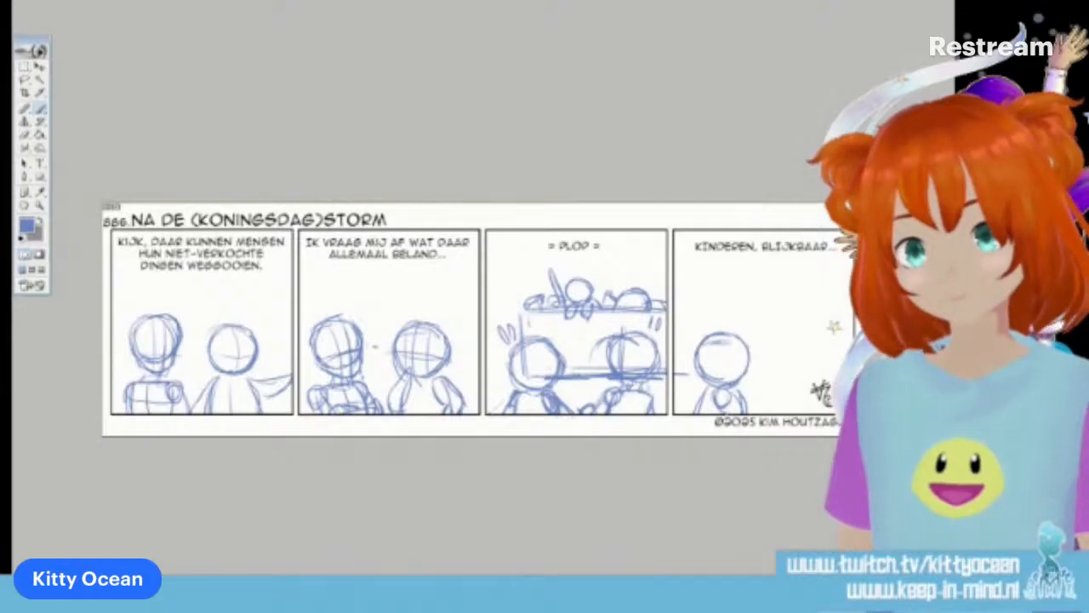
key("ctrl+z")
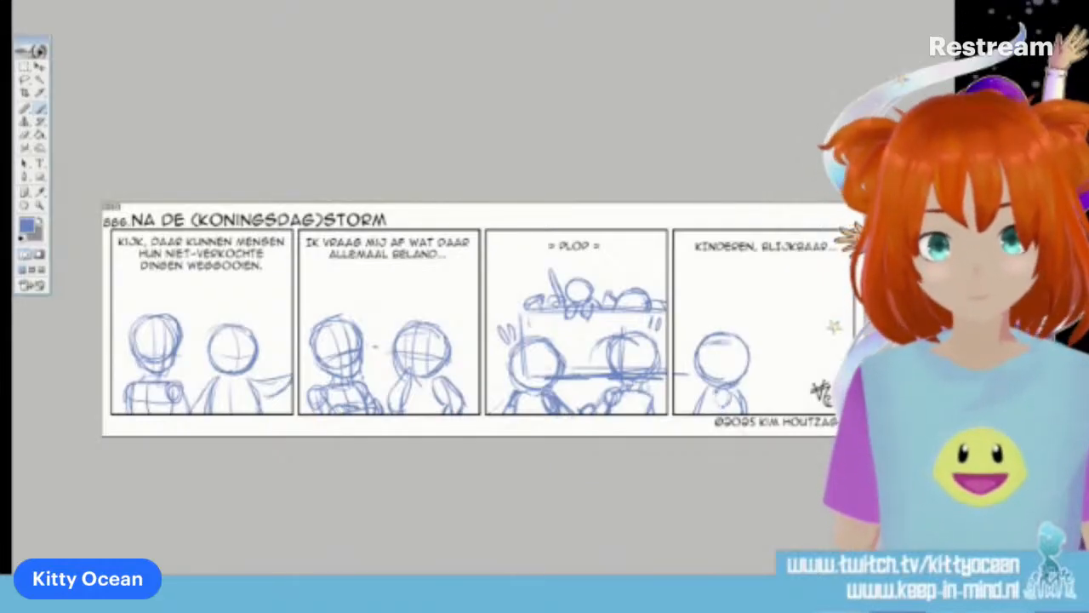
left_click_drag(700, 300, 851, 293)
left_click_drag(750, 374, 851, 365)
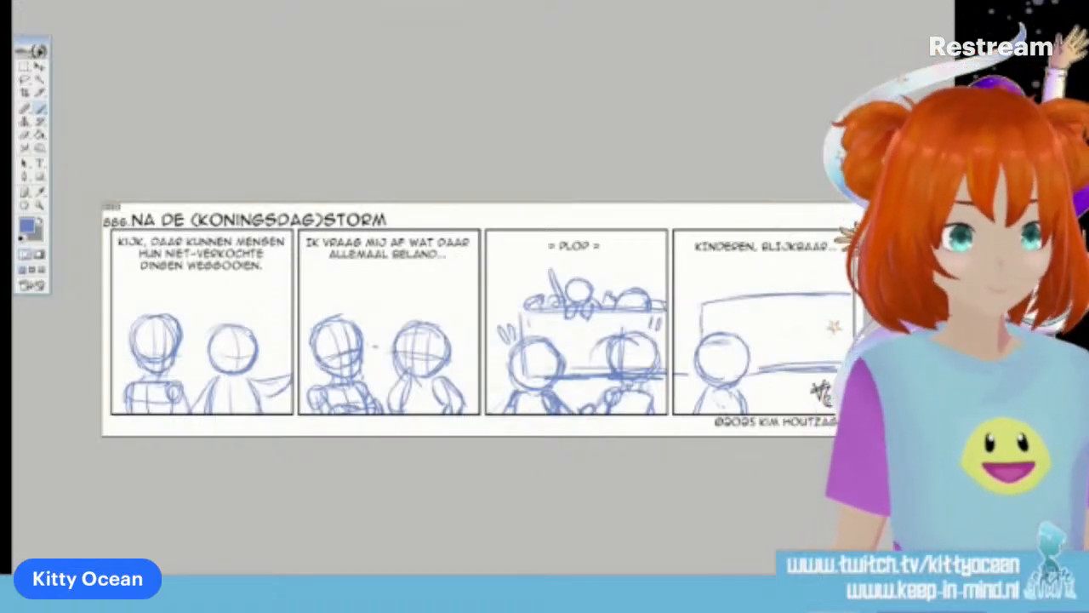
mouse_move(732, 386)
left_mouse_down()
mouse_move(745, 410)
mouse_move(773, 414)
mouse_move(778, 403)
left_mouse_up()
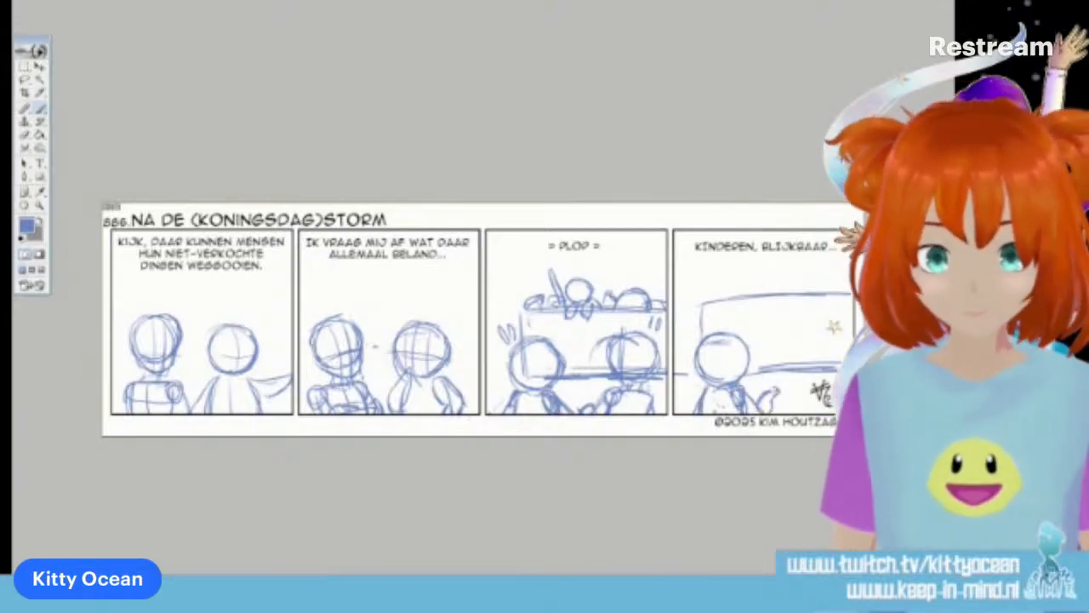
left_click_drag(743, 341, 743, 375)
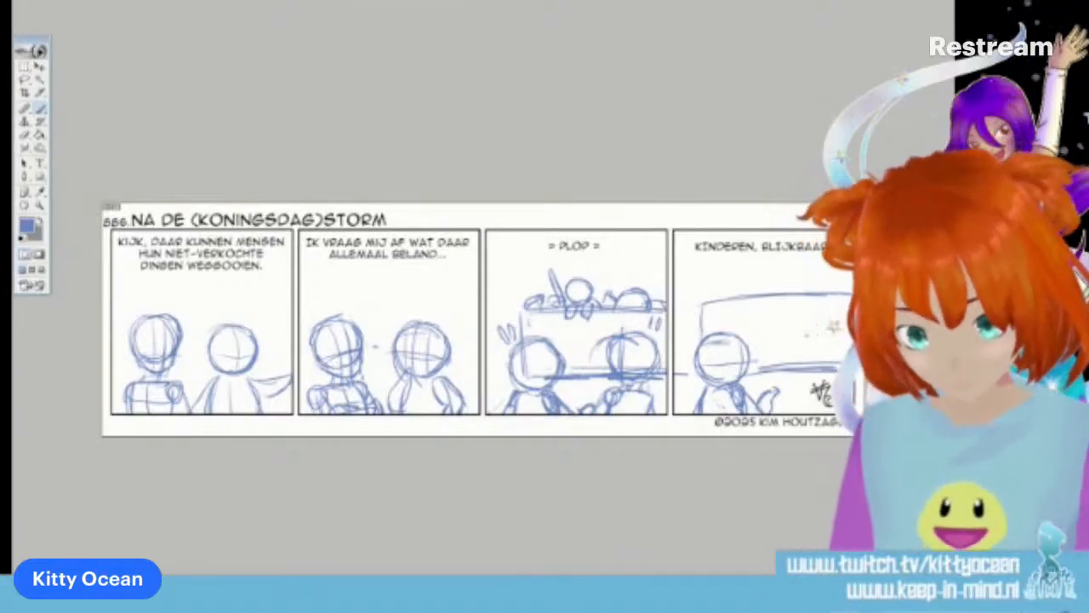
Sketch a second round-headed character facing the first in the fourth panel's lower right, clear the selection and add facial guidelines
left_click_drag(800, 338, 795, 366)
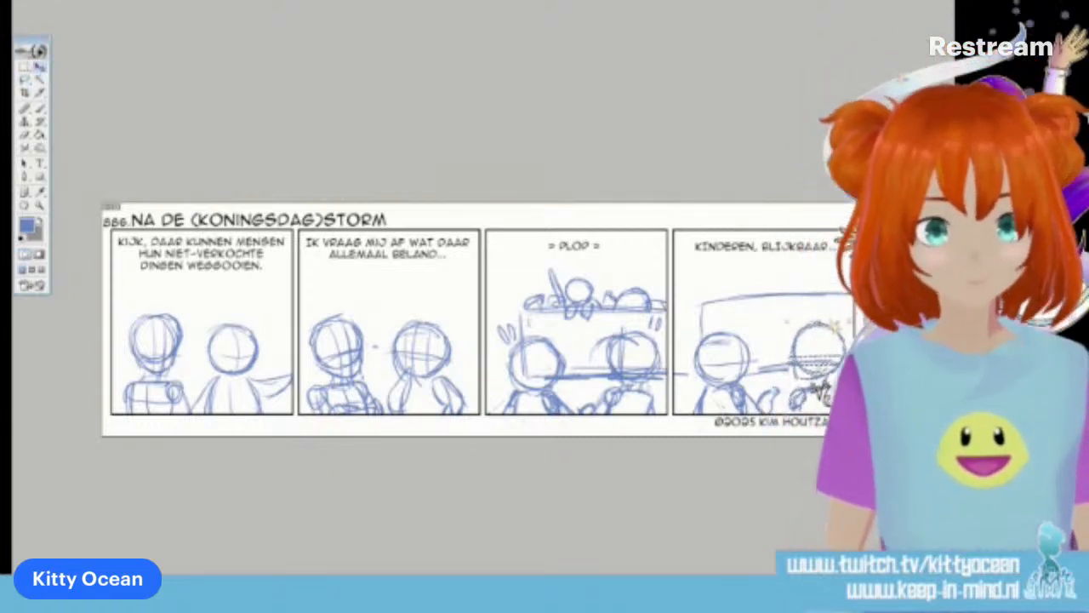
key("ctrl+d")
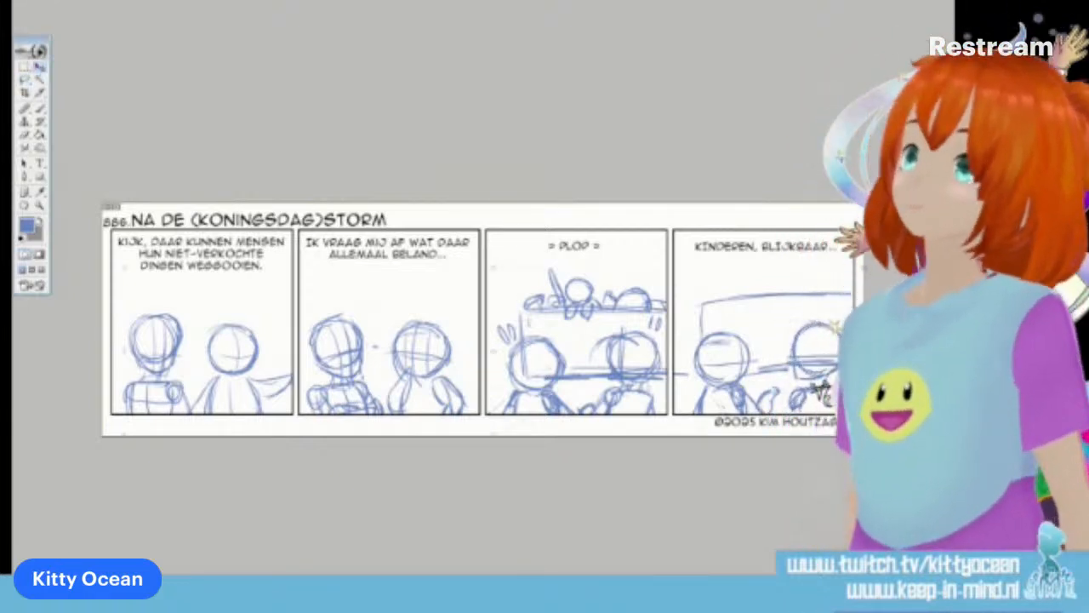
left_click(40, 109)
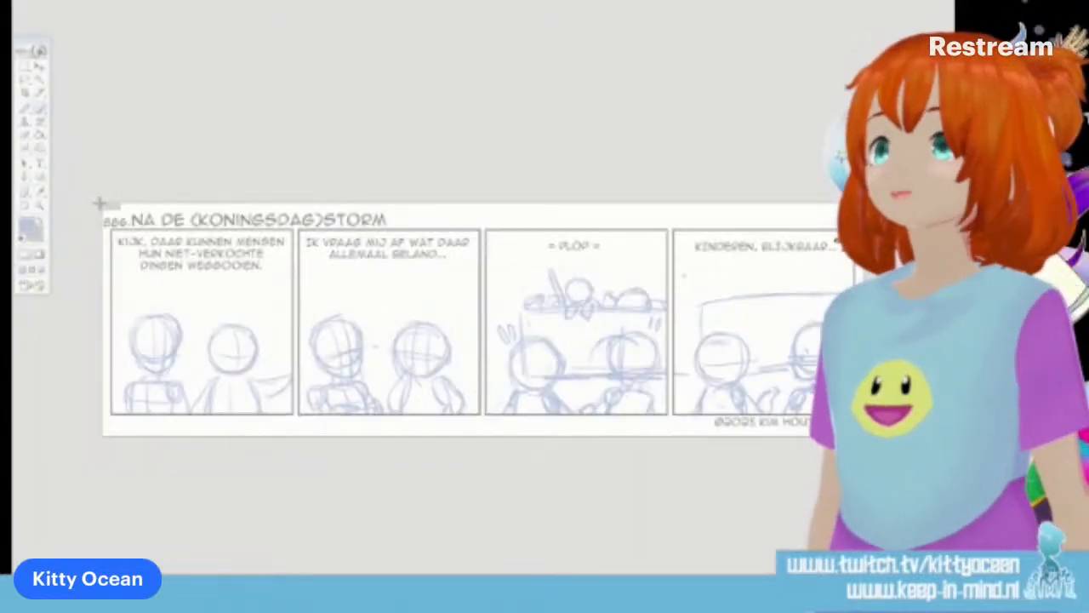
Switch to the Snipping Tool, capture the whole comic strip and close the snip without saving it
left_click_drag(97, 200, 857, 441)
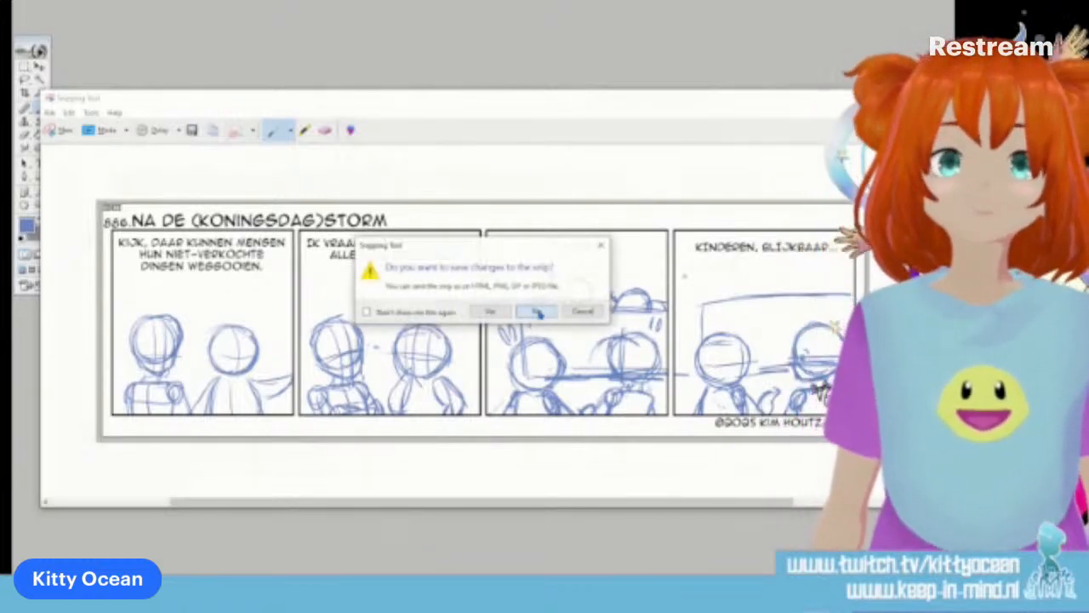
left_click(537, 312)
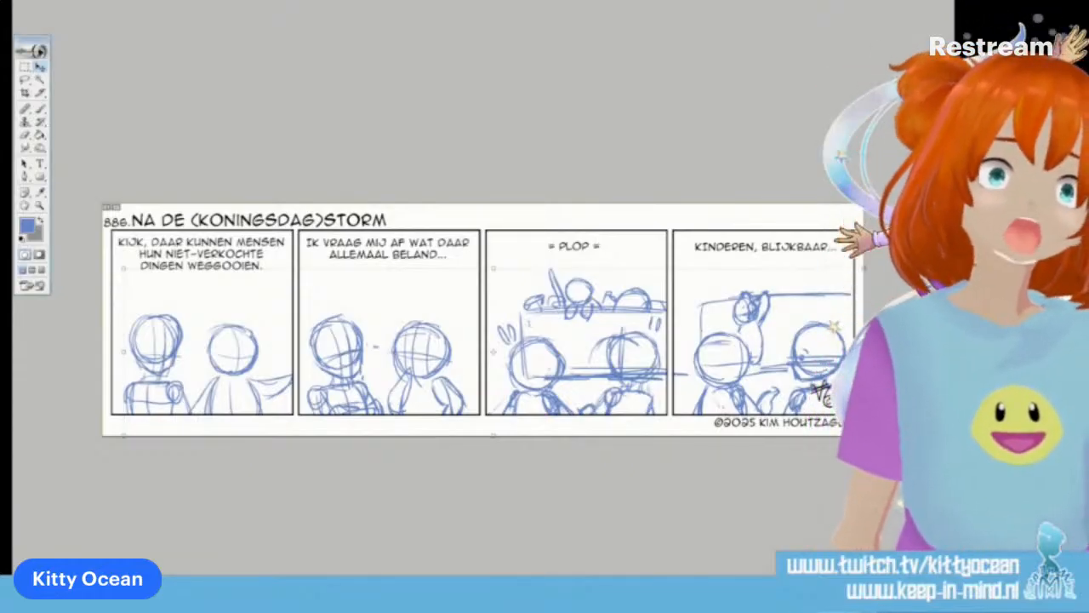
Fade the blue sketch layer to 50% opacity and set up the Brush with another tip preset and a black foreground colour
key("5")
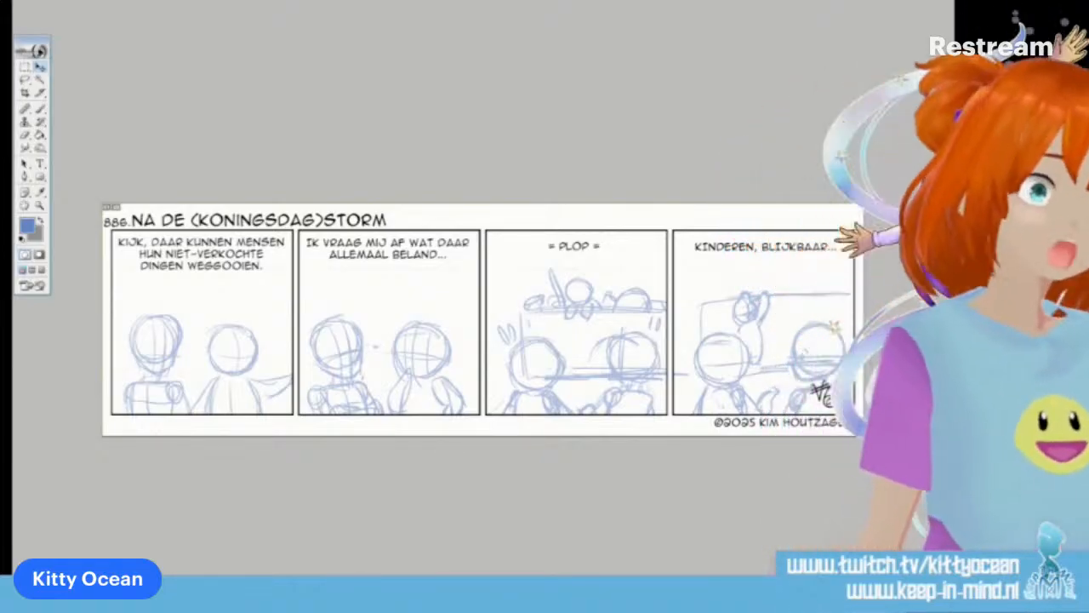
left_click(42, 109)
left_click(508, 1)
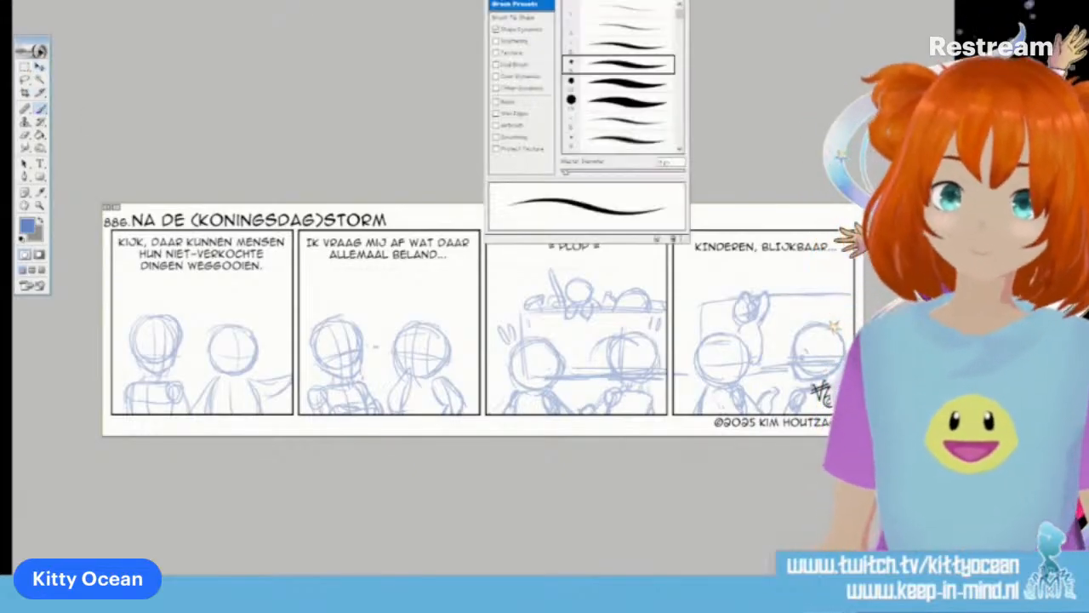
left_click(622, 46)
key("F5")
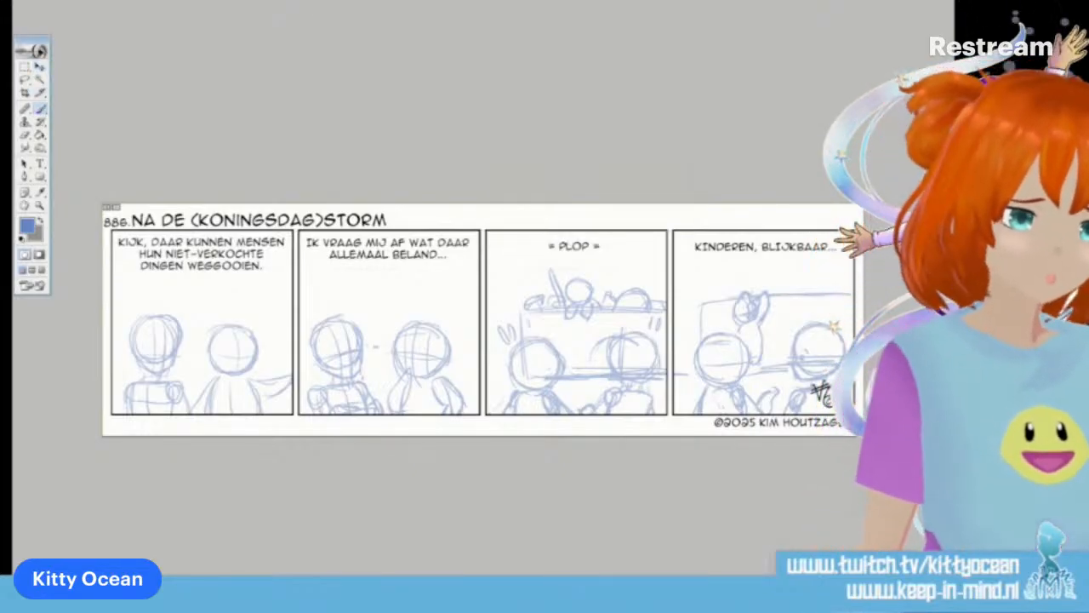
left_click(23, 242)
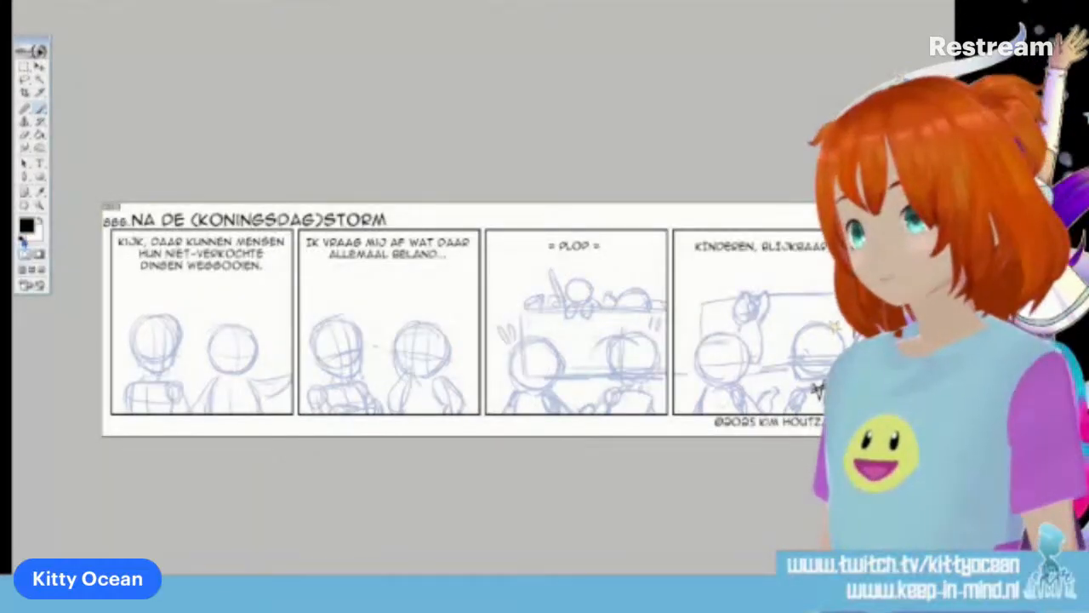
Outline the third panel's container in black by stroking a rectangular path with the Brush, and delete the path
left_click(39, 177)
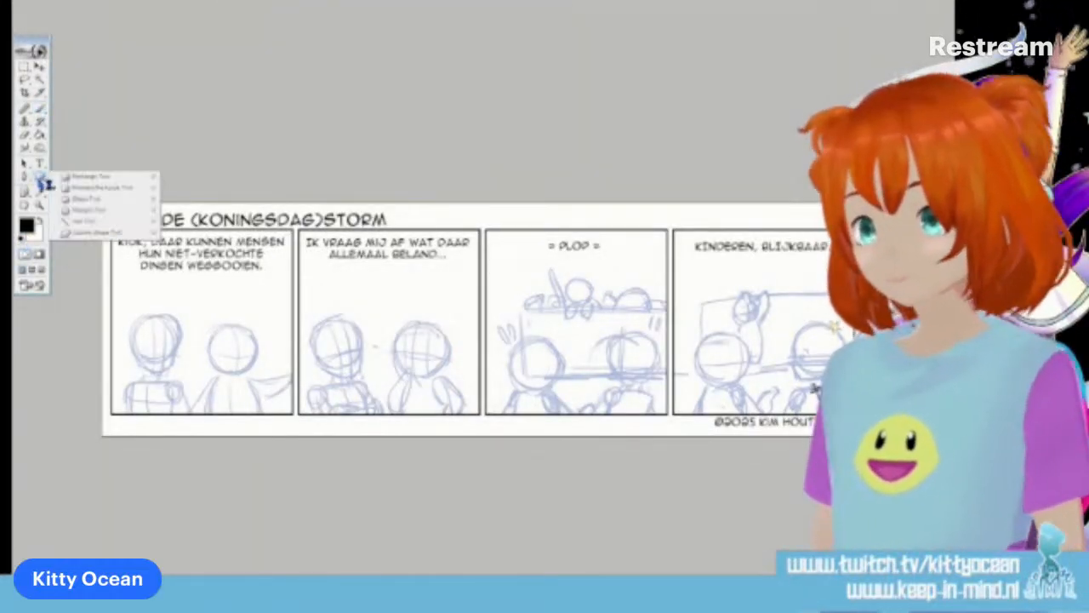
left_click(97, 186)
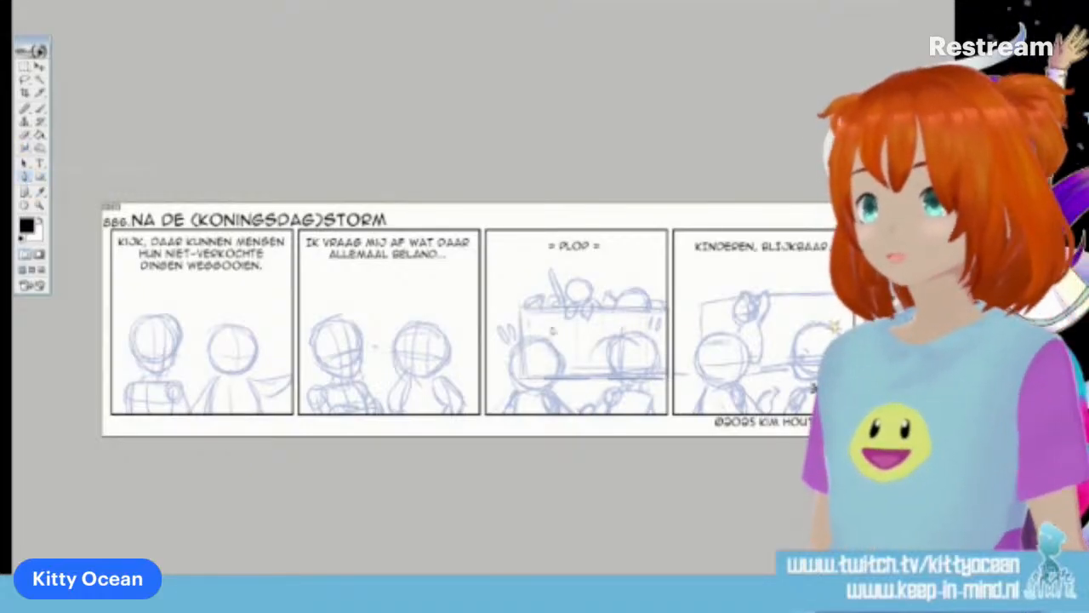
right_click(556, 324)
left_click(603, 401)
left_click(543, 297)
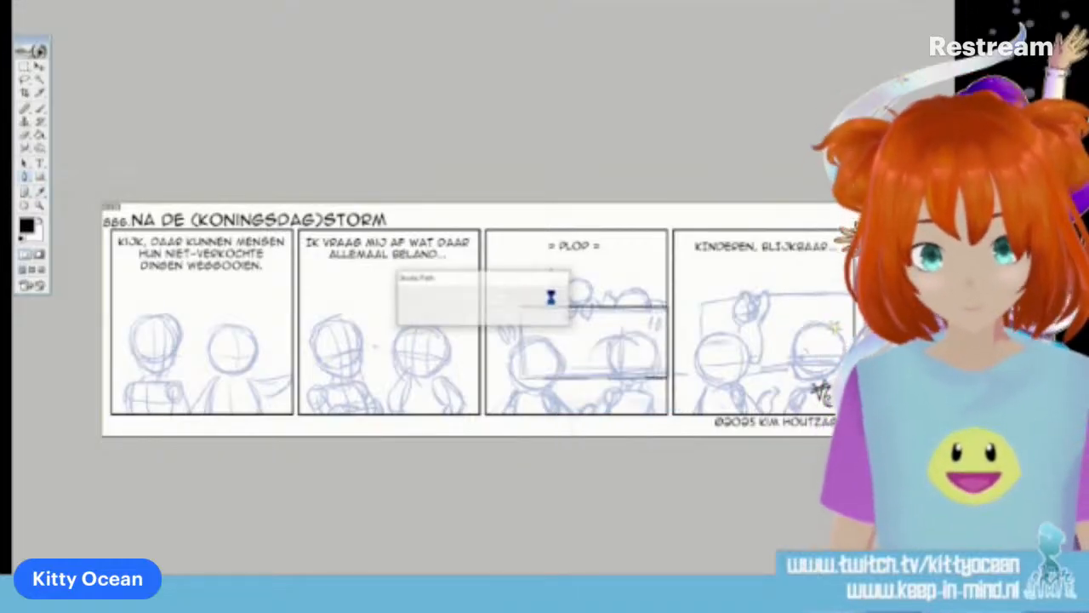
right_click(559, 291)
left_click(607, 316)
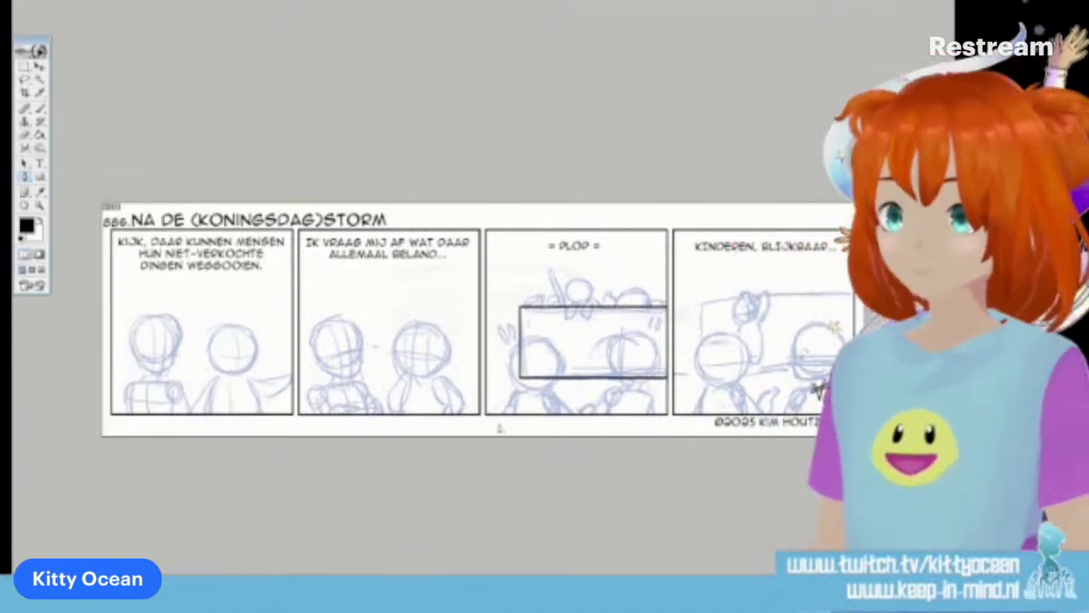
Ink the large dome-shaped item at the right end of the third panel's pile, with small shapes in and beside it
key("ctrl+plus")
key("ctrl+plus")
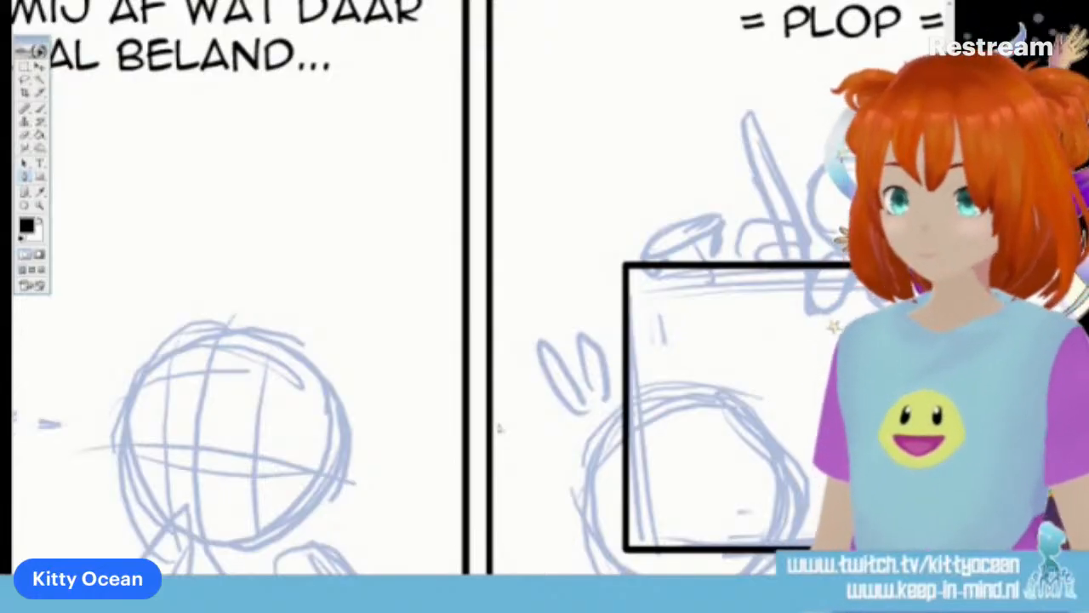
scroll(442, 289, "right", 5)
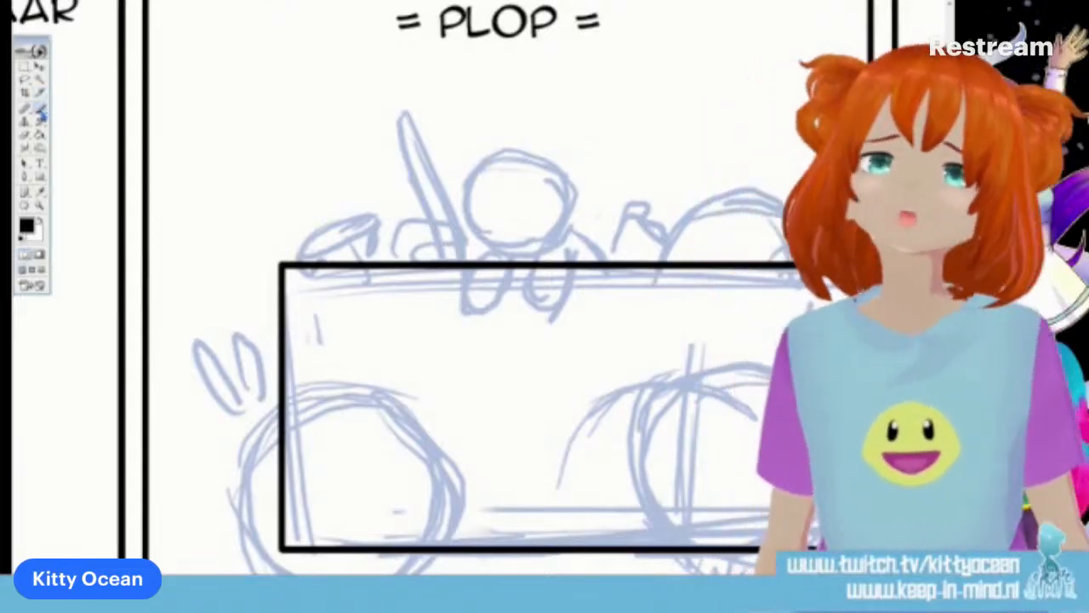
left_click_drag(662, 260, 747, 190)
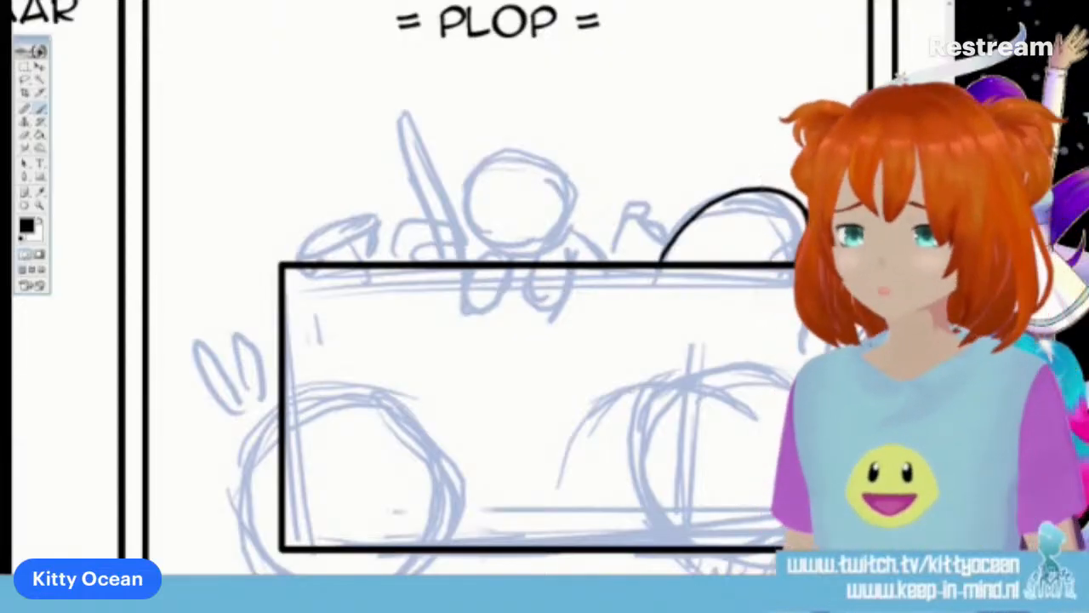
mouse_move(750, 262)
left_mouse_down()
mouse_move(718, 243)
mouse_move(733, 260)
left_mouse_up()
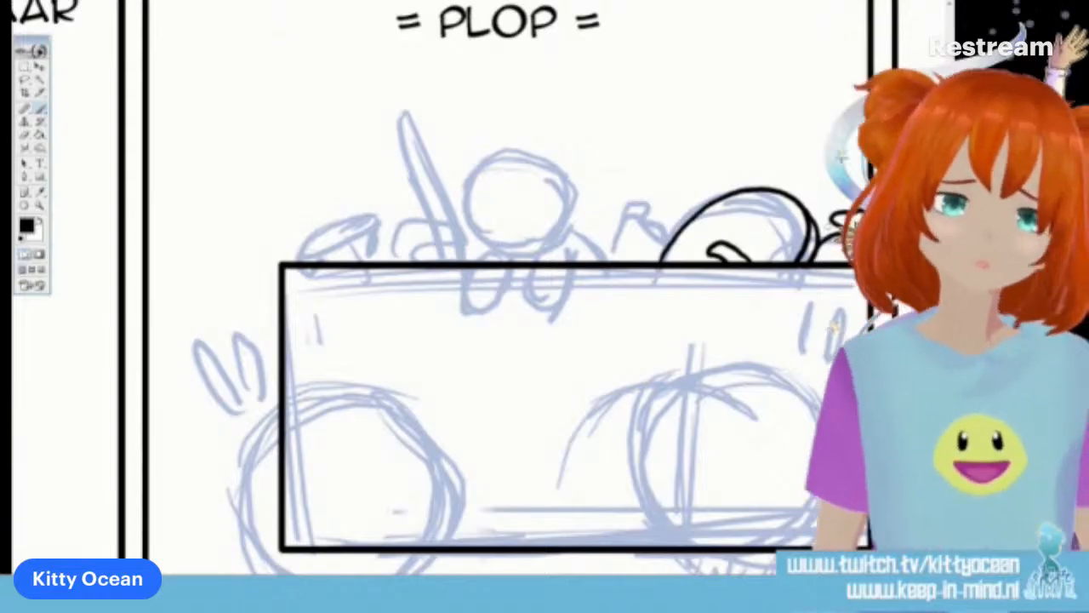
Ink the crumpled item directly left of the dome on the container's top edge
mouse_move(662, 253)
left_mouse_down()
mouse_move(619, 254)
mouse_move(650, 262)
left_mouse_up()
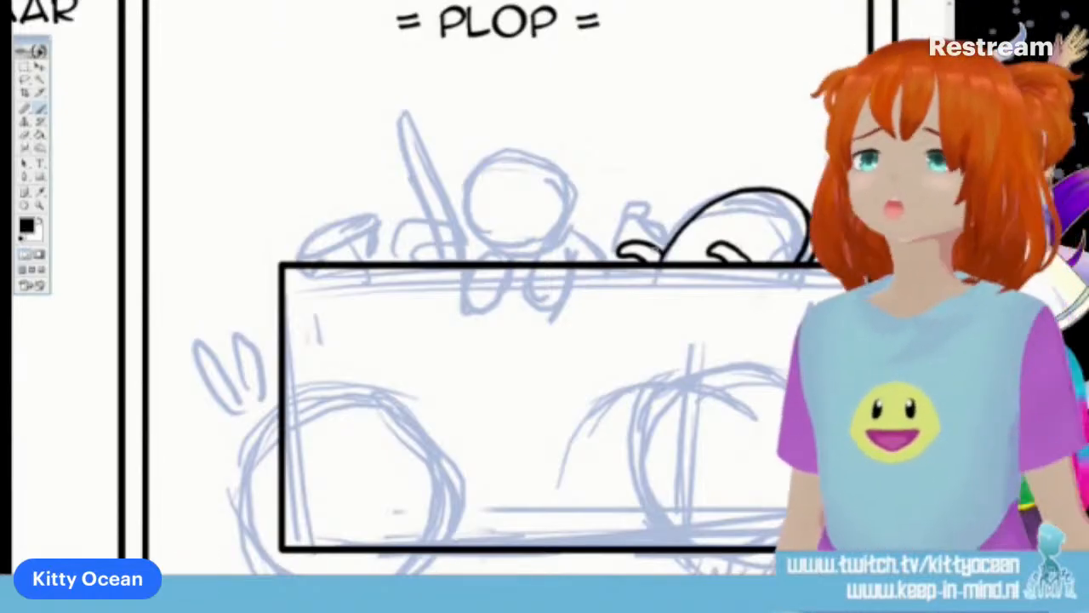
left_click_drag(610, 216, 607, 261)
left_click_drag(647, 217, 683, 226)
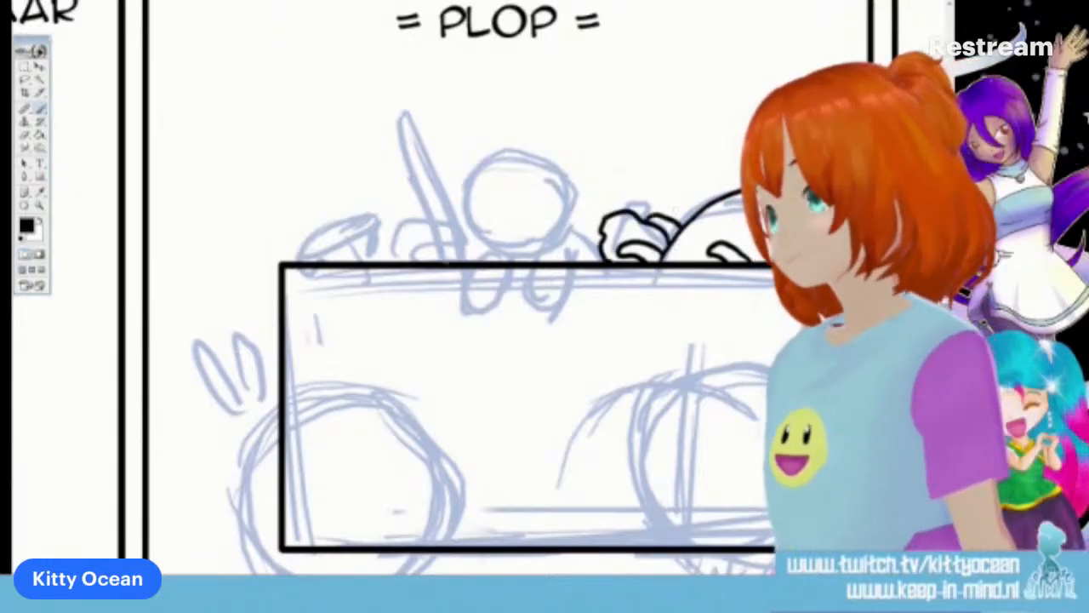
Ink the rest of the third panel's pile: the upright stick, the rounded and crumpled items, the thin twigs and the mushroom-like shapes at its far end
mouse_move(436, 234)
left_mouse_down()
mouse_move(408, 118)
mouse_move(471, 260)
mouse_move(497, 239)
mouse_move(514, 266)
mouse_move(572, 223)
mouse_move(578, 259)
mouse_move(603, 242)
left_mouse_up()
left_click_drag(519, 259, 561, 257)
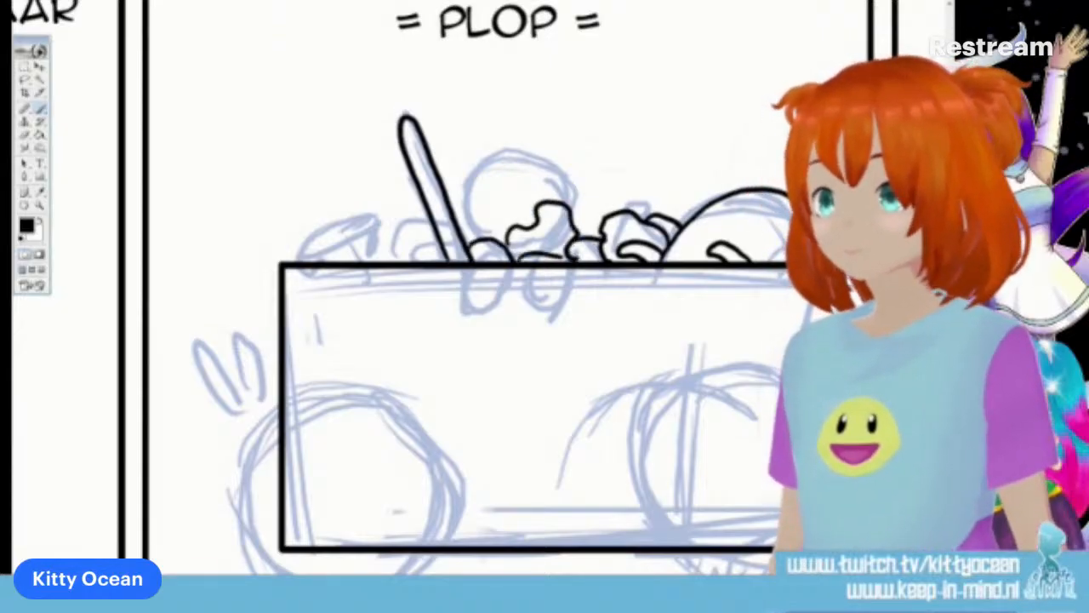
mouse_move(516, 197)
left_mouse_down()
mouse_move(529, 228)
mouse_move(531, 204)
mouse_move(579, 218)
mouse_move(534, 202)
left_mouse_up()
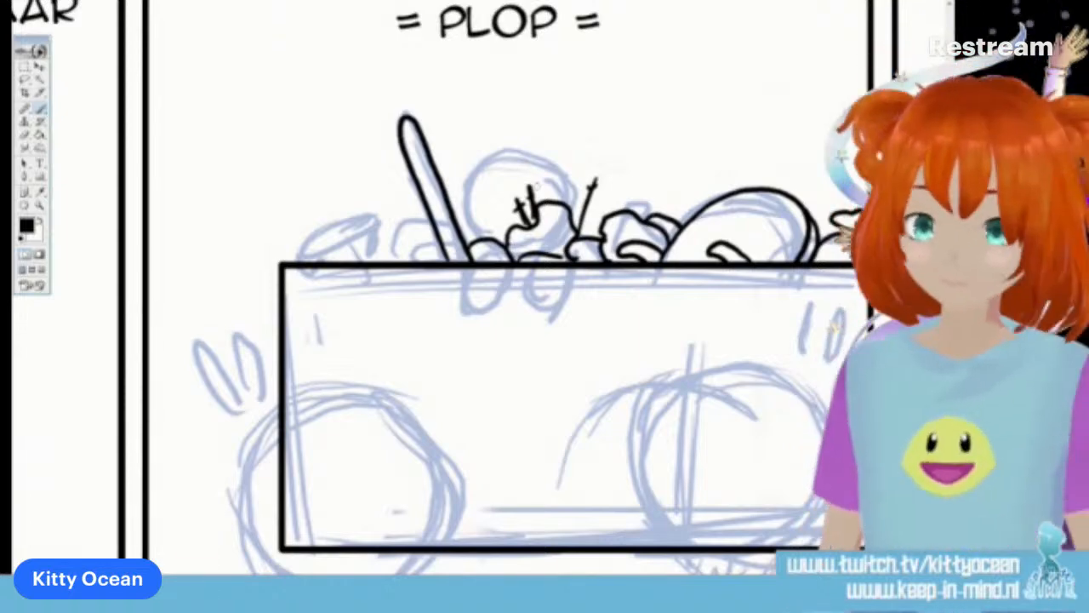
mouse_move(391, 261)
left_mouse_down()
mouse_move(417, 227)
mouse_move(441, 241)
mouse_move(437, 261)
left_mouse_up()
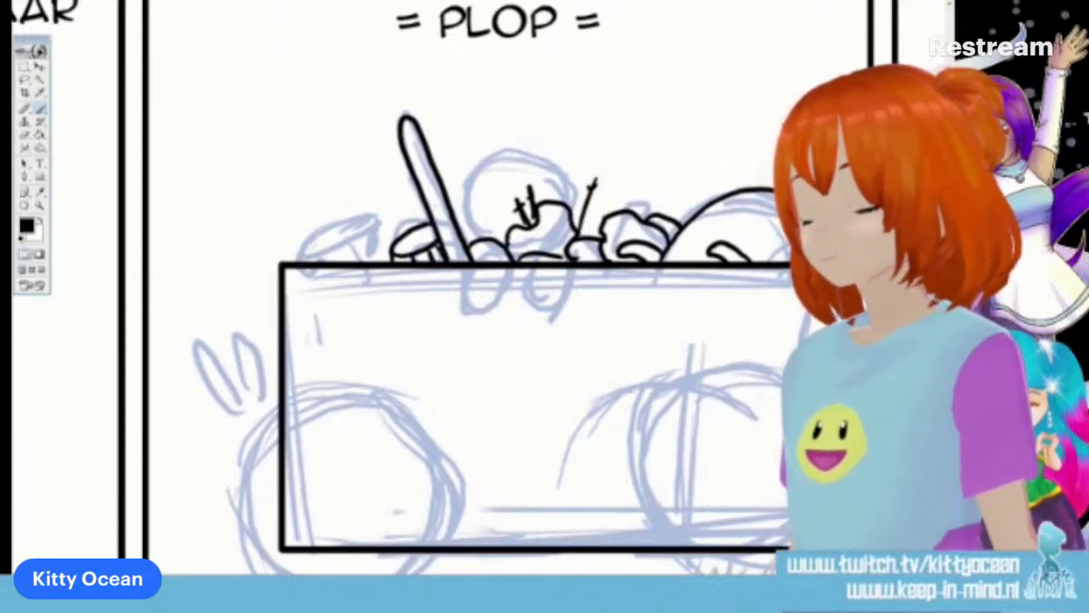
mouse_move(317, 232)
left_mouse_down()
mouse_move(296, 260)
mouse_move(366, 217)
mouse_move(356, 230)
left_mouse_up()
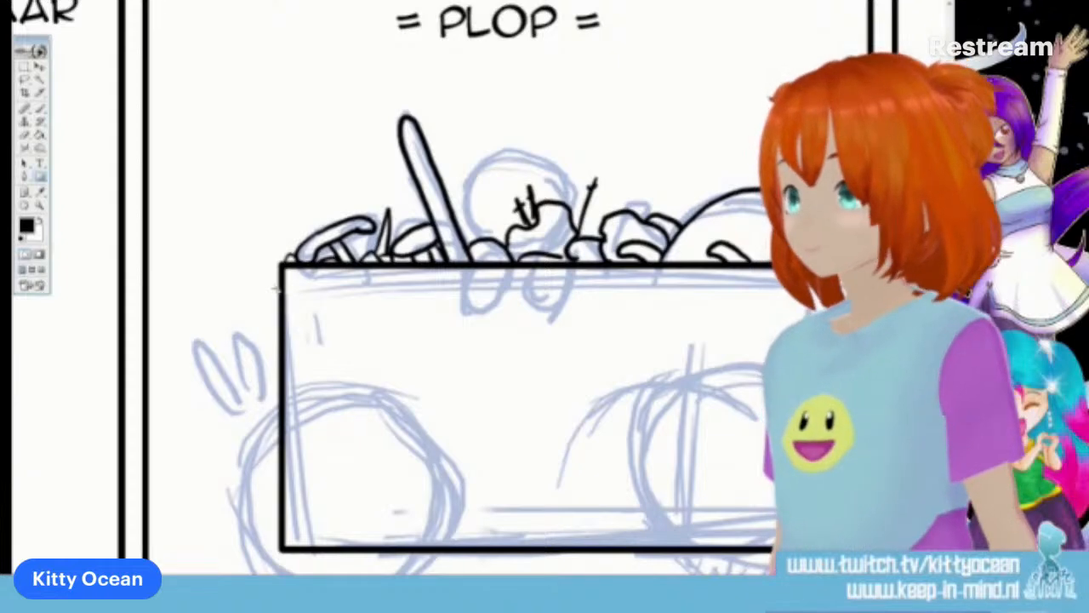
Add a rim band across the upper part of the third panel's container by stroking a thin rectangular path in black, and delete the path
left_click_drag(279, 287, 871, 316)
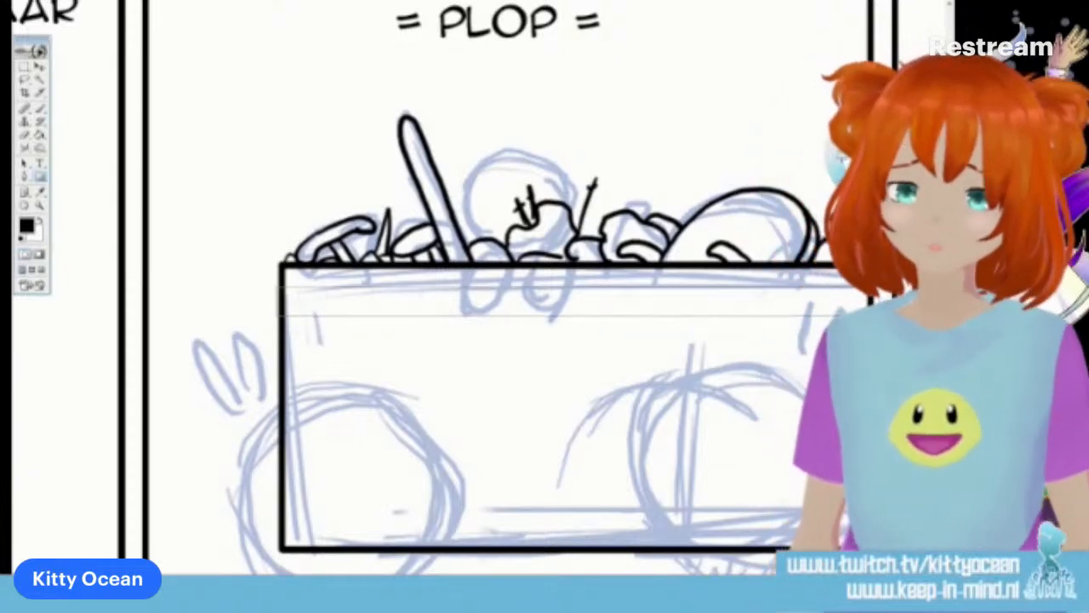
right_click(454, 298)
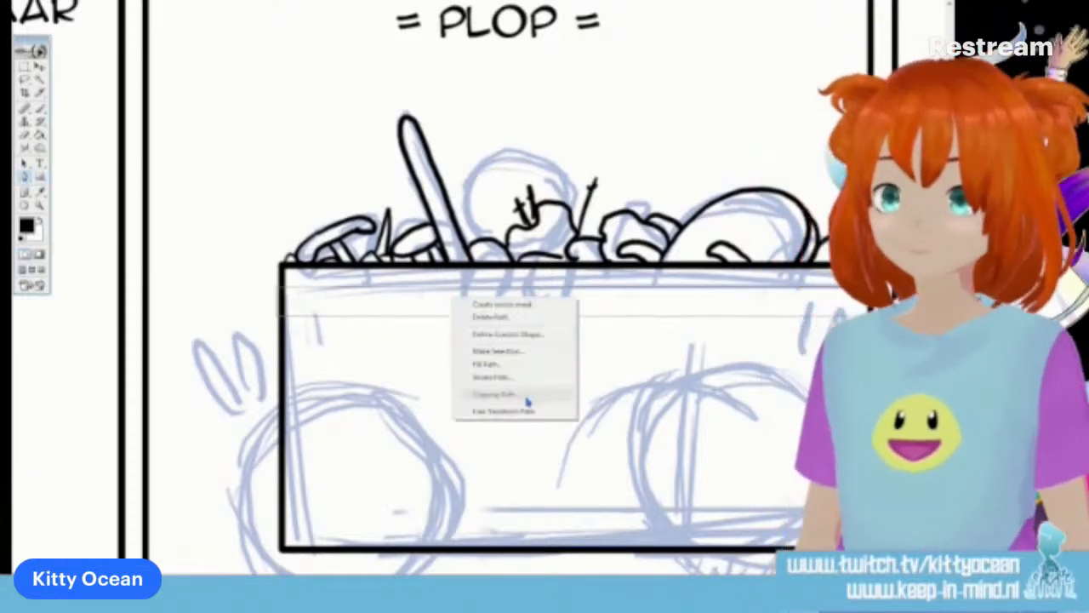
left_click(516, 377)
key("Return")
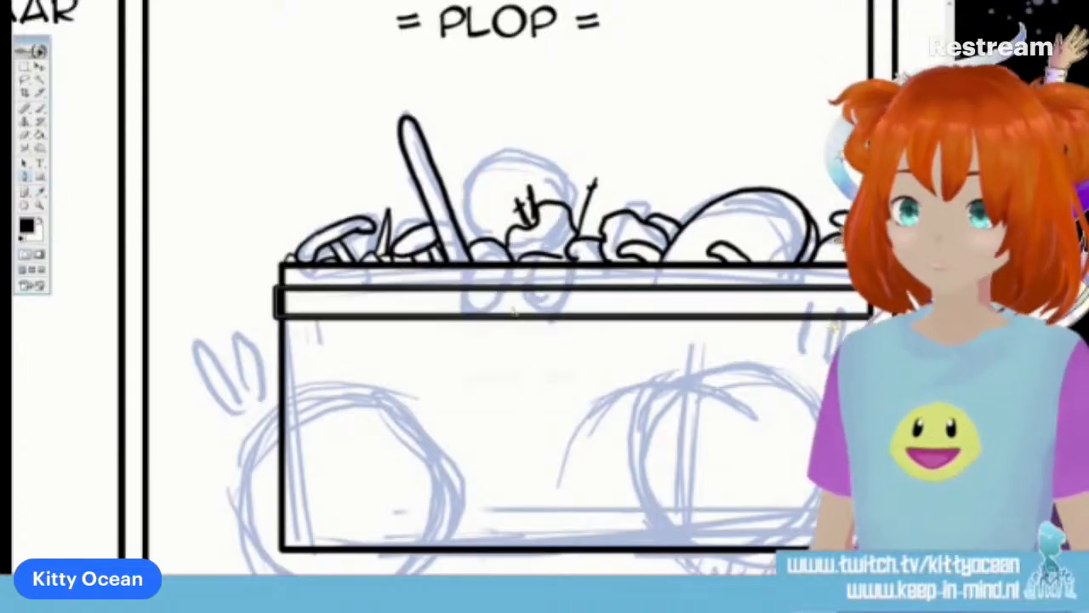
right_click(514, 312)
left_click(532, 327)
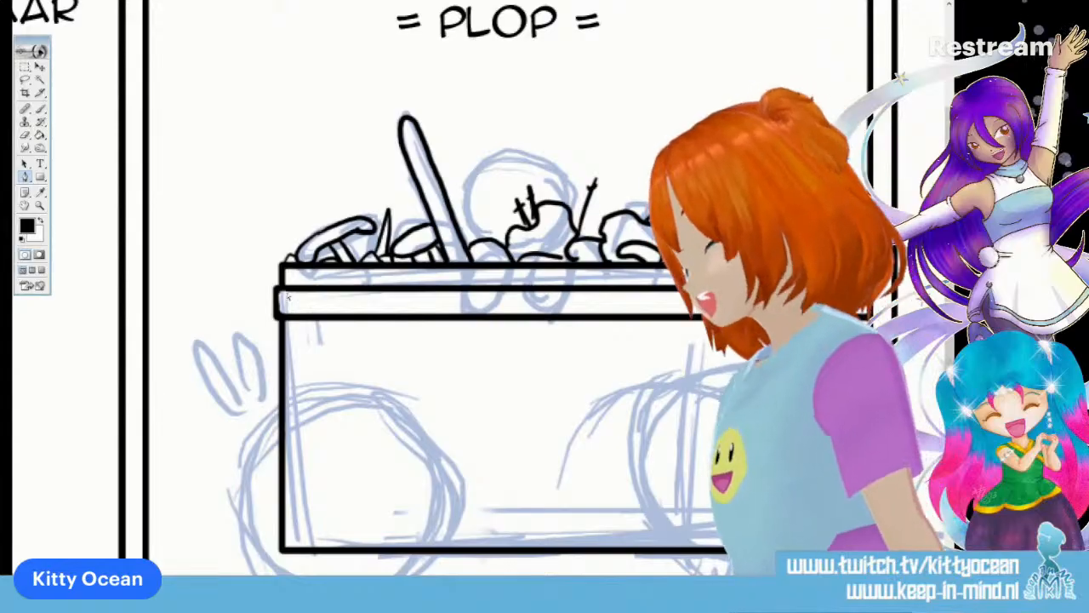
Select the inked container and its pile in the third panel with a rectangular marquee and duplicate them
key("ctrl+minus")
key("ctrl+minus")
key("ctrl+minus")
key("ctrl+minus")
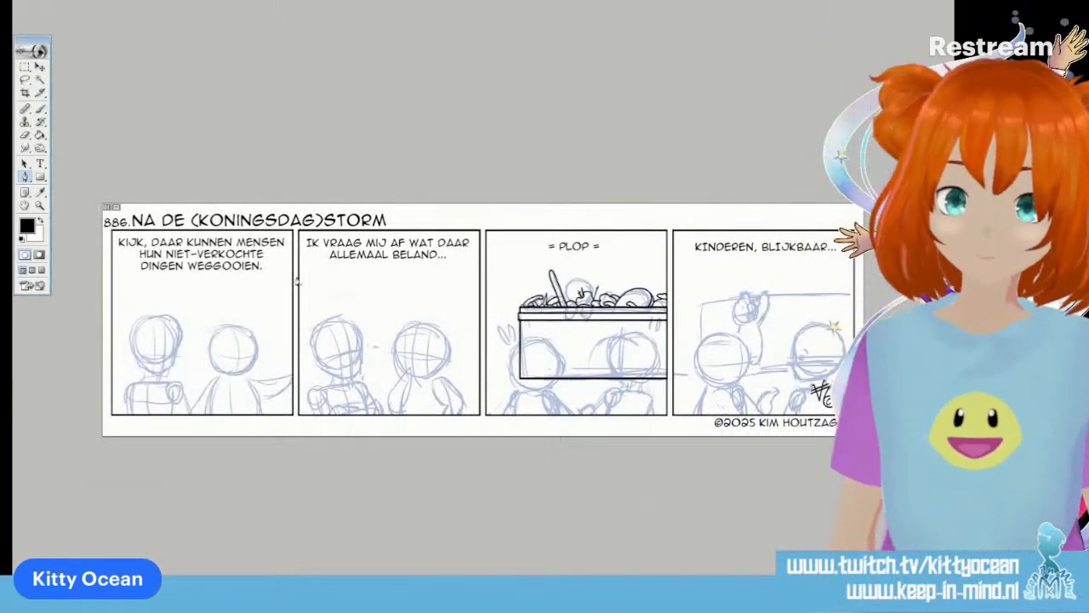
left_click(26, 67)
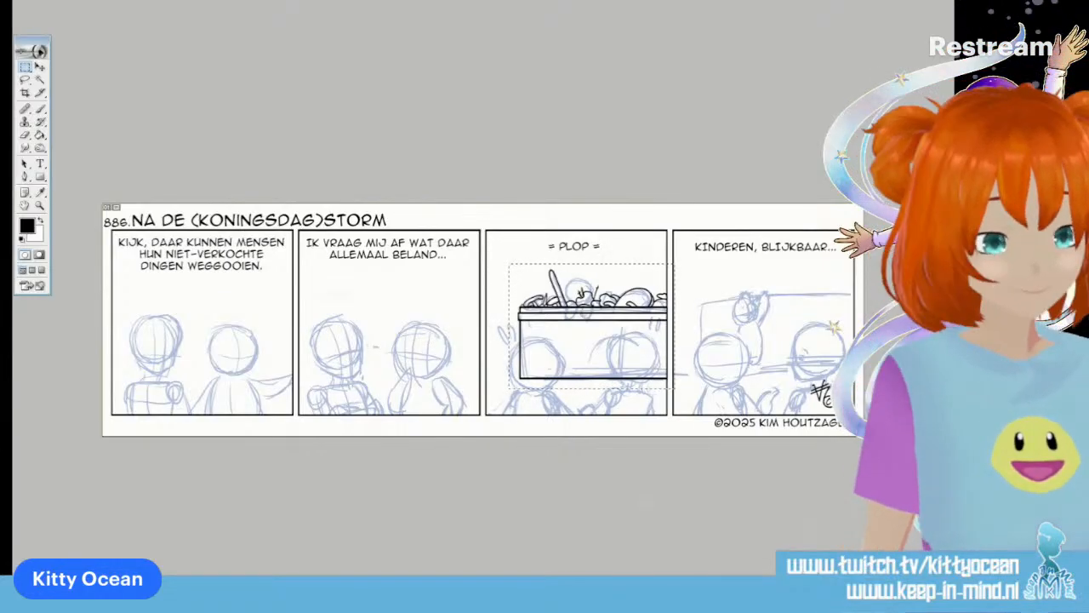
key("ctrl+d")
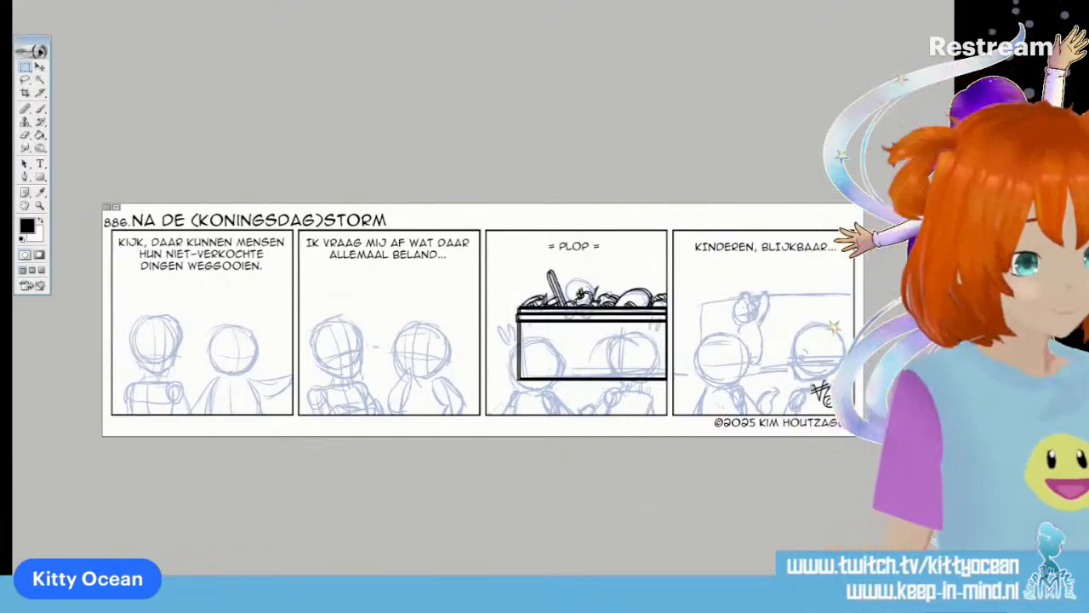
Try to move the duplicated container and pile across into the fourth panel
left_click(40, 68)
left_click_drag(606, 360, 794, 359)
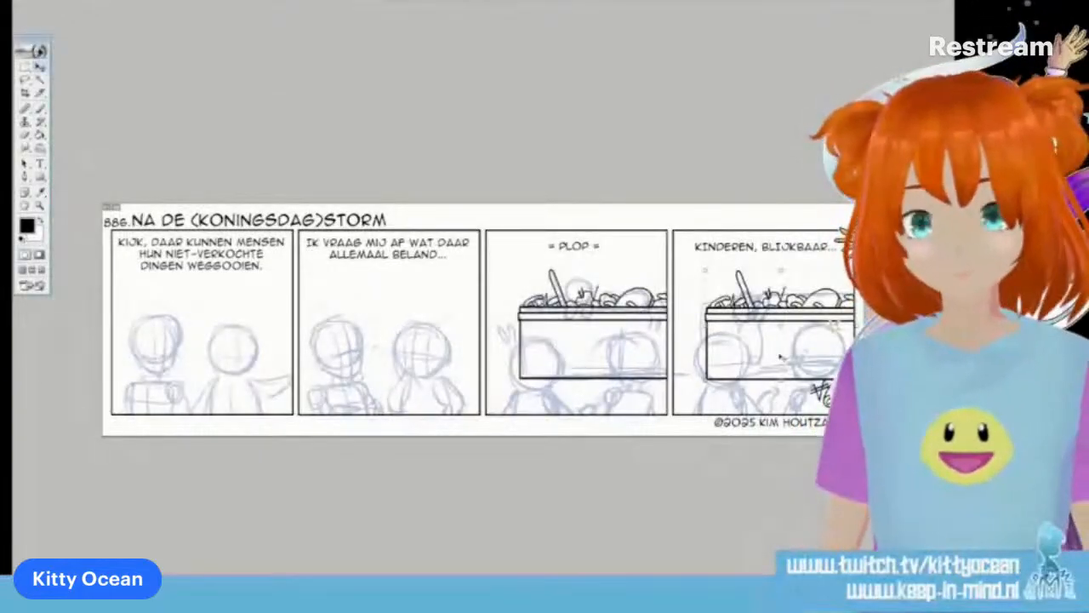
key("ctrl+z")
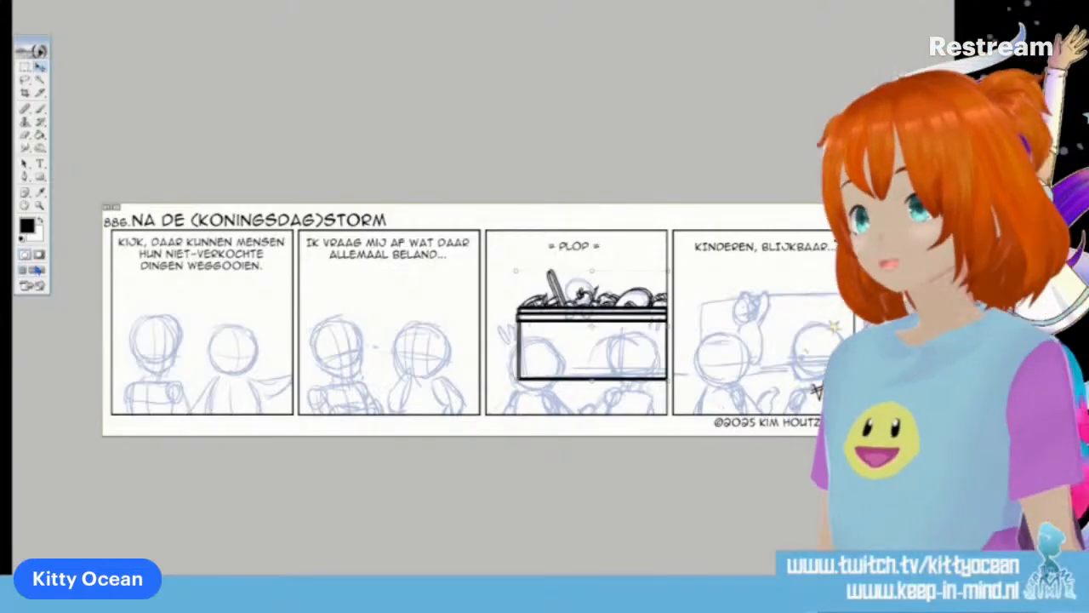
Nudge the duplicated container slightly up and to the right to line it up with the original in the third panel
key("Up")
key("Up")
key("Up")
key("Up")
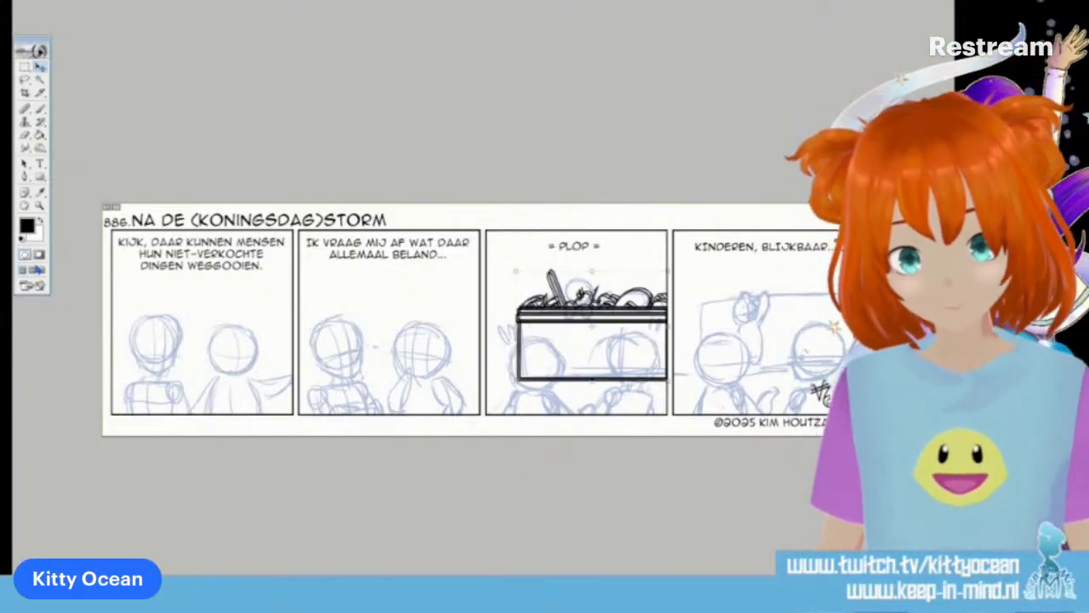
key("Right")
key("Right")
key("Right")
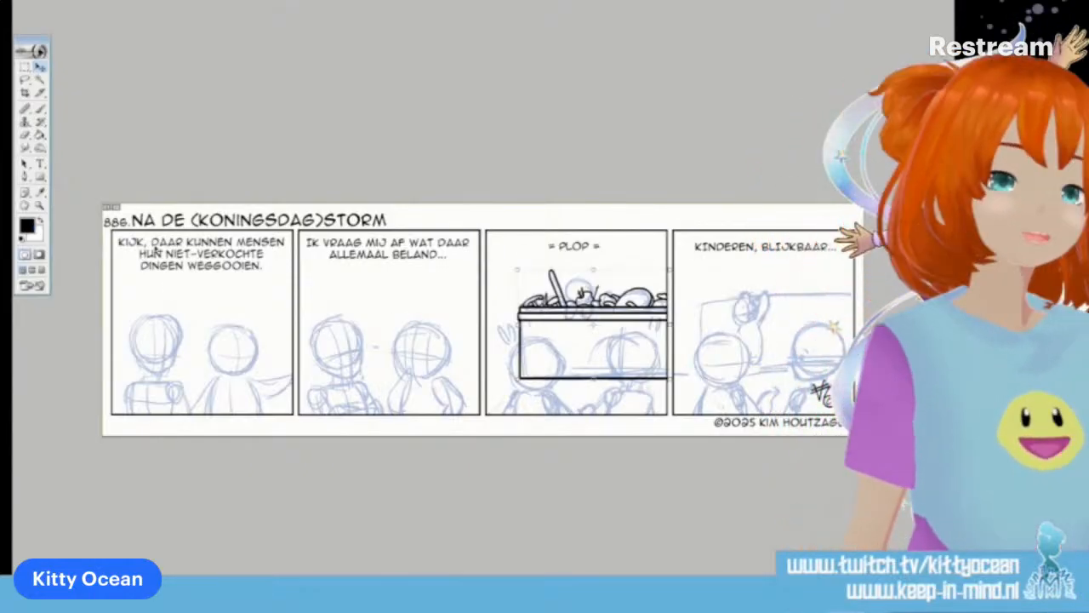
Fill the third panel's container body and both bands of its rim with a medium grey
left_click(27, 226)
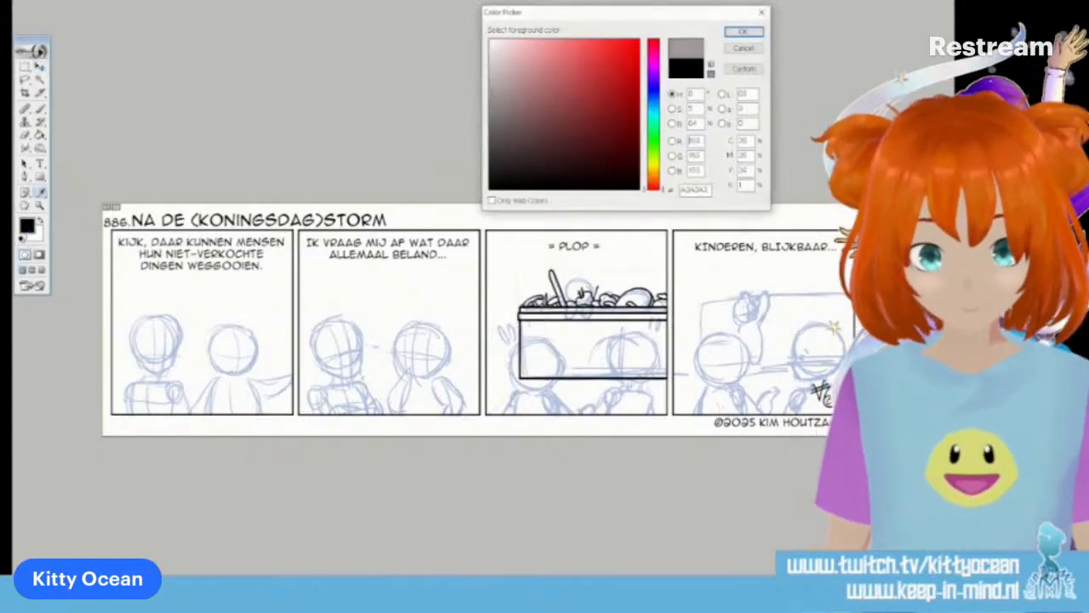
left_click(737, 38)
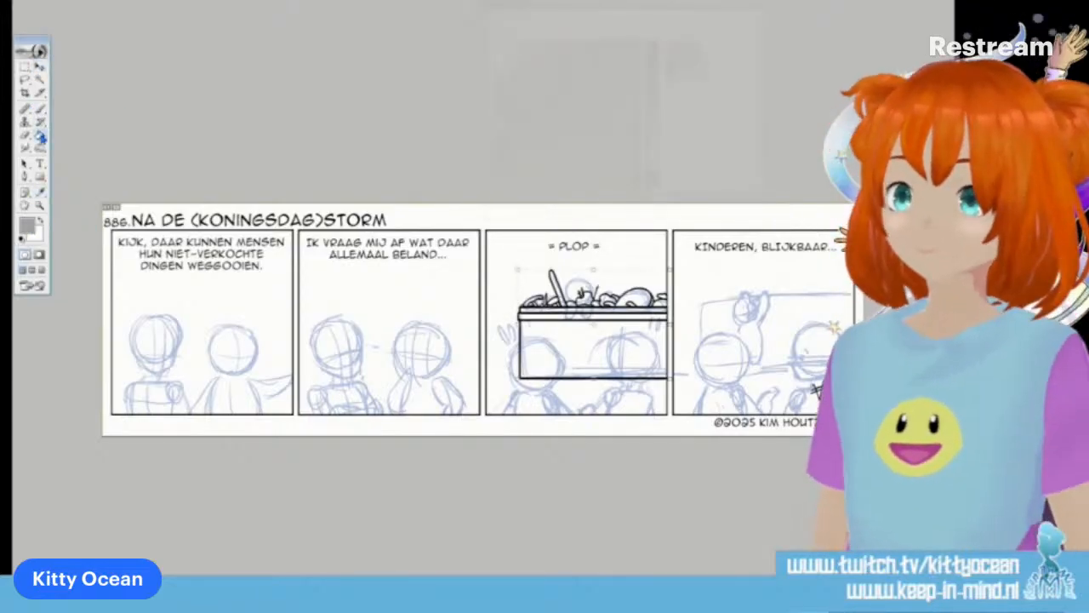
left_click(567, 332)
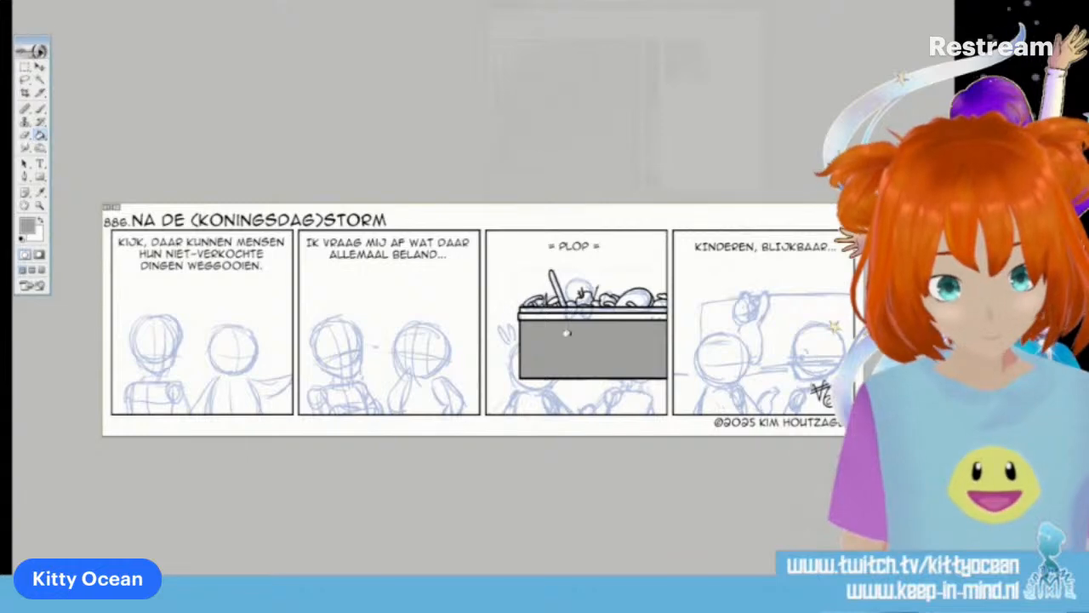
left_click(571, 313)
left_click(577, 308)
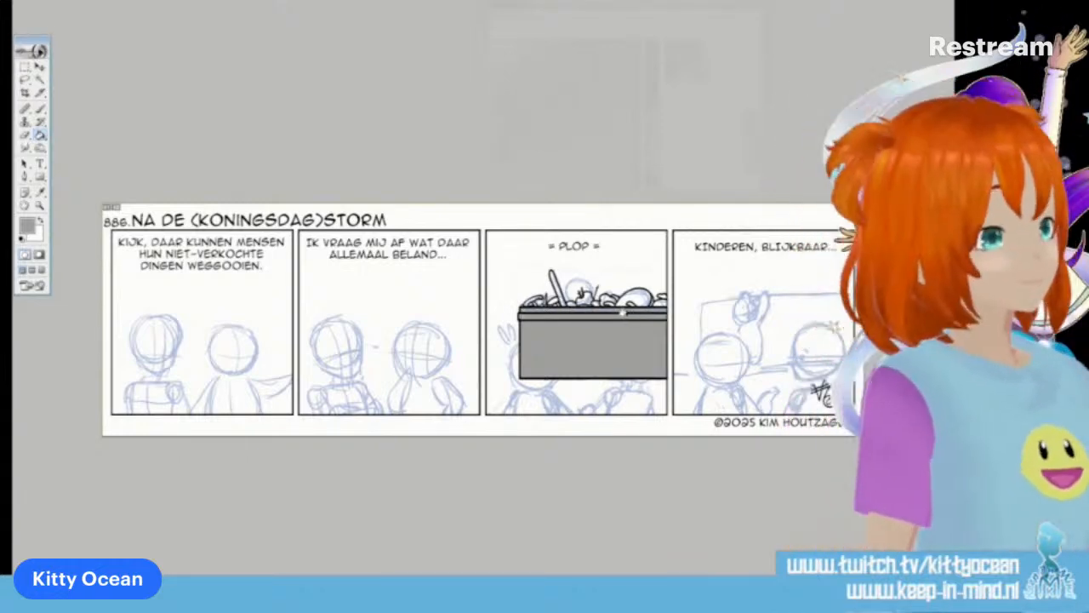
Fill the large dome-shaped item in the third panel's pile with a muted red
key("ctrl+plus")
key("ctrl+plus")
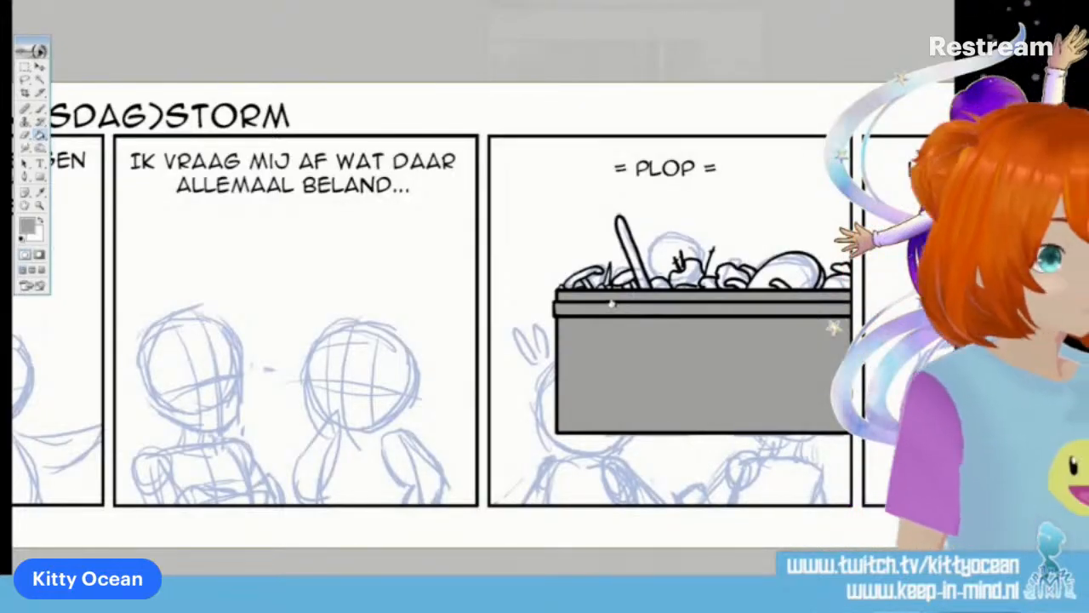
key("ctrl+plus")
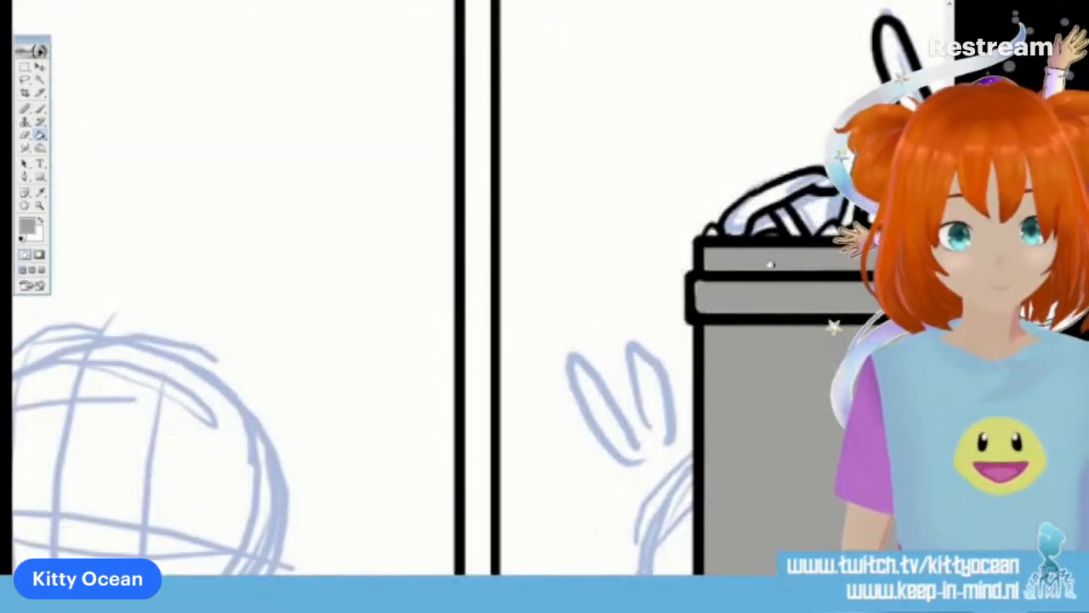
left_click_drag(477, 582, 642, 582)
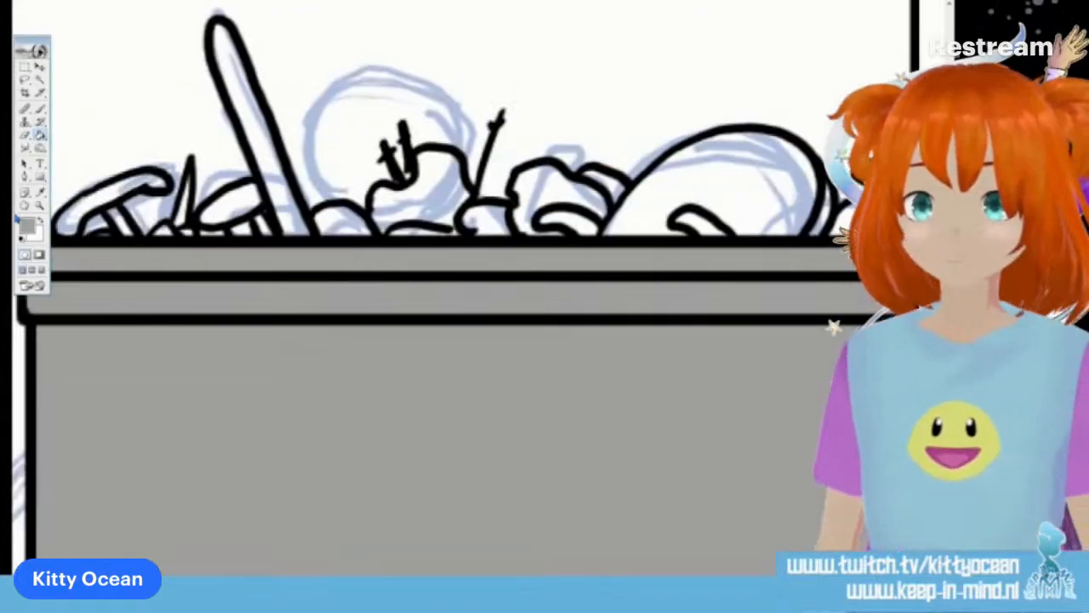
left_click(28, 226)
left_click(577, 66)
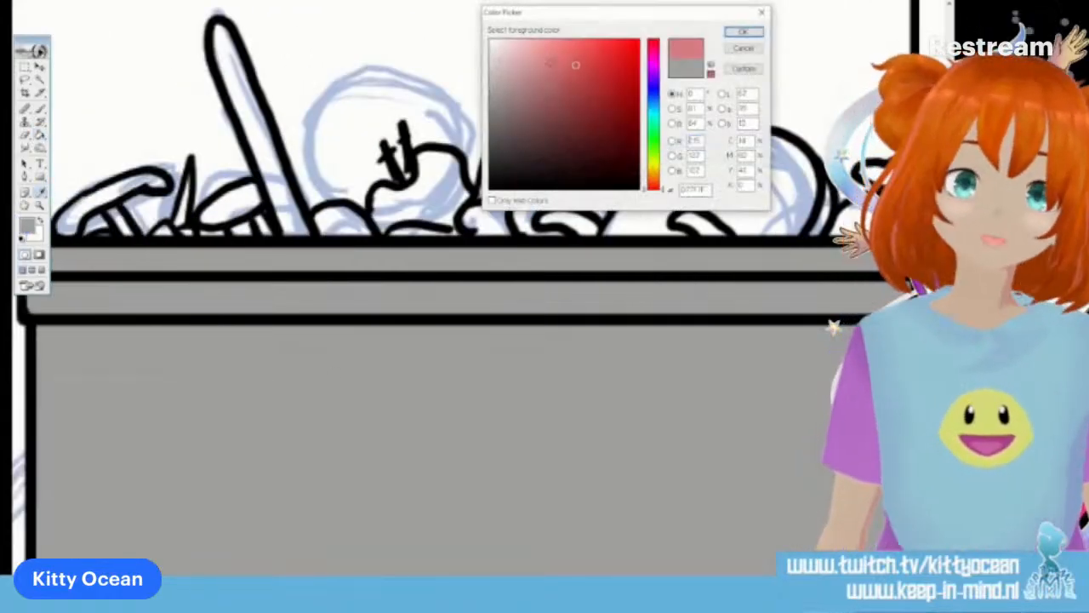
left_click(752, 34)
left_click(772, 185)
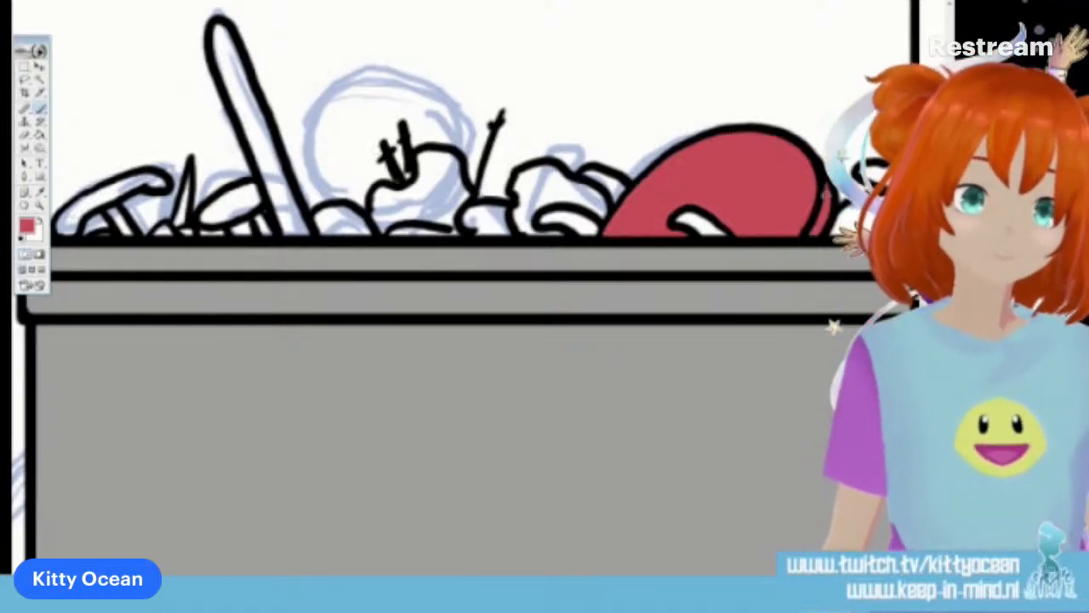
Paint the small curved shapes in and beside the red dome pale yellow with the Brush
left_click(27, 226)
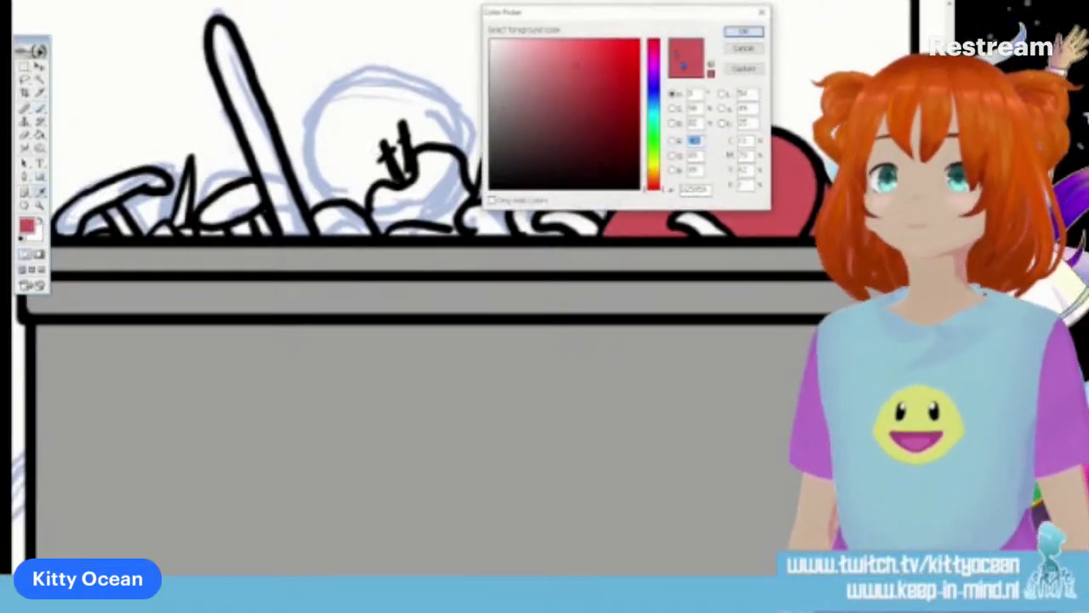
left_click(653, 170)
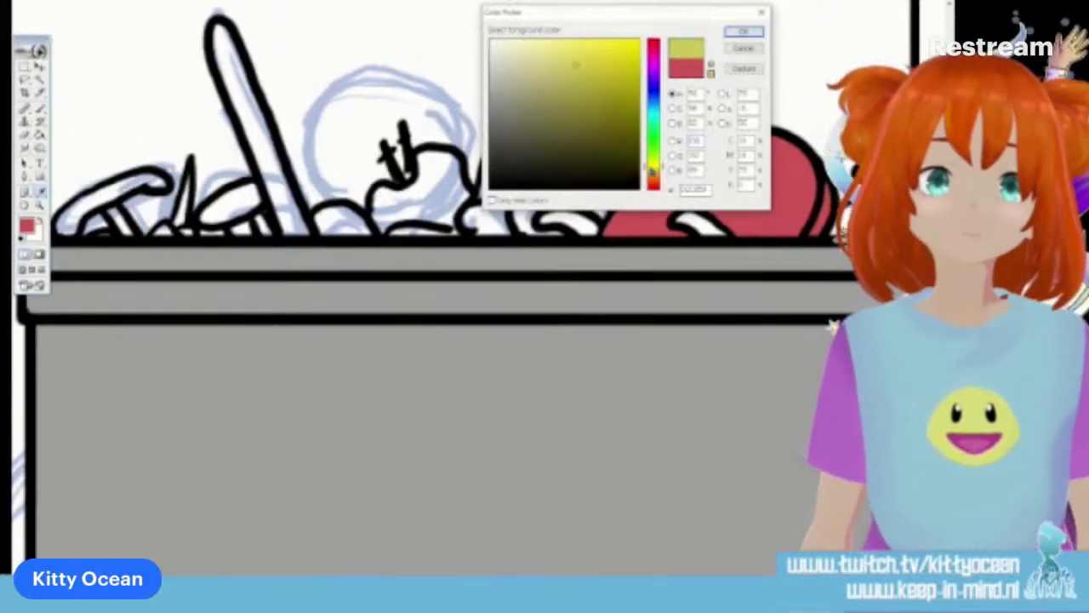
left_click(540, 56)
left_click(737, 32)
left_click(40, 136)
left_click(40, 109)
mouse_move(568, 216)
left_mouse_down()
mouse_move(544, 220)
mouse_move(590, 230)
left_mouse_up()
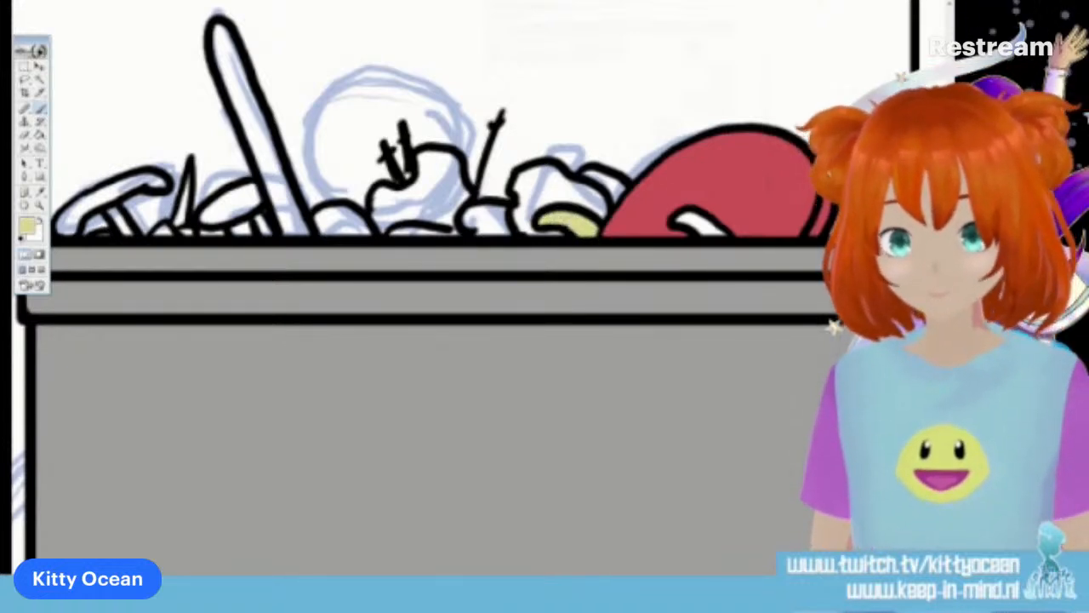
left_click_drag(679, 223, 724, 235)
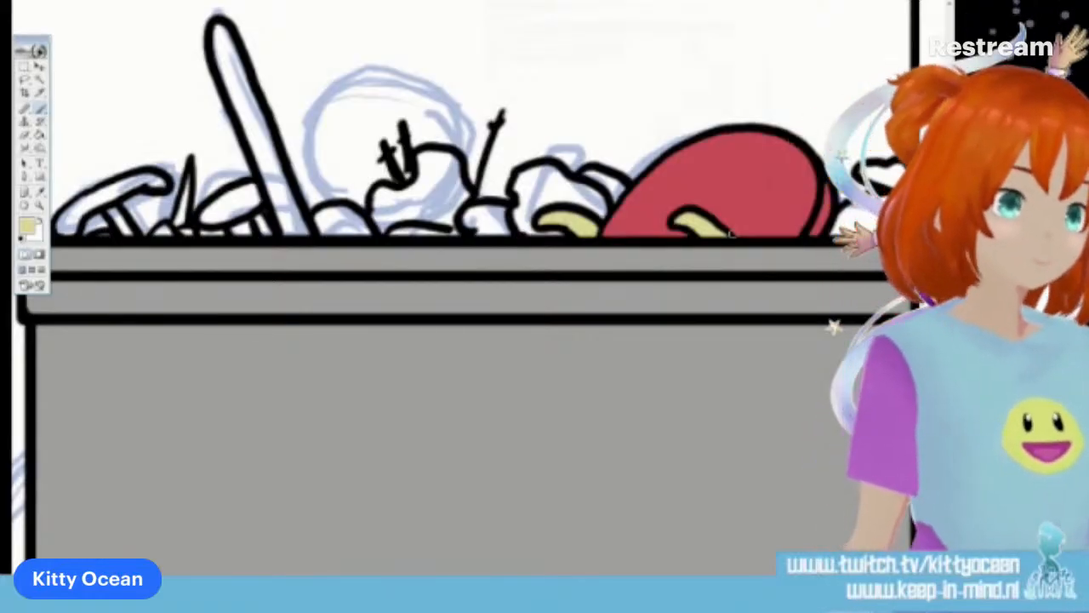
Try filling the third panel's background with a darker olive tone
left_click(28, 226)
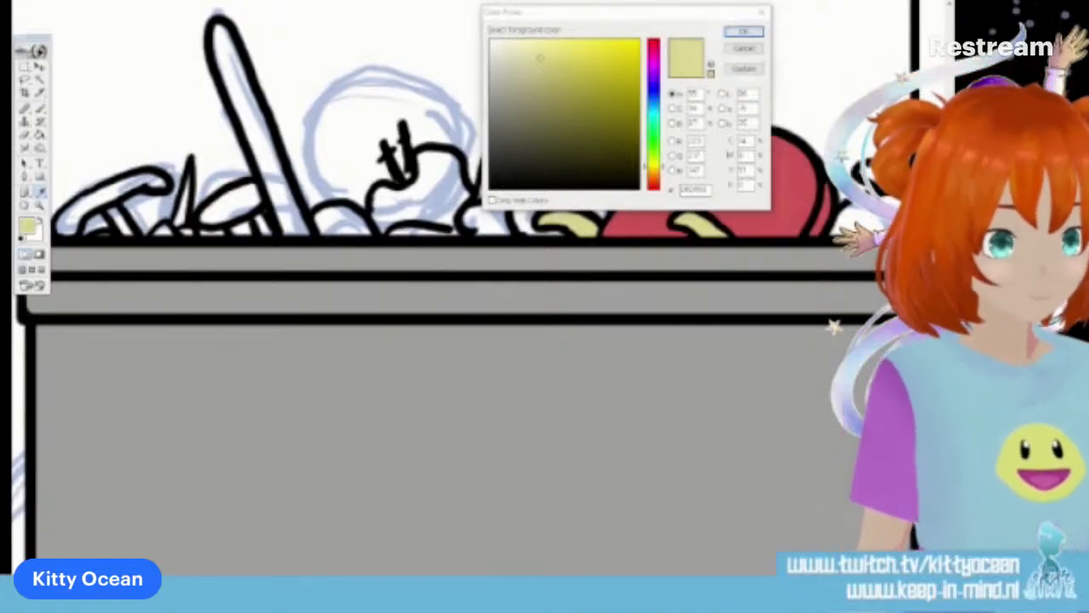
double_click(696, 140)
left_click(545, 97)
left_click(737, 34)
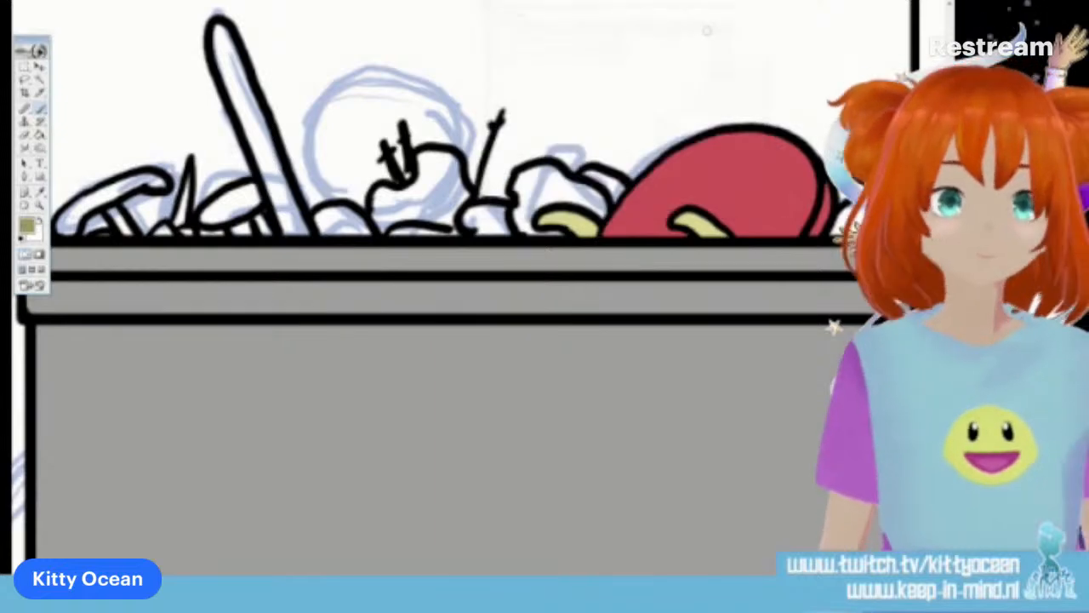
left_click(40, 136)
left_click(119, 101)
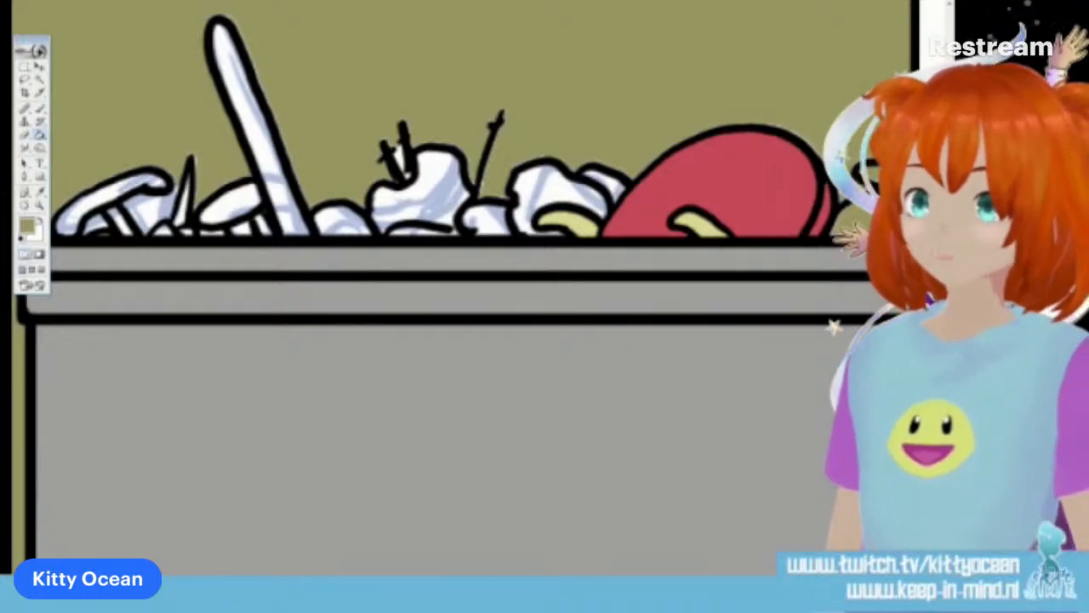
key("ctrl+z")
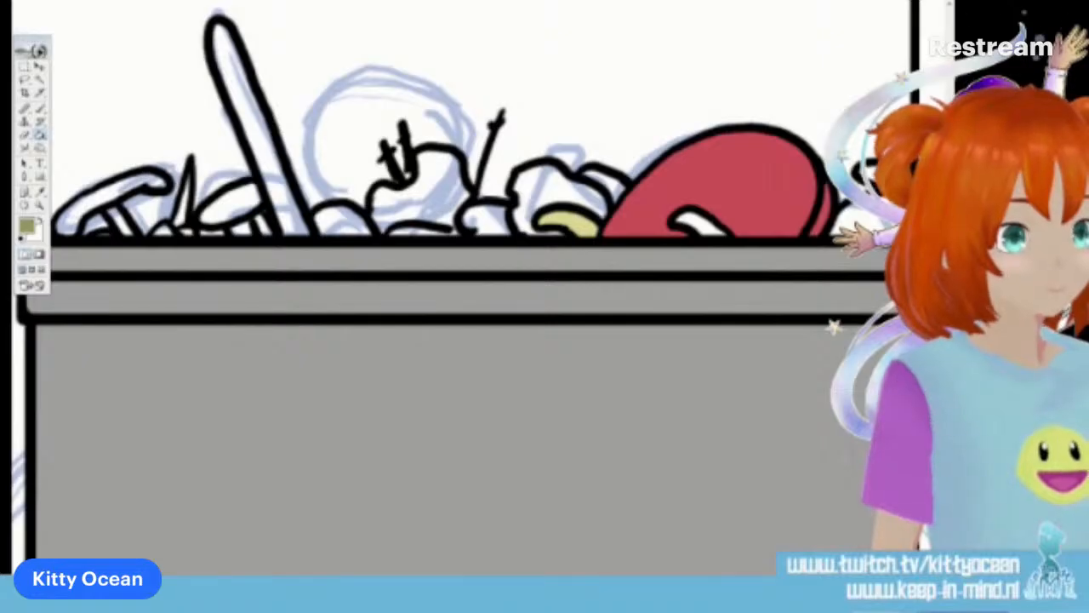
Sample the pale yellow from the curved shape beside the dome and paint the small shape inside the red dome with it
left_click(39, 192)
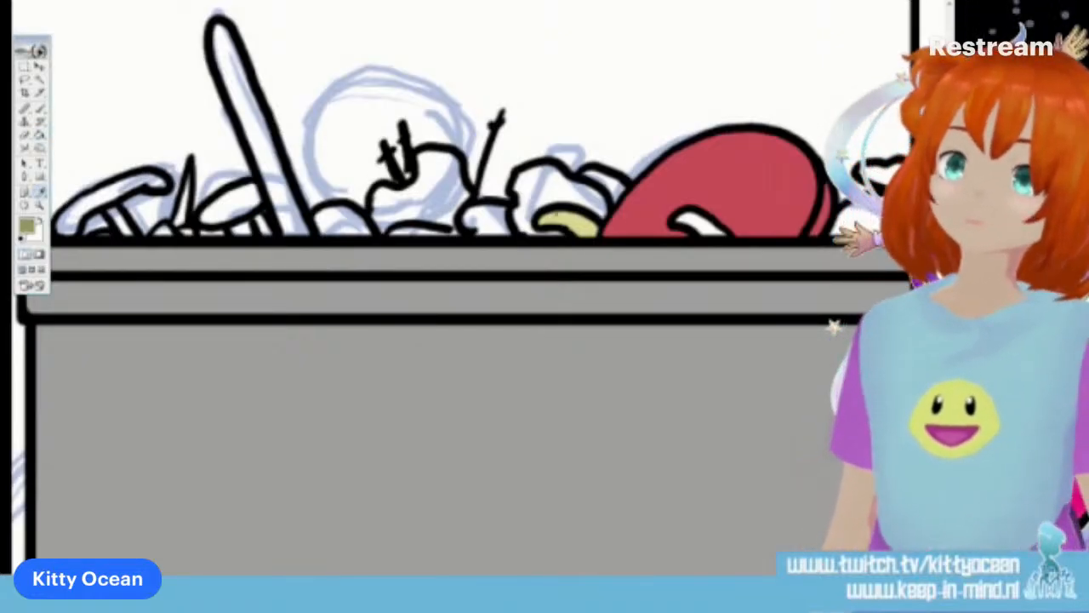
left_click(584, 221)
key("b")
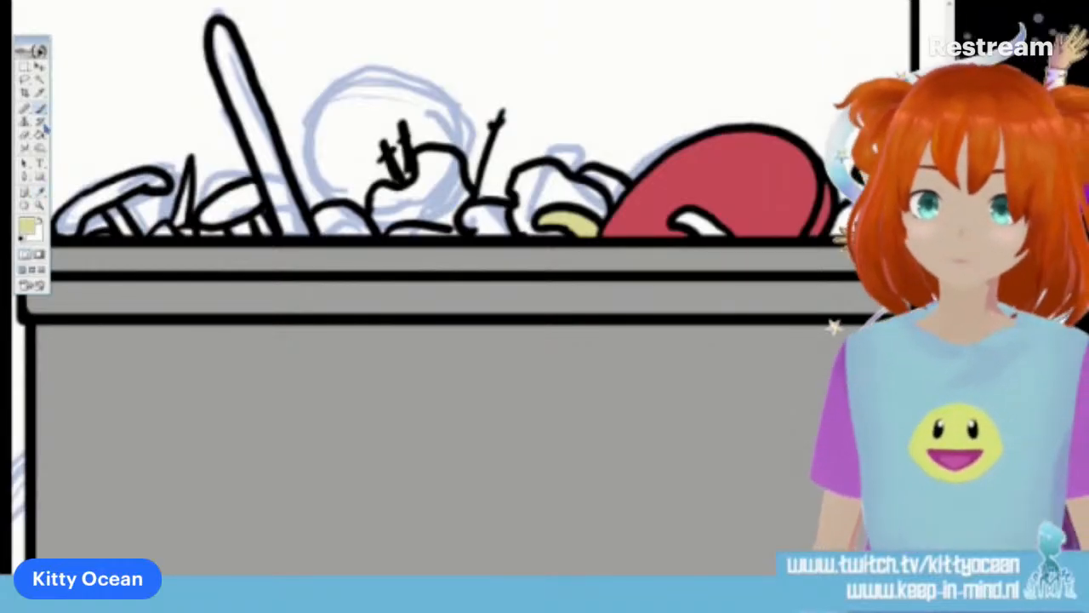
left_click_drag(677, 219, 725, 231)
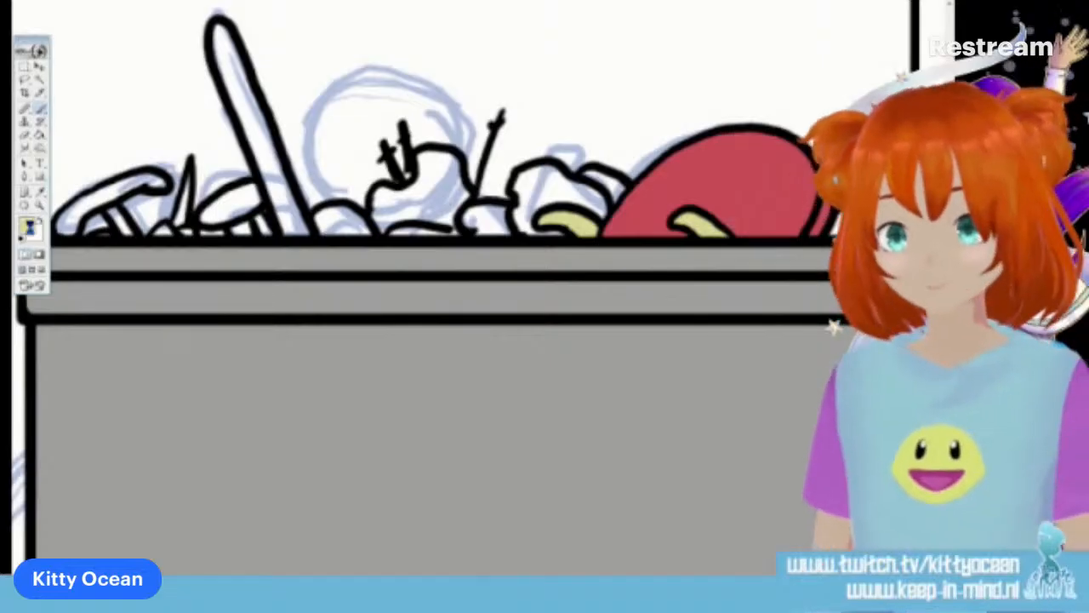
Choose a muted tan brown and paint the small lump below the thin spike in the third panel's bin pile
left_click(28, 227)
left_click(655, 175)
left_click(536, 78)
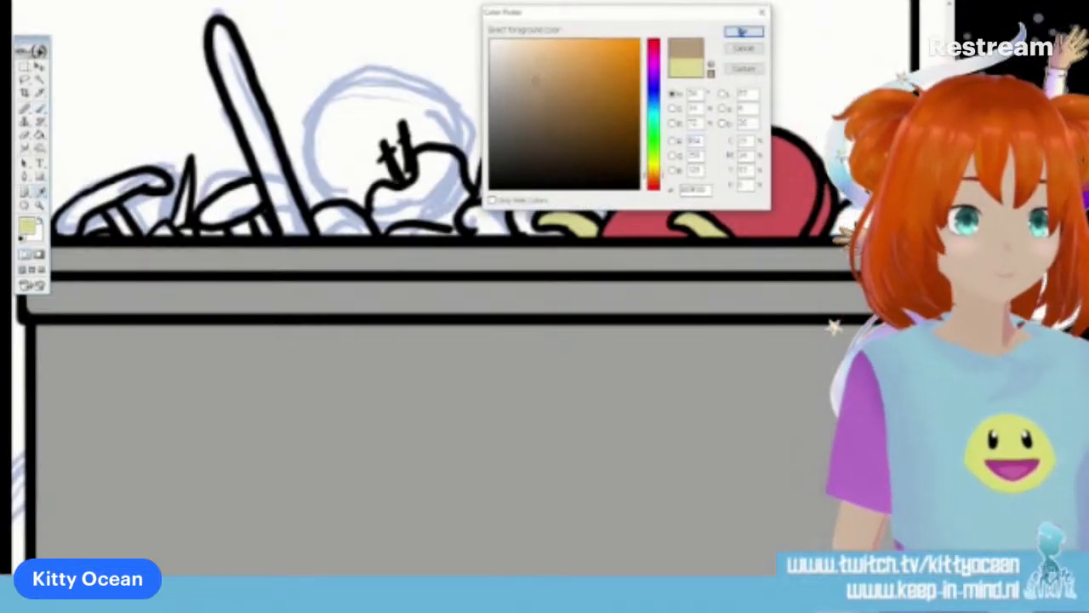
left_click(743, 32)
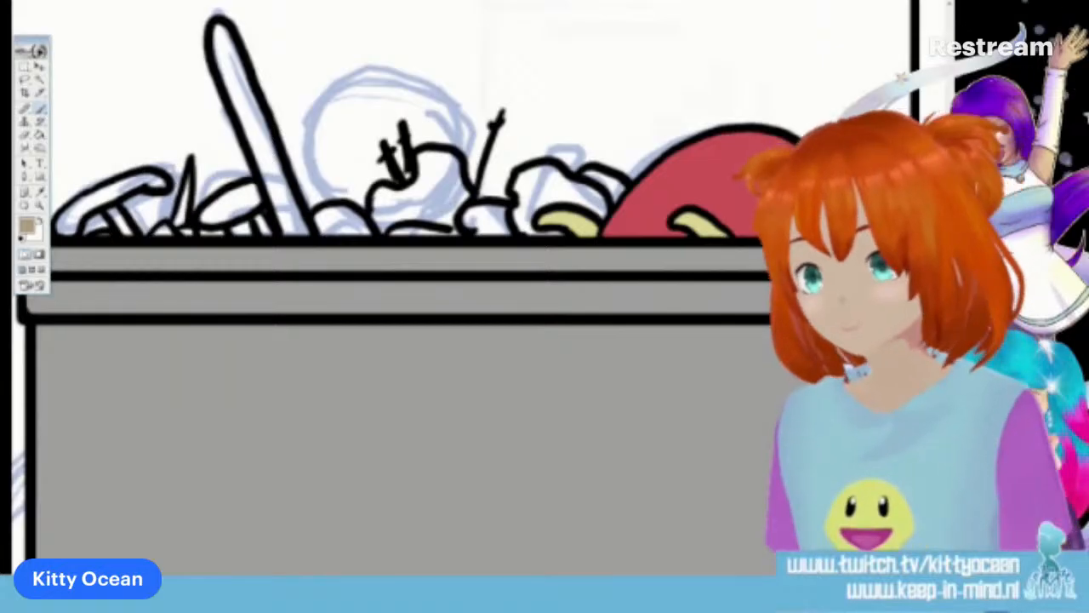
mouse_move(474, 219)
left_mouse_down()
mouse_move(499, 214)
mouse_move(502, 224)
mouse_move(487, 228)
left_mouse_up()
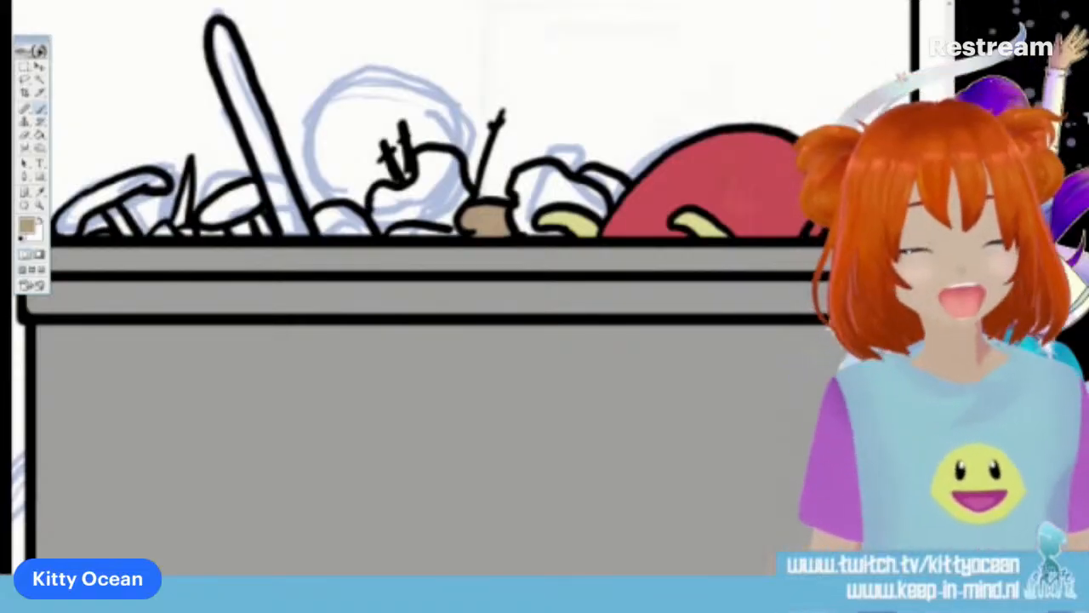
Change the colour to an olive khaki and colour the long slanted stick in the pile with it
left_click(29, 228)
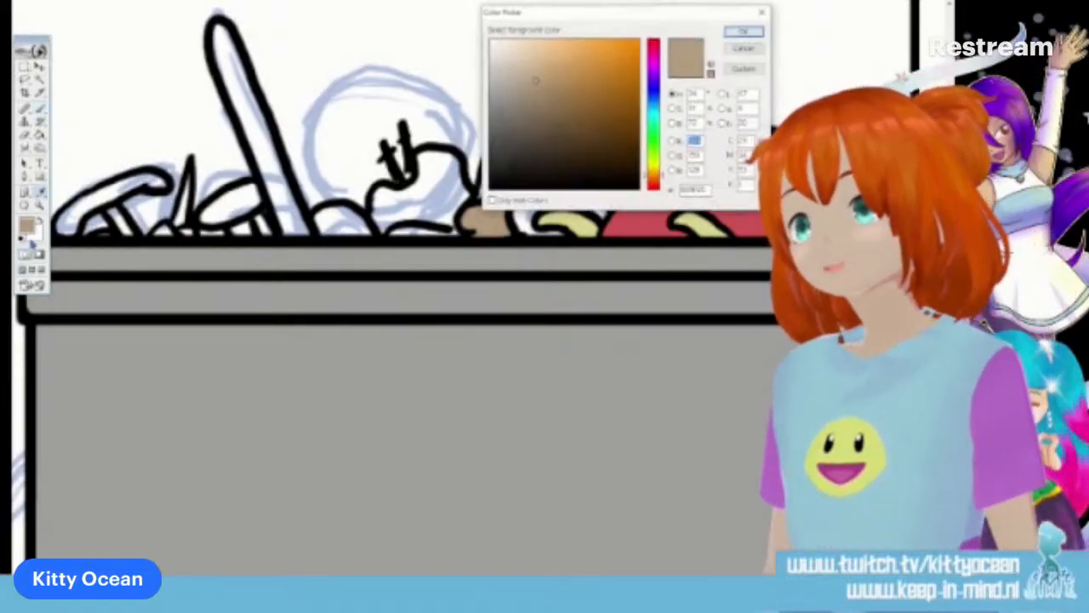
left_click(653, 170)
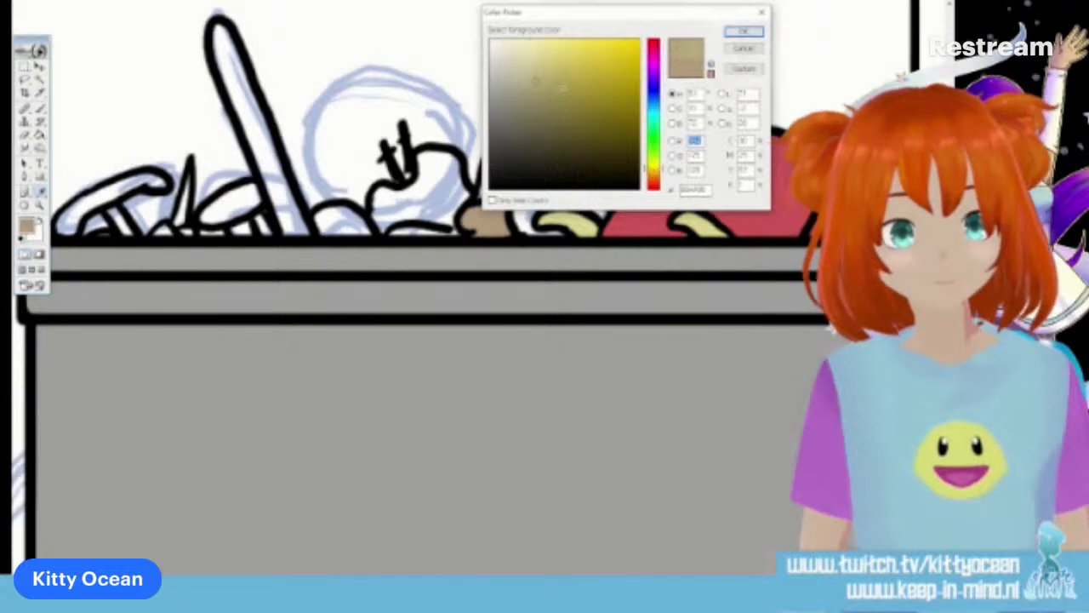
left_click(743, 31)
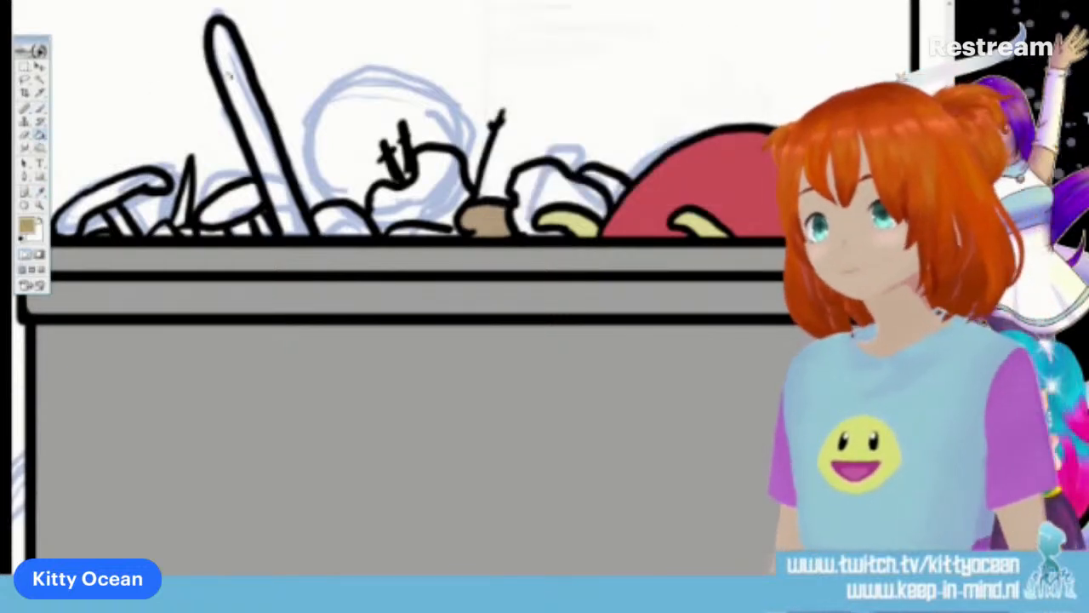
left_click(236, 83)
key("b")
mouse_move(216, 23)
left_mouse_down()
mouse_move(221, 86)
mouse_move(279, 229)
left_mouse_up()
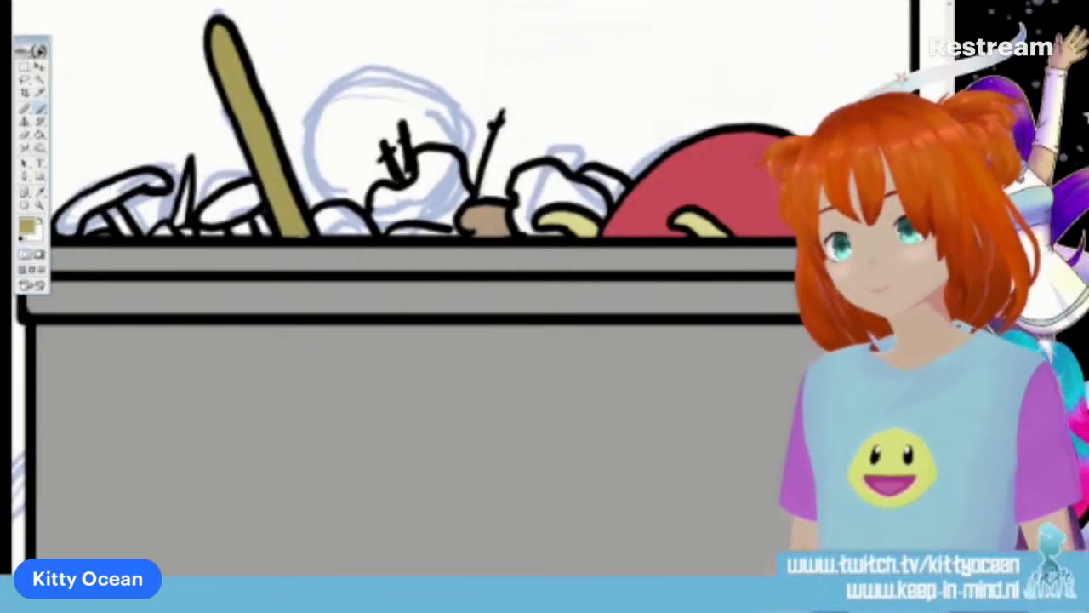
Choose pink and colour the curved cap and stem of the item at the pile's far left end
left_click(29, 227)
left_click(654, 57)
left_click(556, 54)
left_click(741, 32)
left_click(40, 135)
left_click(109, 191)
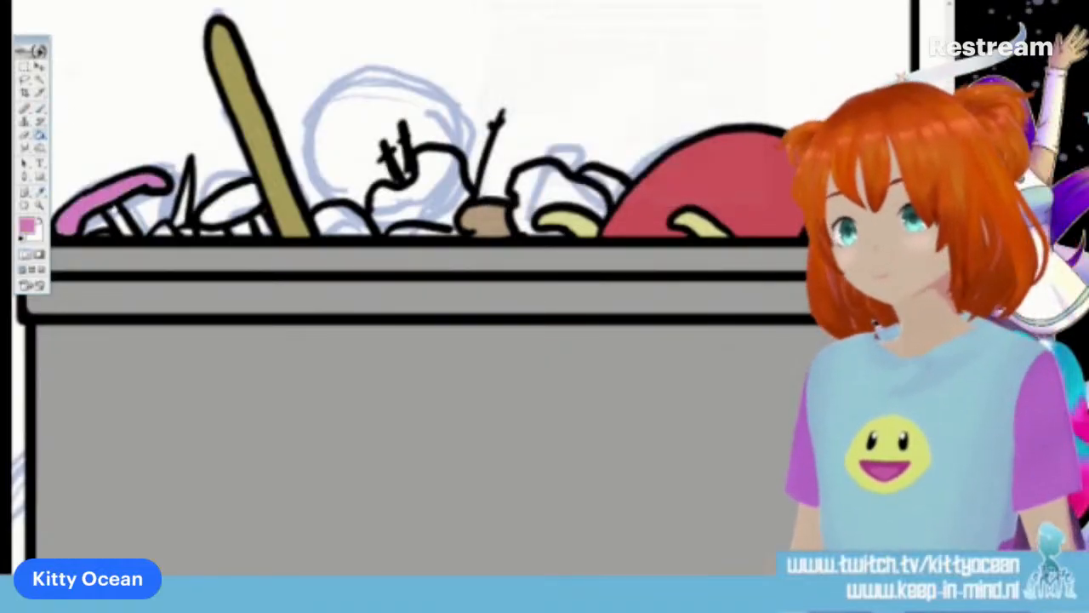
left_click(40, 109)
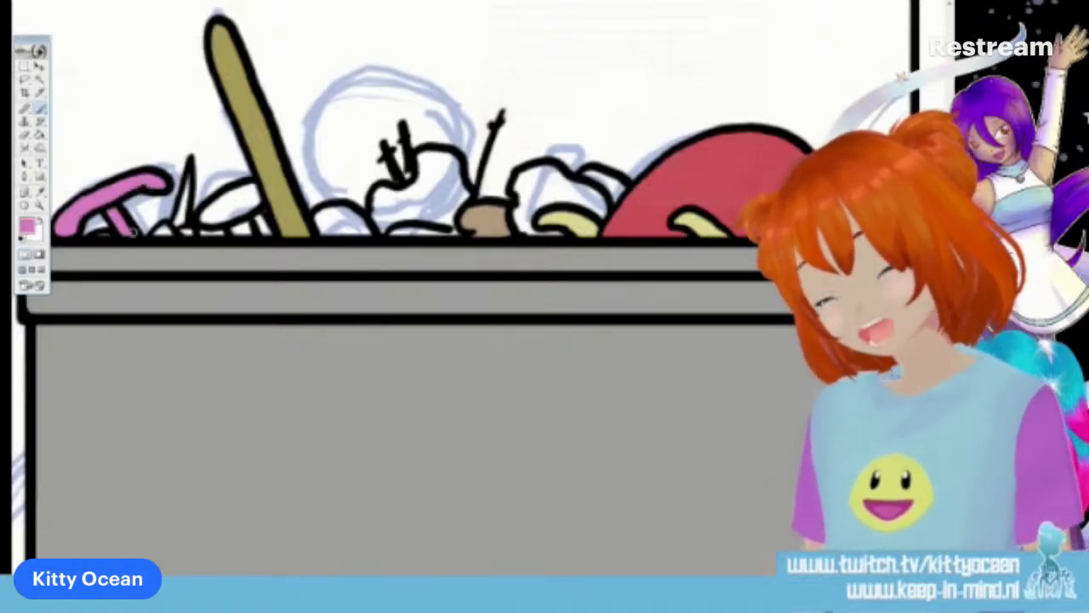
Choose a light blue and colour the small piece beside the pink stem and the large lump with the two spikes
left_click(27, 226)
left_click(653, 101)
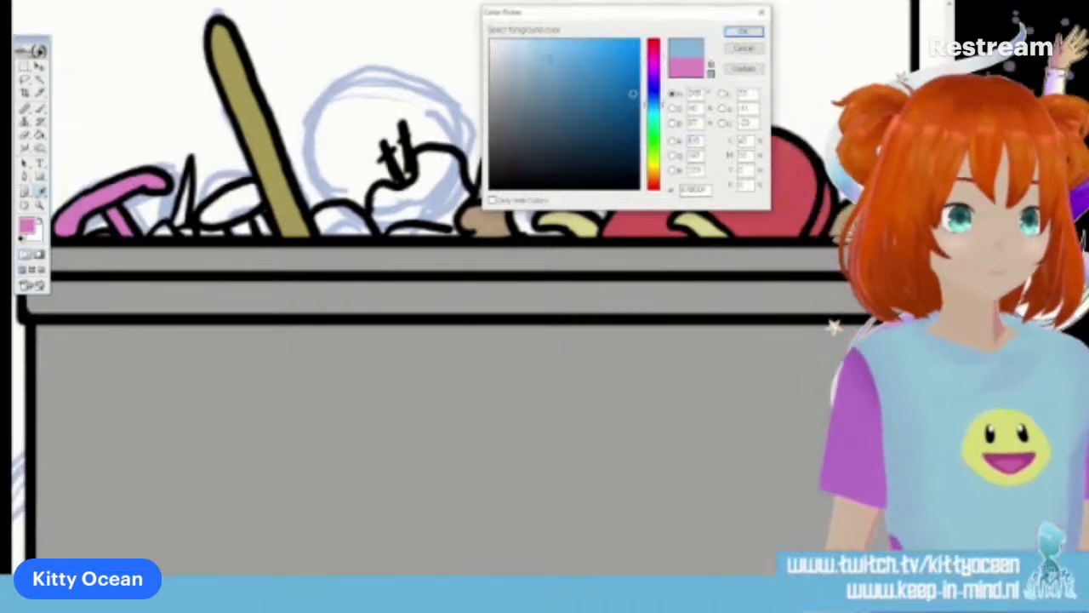
left_click(738, 34)
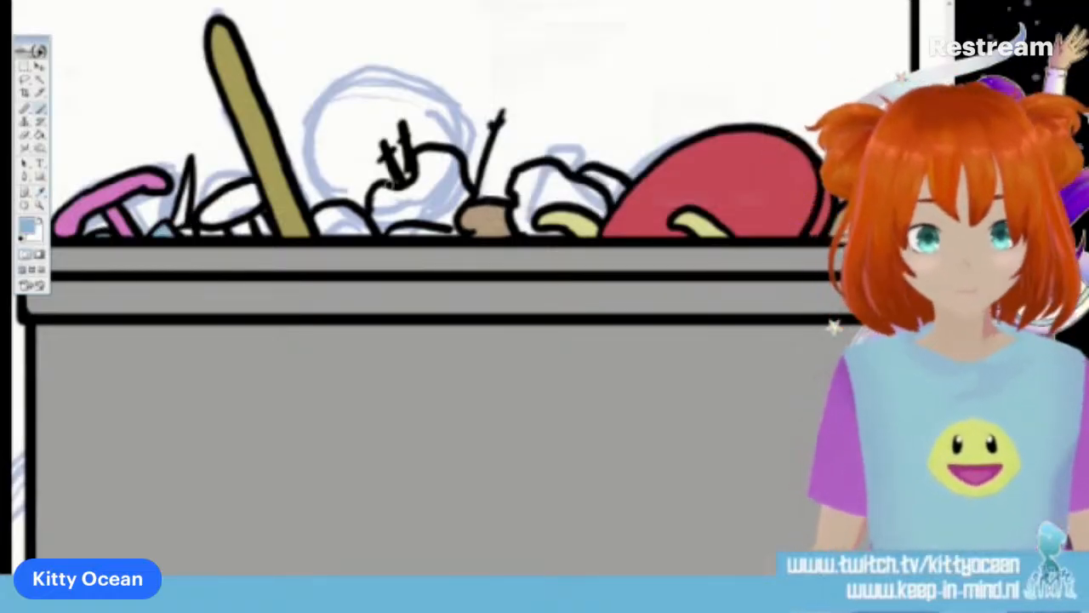
left_click(41, 134)
left_click(408, 193)
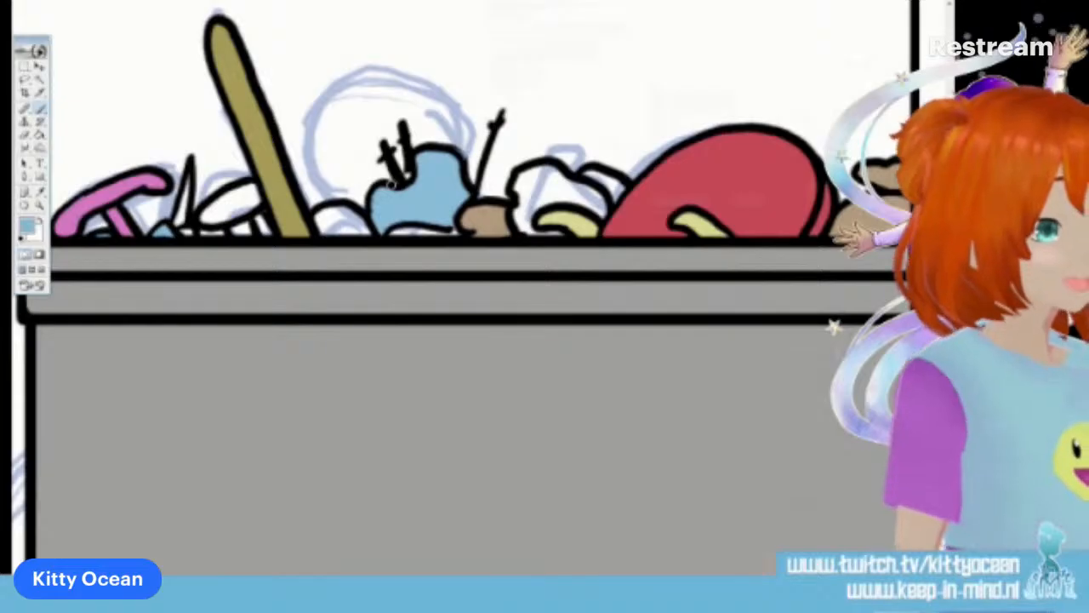
Choose a medium green and paint the shapes below the blue lump, beside the red dome and beside the stick's base
left_click(31, 228)
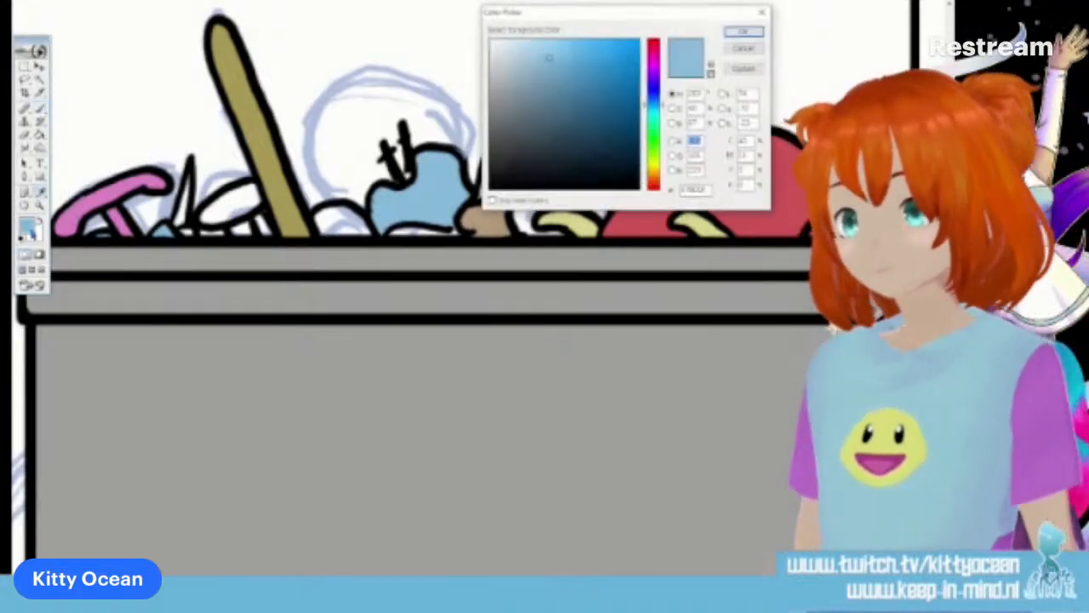
left_click(653, 128)
left_click(575, 83)
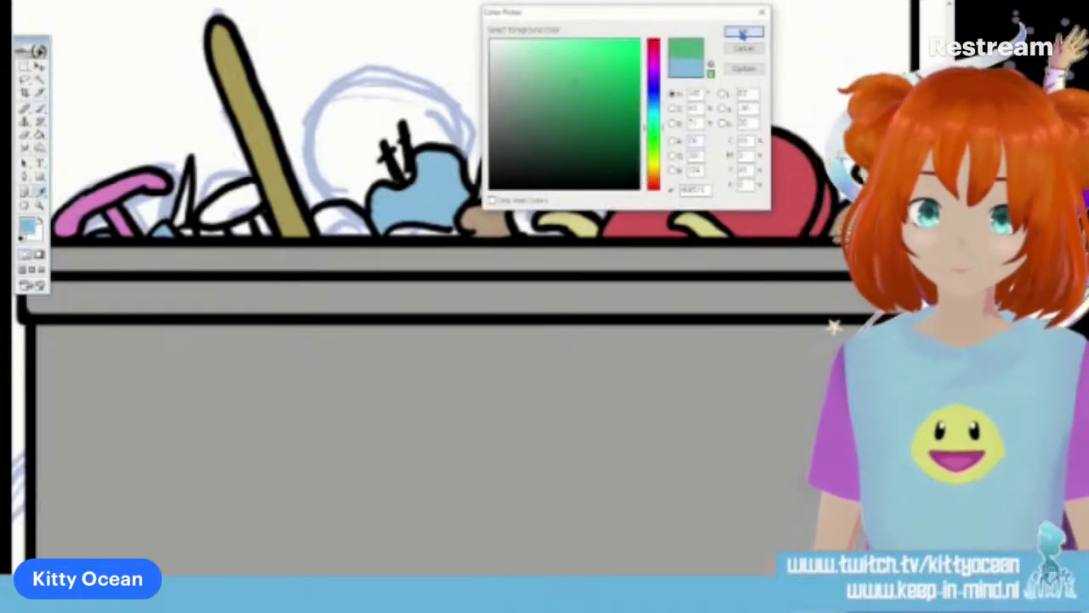
left_click(744, 32)
left_click_drag(391, 235, 455, 231)
left_click_drag(585, 174, 618, 180)
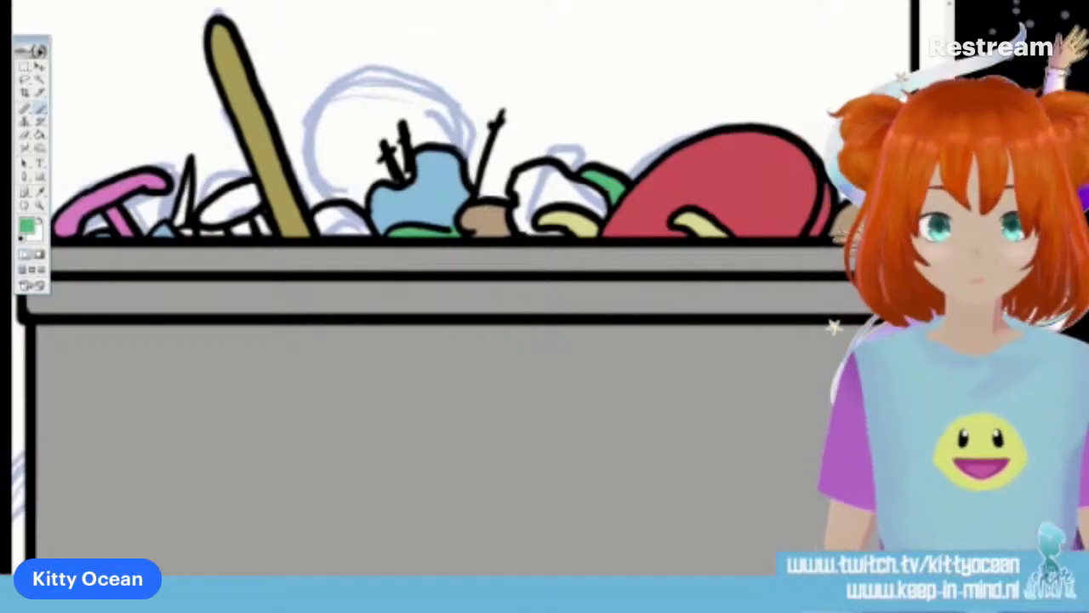
left_click_drag(265, 226, 263, 226)
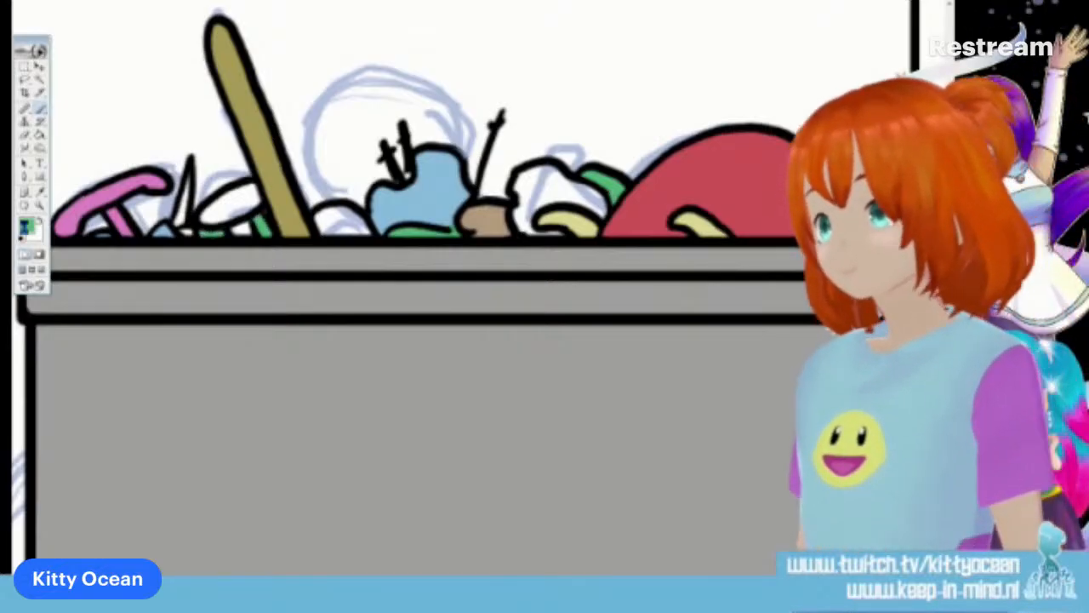
Choose a light yellow and paint the narrow piece between the green parts beside the slanted stick
left_click(26, 227)
left_click(654, 161)
left_click(559, 49)
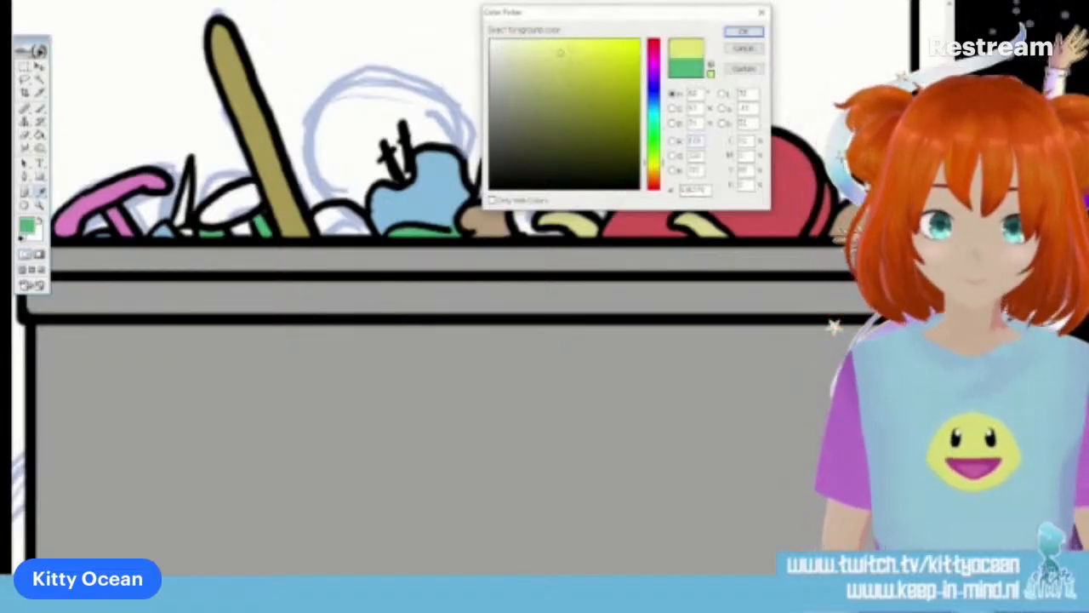
left_click(743, 32)
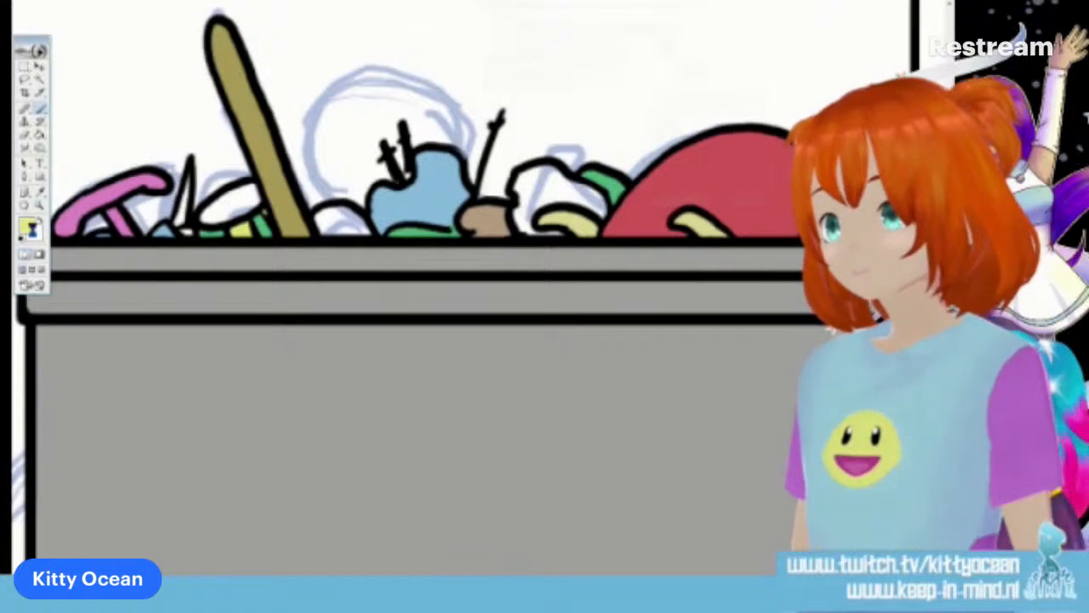
Choose a bright crimson and paint the oval cap just left of the slanted stick
left_click(28, 226)
left_click(653, 46)
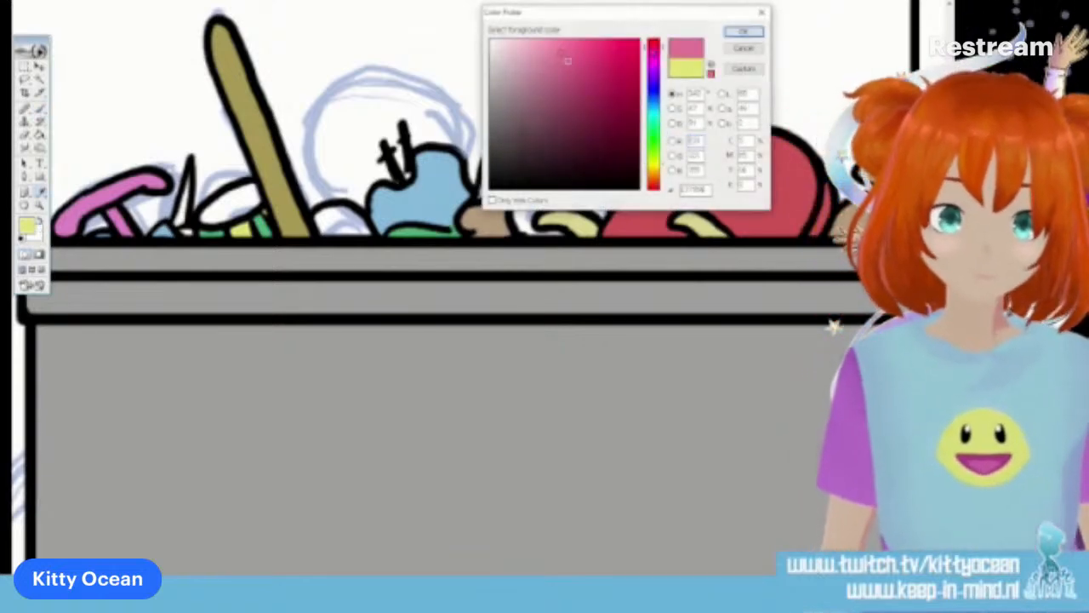
left_click(623, 53)
left_click(733, 31)
mouse_move(200, 223)
left_mouse_down()
mouse_move(204, 208)
mouse_move(260, 194)
mouse_move(223, 220)
mouse_move(228, 201)
mouse_move(245, 205)
left_mouse_up()
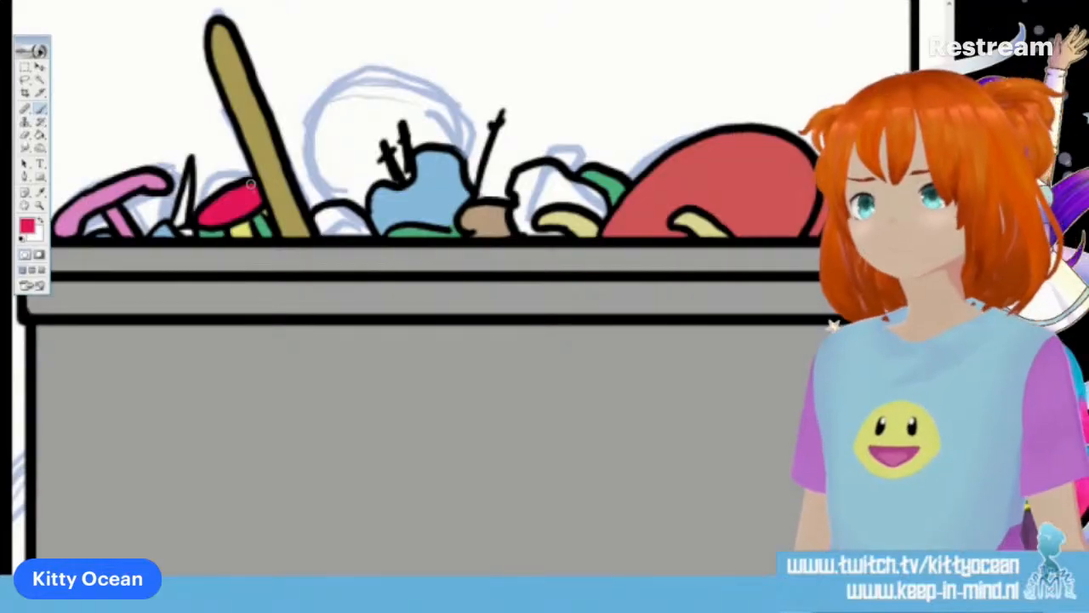
Choose a light pink and paint the thin pointed spike between the pink item and the crimson cap
left_click(30, 231)
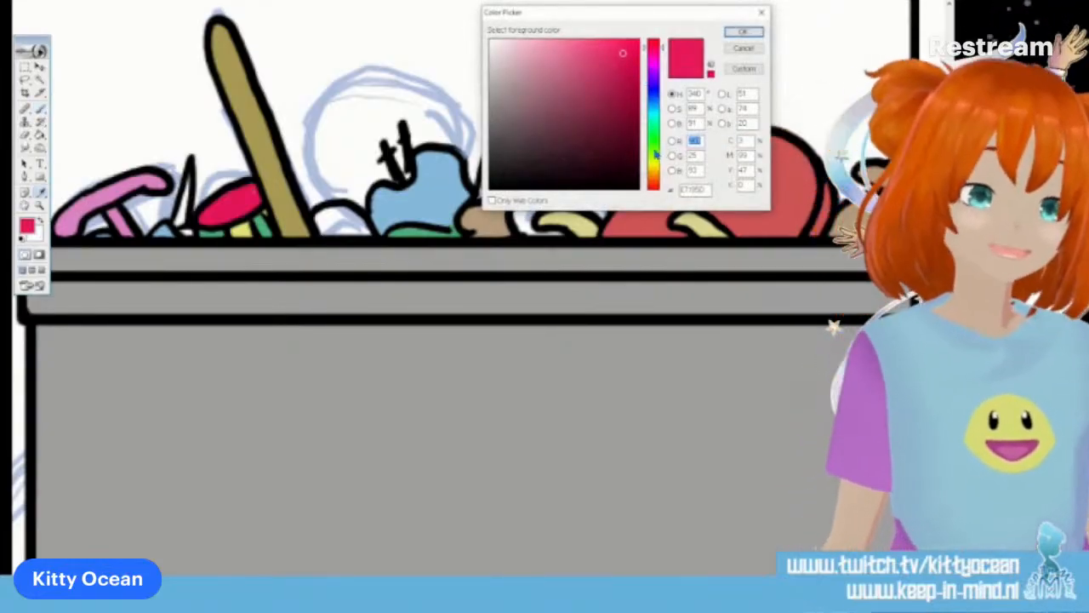
left_click(741, 31)
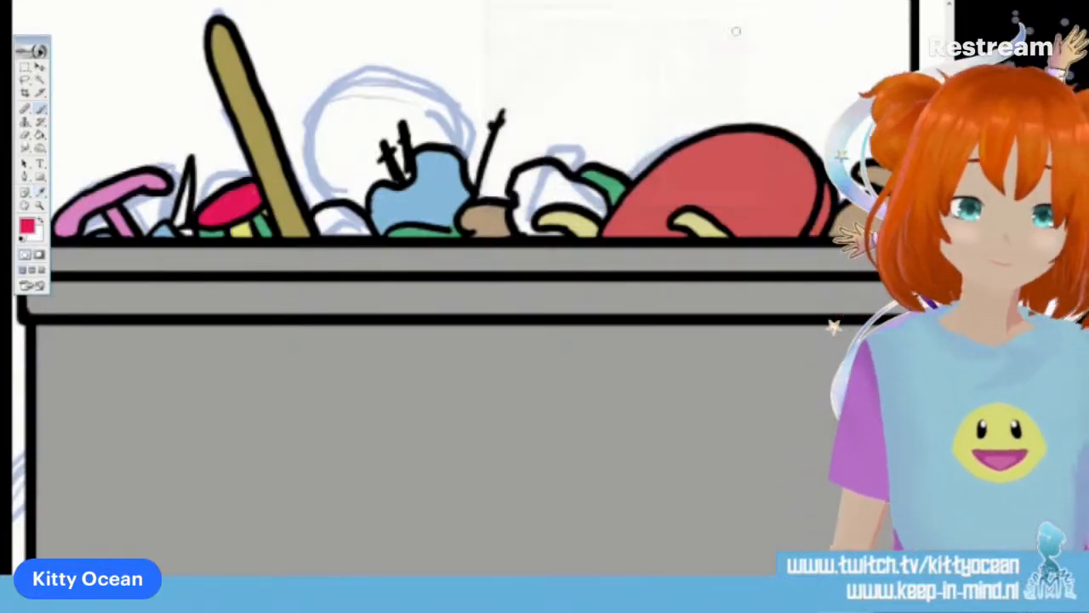
left_click(34, 226)
left_click(546, 62)
left_click(741, 32)
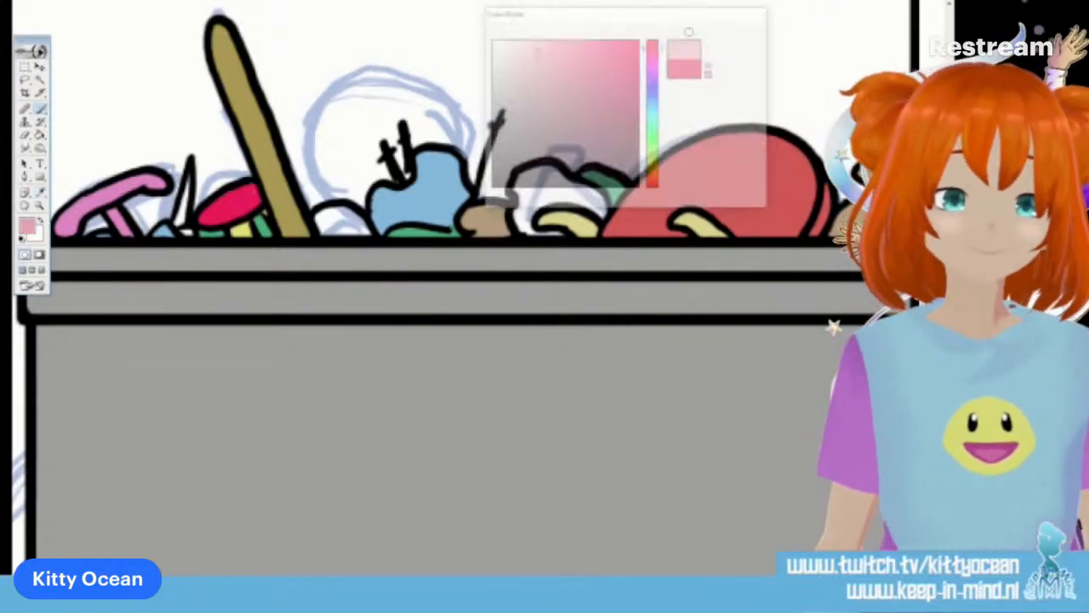
left_click_drag(178, 216, 191, 187)
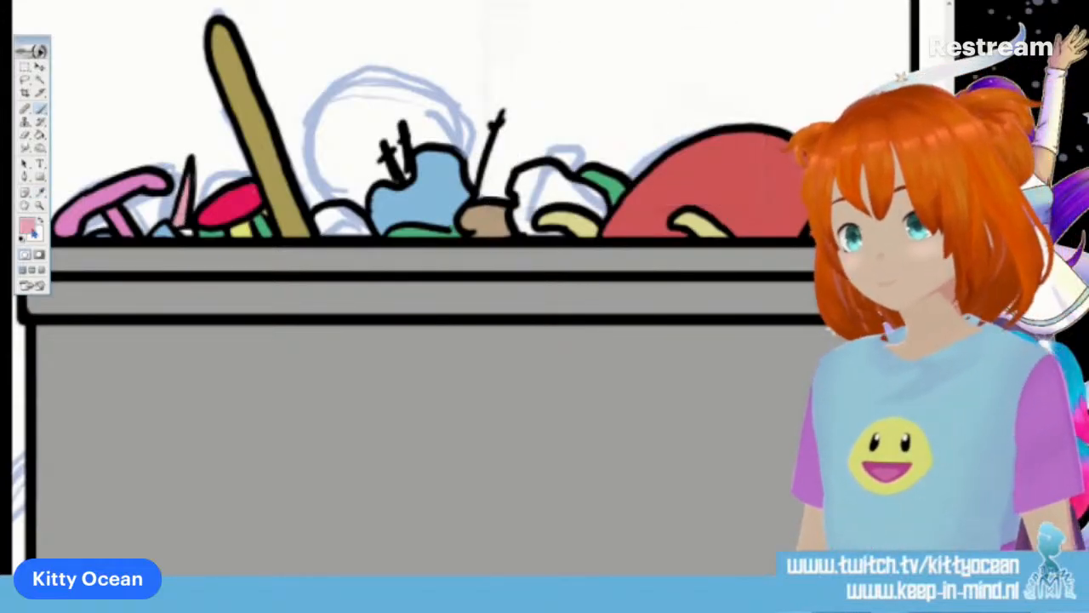
Choose the darker green 49985B and paint the rounded lump between the stick and the blue shape
left_click(28, 227)
left_click(653, 134)
left_click(566, 99)
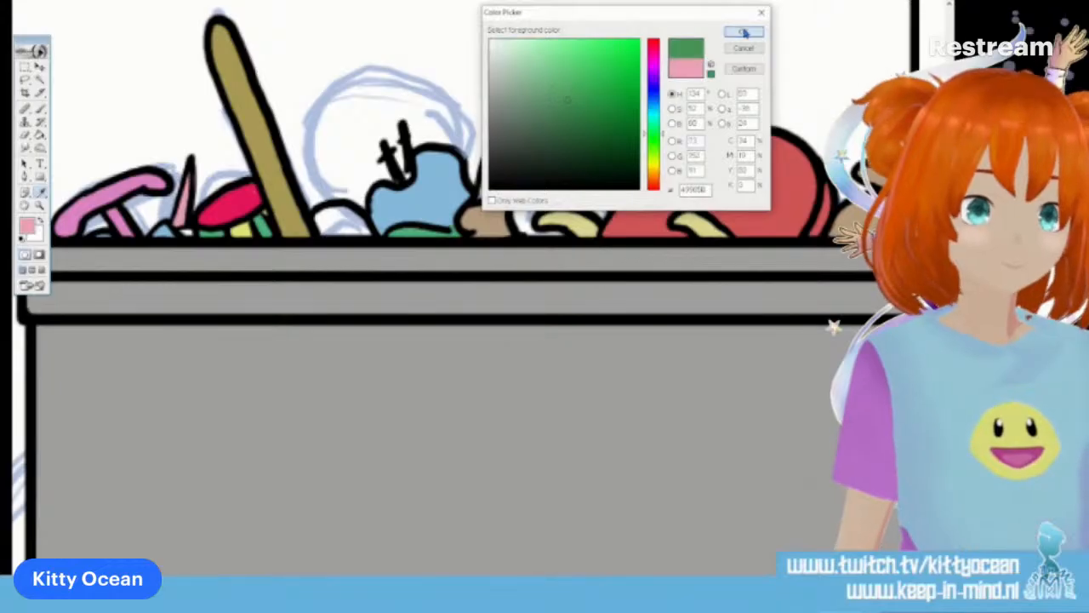
left_click(743, 32)
left_click_drag(317, 219, 353, 223)
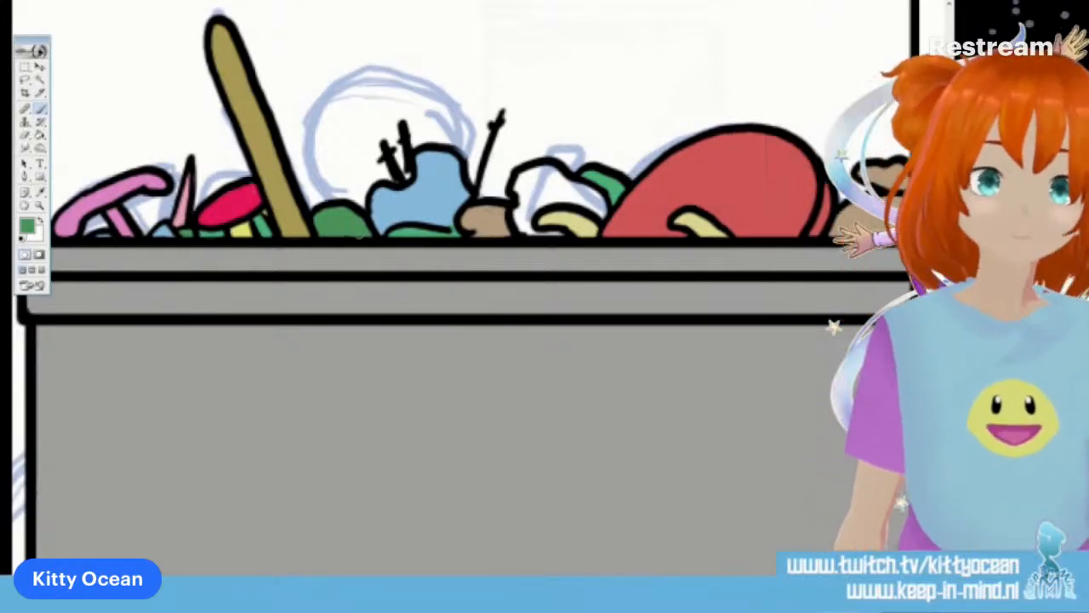
Choose a golden orange and paint the remaining white lump between the brown lump and the green shape
left_click(28, 225)
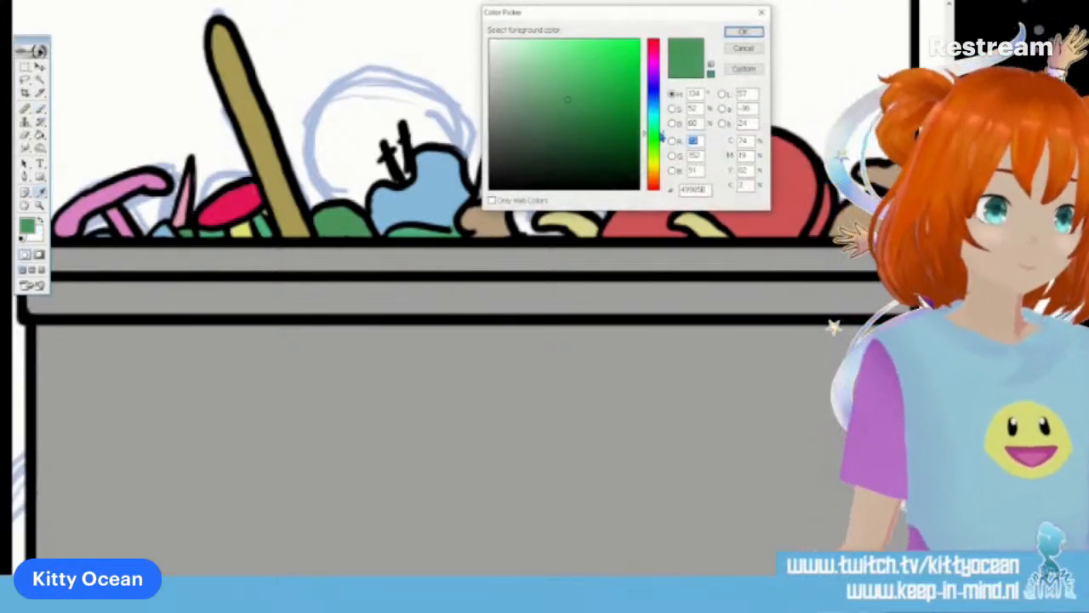
left_click(654, 176)
left_click(611, 59)
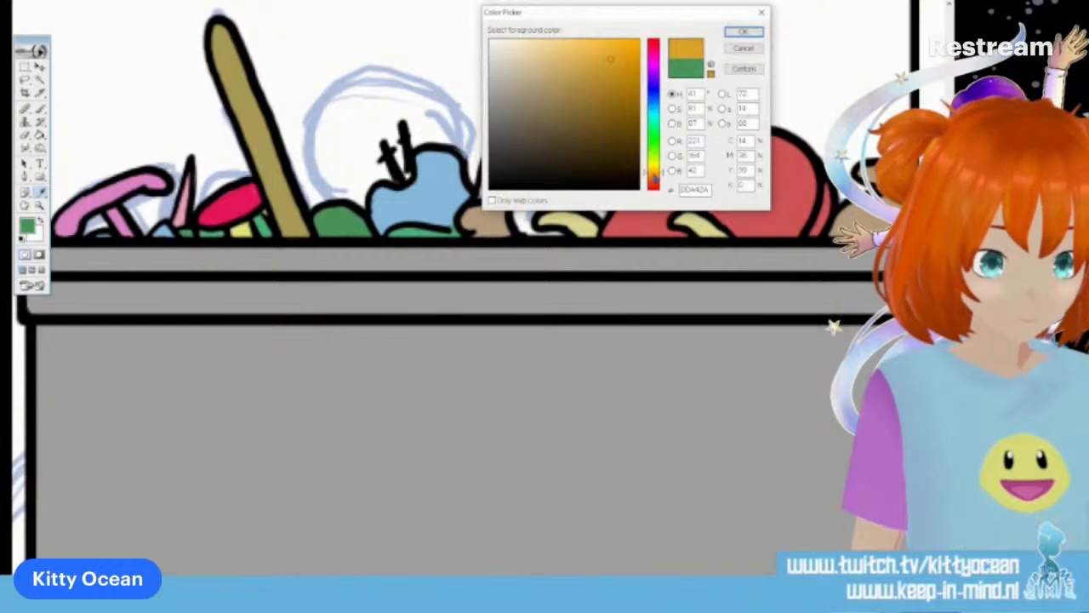
left_click(739, 29)
mouse_move(515, 204)
left_mouse_down()
mouse_move(520, 173)
mouse_move(575, 179)
mouse_move(602, 216)
mouse_move(541, 202)
mouse_move(538, 231)
mouse_move(565, 233)
mouse_move(519, 207)
mouse_move(531, 179)
mouse_move(586, 194)
left_mouse_up()
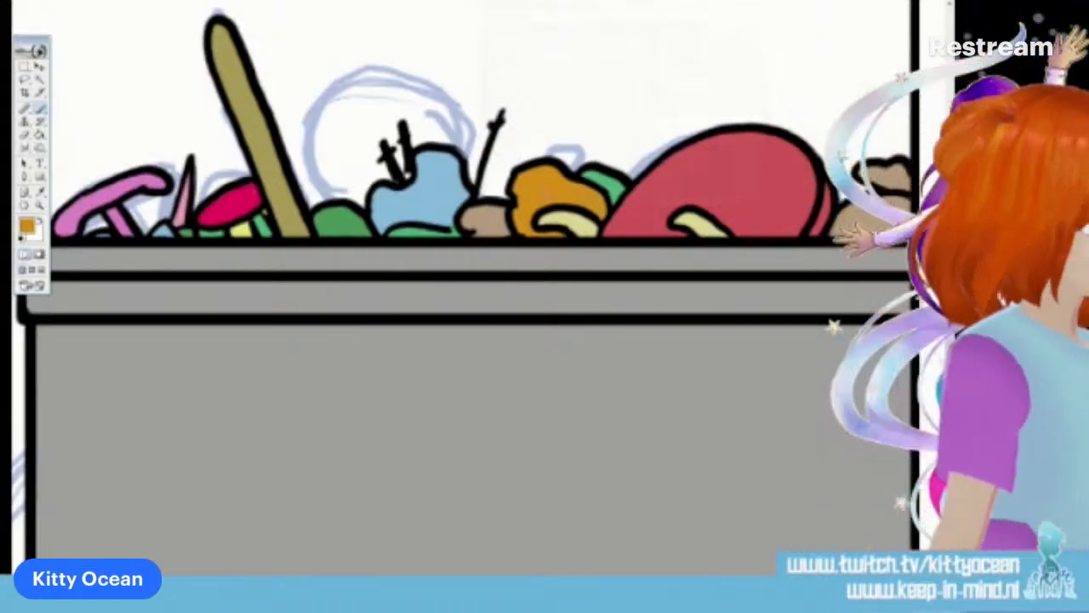
Hide the background, rough sketch, caption and panel frame layers so that only the coloured bin artwork is shown
key("ctrl+minus")
key("ctrl+minus")
key("ctrl+minus")
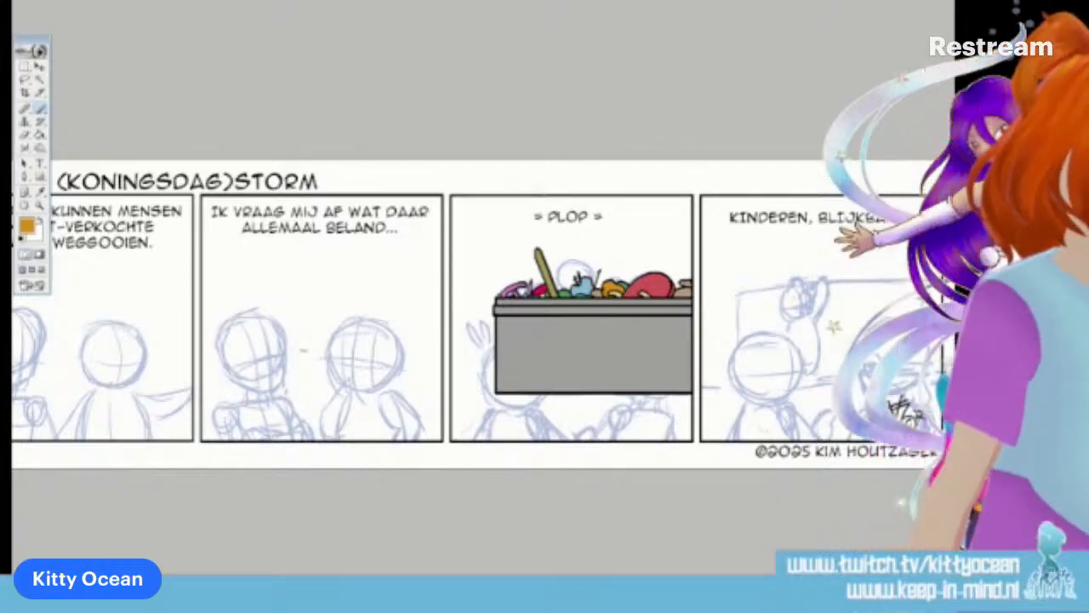
key("ctrl+comma")
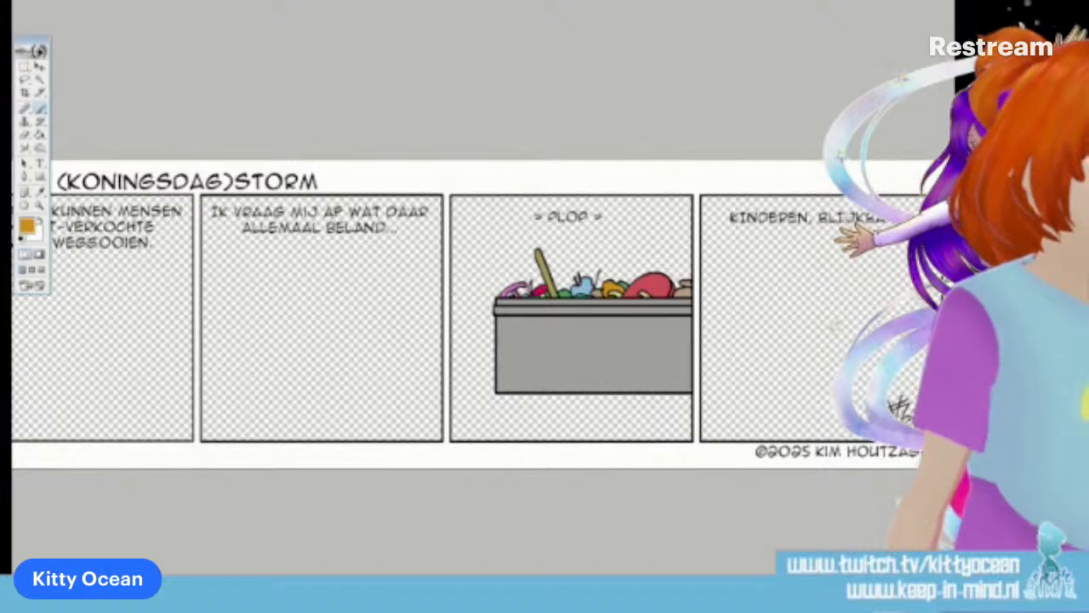
key("ctrl+comma")
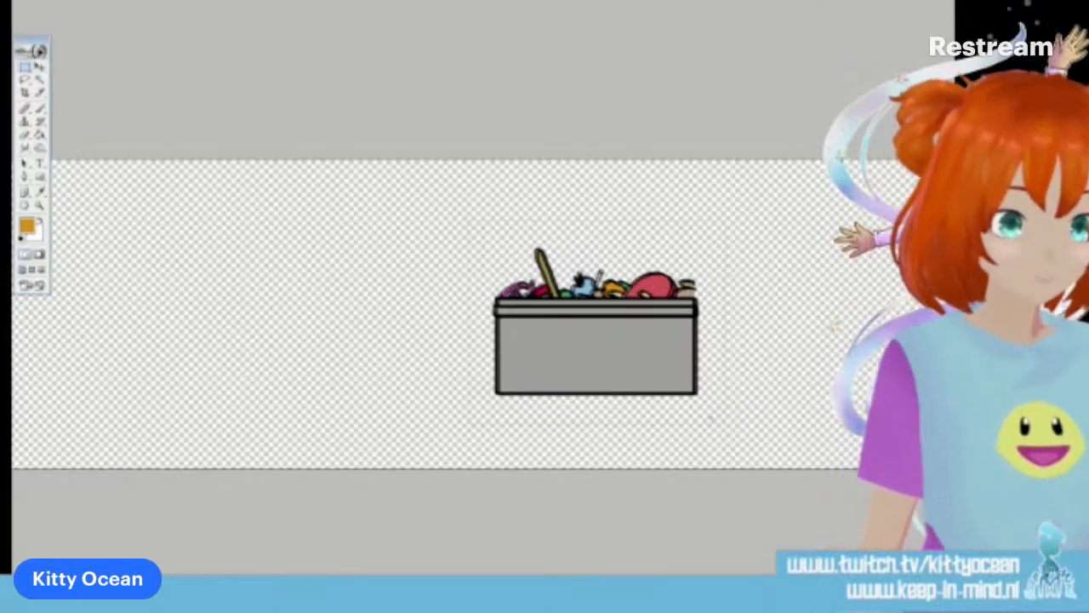
Place a copy of the filled bin in the fourth panel and bring the blue rough sketch in front of both bins
left_click(40, 67)
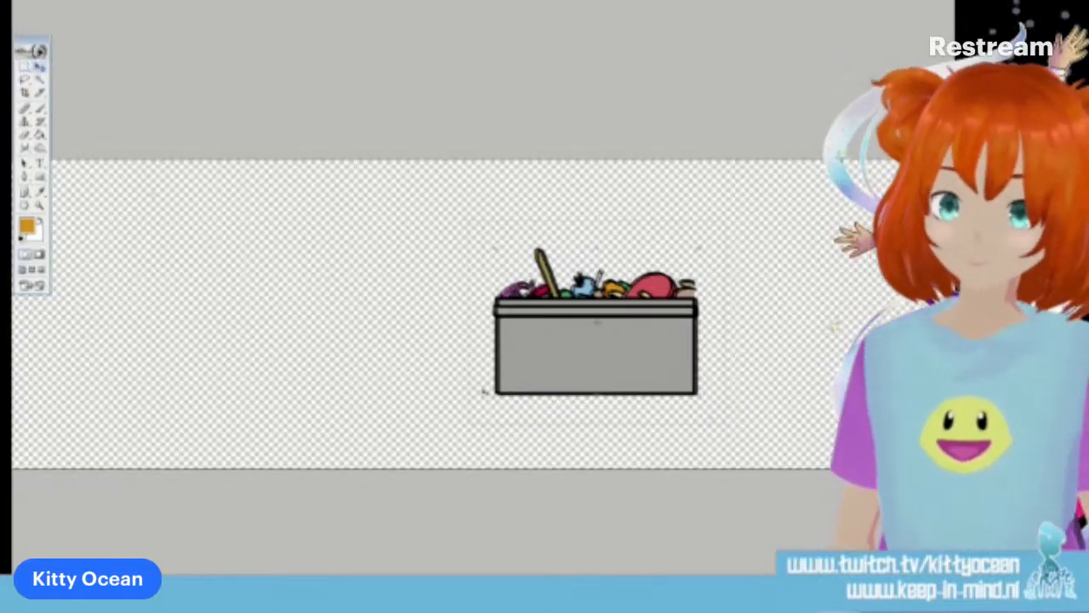
left_click_drag(605, 364, 383, 371)
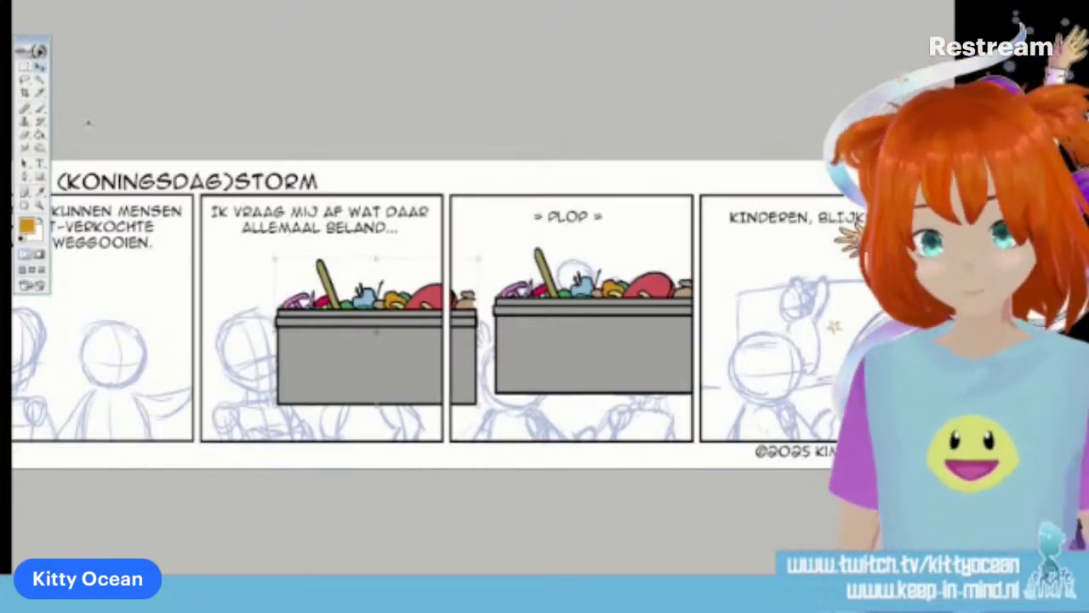
left_click_drag(376, 392, 843, 380)
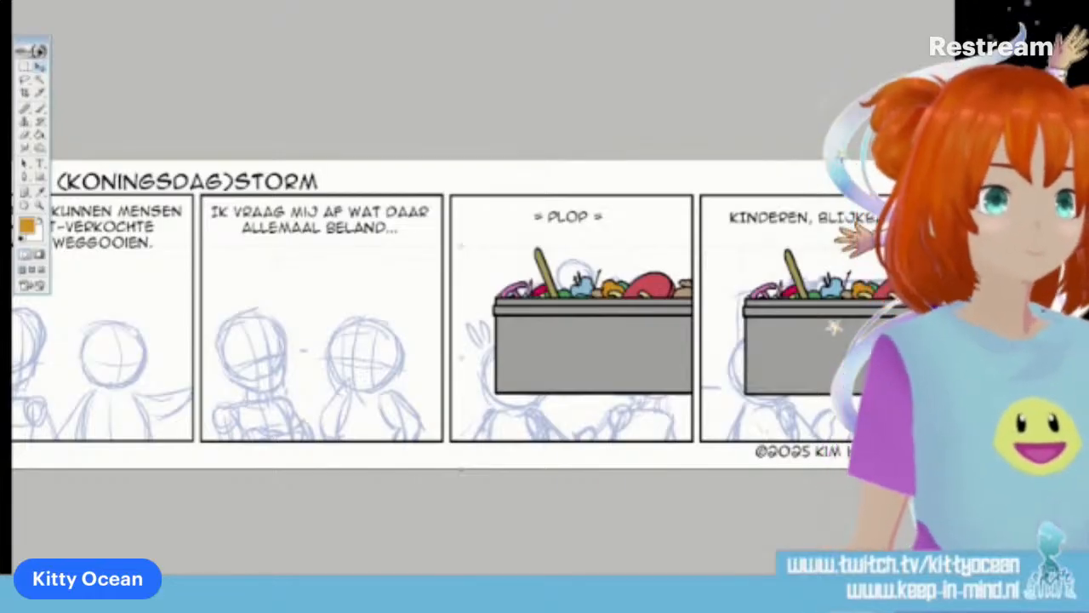
key("ctrl+]")
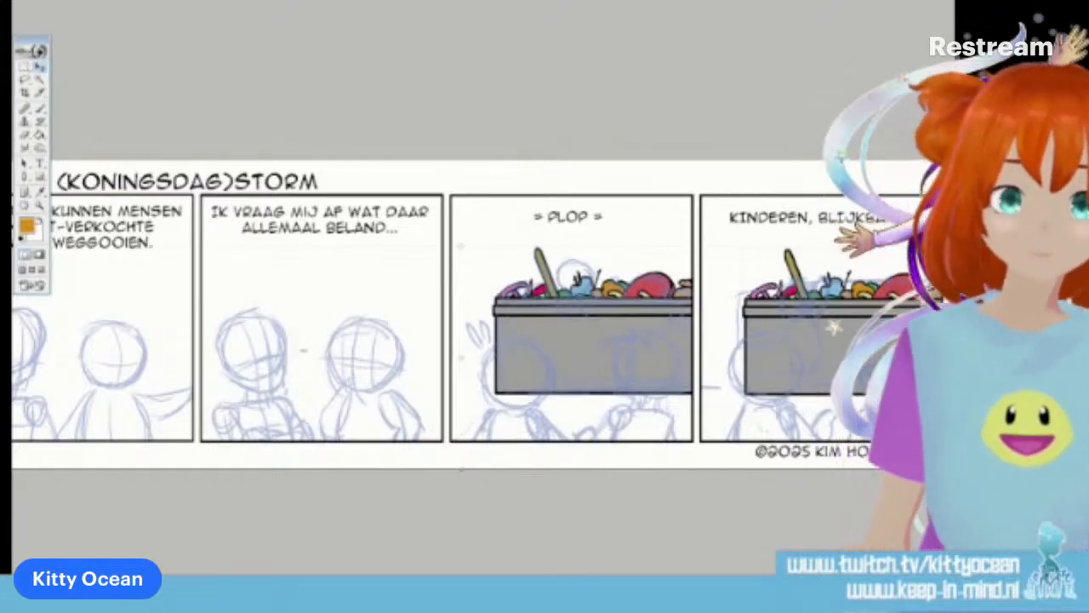
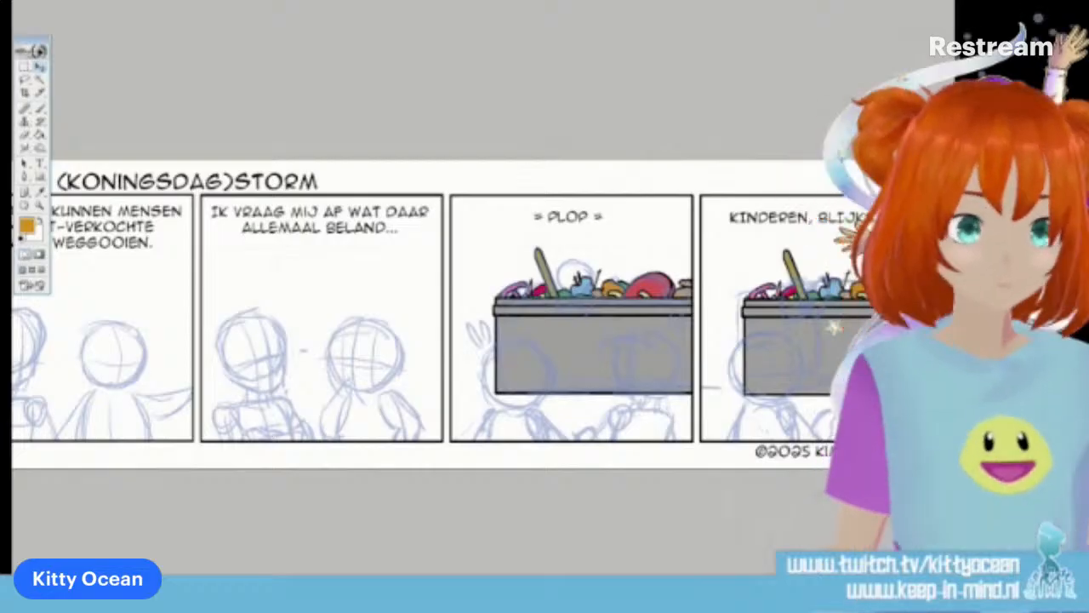
Reset the colour to black and ink two small oval eyes with the Brush on the first character's face in the first panel
scroll(400, 315, "left", 2)
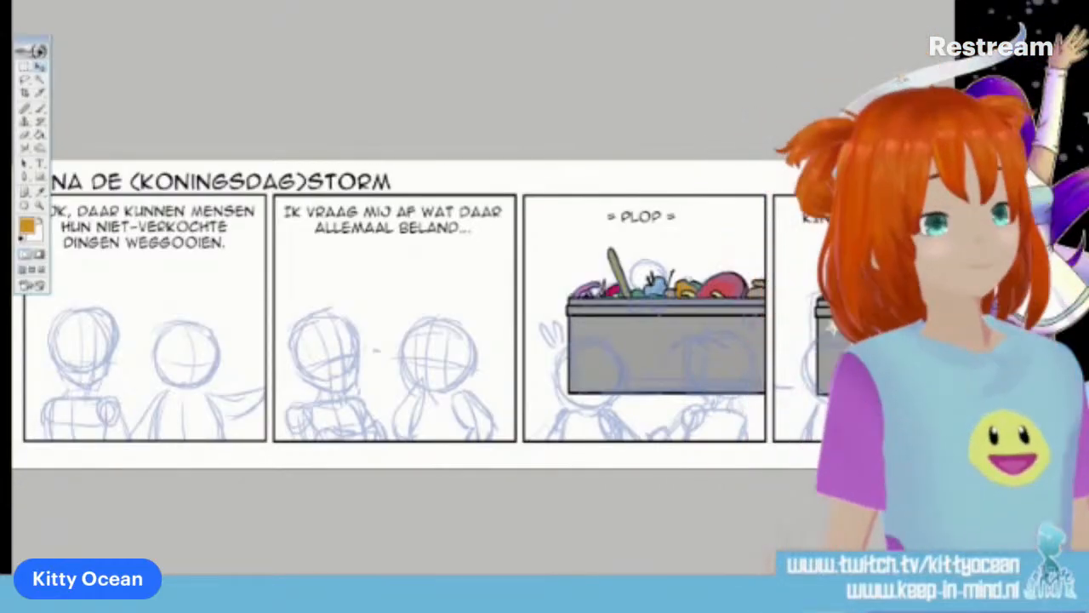
scroll(479, 311, "up", 4)
scroll(400, 290, "left", 5)
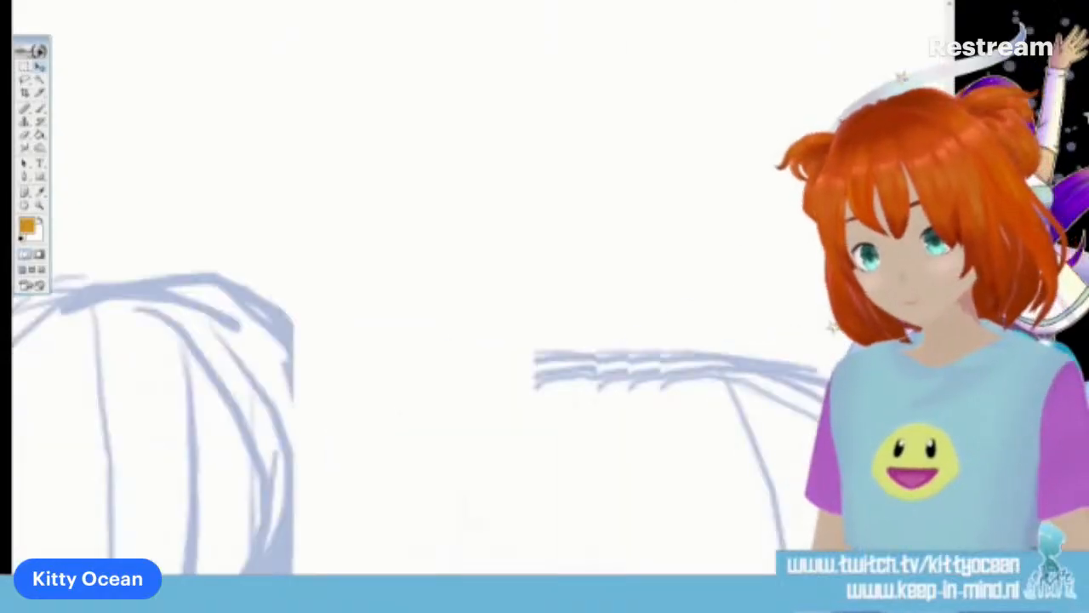
scroll(434, 289, "down", 5)
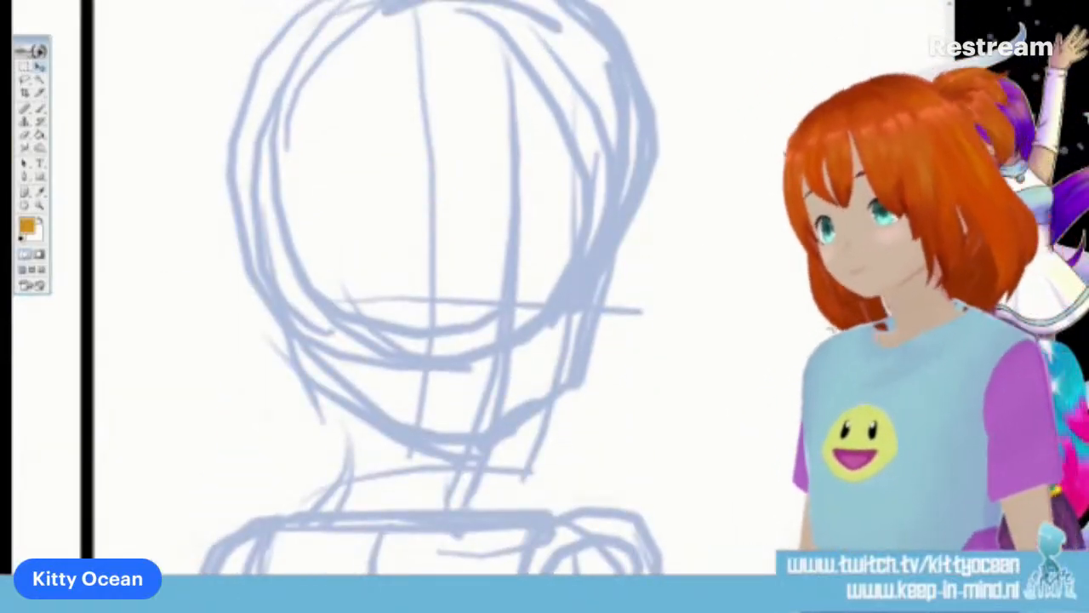
left_click(22, 239)
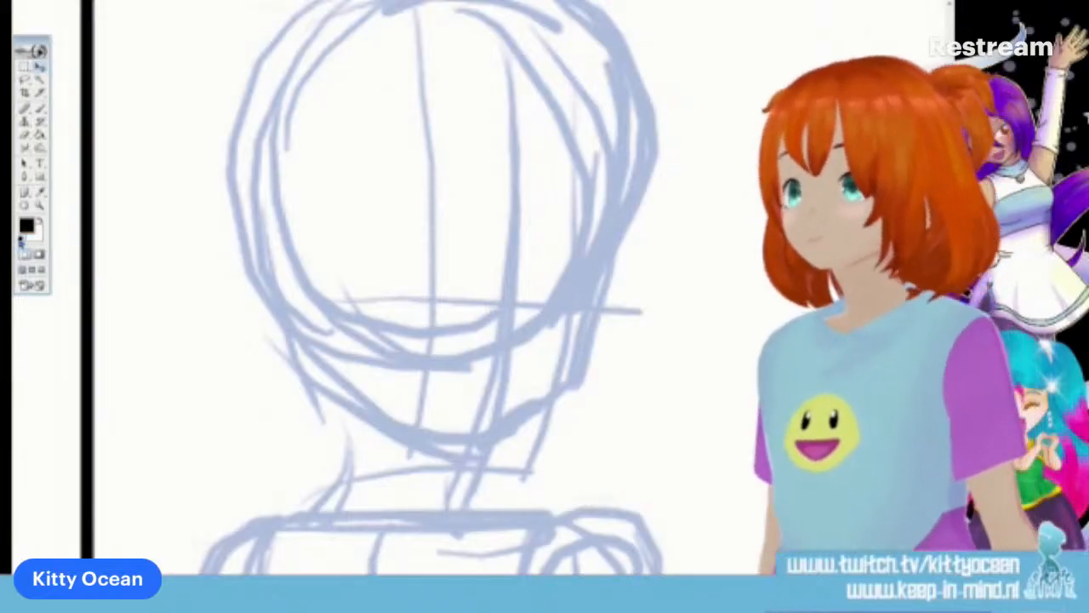
left_click(40, 109)
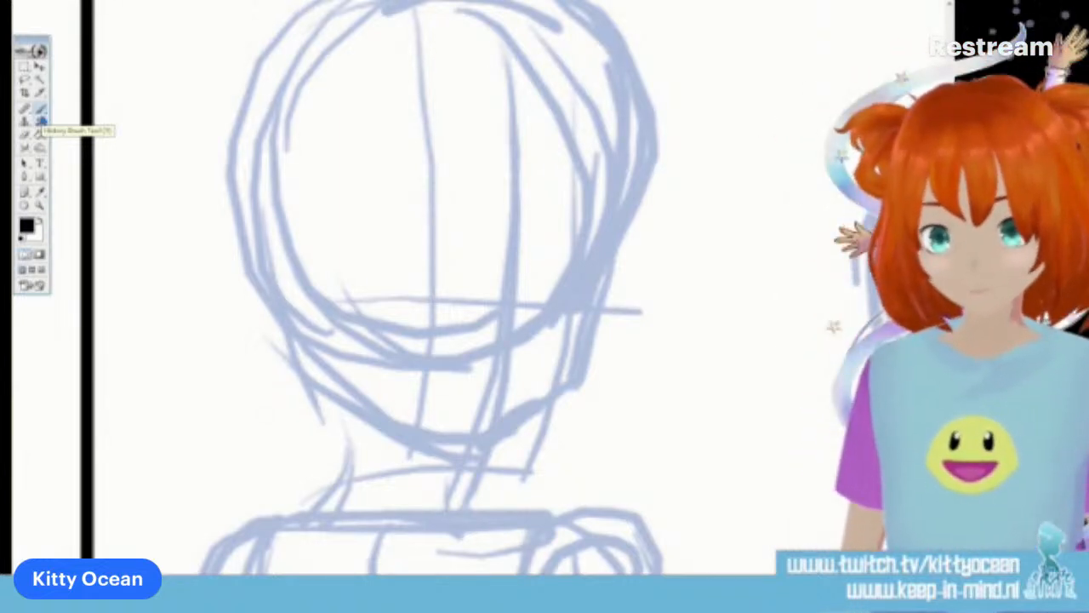
mouse_move(449, 265)
left_mouse_down()
mouse_move(454, 298)
mouse_move(451, 267)
left_mouse_up()
left_click_drag(572, 274, 574, 277)
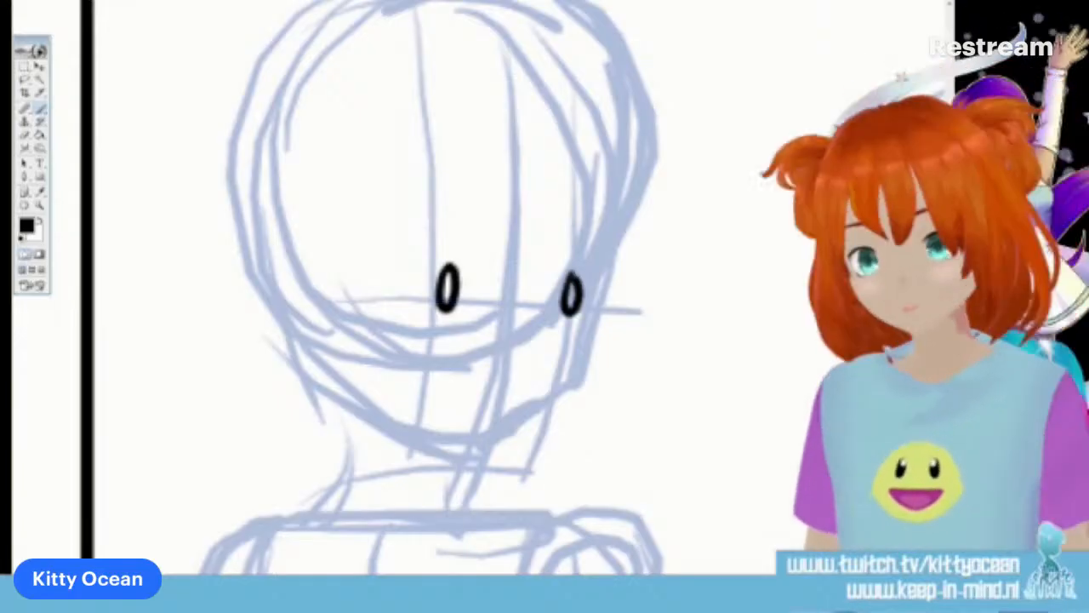
Undo the first character's outer eye and redraw it as a narrow oval level with the other eye
key("ctrl+z")
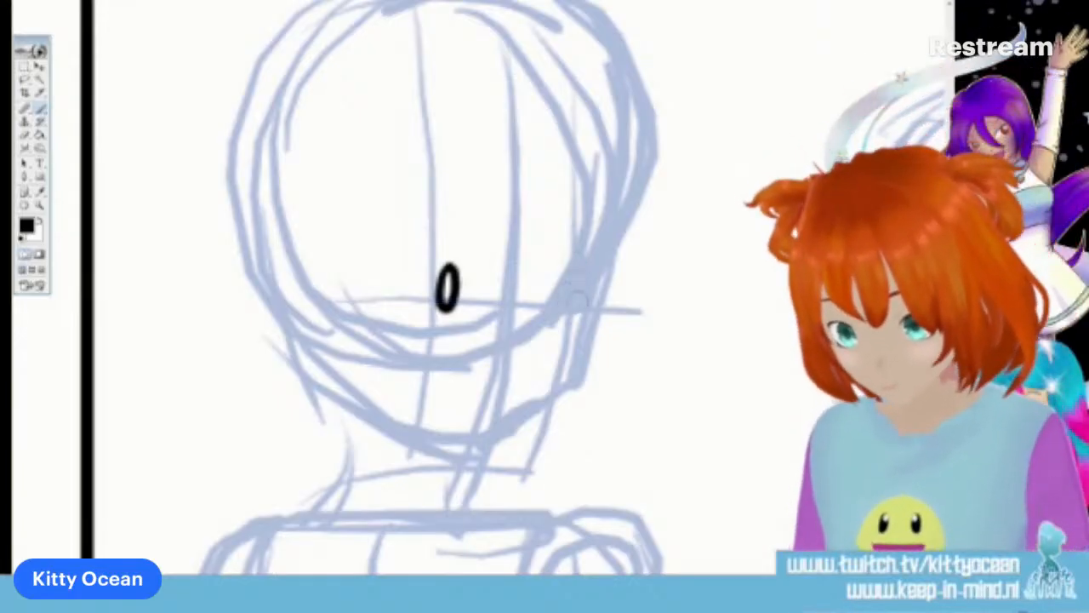
mouse_move(579, 271)
left_mouse_down()
mouse_move(573, 312)
mouse_move(579, 271)
left_mouse_up()
key("ctrl+alt+z")
key("ctrl+alt+z")
key("ctrl+alt+z")
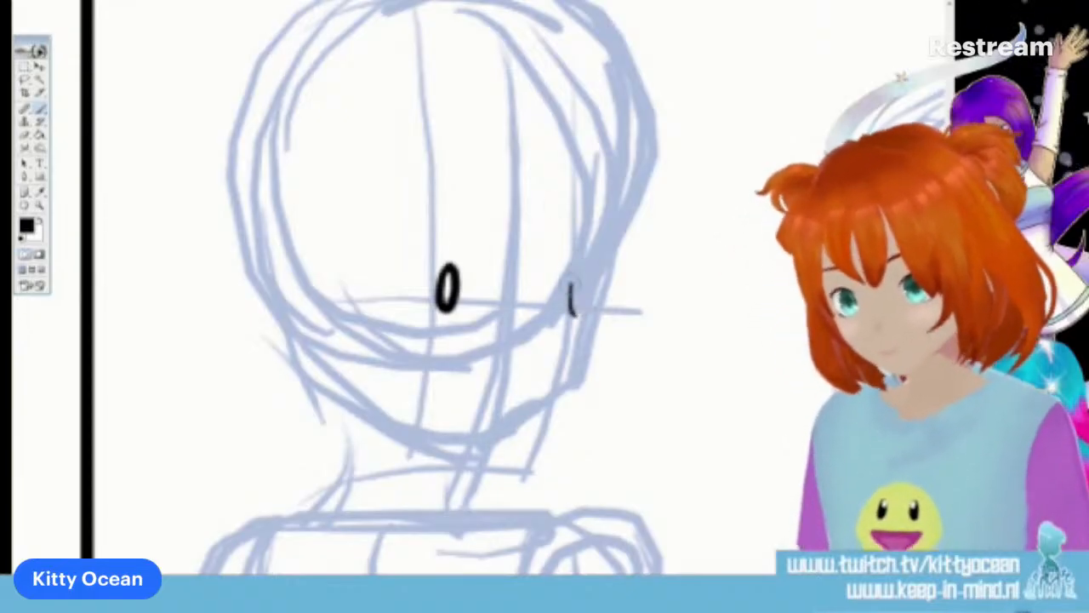
mouse_move(579, 264)
left_mouse_down()
mouse_move(568, 293)
mouse_move(578, 312)
mouse_move(583, 265)
left_mouse_up()
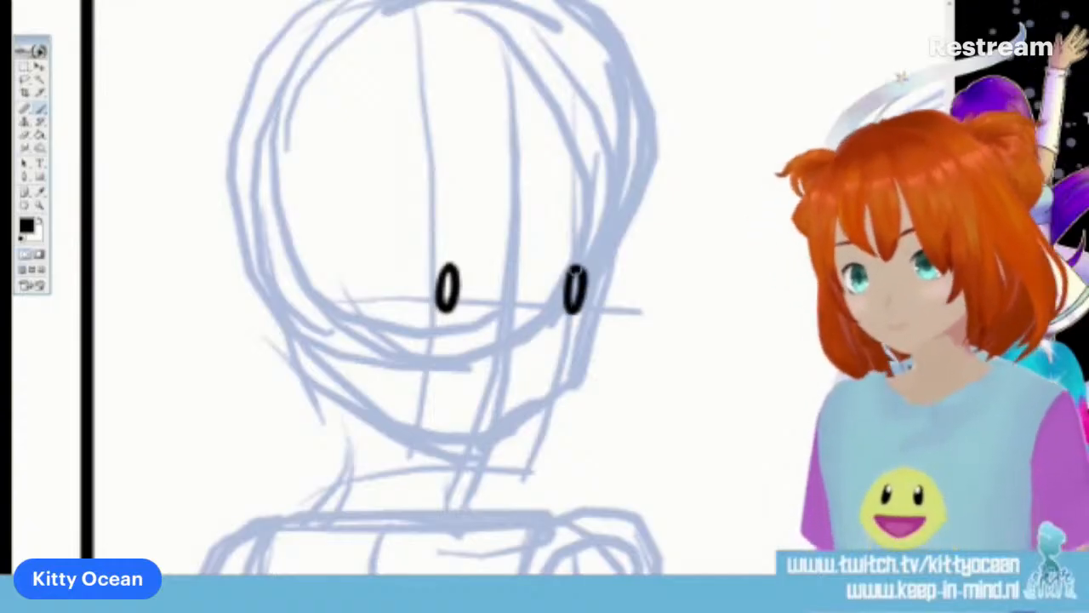
Ink the first character's upper eyelids, eyebrows, small nose mark and short broken mouth line
left_click_drag(413, 266, 456, 255)
left_click_drag(554, 266, 586, 258)
left_click_drag(405, 231, 467, 214)
left_click_drag(560, 223, 585, 217)
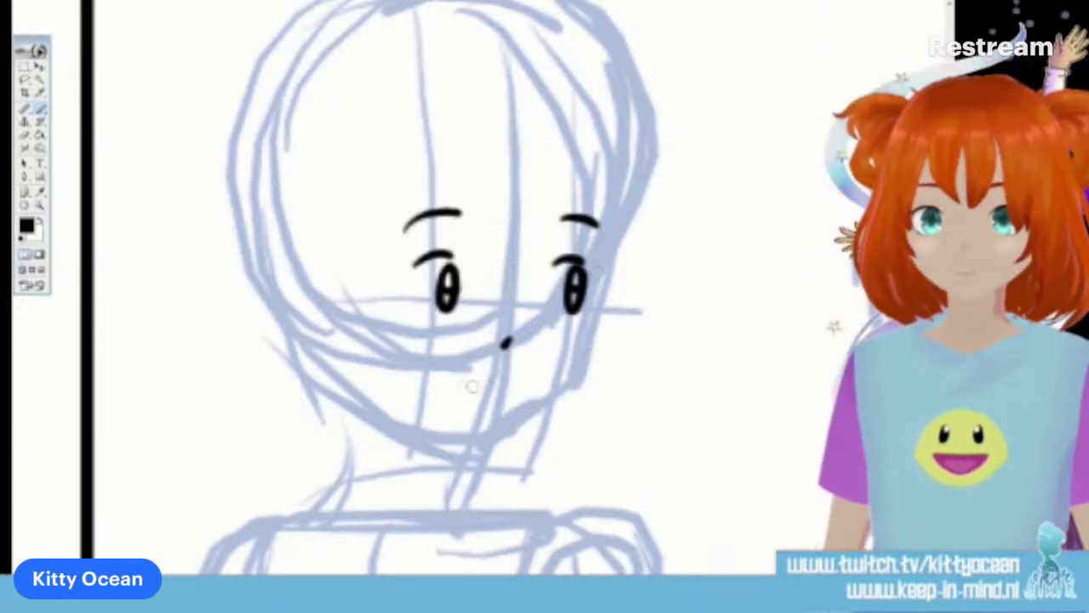
left_click_drag(453, 383, 481, 387)
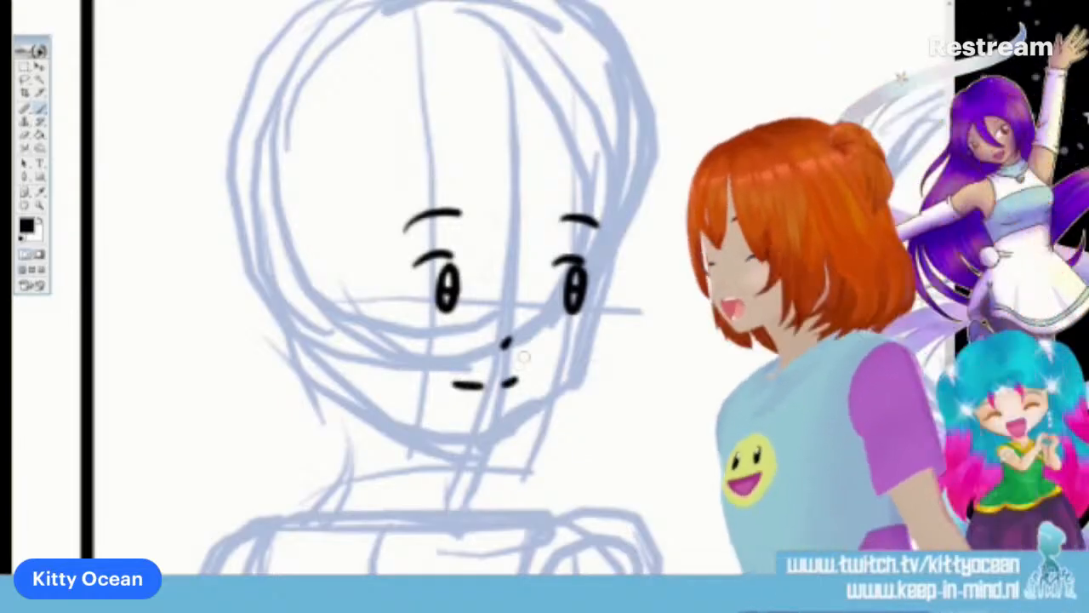
Ink the curled fringe on the forehead and the long pointed hair locks framing both sides of the face
mouse_move(497, 187)
left_mouse_down()
mouse_move(489, 257)
mouse_move(521, 274)
left_mouse_up()
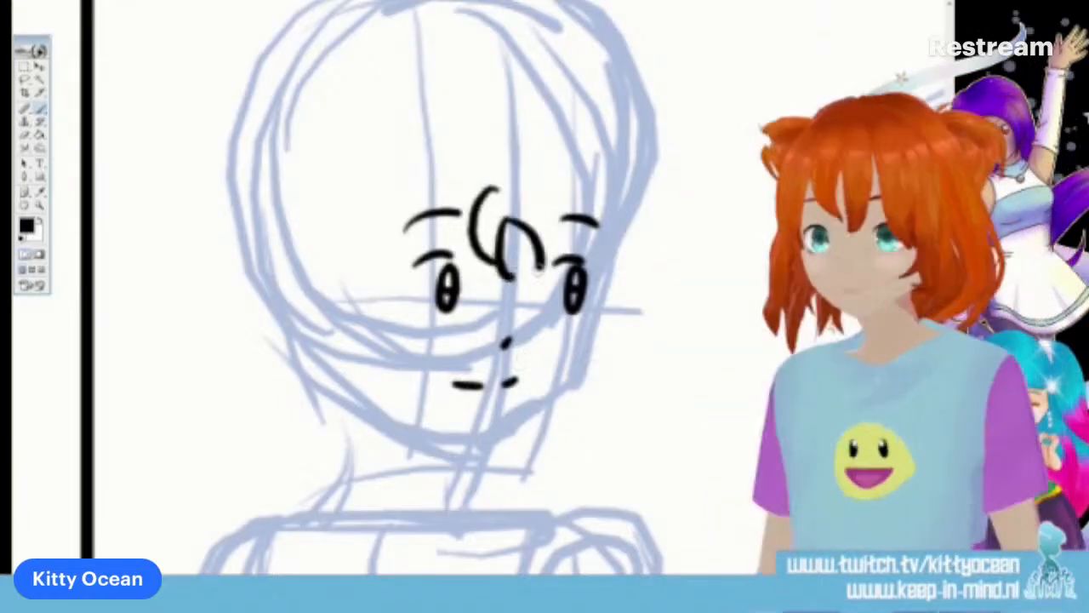
left_click_drag(529, 175, 544, 274)
left_click_drag(455, 213, 400, 502)
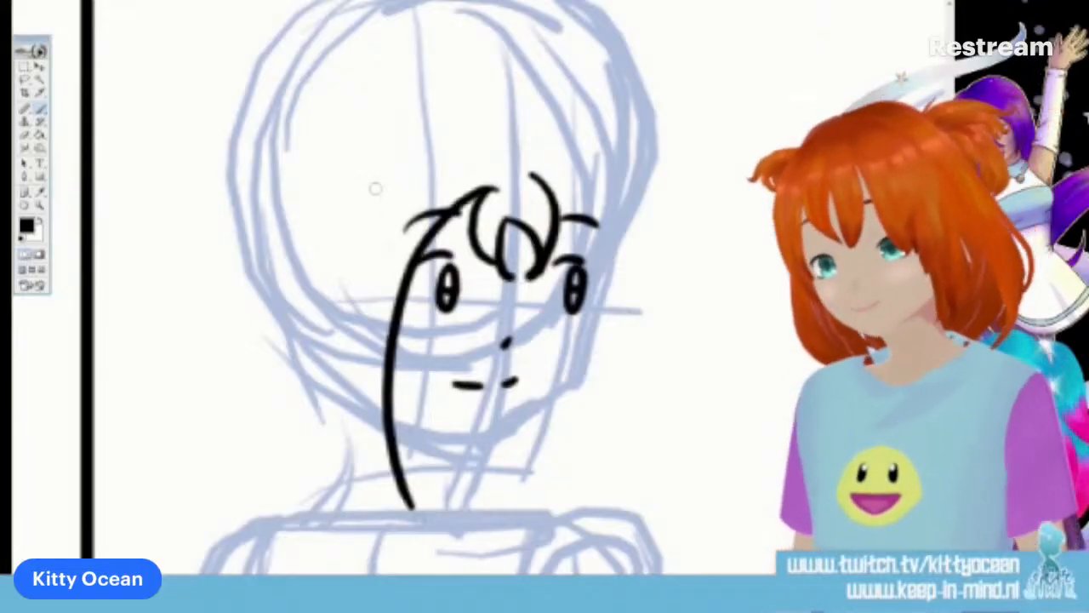
mouse_move(374, 187)
left_mouse_down()
mouse_move(348, 274)
mouse_move(421, 515)
left_mouse_up()
mouse_move(542, 189)
left_mouse_down()
mouse_move(594, 234)
mouse_move(590, 428)
mouse_move(551, 536)
left_mouse_up()
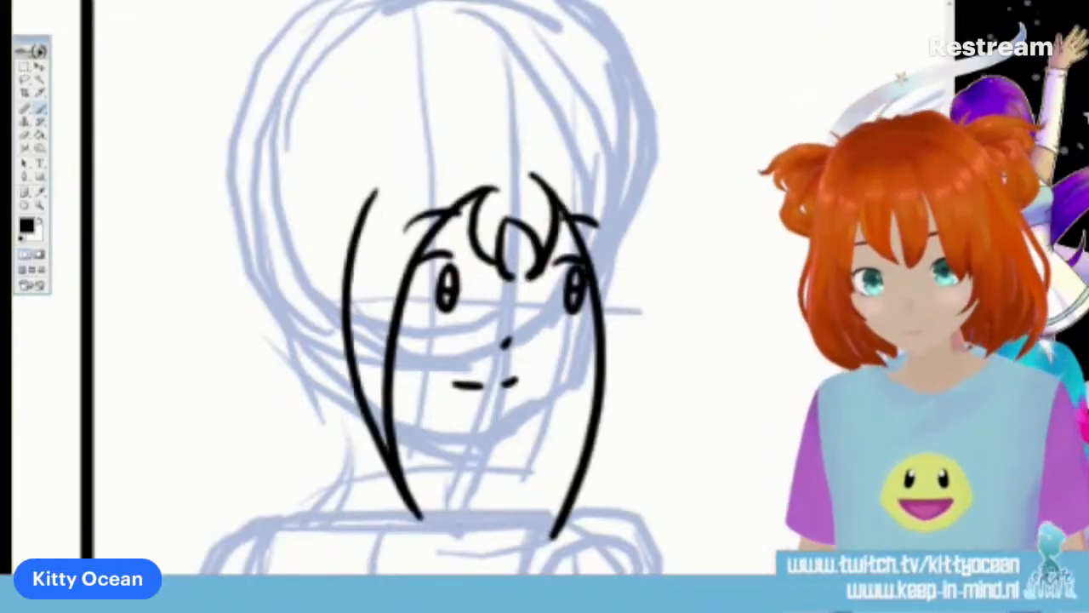
mouse_move(614, 189)
left_mouse_down()
mouse_move(631, 380)
mouse_move(589, 477)
left_mouse_up()
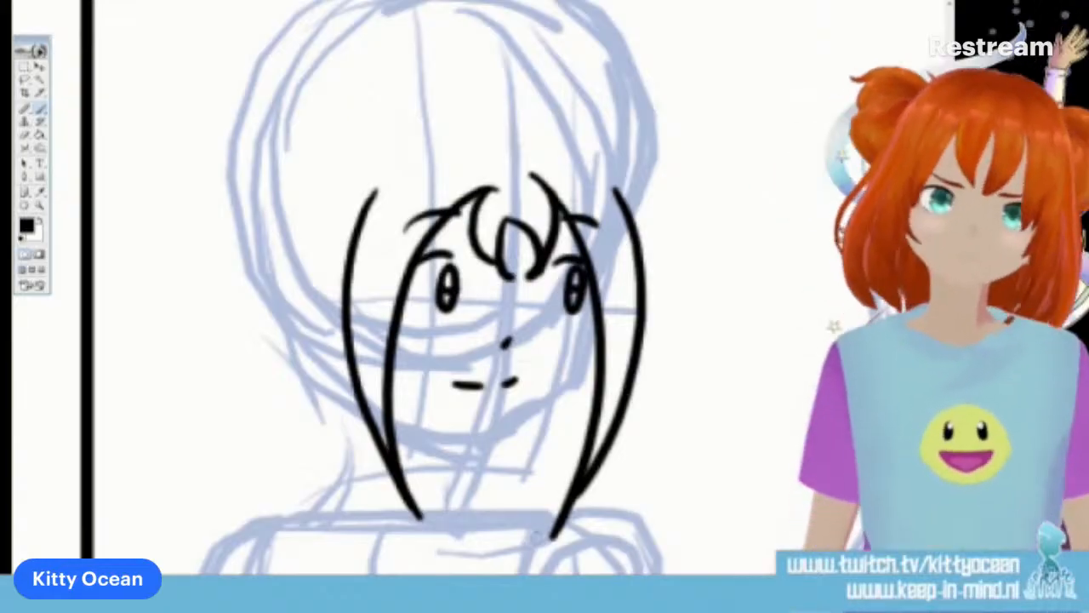
key("ctrl+z")
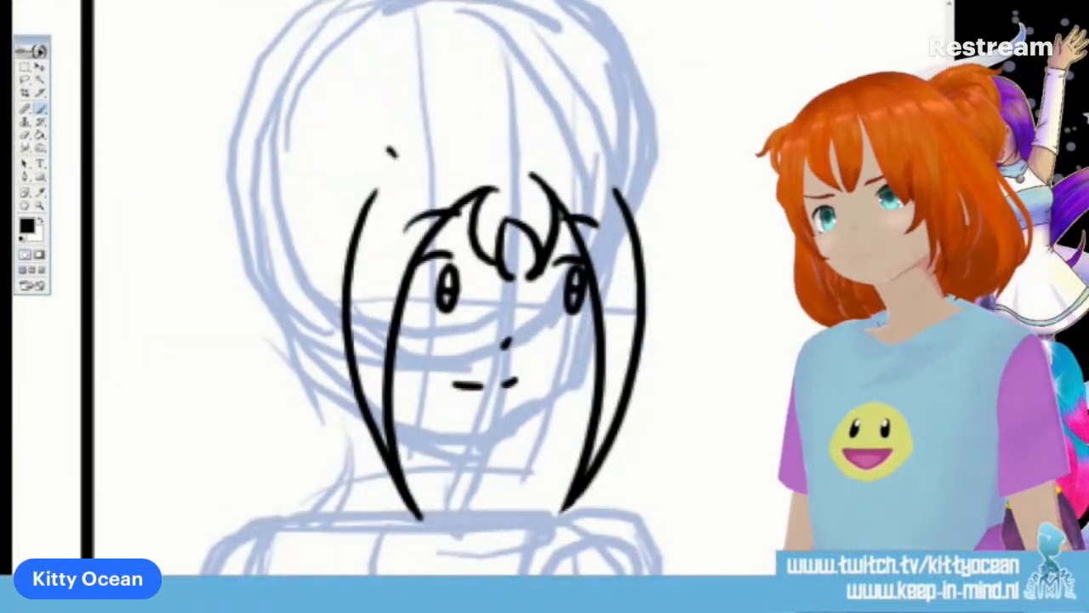
Ink the hair tufts above both side locks, then the jawline and a short neck line
left_click_drag(396, 155, 345, 237)
left_click_drag(588, 158, 657, 245)
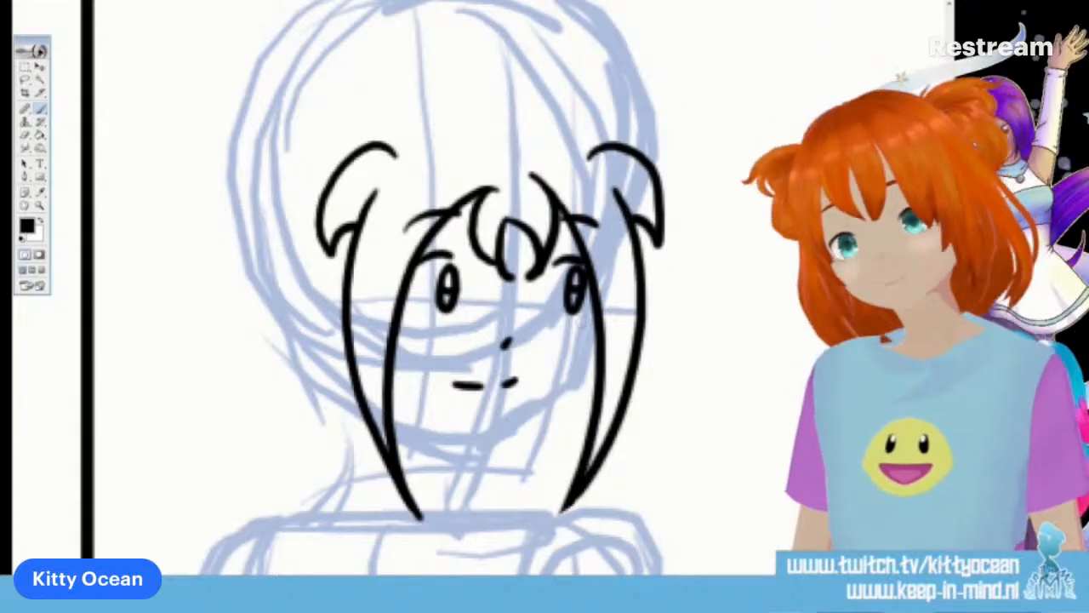
left_click_drag(568, 370, 475, 439)
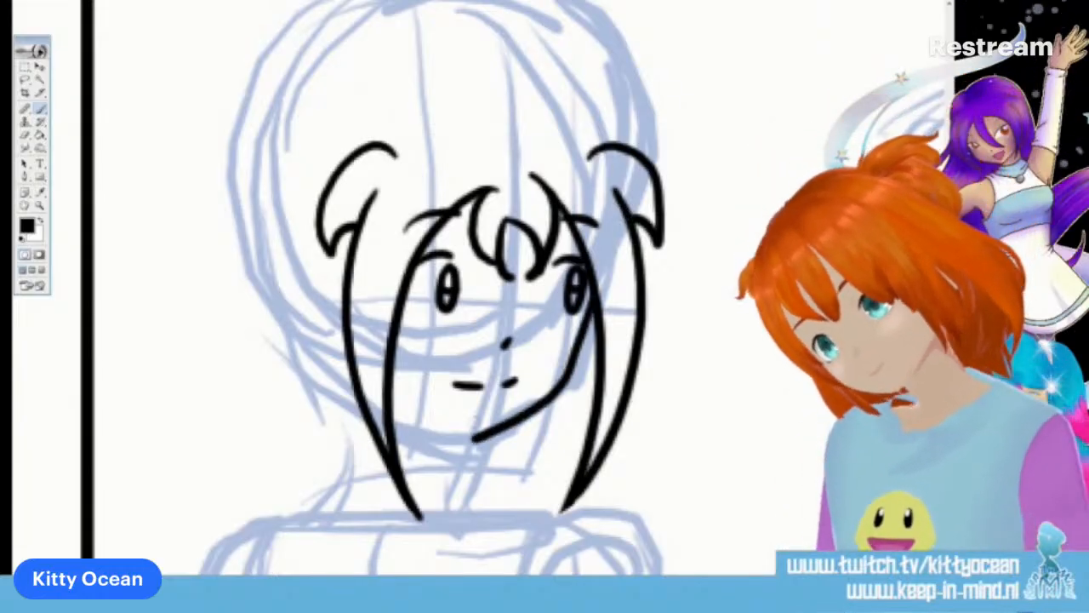
left_click_drag(392, 422, 466, 437)
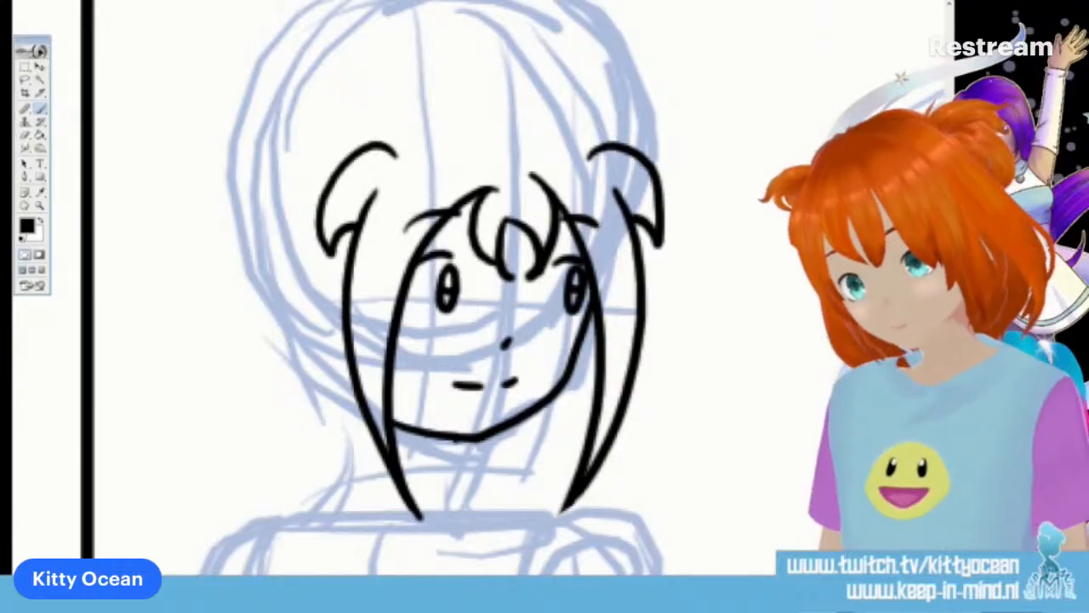
left_click_drag(448, 441, 456, 504)
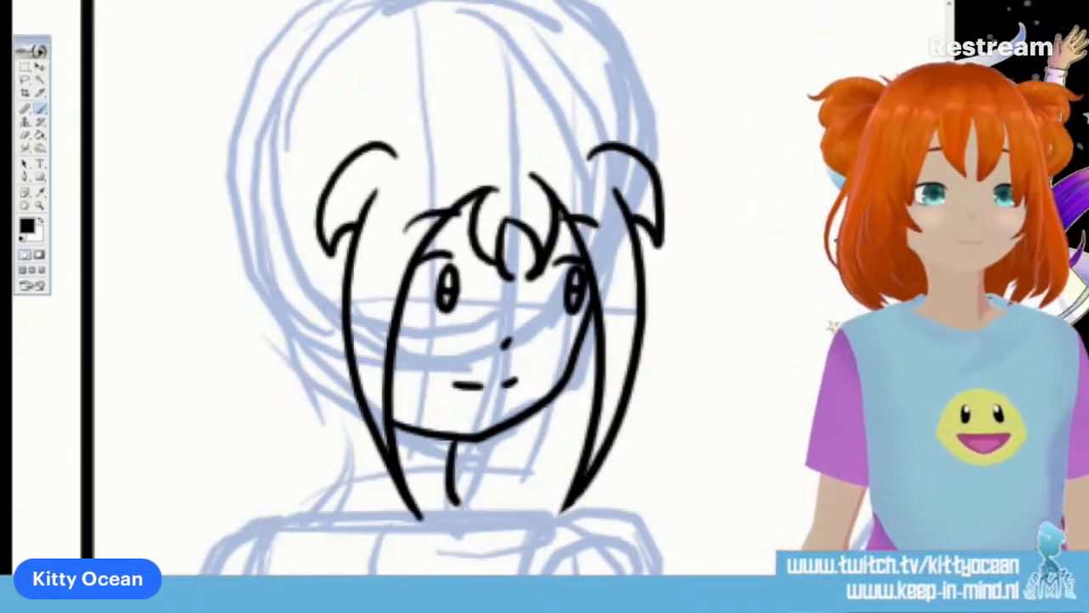
Ink the hair buns on both sides of the head and the rounded crown between them
scroll(426, 289, "up", 2)
mouse_move(196, 264)
left_mouse_down()
mouse_move(315, 202)
mouse_move(283, 442)
left_mouse_up()
left_click_drag(256, 311, 291, 448)
left_click_drag(223, 228, 249, 411)
mouse_move(280, 174)
left_mouse_down()
mouse_move(386, 126)
mouse_move(458, 139)
mouse_move(445, 124)
mouse_move(496, 130)
mouse_move(558, 168)
mouse_move(600, 233)
left_mouse_up()
mouse_move(528, 132)
left_mouse_down()
mouse_move(595, 133)
mouse_move(647, 242)
left_mouse_up()
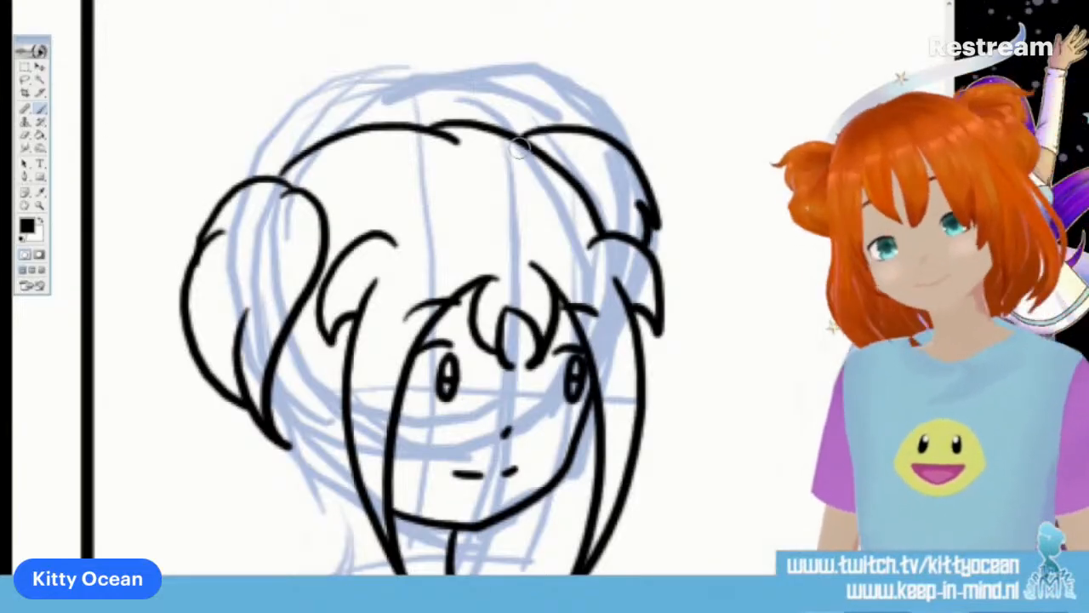
Ink the loose hair ends flaring behind the neck on both sides and the pointed strands beside the face lock
scroll(520, 146, "down", 3)
mouse_move(267, 287)
left_mouse_down()
mouse_move(252, 360)
mouse_move(203, 461)
mouse_move(264, 409)
mouse_move(271, 485)
left_mouse_up()
mouse_move(611, 400)
left_mouse_down()
mouse_move(632, 433)
mouse_move(600, 477)
left_mouse_up()
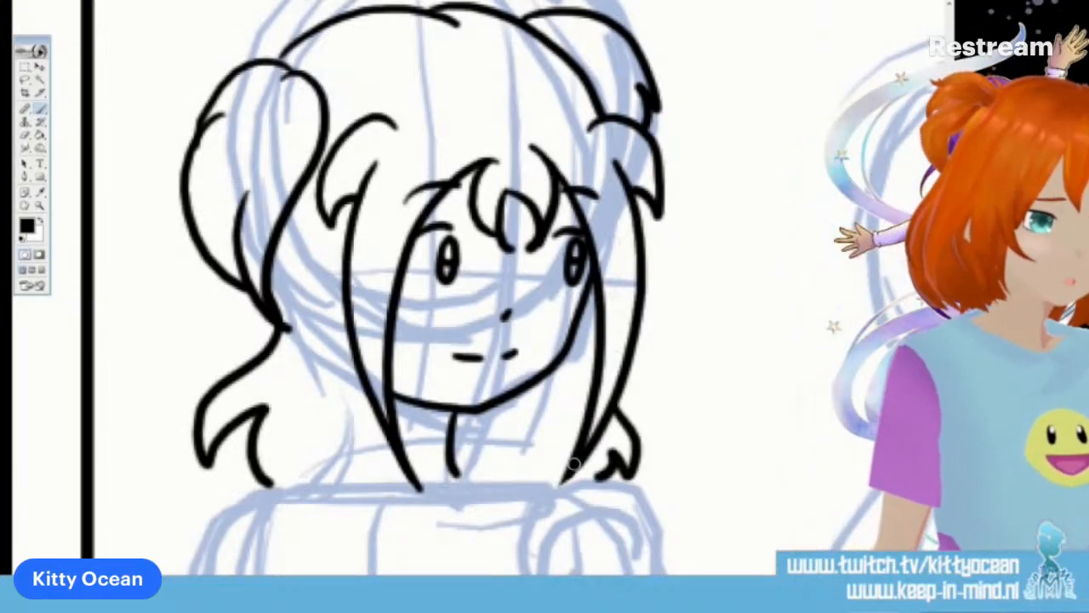
mouse_move(352, 347)
left_mouse_down()
mouse_move(349, 400)
mouse_move(381, 517)
left_mouse_up()
mouse_move(309, 394)
left_mouse_down()
mouse_move(309, 426)
mouse_move(383, 518)
left_mouse_up()
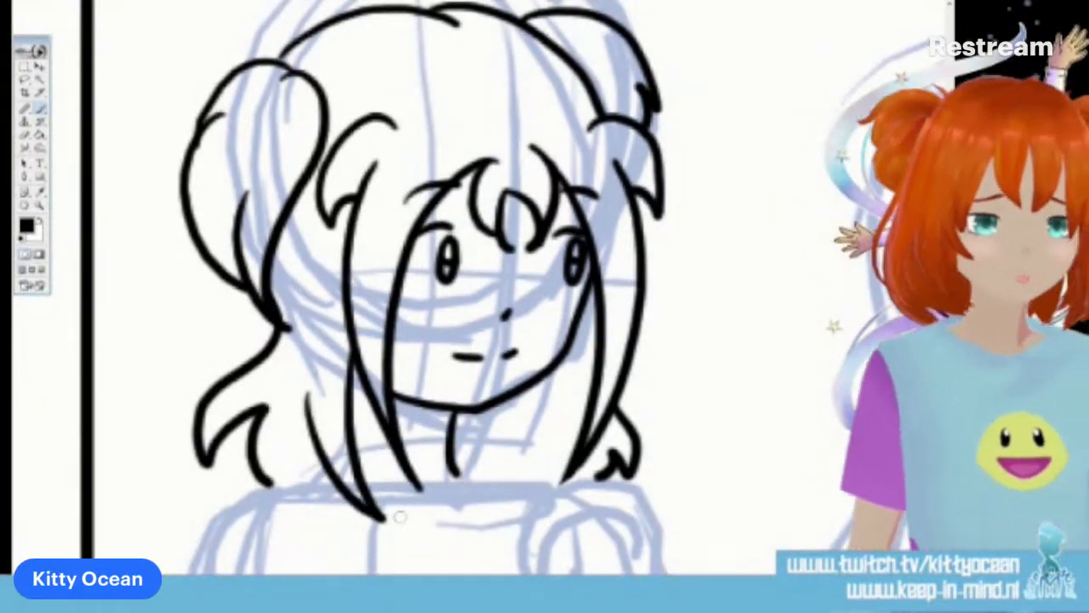
Ink the shirt's neckline with its folds and the wide sleeve on the side facing the second character
scroll(400, 517, "down", 4)
mouse_move(380, 351)
left_mouse_down()
mouse_move(452, 316)
mouse_move(411, 342)
left_mouse_up()
left_click_drag(458, 307, 480, 348)
mouse_move(498, 310)
left_mouse_down()
mouse_move(522, 343)
mouse_move(601, 312)
mouse_move(699, 467)
left_mouse_up()
mouse_move(542, 338)
left_mouse_down()
mouse_move(516, 407)
mouse_move(545, 551)
mouse_move(691, 567)
mouse_move(727, 528)
left_mouse_up()
mouse_move(698, 464)
left_mouse_down()
mouse_move(730, 535)
mouse_move(613, 552)
left_mouse_up()
left_click_drag(556, 334, 599, 315)
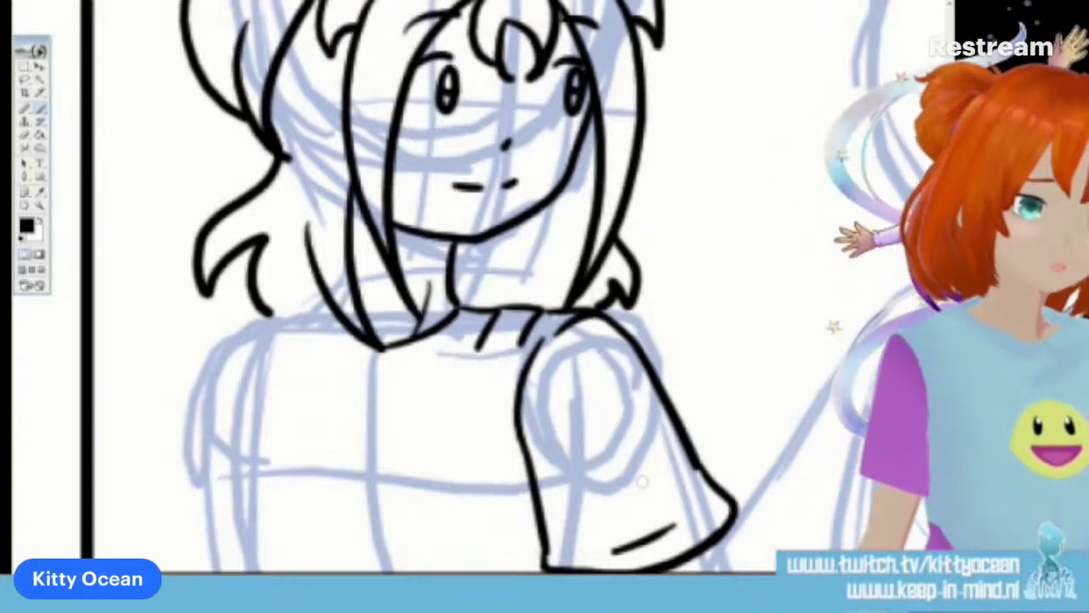
Ink the shirt's outer side, a round smiley on the chest and the second sleeve, redrawing the sleeve's first stroke
mouse_move(315, 302)
left_mouse_down()
mouse_move(308, 353)
mouse_move(228, 447)
mouse_move(241, 572)
left_mouse_up()
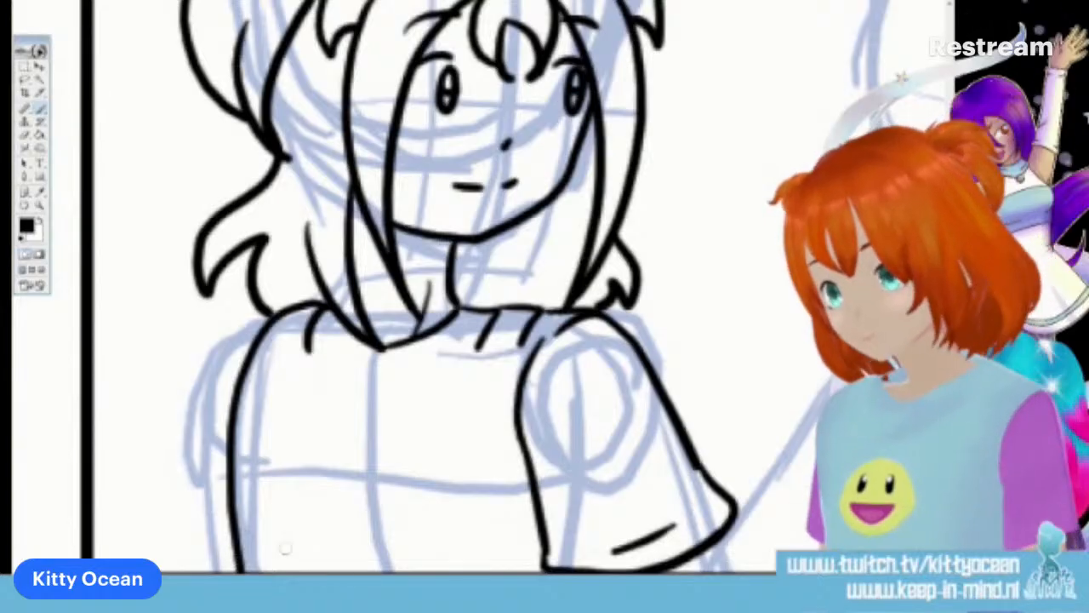
mouse_move(400, 447)
left_mouse_down()
mouse_move(346, 461)
mouse_move(340, 493)
mouse_move(369, 527)
mouse_move(404, 524)
mouse_move(423, 495)
mouse_move(422, 476)
mouse_move(384, 442)
mouse_move(401, 478)
left_mouse_up()
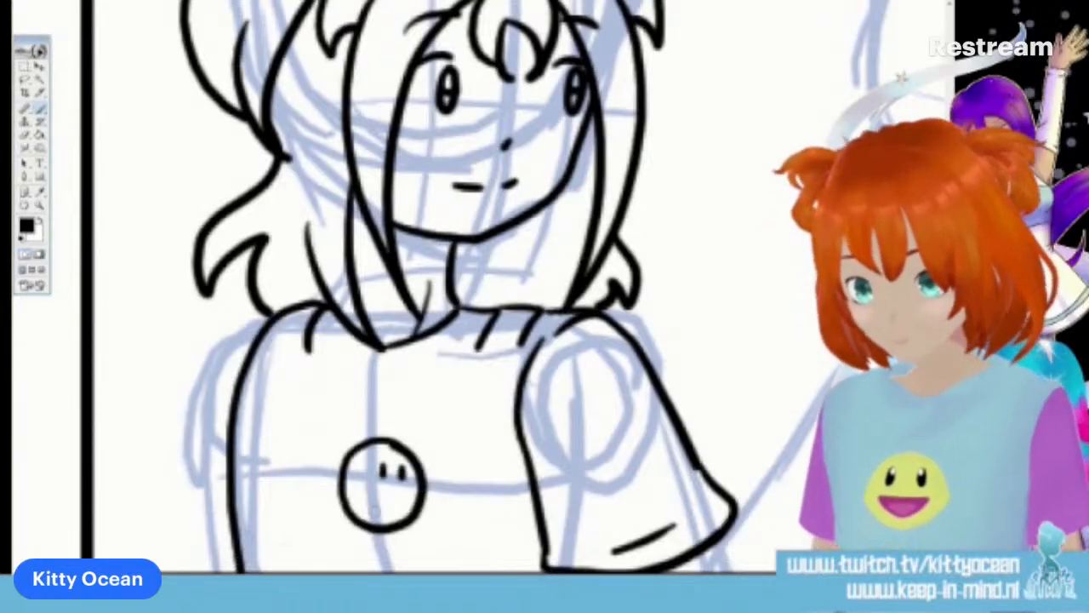
mouse_move(278, 317)
left_mouse_down()
mouse_move(180, 443)
mouse_move(172, 536)
left_mouse_up()
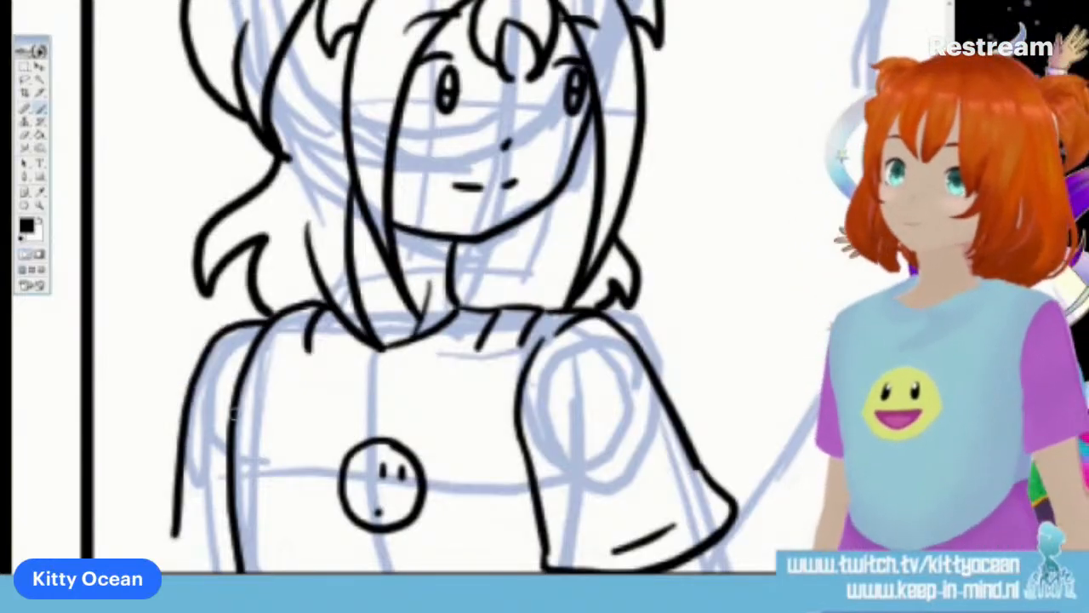
key("ctrl+z")
mouse_move(278, 317)
left_mouse_down()
mouse_move(243, 320)
mouse_move(156, 541)
mouse_move(204, 571)
mouse_move(217, 552)
left_mouse_up()
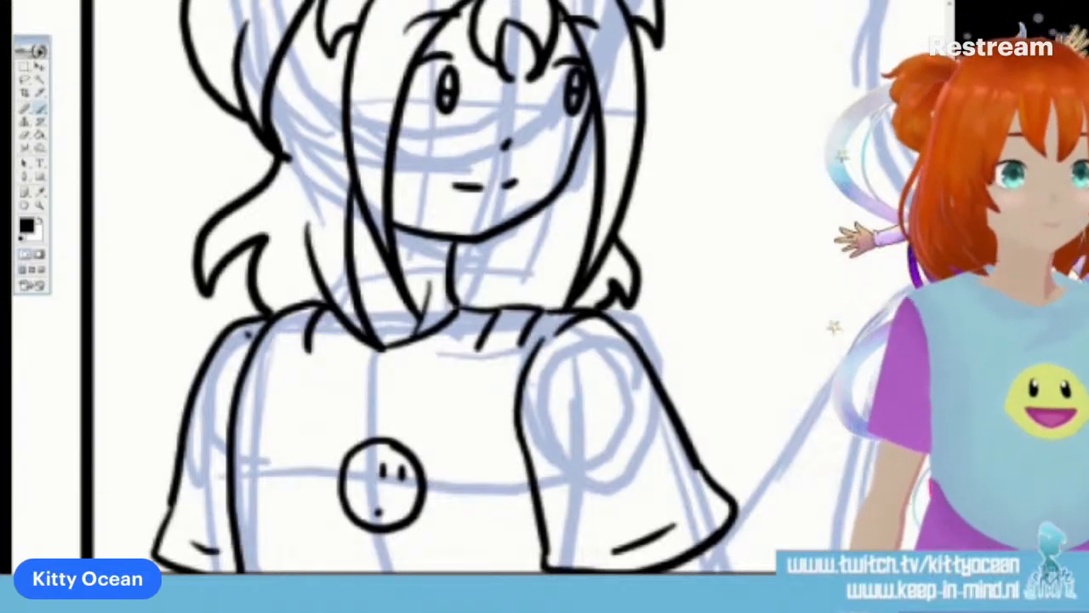
Ink the second character's head in the first panel as a large circle with a gap at the chin
scroll(476, 290, "right", 10)
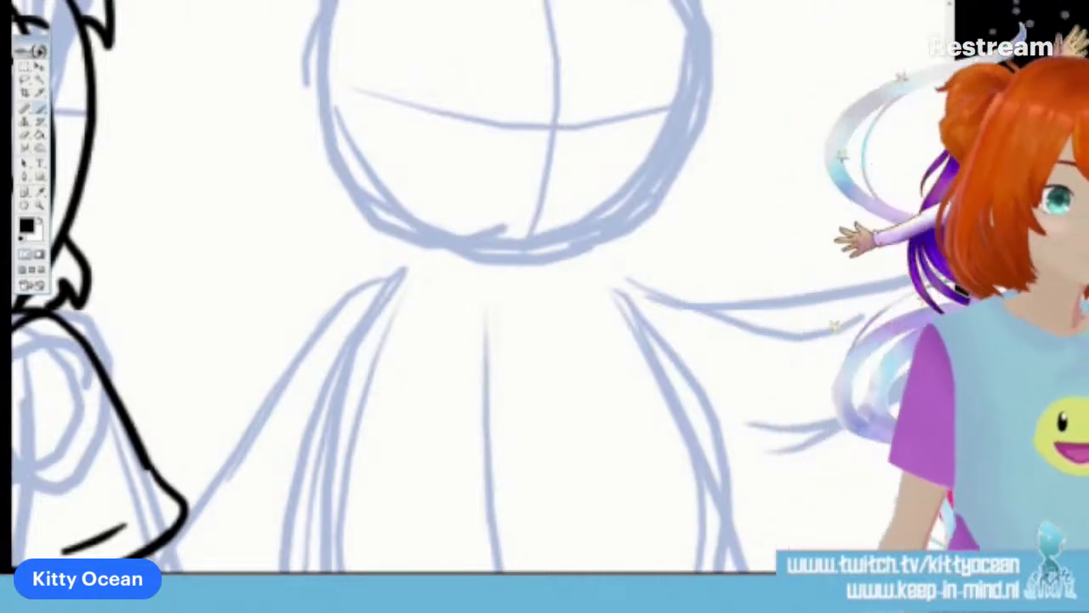
scroll(477, 290, "up", 4)
mouse_move(531, 467)
left_mouse_down()
mouse_move(599, 457)
mouse_move(667, 402)
mouse_move(697, 351)
mouse_move(709, 253)
mouse_move(697, 195)
mouse_move(663, 140)
mouse_move(552, 80)
mouse_move(445, 87)
mouse_move(370, 136)
mouse_move(325, 206)
mouse_move(313, 304)
mouse_move(338, 380)
mouse_move(375, 426)
mouse_move(464, 466)
left_mouse_up()
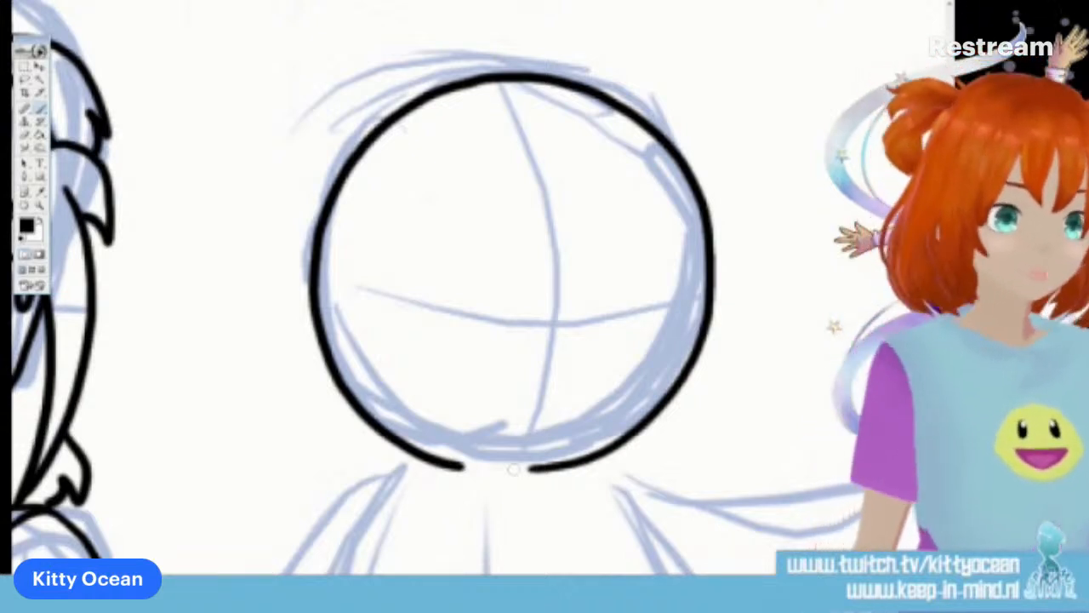
Ink the second character's body sides, the arm lowered towards the first character and the arm stretched out to the panel border
scroll(511, 289, "down", 5)
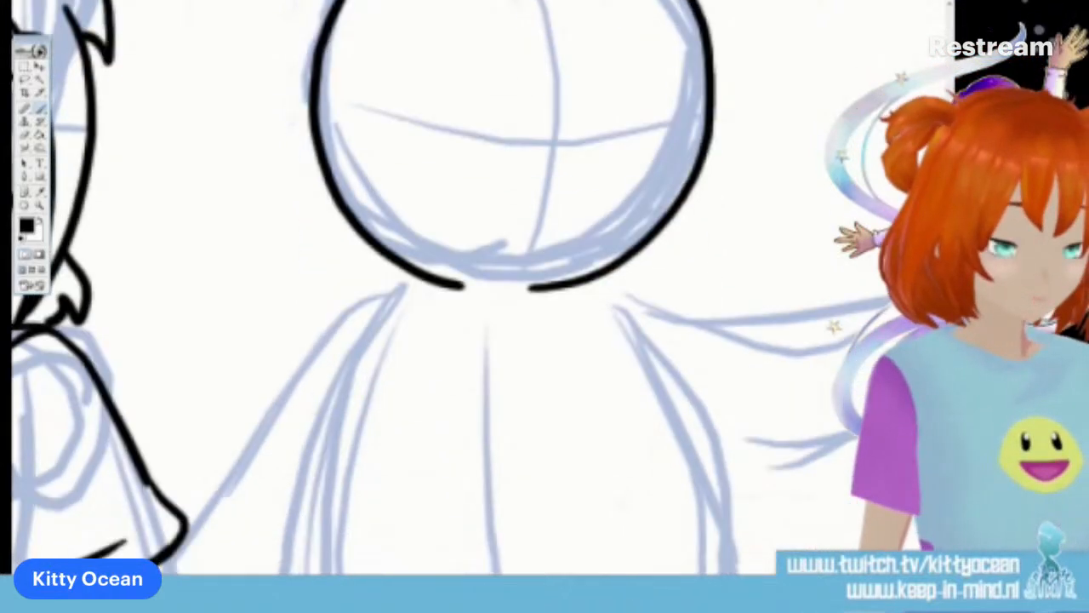
left_click_drag(358, 298, 311, 533)
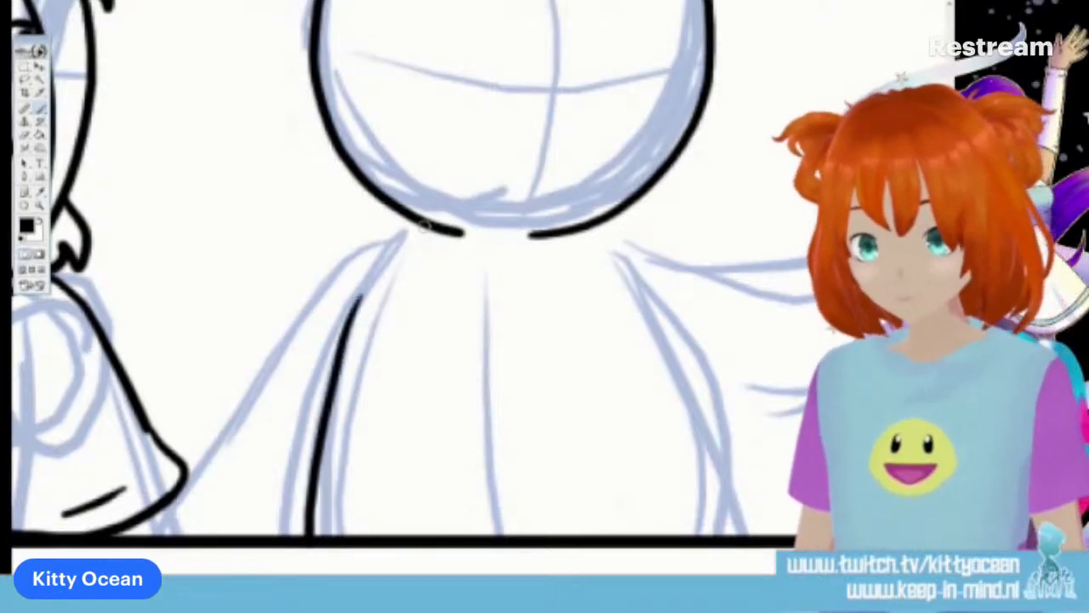
mouse_move(424, 235)
left_mouse_down()
mouse_move(368, 248)
mouse_move(283, 337)
mouse_move(183, 534)
left_mouse_up()
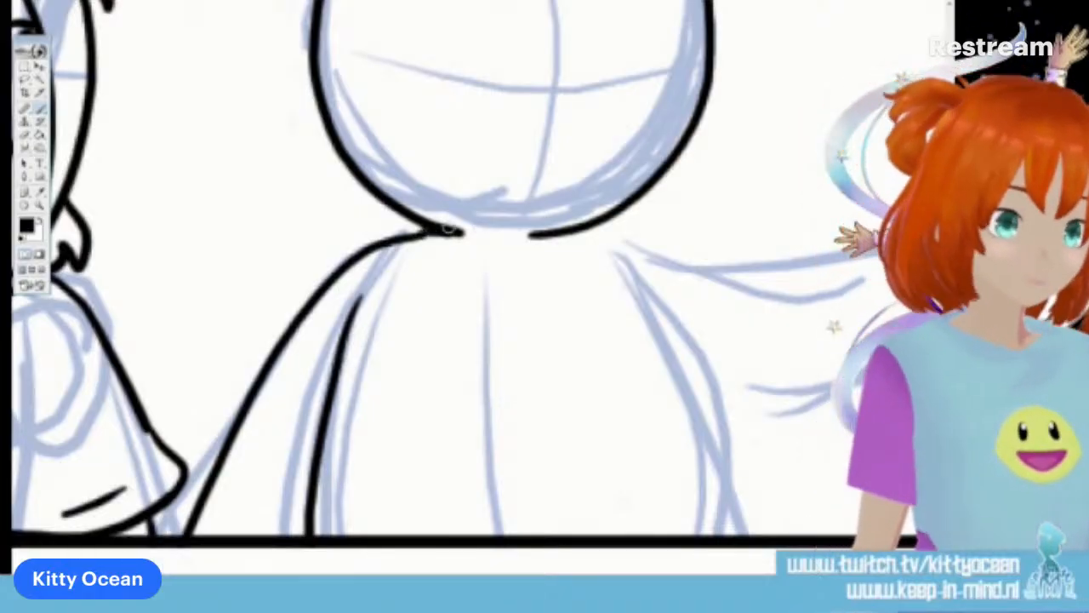
mouse_move(648, 329)
left_mouse_down()
mouse_move(361, 328)
mouse_move(372, 328)
left_mouse_up()
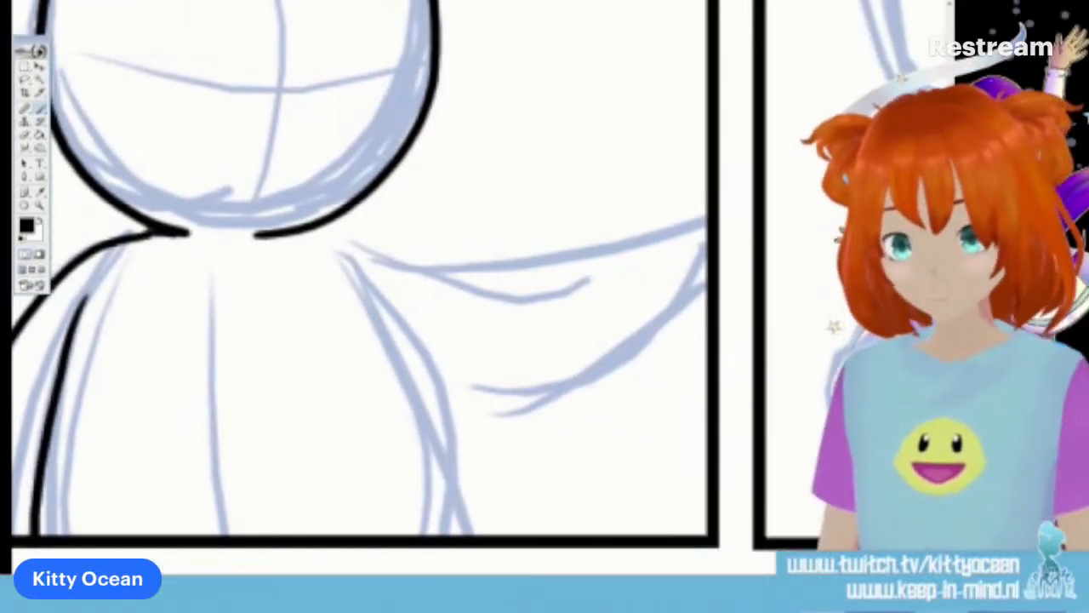
mouse_move(334, 244)
left_mouse_down()
mouse_move(402, 404)
mouse_move(441, 532)
left_mouse_up()
mouse_move(308, 228)
left_mouse_down()
mouse_move(381, 242)
mouse_move(661, 252)
mouse_move(706, 244)
left_mouse_up()
mouse_move(411, 415)
left_mouse_down()
mouse_move(635, 368)
mouse_move(706, 299)
left_mouse_up()
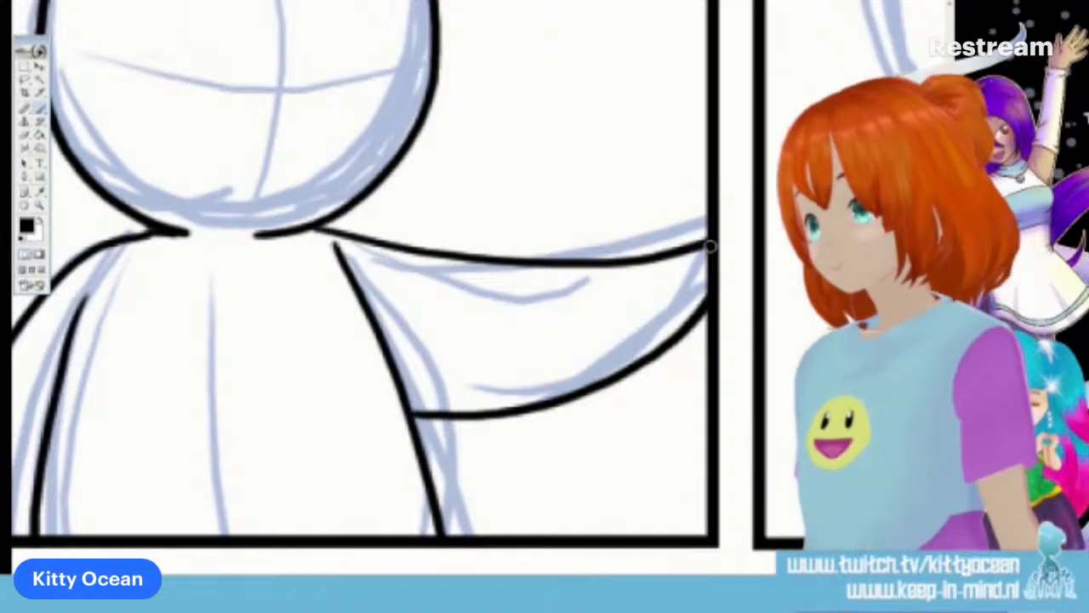
Ink the second character's face in the first panel with two short eye strokes, curved eyebrows and a small open mouth
scroll(204, 267, "up", 5)
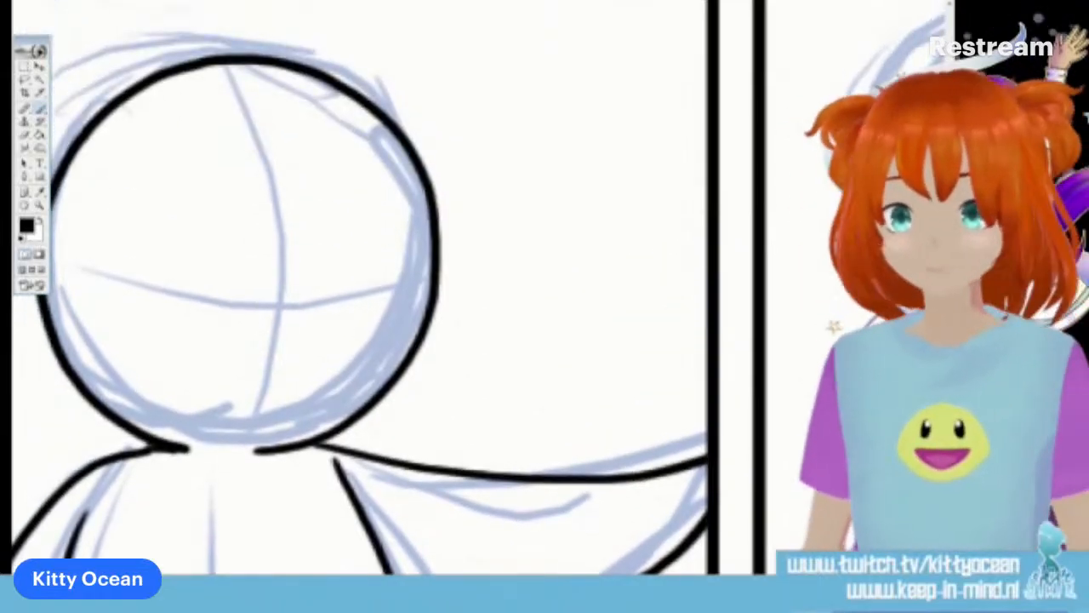
mouse_move(204, 271)
left_mouse_down()
mouse_move(228, 296)
mouse_move(207, 311)
left_mouse_up()
left_click_drag(344, 273, 344, 312)
left_click_drag(173, 243, 204, 226)
left_click_drag(332, 215, 367, 223)
mouse_move(254, 381)
left_mouse_down()
mouse_move(244, 398)
mouse_move(255, 364)
left_mouse_up()
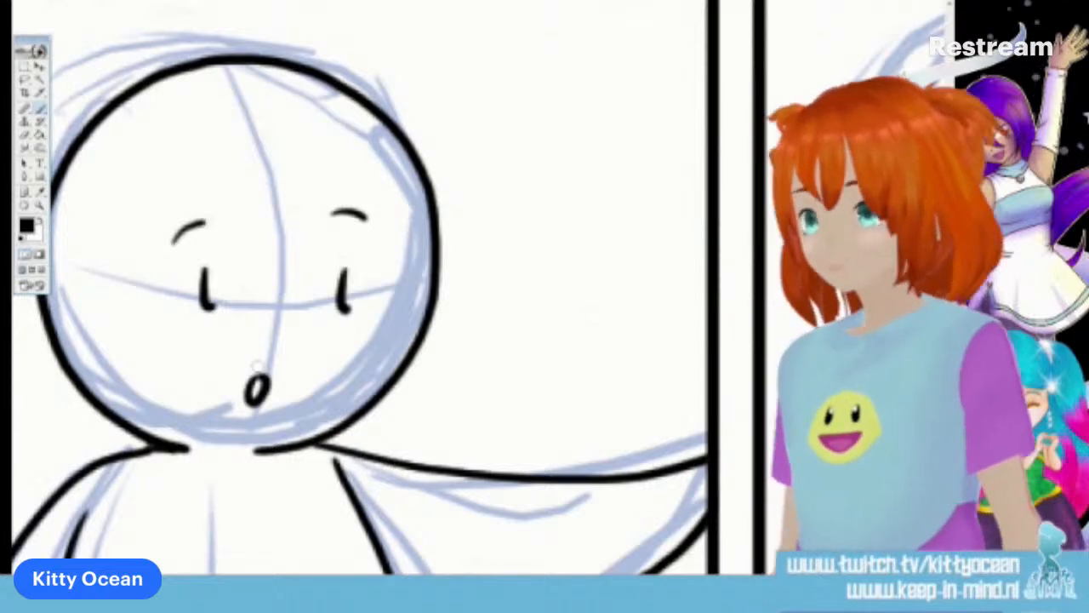
Ink the first character's narrow oval eyes with pupils and curved eyebrows over the rough head in the second panel
scroll(257, 366, "down", 2)
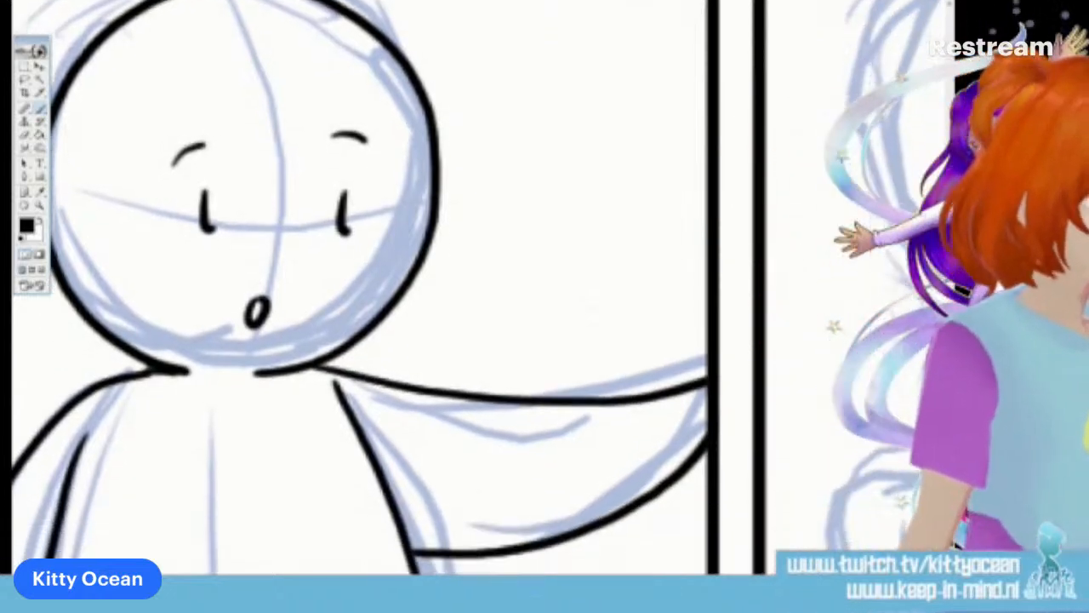
scroll(359, 288, "down", 1)
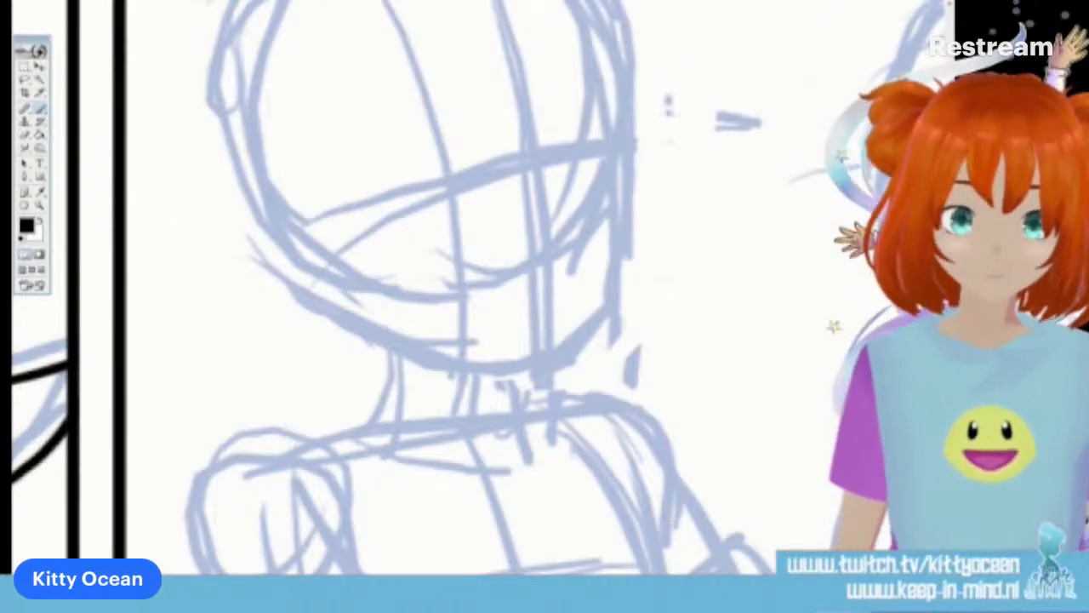
scroll(450, 239, "up", 3)
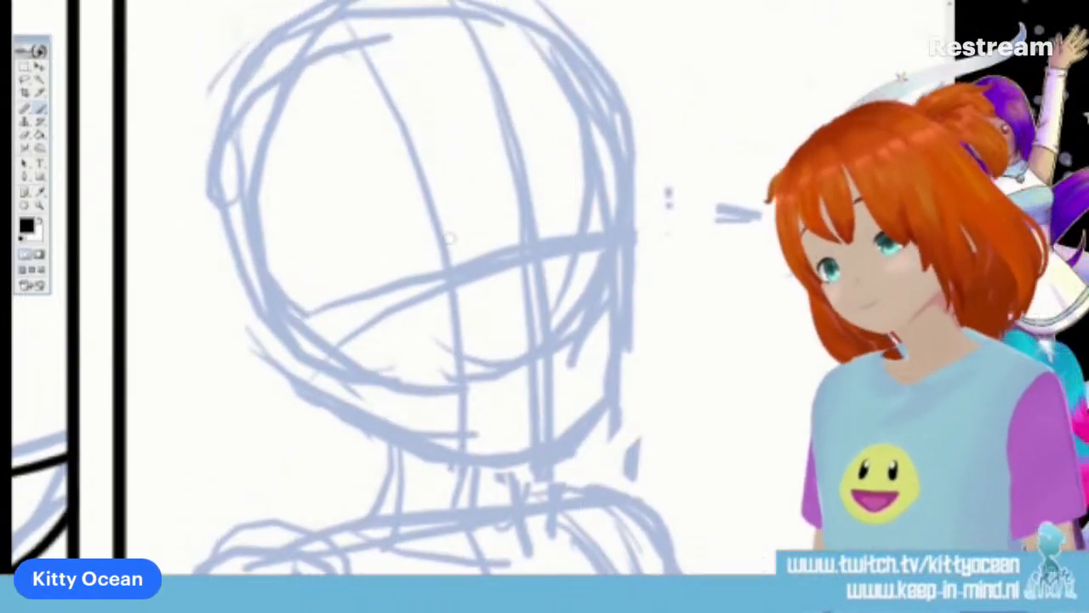
left_click_drag(449, 228, 453, 274)
left_click_drag(584, 205, 586, 247)
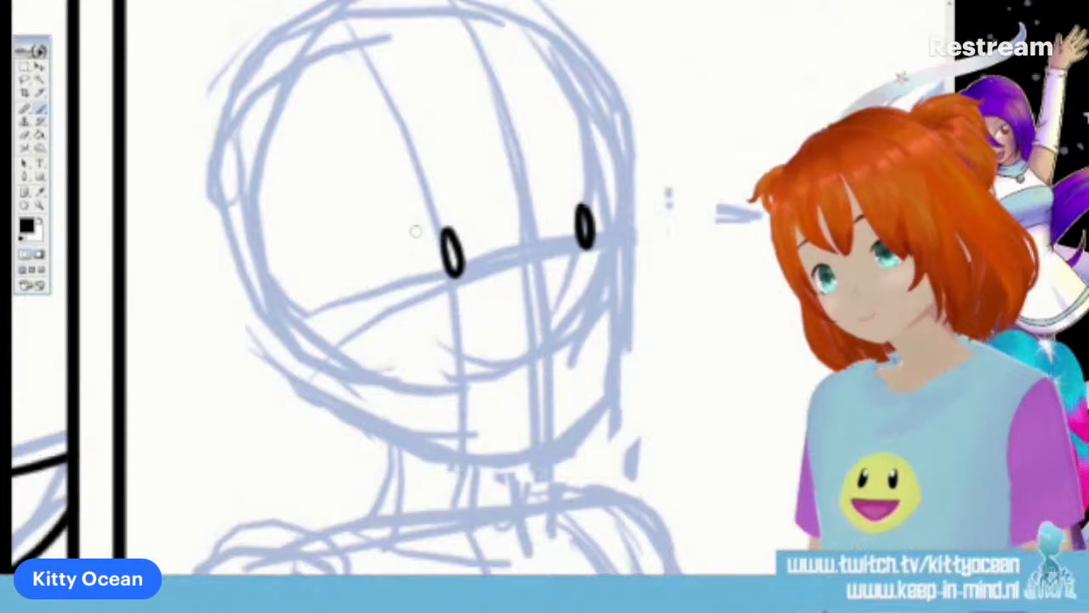
left_click_drag(413, 238, 452, 214)
left_click_drag(553, 201, 593, 197)
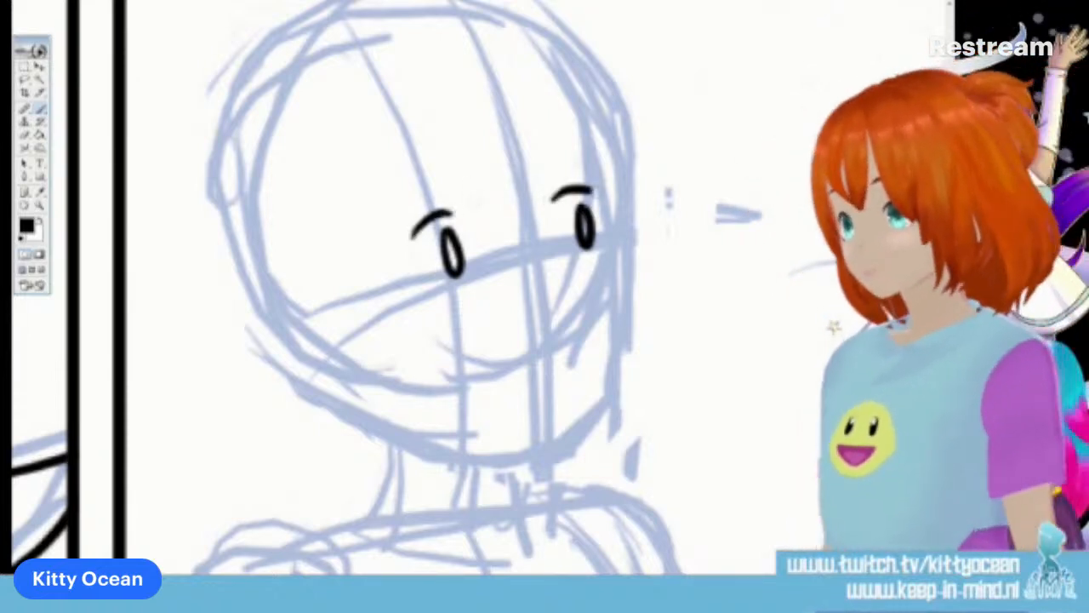
left_click_drag(417, 223, 405, 237)
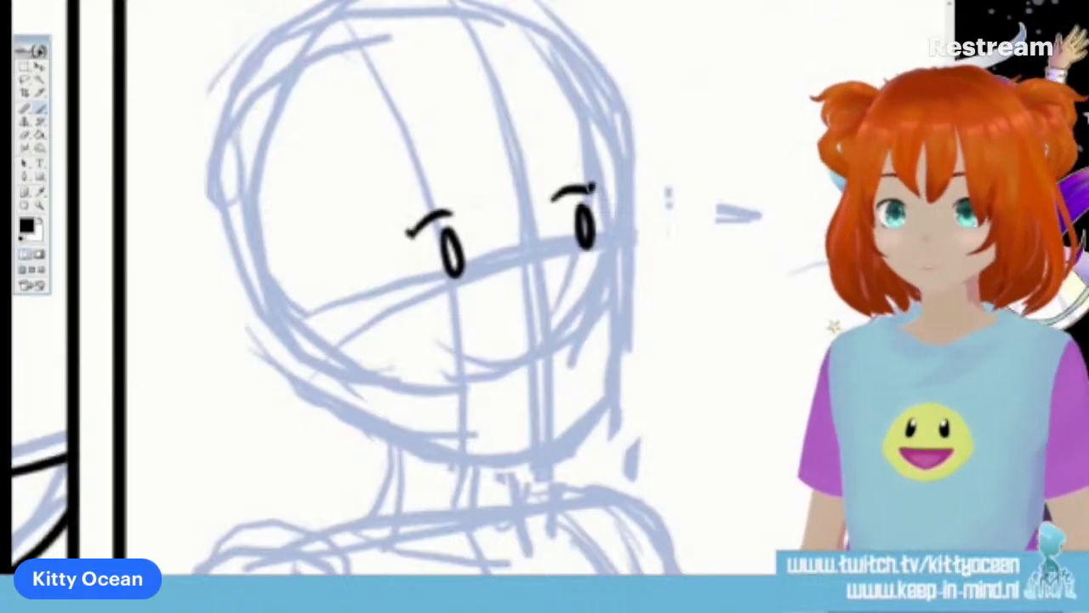
scroll(460, 290, "left", 15)
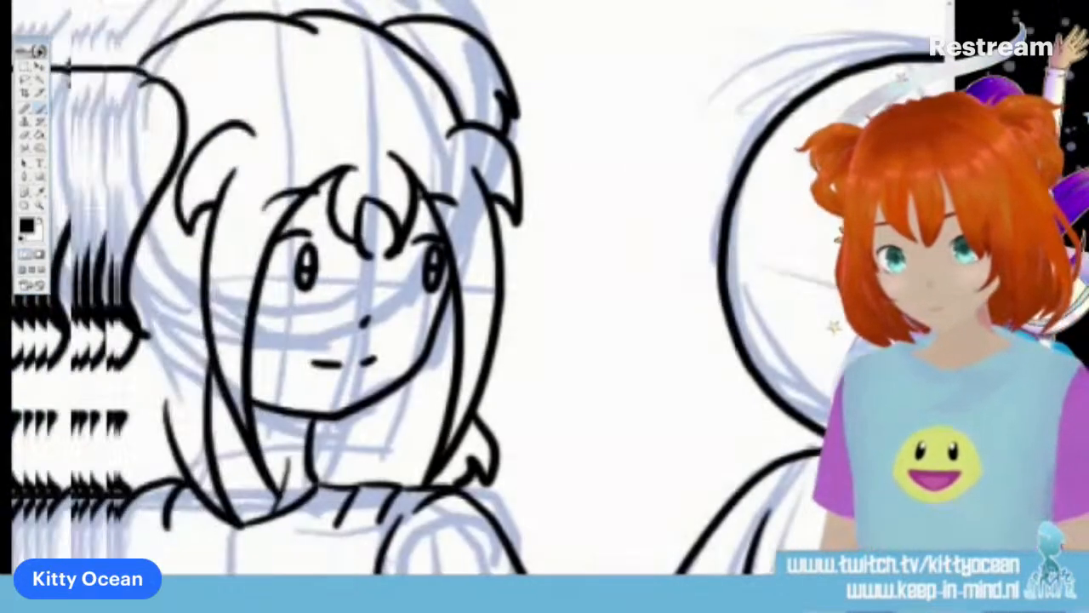
scroll(460, 290, "right", 12)
scroll(460, 290, "right", 6)
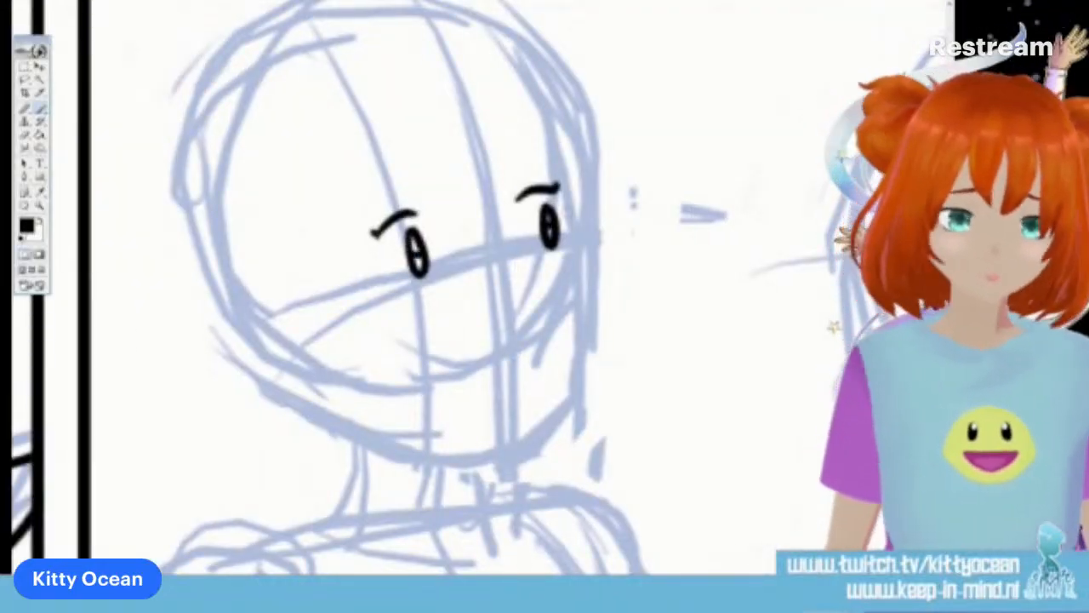
Ink the first character's small nose, round open mouth, cheek and jawline in the second panel
left_click_drag(507, 313, 499, 327)
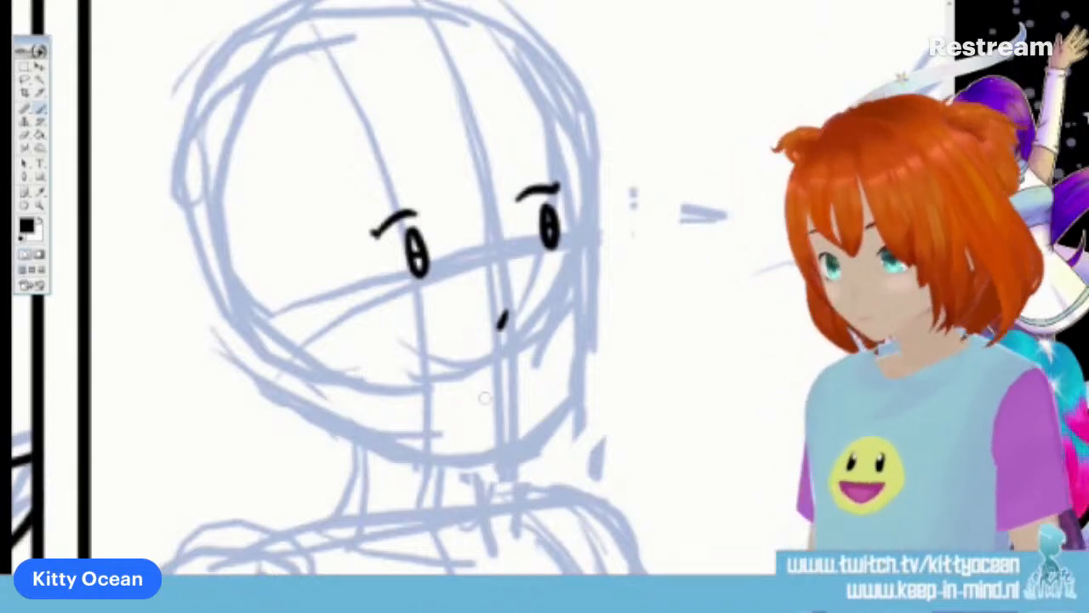
left_click_drag(501, 378, 497, 381)
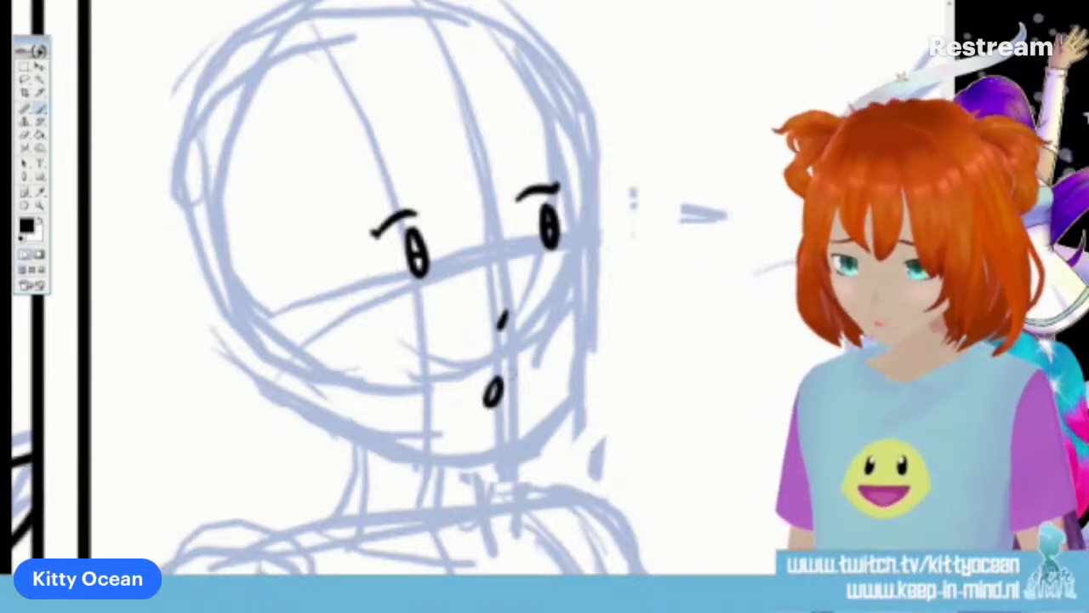
mouse_move(579, 228)
left_mouse_down()
mouse_move(577, 334)
mouse_move(516, 422)
mouse_move(487, 439)
left_mouse_up()
mouse_move(332, 397)
left_mouse_down()
mouse_move(449, 438)
mouse_move(494, 439)
left_mouse_up()
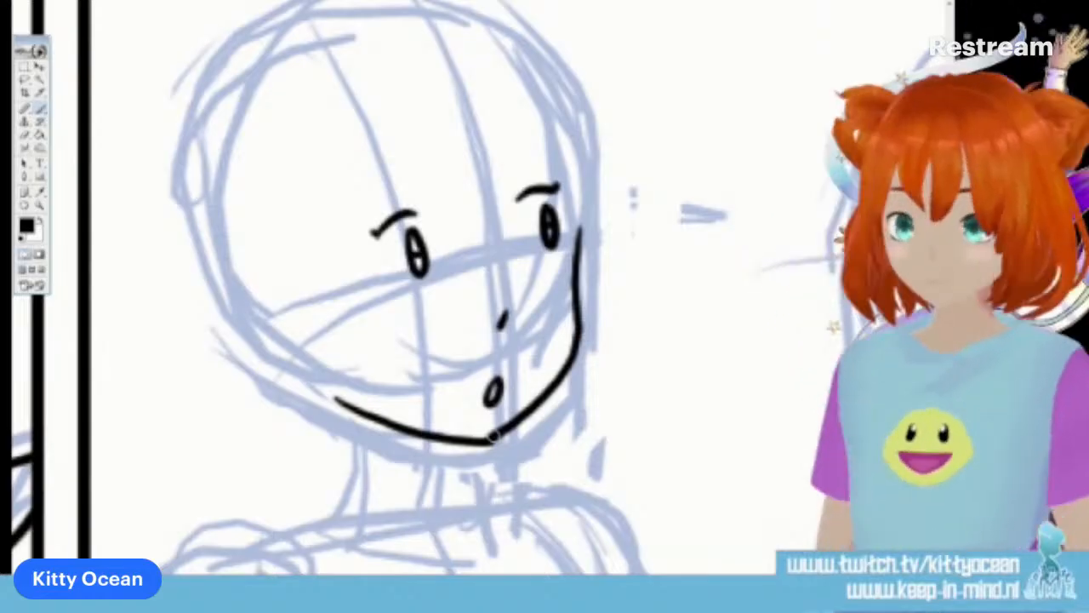
Ink the first character's pointed bangs across the forehead and the long strand framing the near side of the face
scroll(492, 438, "up", 3)
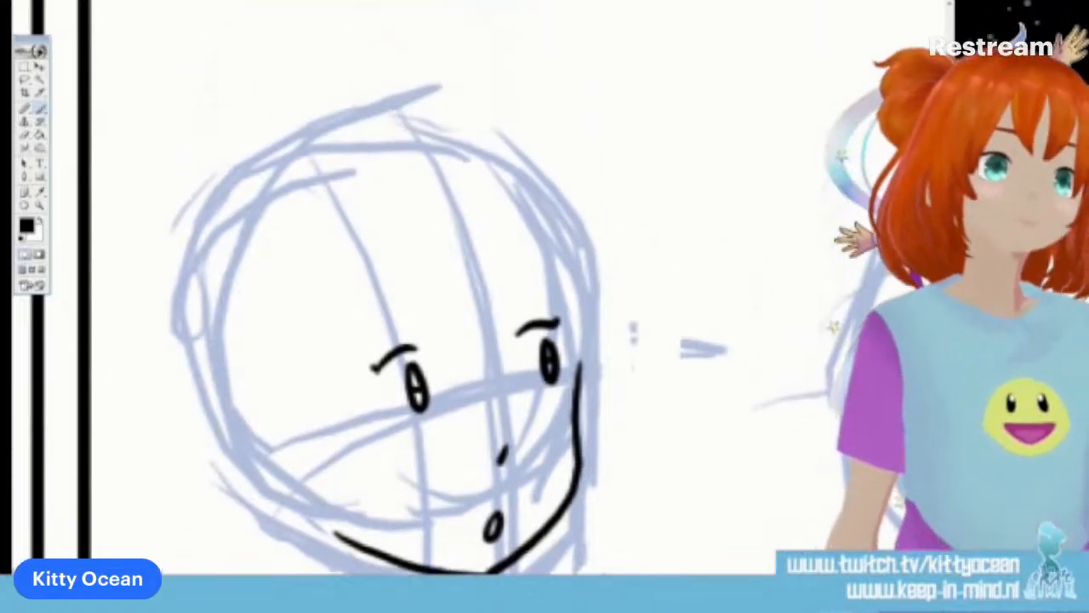
left_click_drag(449, 279, 467, 379)
mouse_move(478, 318)
left_mouse_down()
mouse_move(465, 348)
mouse_move(483, 387)
left_mouse_up()
left_click_drag(475, 318, 497, 383)
left_click_drag(498, 282, 498, 380)
left_click_drag(339, 347, 387, 305)
left_click_drag(538, 277, 581, 282)
left_click_drag(447, 281, 361, 573)
mouse_move(299, 312)
left_mouse_down()
mouse_move(291, 504)
mouse_move(322, 572)
left_mouse_up()
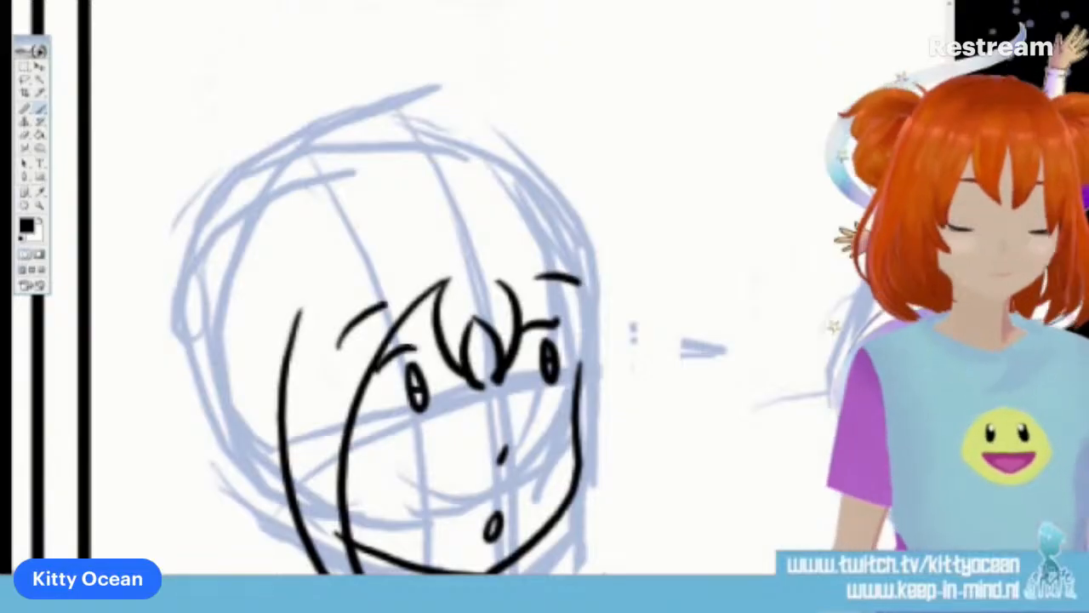
Ink the long strand on the far side of the face, redrawing its first stroke, and curled tufts above both strands
scroll(615, 264, "down", 4)
scroll(615, 265, "up", 1)
mouse_move(504, 202)
left_mouse_down()
mouse_move(577, 314)
mouse_move(552, 572)
left_mouse_up()
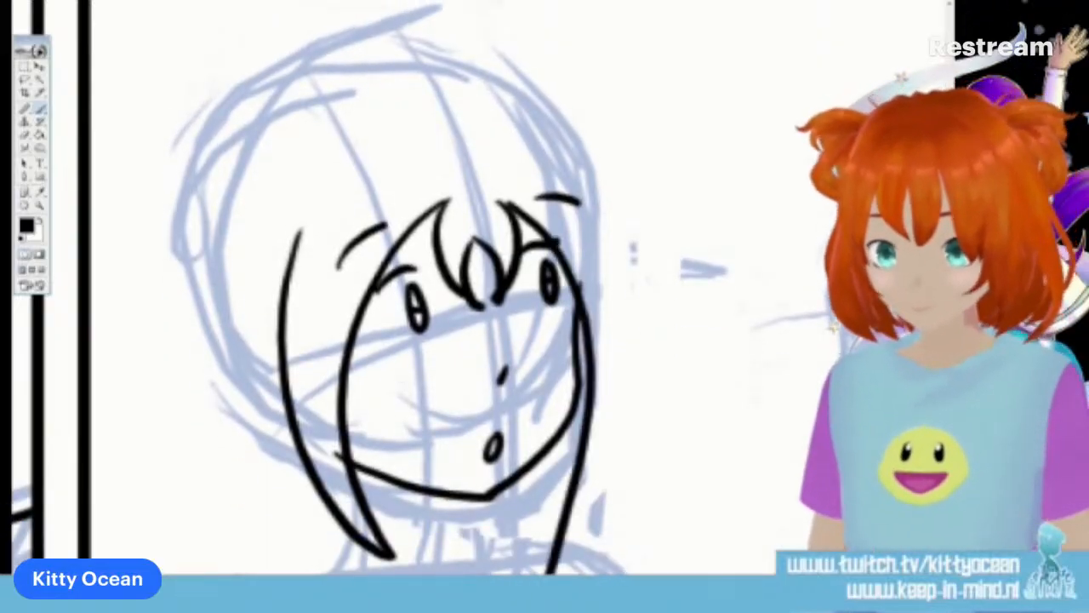
key("ctrl+z")
mouse_move(500, 202)
left_mouse_down()
mouse_move(557, 251)
mouse_move(564, 521)
left_mouse_up()
mouse_move(569, 173)
left_mouse_down()
mouse_move(623, 277)
mouse_move(617, 419)
mouse_move(563, 515)
left_mouse_up()
left_click_drag(315, 203, 288, 275)
mouse_move(544, 160)
left_mouse_down()
mouse_move(594, 146)
mouse_move(597, 200)
left_mouse_up()
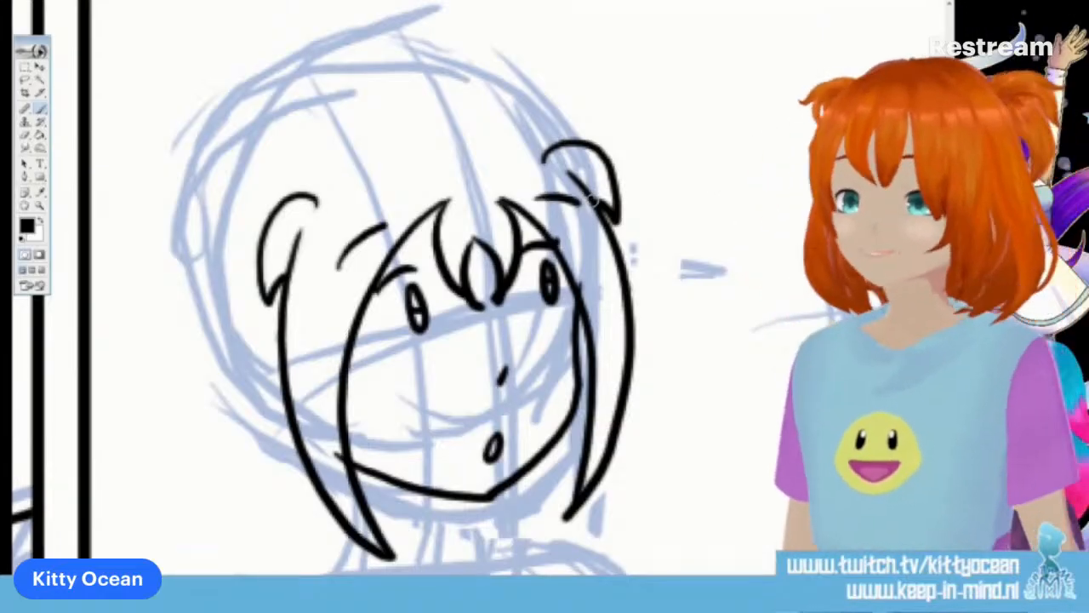
Ink the near hair bun with its hanging pointed strands, and the crown of the head with the far bun
left_click_drag(213, 182, 265, 223)
left_click_drag(221, 193, 162, 330)
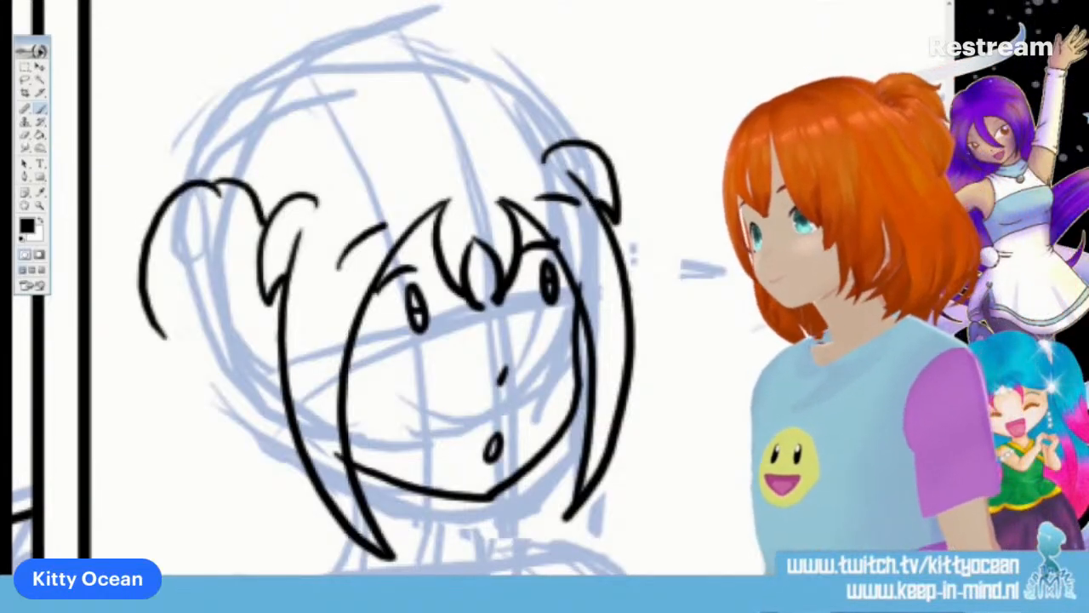
left_click_drag(185, 261, 215, 406)
mouse_move(268, 294)
left_mouse_down()
mouse_move(235, 371)
mouse_move(234, 435)
left_mouse_up()
left_click_drag(205, 357, 255, 458)
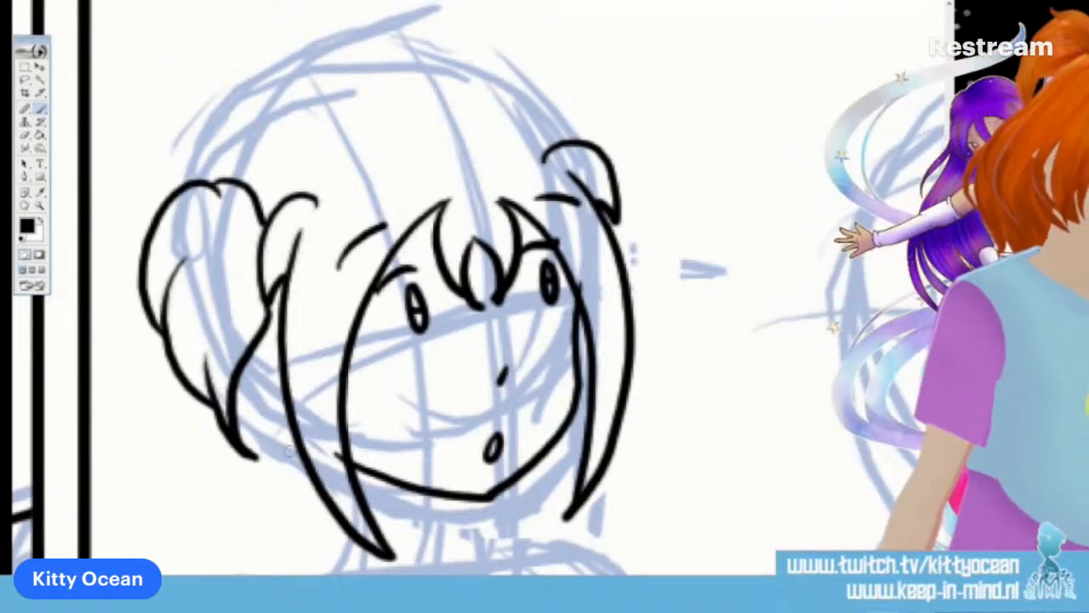
mouse_move(217, 181)
left_mouse_down()
mouse_move(249, 134)
mouse_move(387, 89)
mouse_move(445, 86)
mouse_move(500, 102)
mouse_move(562, 146)
left_mouse_up()
mouse_move(501, 95)
left_mouse_down()
mouse_move(609, 109)
mouse_move(634, 155)
mouse_move(611, 214)
left_mouse_up()
Ink the loose hair falling behind the neck and onto the shoulders on both sides of the face
scroll(383, 290, "down", 4)
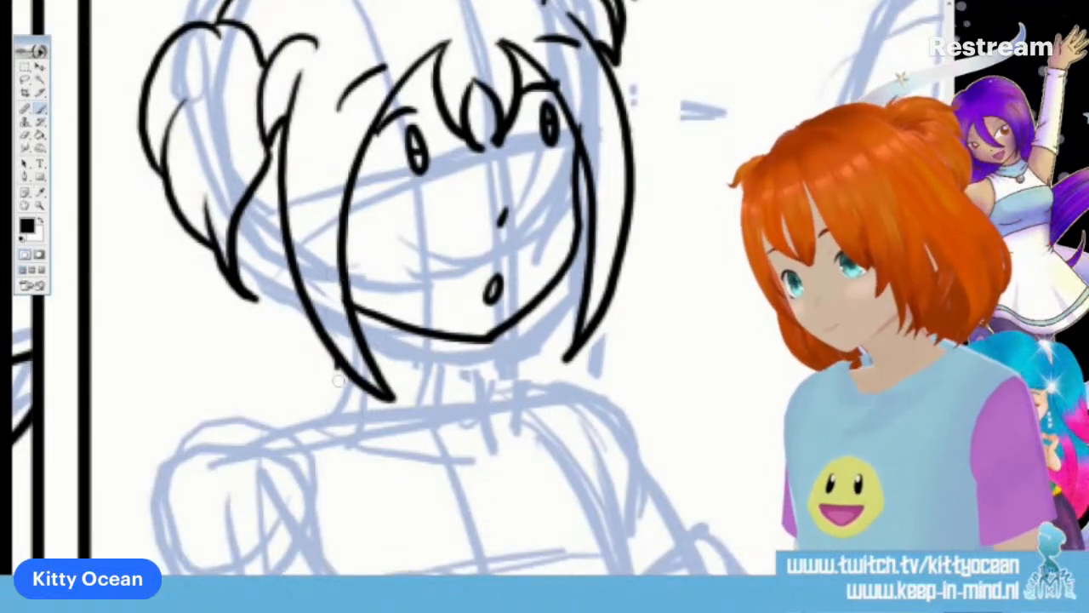
left_click_drag(338, 381, 385, 459)
left_click_drag(298, 366, 370, 433)
mouse_move(225, 289)
left_mouse_down()
mouse_move(193, 415)
mouse_move(163, 415)
mouse_move(183, 444)
left_mouse_up()
left_click_drag(201, 399, 189, 430)
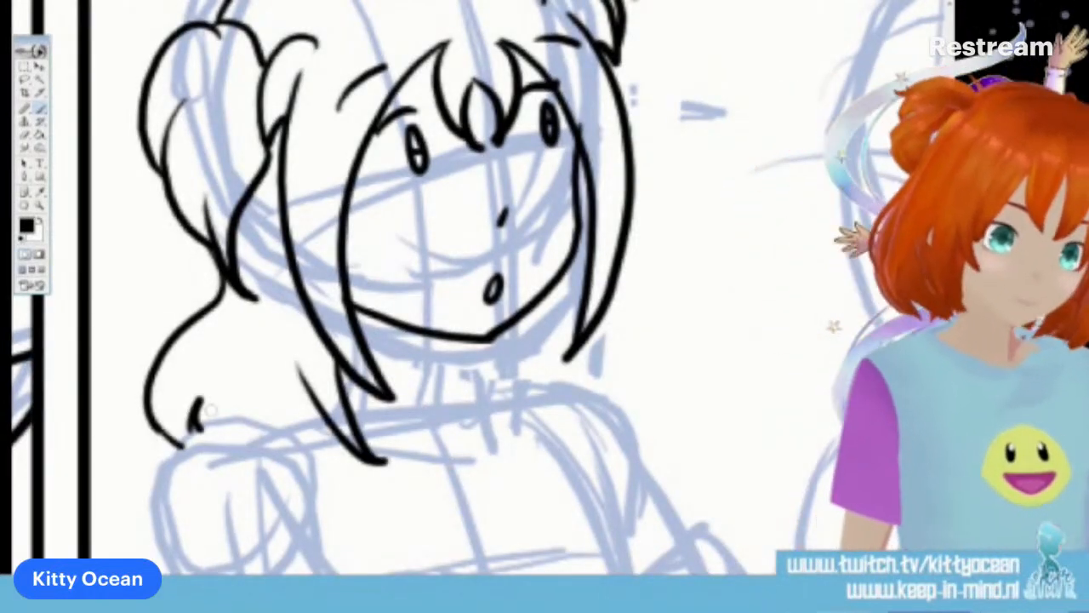
mouse_move(617, 288)
left_mouse_down()
mouse_move(636, 350)
mouse_move(612, 345)
mouse_move(587, 395)
left_mouse_up()
Ink the neck and the shirt's curved neckline, with the near shoulder line and the shirt's far seam
scroll(426, 290, "down", 2)
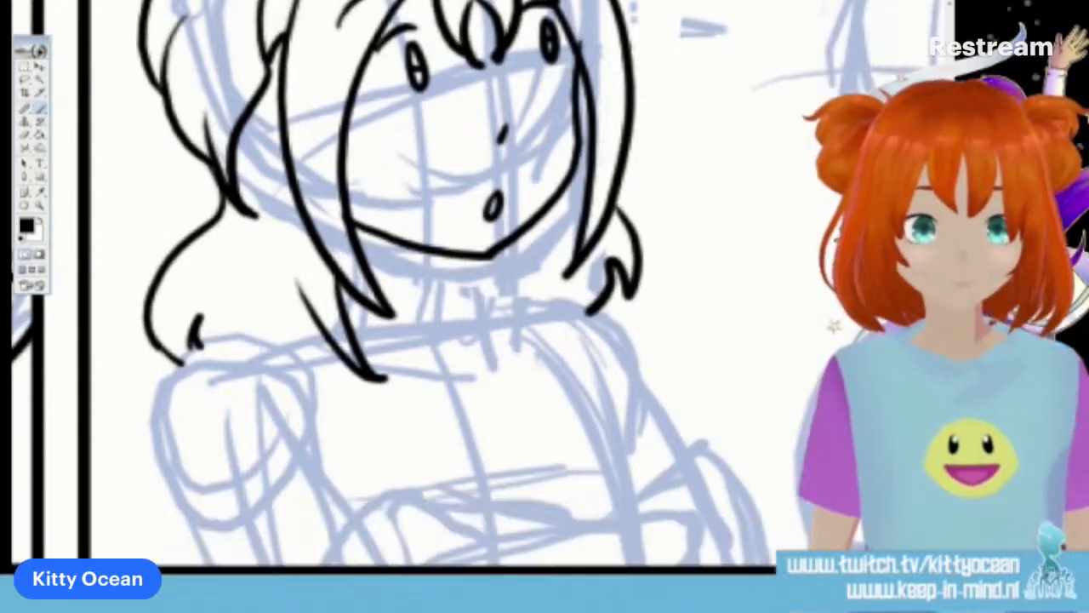
left_click_drag(461, 260, 490, 324)
mouse_move(350, 340)
left_mouse_down()
mouse_move(415, 364)
mouse_move(495, 322)
mouse_move(522, 344)
mouse_move(520, 326)
mouse_move(611, 460)
mouse_move(620, 495)
left_mouse_up()
mouse_move(327, 327)
left_mouse_down()
mouse_move(176, 375)
mouse_move(132, 485)
left_mouse_up()
left_click_drag(247, 359, 276, 383)
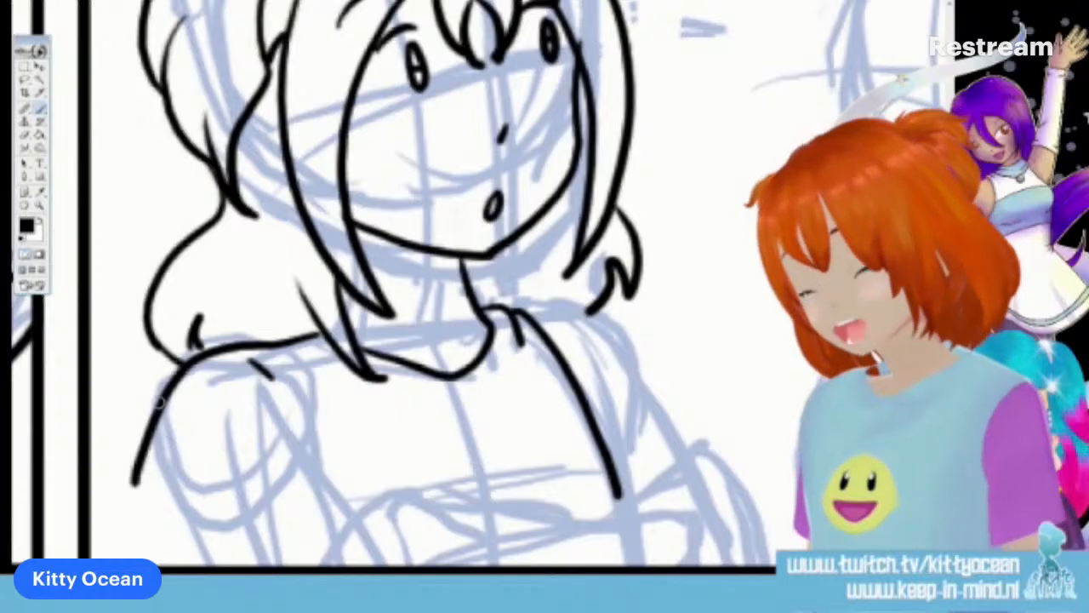
Ink the near sleeve of the shirt down to the panel border, with fold lines at the elbow and shoulder
left_click_drag(159, 404, 167, 570)
left_click_drag(309, 567, 361, 513)
left_click_drag(265, 394, 359, 527)
left_click_drag(316, 507, 295, 540)
mouse_move(134, 464)
left_mouse_down()
mouse_move(131, 500)
mouse_move(151, 404)
mouse_move(160, 513)
left_mouse_up()
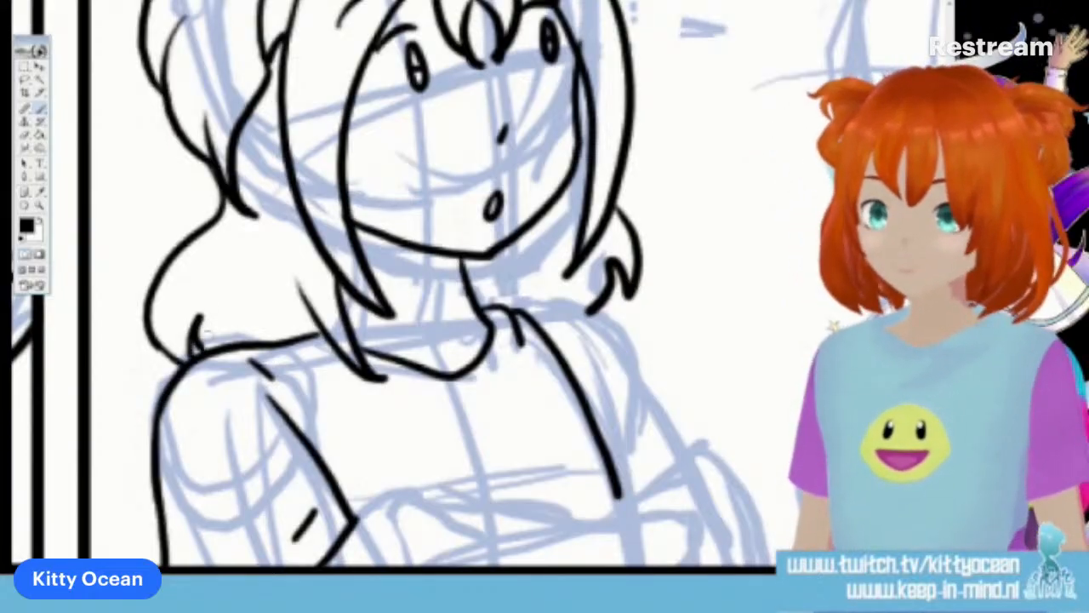
mouse_move(257, 348)
left_mouse_down()
mouse_move(282, 411)
mouse_move(310, 375)
left_mouse_up()
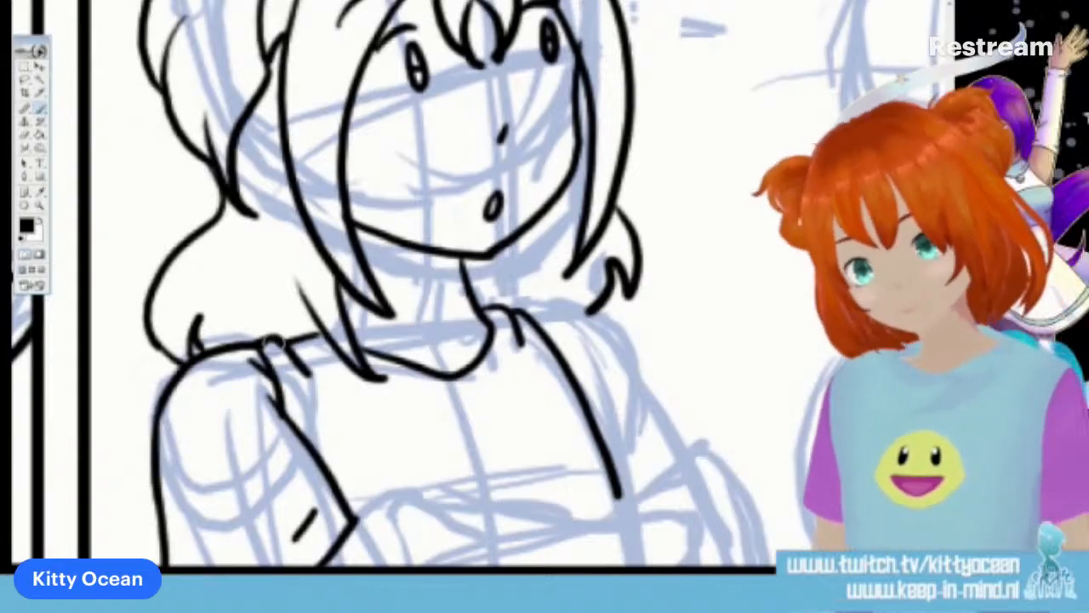
Ink the first character's crossed forearms with the far sleeve, and a round smiley on the chest just above them
mouse_move(481, 561)
left_mouse_down()
mouse_move(540, 542)
mouse_move(646, 476)
mouse_move(708, 469)
mouse_move(745, 515)
mouse_move(751, 566)
left_mouse_up()
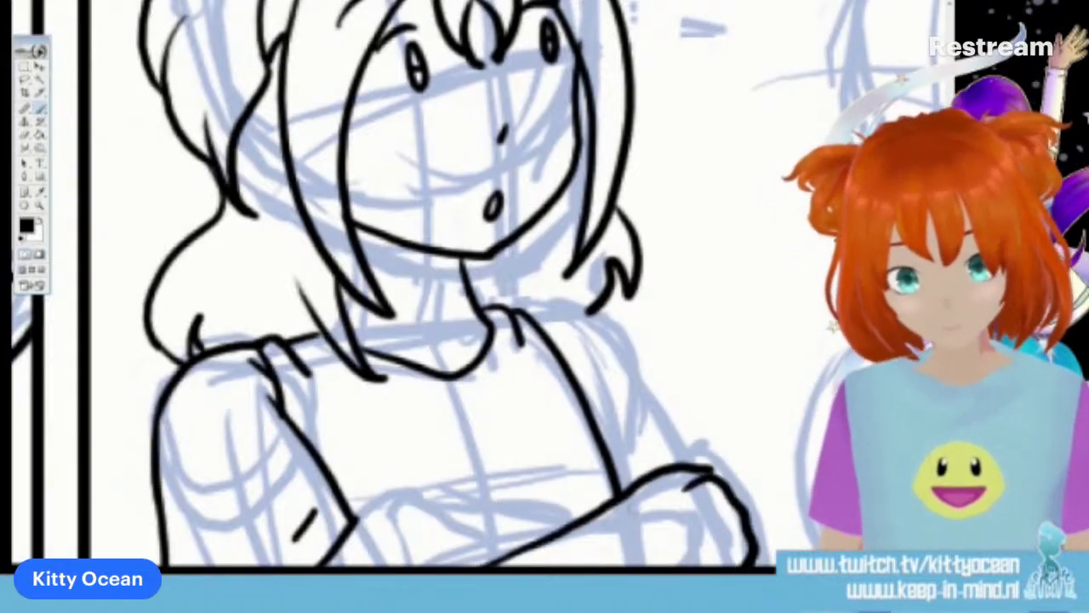
mouse_move(579, 516)
left_mouse_down()
mouse_move(396, 508)
mouse_move(370, 563)
mouse_move(340, 566)
left_mouse_up()
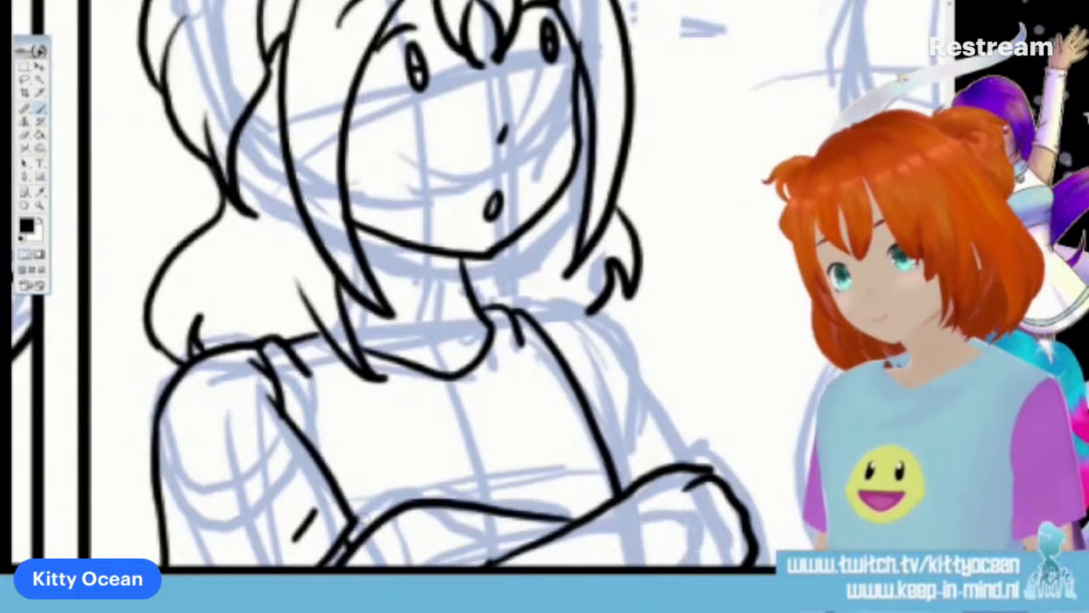
mouse_move(516, 312)
left_mouse_down()
mouse_move(582, 320)
mouse_move(694, 460)
mouse_move(571, 350)
mouse_move(564, 324)
mouse_move(639, 465)
mouse_move(672, 443)
left_mouse_up()
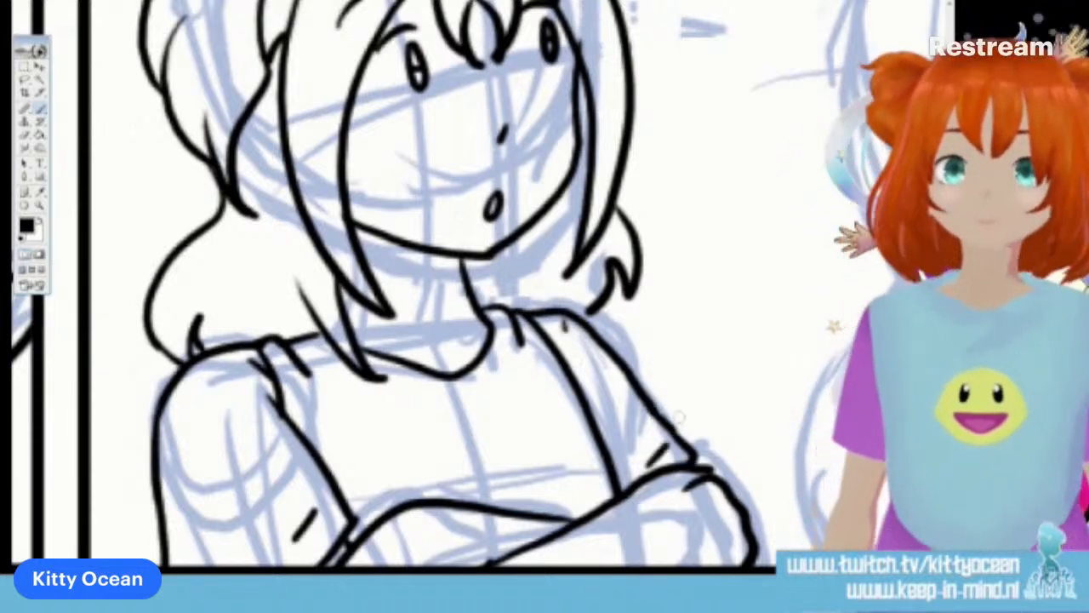
mouse_move(504, 429)
left_mouse_down()
mouse_move(456, 464)
mouse_move(460, 499)
mouse_move(504, 427)
mouse_move(540, 460)
mouse_move(540, 492)
mouse_move(524, 512)
left_mouse_up()
left_click_drag(485, 447, 505, 450)
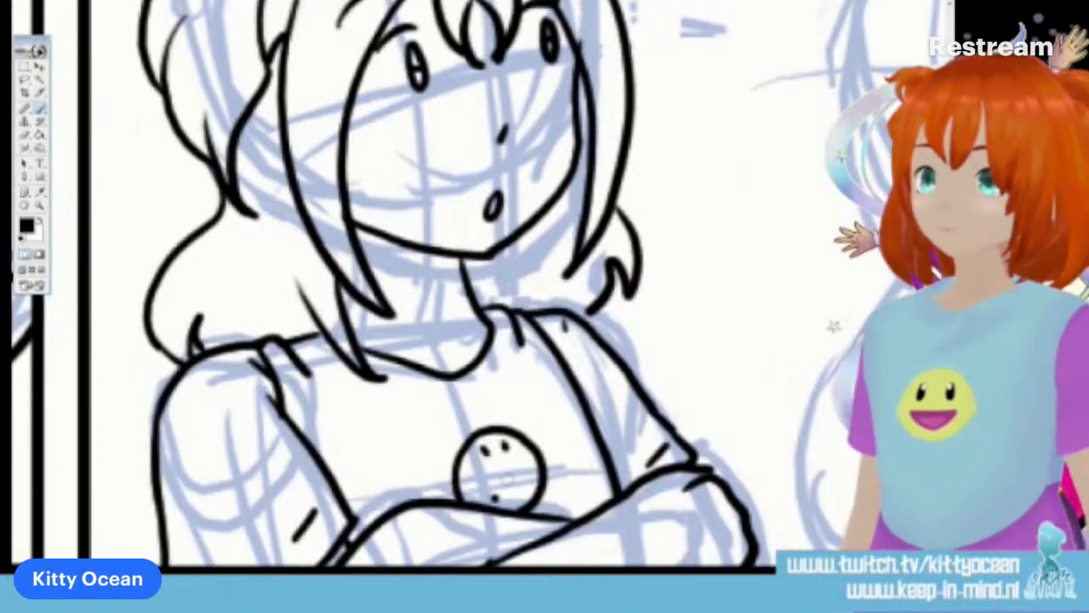
Ink the second character's short eye strokes and curved eyebrows in the second panel, redrawing the eye farther from the first character
scroll(508, 480, "right", 6)
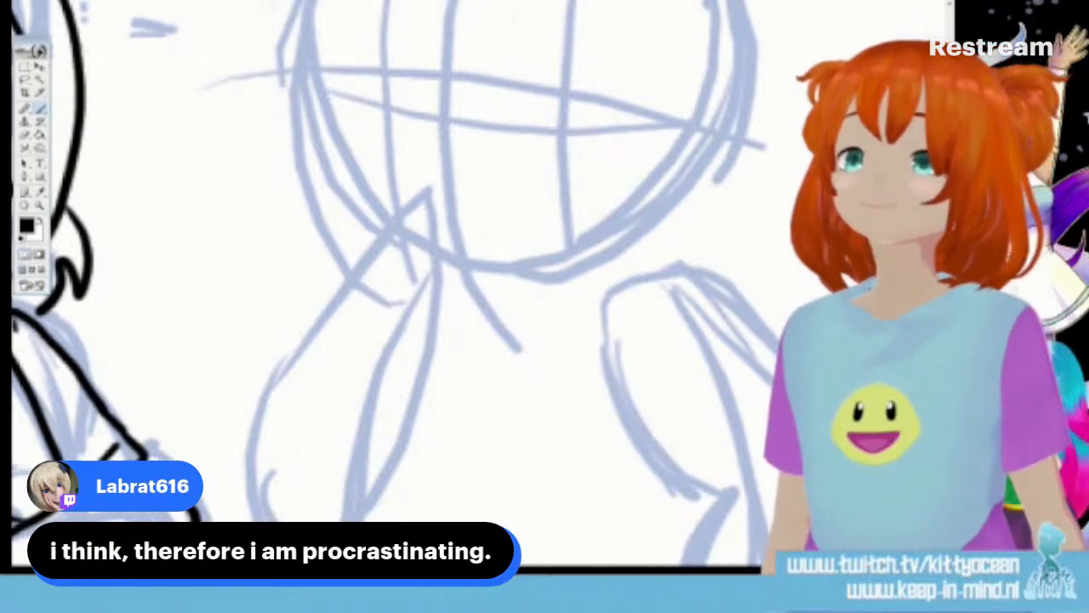
scroll(477, 290, "up", 5)
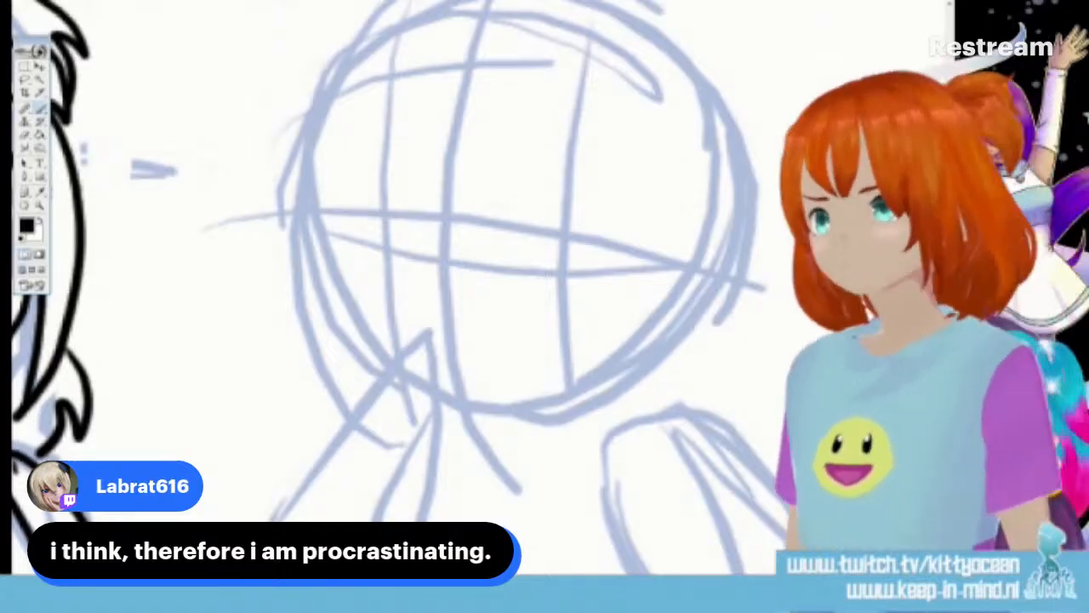
left_click_drag(390, 162, 384, 206)
left_click_drag(539, 186, 534, 213)
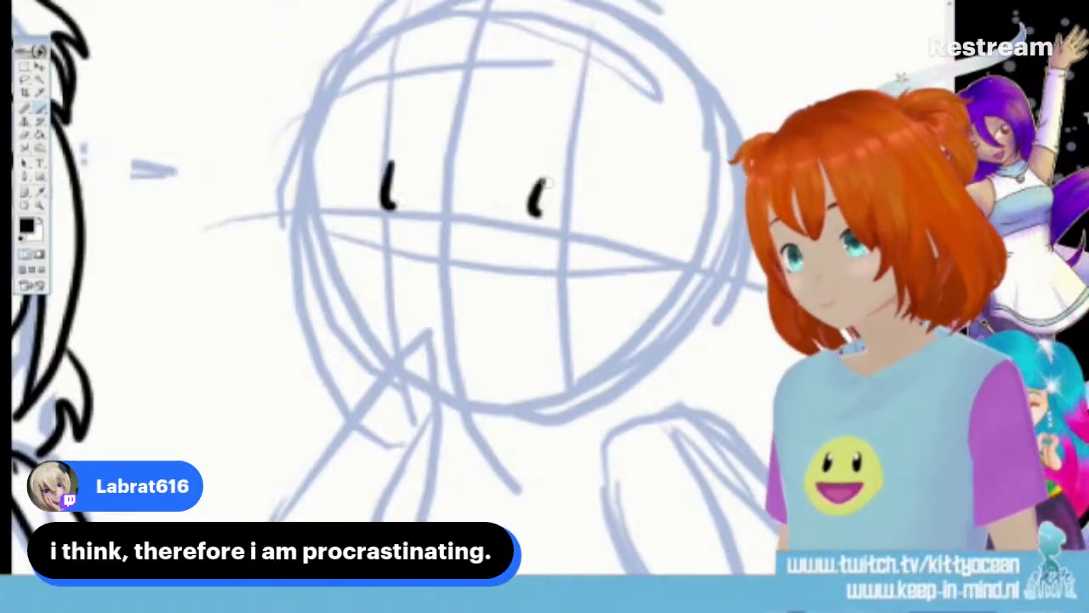
left_click_drag(540, 134, 582, 146)
left_click_drag(381, 147, 407, 132)
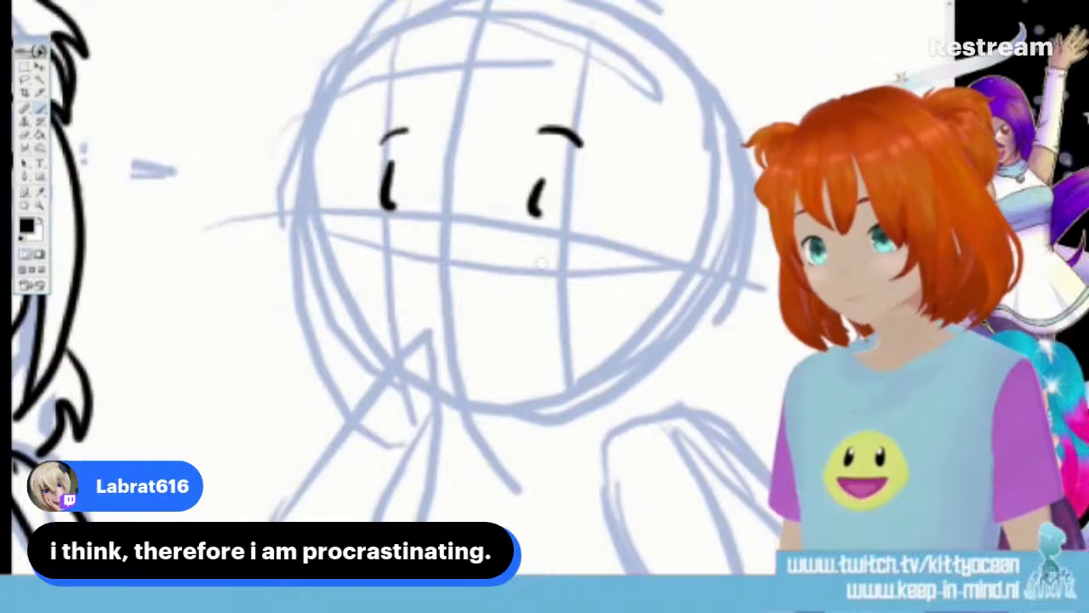
key("ctrl+z")
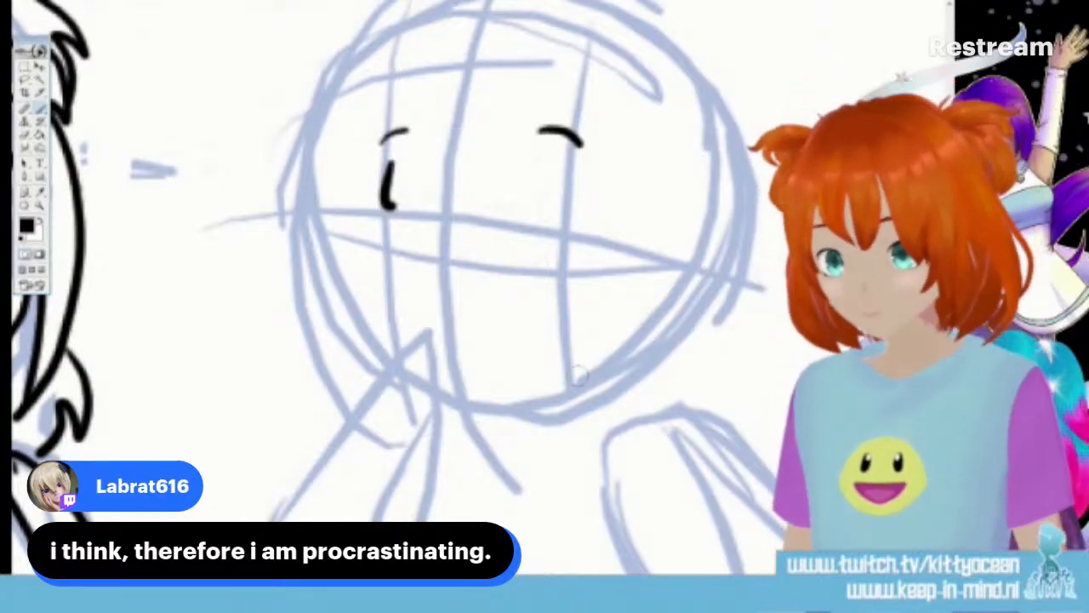
left_click_drag(545, 179, 537, 225)
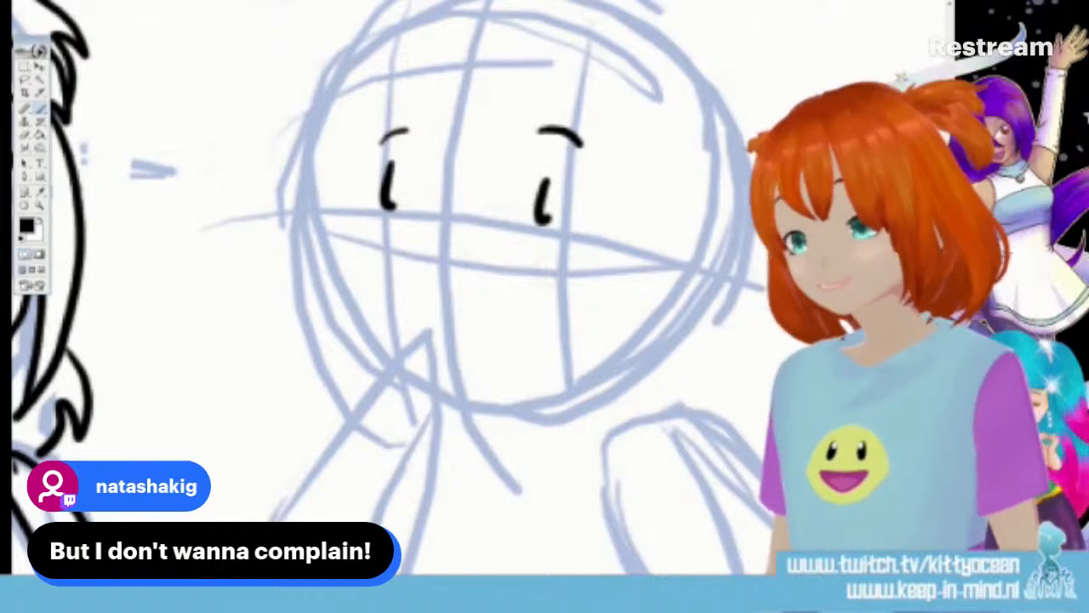
Ink the second character's small oval mouth and round head outline in the second panel, leaving a gap at the chin for the hand
left_click_drag(441, 279, 439, 283)
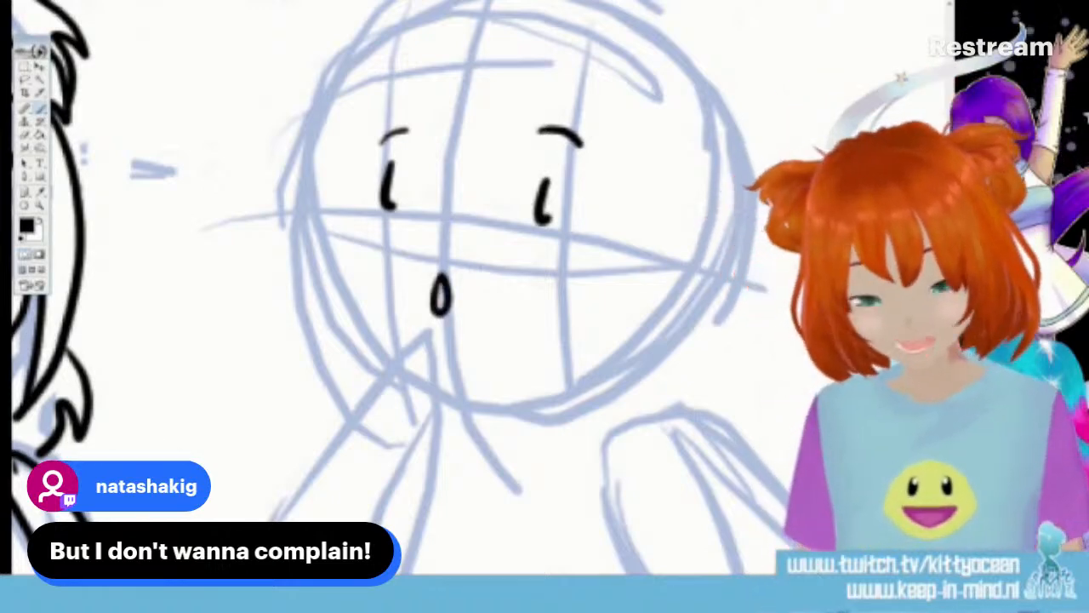
scroll(727, 382, "up", 1)
mouse_move(483, 455)
left_mouse_down()
mouse_move(576, 451)
mouse_move(647, 417)
mouse_move(691, 362)
mouse_move(717, 291)
mouse_move(716, 228)
mouse_move(696, 166)
mouse_move(601, 81)
mouse_move(527, 60)
mouse_move(443, 68)
mouse_move(372, 117)
mouse_move(324, 198)
mouse_move(315, 289)
mouse_move(341, 362)
mouse_move(387, 413)
left_mouse_up()
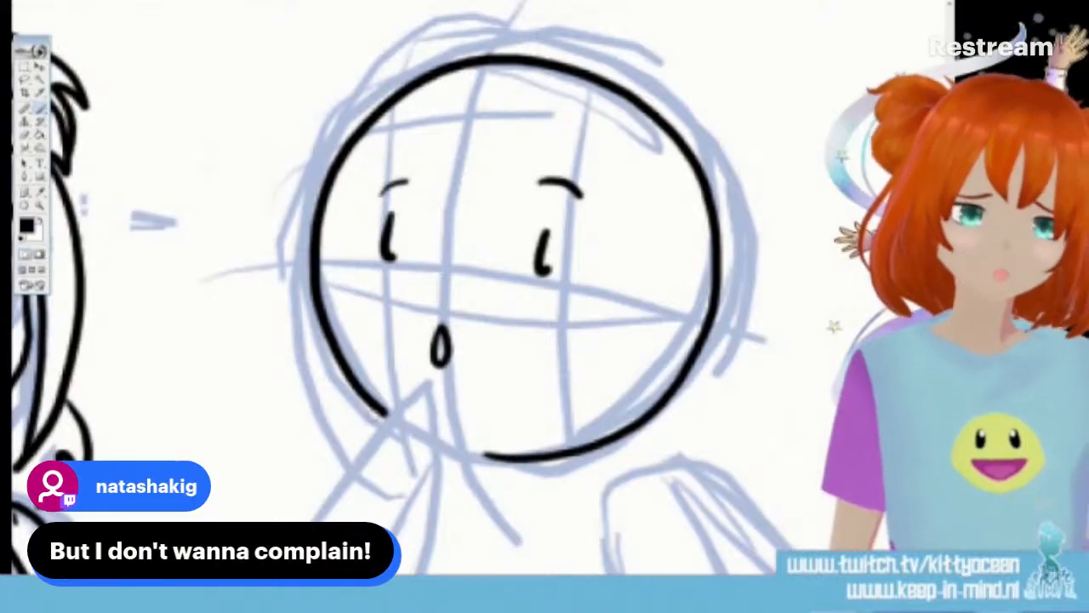
Ink the second character's raised forearm tapering to the chin, the sloping far shoulder, the other arm's inner edge and the torso lines to the panel border
scroll(481, 289, "down", 3)
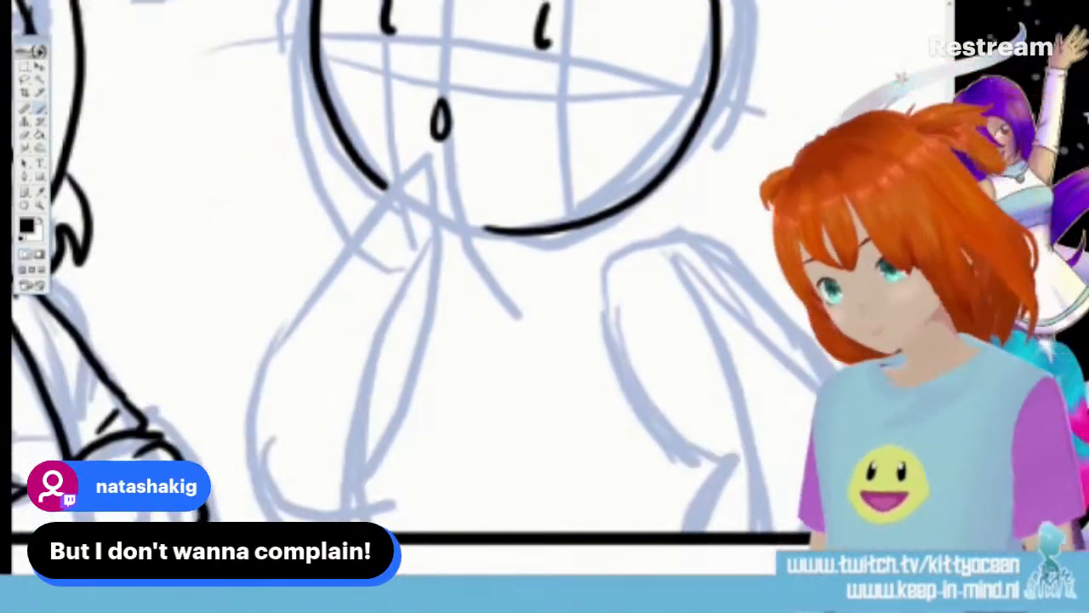
mouse_move(418, 167)
left_mouse_down()
mouse_move(276, 332)
mouse_move(258, 477)
mouse_move(341, 506)
mouse_move(396, 412)
mouse_move(438, 220)
mouse_move(415, 174)
left_mouse_up()
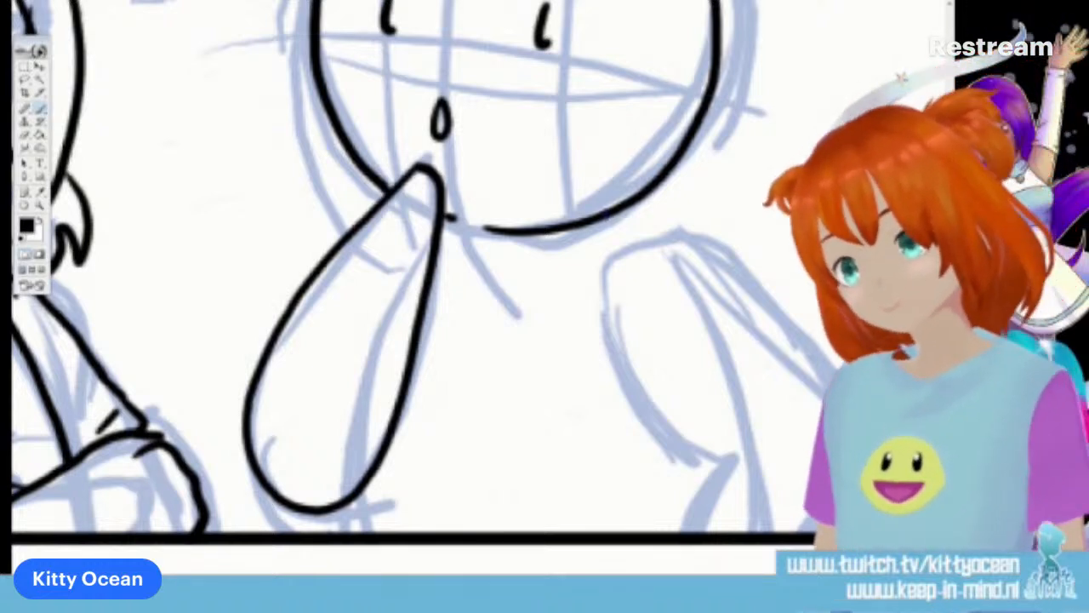
mouse_move(604, 213)
left_mouse_down()
mouse_move(659, 215)
mouse_move(830, 362)
left_mouse_up()
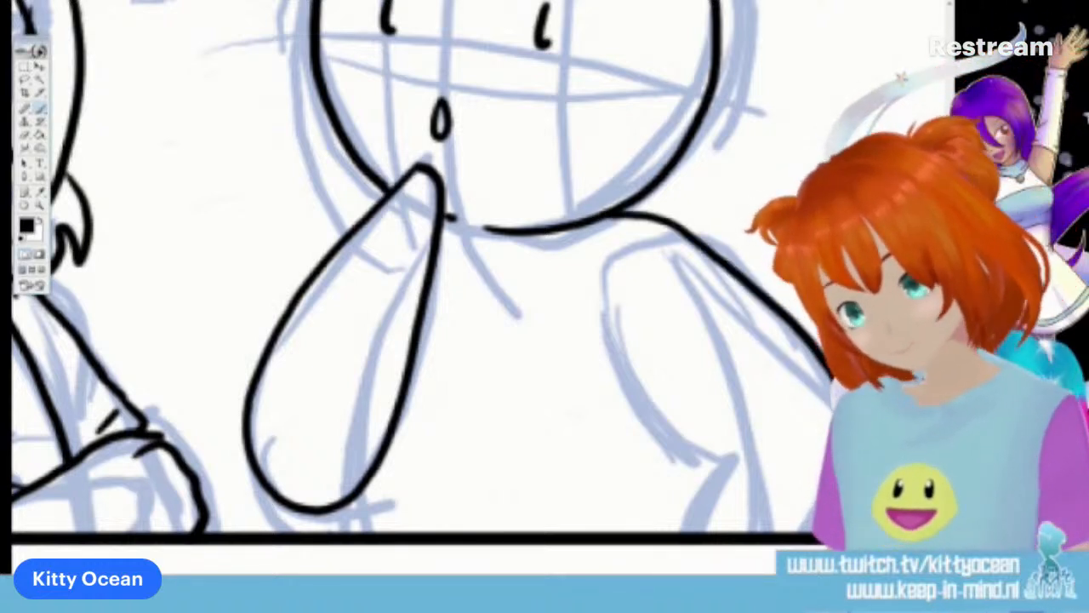
mouse_move(628, 244)
left_mouse_down()
mouse_move(640, 387)
mouse_move(725, 460)
mouse_move(667, 530)
left_mouse_up()
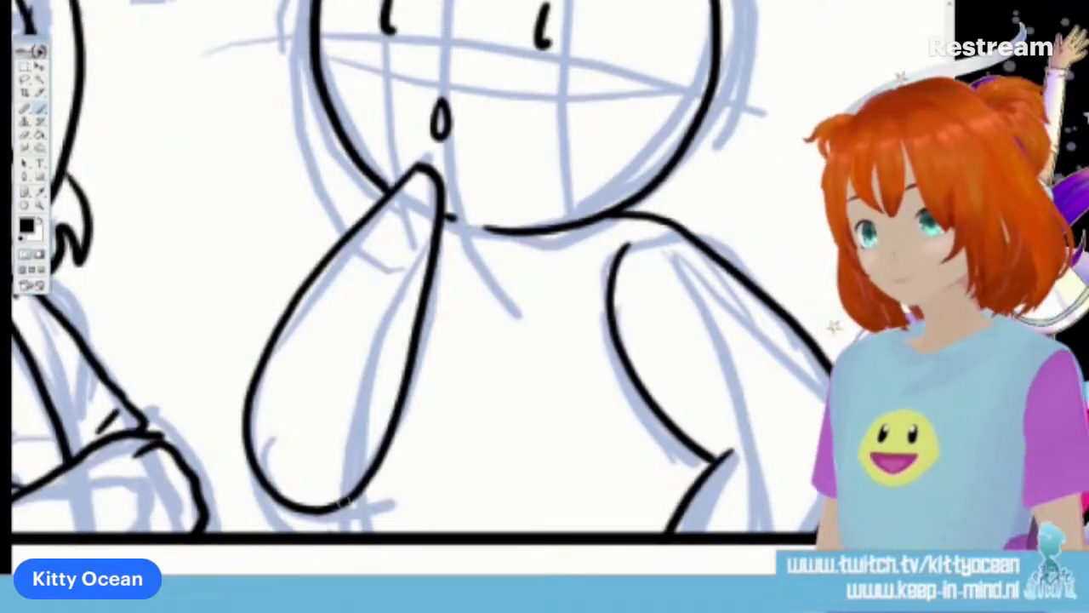
left_click_drag(345, 502, 349, 535)
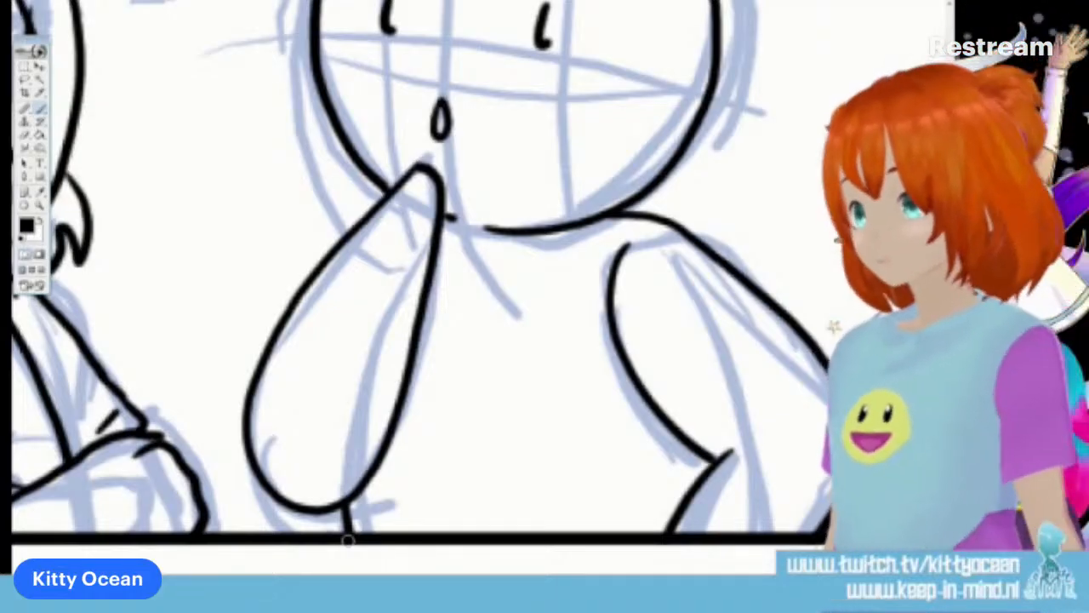
left_click_drag(351, 574, 582, 573)
scroll(460, 287, "up", 5)
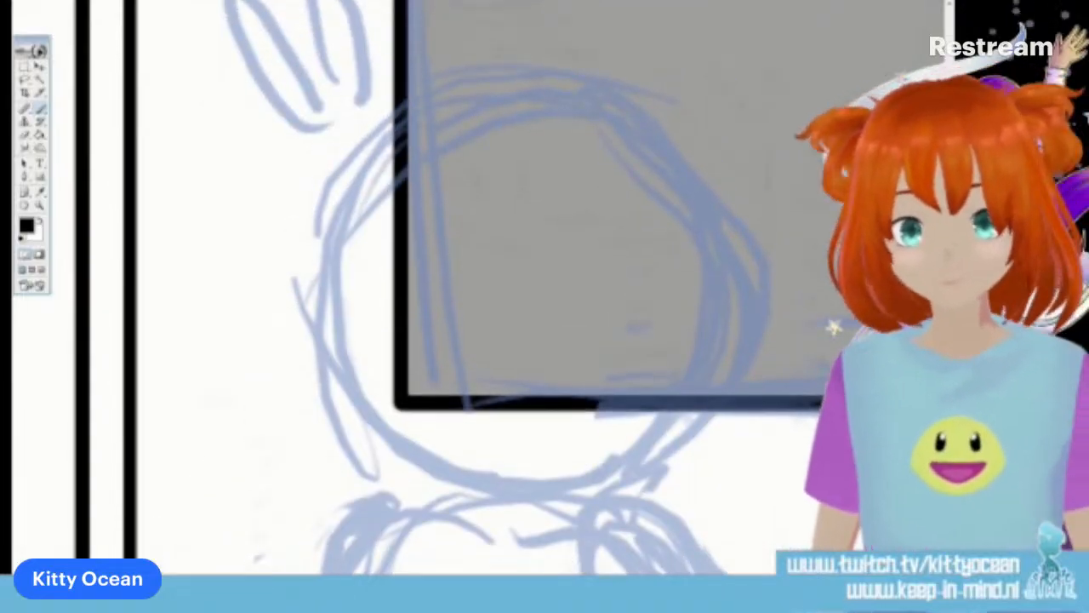
mouse_move(582, 494)
left_mouse_down()
mouse_move(644, 365)
mouse_move(690, 159)
mouse_move(442, 106)
mouse_move(328, 294)
mouse_move(472, 493)
left_mouse_up()
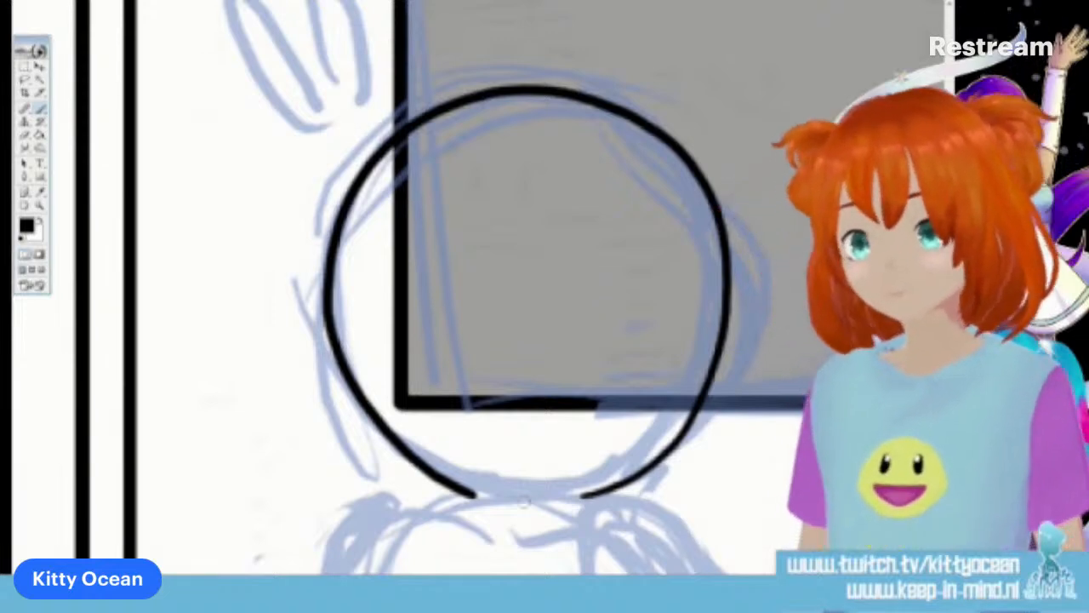
key("ctrl+minus")
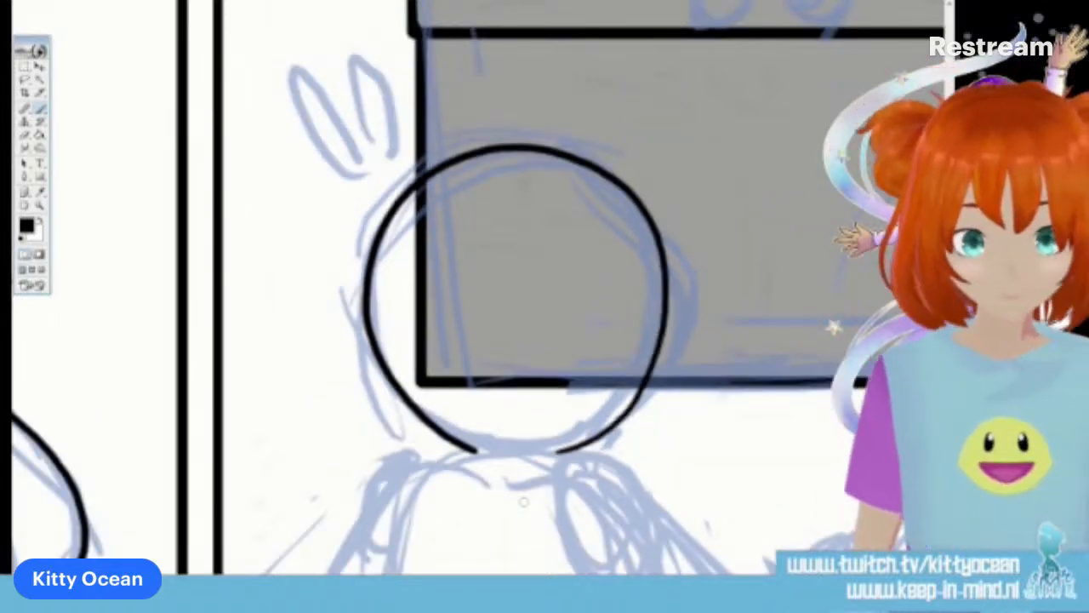
key("ctrl+z")
mouse_move(540, 455)
left_mouse_down()
mouse_move(589, 448)
mouse_move(646, 385)
mouse_move(667, 317)
mouse_move(659, 233)
mouse_move(606, 177)
mouse_move(502, 153)
mouse_move(403, 186)
mouse_move(355, 328)
mouse_move(489, 455)
left_mouse_up()
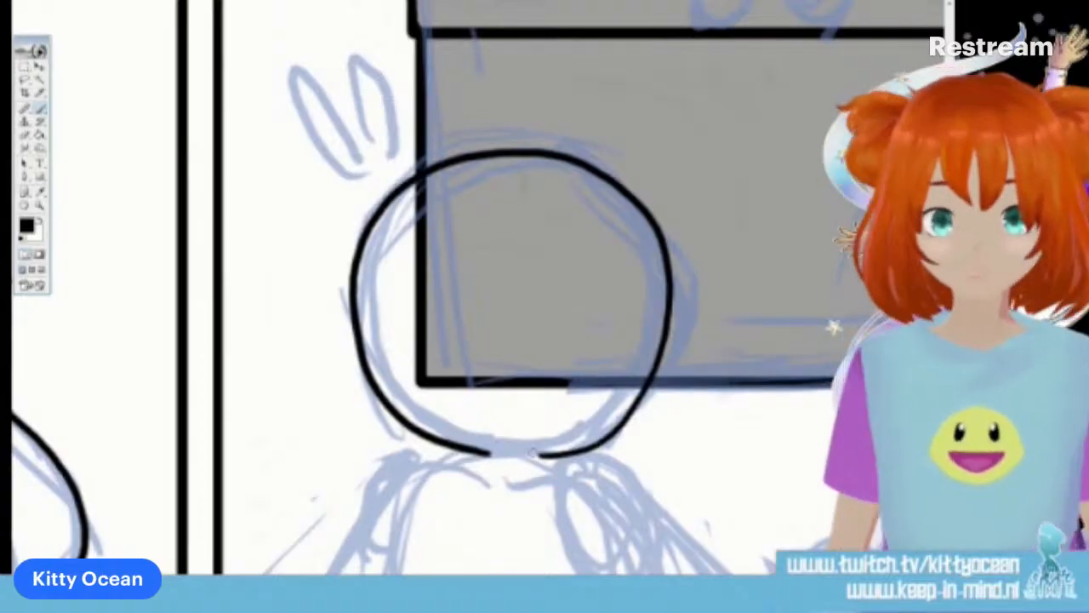
scroll(511, 289, "down", 3)
mouse_move(545, 372)
left_mouse_down()
mouse_move(600, 381)
mouse_move(675, 450)
mouse_move(723, 515)
left_mouse_up()
left_click_drag(545, 423, 596, 515)
left_click_drag(432, 364, 375, 515)
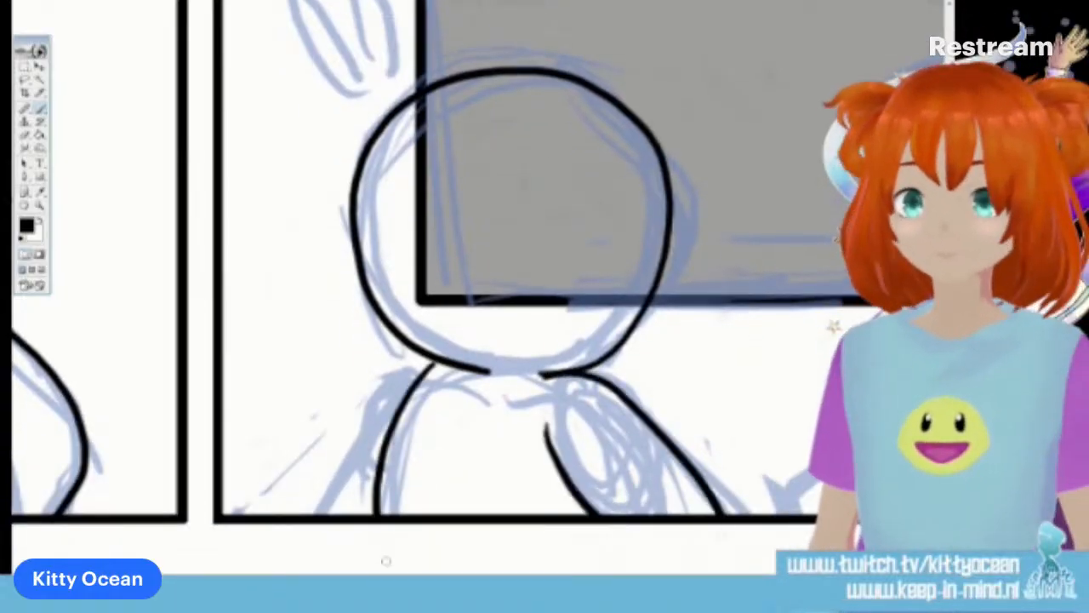
key("ctrl+z")
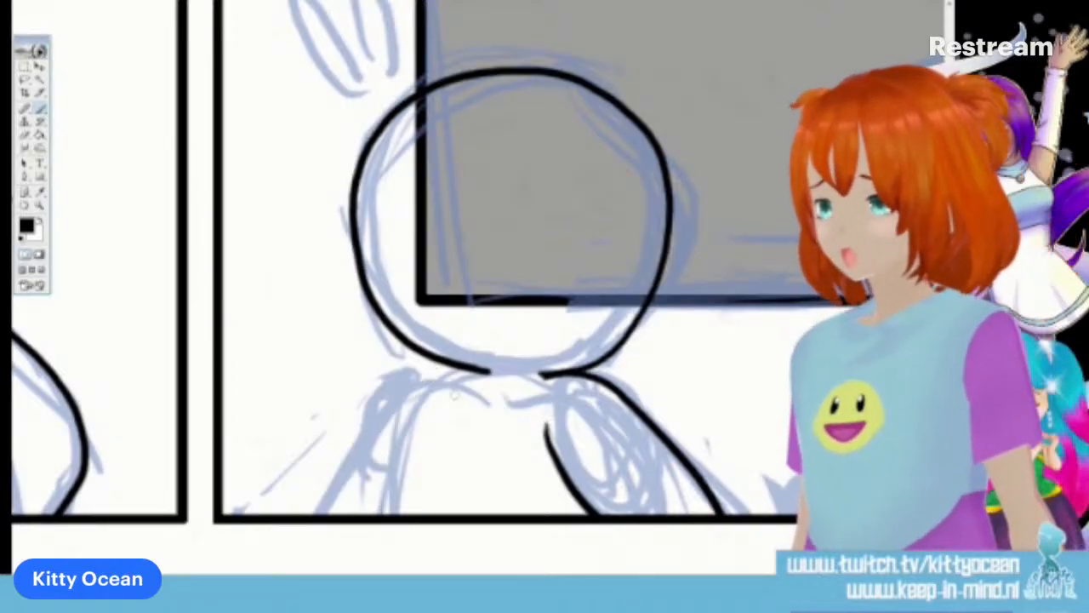
left_click_drag(476, 372, 375, 515)
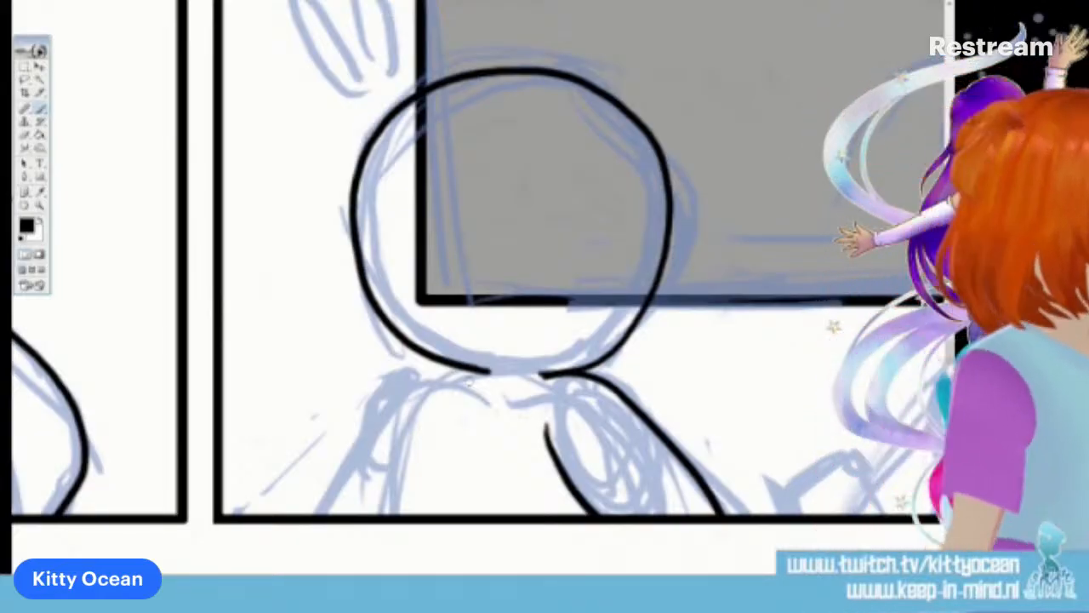
key("ctrl+z")
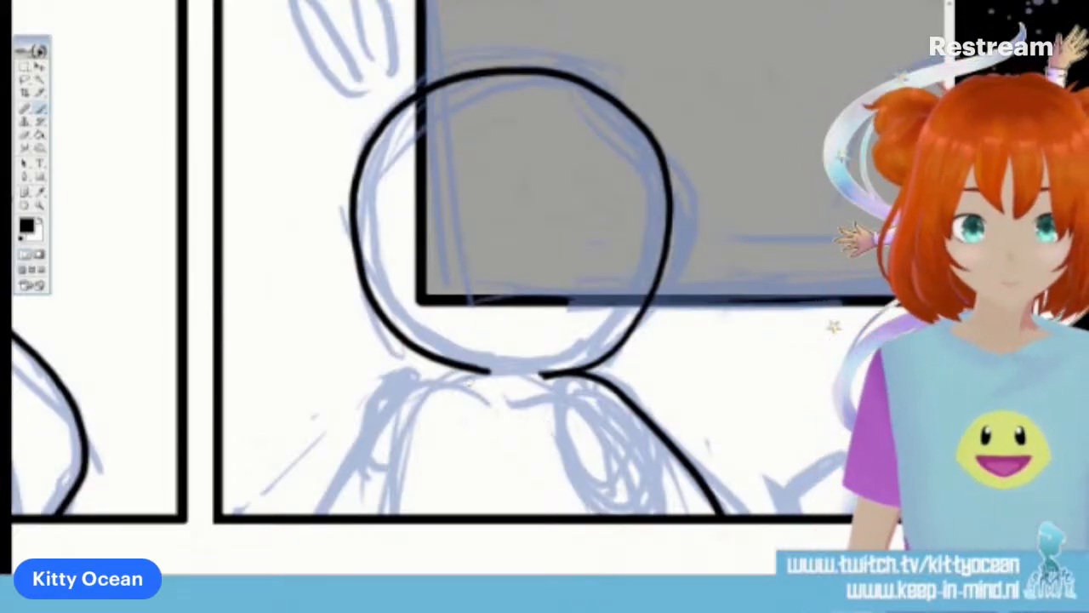
key("ctrl+z")
key("ctrl+z")
key("ctrl+z")
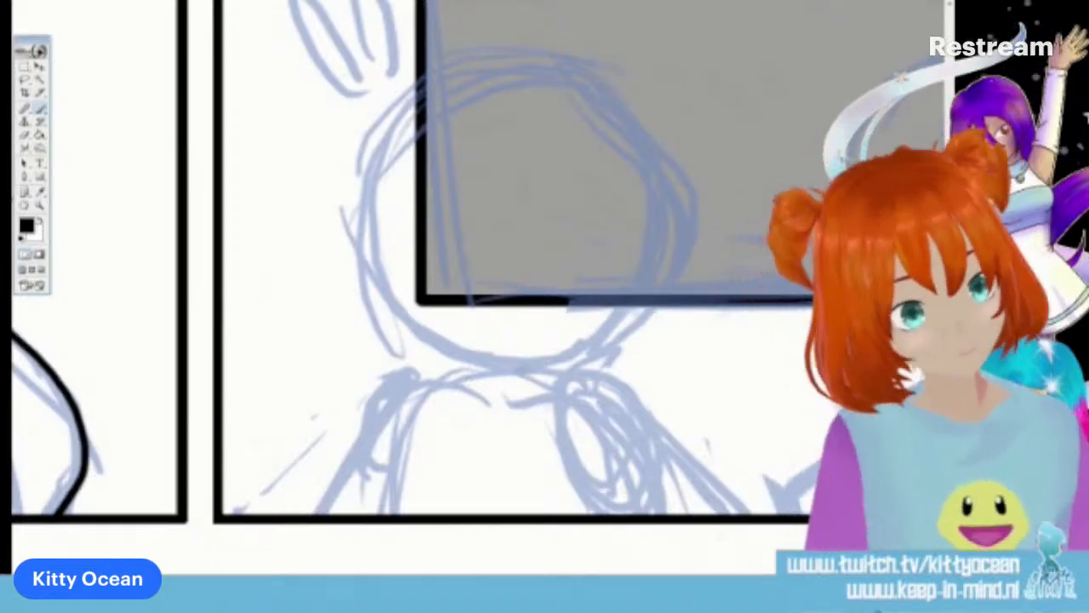
Ink the round-headed character's head outline over the bin in the third panel, smooth its curve, and add one torso side down to the border
mouse_move(521, 372)
left_mouse_down()
mouse_move(548, 371)
mouse_move(604, 343)
mouse_move(655, 266)
mouse_move(662, 226)
mouse_move(658, 183)
mouse_move(624, 119)
mouse_move(556, 82)
mouse_move(479, 87)
mouse_move(420, 119)
mouse_move(367, 202)
mouse_move(366, 258)
mouse_move(389, 315)
mouse_move(478, 375)
left_mouse_up()
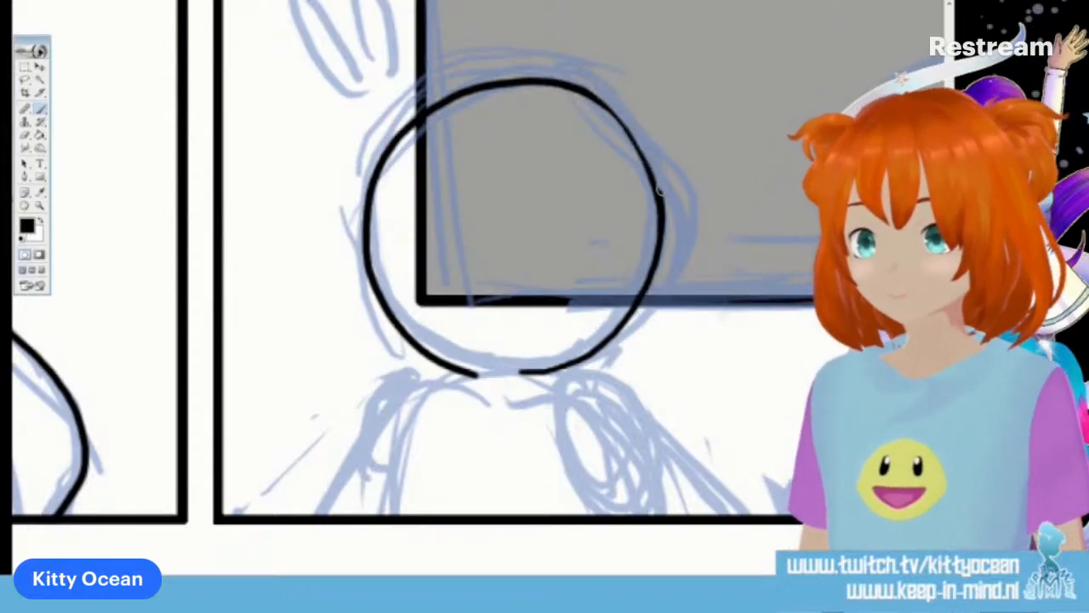
mouse_move(569, 86)
left_mouse_down()
mouse_move(641, 162)
mouse_move(657, 258)
left_mouse_up()
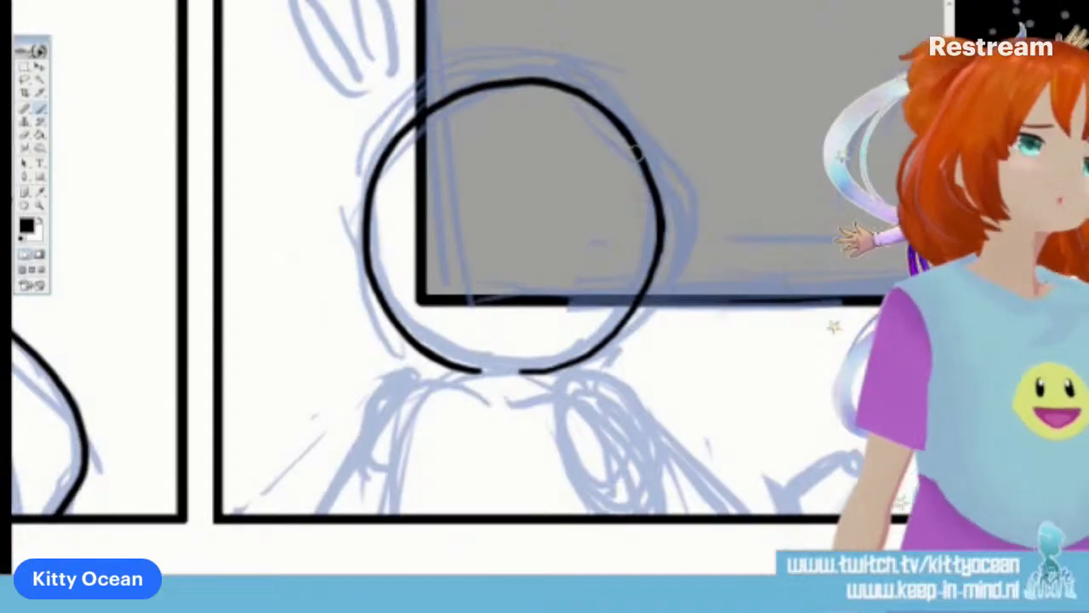
left_click_drag(449, 369, 384, 514)
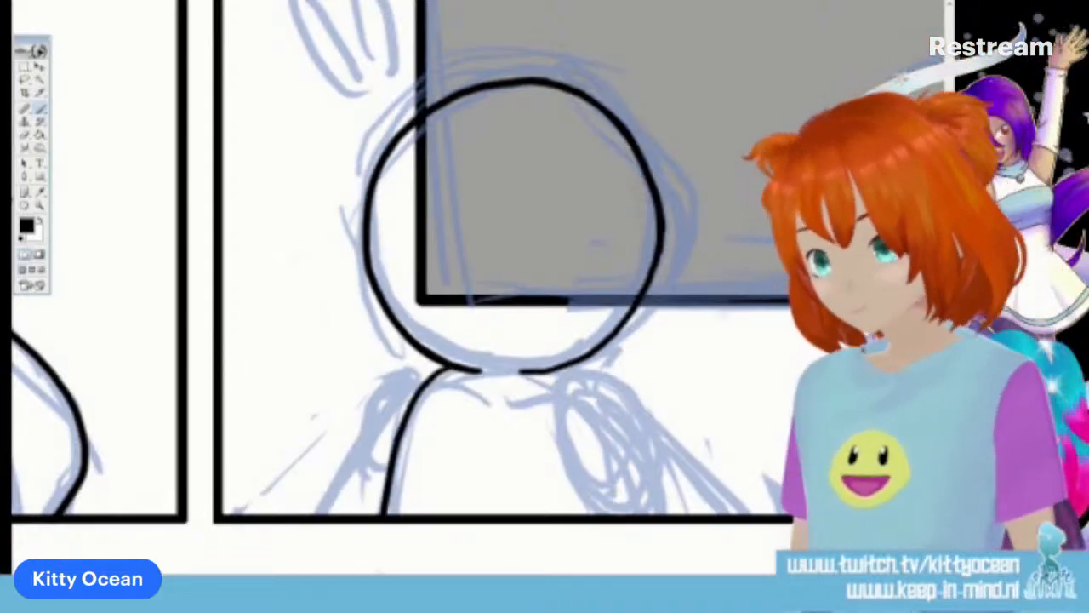
Ink the round-headed character's shoulders and arms on both sides of the torso, removing the overlapping torso line and trimming the inner arm line's upper end
mouse_move(555, 372)
left_mouse_down()
mouse_move(583, 372)
mouse_move(632, 430)
mouse_move(659, 514)
left_mouse_up()
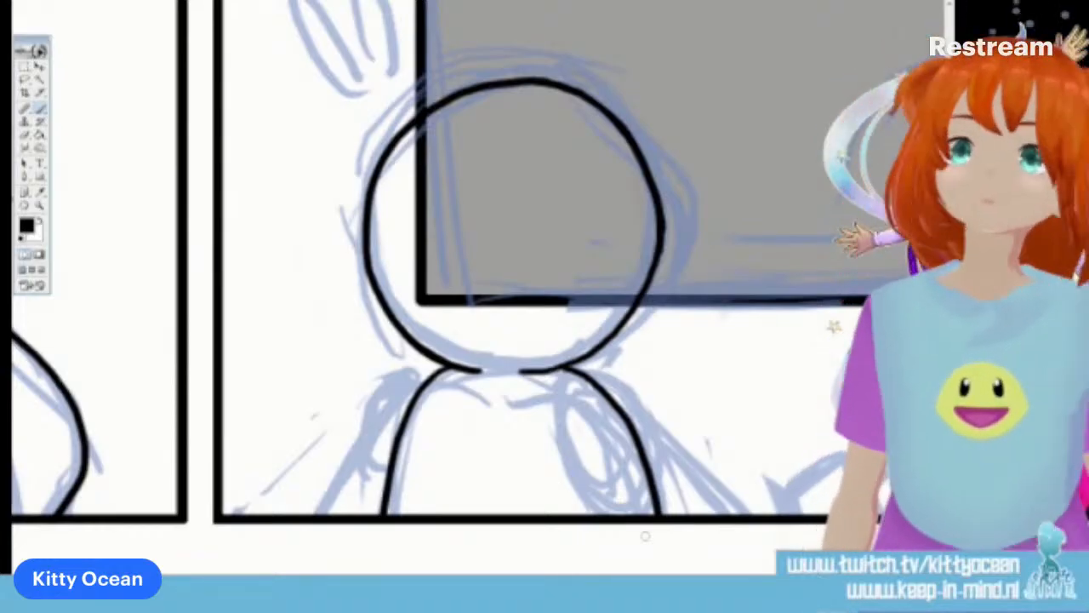
mouse_move(557, 371)
left_mouse_down()
mouse_move(598, 401)
mouse_move(642, 516)
left_mouse_up()
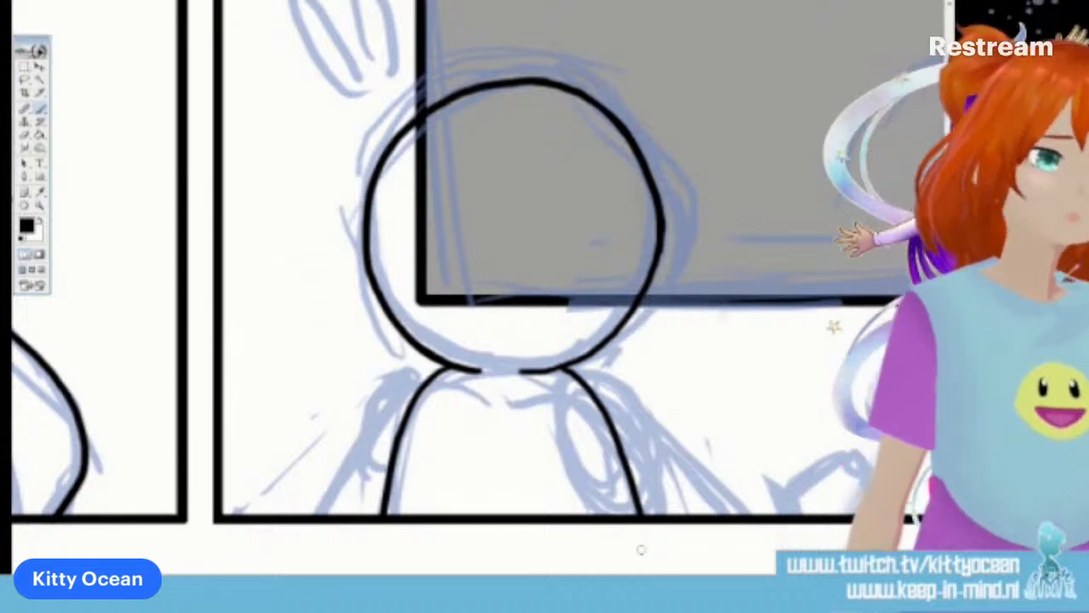
mouse_move(585, 370)
left_mouse_down()
mouse_move(561, 448)
mouse_move(601, 516)
left_mouse_up()
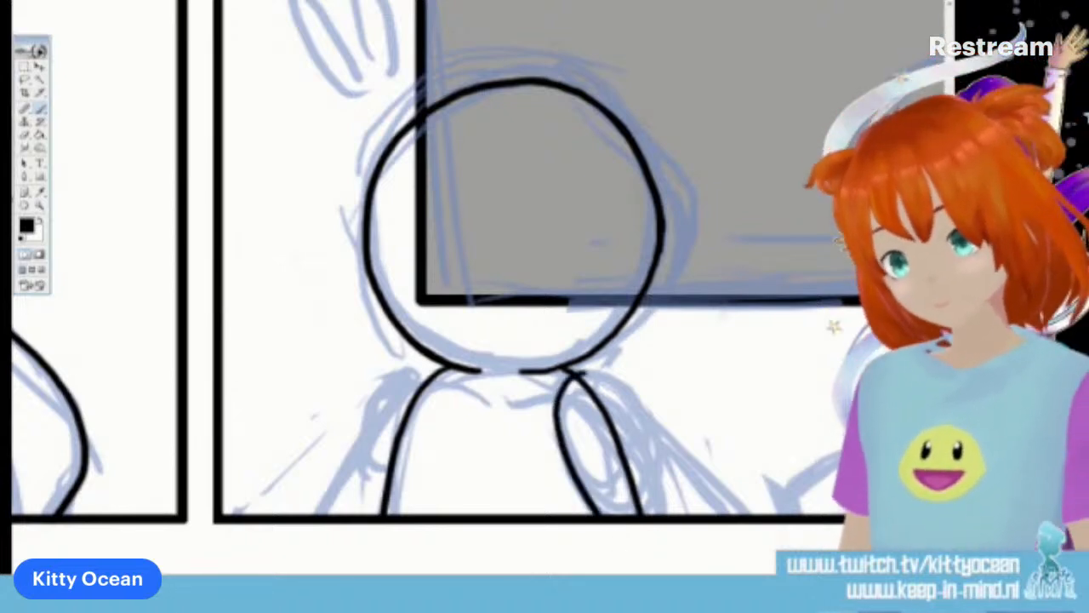
mouse_move(566, 372)
left_mouse_down()
mouse_move(639, 409)
mouse_move(697, 515)
left_mouse_up()
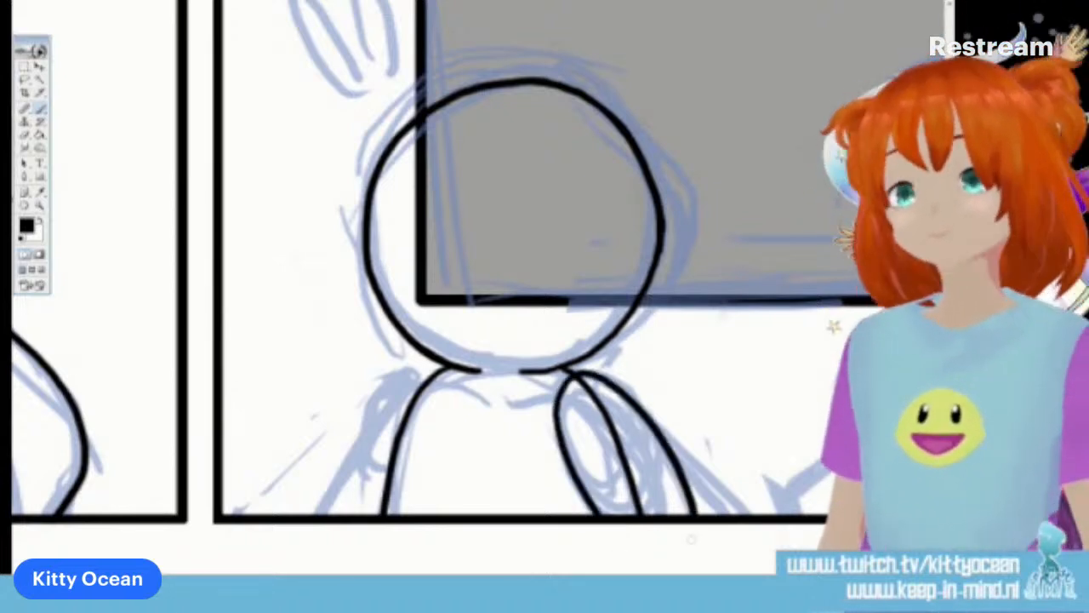
left_click_drag(582, 379, 634, 509)
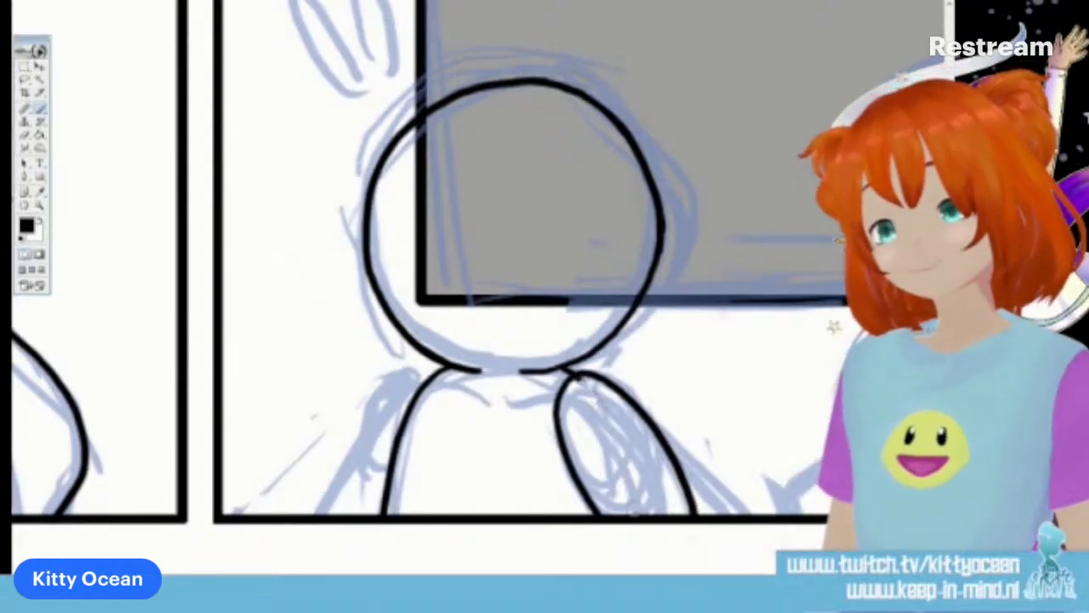
left_click_drag(595, 390, 580, 380)
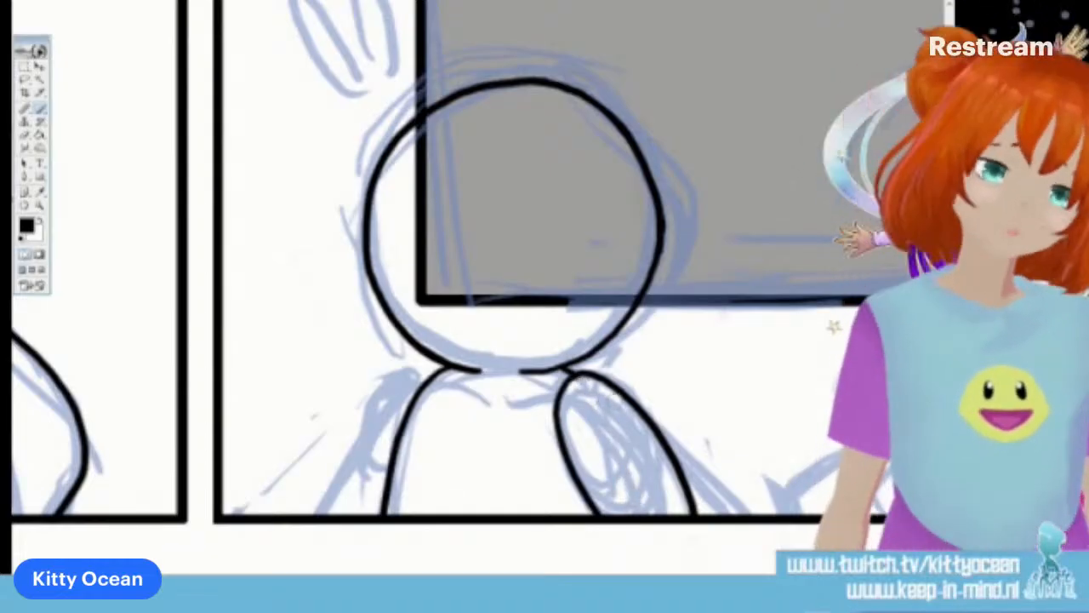
left_click_drag(568, 387, 568, 386)
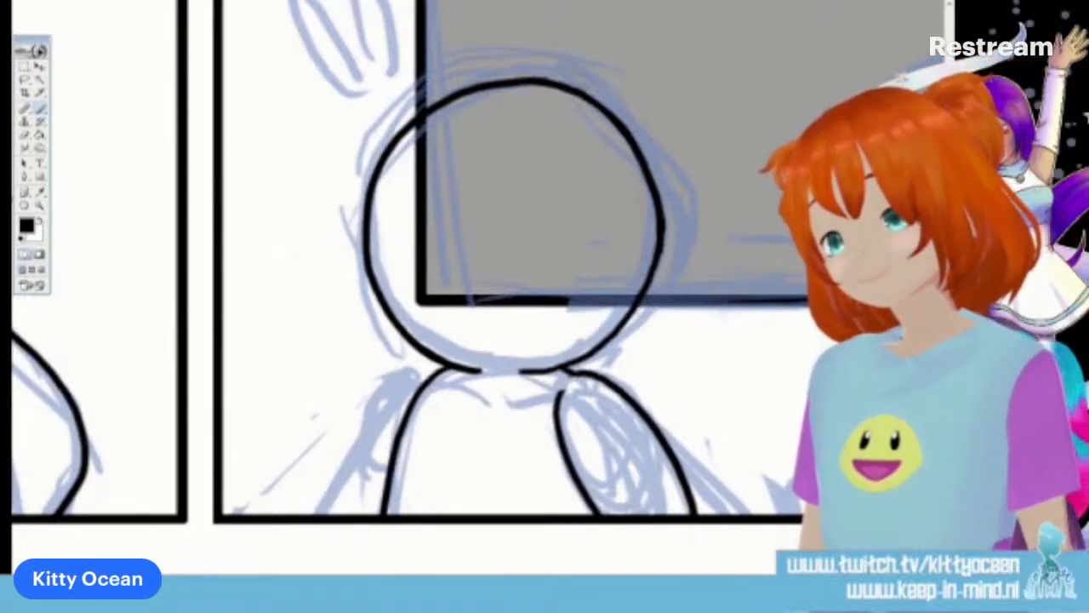
left_click_drag(443, 370, 326, 515)
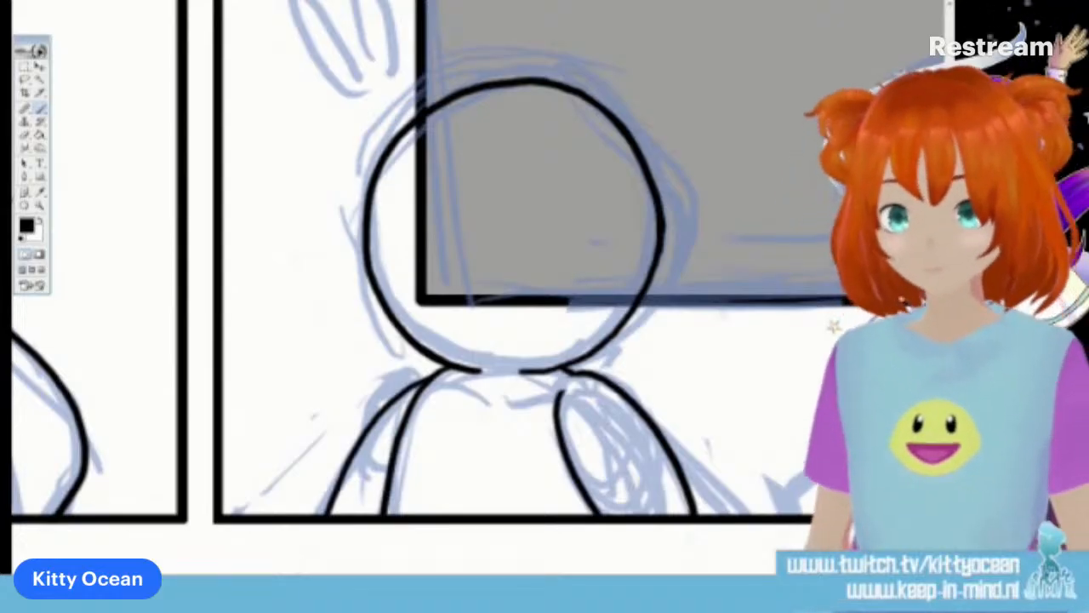
Ink the long-haired character's wavy hair outline in front of the bin, parted at the crown, with a loose strand along each side
scroll(476, 290, "right", 6)
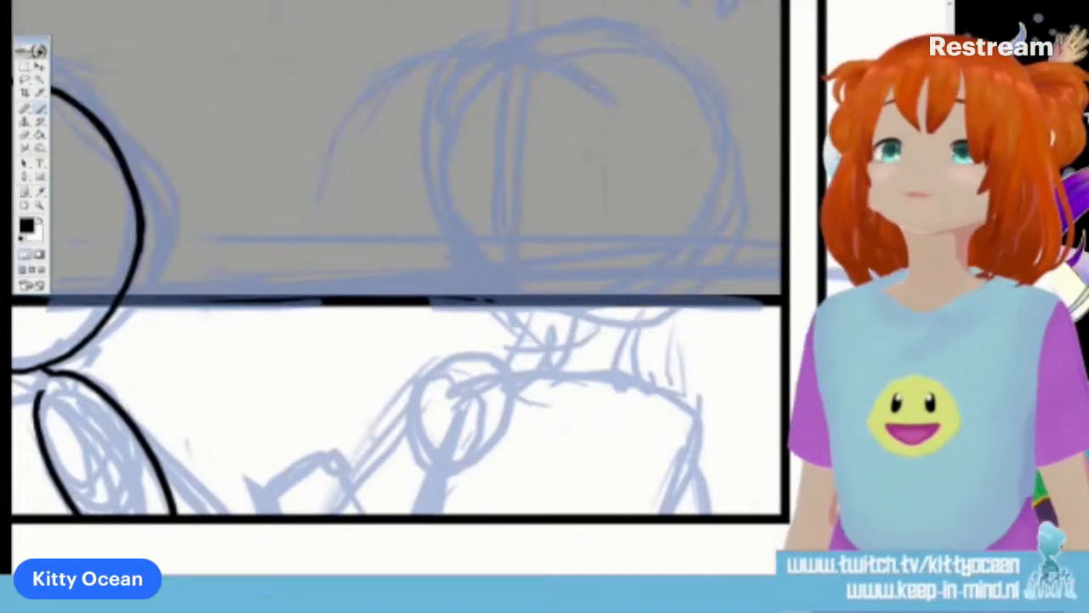
scroll(392, 290, "up", 1)
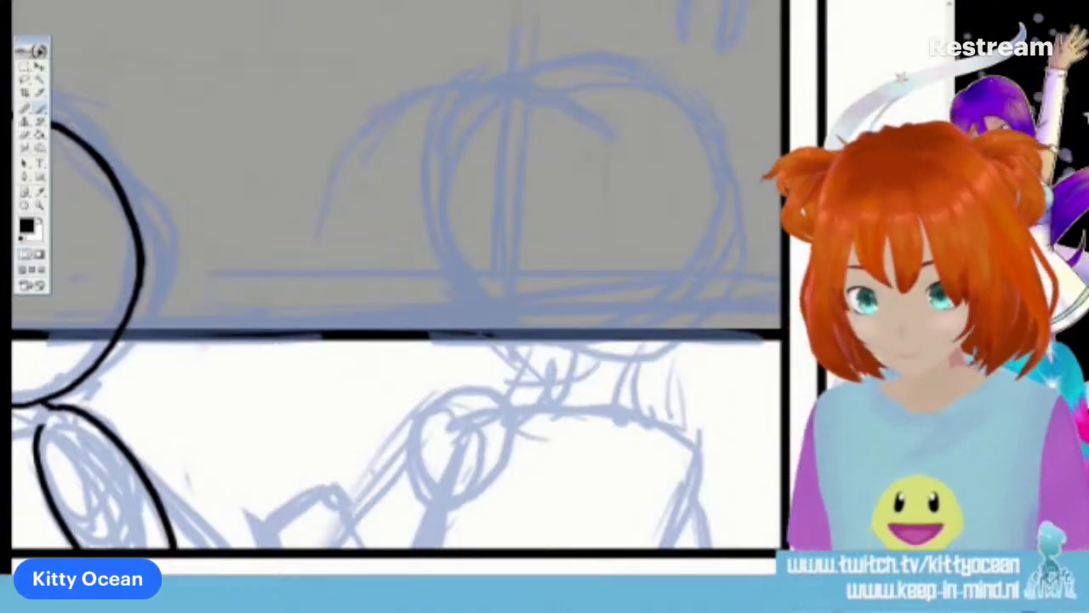
mouse_move(585, 78)
left_mouse_down()
mouse_move(555, 78)
mouse_move(500, 108)
mouse_move(462, 207)
mouse_move(505, 302)
mouse_move(498, 464)
left_mouse_up()
left_click_drag(502, 404, 535, 485)
mouse_move(586, 79)
left_mouse_down()
mouse_move(634, 74)
mouse_move(705, 126)
mouse_move(725, 218)
mouse_move(656, 383)
left_mouse_up()
left_click_drag(715, 242, 681, 451)
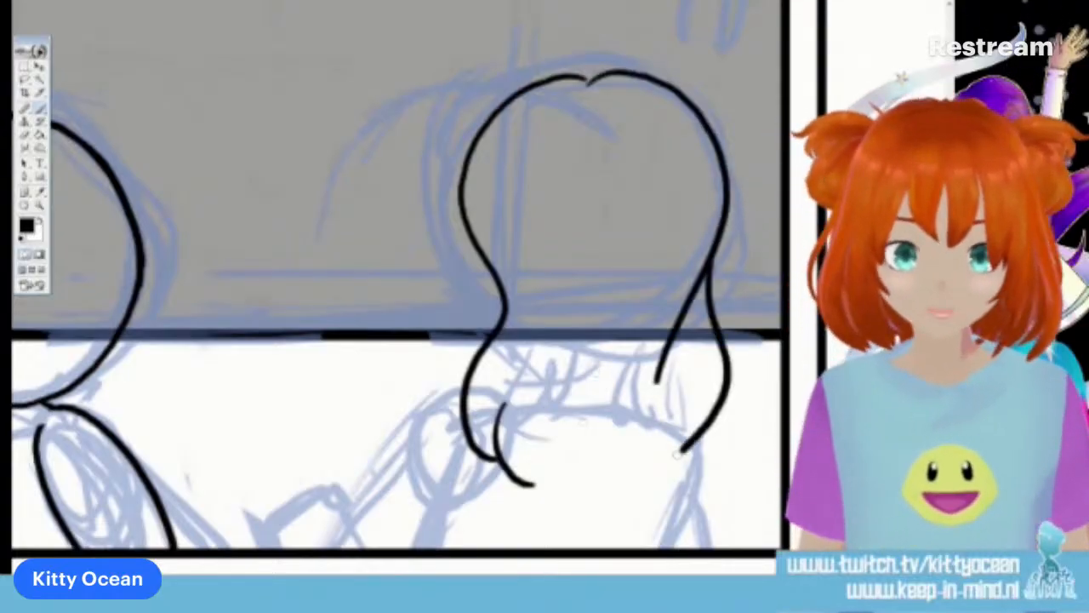
Ink the pointed, curling tips along the lower edge of the long hair
left_click_drag(669, 404, 596, 464)
mouse_move(631, 410)
left_mouse_down()
mouse_move(628, 437)
mouse_move(549, 510)
left_mouse_up()
left_click_drag(526, 433, 553, 511)
left_click_drag(614, 446, 594, 464)
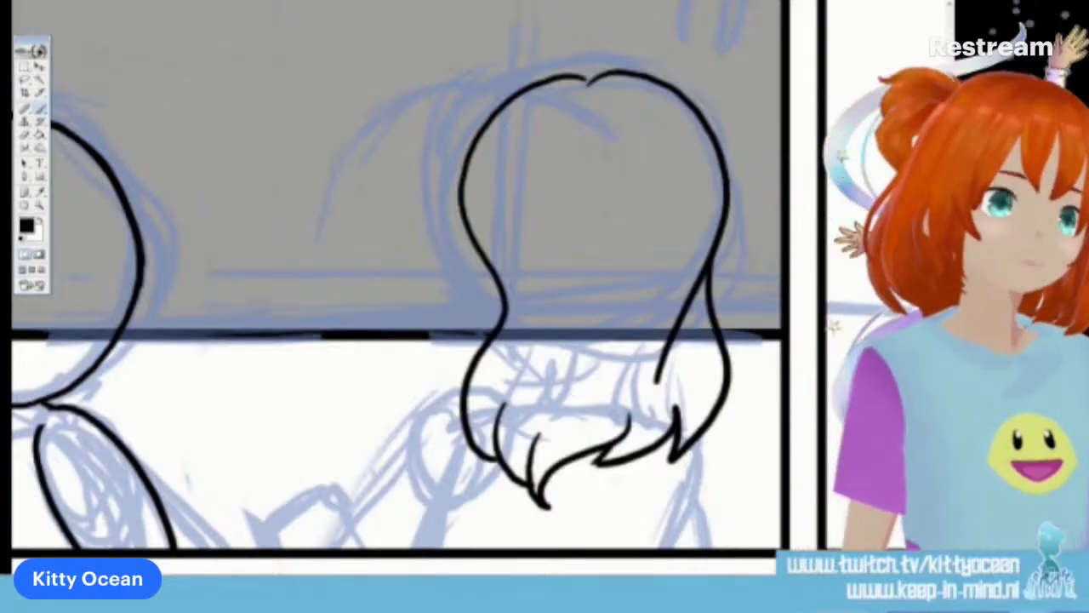
Ink a rounded, pointed pigtail on the side of the hair facing the round-headed character, with a split strand at its tip
mouse_move(494, 113)
left_mouse_down()
mouse_move(446, 245)
mouse_move(523, 182)
mouse_move(487, 292)
left_mouse_up()
left_click_drag(454, 197, 495, 297)
left_click_drag(443, 235, 482, 291)
mouse_move(495, 112)
left_mouse_down()
mouse_move(457, 197)
mouse_move(473, 249)
left_mouse_up()
key("ctrl+z")
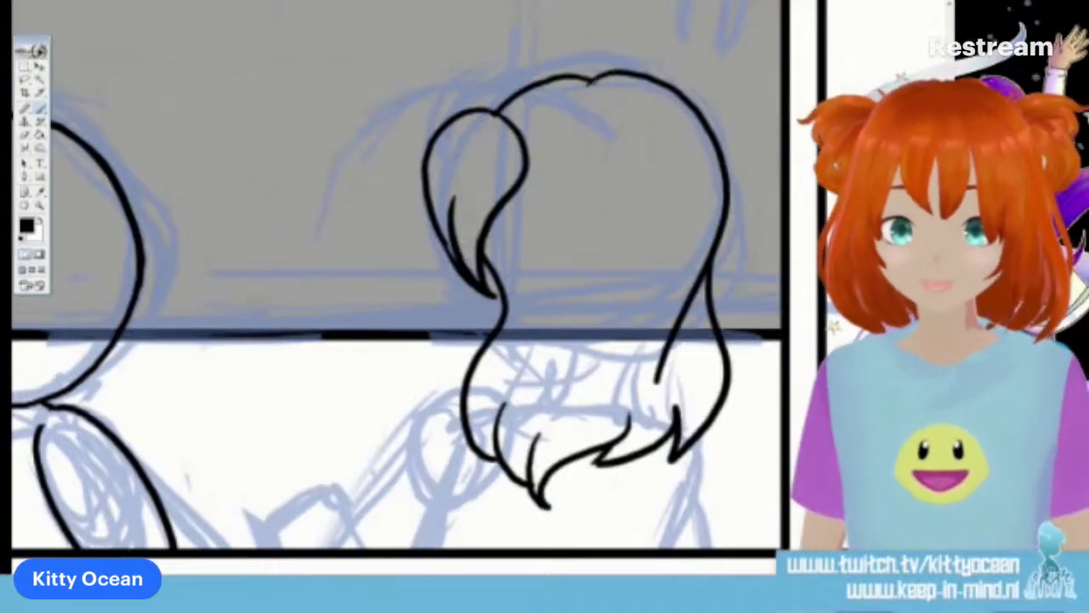
Ink the smaller pigtail on the hair's opposite side, and two drop-shaped emphasis marks just above it
mouse_move(681, 96)
left_mouse_down()
mouse_move(729, 109)
mouse_move(753, 203)
mouse_move(705, 249)
left_mouse_up()
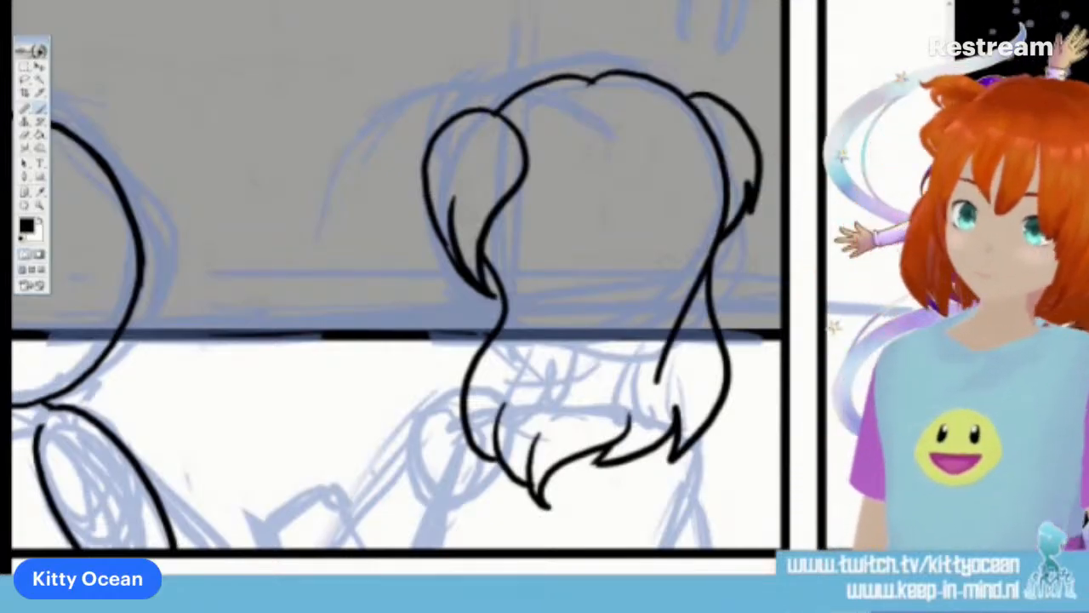
scroll(397, 289, "up", 5)
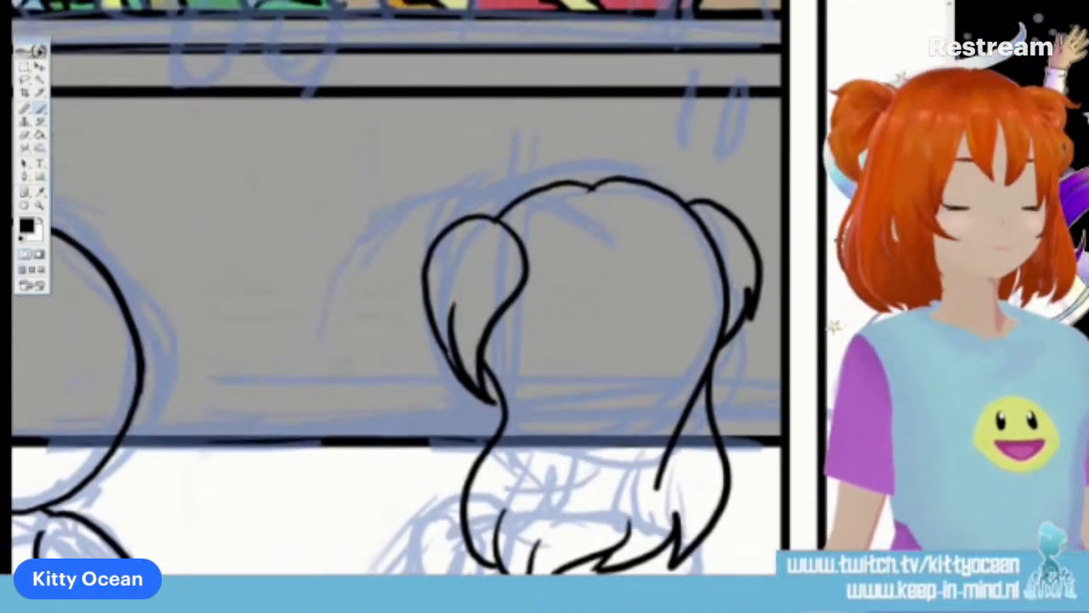
mouse_move(684, 173)
left_mouse_down()
mouse_move(700, 167)
mouse_move(679, 184)
mouse_move(705, 185)
left_mouse_up()
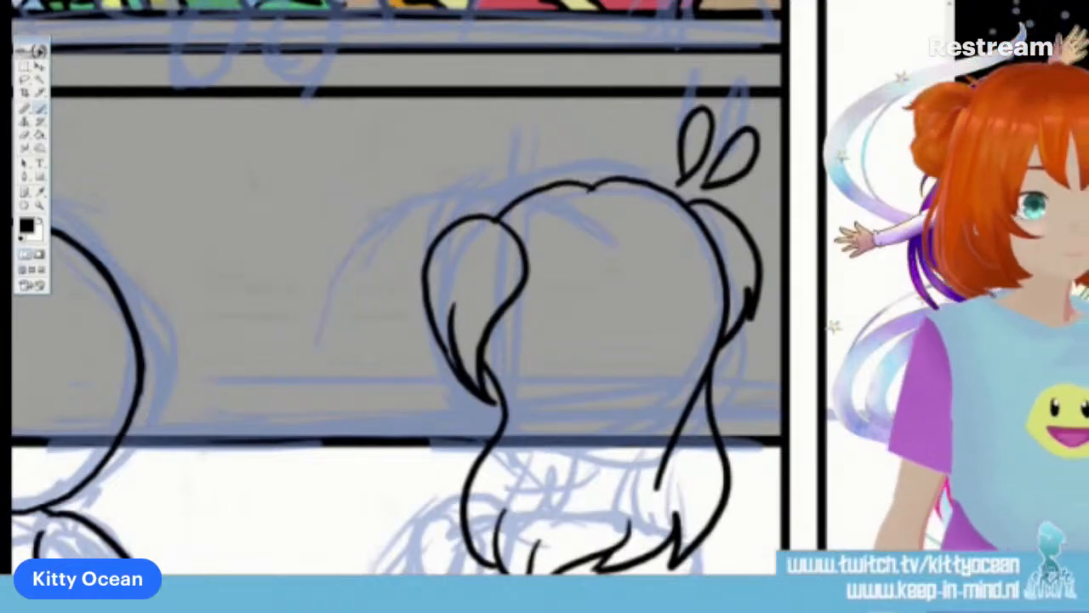
Ink two drop-shaped emphasis marks beside the top of the round-headed character's head, on the side away from the other character
scroll(396, 290, "left", 3)
scroll(397, 289, "left", 10)
scroll(397, 289, "right", 1)
mouse_move(297, 257)
left_mouse_down()
mouse_move(291, 234)
mouse_move(317, 246)
left_mouse_up()
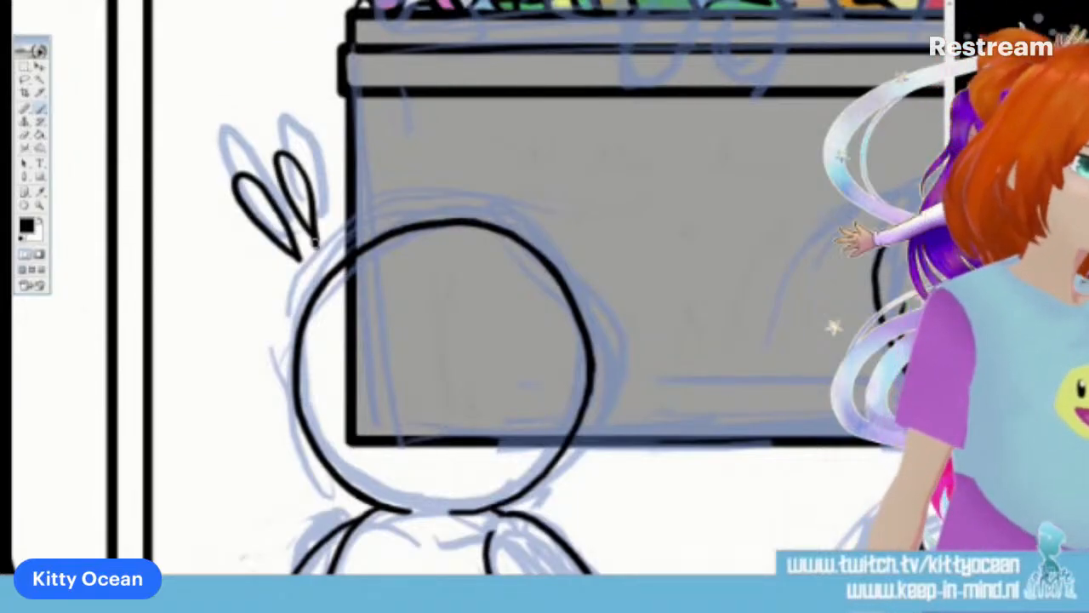
Ink the long-haired character's outstretched sleeve toward the round-headed character, with an open cuff, a fold line and the adjoining side of the torso
scroll(396, 290, "right", 14)
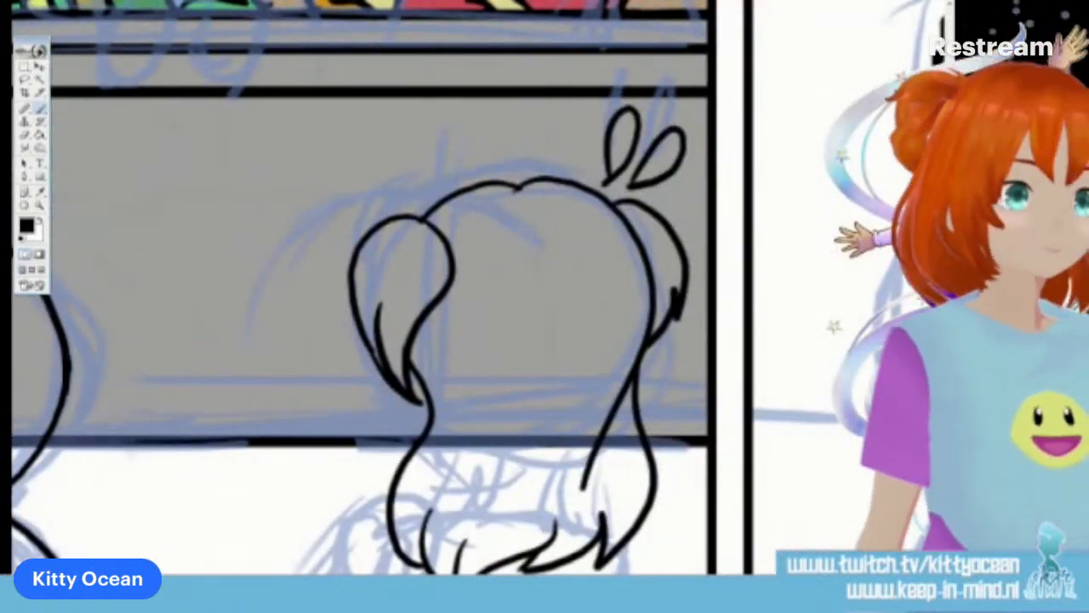
scroll(366, 289, "down", 4)
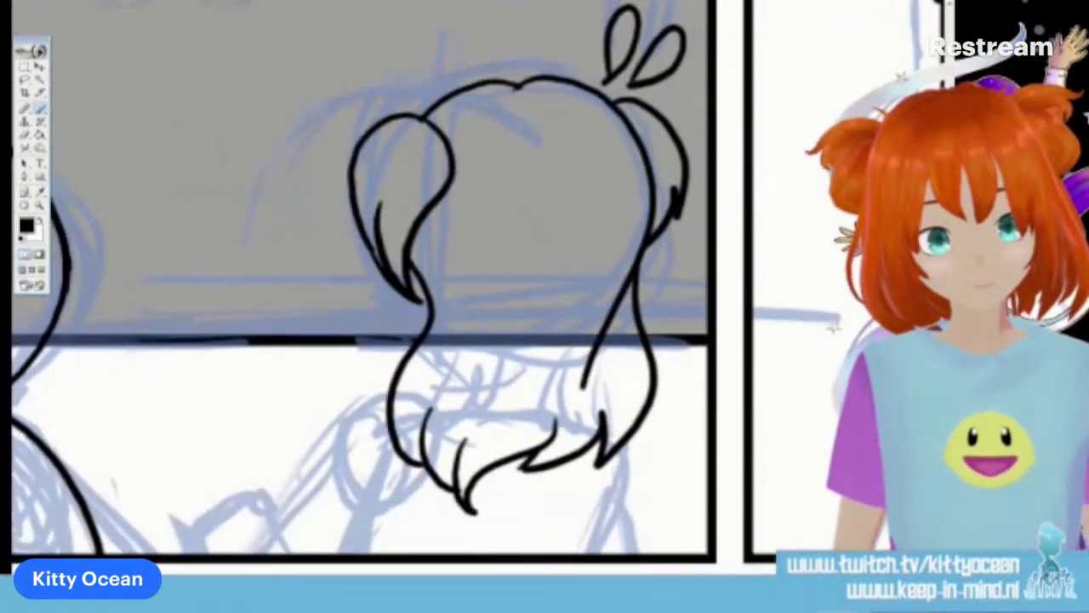
left_click_drag(387, 381, 253, 517)
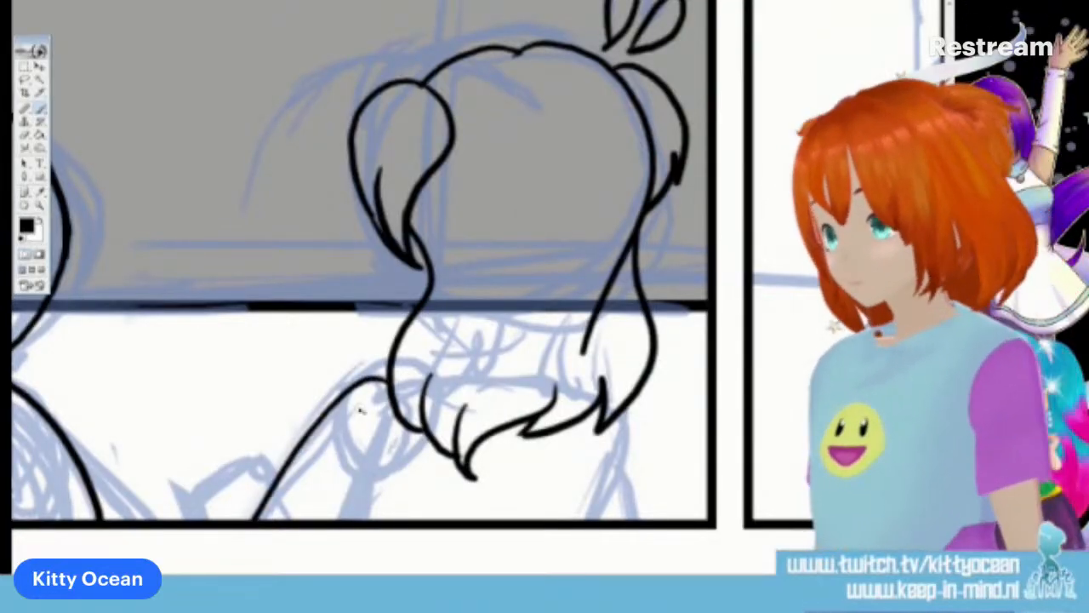
key("ctrl+z")
mouse_move(385, 371)
left_mouse_down()
mouse_move(272, 478)
mouse_move(345, 517)
left_mouse_up()
left_click_drag(415, 439, 379, 519)
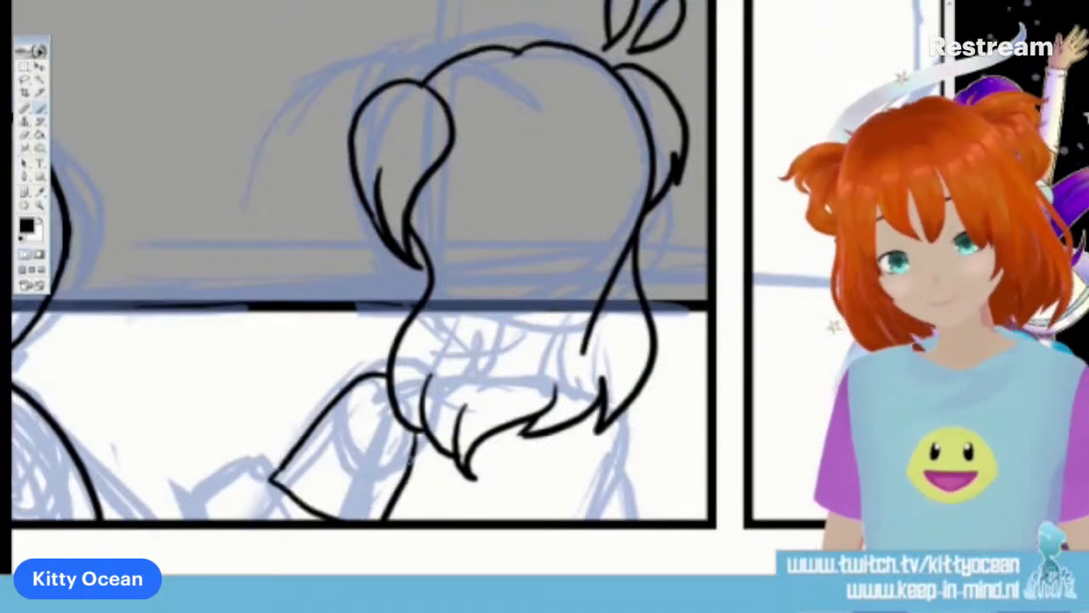
left_click_drag(322, 492, 349, 507)
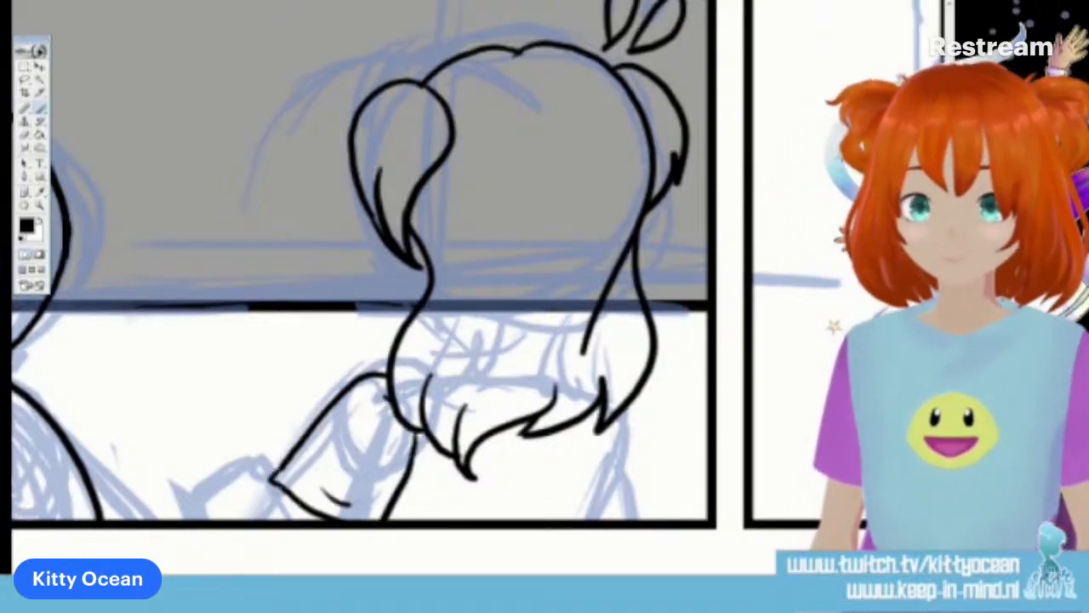
left_click_drag(289, 485, 261, 519)
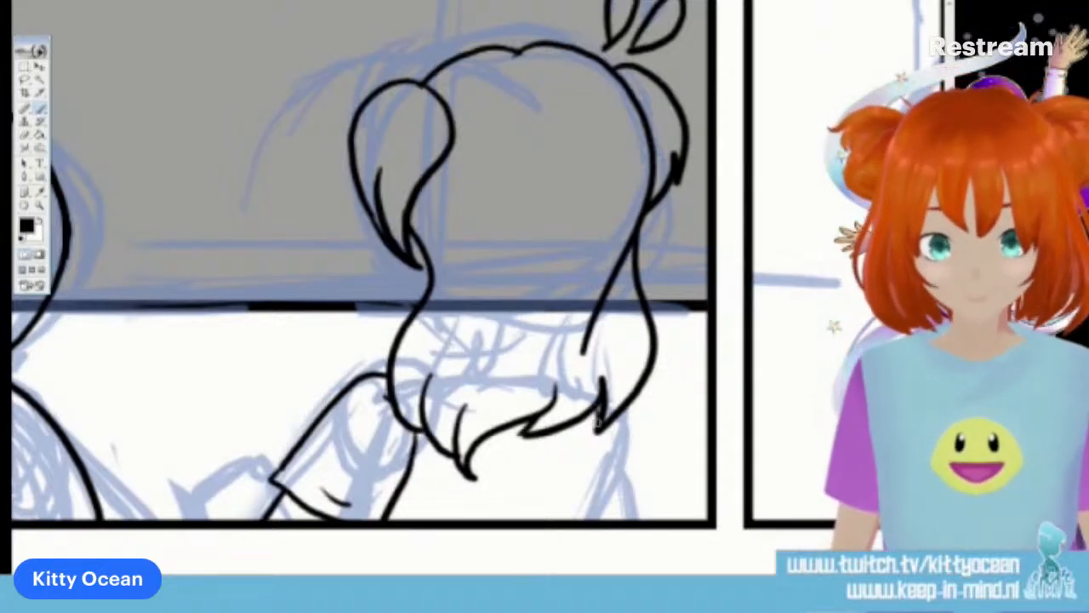
Ink the torso's opposite side and the other arm, and a hand with spread fingers emerging from the outstretched sleeve
left_click_drag(601, 421, 582, 519)
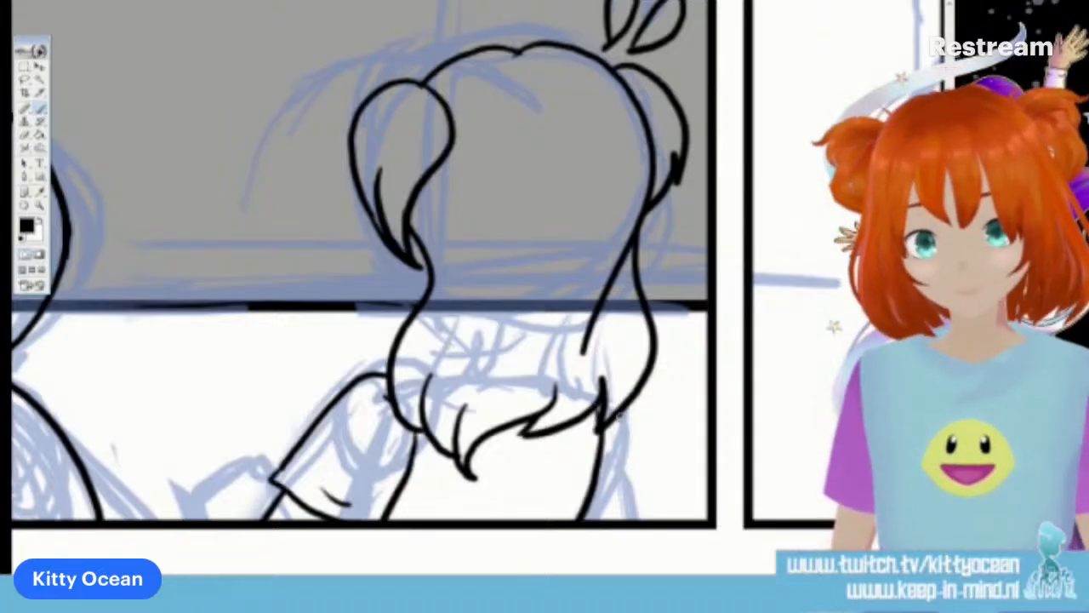
left_click_drag(617, 413, 636, 518)
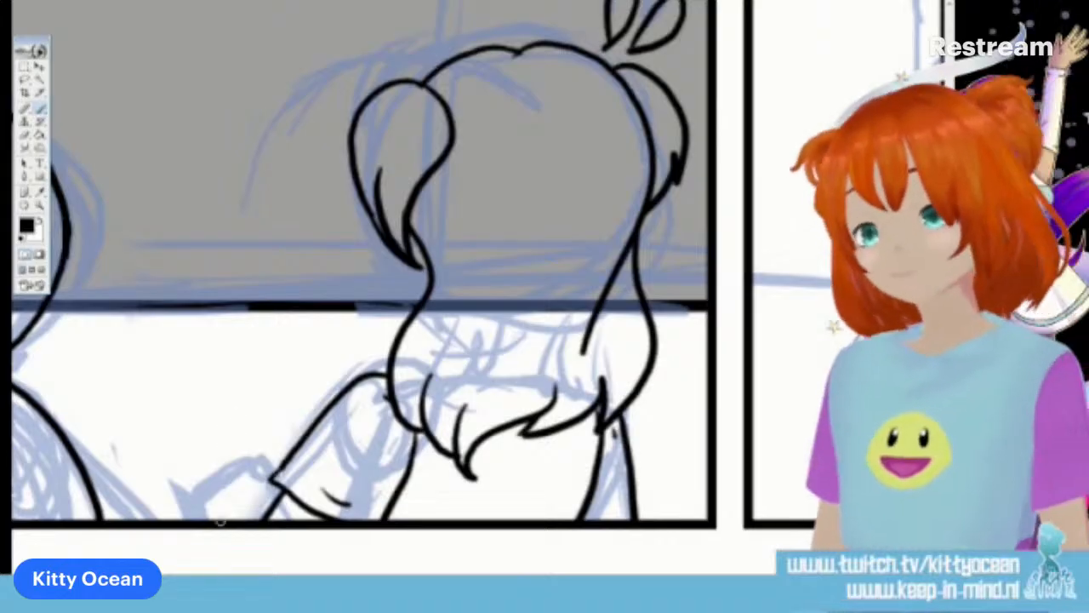
mouse_move(226, 526)
left_mouse_down()
mouse_move(186, 489)
mouse_move(206, 485)
mouse_move(221, 498)
mouse_move(194, 443)
mouse_move(223, 451)
mouse_move(239, 486)
mouse_move(208, 425)
mouse_move(219, 421)
mouse_move(247, 452)
mouse_move(257, 482)
left_mouse_up()
mouse_move(245, 443)
left_mouse_down()
mouse_move(234, 421)
mouse_move(274, 480)
left_mouse_up()
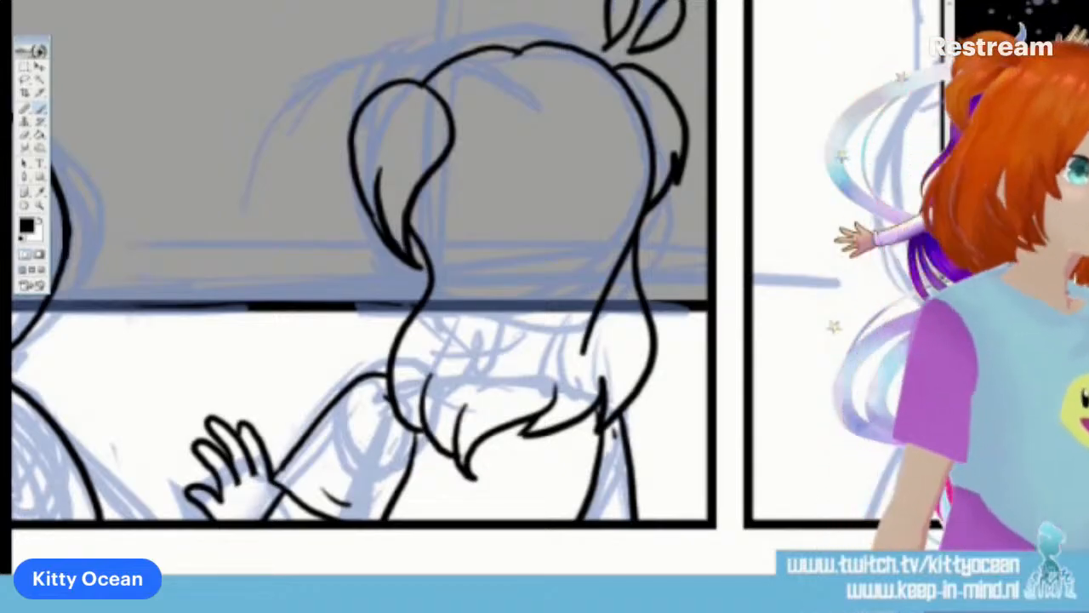
Ink the small figure's round head over the rubbish pile, next to the slanted plank in the "= PLOP =" panel
scroll(357, 289, "up", 5)
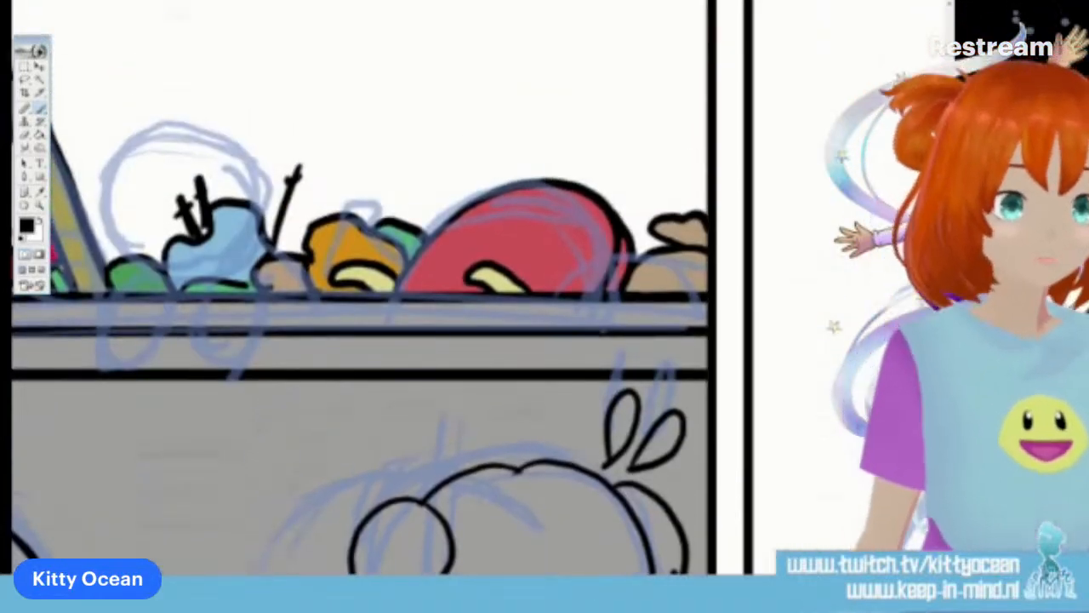
scroll(383, 289, "left", 5)
scroll(383, 289, "right", 1)
scroll(383, 289, "up", 1)
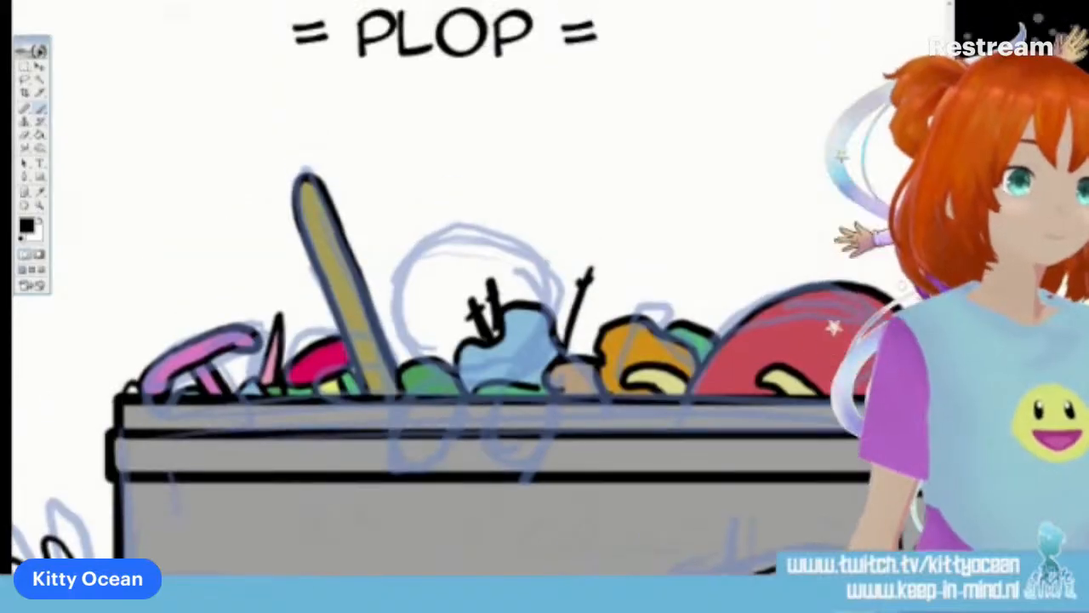
mouse_move(510, 373)
left_mouse_down()
mouse_move(545, 296)
mouse_move(521, 250)
mouse_move(447, 238)
mouse_move(413, 285)
mouse_move(418, 319)
mouse_move(498, 375)
left_mouse_up()
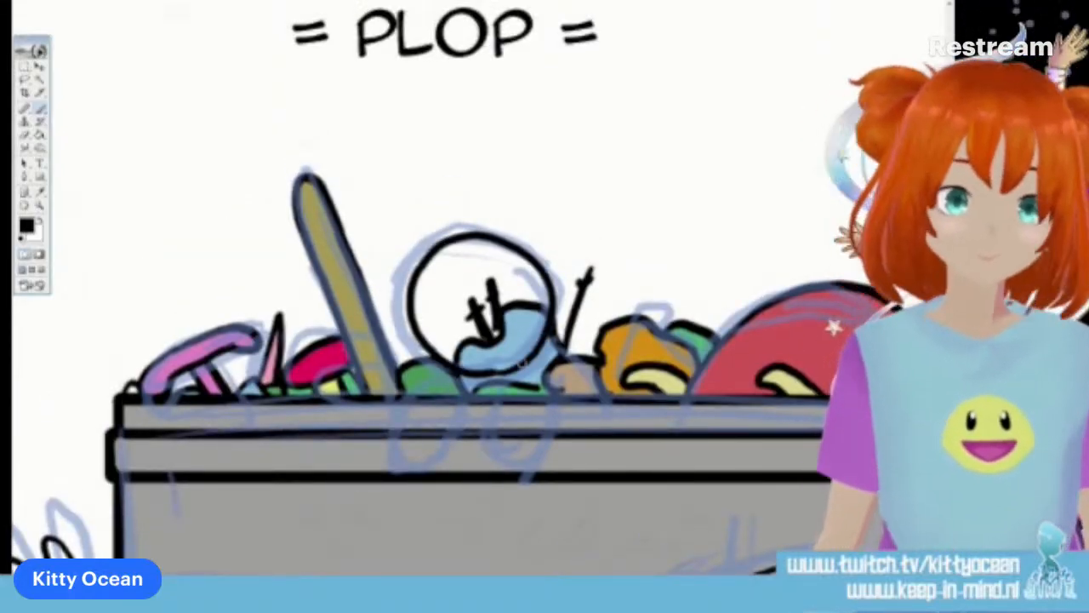
key("ctrl+z")
mouse_move(558, 328)
left_mouse_down()
mouse_move(538, 249)
mouse_move(483, 228)
mouse_move(428, 243)
mouse_move(403, 277)
mouse_move(414, 335)
mouse_move(481, 376)
left_mouse_up()
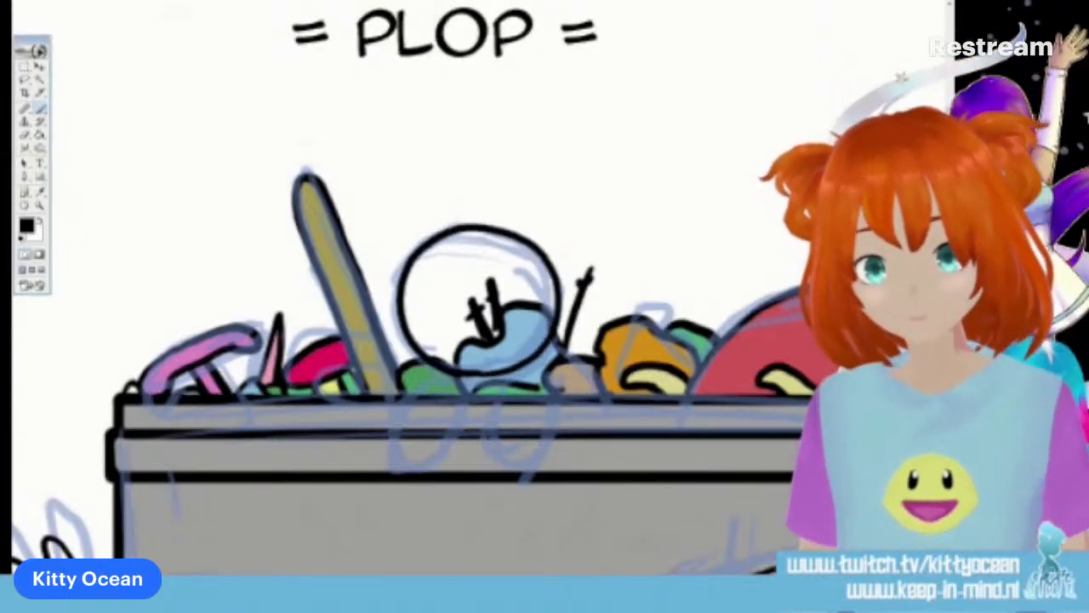
Ink the small figure's two rounded legs dangling over the bin's rim and a short arm curving down from its head
mouse_move(549, 366)
left_mouse_down()
mouse_move(477, 460)
mouse_move(545, 400)
mouse_move(549, 371)
left_mouse_up()
mouse_move(454, 374)
left_mouse_down()
mouse_move(424, 390)
mouse_move(442, 468)
mouse_move(478, 401)
left_mouse_up()
left_click_drag(557, 333, 579, 393)
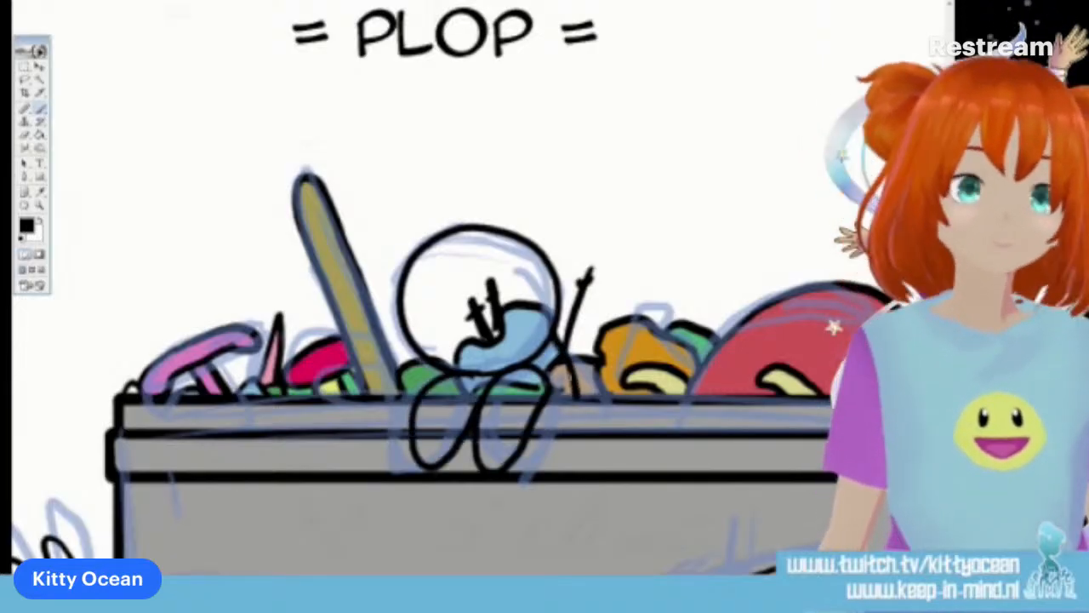
key("ctrl+z")
mouse_move(552, 335)
left_mouse_down()
mouse_move(582, 400)
mouse_move(575, 393)
left_mouse_up()
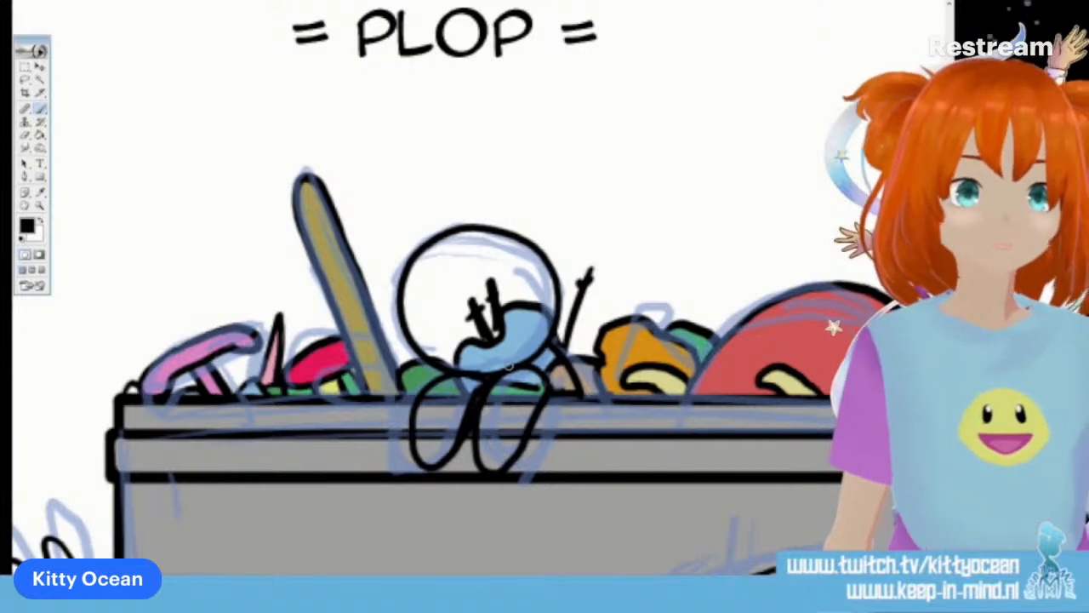
Ink the round-headed character's head in the "KINDEREN, BLIJKBAAR" panel, with a half-lidded eye, a curved brow and a dot mouth
scroll(509, 366, "right", 10)
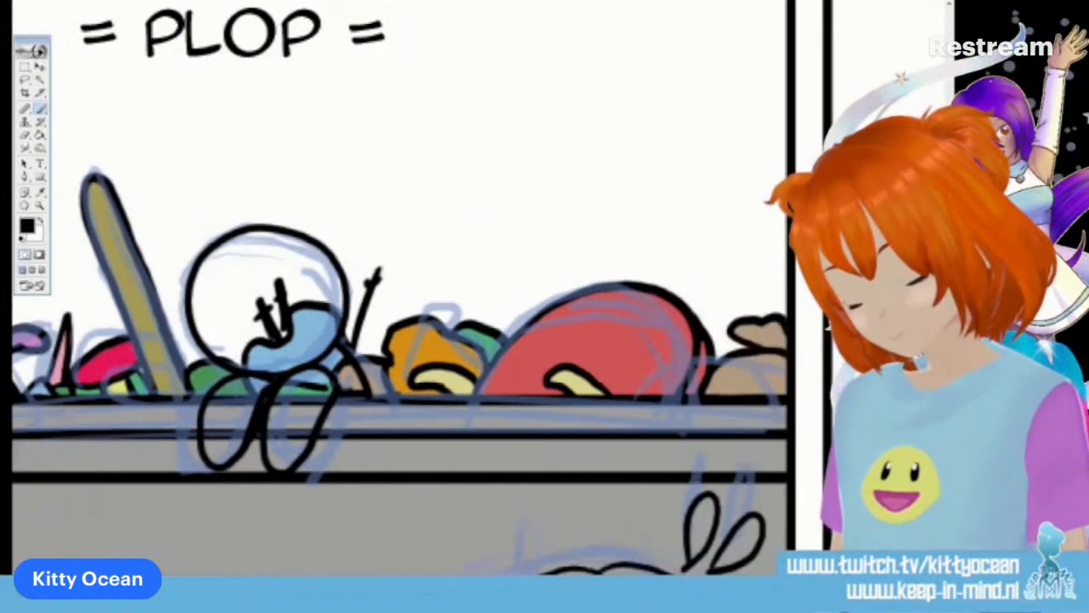
scroll(509, 366, "right", 5)
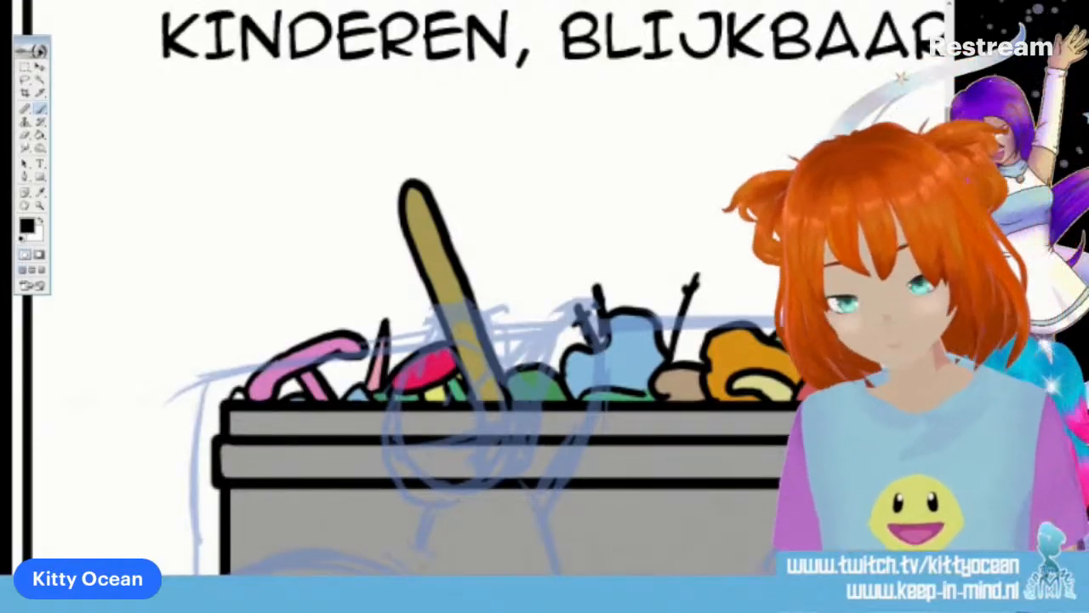
scroll(509, 366, "down", 8)
scroll(509, 366, "down", 1)
mouse_move(349, 464)
left_mouse_down()
mouse_move(427, 434)
mouse_move(459, 397)
mouse_move(483, 332)
mouse_move(485, 269)
mouse_move(448, 195)
mouse_move(417, 169)
mouse_move(344, 142)
mouse_move(245, 157)
mouse_move(194, 206)
mouse_move(166, 298)
mouse_move(176, 359)
mouse_move(214, 418)
mouse_move(321, 464)
left_mouse_up()
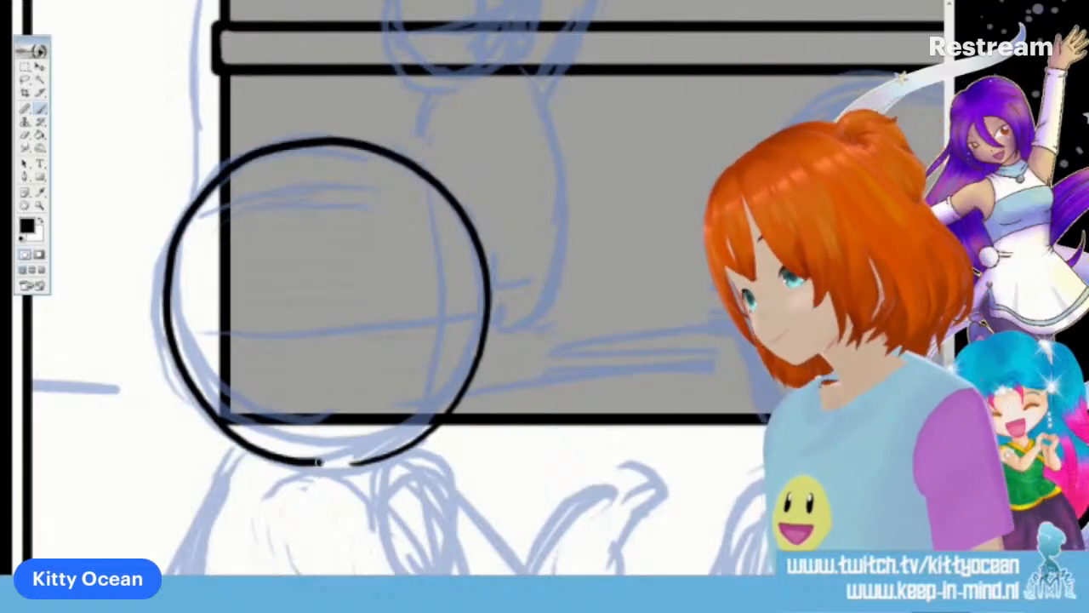
mouse_move(417, 312)
left_mouse_down()
mouse_move(470, 311)
mouse_move(453, 320)
left_mouse_up()
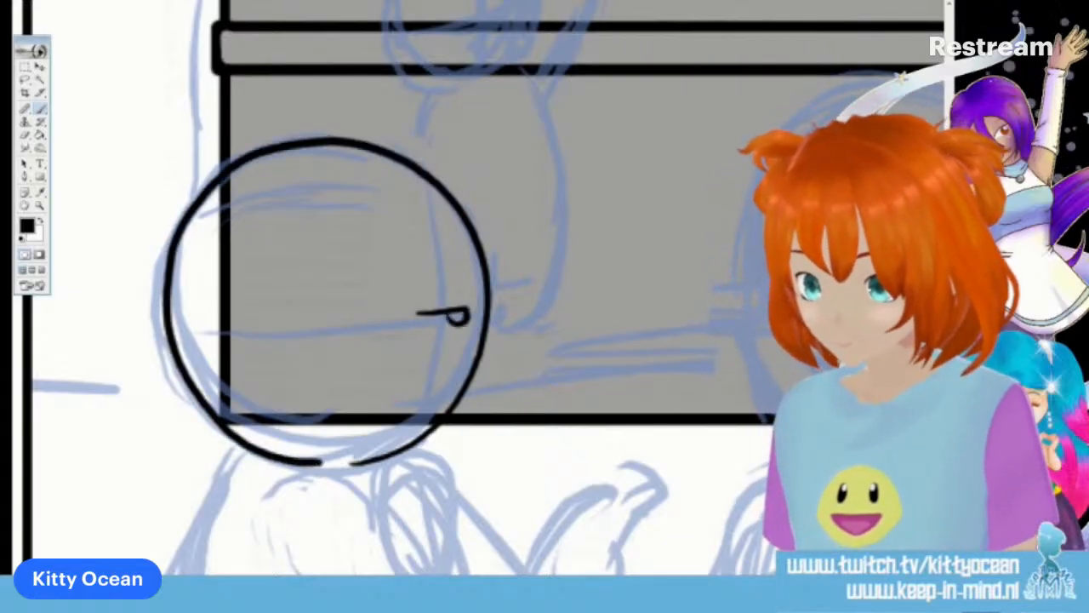
left_click_drag(411, 282, 449, 269)
left_click(435, 402)
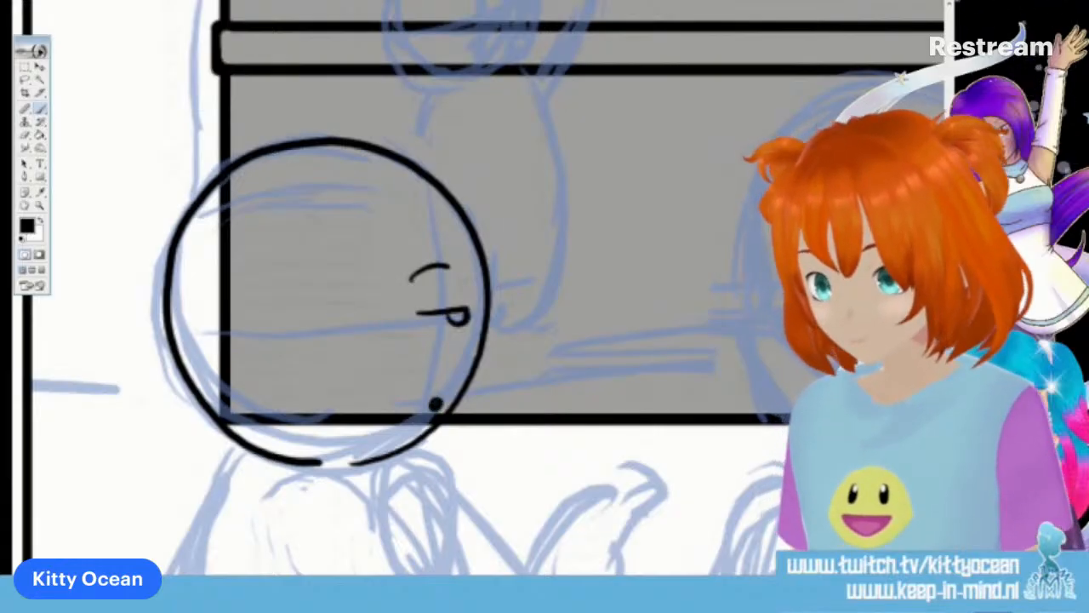
Ink the round-headed character's shoulders, torso and both arms down to the panel's lower border, with one forearm bent upward
scroll(477, 289, "down", 3)
mouse_move(375, 383)
left_mouse_down()
mouse_move(469, 415)
mouse_move(549, 549)
left_mouse_up()
mouse_move(377, 430)
left_mouse_down()
mouse_move(380, 492)
mouse_move(419, 546)
left_mouse_up()
mouse_move(593, 545)
left_mouse_down()
mouse_move(632, 419)
mouse_move(563, 432)
mouse_move(528, 507)
left_mouse_up()
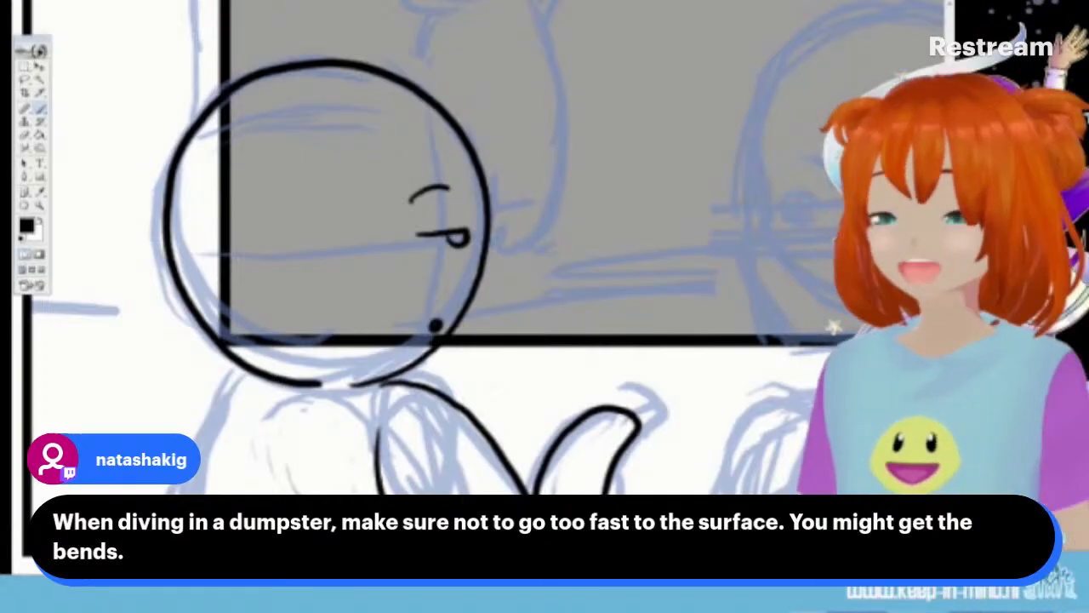
mouse_move(294, 383)
left_mouse_down()
mouse_move(234, 421)
mouse_move(204, 494)
left_mouse_up()
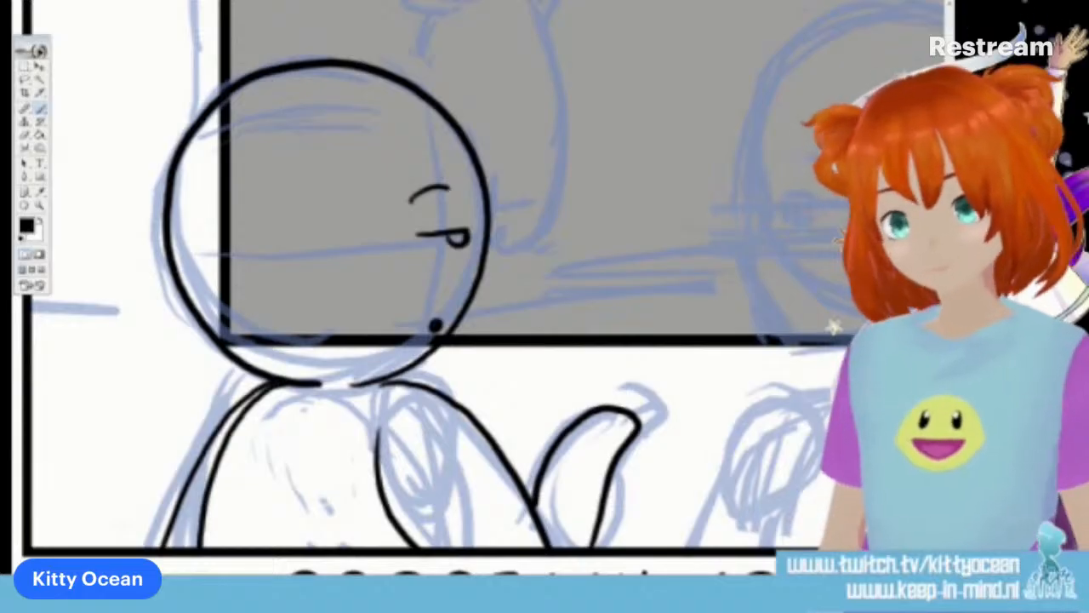
Ink the long-haired character's oval eye with its upper lash line and a short curved brow, facing the round-headed character
scroll(426, 290, "right", 5)
scroll(425, 290, "up", 2)
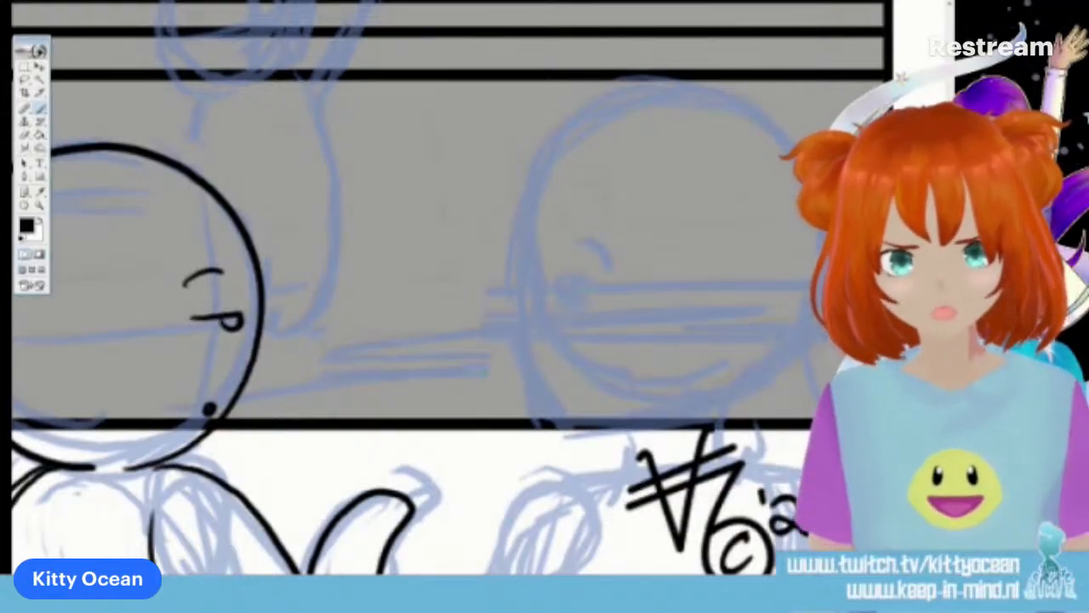
mouse_move(564, 274)
left_mouse_down()
mouse_move(560, 313)
mouse_move(565, 273)
mouse_move(590, 286)
left_mouse_up()
left_click_drag(561, 284, 565, 303)
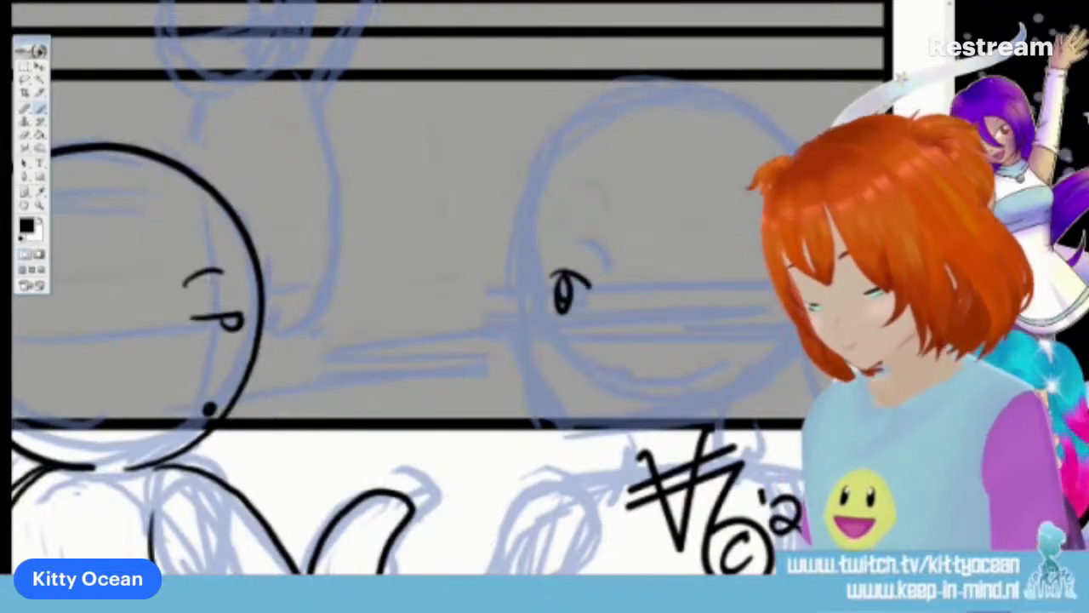
left_click_drag(561, 252, 601, 258)
Ink the long-haired character's front fringe, the long pointed lock framing the cheek, and the face profile with a small mouth
mouse_move(541, 182)
left_mouse_down()
mouse_move(511, 237)
mouse_move(539, 279)
left_mouse_up()
left_click_drag(553, 219, 545, 285)
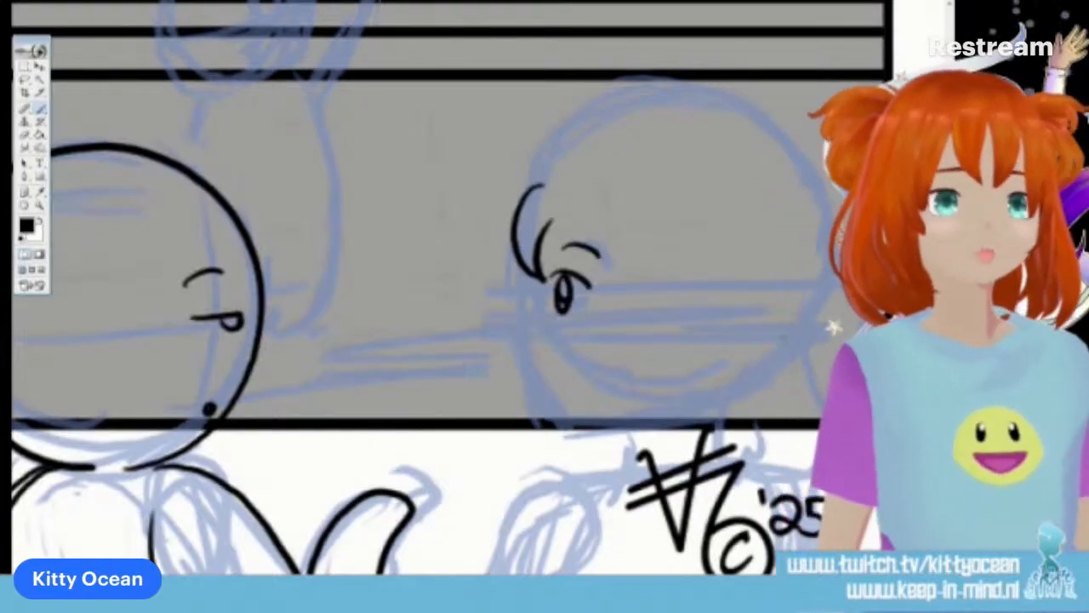
mouse_move(553, 219)
left_mouse_down()
mouse_move(599, 255)
mouse_move(598, 459)
left_mouse_up()
mouse_move(655, 230)
left_mouse_down()
mouse_move(672, 349)
mouse_move(594, 460)
left_mouse_up()
mouse_move(516, 334)
left_mouse_down()
mouse_move(561, 423)
mouse_move(601, 432)
mouse_move(607, 419)
left_mouse_up()
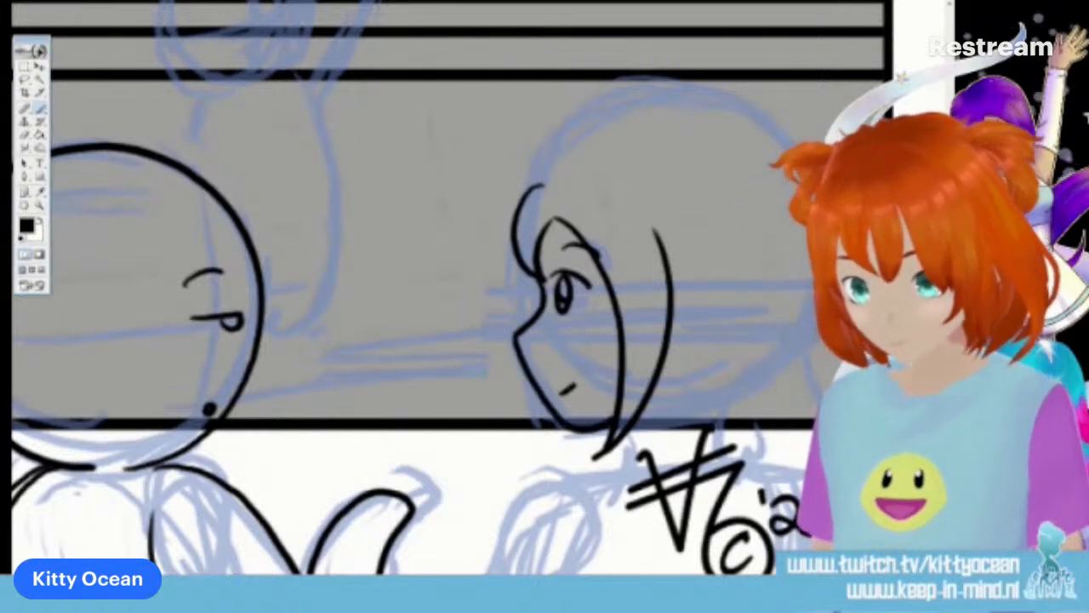
Ink the character's inner hair tuft, the pigtail, the long hair behind the neck and the parted crown outline
left_click_drag(621, 194, 681, 275)
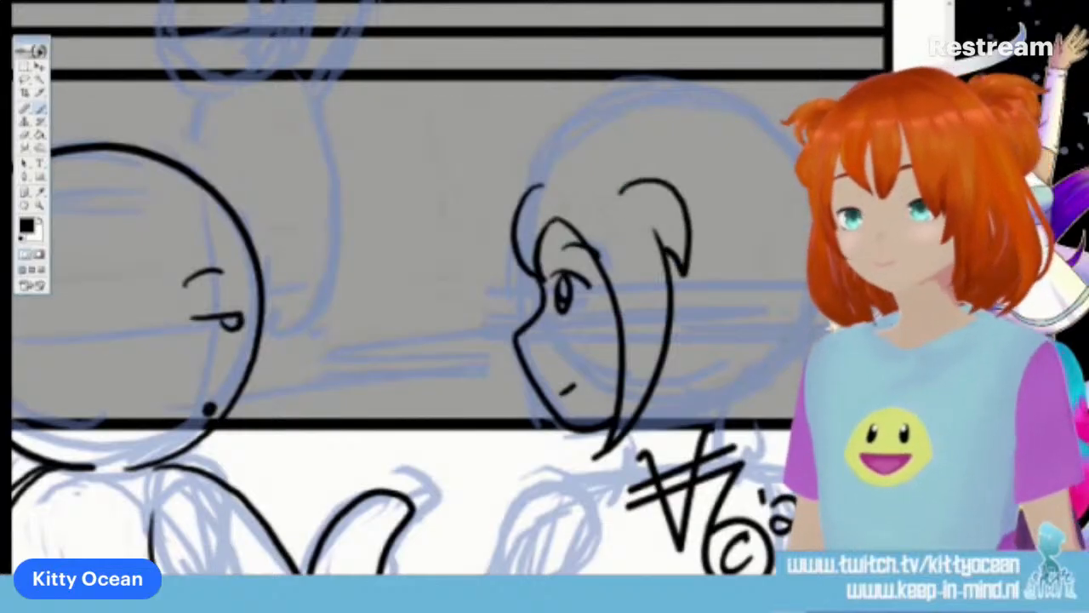
mouse_move(718, 182)
left_mouse_down()
mouse_move(748, 161)
mouse_move(798, 129)
mouse_move(822, 308)
mouse_move(782, 382)
left_mouse_up()
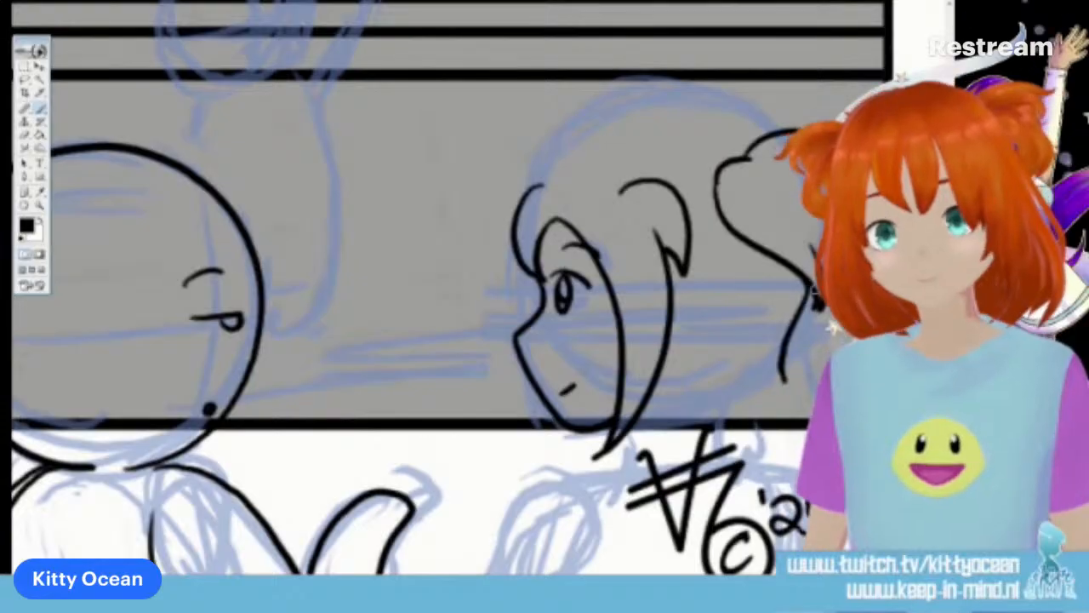
mouse_move(656, 385)
left_mouse_down()
mouse_move(669, 432)
mouse_move(720, 474)
left_mouse_up()
left_click_drag(728, 426, 762, 478)
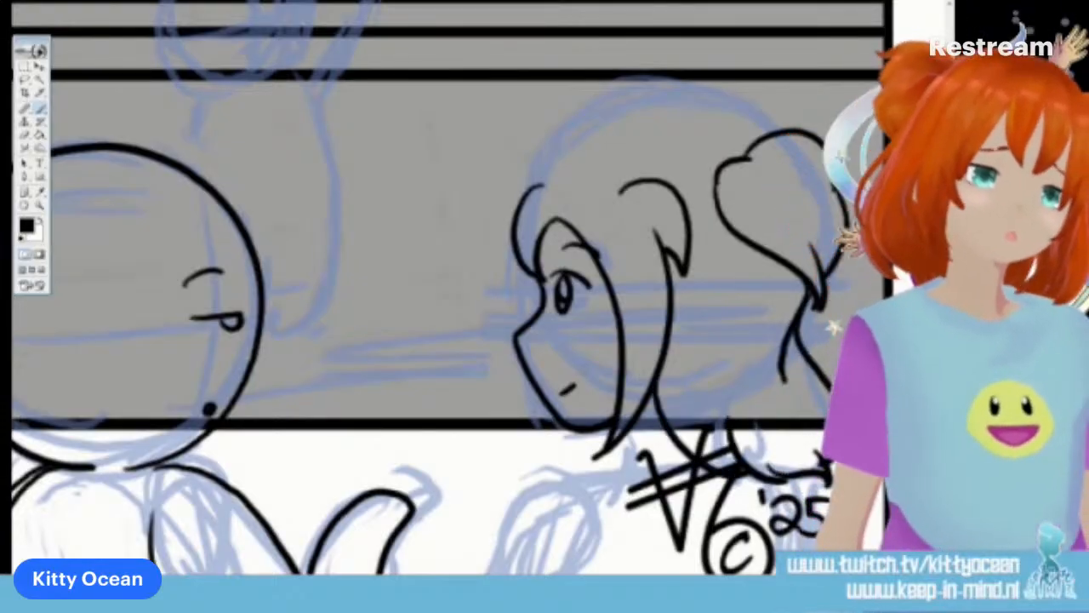
mouse_move(698, 107)
left_mouse_down()
mouse_move(770, 134)
mouse_move(631, 128)
mouse_move(563, 146)
mouse_move(534, 183)
left_mouse_up()
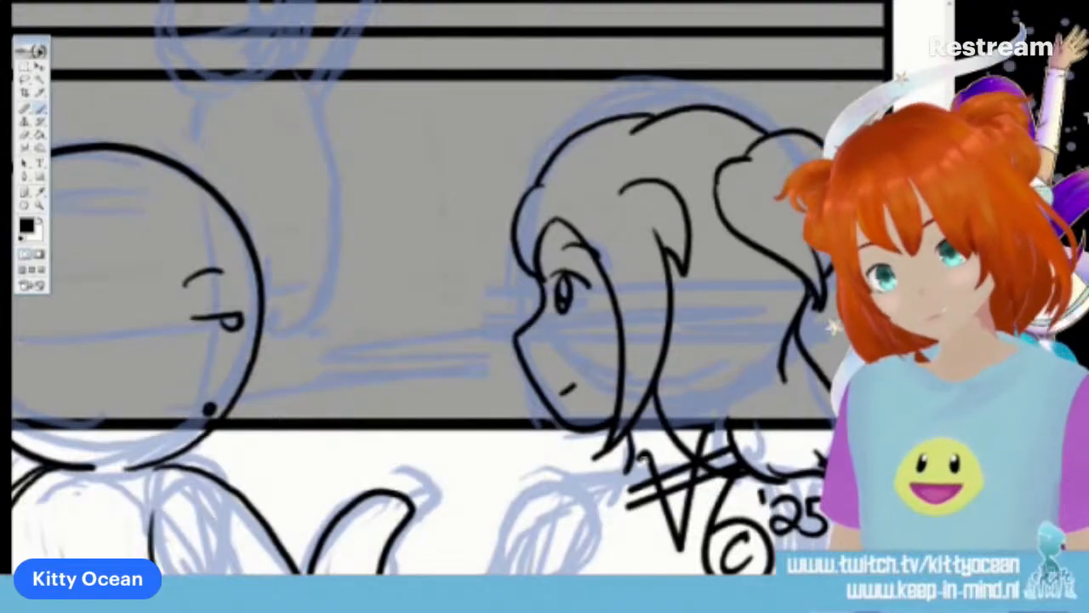
Ink the long-haired character's shoulder, near sleeve, torso sides and far arm down to the panel's lower border
scroll(443, 289, "down", 3)
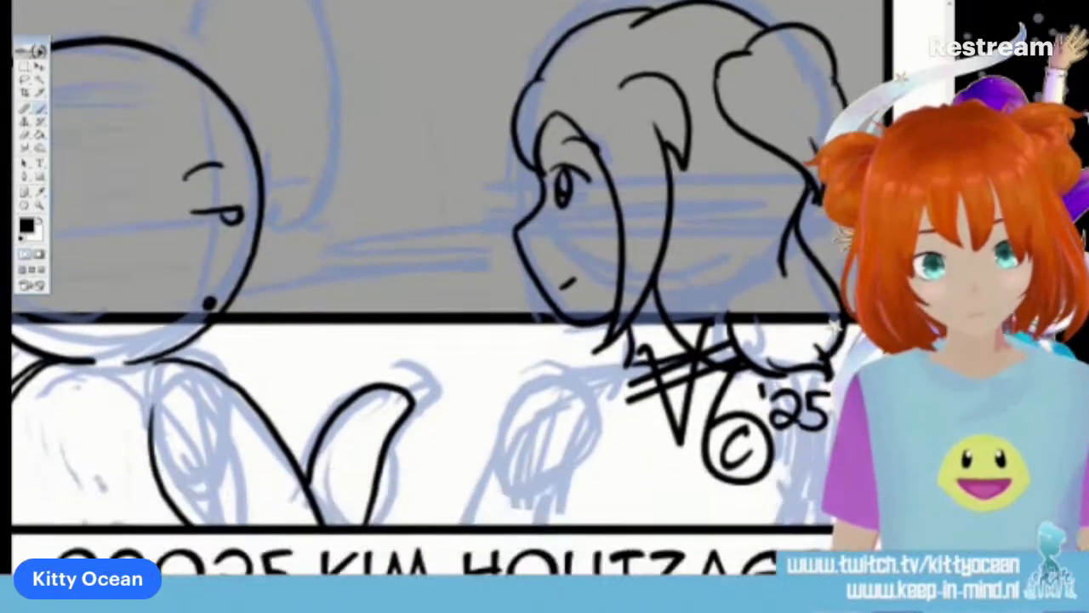
mouse_move(592, 372)
left_mouse_down()
mouse_move(538, 375)
mouse_move(481, 442)
mouse_move(460, 524)
left_mouse_up()
left_click_drag(599, 425, 589, 523)
mouse_move(593, 380)
left_mouse_down()
mouse_move(599, 415)
mouse_move(610, 368)
mouse_move(636, 360)
mouse_move(600, 464)
left_mouse_up()
left_click_drag(543, 384, 582, 399)
left_click_drag(507, 520, 539, 523)
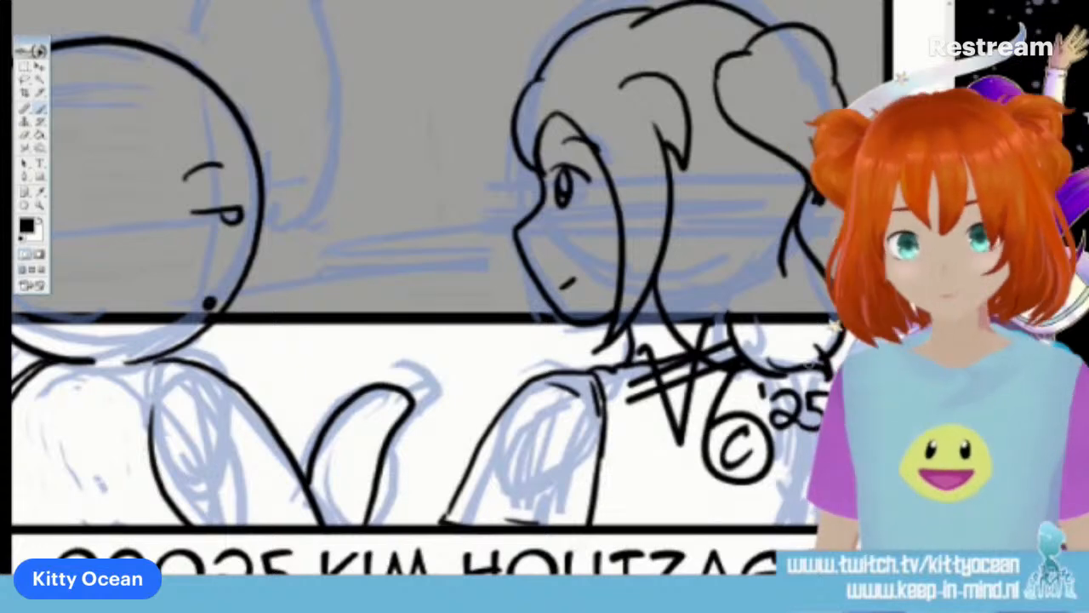
left_click_drag(772, 377, 793, 524)
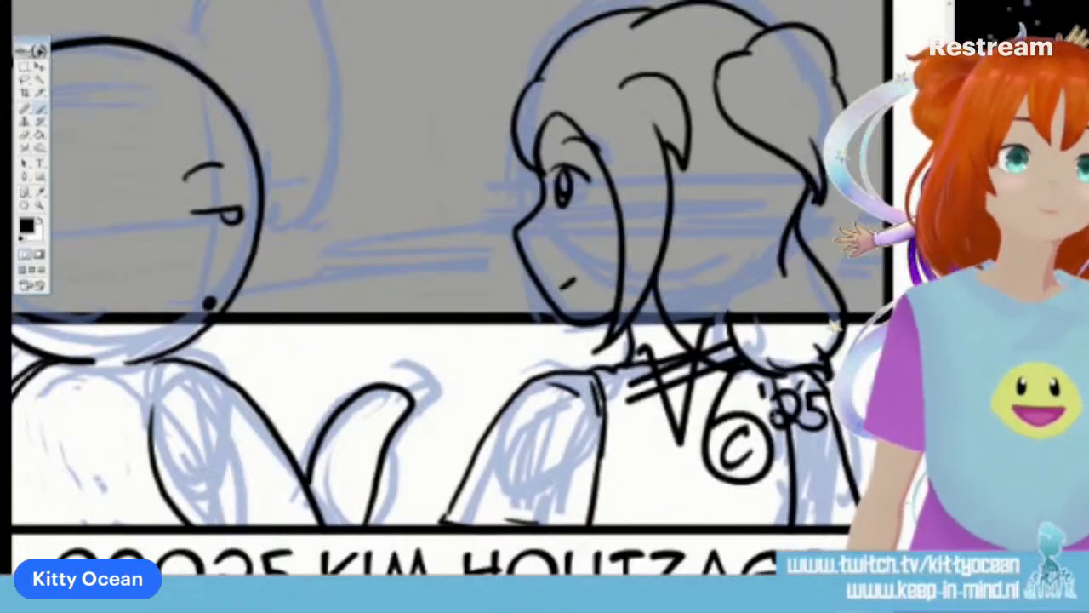
scroll(447, 289, "up", 6)
scroll(447, 290, "down", 1)
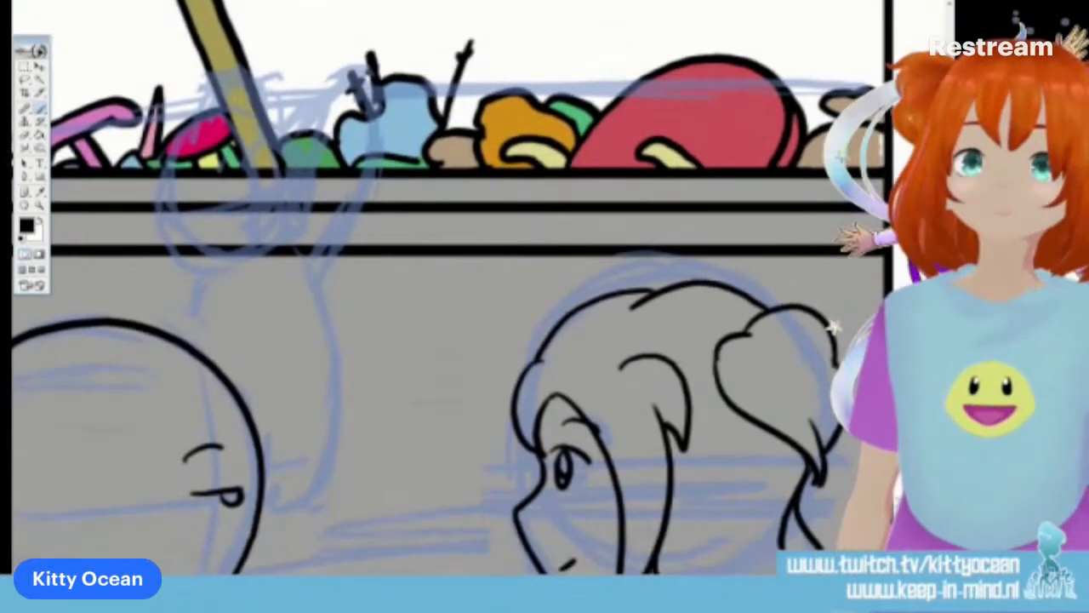
Ink the small character's round head, simple face and one torso side over the bin rim in the fourth panel
scroll(834, 326, "down", 1)
scroll(834, 326, "left", 6)
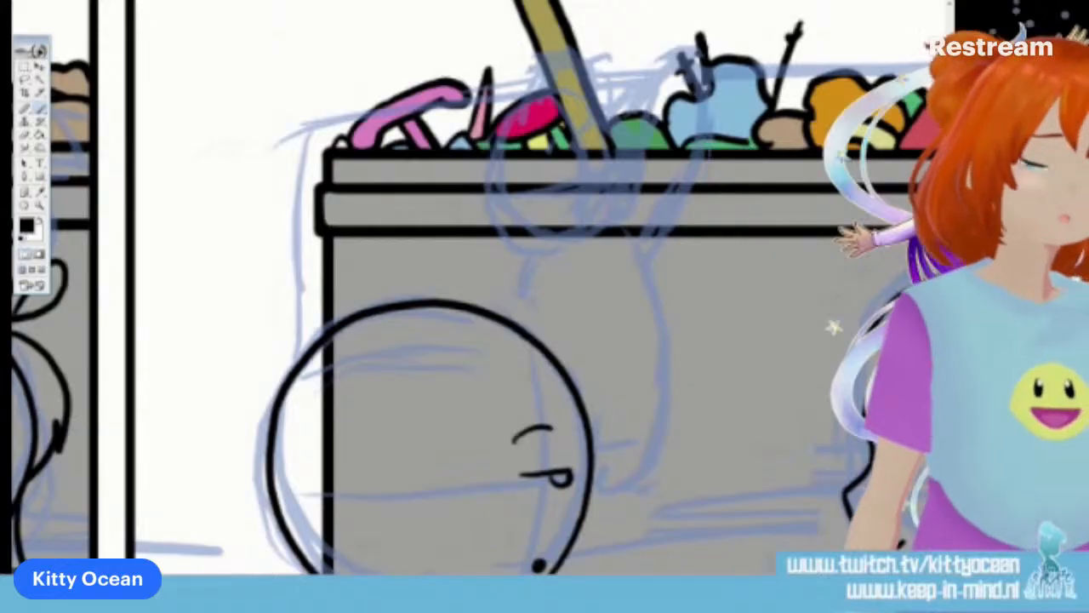
scroll(477, 289, "up", 3)
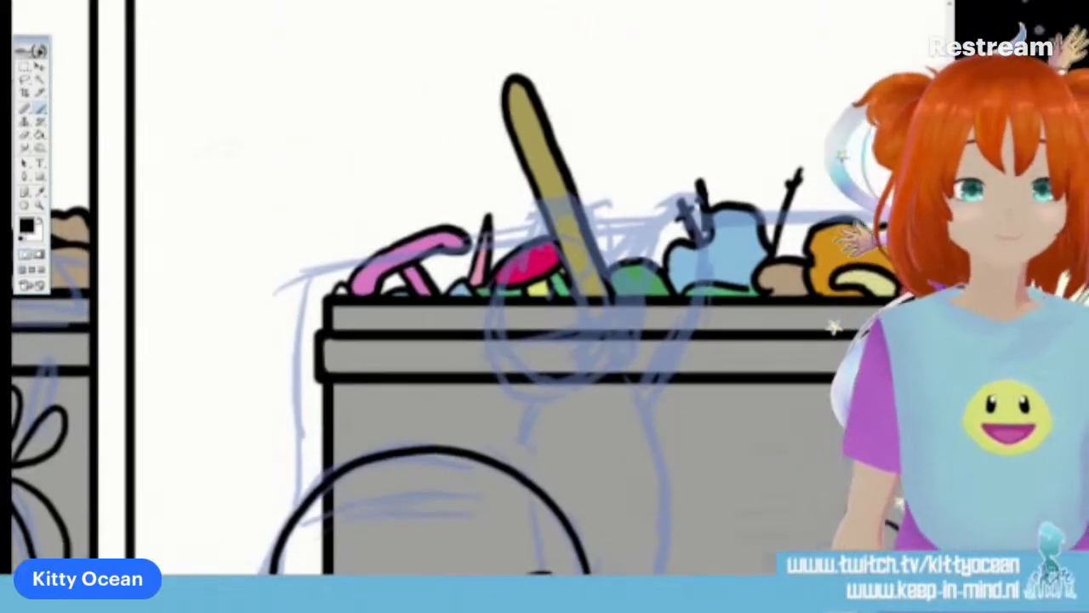
mouse_move(605, 378)
left_mouse_down()
mouse_move(634, 323)
mouse_move(611, 272)
mouse_move(527, 250)
mouse_move(495, 263)
mouse_move(479, 350)
mouse_move(519, 393)
mouse_move(565, 393)
mouse_move(519, 473)
left_mouse_up()
mouse_move(602, 306)
left_mouse_down()
mouse_move(608, 322)
mouse_move(539, 318)
left_mouse_up()
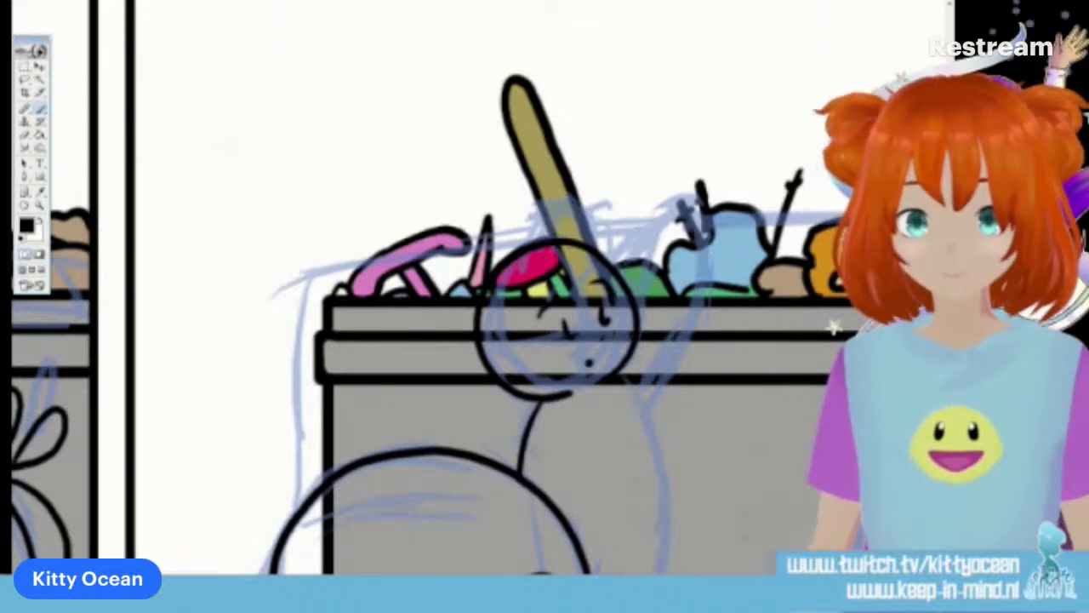
Ink the small character's raised waving arm and the remaining side of the torso in the fourth panel
left_click_drag(649, 421, 701, 294)
mouse_move(635, 309)
left_mouse_down()
mouse_move(659, 285)
mouse_move(705, 292)
left_mouse_up()
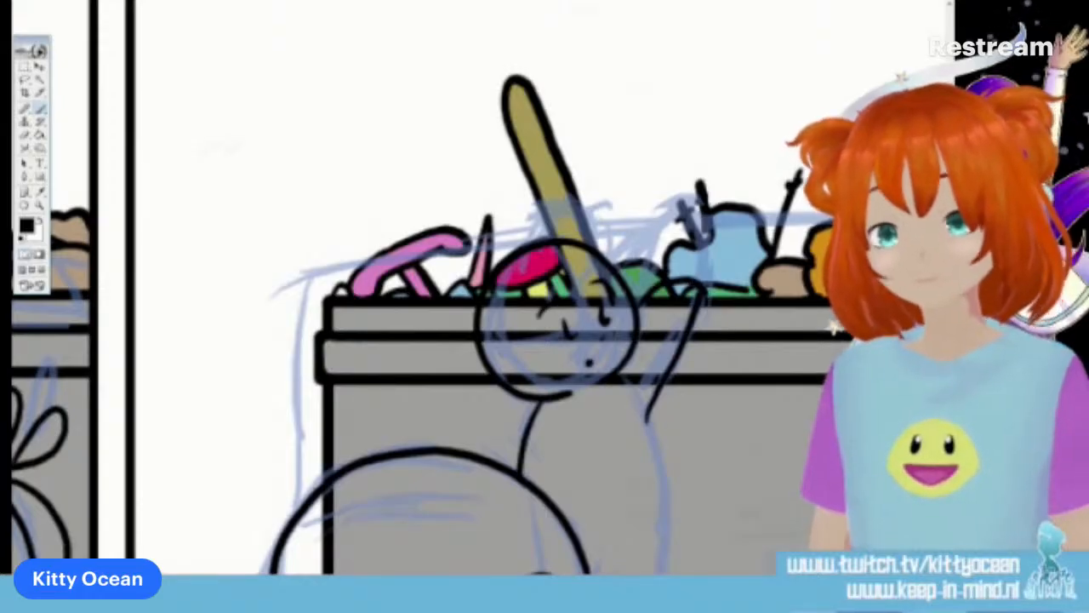
scroll(476, 289, "down", 2)
mouse_move(645, 336)
left_mouse_down()
mouse_move(654, 456)
mouse_move(643, 519)
mouse_move(601, 554)
left_mouse_up()
left_click_drag(583, 471, 591, 534)
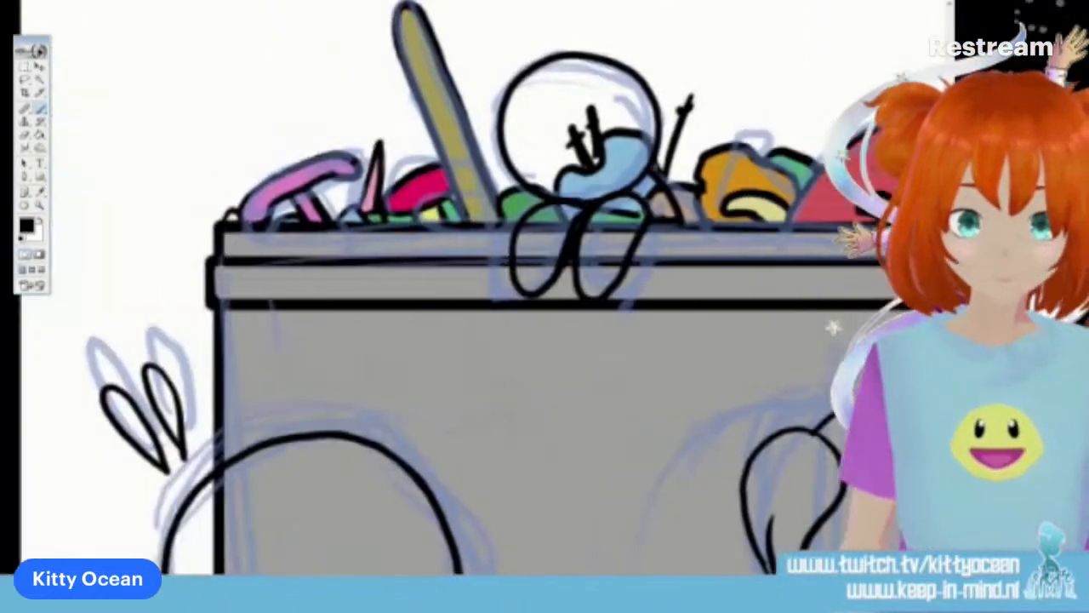
Ink the face of the small character on the bin in the third panel, with two surprise marks beside the head
scroll(510, 289, "up", 3)
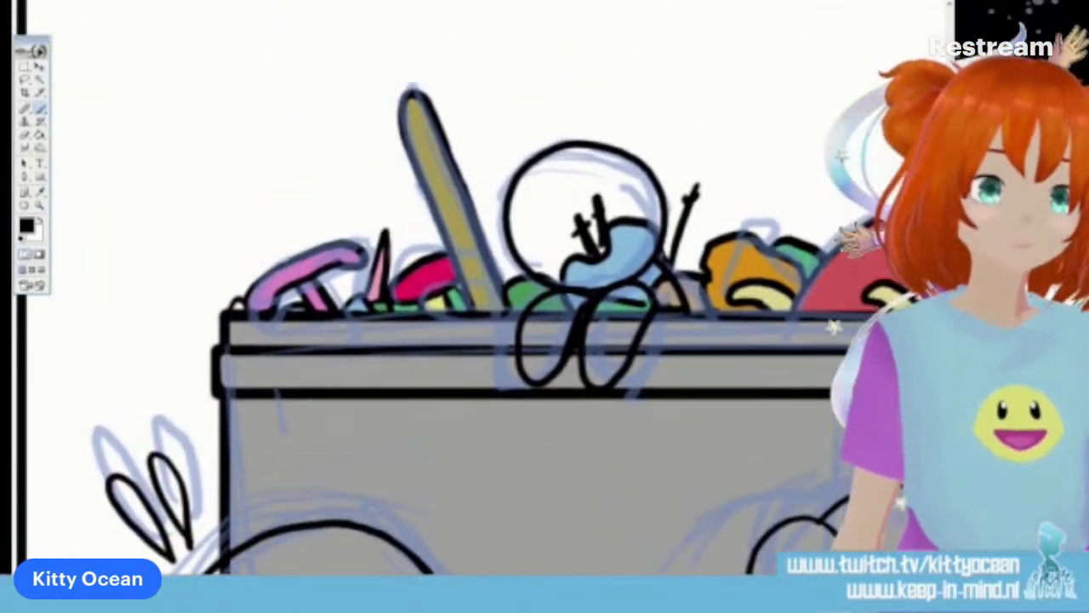
left_click_drag(543, 223, 552, 244)
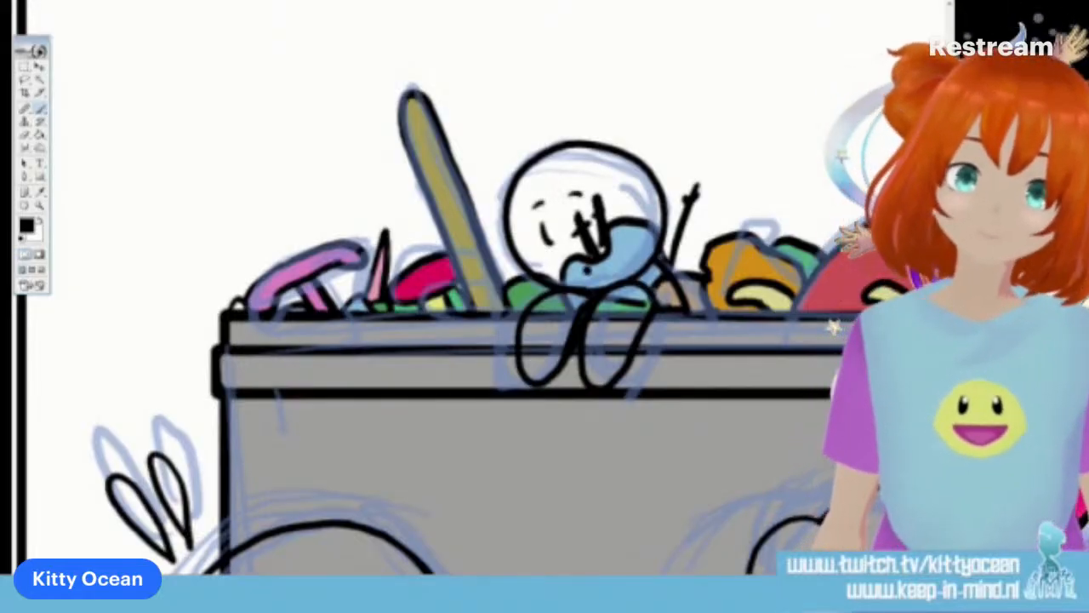
mouse_move(480, 121)
left_mouse_down()
mouse_move(504, 154)
mouse_move(500, 112)
mouse_move(520, 138)
left_mouse_up()
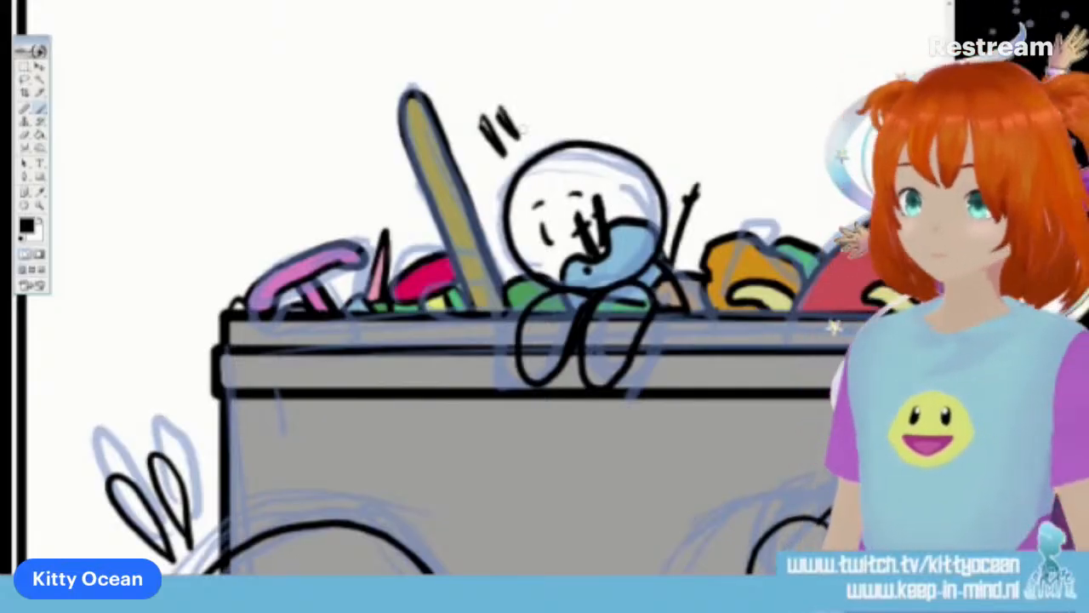
key("ctrl+z")
left_click_drag(504, 111, 518, 140)
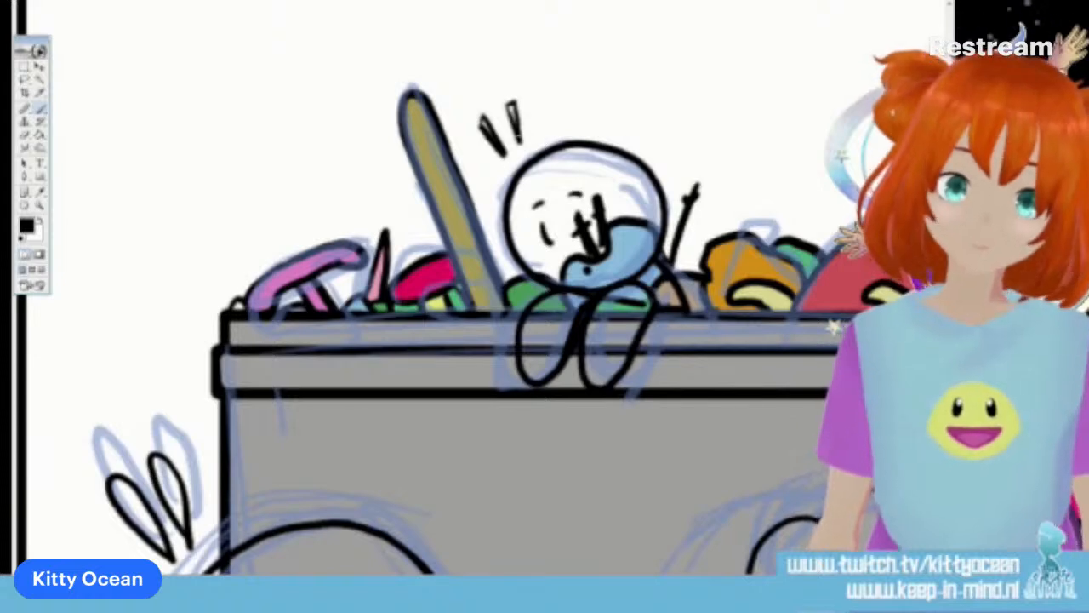
Ink the small character's open mouth in the fourth panel and complete the outline between chin and body
left_click_drag(723, 324, 383, 324)
mouse_move(851, 323)
left_mouse_down()
mouse_move(94, 326)
mouse_move(108, 332)
left_mouse_up()
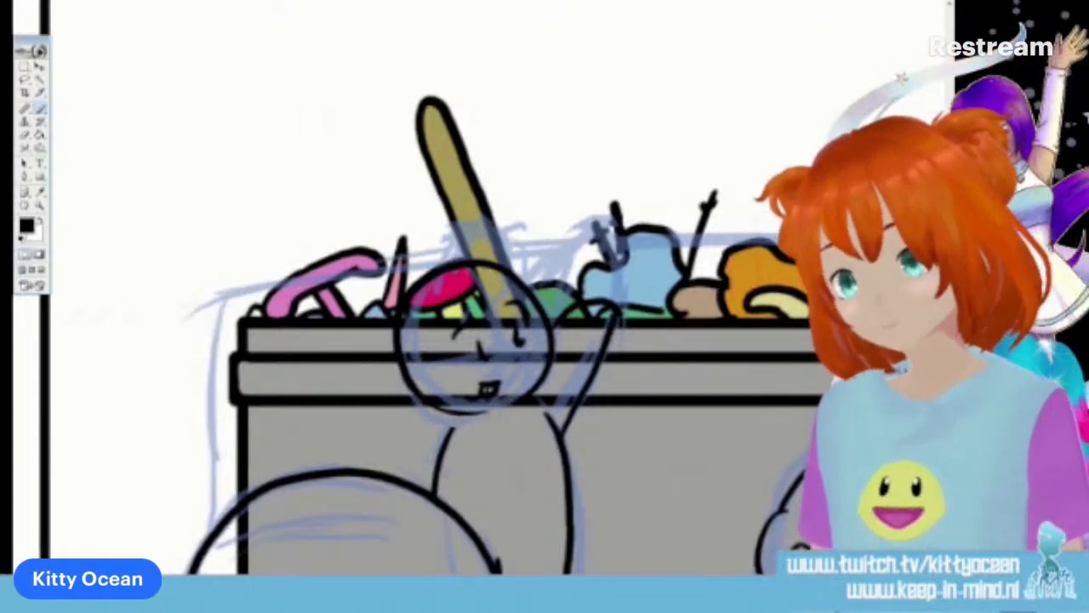
left_click_drag(423, 397, 484, 414)
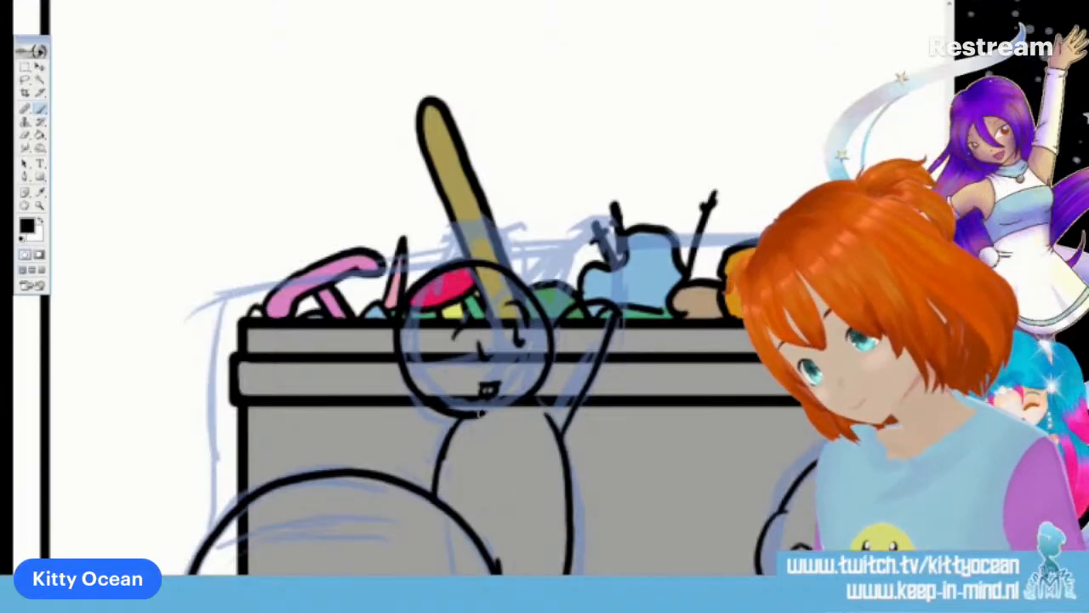
scroll(481, 412, "down", 6)
scroll(481, 413, "up", 2)
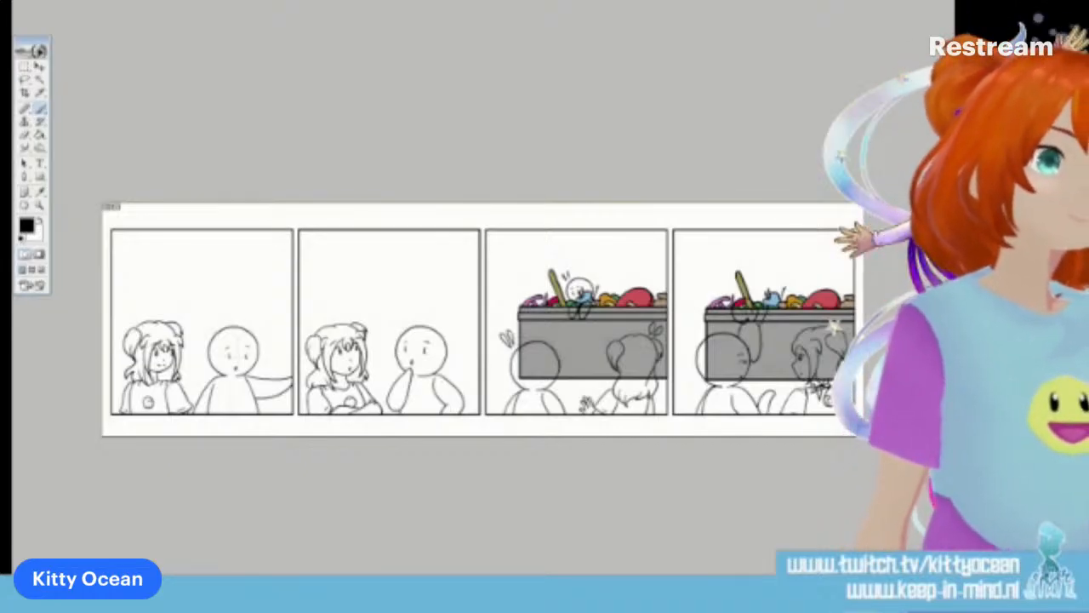
key("ctrl+z")
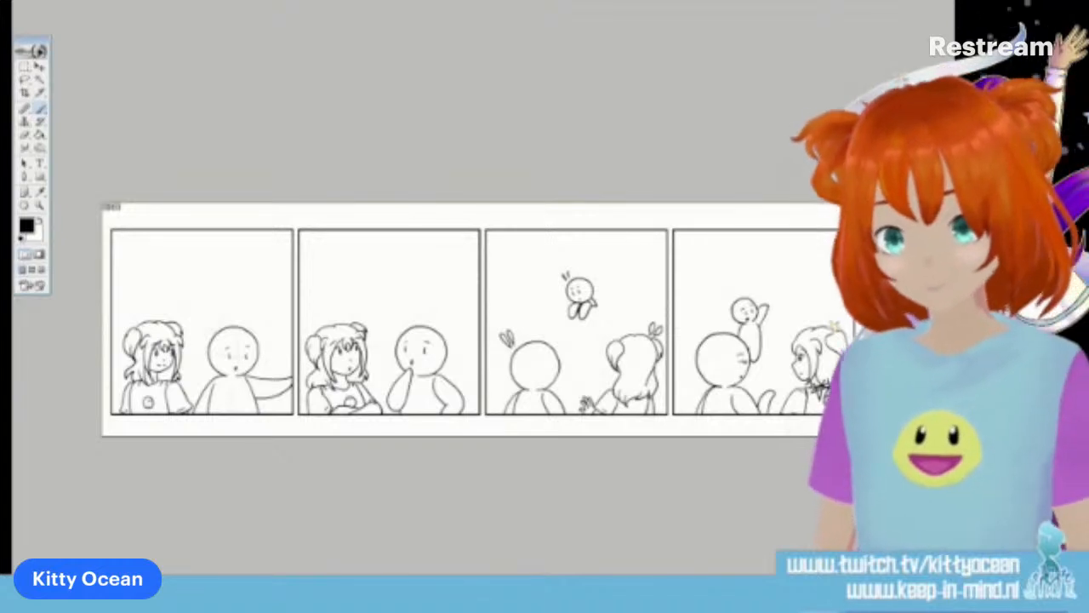
key("ctrl+v")
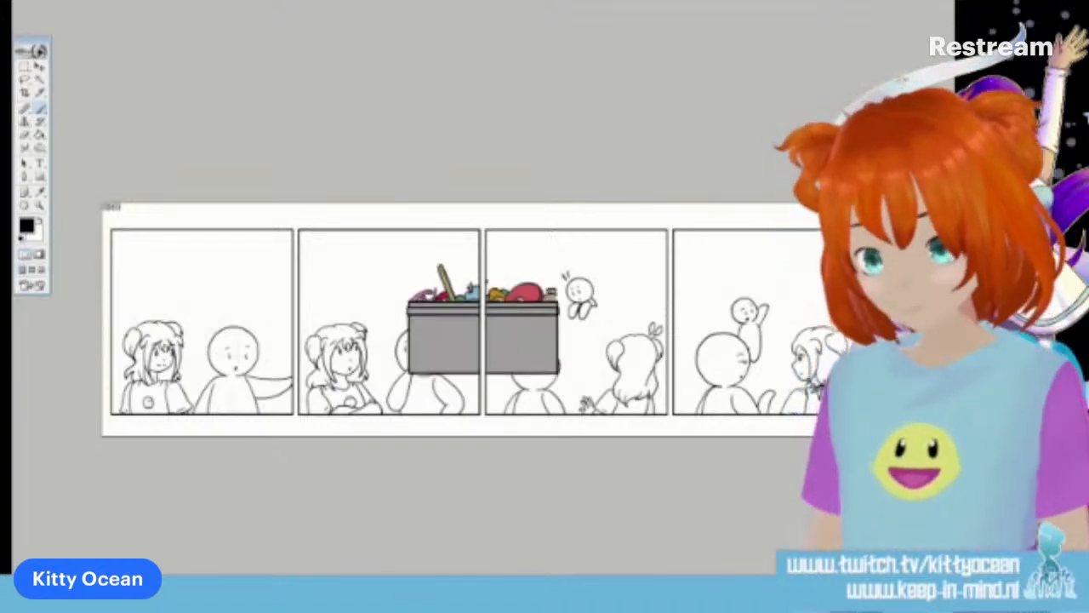
key("ctrl+z")
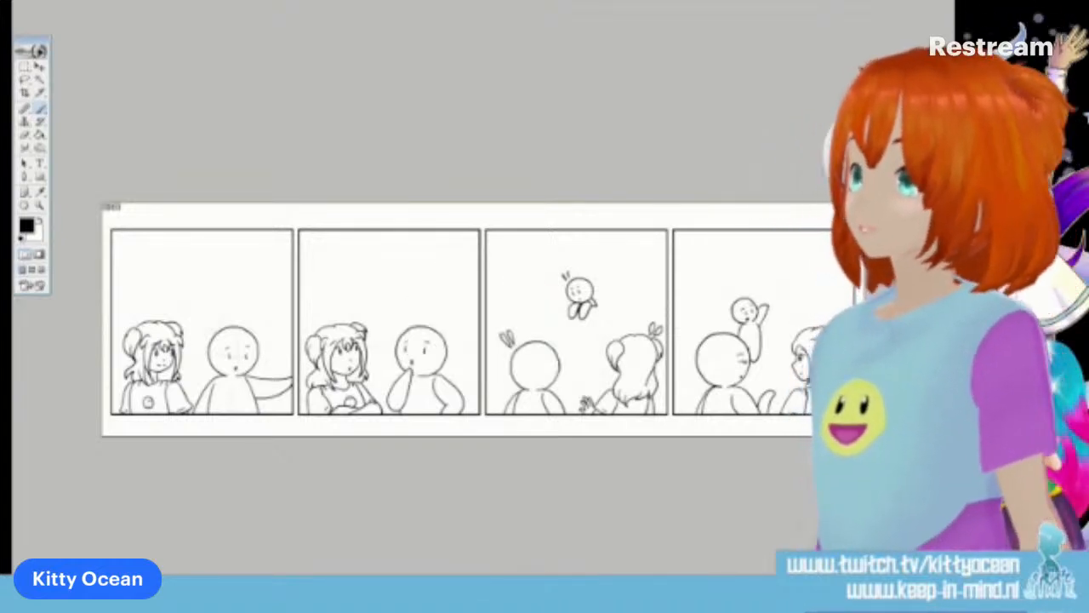
key("ctrl+a")
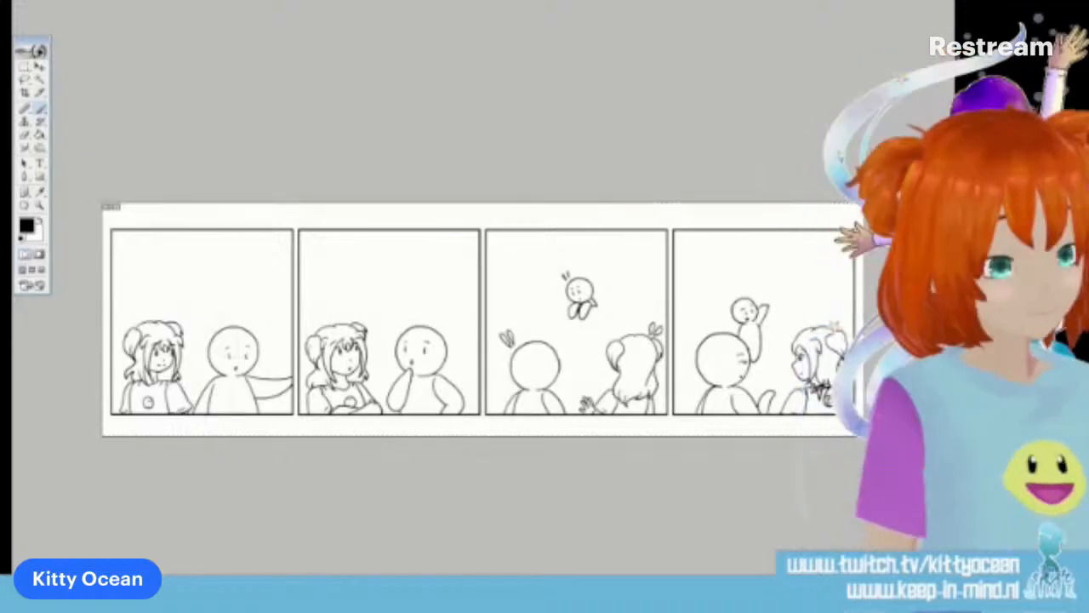
key("ctrl+d")
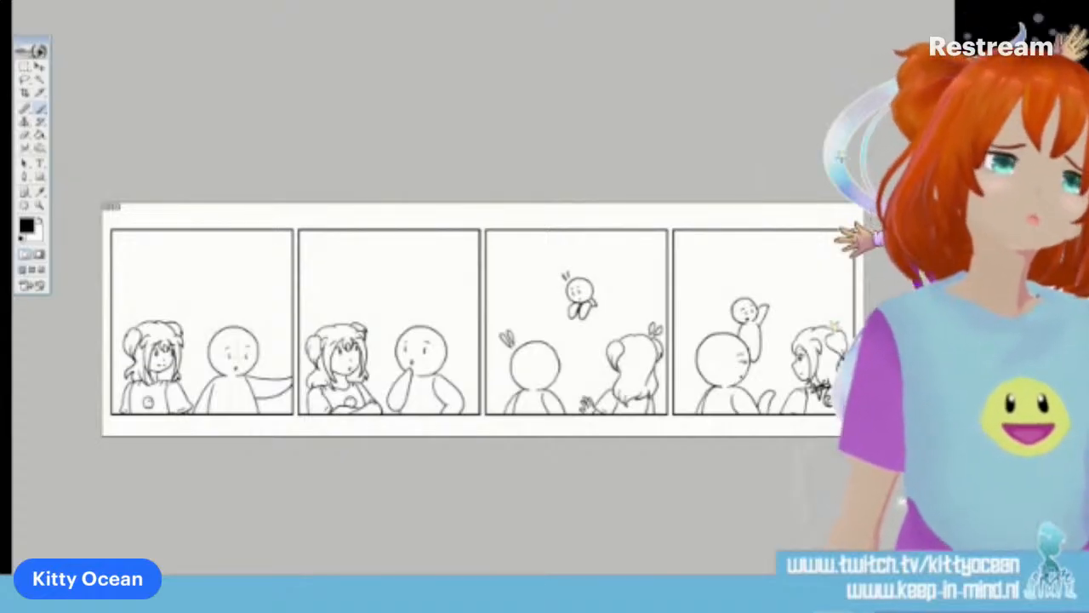
Fill the characters with white so they cover the bin in the third and fourth panels
left_click(40, 80)
left_click(520, 317)
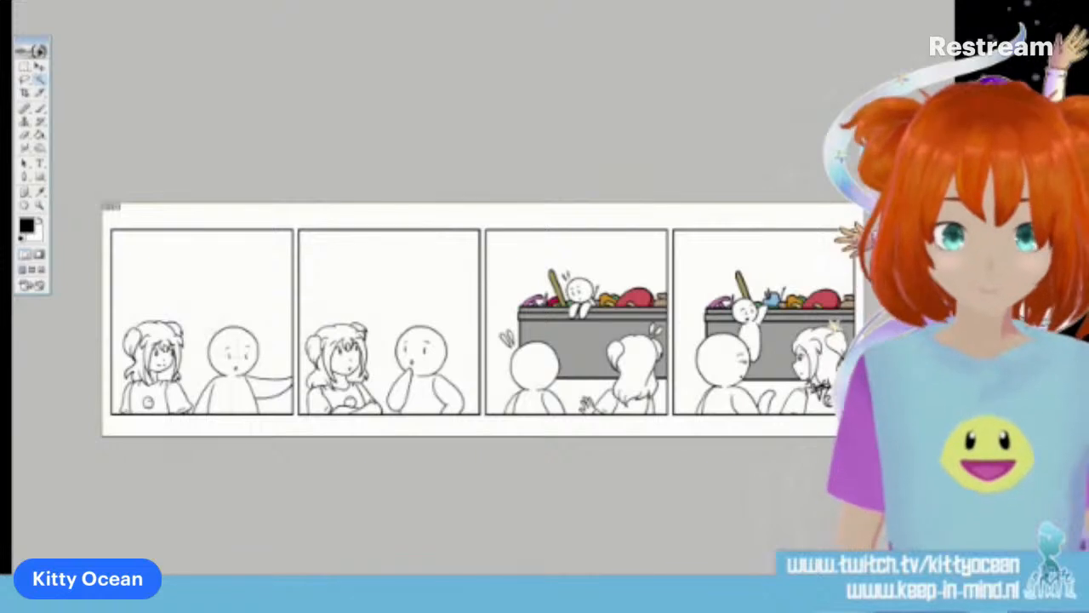
key("ctrl+a")
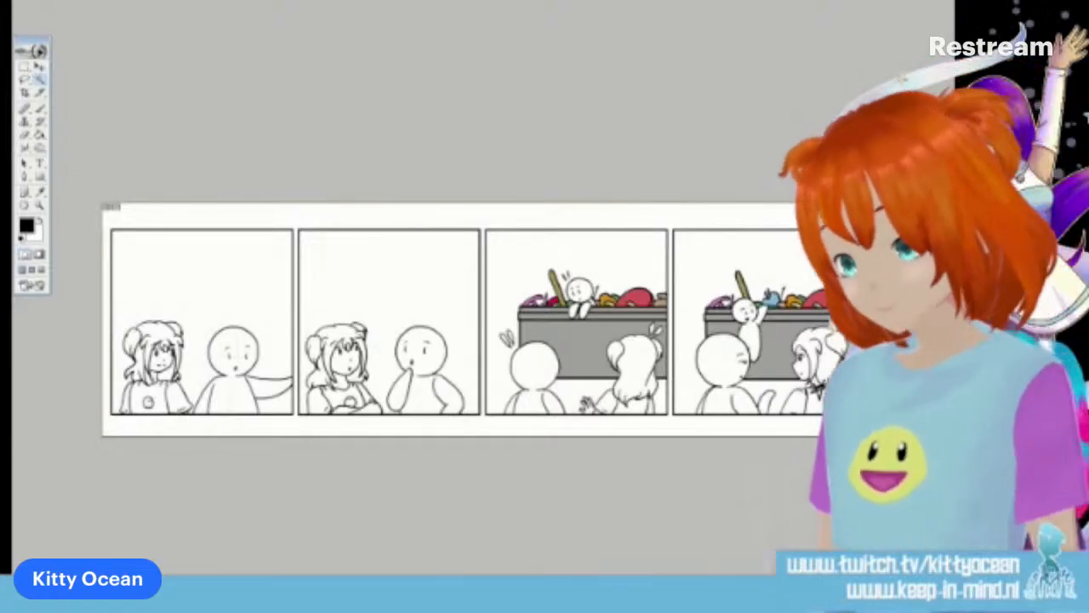
Choose a golden-yellow foreground colour and fill the long-haired character's crown and front locks in the first panel
left_click(29, 225)
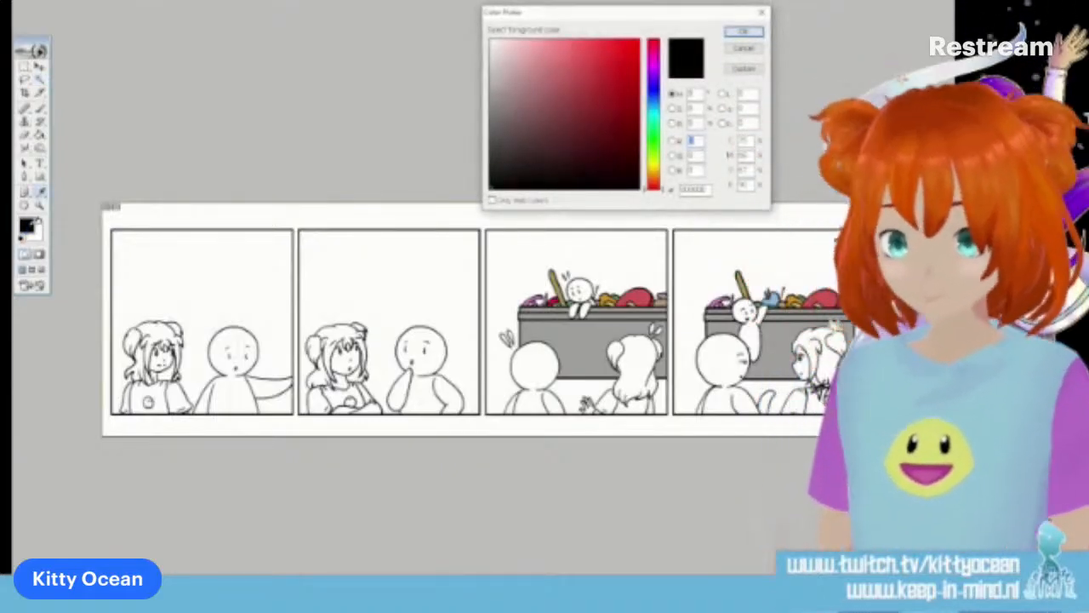
left_click(653, 172)
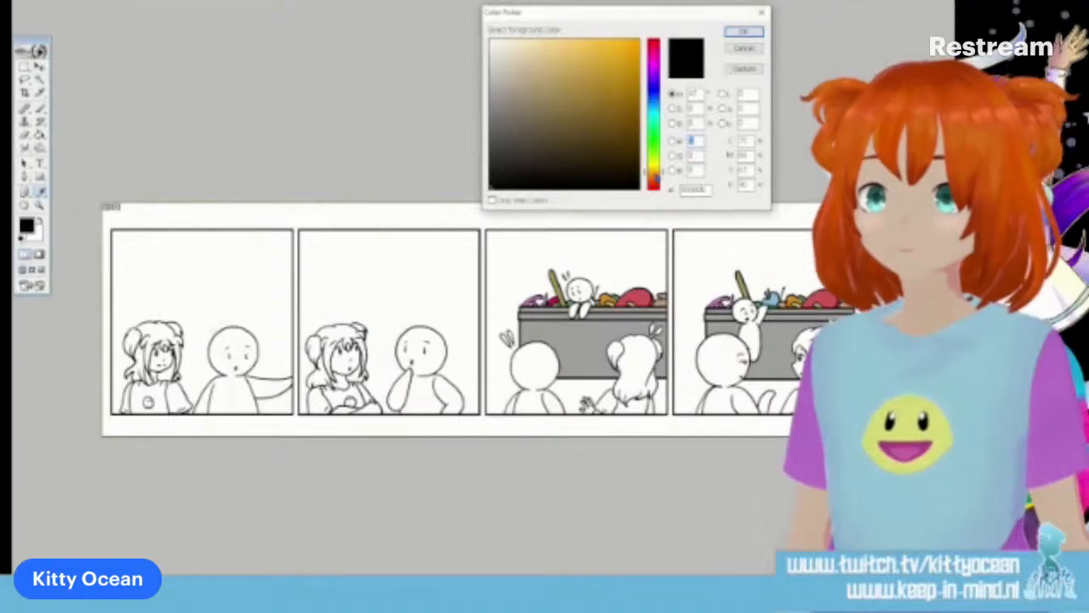
left_click(634, 45)
left_click(744, 32)
left_click(43, 134)
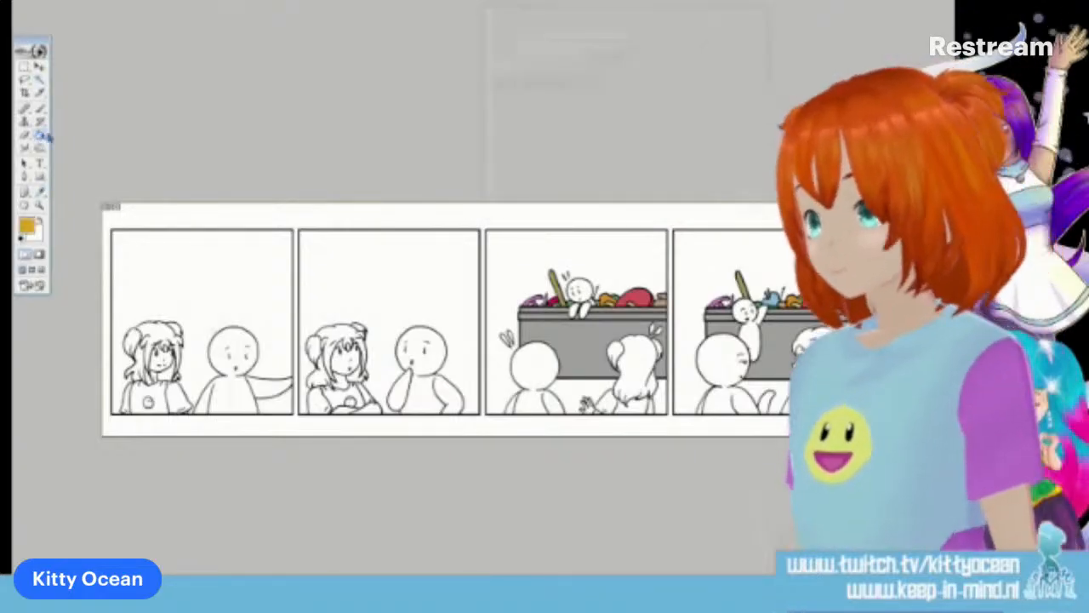
key("ctrl+plus")
key("ctrl+plus")
key("ctrl+plus")
key("ctrl+plus")
left_click_drag(477, 611, 200, 610)
left_click(262, 375)
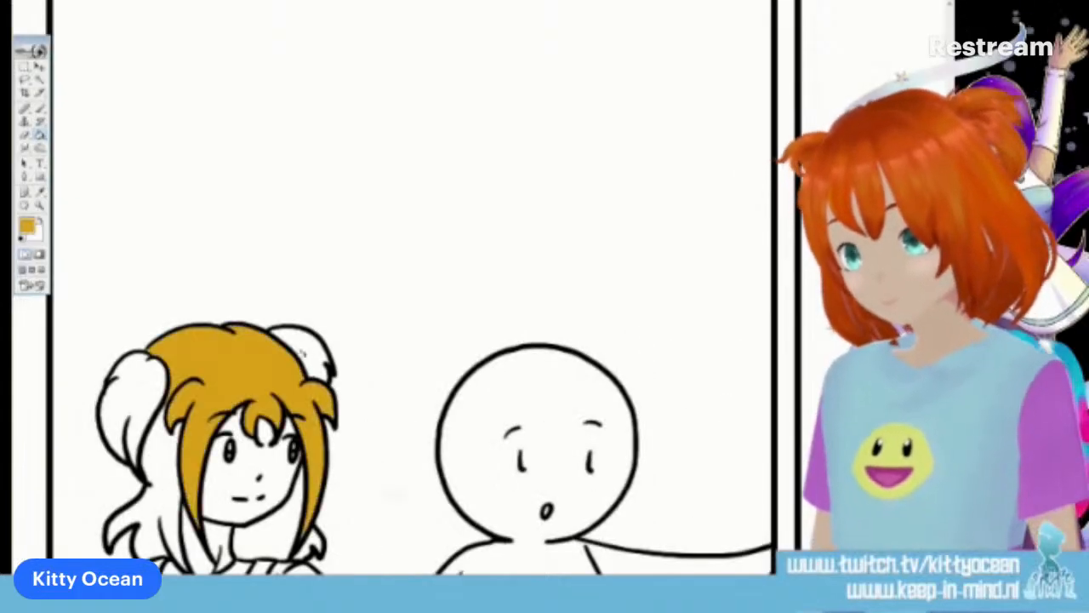
Fill the long-haired character's two pigtails and the hair behind the neck golden yellow in the first panel
left_click(299, 355)
left_click(273, 531)
left_click(164, 490)
left_click(155, 395)
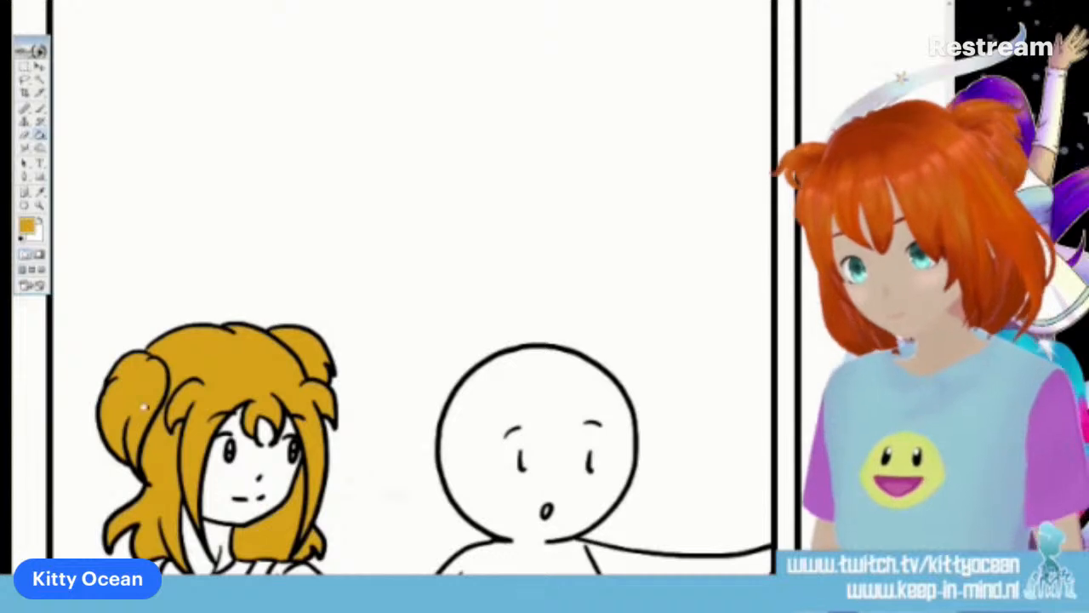
left_click(40, 109)
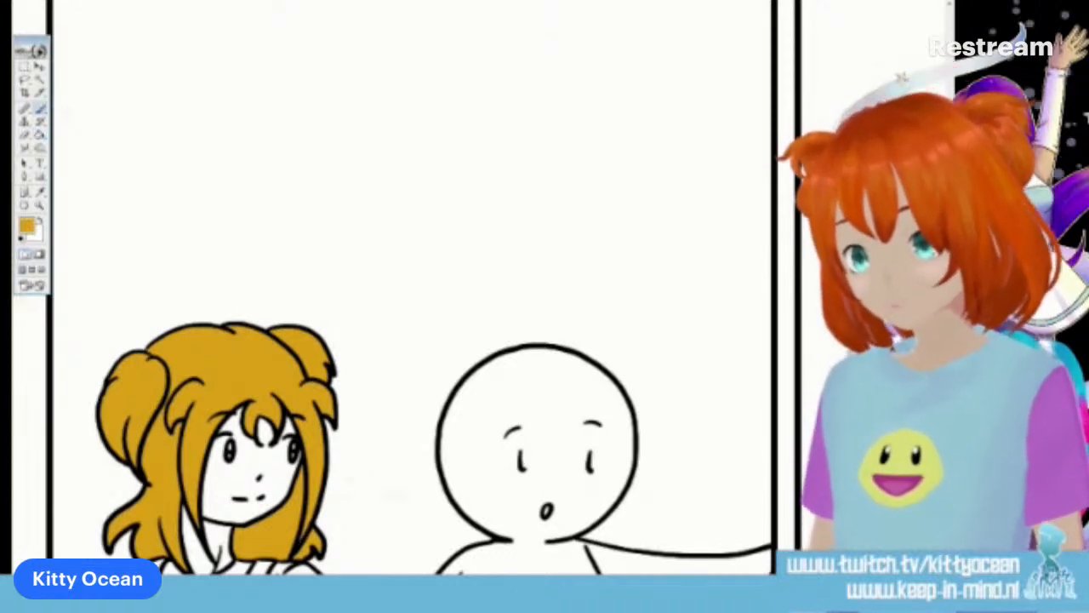
Fill the long-haired character's crown, front locks, pigtails and long back hair golden yellow in the second panel
scroll(413, 289, "right", 8)
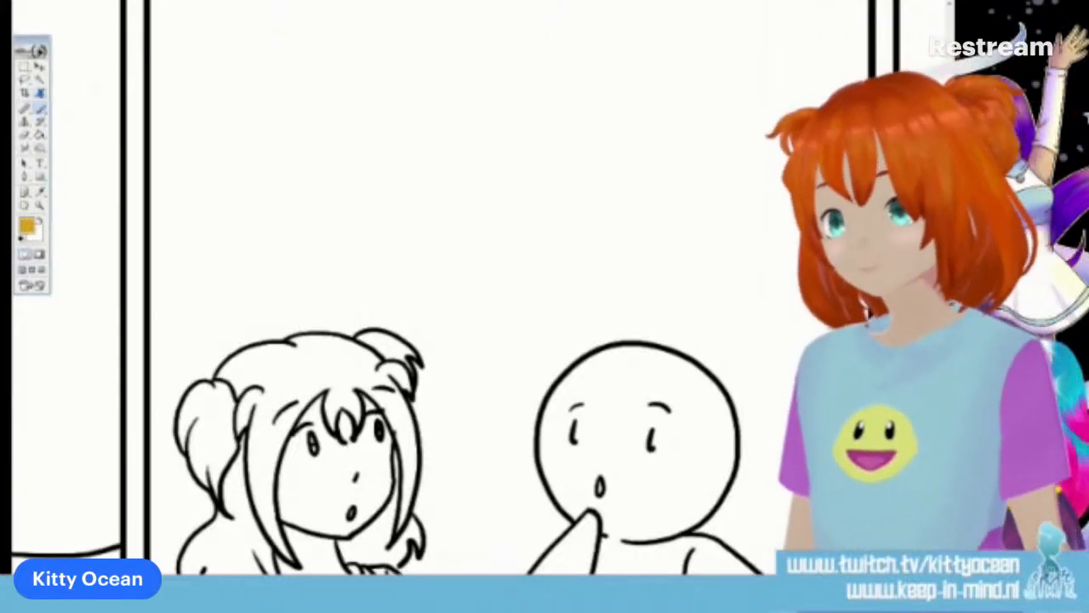
key("b")
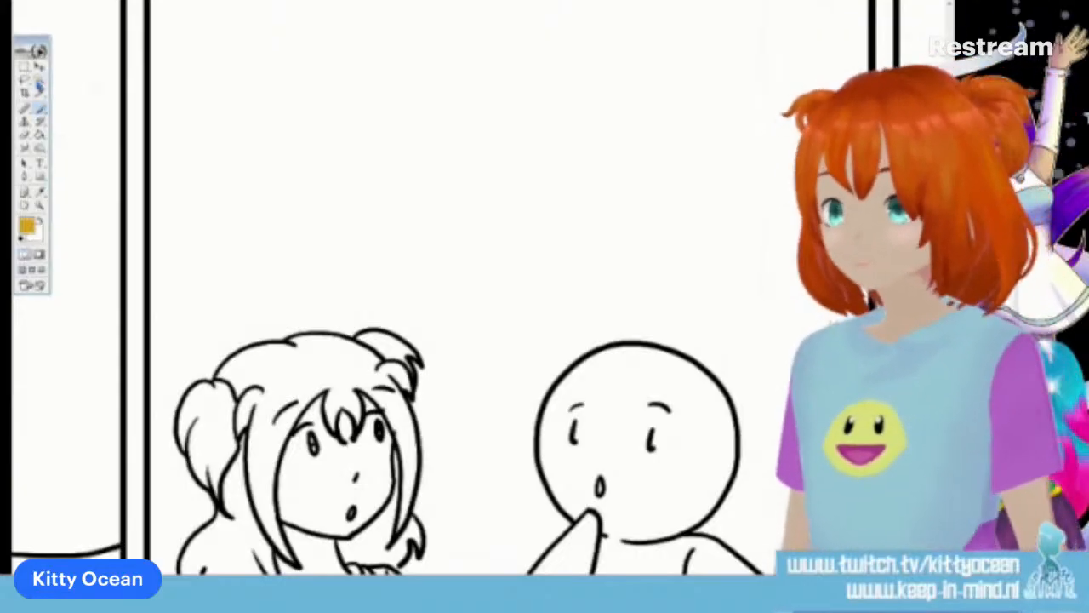
left_click(40, 135)
left_click(275, 371)
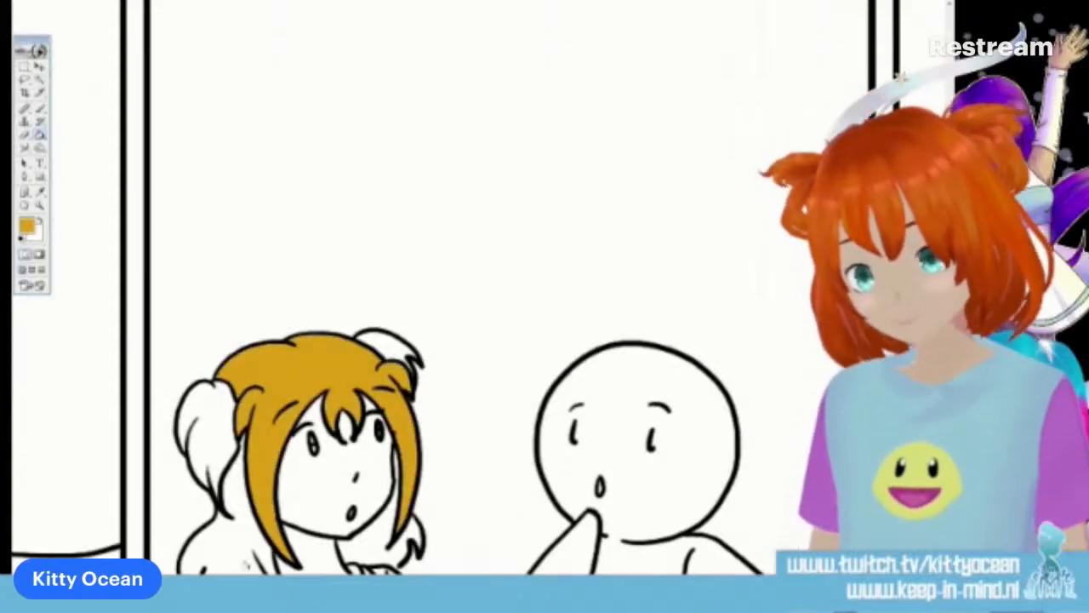
left_click(222, 456)
left_click(222, 426)
left_click(387, 350)
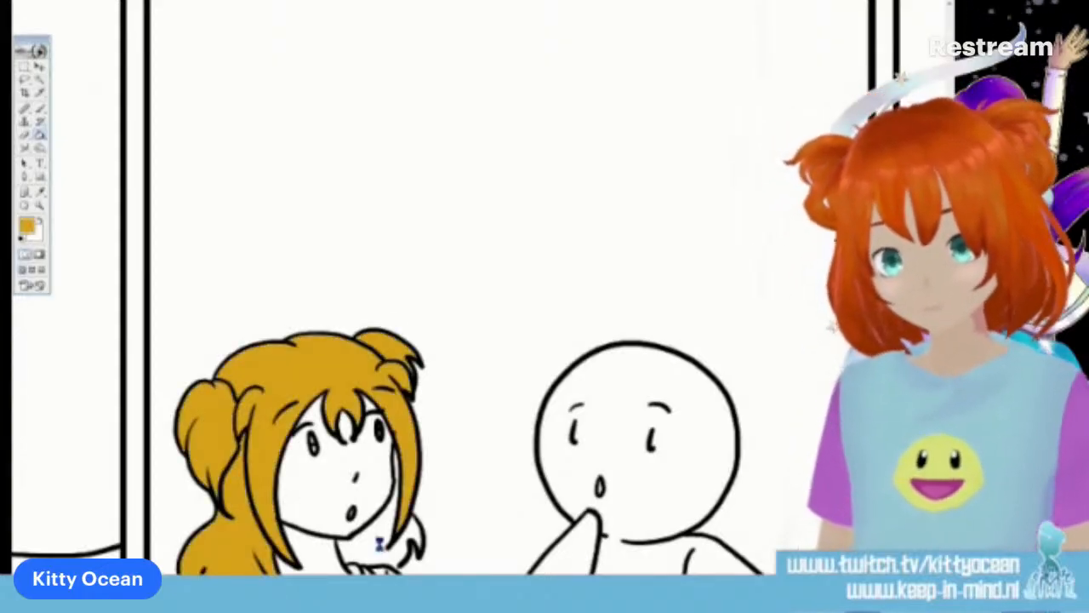
Undo the fill beside the neck, touch up the gap with the brush, and refill that hair golden yellow
left_click(379, 538)
key("ctrl+z")
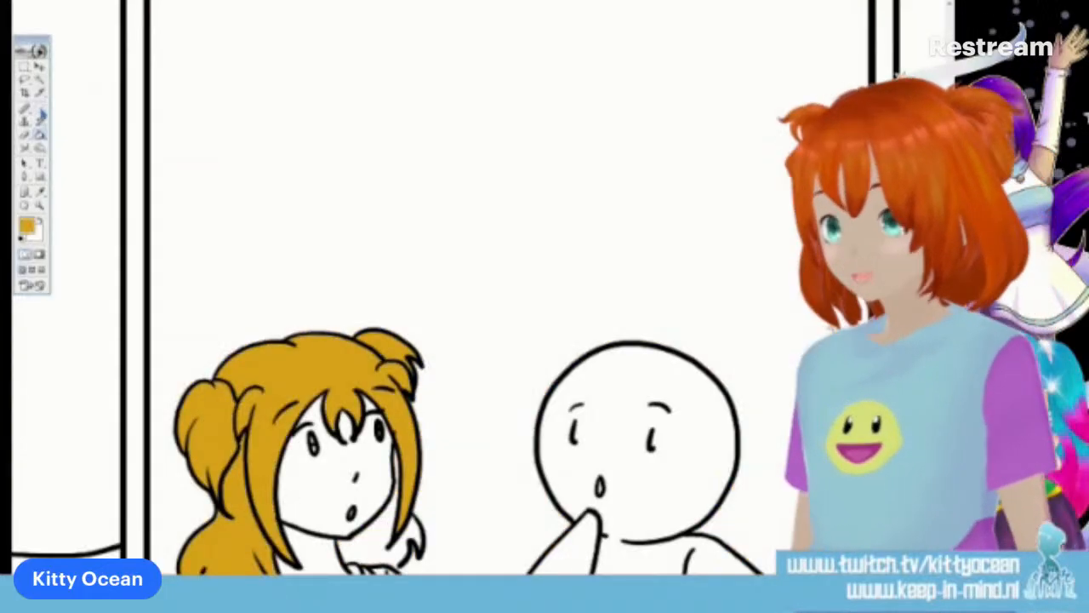
left_click(40, 119)
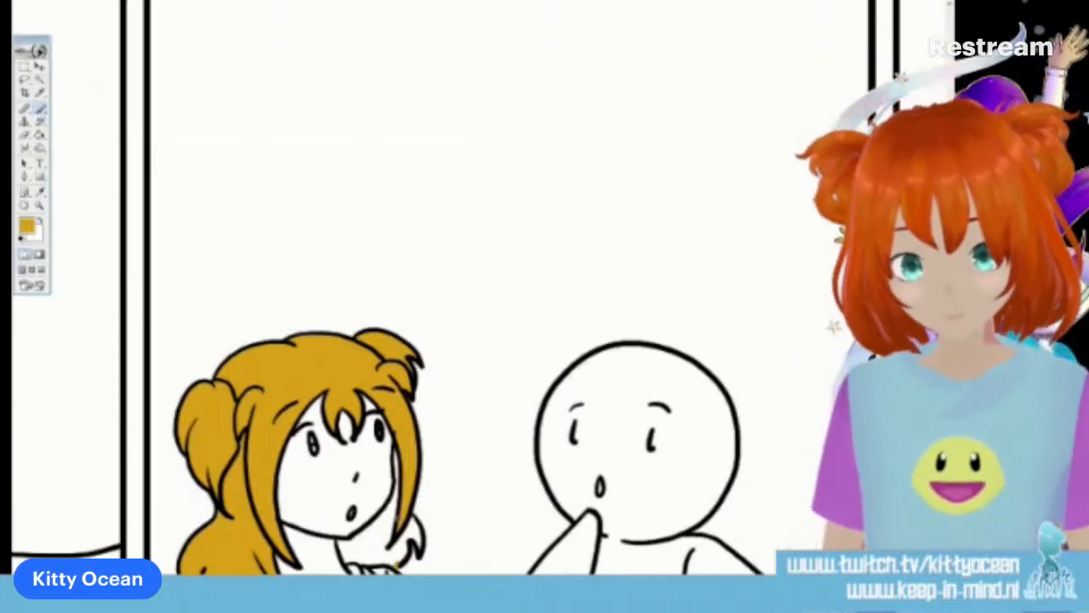
left_click(372, 539)
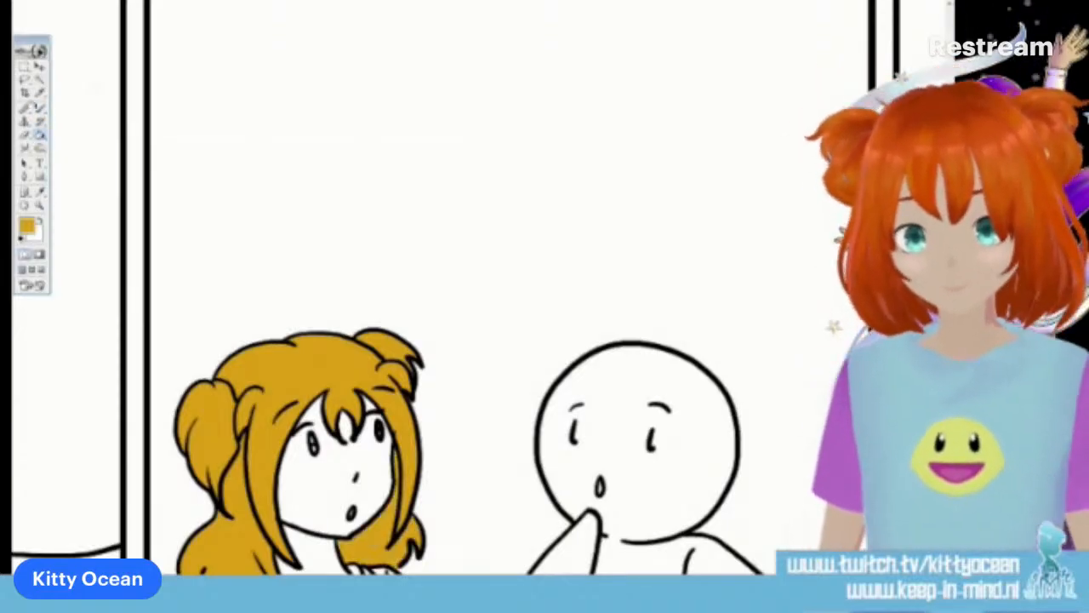
left_click(40, 109)
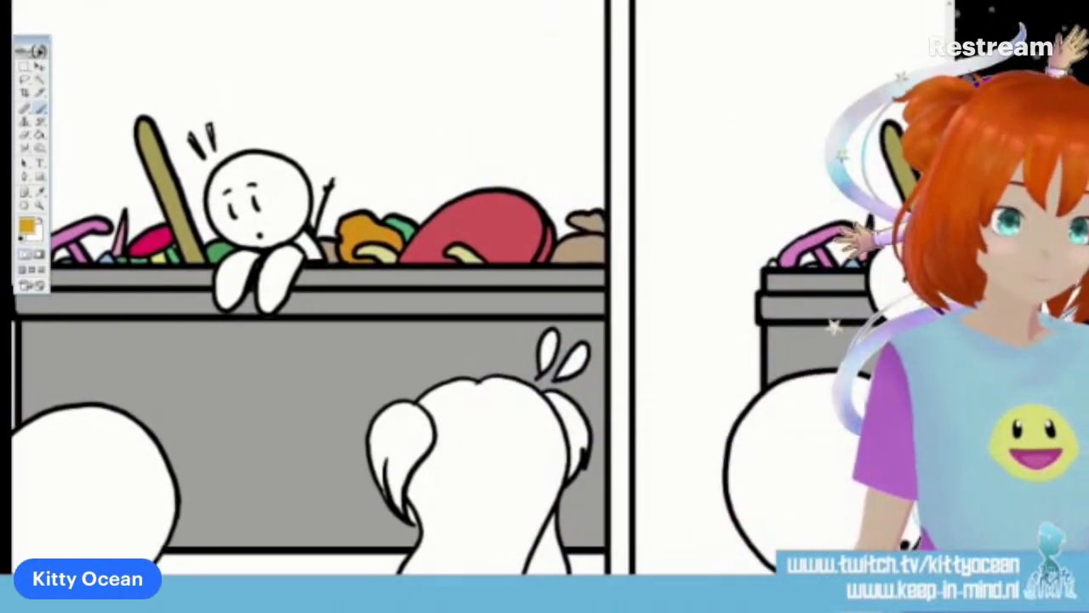
Fill the long-haired character's back hair and both pigtails golden yellow in the third panel
left_click(41, 136)
left_click(504, 436)
left_click(429, 423)
left_click(568, 417)
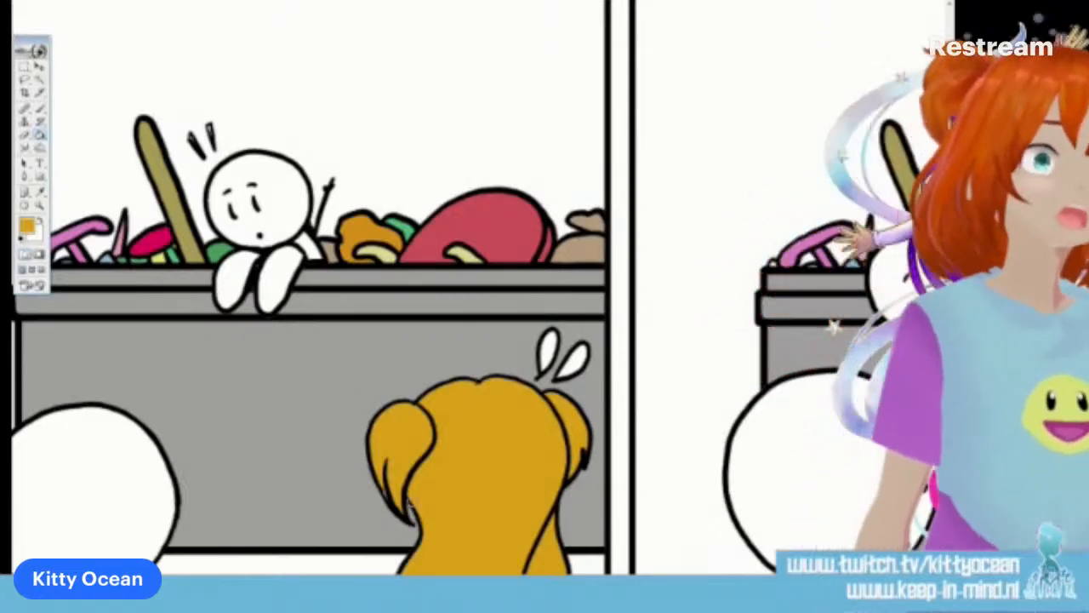
key("b")
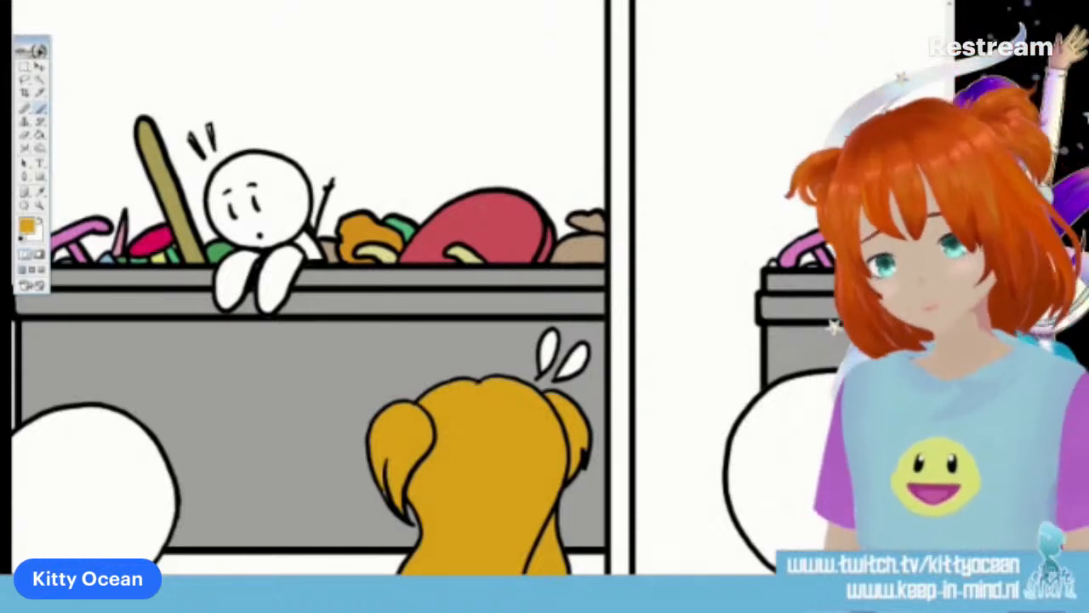
Fill the long-haired character's hair golden yellow in the fourth panel
scroll(414, 288, "right", 3)
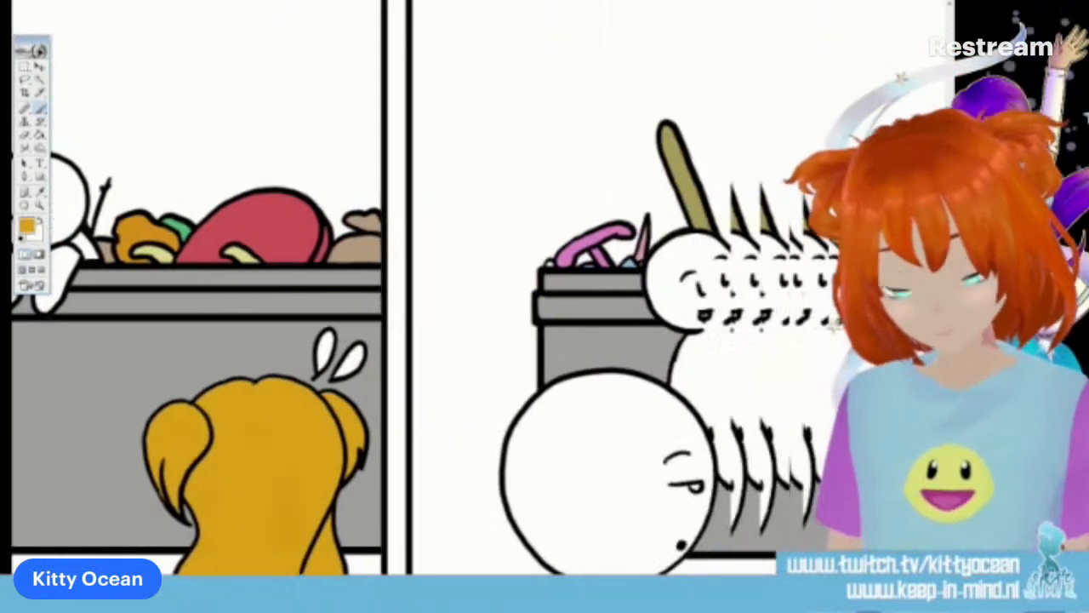
left_click(40, 136)
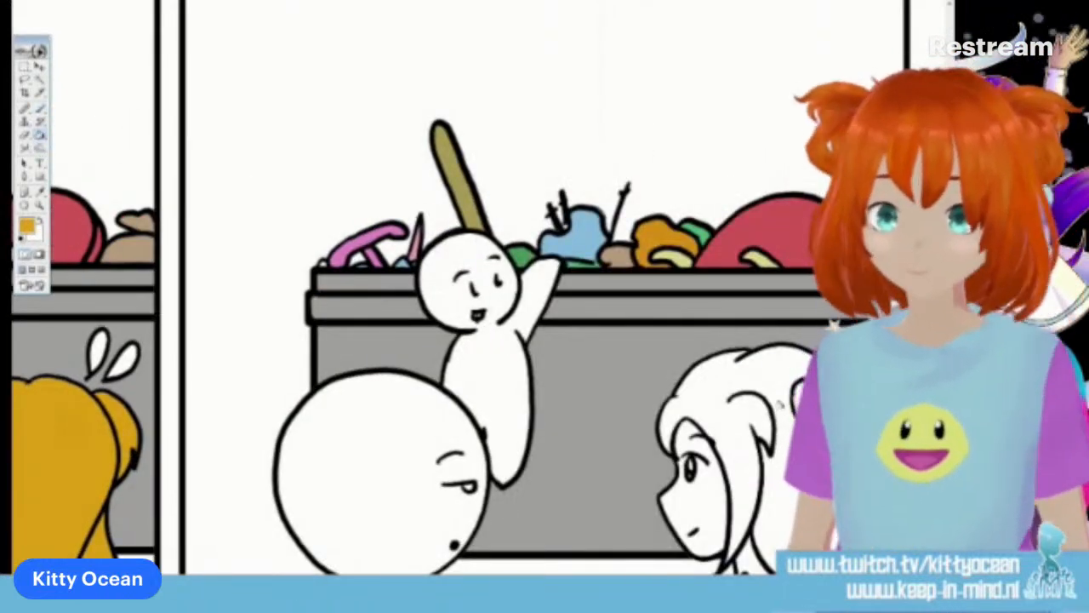
left_click(766, 383)
left_click(813, 401)
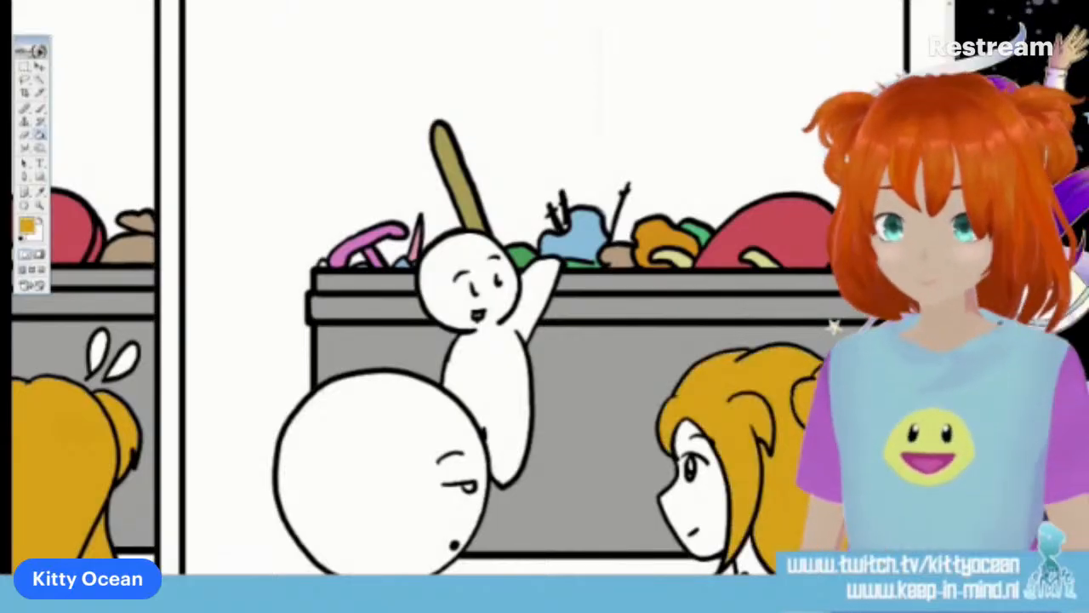
left_click(40, 110)
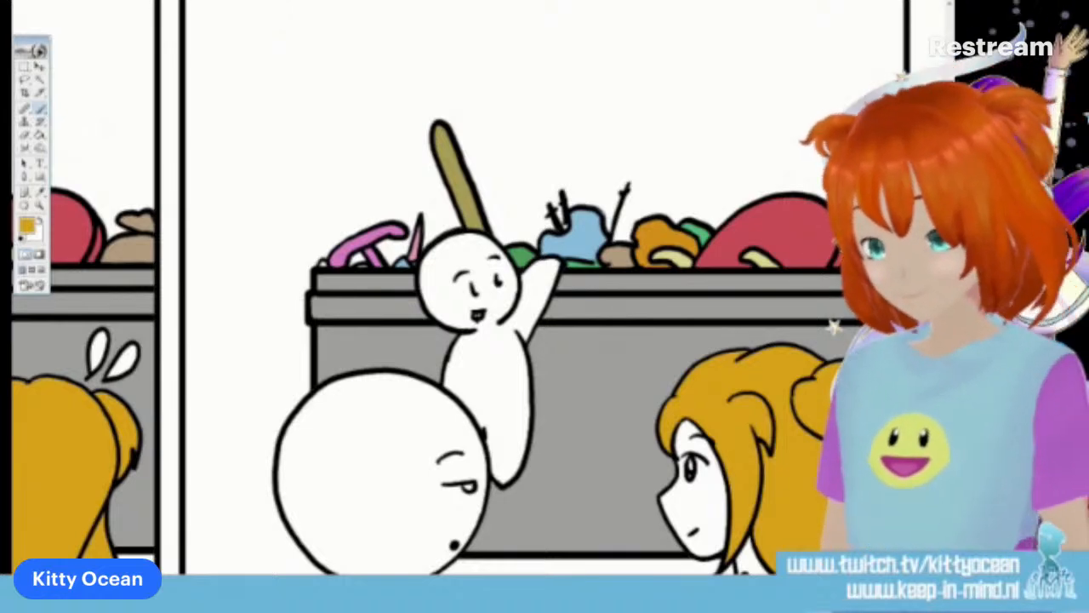
Set the foreground colour to light blue and fill the long-haired character's shirt body in the fourth panel
left_click(27, 225)
left_click(656, 108)
left_click(546, 70)
left_click(744, 34)
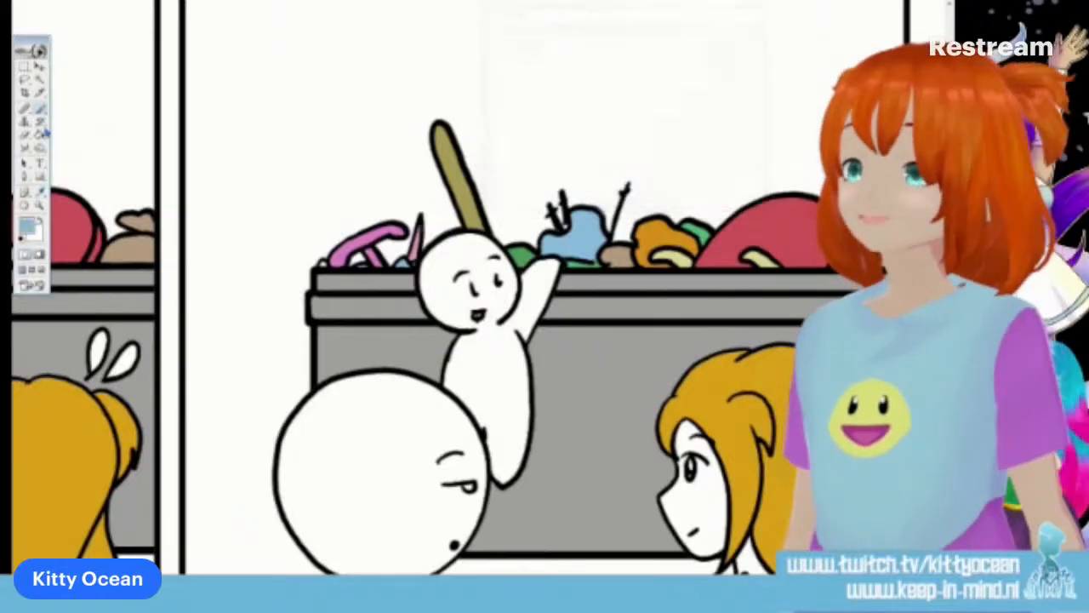
left_click(45, 132)
scroll(545, 341, "down", 1)
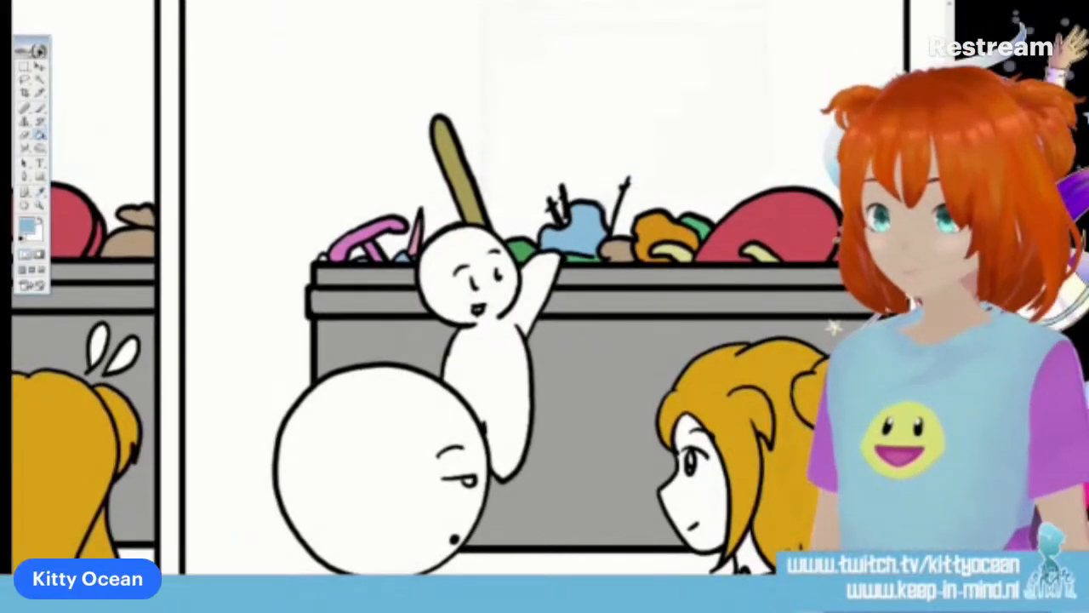
scroll(545, 341, "down", 5)
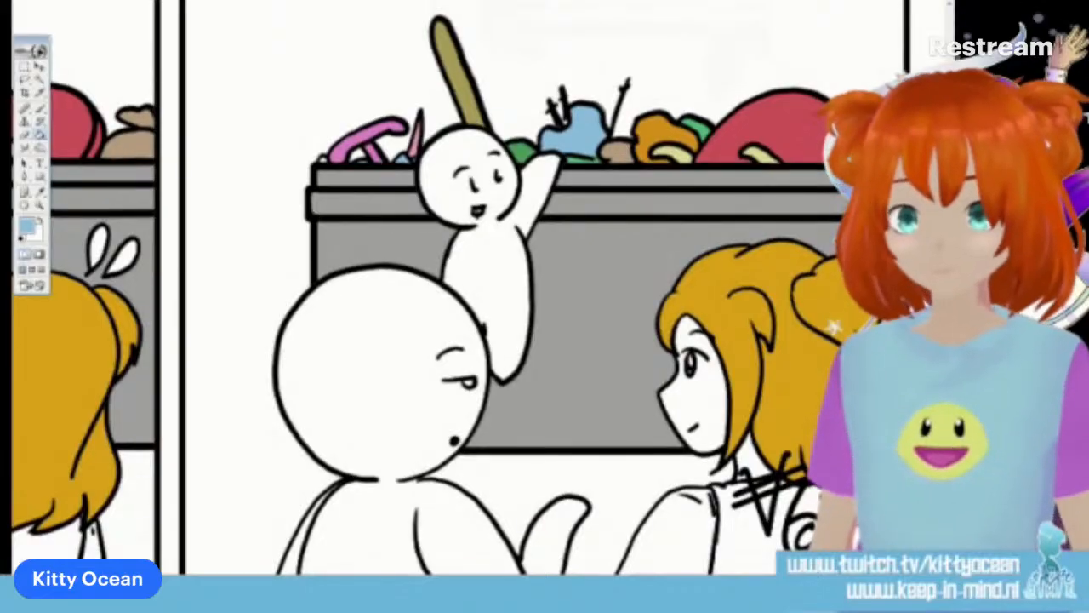
left_click(733, 526)
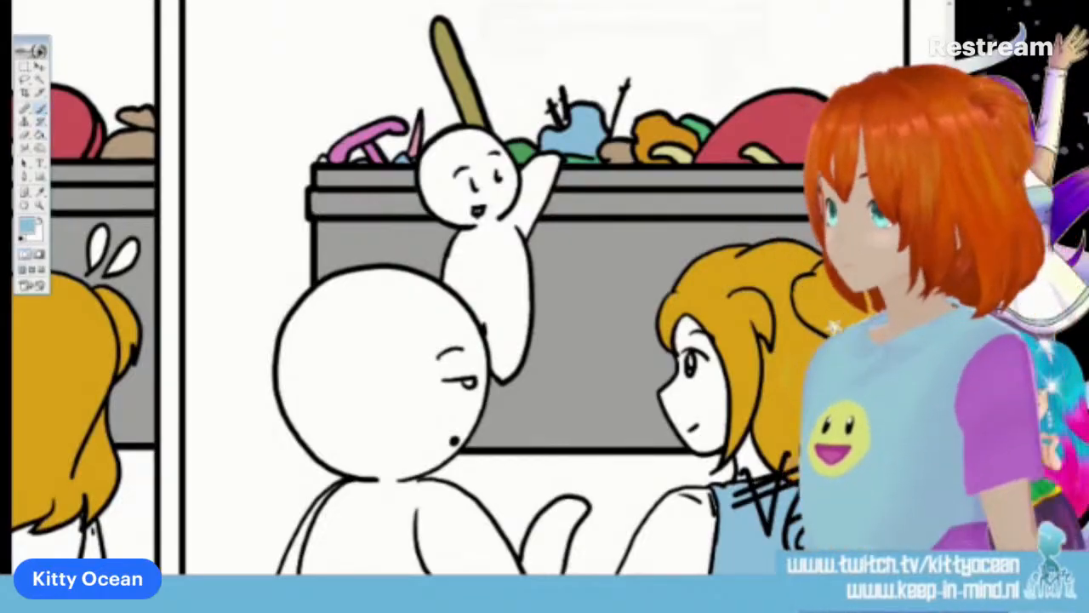
key("i")
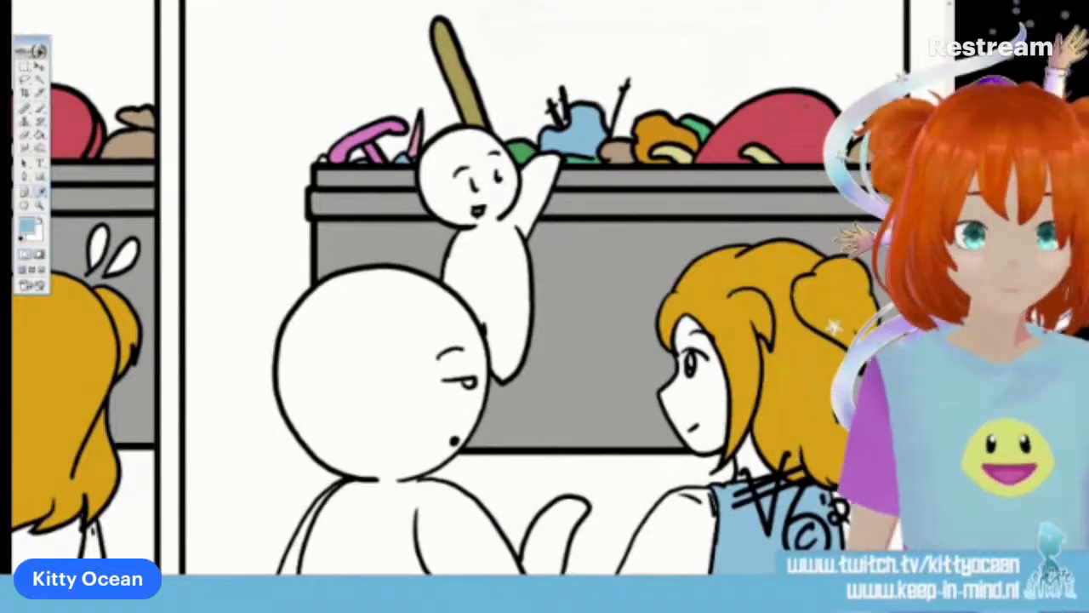
left_click(617, 153)
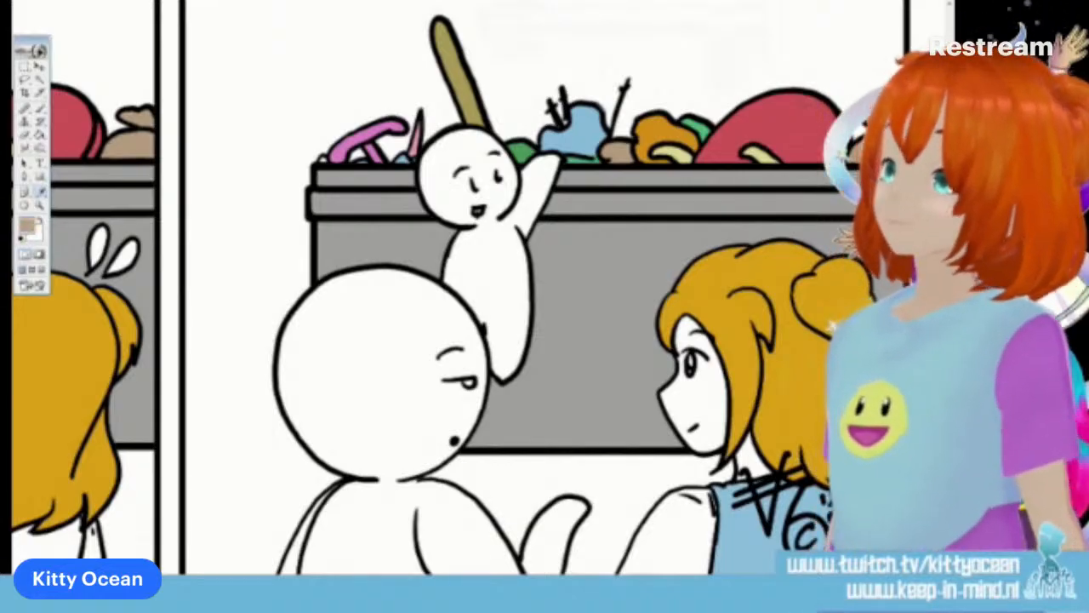
key("b")
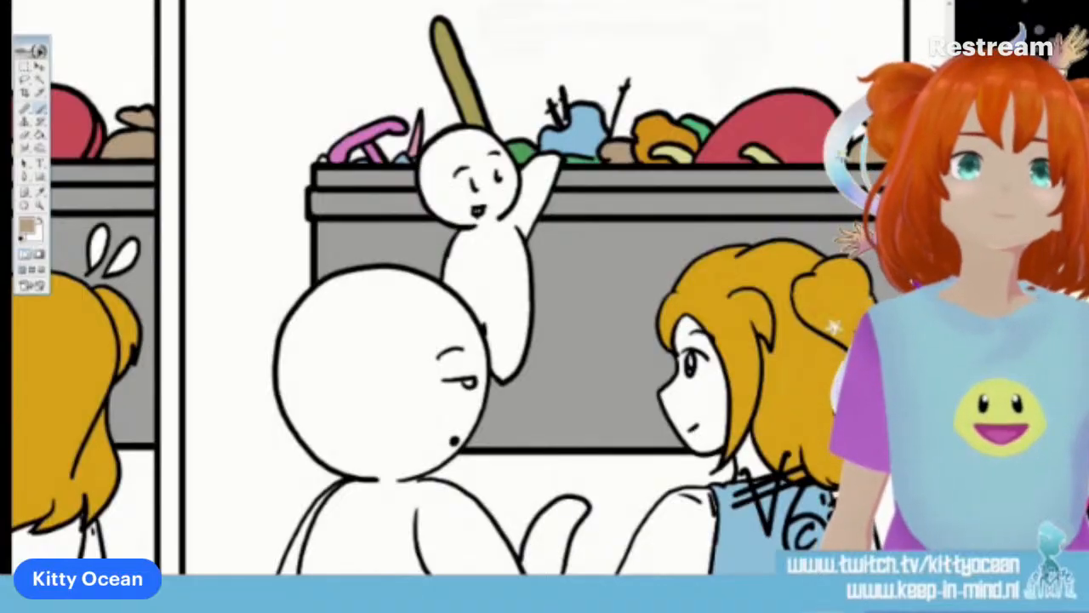
key("i")
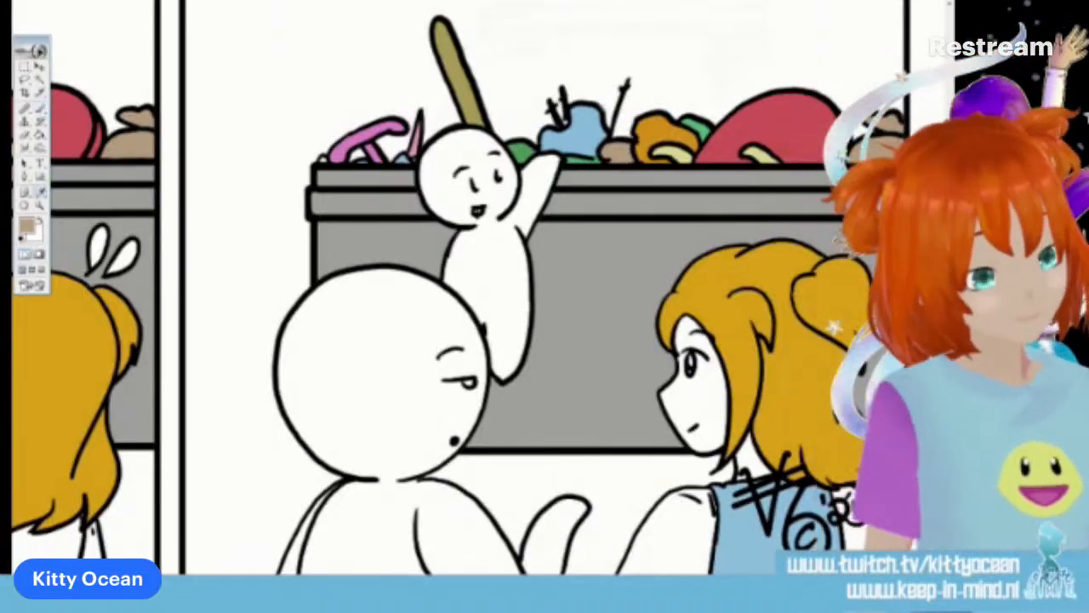
left_click(750, 541)
Fill the long-haired character's shirt body light blue in the third and second panels
key("g")
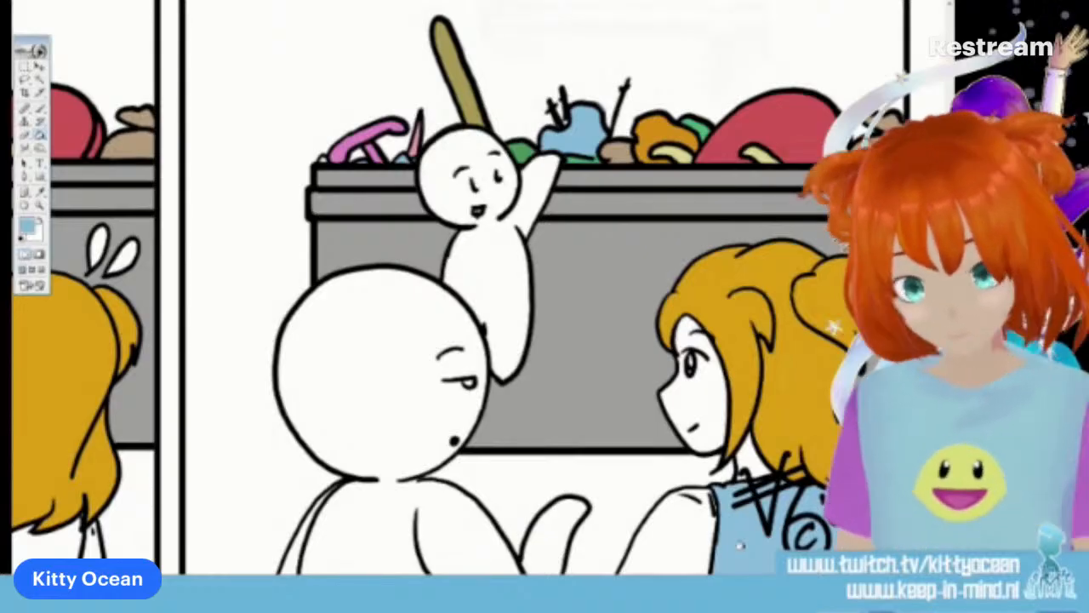
left_click_drag(741, 545, 841, 544)
scroll(715, 545, "left", 6)
left_click(710, 551)
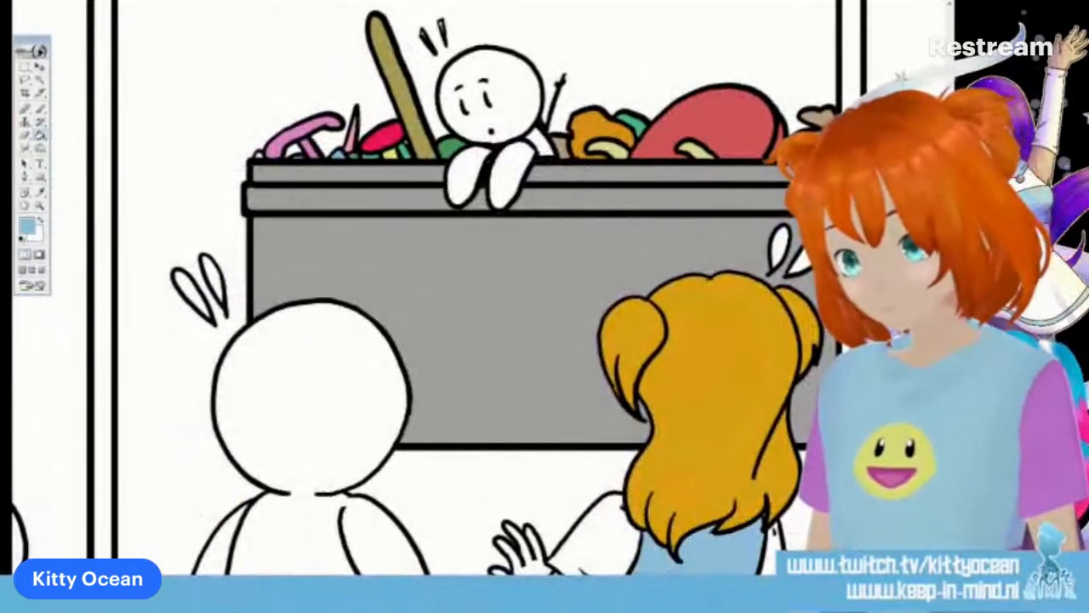
scroll(545, 341, "left", 15)
left_click(375, 529)
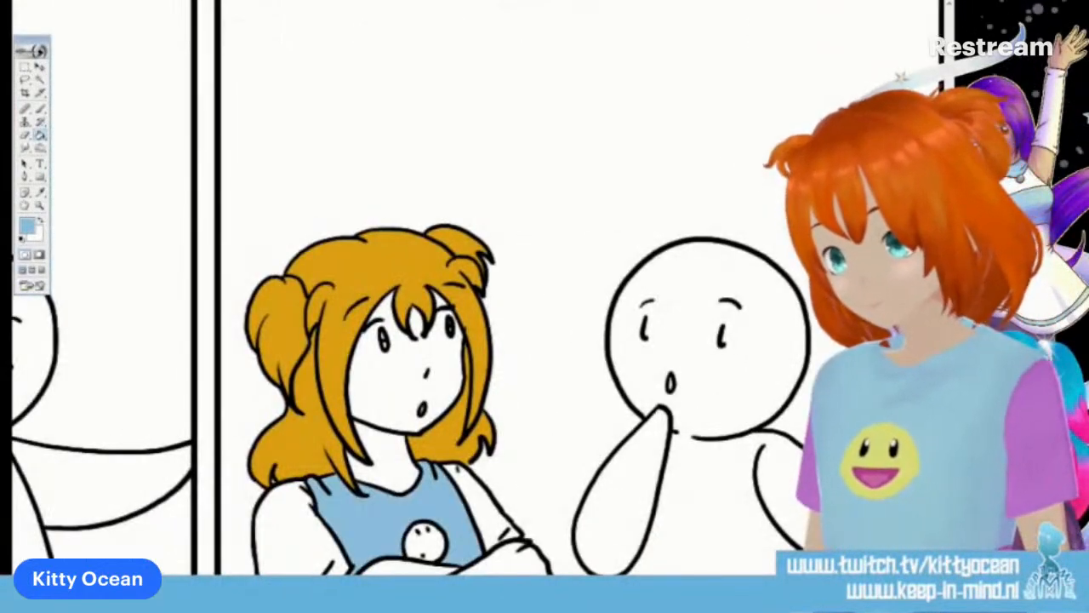
Fill the first-panel shirt light blue, undo the overspill into the sleeve, touch up the outline with the brush, and refill only the shirt body
scroll(408, 341, "left", 6)
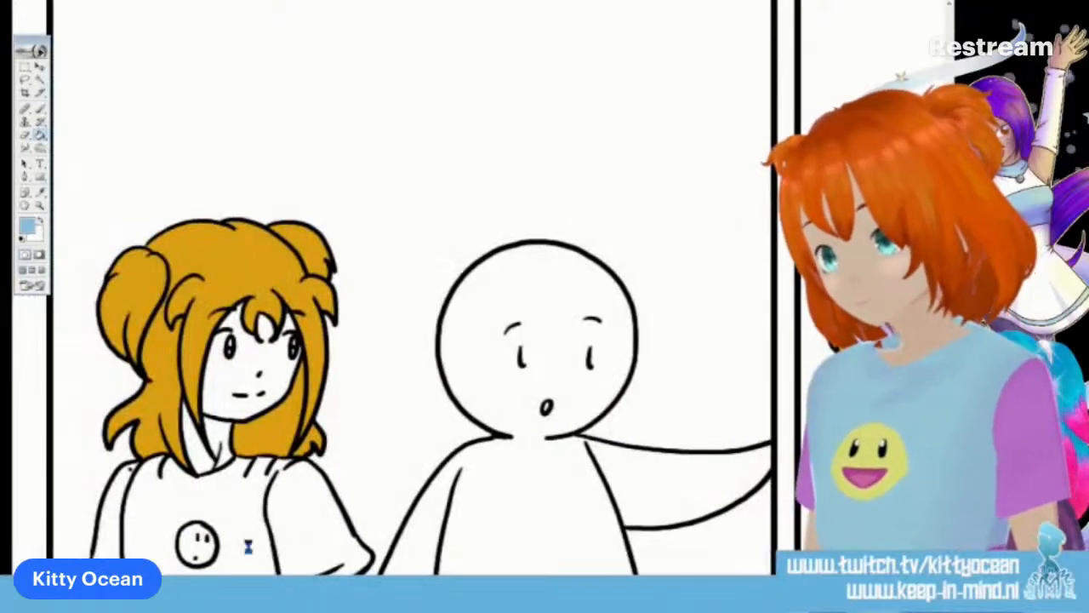
left_click(243, 550)
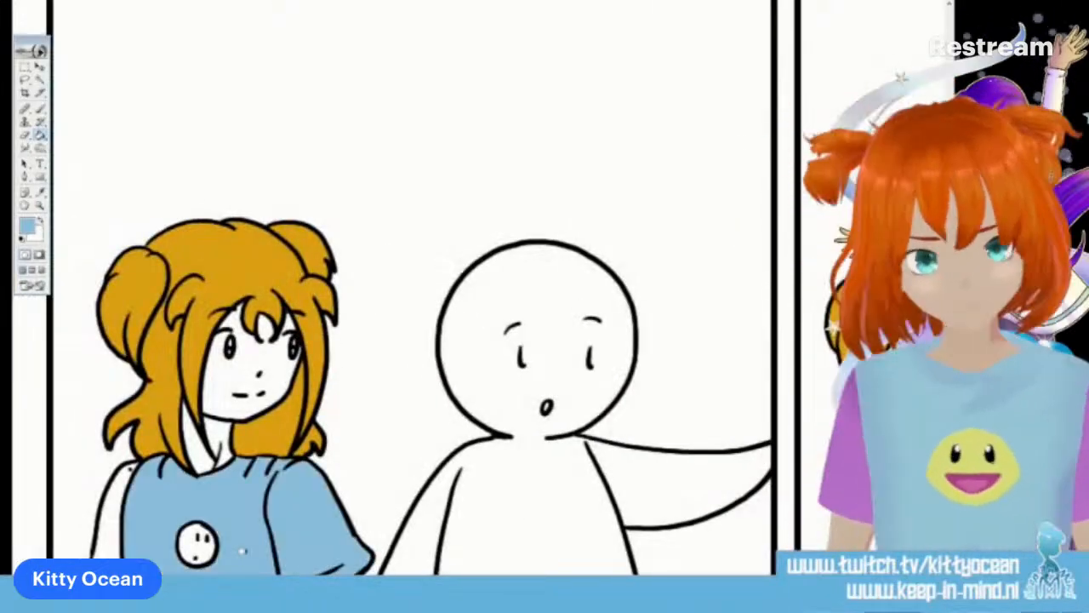
key("ctrl+z")
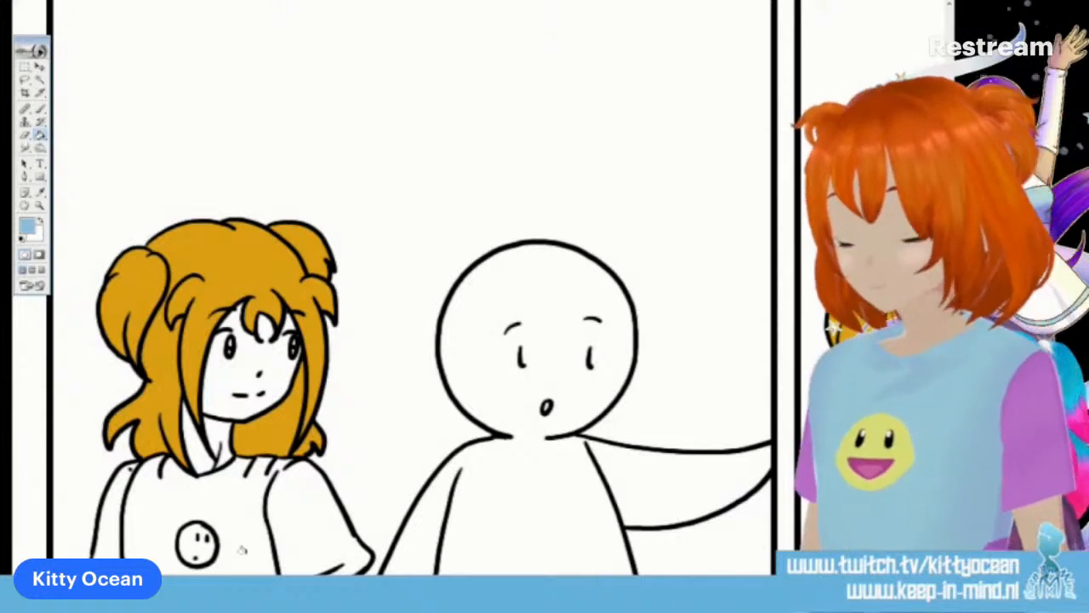
key("b")
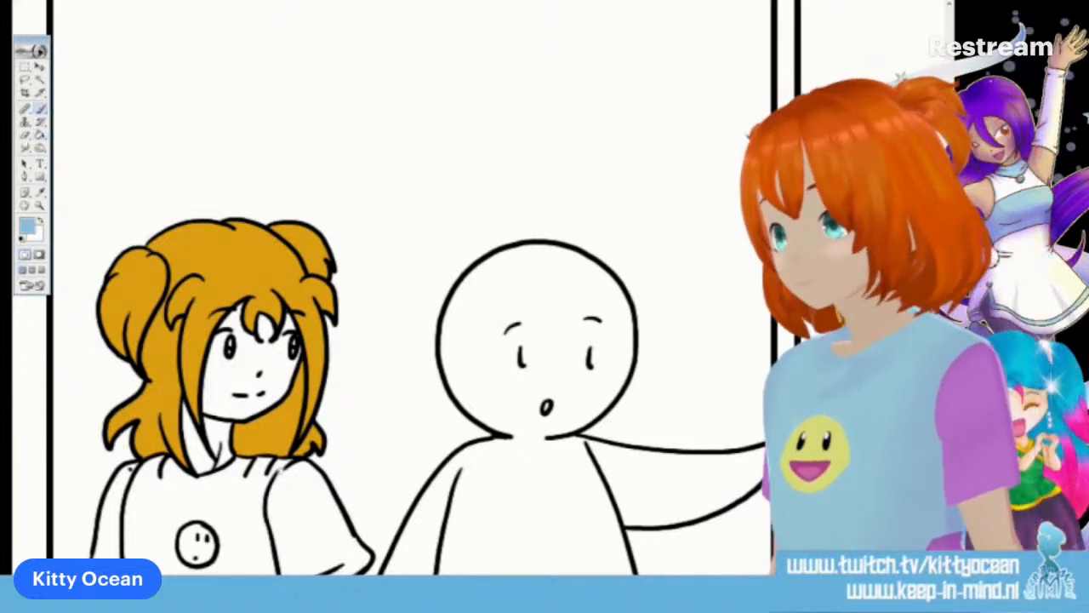
key("g")
left_click(236, 530)
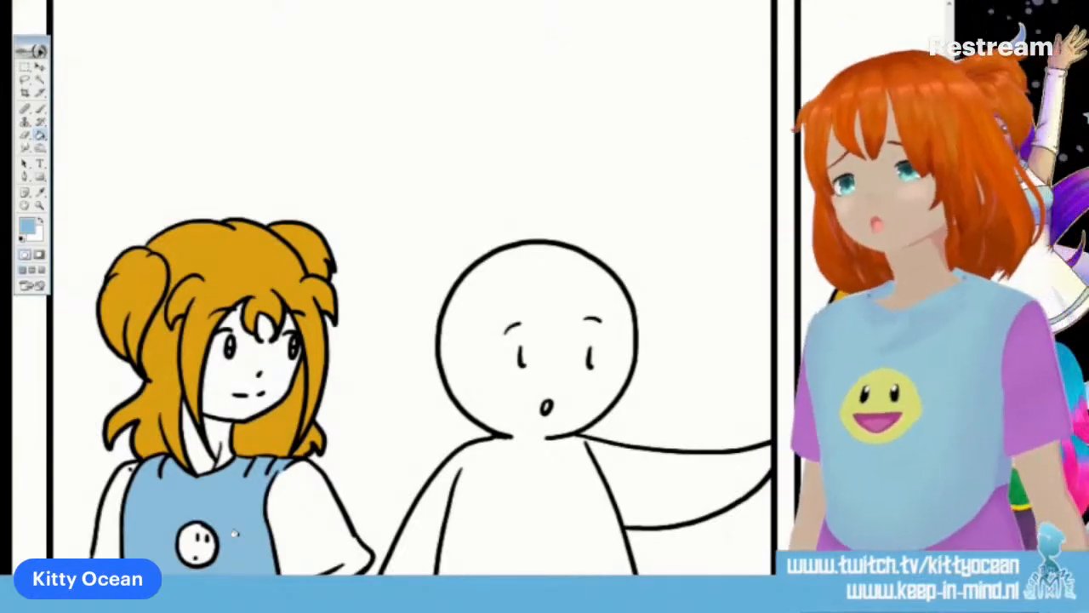
Set the foreground colour to light purple (C070E2) and fill both of the long-haired character's sleeves in the first panel
left_click(28, 226)
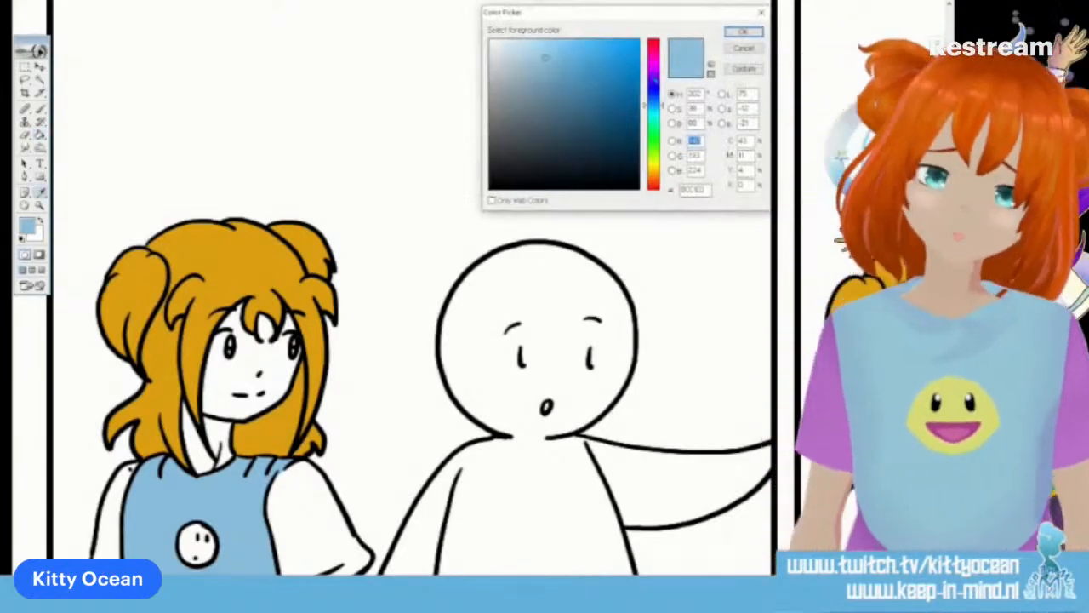
left_click(652, 69)
left_click(743, 31)
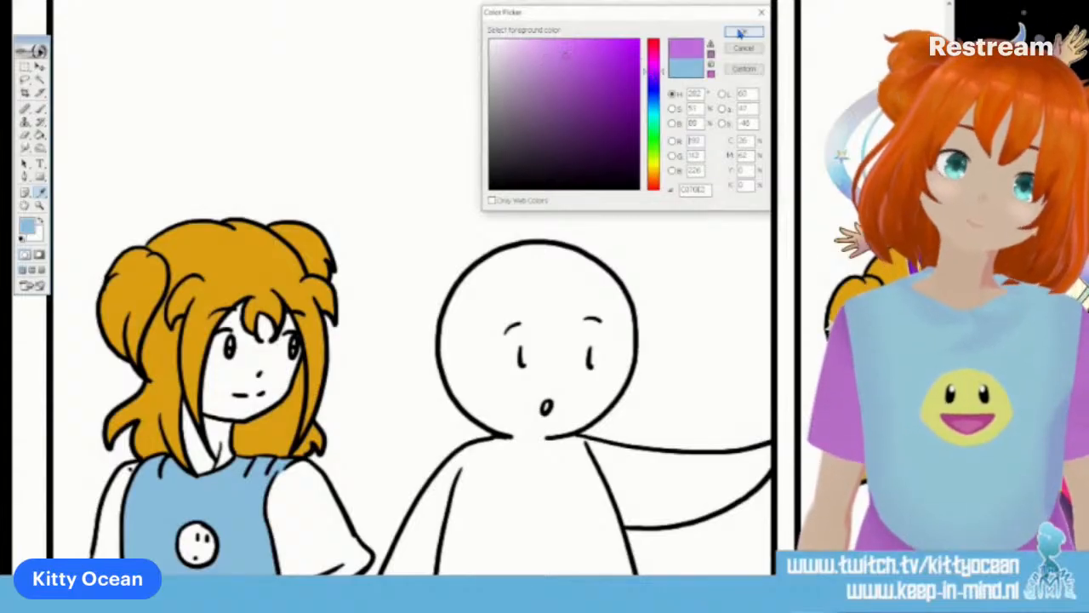
left_click(295, 504)
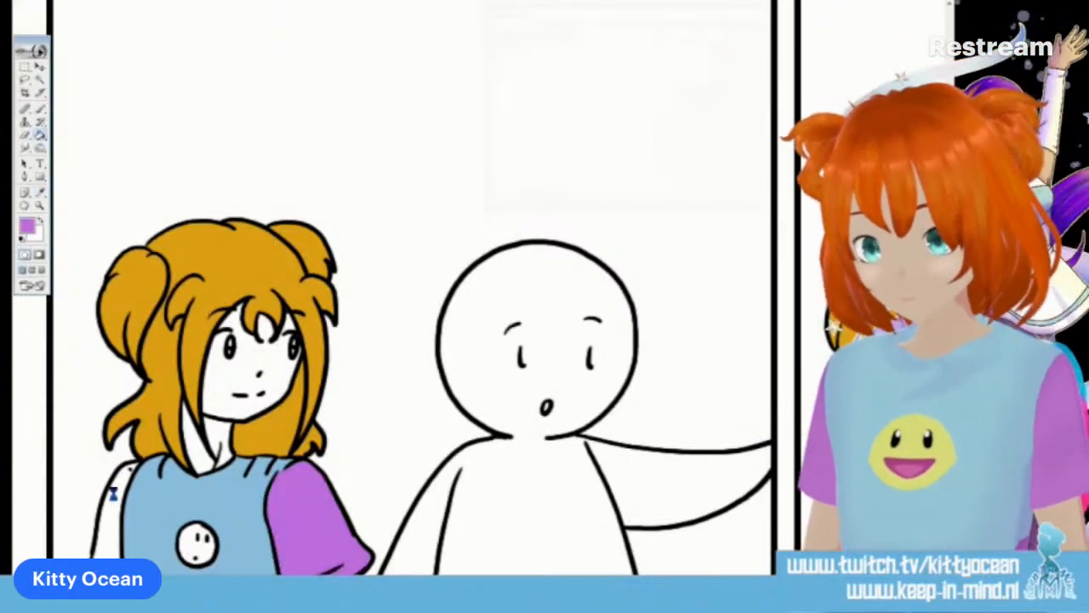
left_click(113, 492)
Fill the long-haired character's sleeves light purple in the second, third and fourth panels
scroll(130, 469, "right", 7)
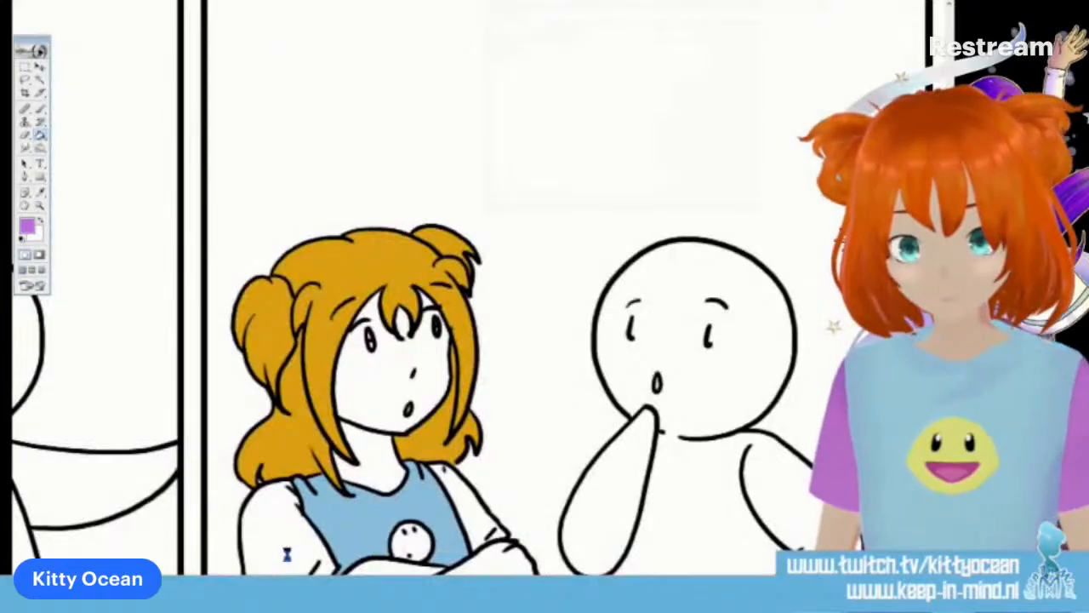
left_click(289, 555)
left_click(475, 516)
scroll(468, 289, "right", 8)
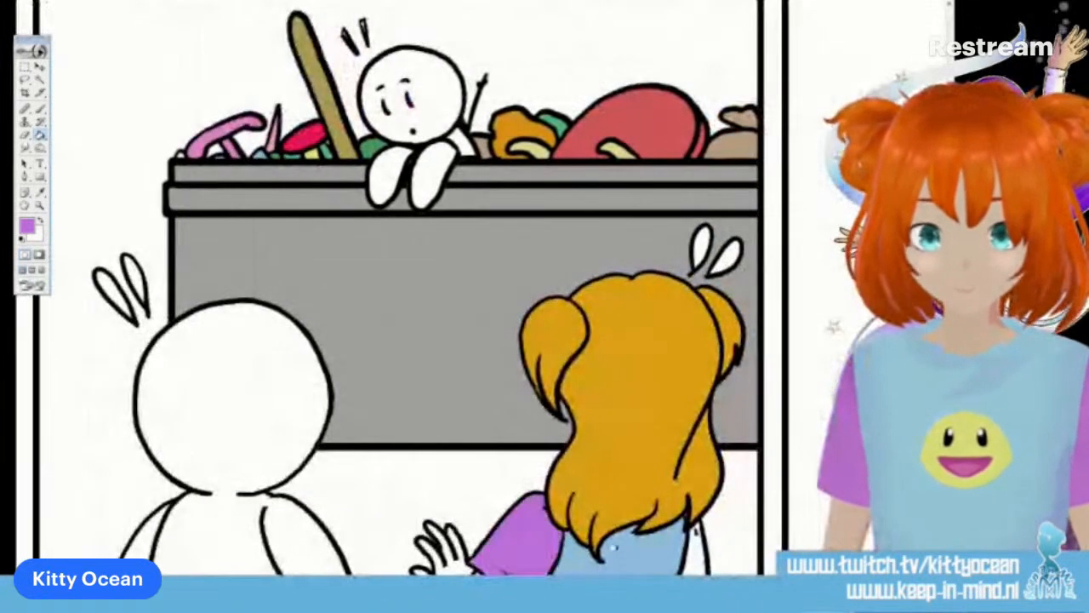
left_click(694, 563)
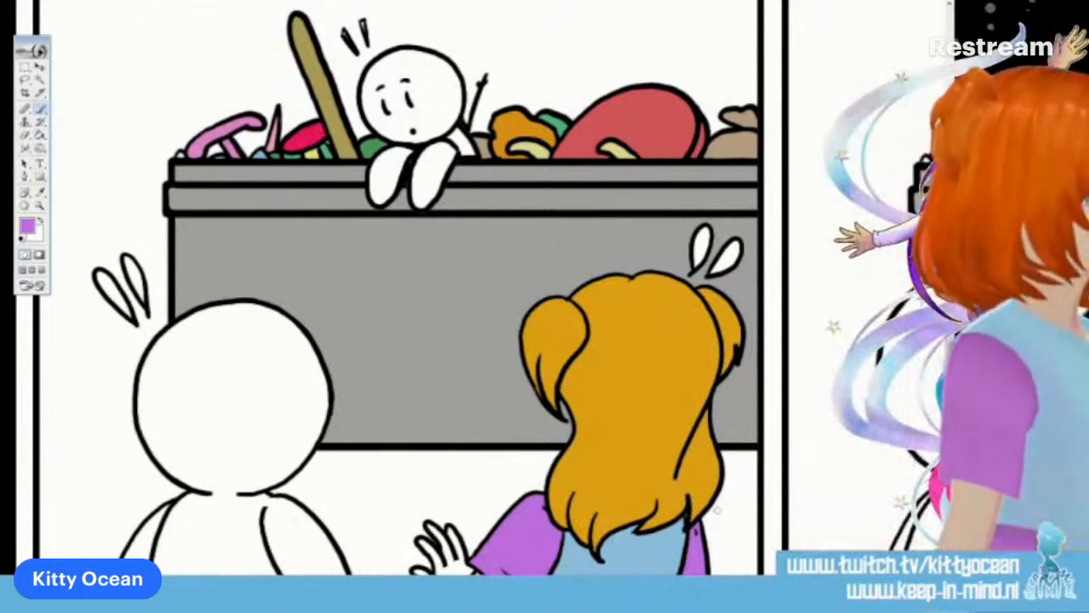
scroll(717, 510, "right", 7)
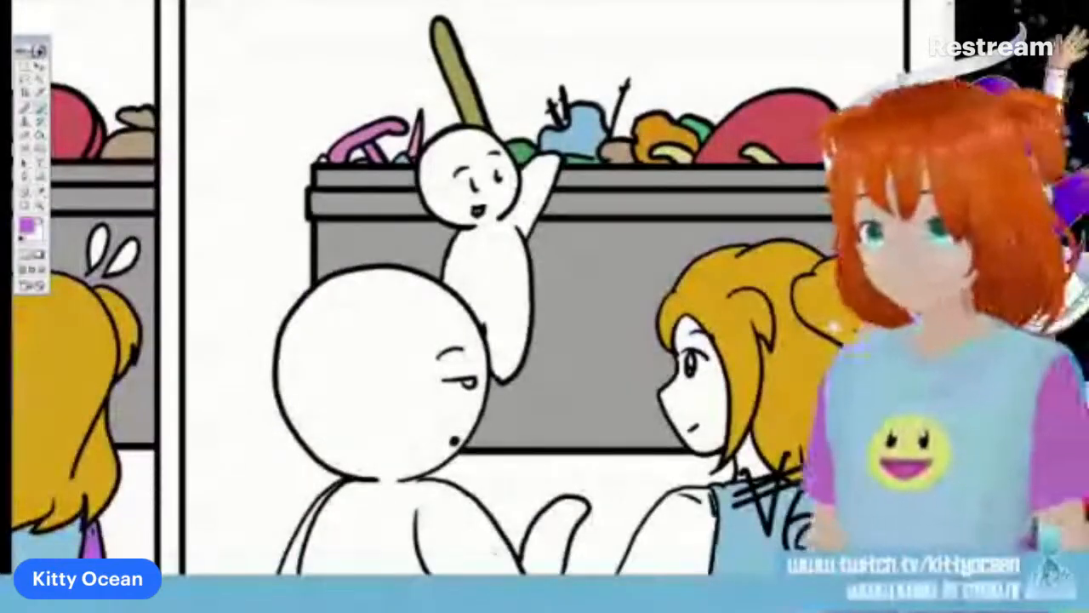
left_click(680, 536)
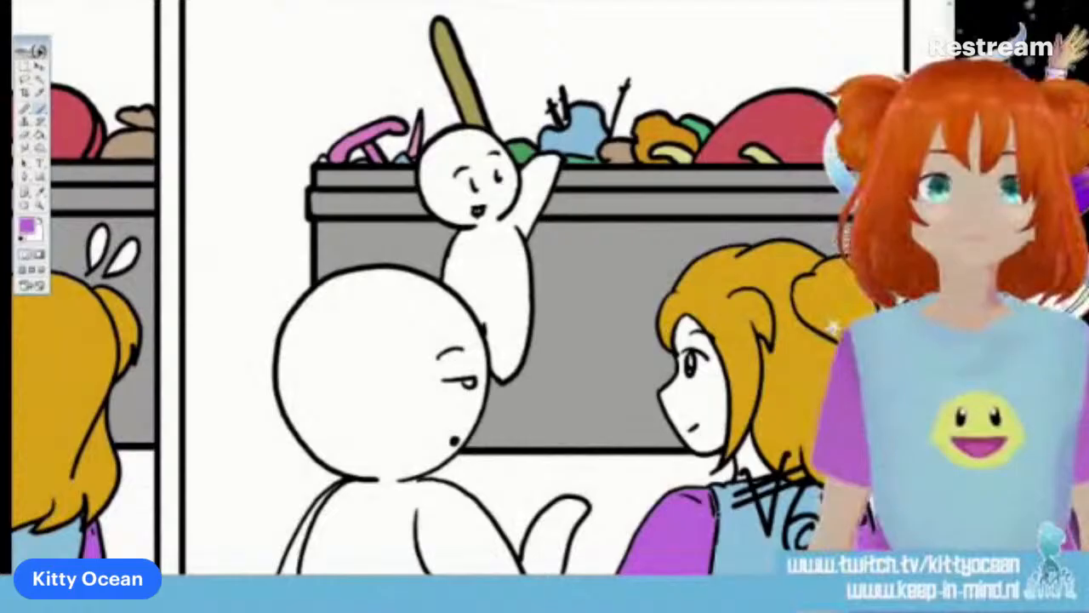
Try a tan skin colour on the long-haired character's face in the fourth panel and undo the fill
left_click(28, 226)
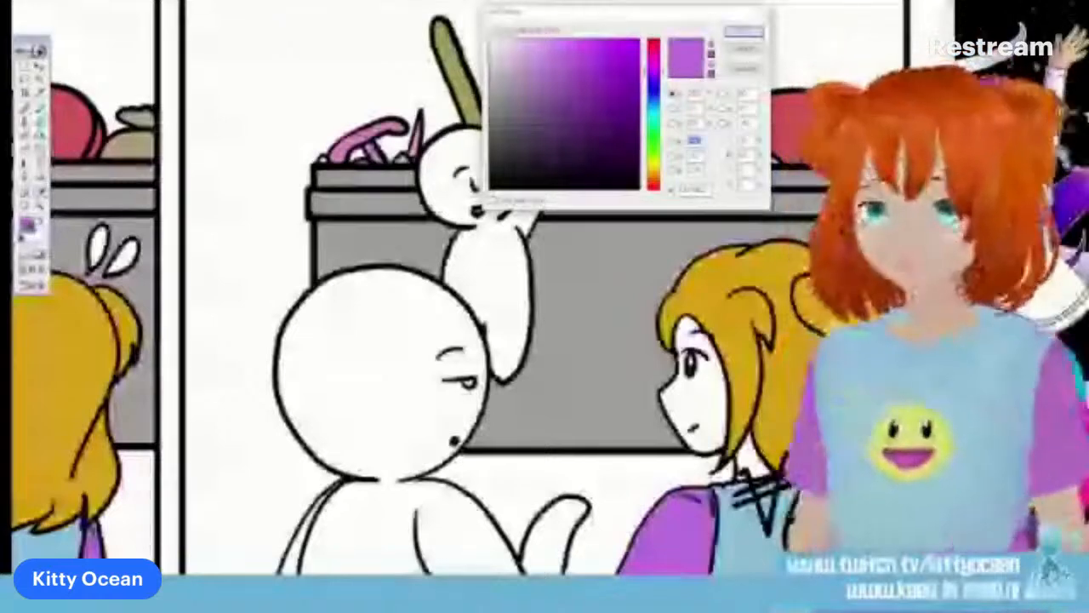
left_click(650, 172)
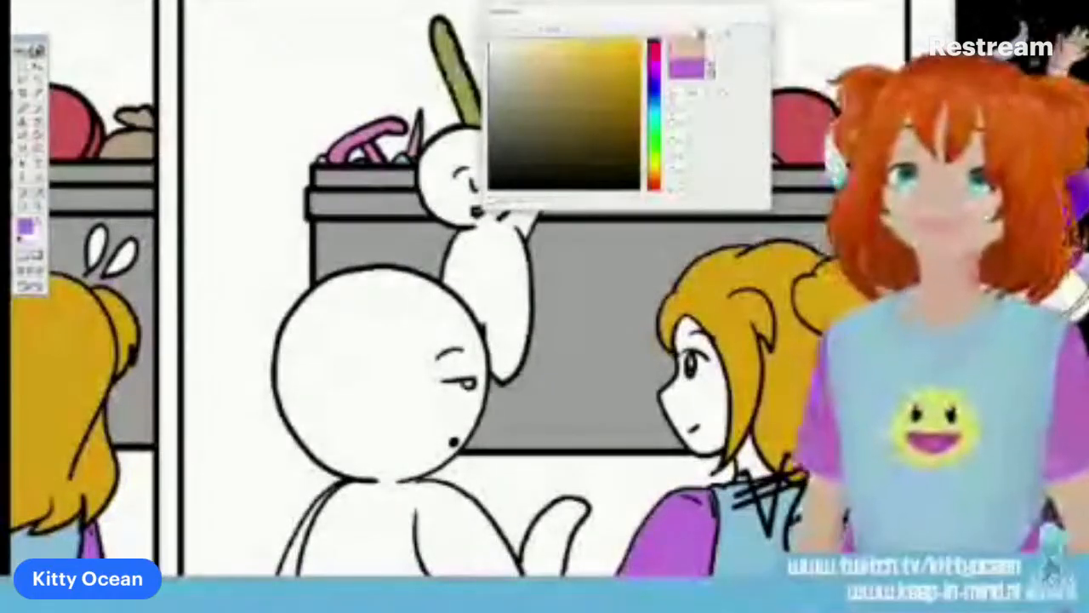
left_click(743, 31)
left_click(706, 396)
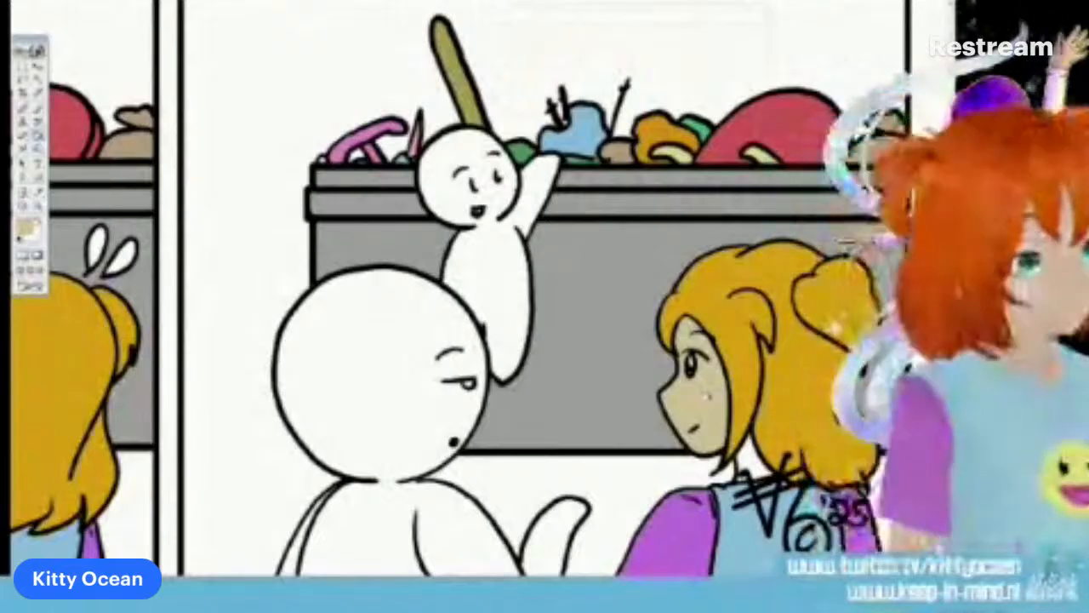
key("ctrl+z")
Adjust the foreground colour to a lighter beige and fill the long-haired character's face in the fourth panel
left_click(27, 228)
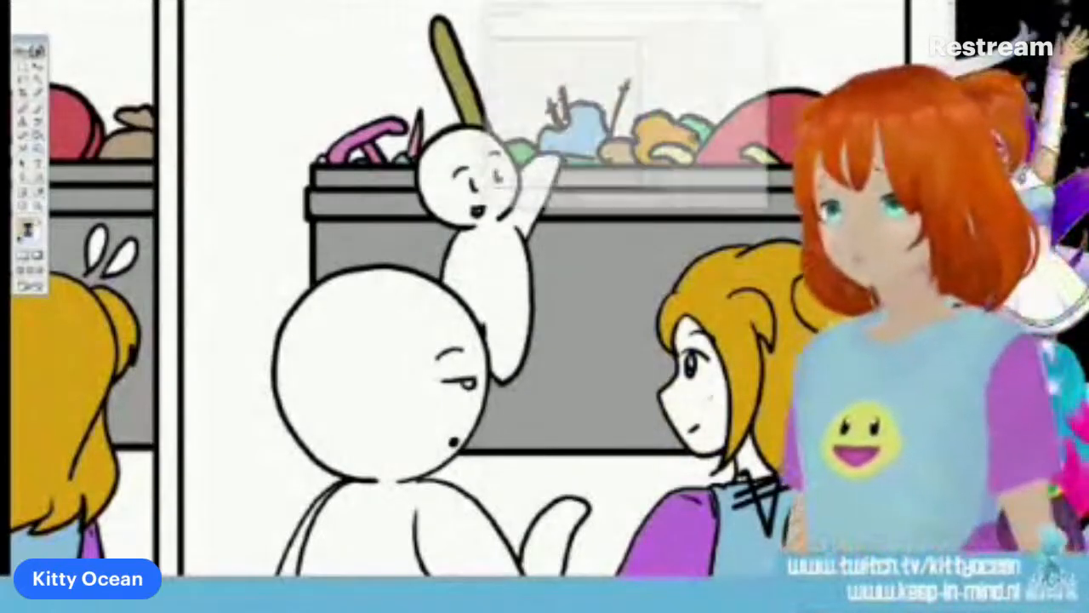
left_click(540, 79)
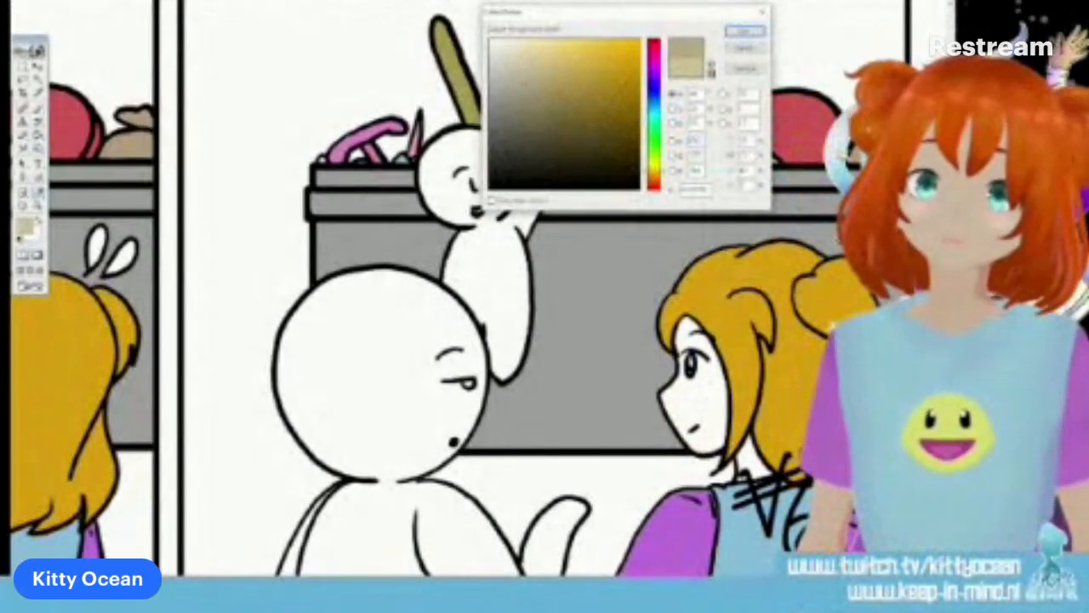
left_click(745, 31)
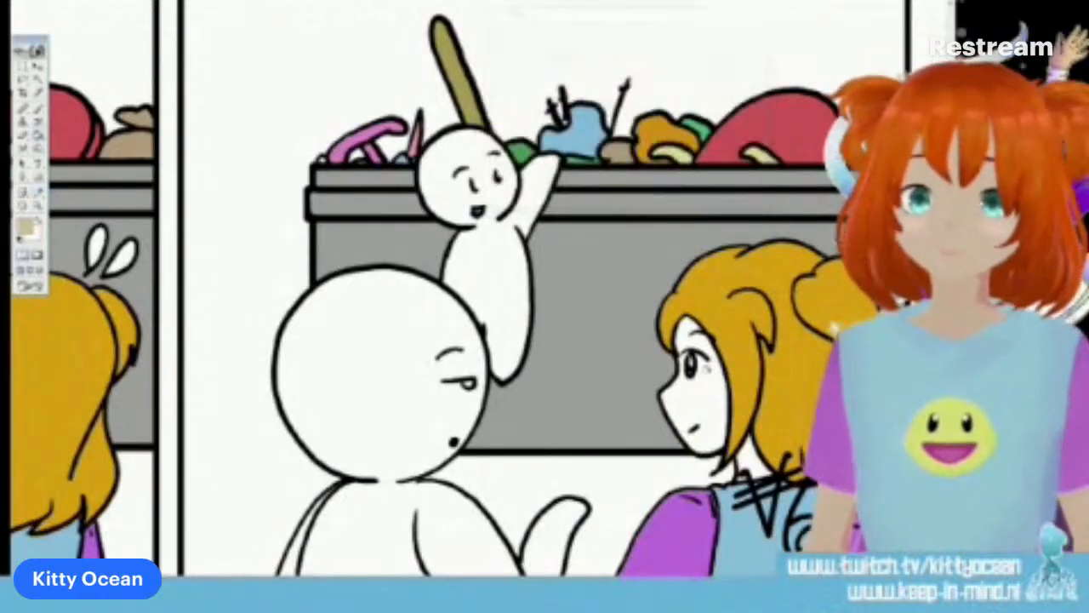
left_click(710, 396)
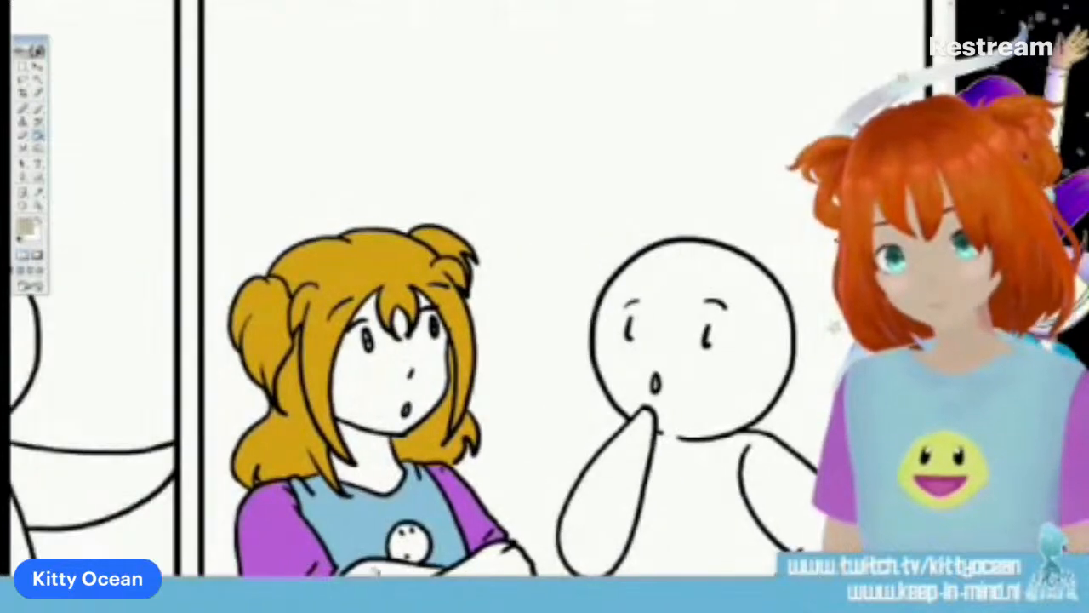
Fill the long-haired character's crossed arms, face and neck with the beige skin colour in the second panel
left_click(466, 567)
left_click(387, 399)
left_click(365, 460)
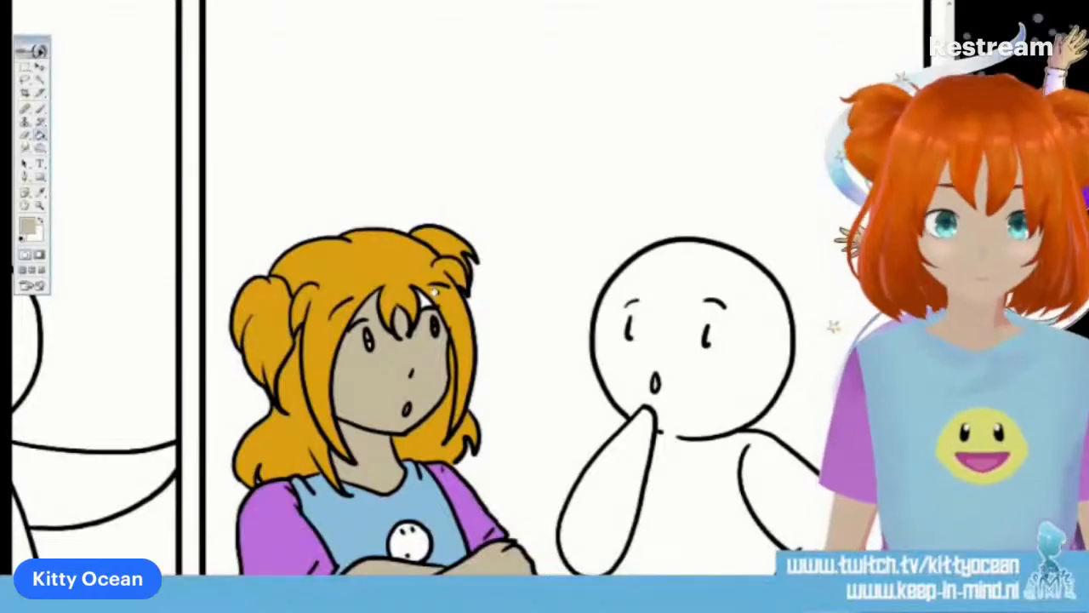
key("b")
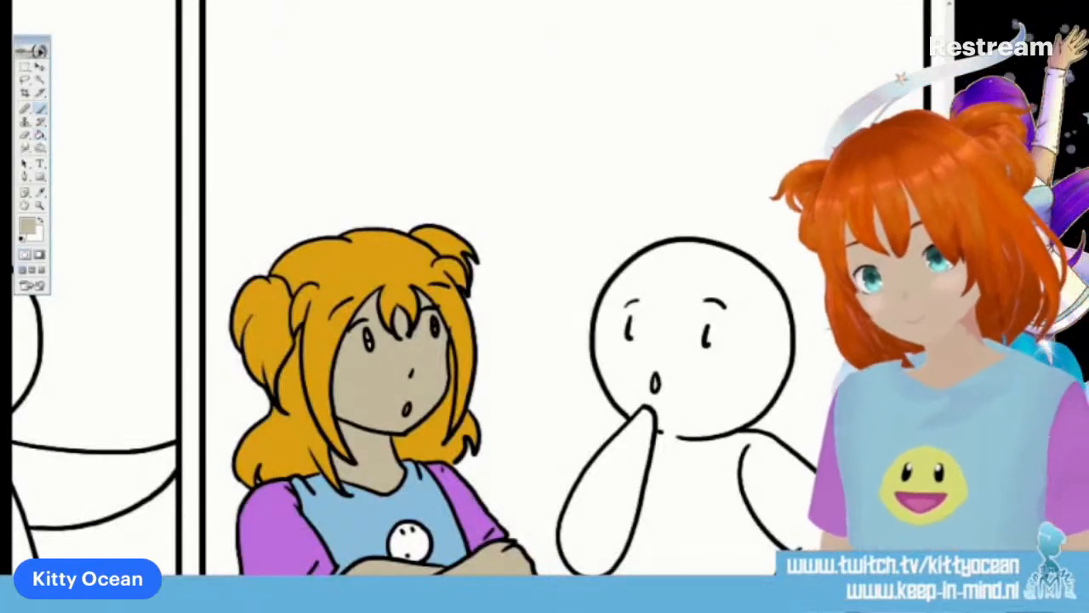
Fill the long-haired character's face and neck with the beige skin colour in the first panel
scroll(426, 289, "left", 5)
scroll(425, 289, "left", 5)
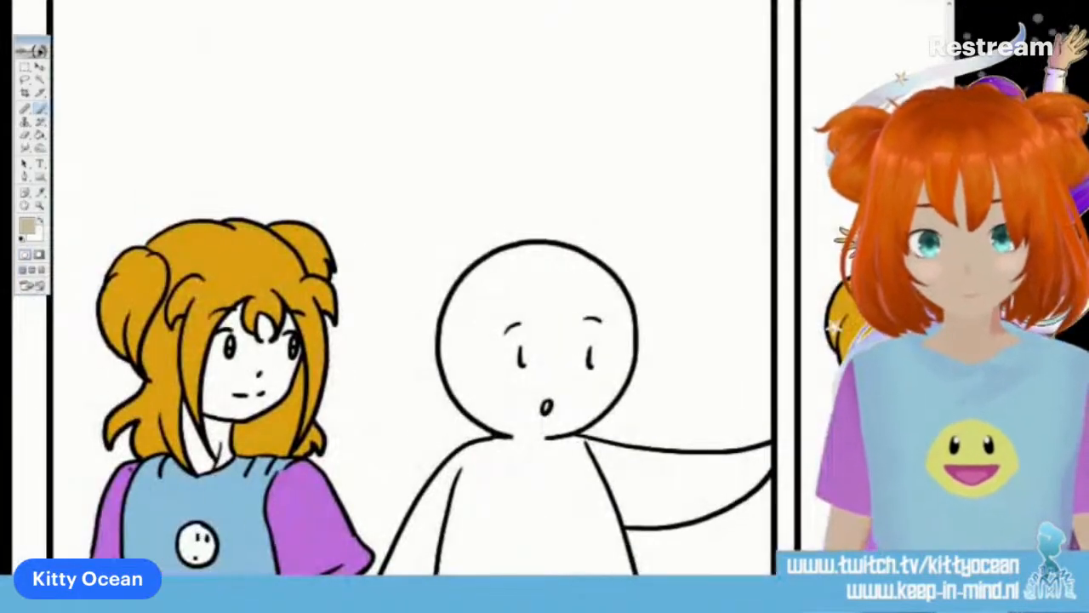
key("g")
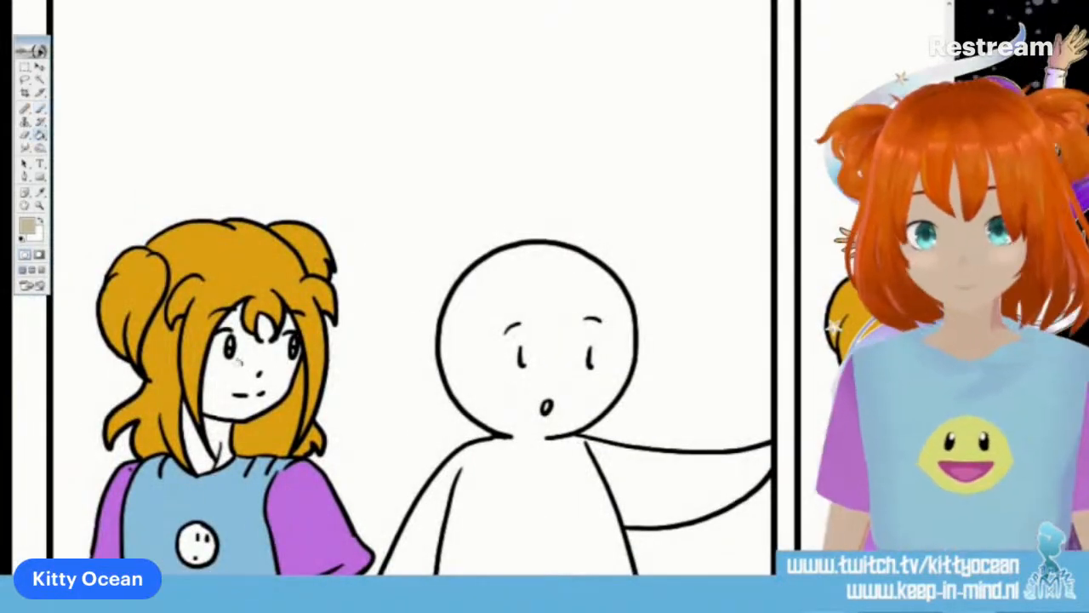
left_click(234, 375)
left_click(206, 436)
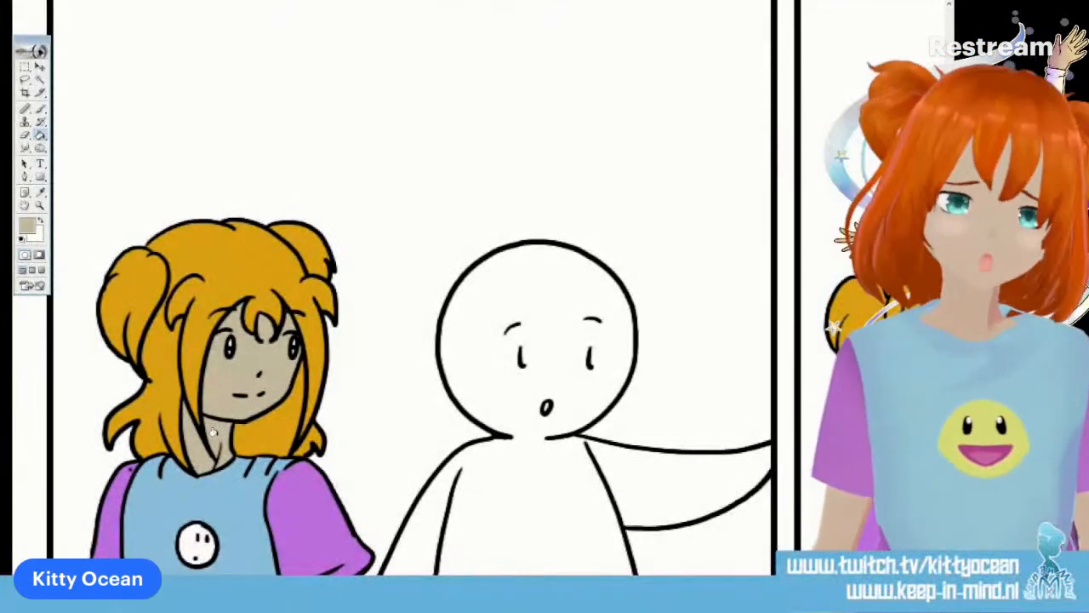
Set the foreground colour to light yellow and fill the smiley on the character's shirt in the first and second panels
left_click(28, 224)
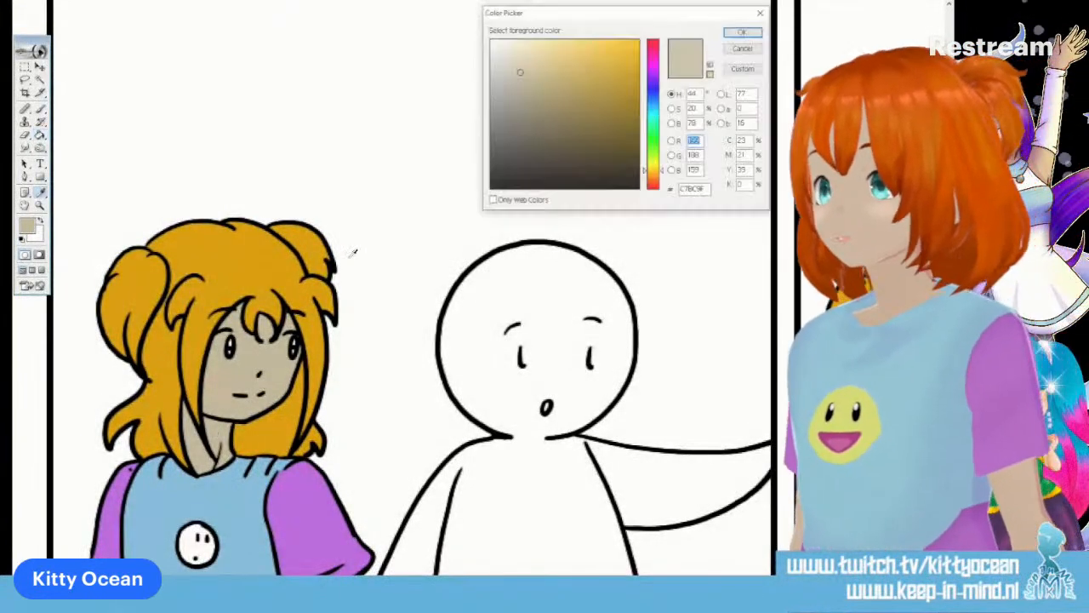
left_click(654, 165)
left_click(554, 50)
left_click(743, 31)
key("g")
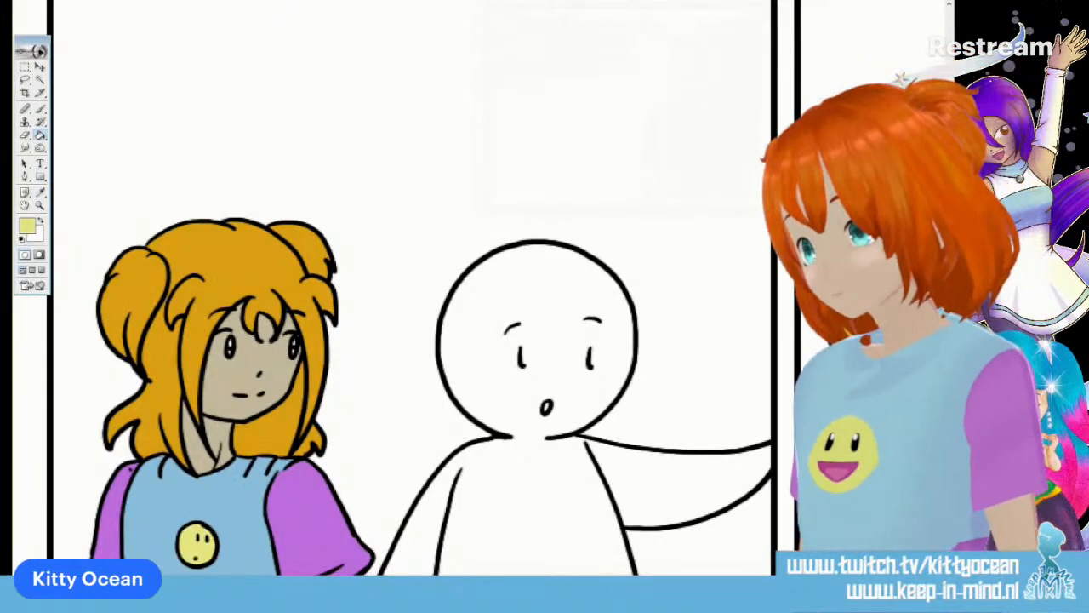
scroll(388, 289, "right", 7)
left_click(395, 547)
scroll(389, 290, "right", 6)
scroll(388, 290, "down", 8)
scroll(388, 289, "left", 6)
scroll(388, 289, "up", 8)
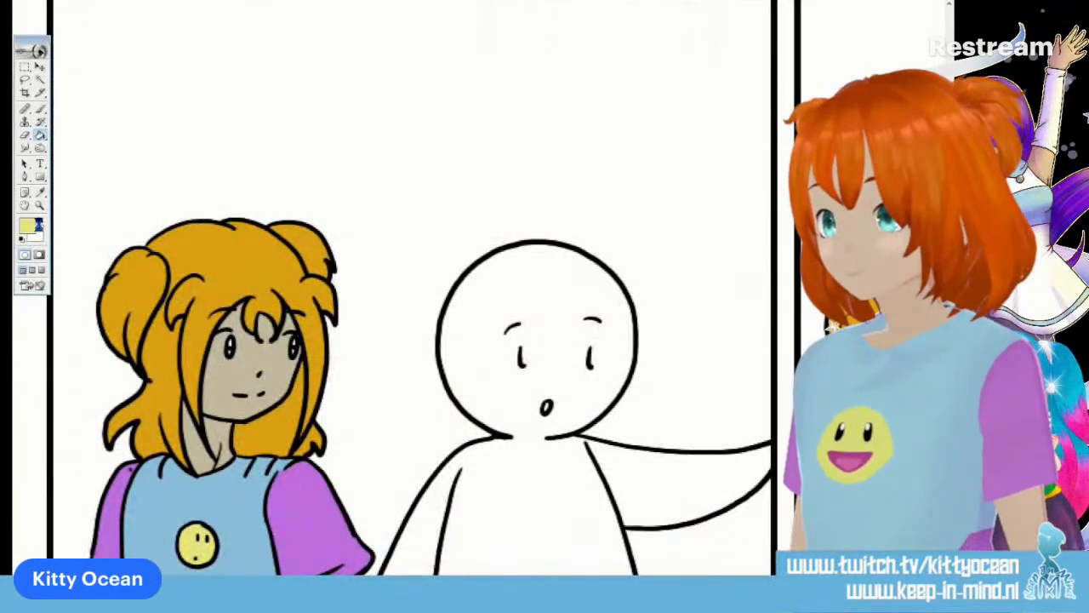
Brush a small red, white and blue flag onto the cheek of the shirt's smiley in the first panel
left_click(27, 225)
left_click(653, 48)
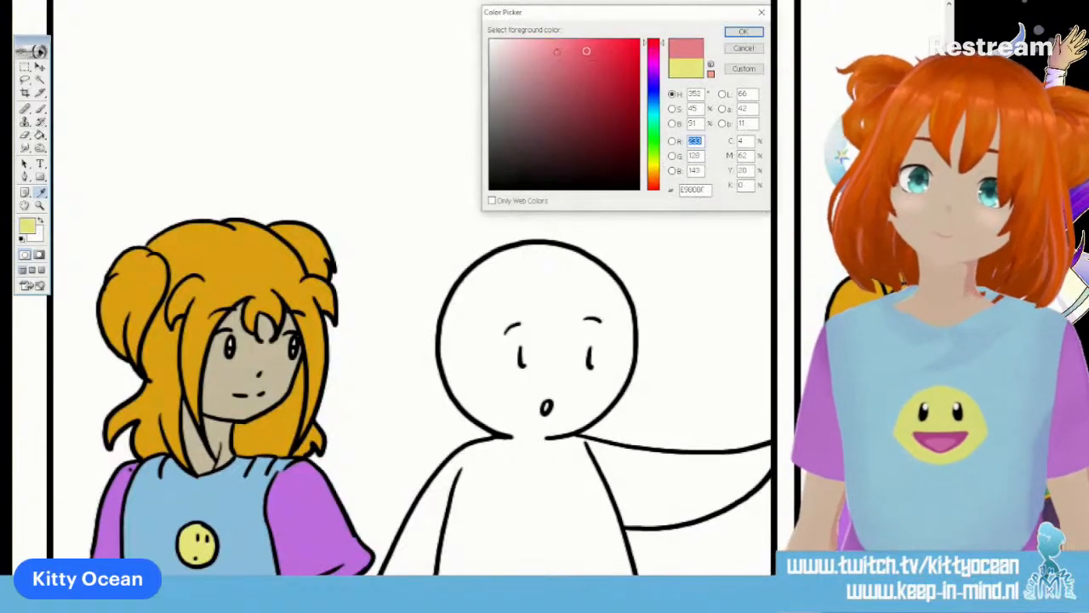
left_click(743, 31)
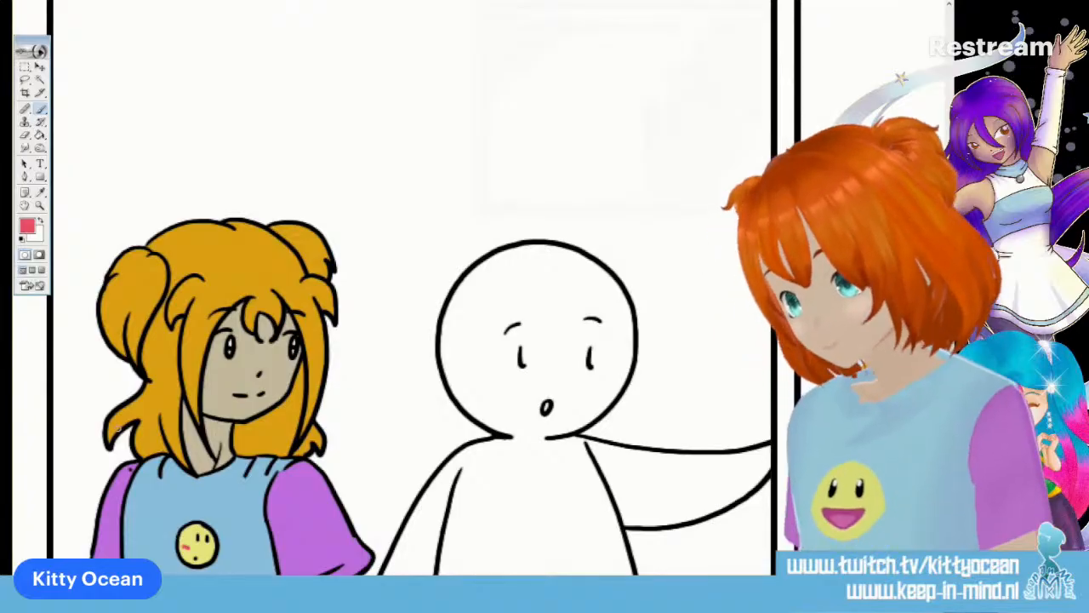
key("x")
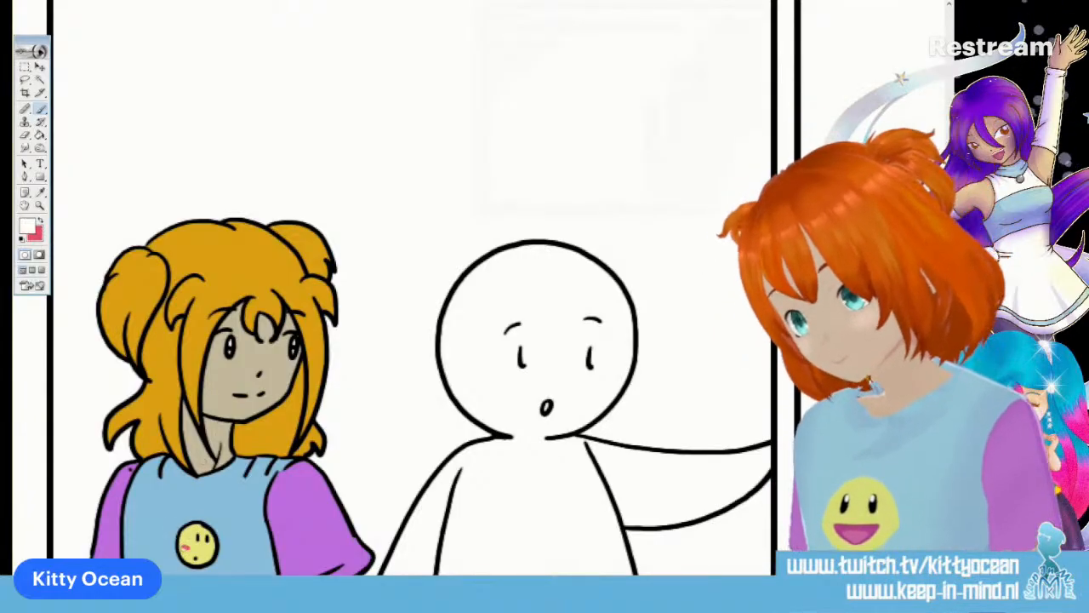
left_click(27, 227)
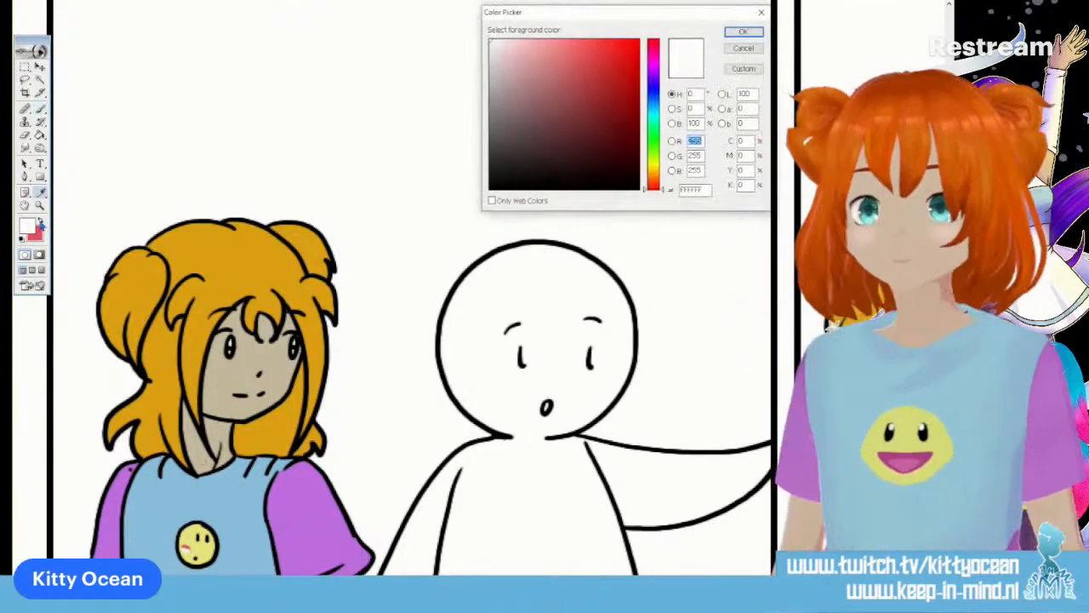
left_click(652, 95)
left_click(567, 67)
left_click(743, 31)
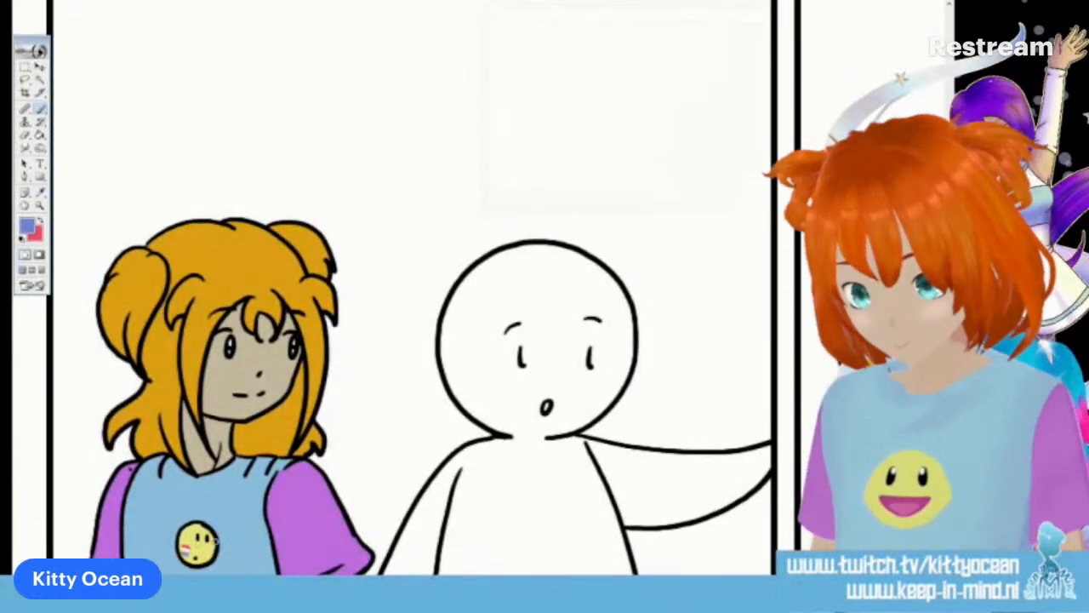
Brush the same red, white and blue flag onto the smiley's cheek in the second panel
scroll(408, 289, "right", 6)
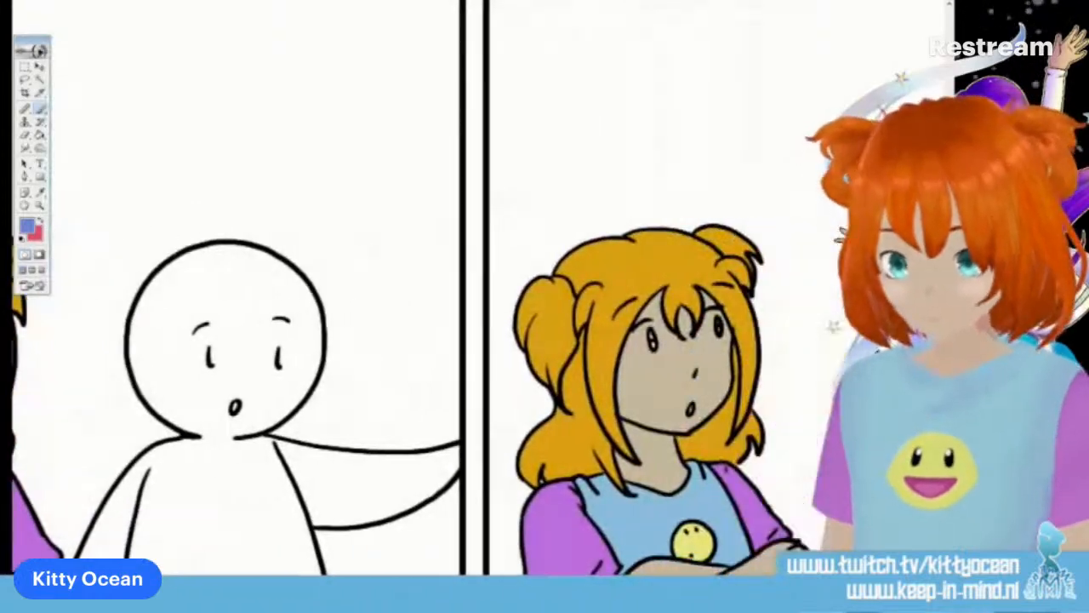
key("x")
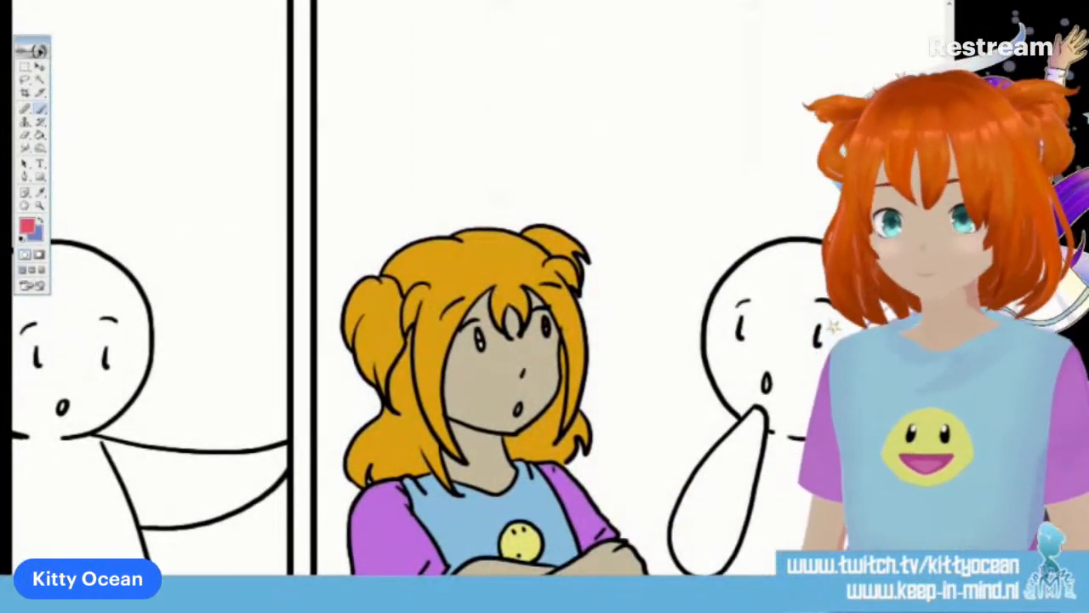
key("x")
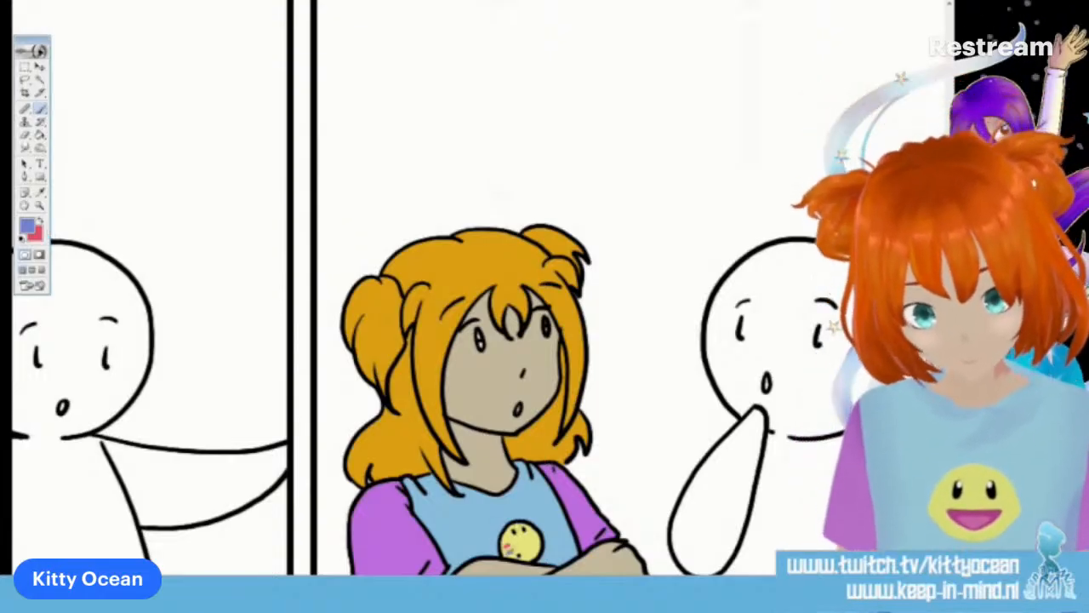
key("d")
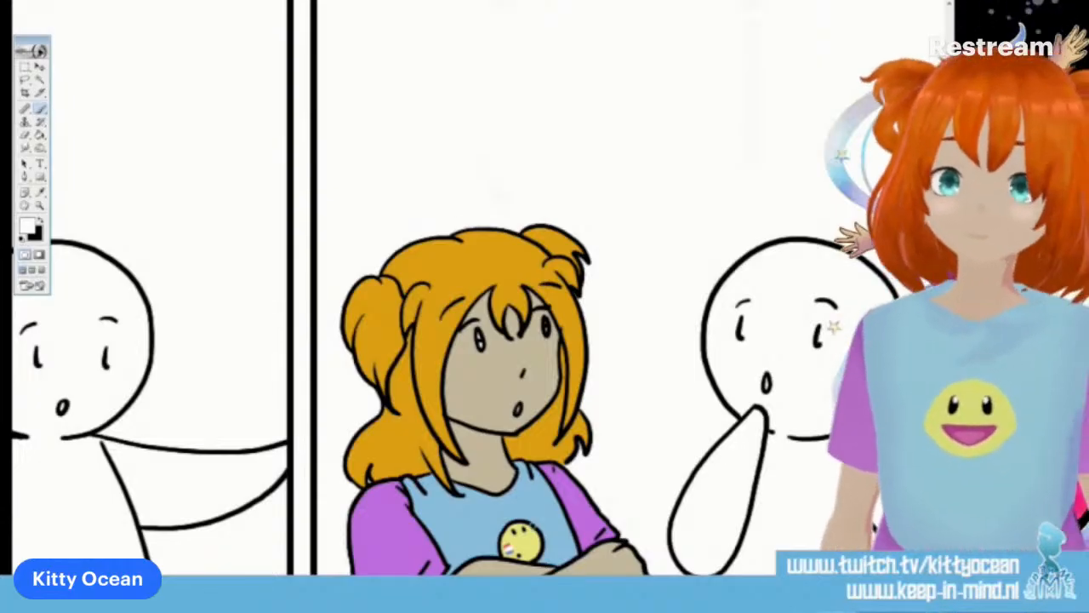
Sample the shirt's light blue and brush it into the long-haired character's eyes in the second and first panels
left_click(40, 194)
left_click(440, 524)
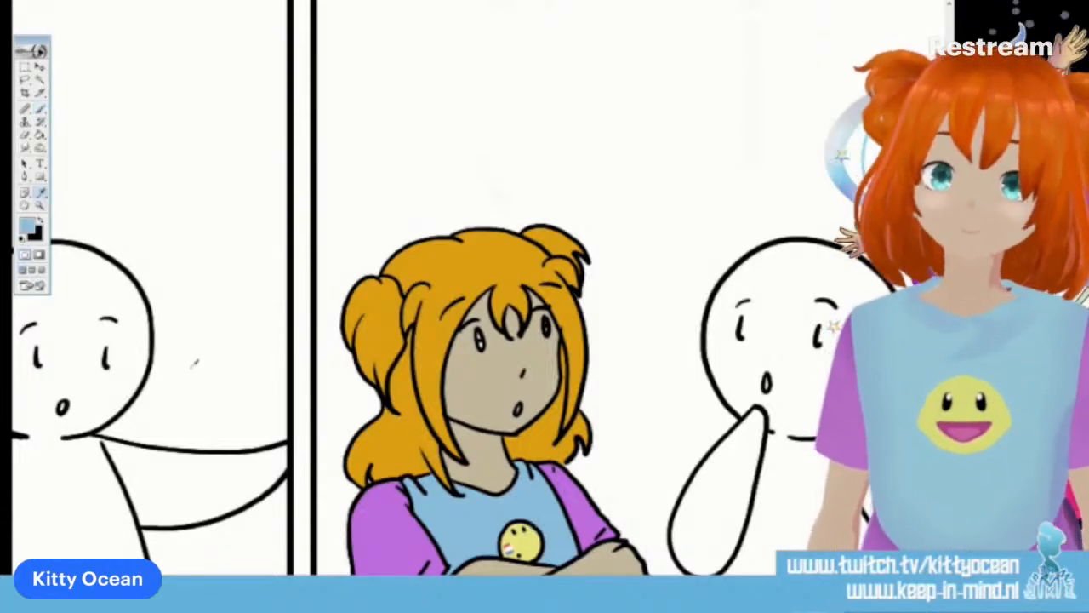
key("b")
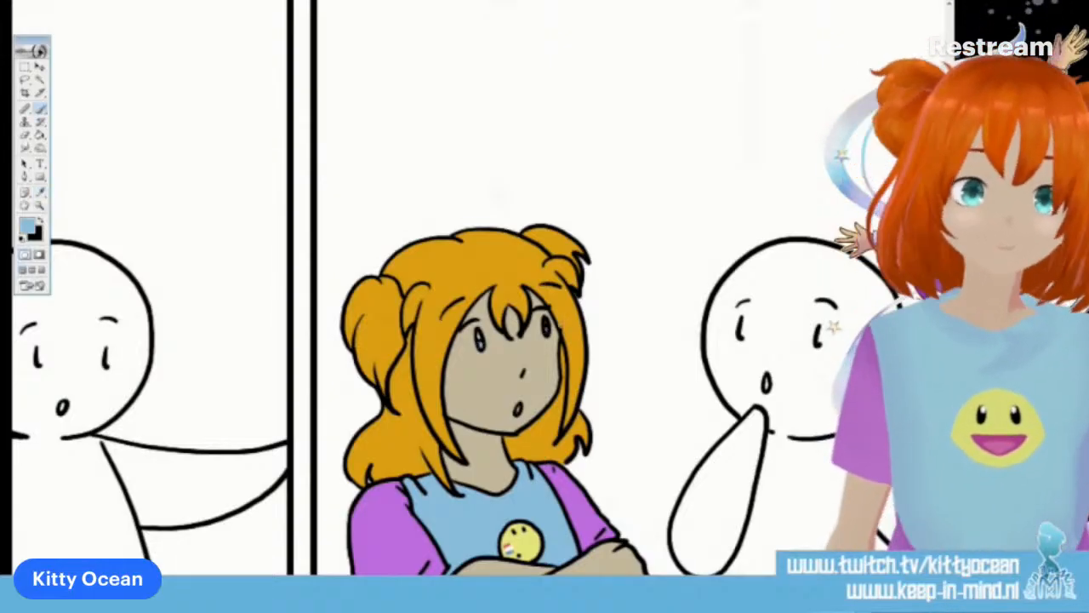
scroll(413, 290, "left", 6)
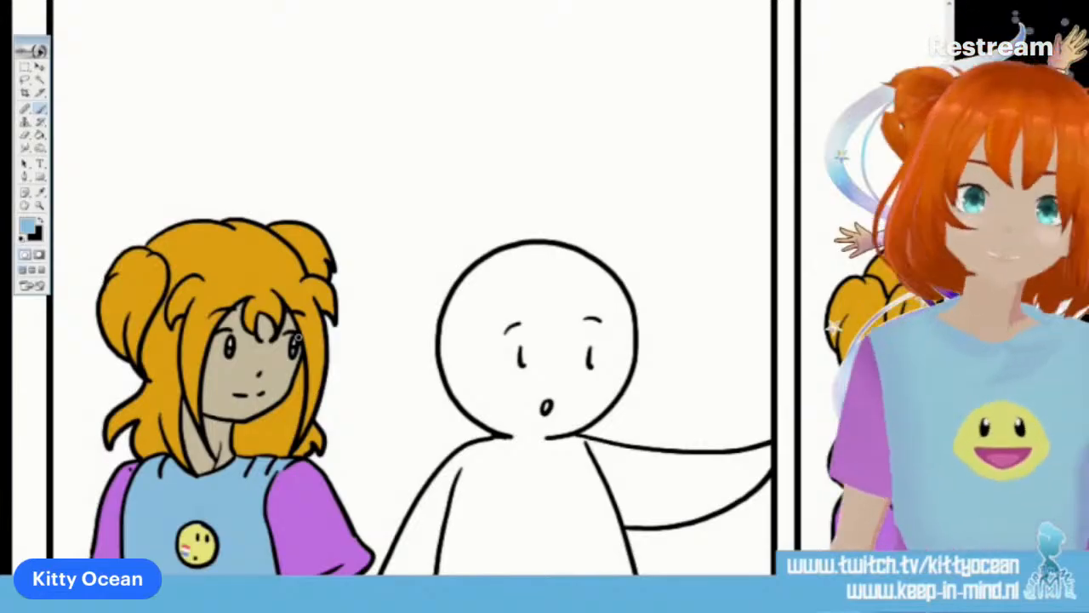
key("g")
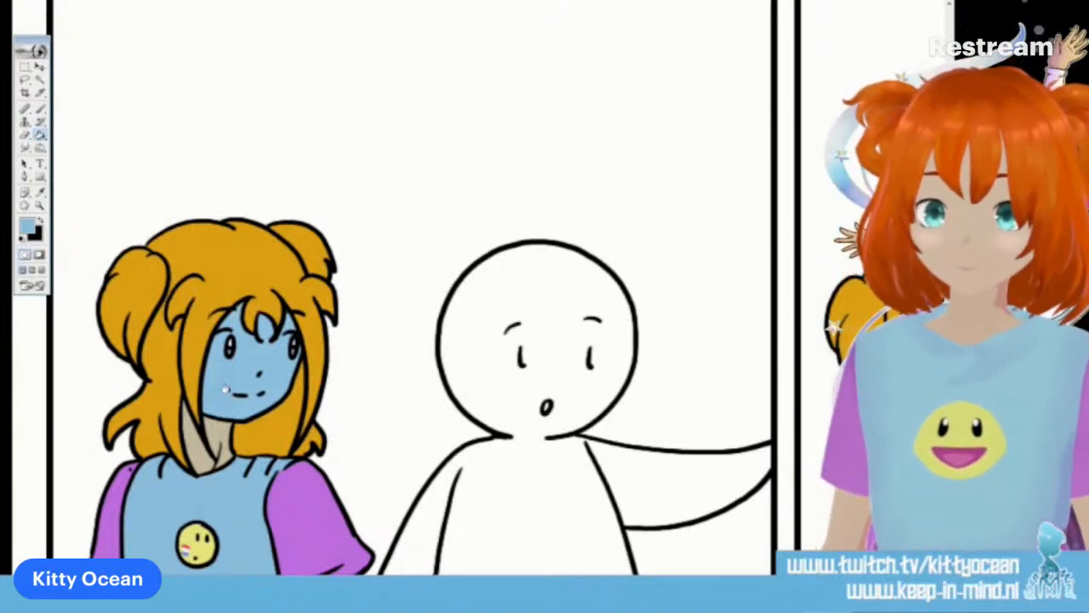
Sample the beige skin colour and brush it over the bit of arm showing below the character's sleeve in the first panel
key("ctrl+minus")
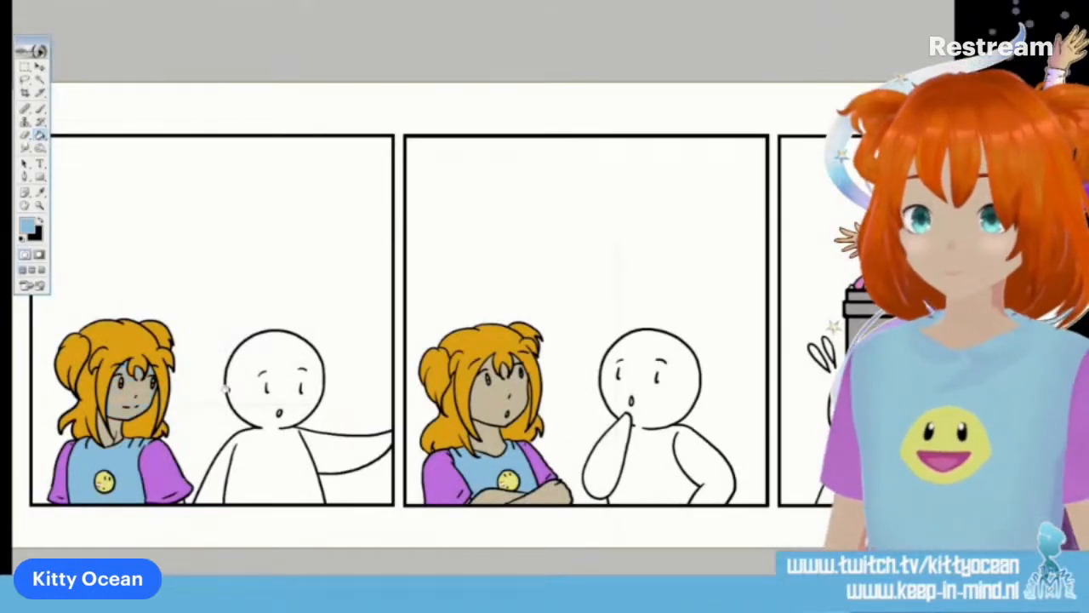
key("ctrl+minus")
key("ctrl+plus")
key("ctrl+plus")
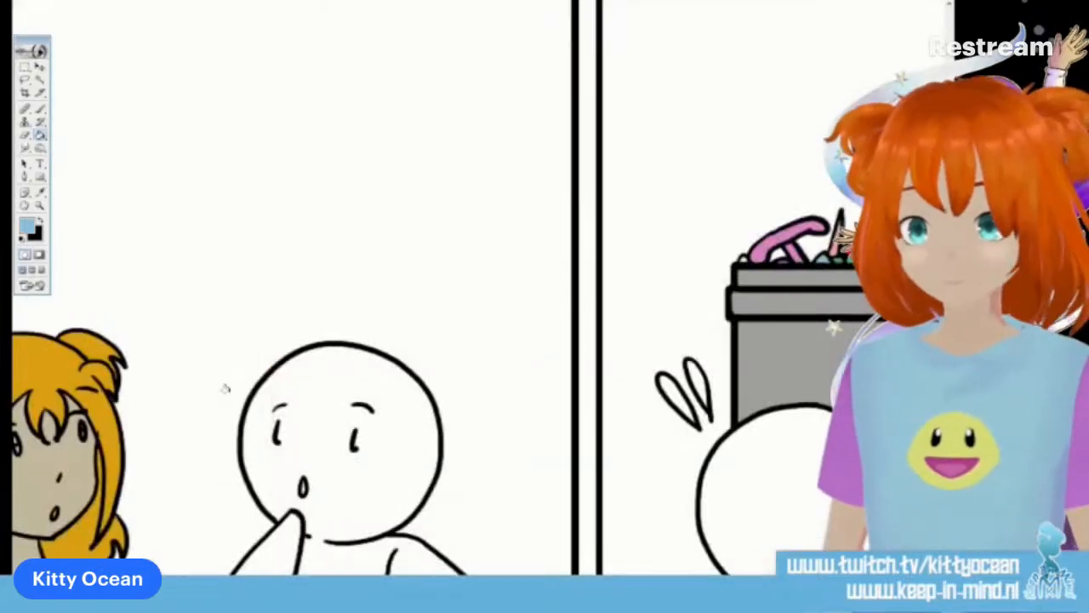
key("ctrl+plus")
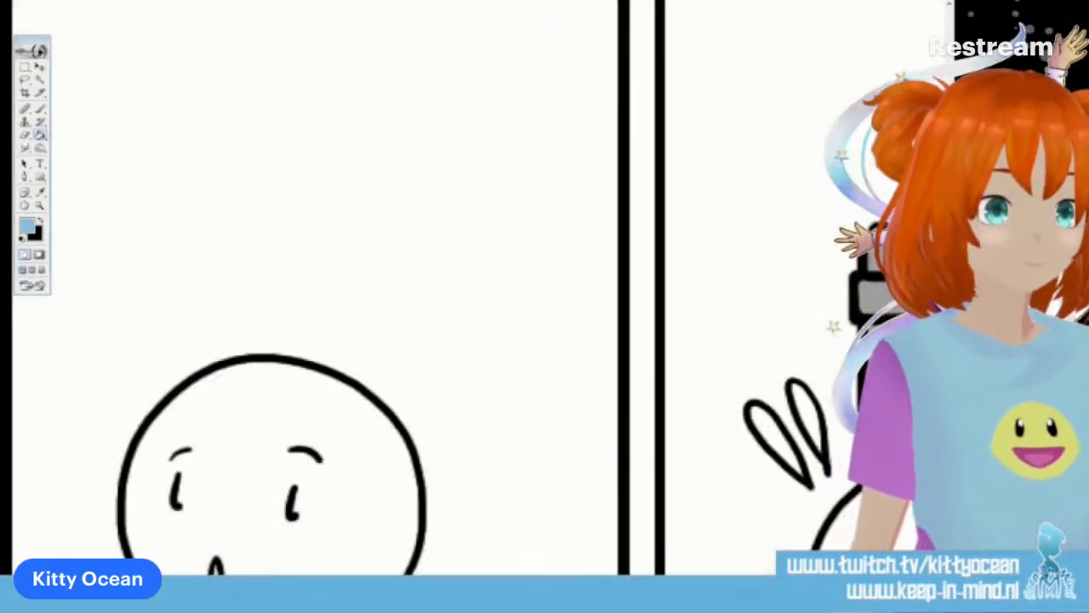
scroll(477, 290, "down", 5)
scroll(476, 289, "left", 7)
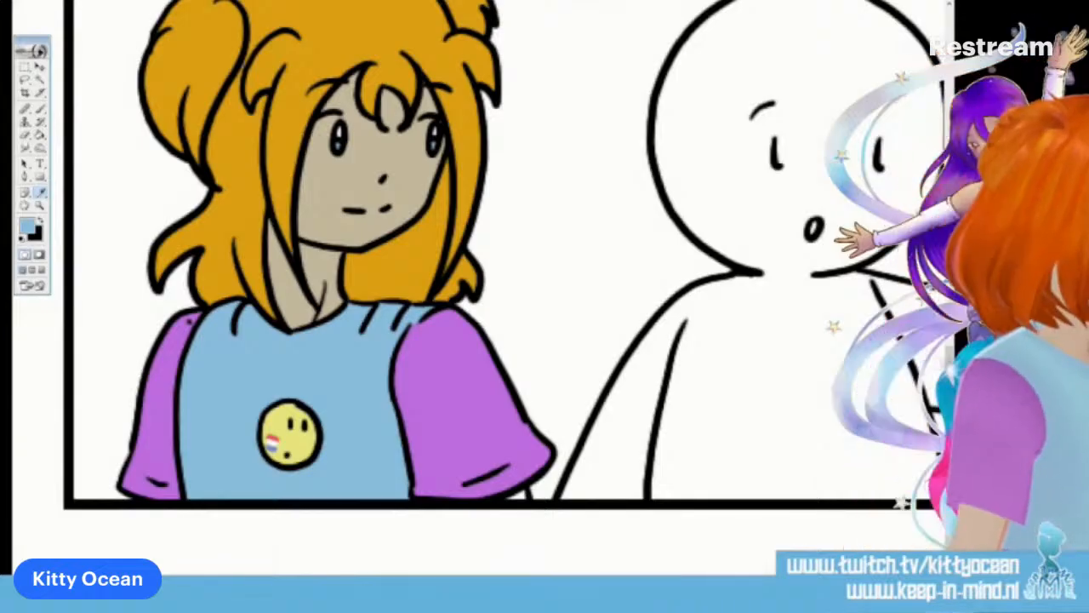
key("b")
left_click_drag(509, 497, 523, 494)
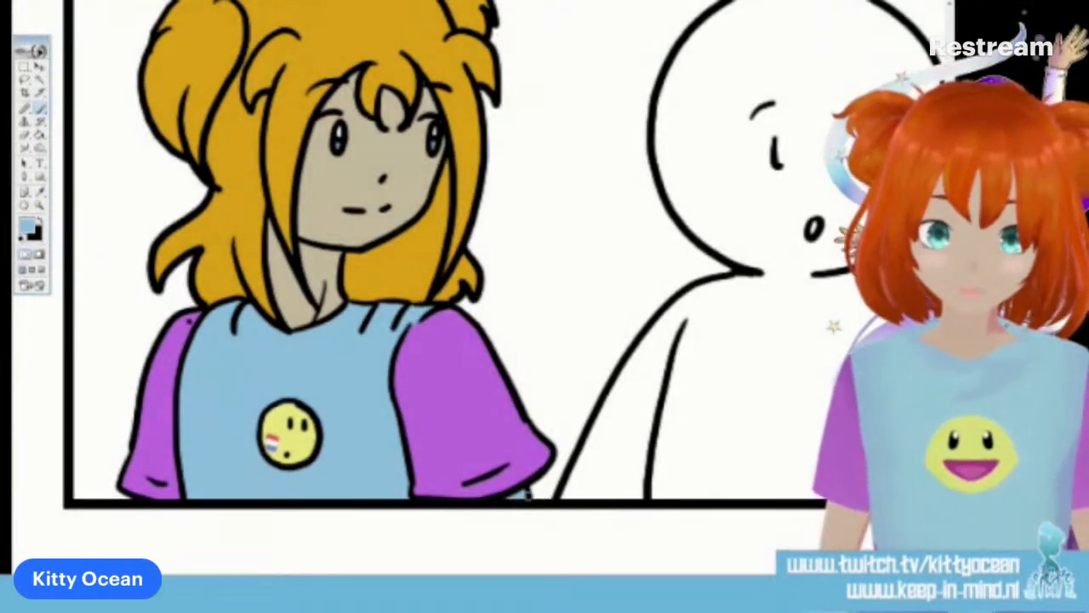
key("i")
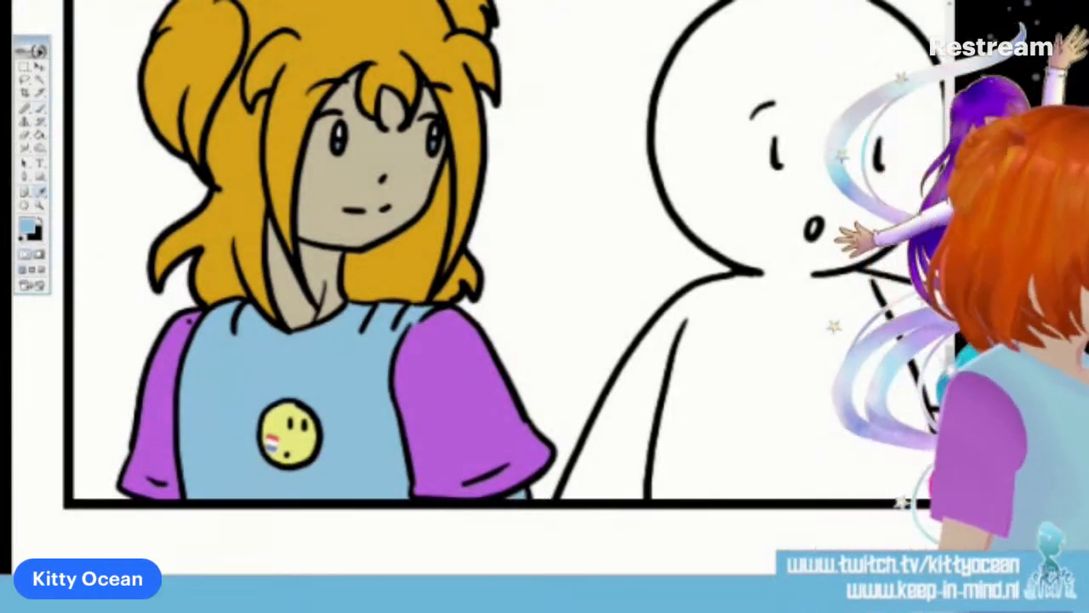
key("b")
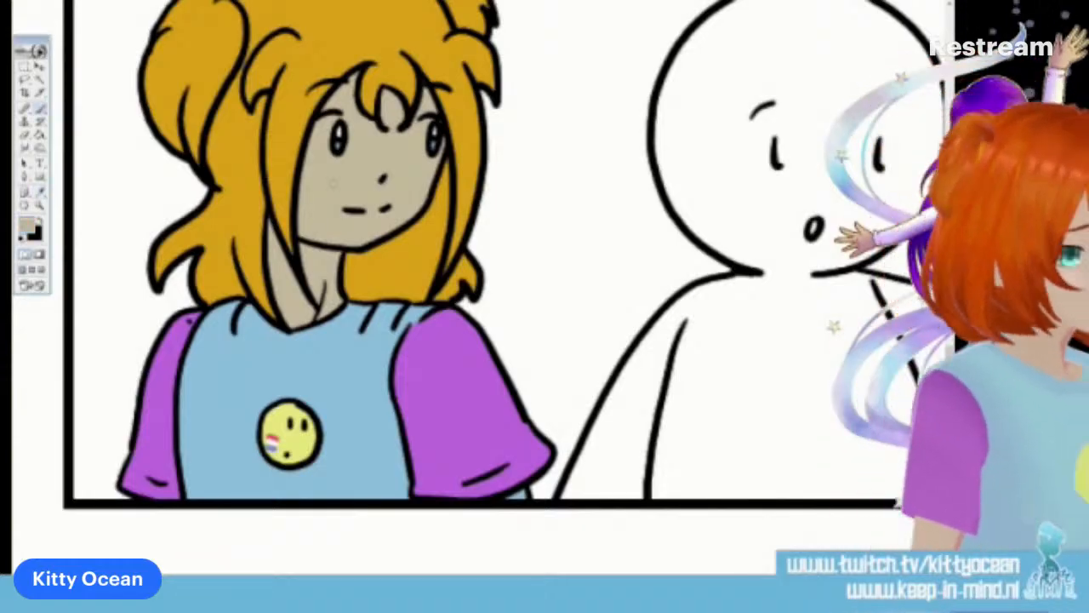
left_click_drag(514, 494, 525, 490)
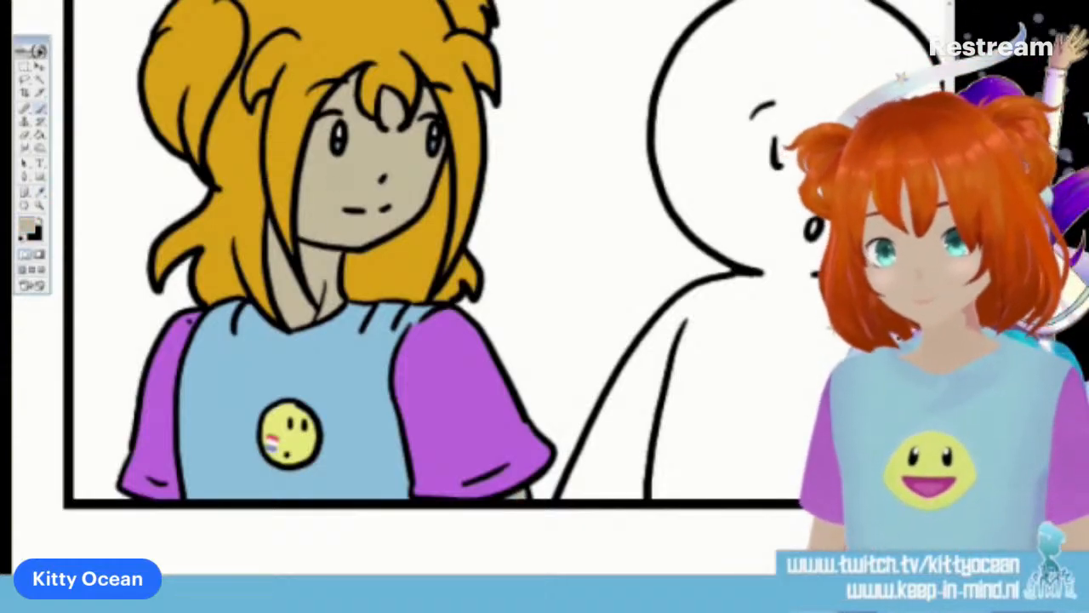
key("g")
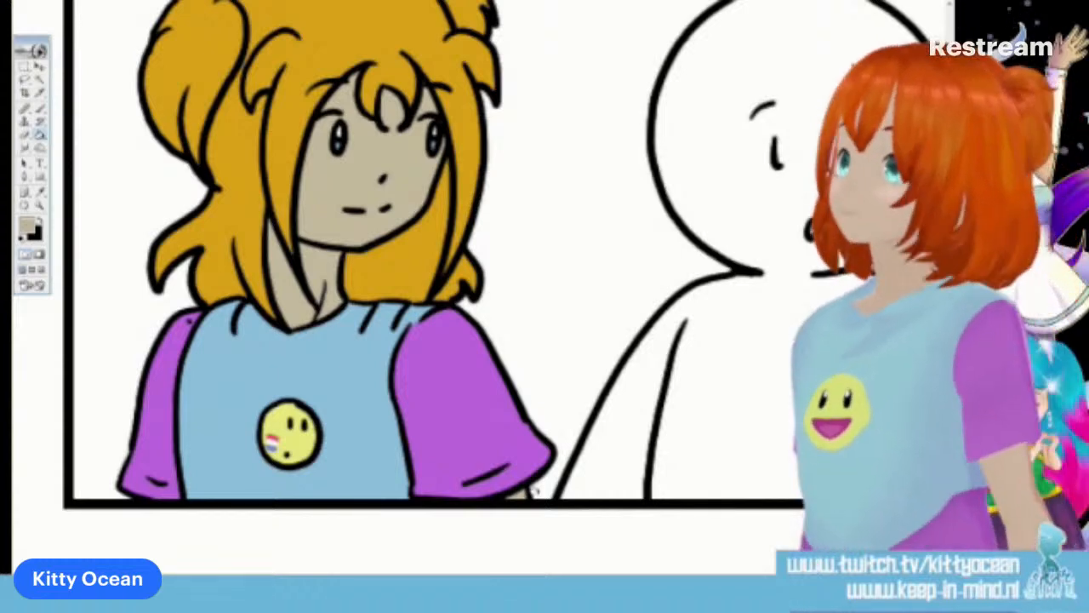
Sample the golden yellow from the long-haired character's hair in the first panel as the brush colour
key("i")
key("b")
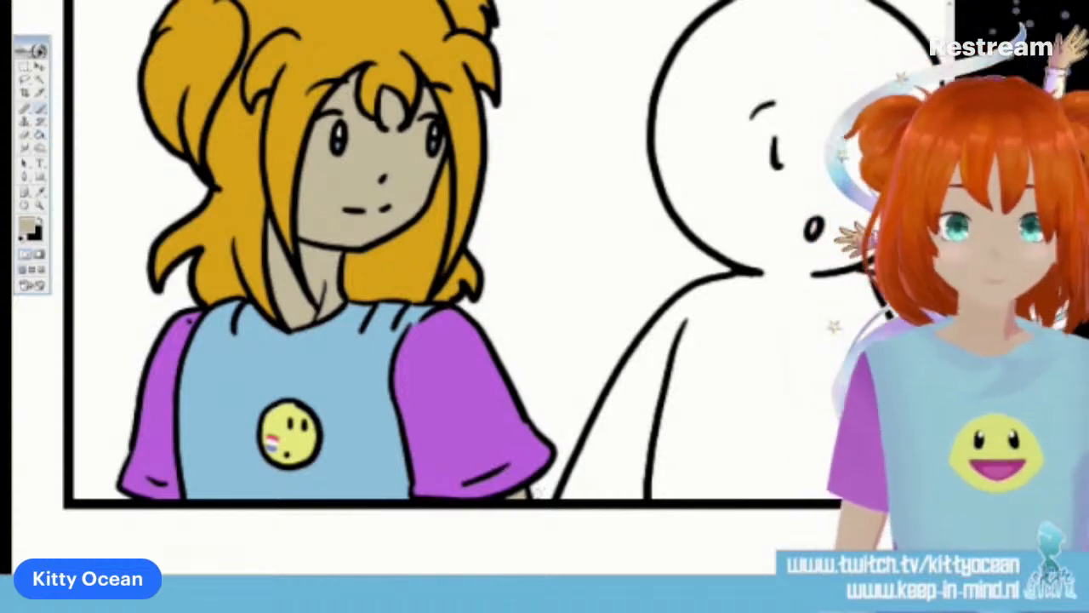
key("i")
left_click(297, 131)
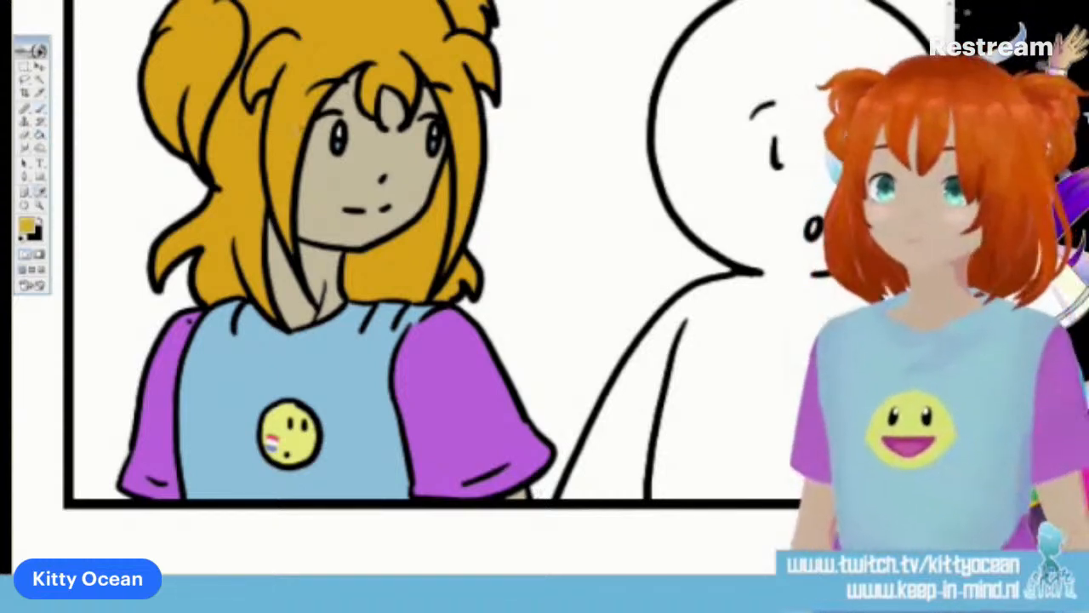
key("b")
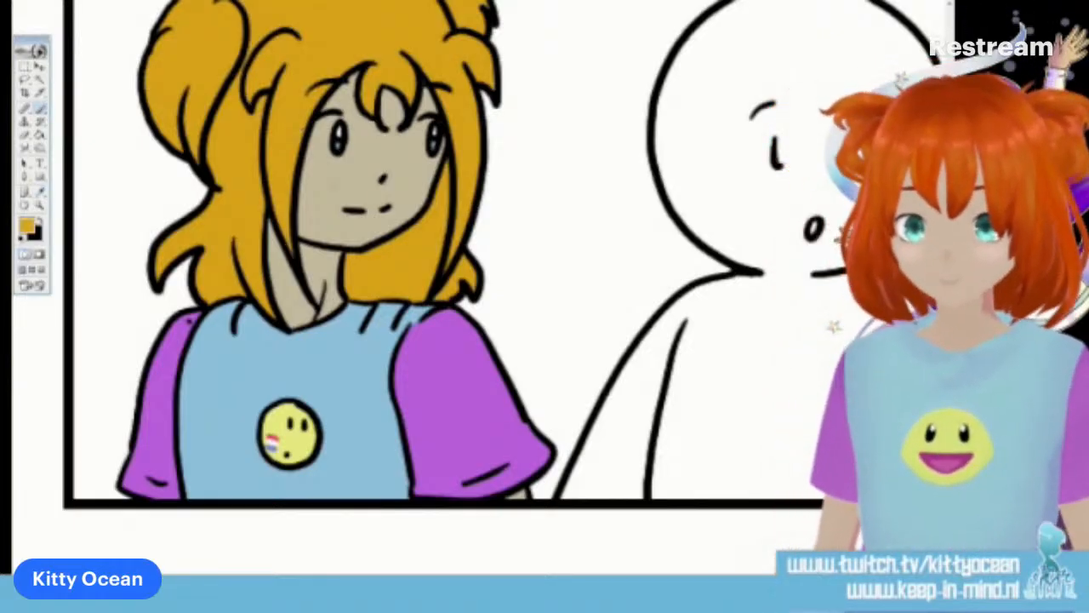
Choose a crimson brush colour and paint it inside the open mouths of the characters in the second and first panels
scroll(476, 281, "right", 12)
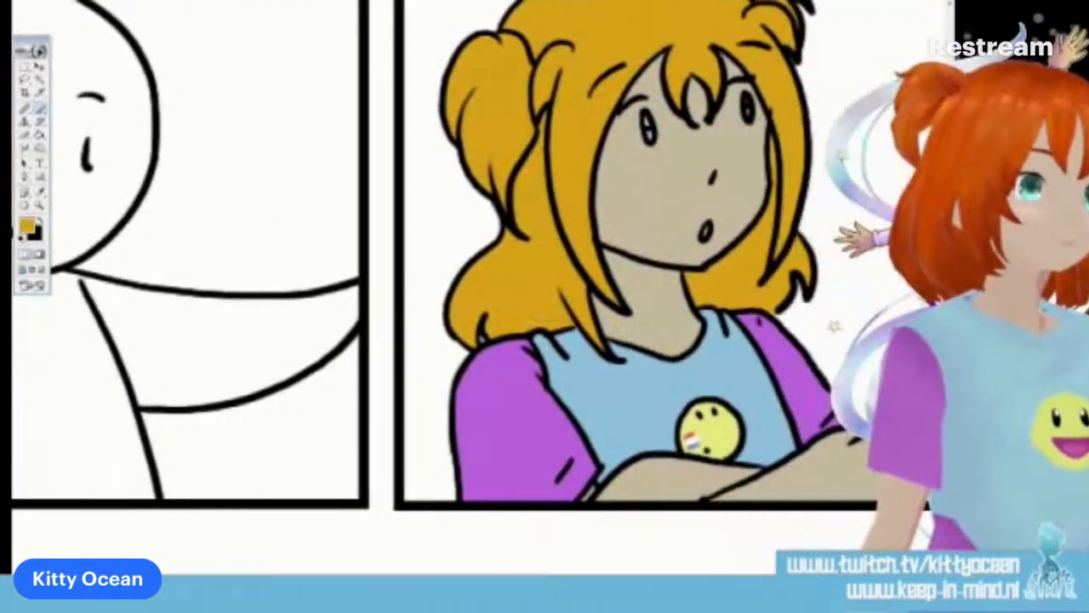
scroll(476, 281, "right", 4)
scroll(477, 281, "left", 2)
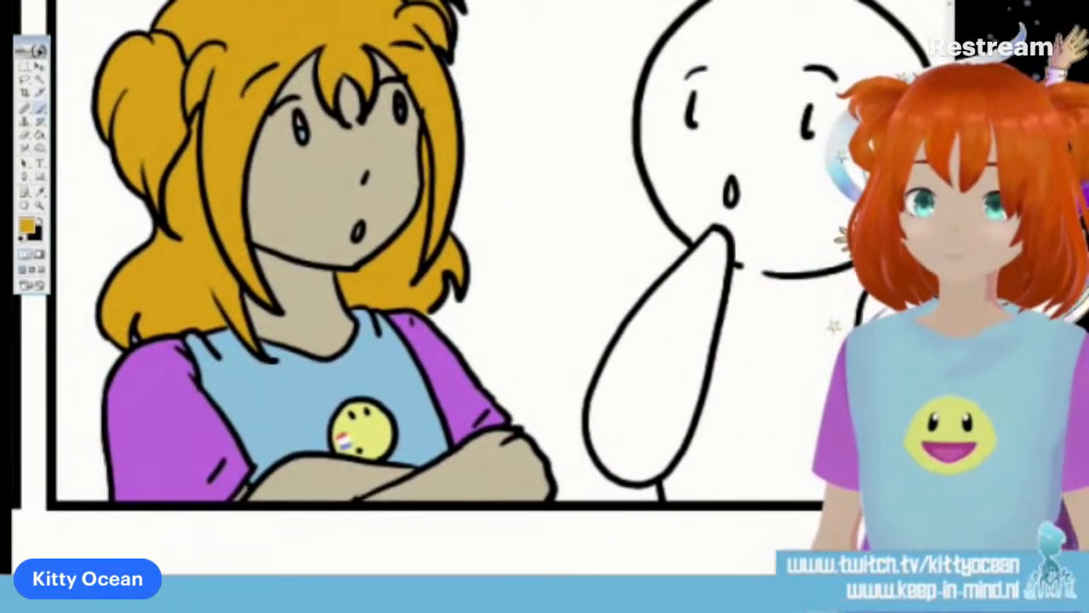
scroll(476, 281, "right", 1)
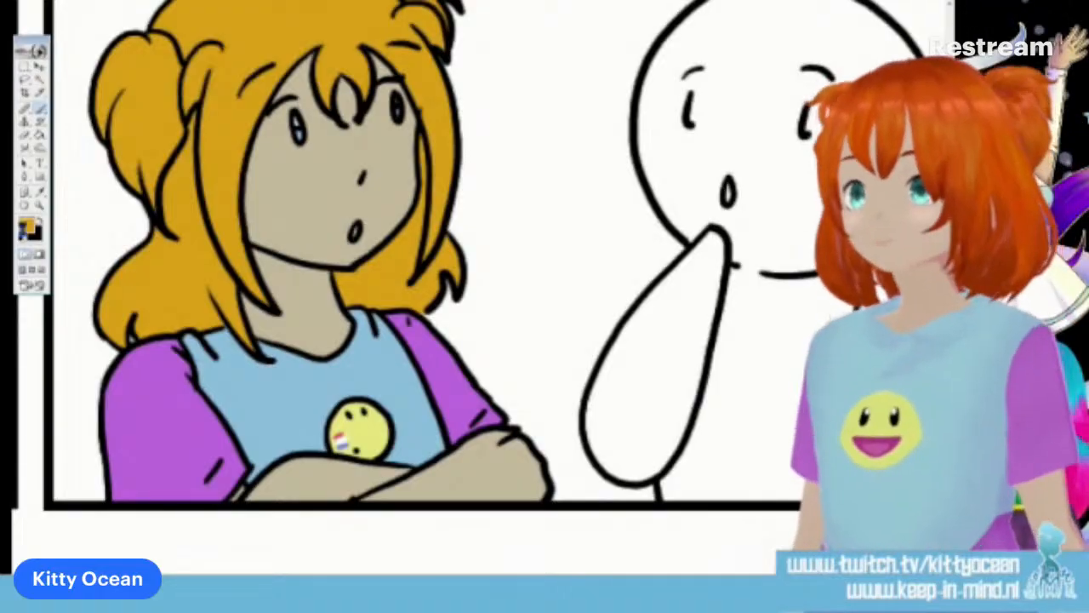
left_click(25, 226)
left_click(653, 51)
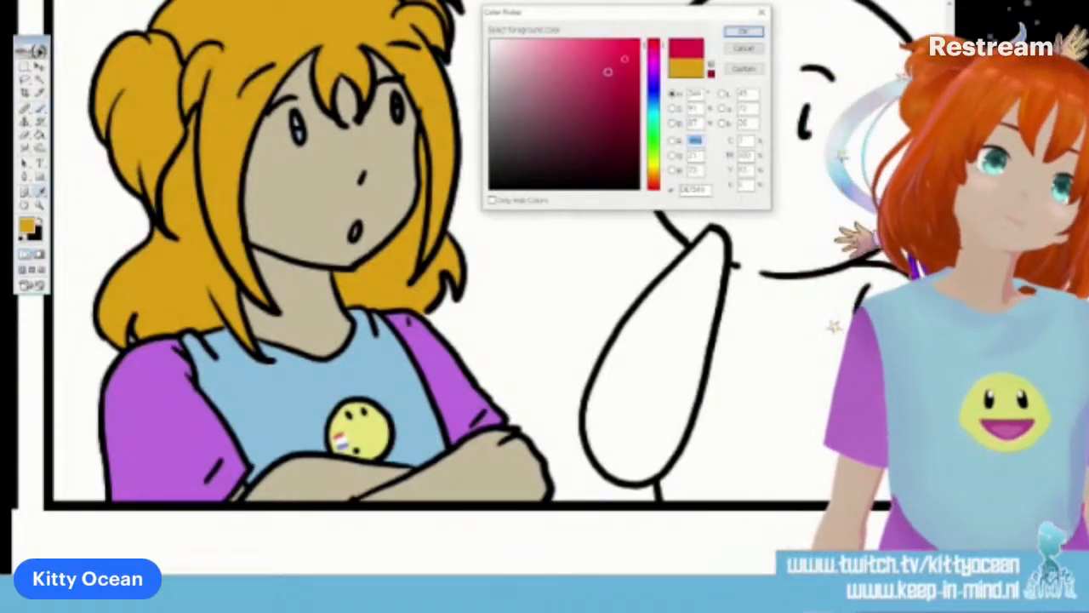
left_click(736, 32)
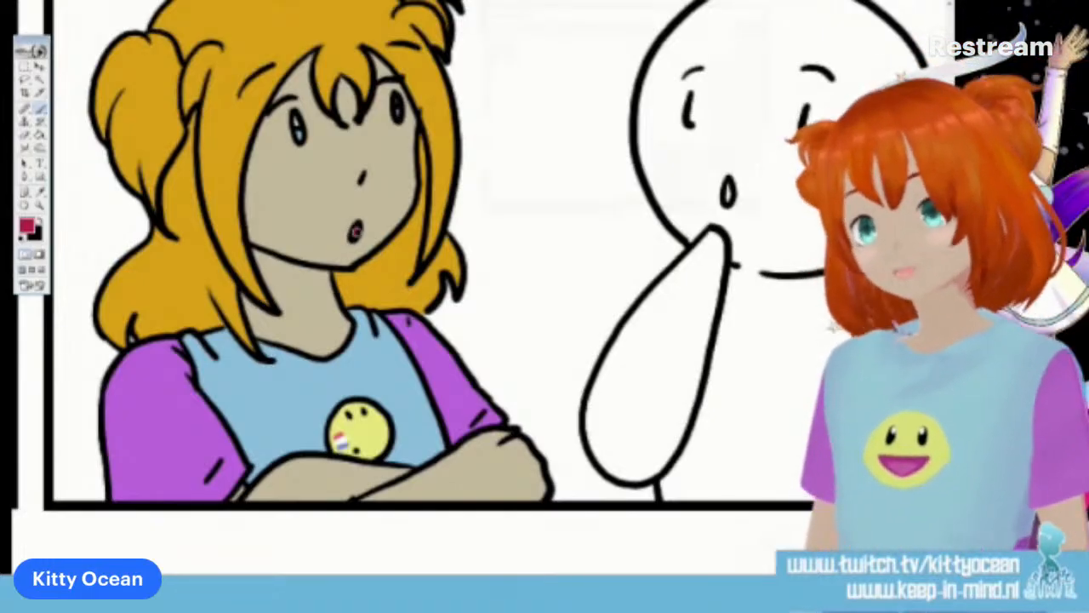
scroll(357, 231, "left", 10)
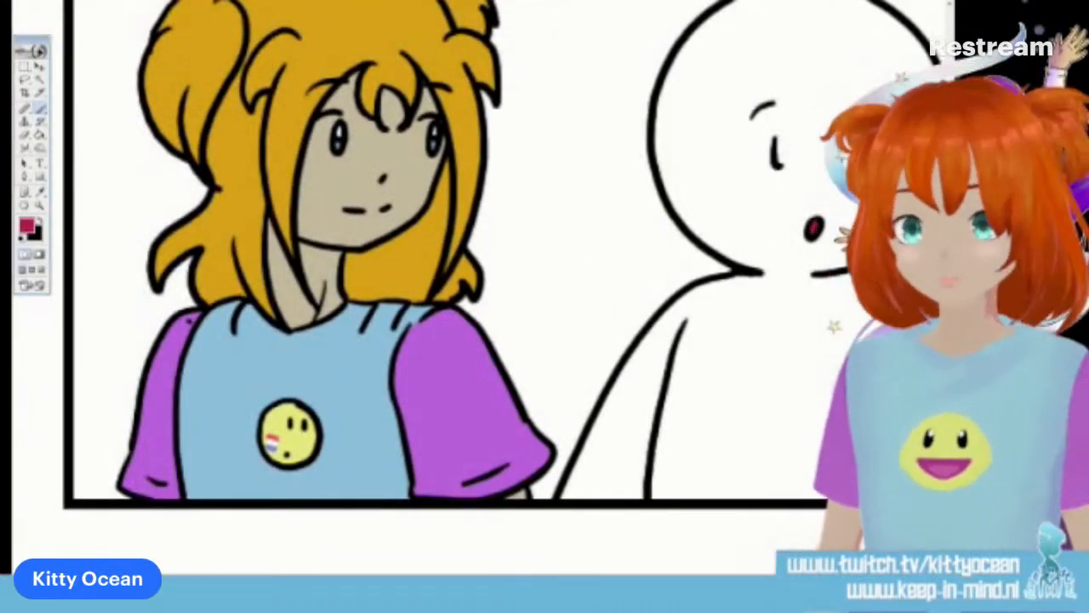
Sample the shirt's light blue in the fourth panel for brushing the long-haired character's eye
scroll(417, 256, "right", 10)
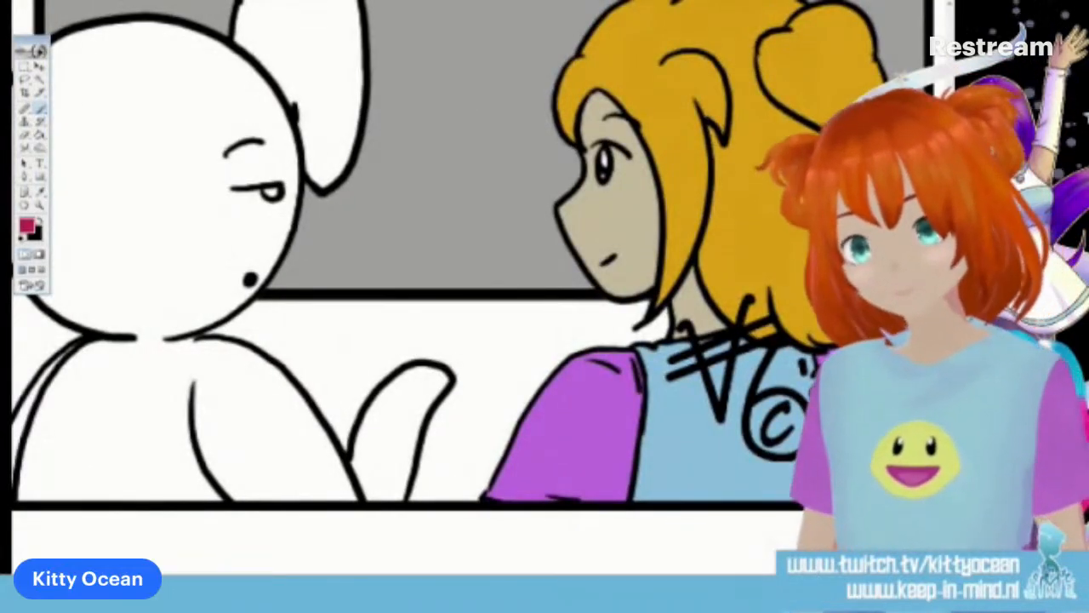
left_click(685, 426, "alt")
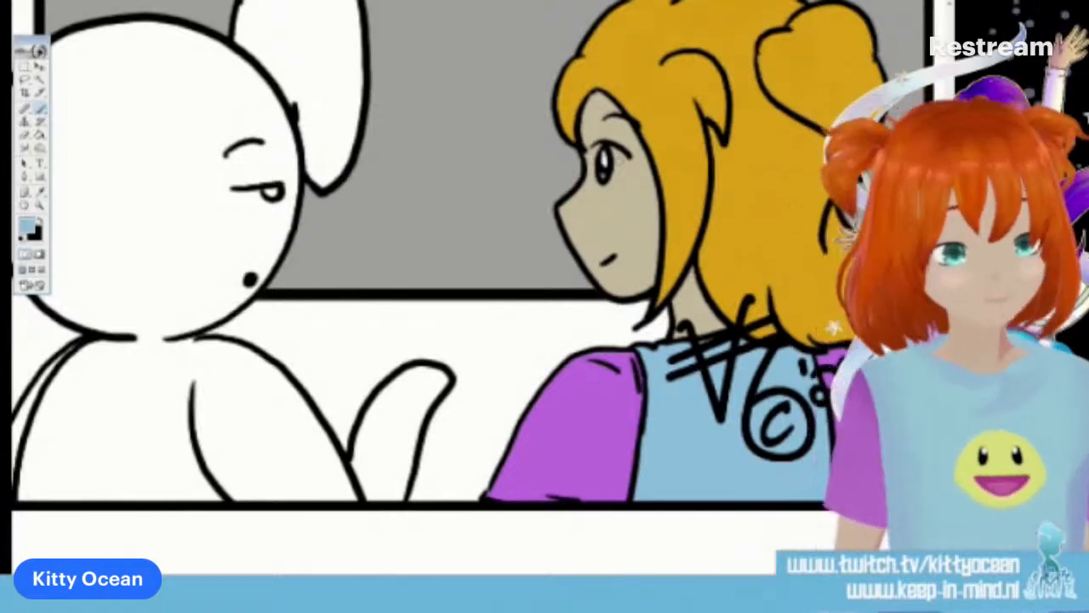
Check the colouring across the whole four-panel strip, selecting the entire canvas and clearing the selection
key("ctrl+plus")
key("ctrl+minus")
key("ctrl+minus")
key("ctrl+minus")
key("ctrl+minus")
key("ctrl+minus")
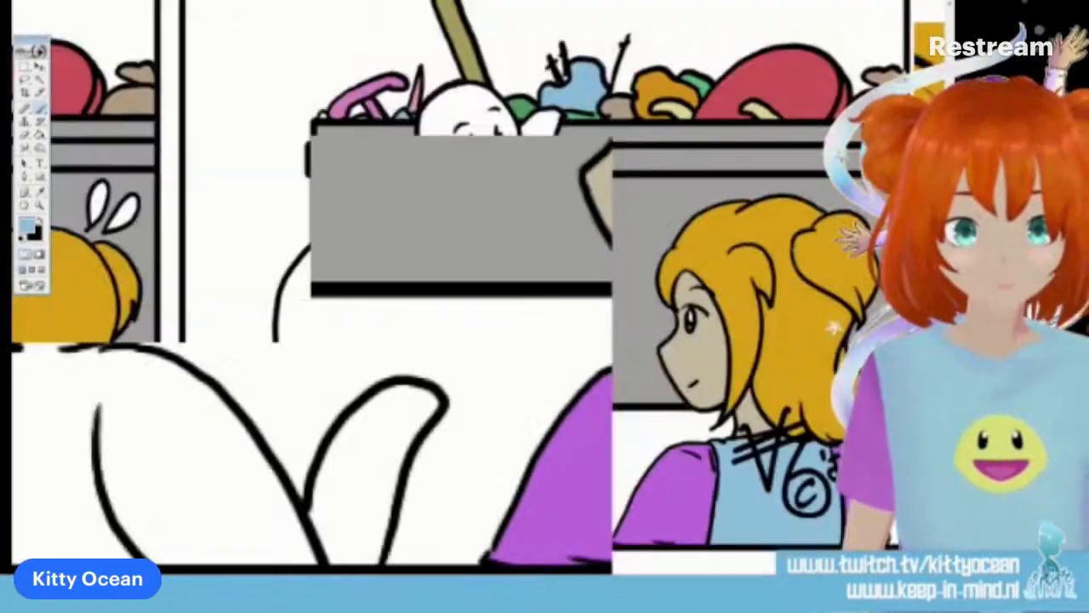
key("ctrl+plus")
key("ctrl+minus")
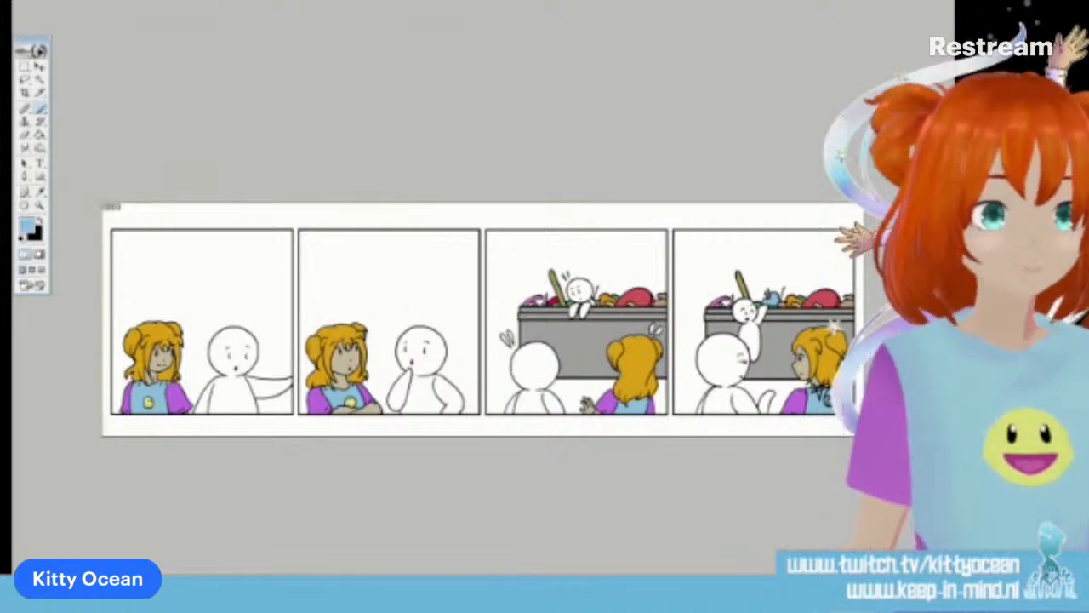
key("ctrl+a")
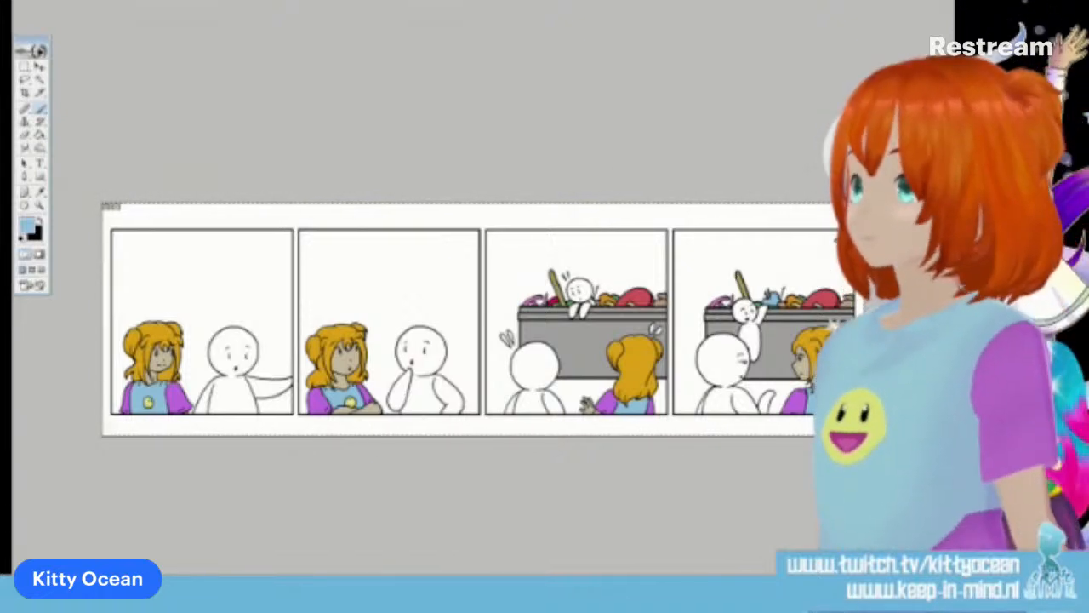
key("ctrl+d")
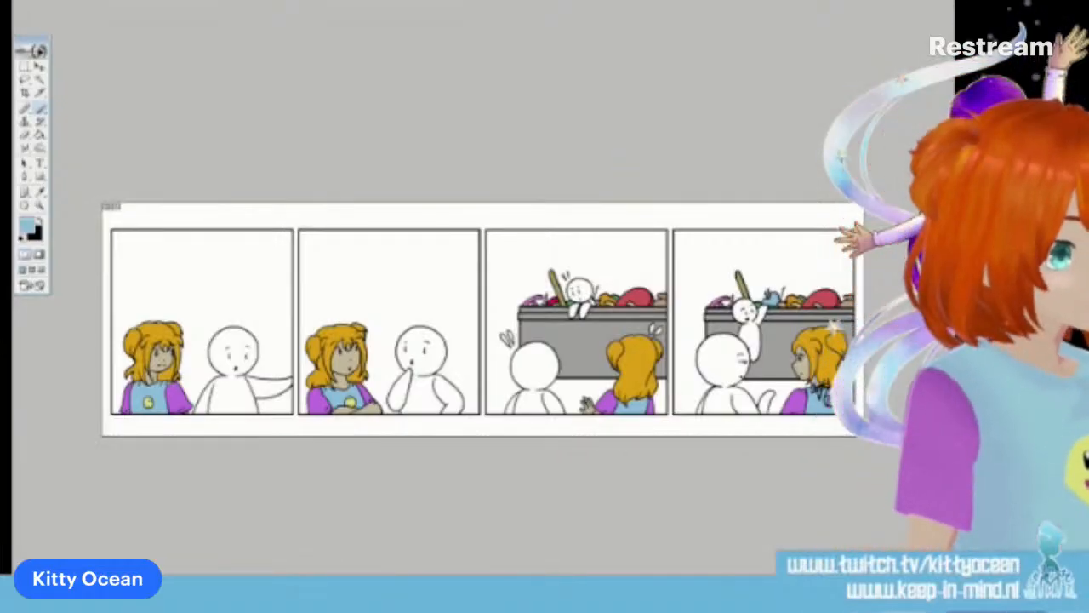
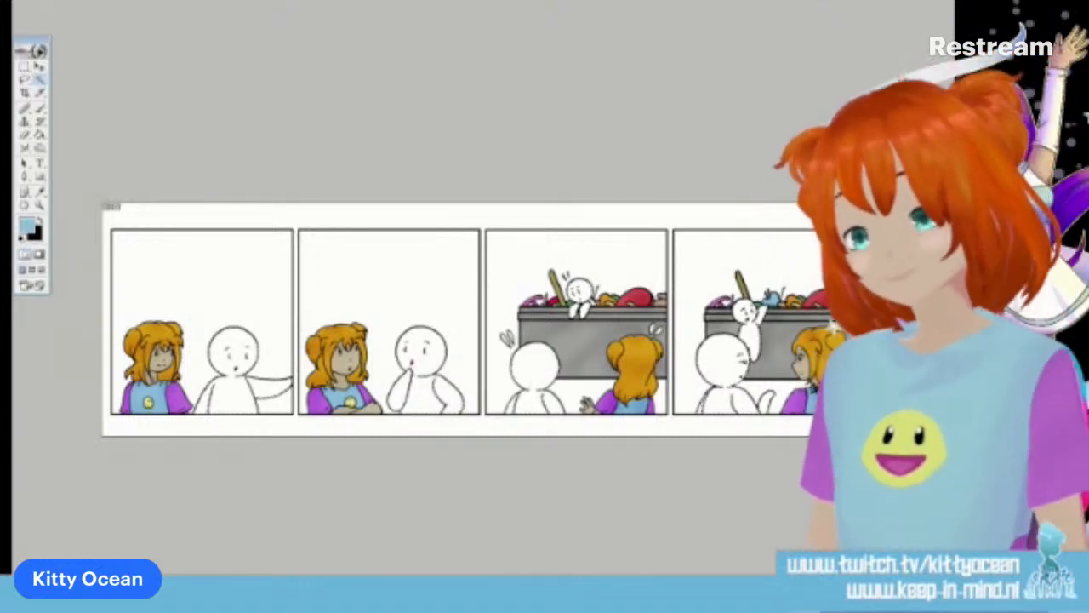
Set the brush colour to green #4AAB73 and prepare a larger soft brush with Shape Dynamics turned off
left_click(31, 227)
left_click(653, 127)
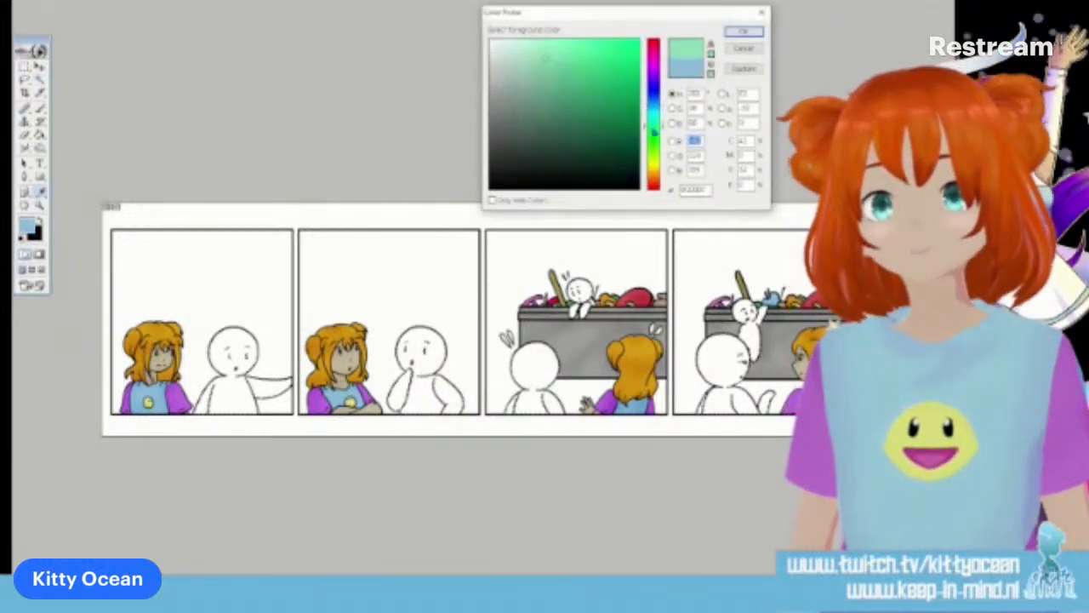
left_click(740, 34)
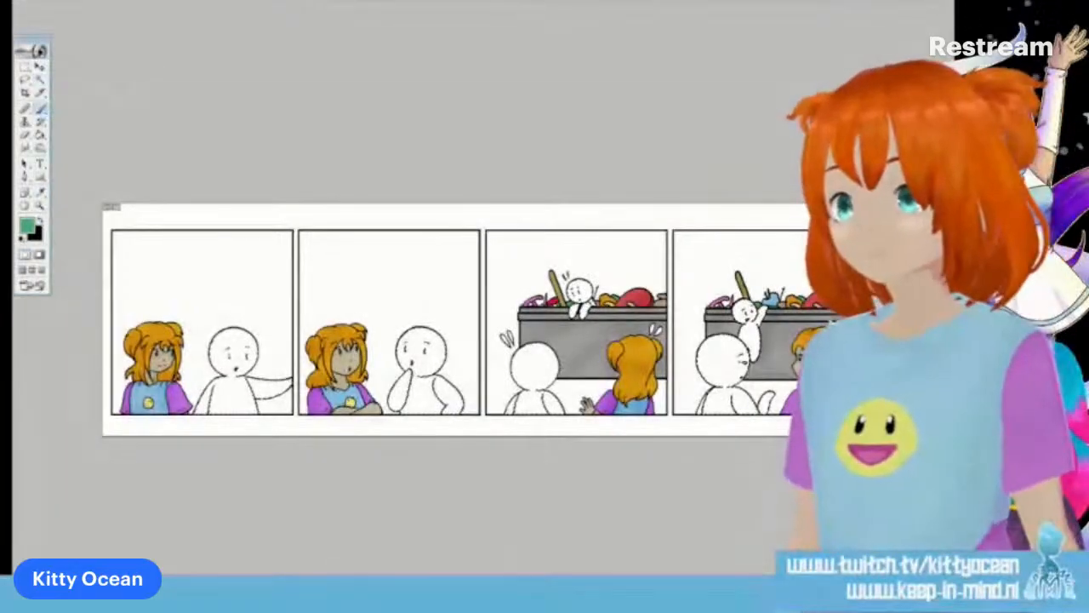
left_click(507, 1)
left_click(627, 142)
left_click(590, 173)
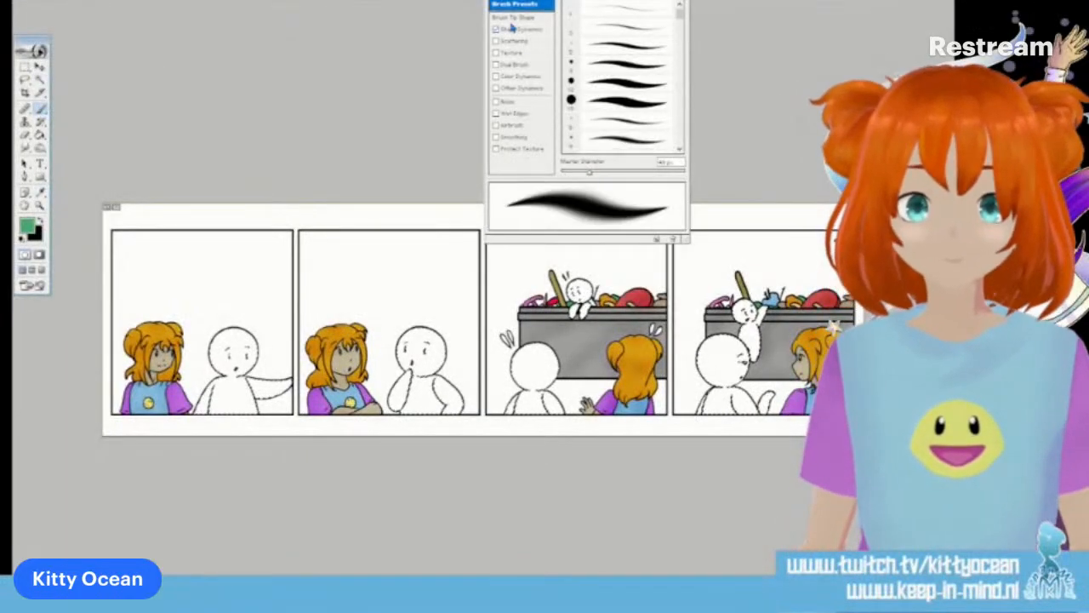
left_click(496, 30)
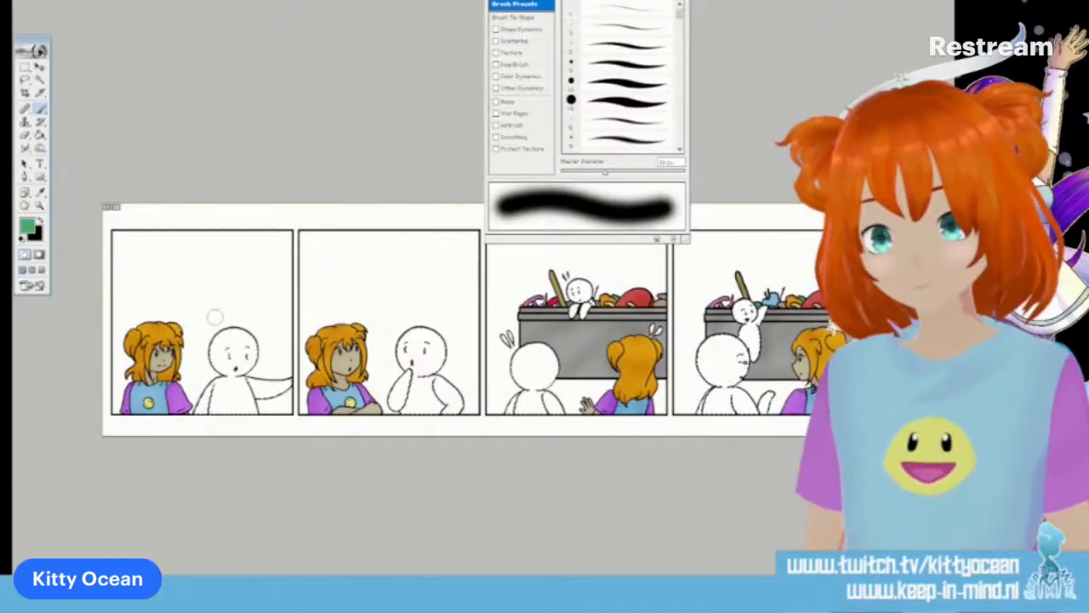
Paint soft green shading along the edges of the large round-headed character in all four panels
left_click_drag(220, 340, 211, 354)
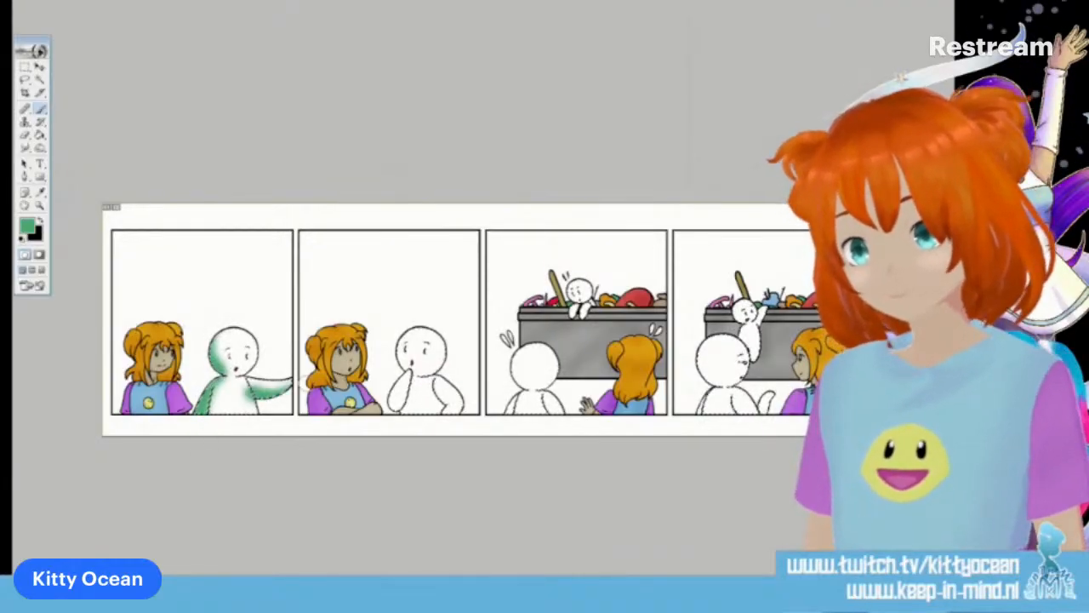
left_click(502, 2)
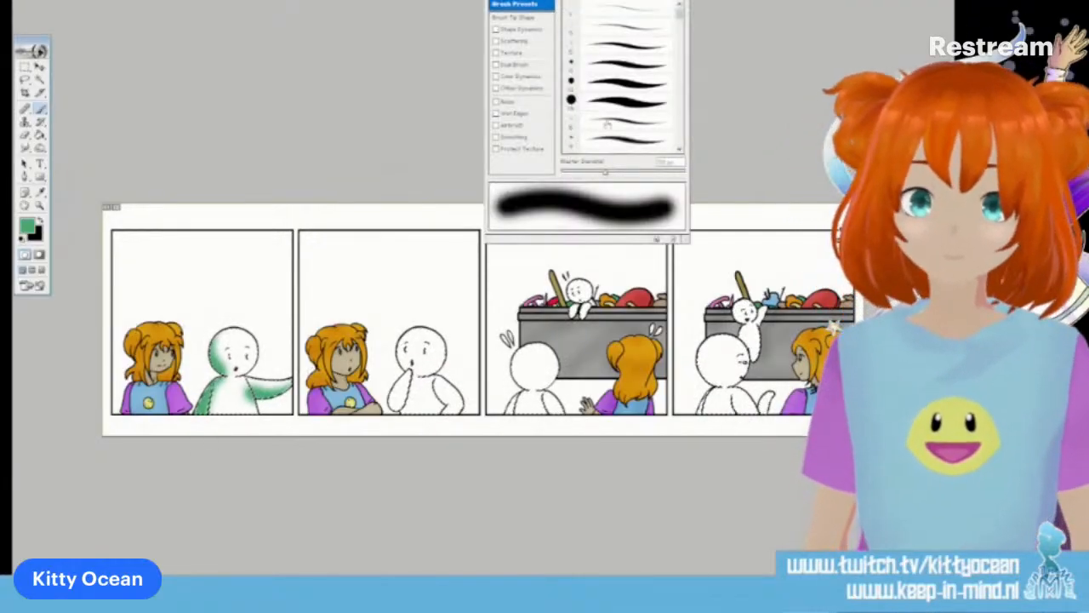
left_click_drag(419, 336, 397, 364)
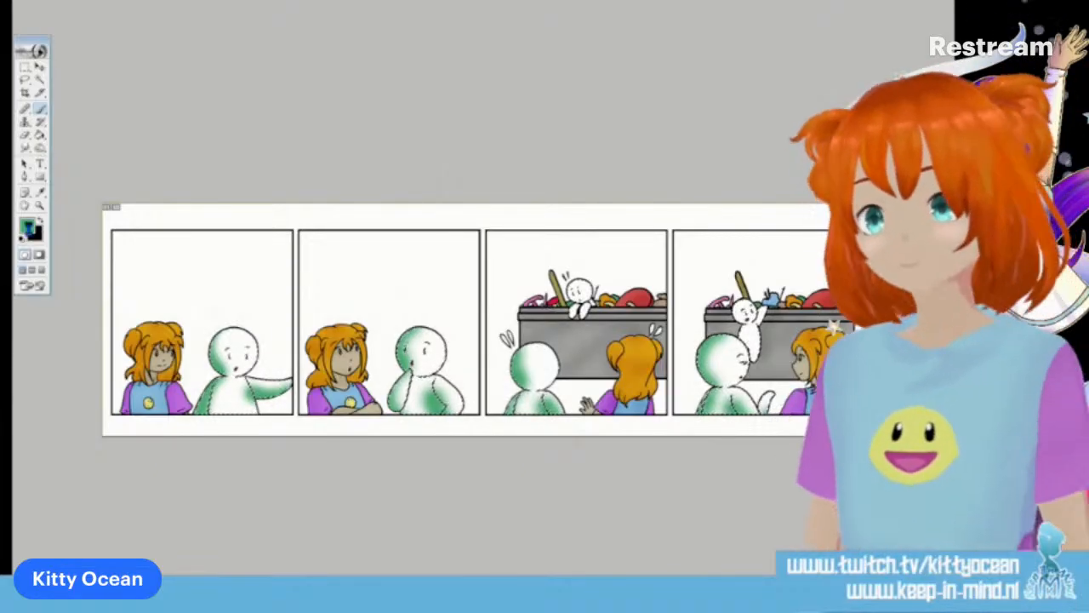
Choose a sky-blue brush colour and shade the small character at the bin in the third and fourth panels
left_click(28, 225)
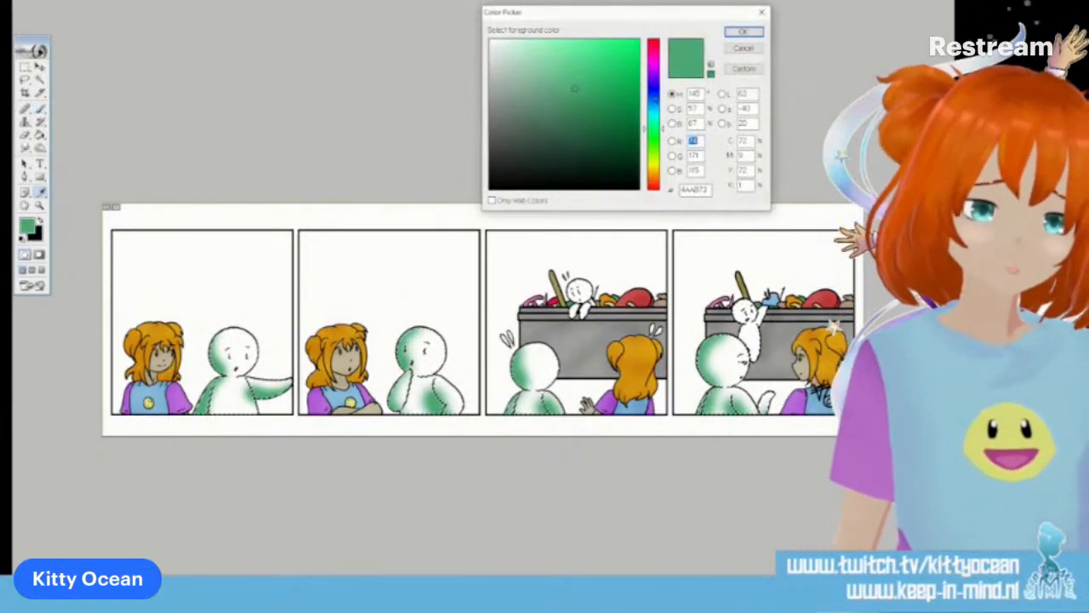
left_click(654, 113)
left_click(737, 34)
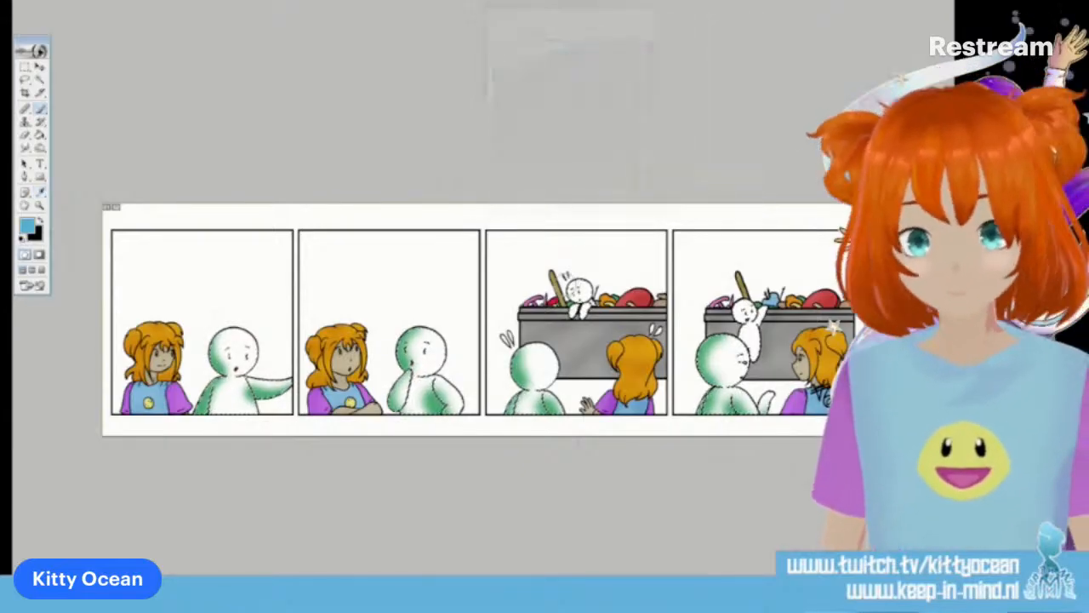
left_click(580, 300)
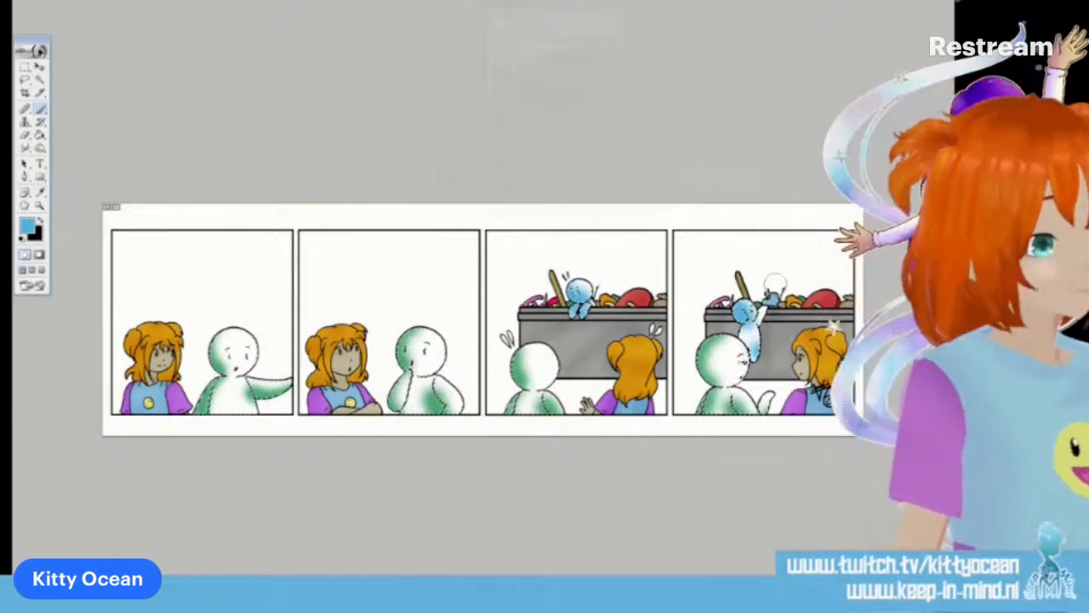
Select the empty backgrounds of the first and second panels and fill them with sky blue
key("ctrl+minus")
key("ctrl+minus")
key("ctrl+plus")
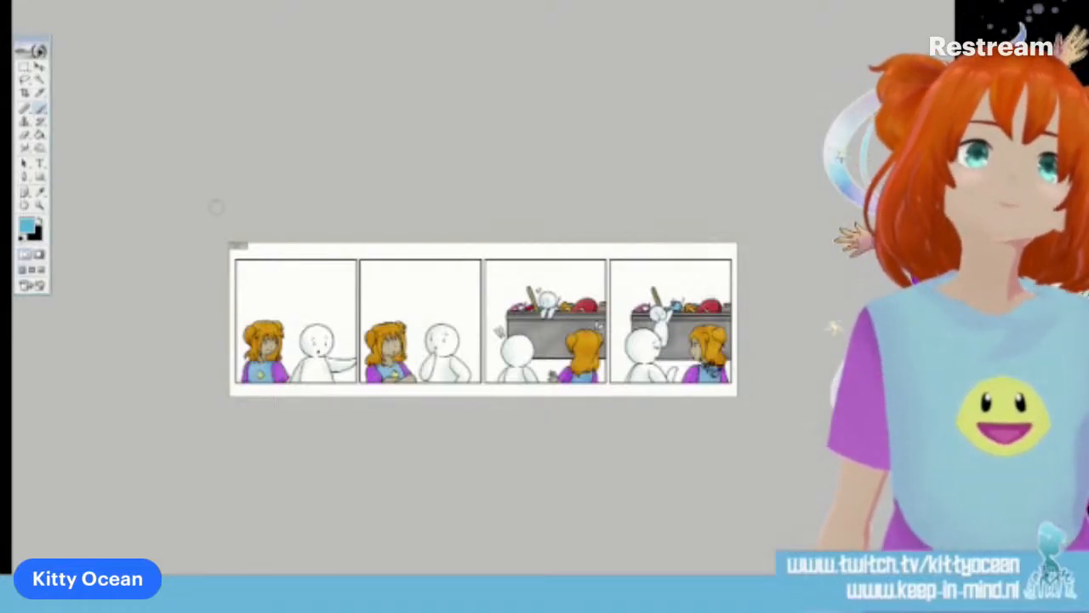
left_click(40, 79)
left_click(311, 305)
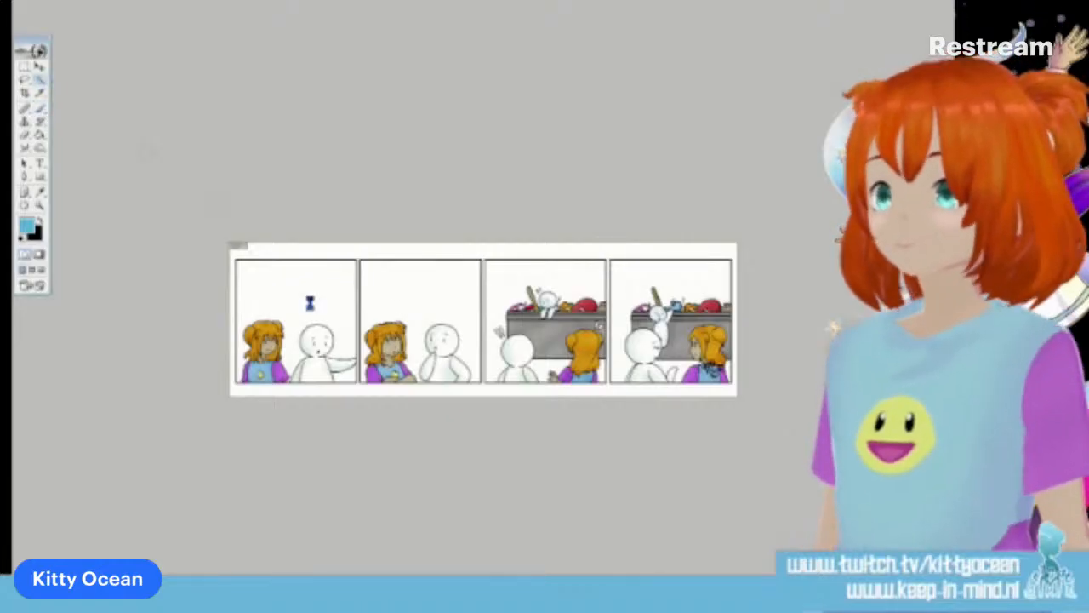
left_click(408, 303)
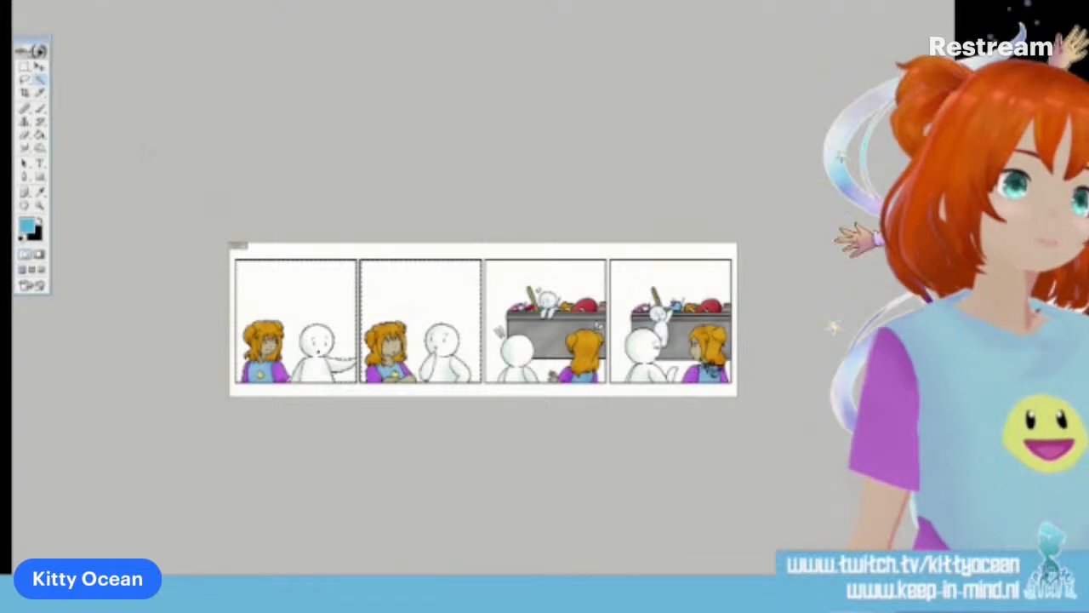
key("g")
left_click(320, 296)
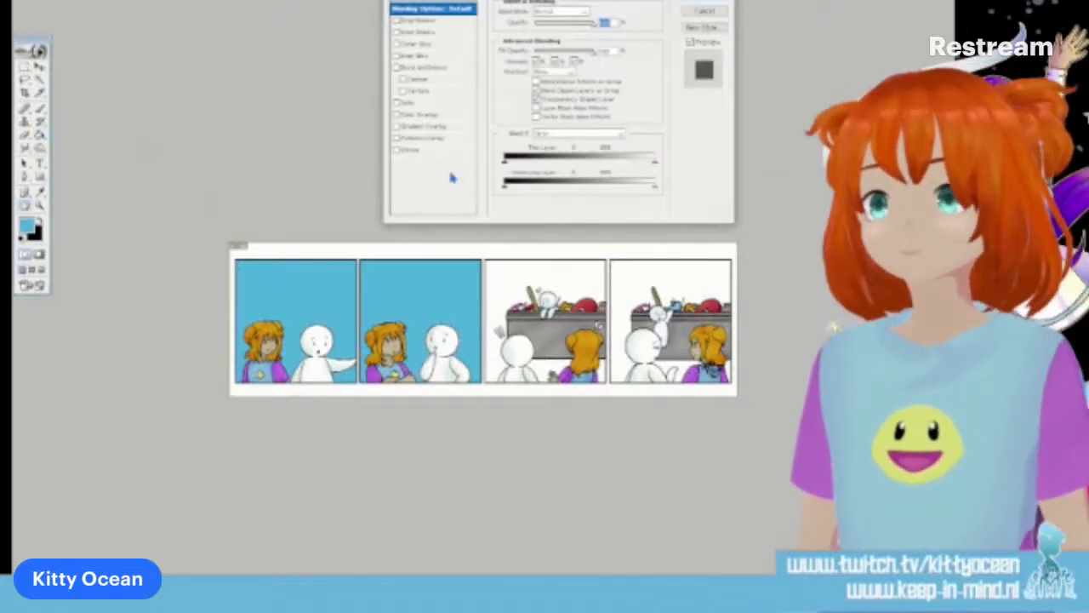
Add a Gradient Overlay to the first two panels' background using the blue-to-white gradient preset
left_click(452, 127)
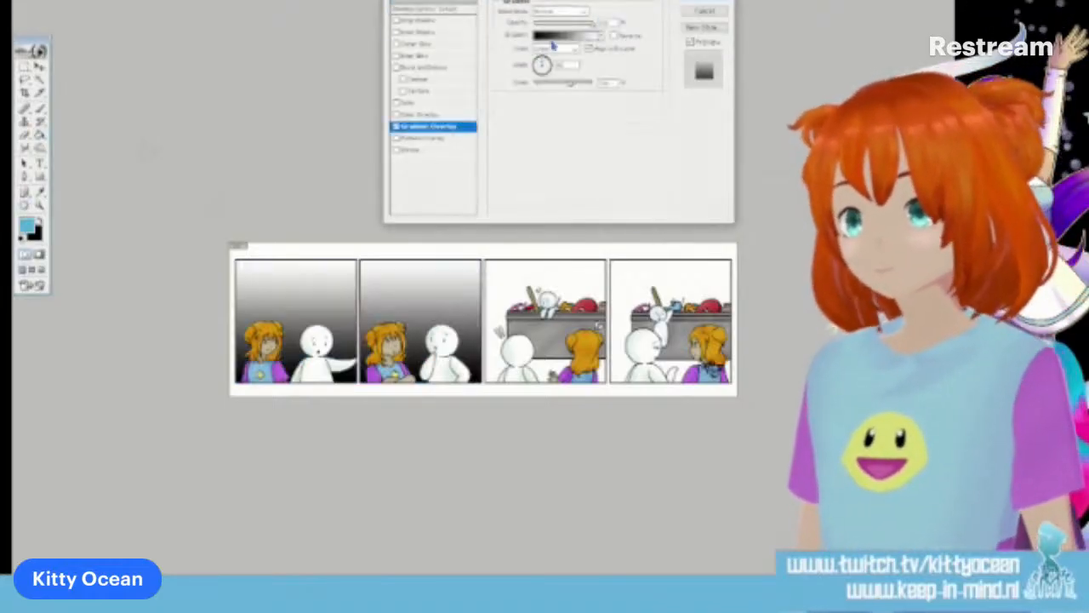
left_click(602, 37)
left_click(595, 188)
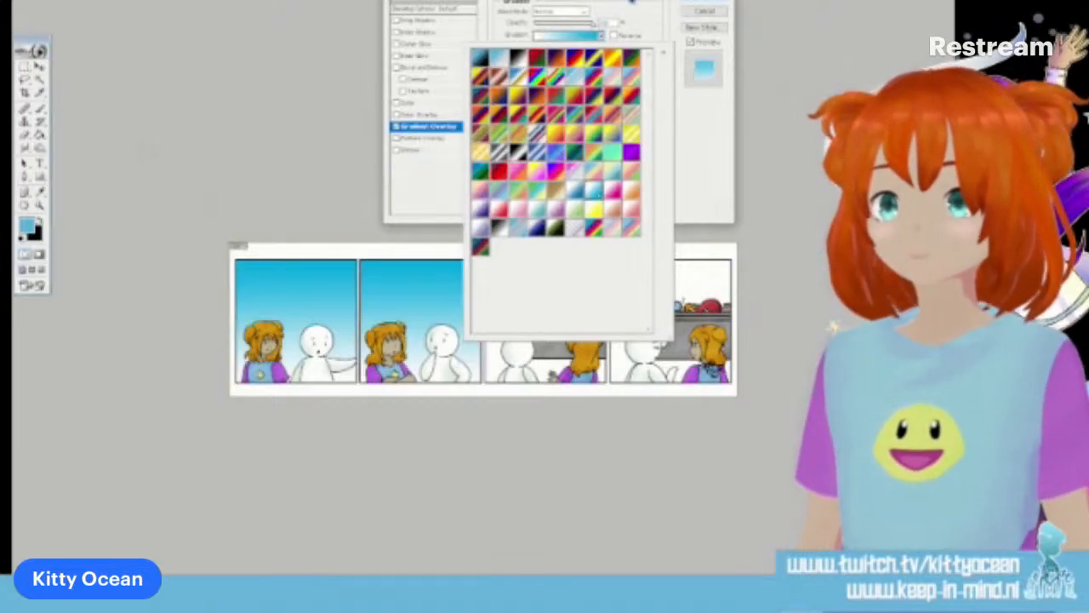
left_click(627, 29)
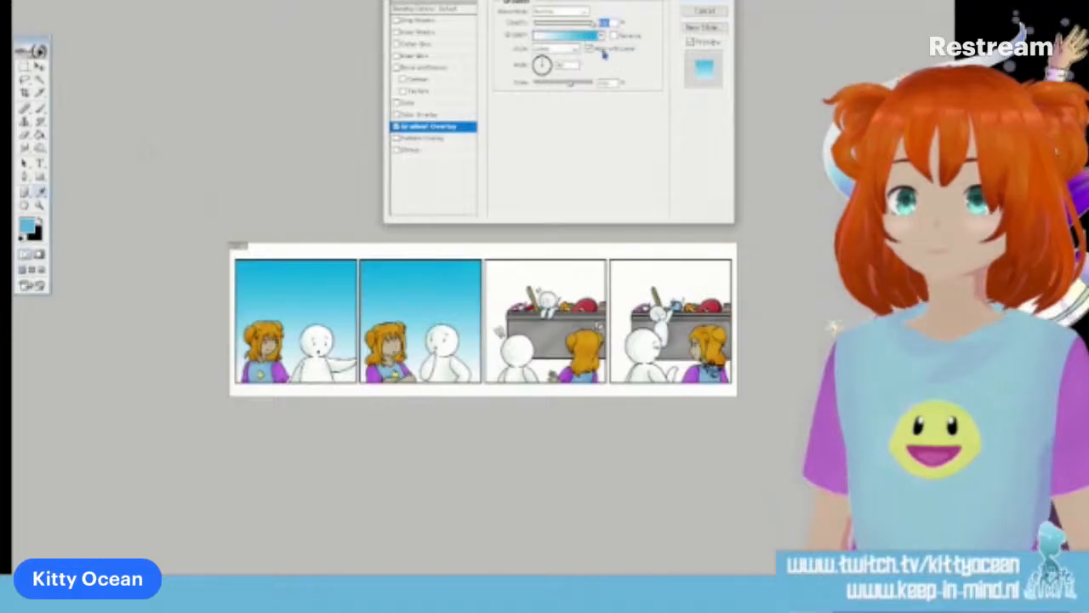
Change the background gradient's blue end stop to a muted greyish blue and apply the layer style
left_click(585, 37)
left_click(356, 470)
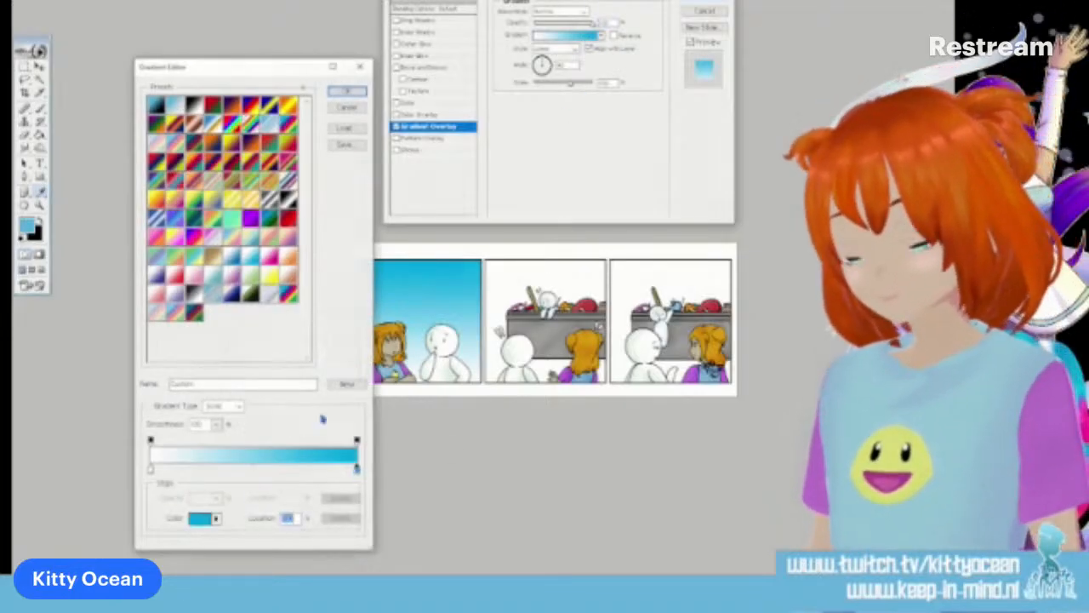
left_click(200, 519)
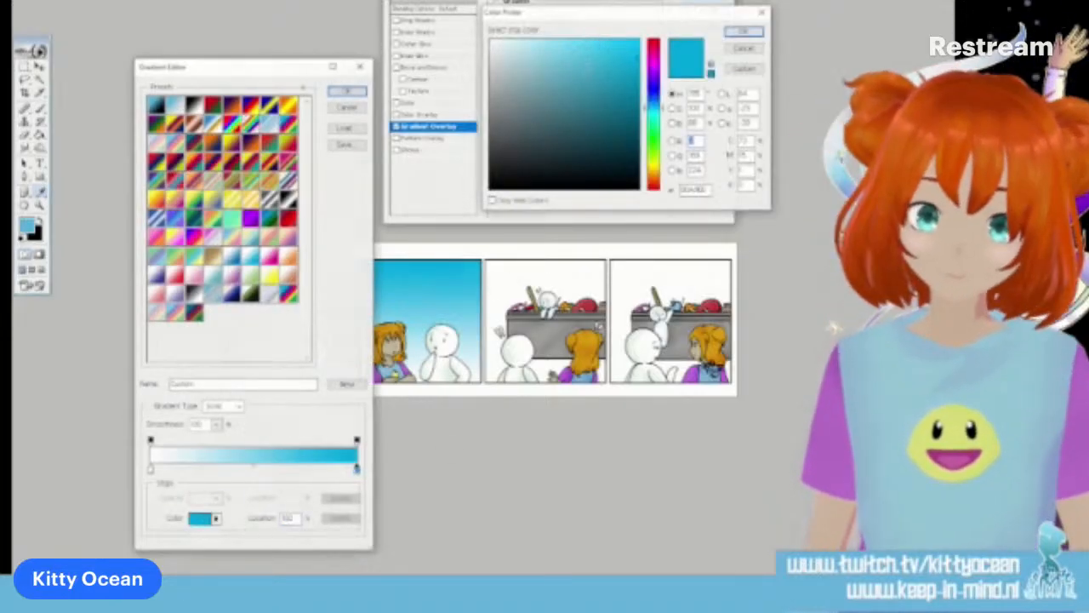
left_click(554, 74)
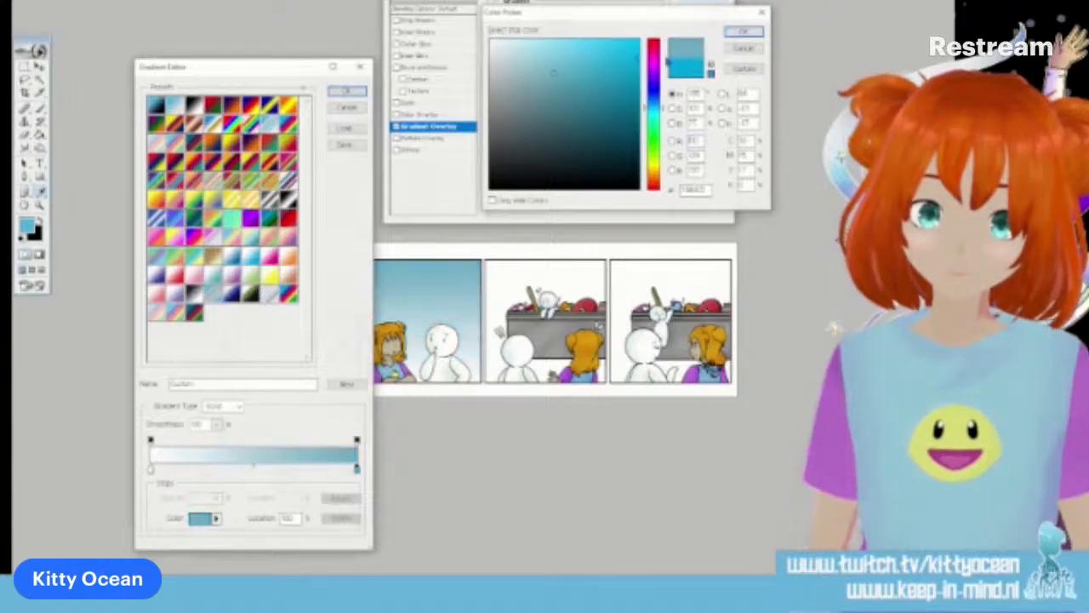
left_click(737, 34)
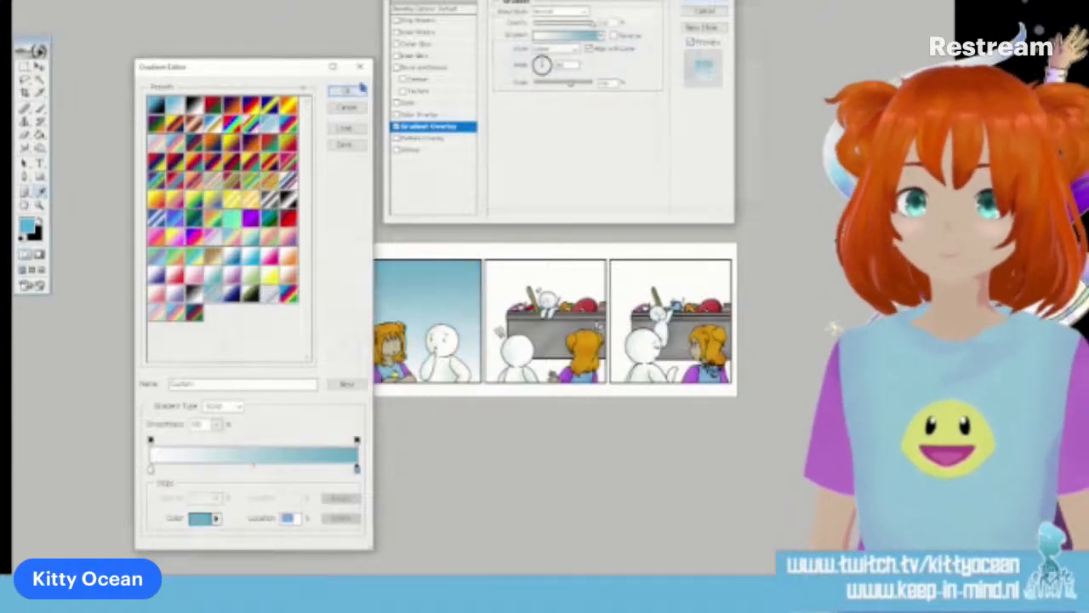
left_click(359, 88)
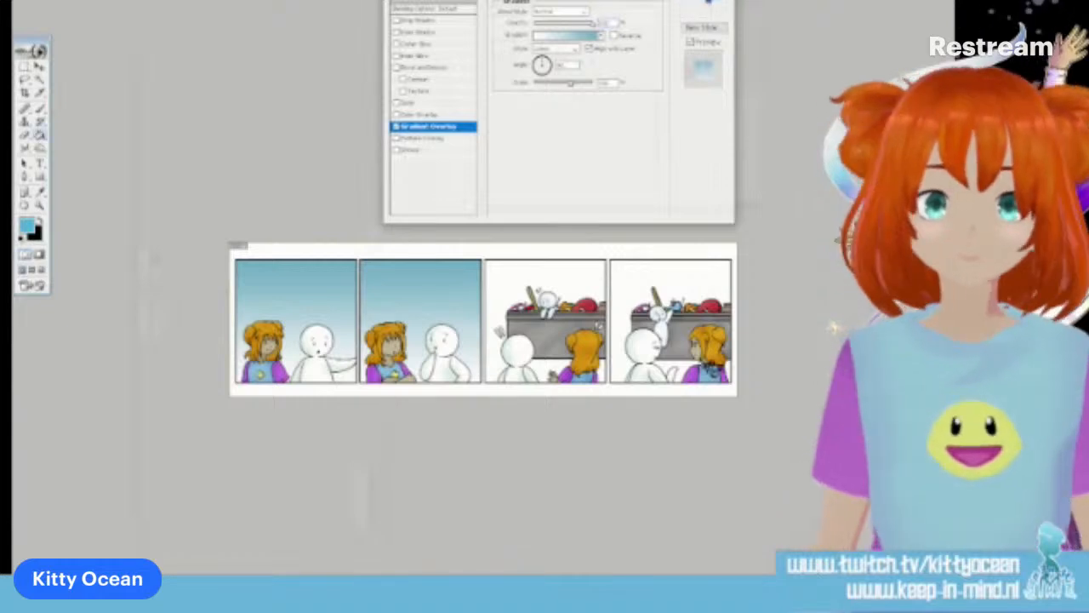
left_click(708, 2)
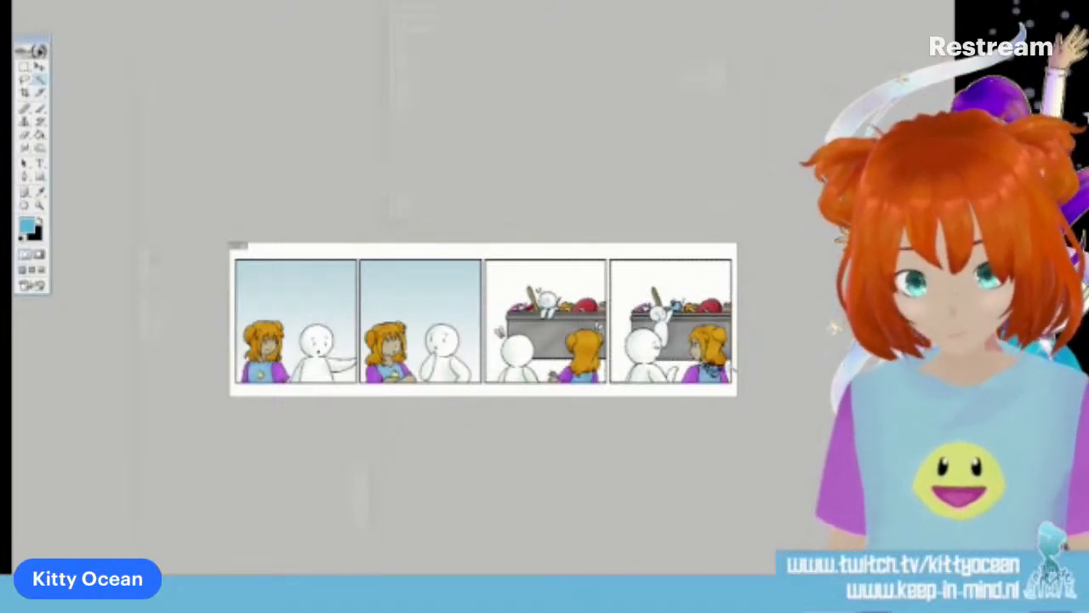
Check the background selection in the third and fourth panels and fill it with sky blue
key("ctrl+plus")
key("ctrl+plus")
key("ctrl+plus")
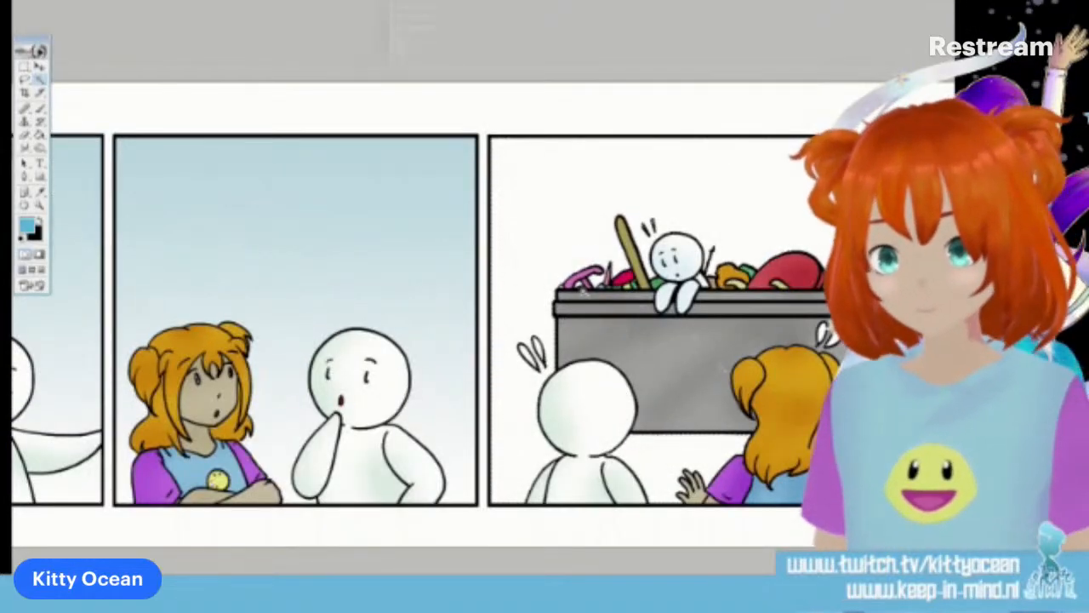
left_click_drag(560, 348, 472, 348)
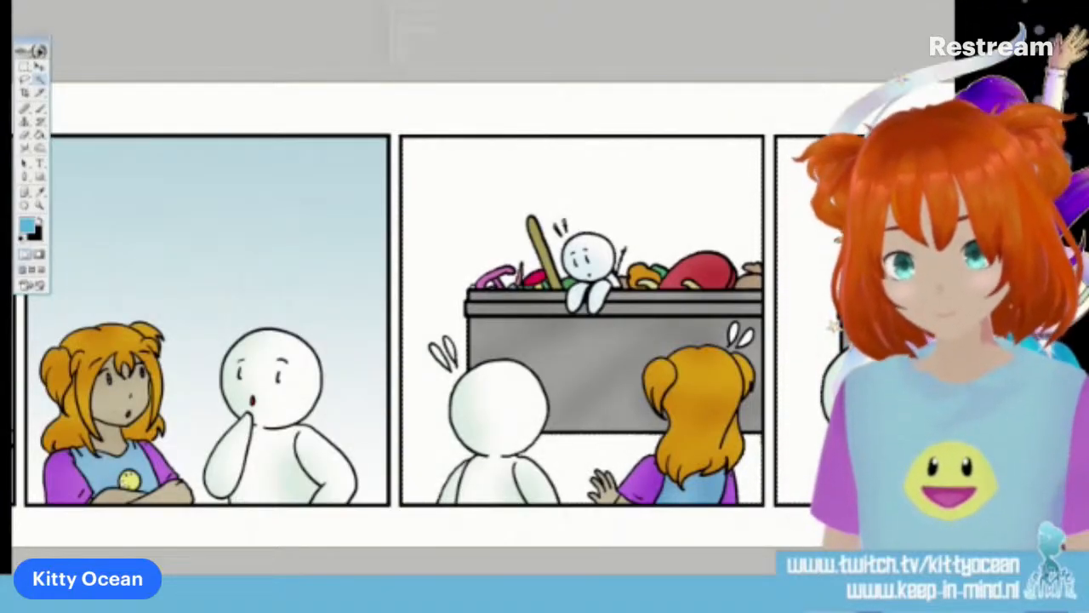
key("ctrl+minus")
key("ctrl+minus")
key("ctrl+minus")
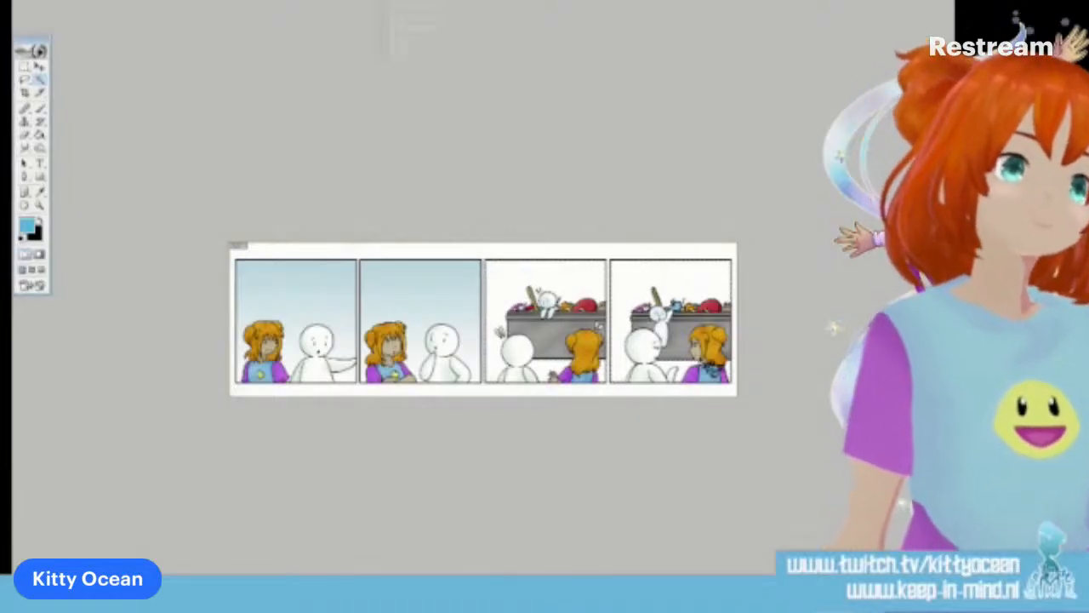
left_click(39, 135)
left_click(622, 316)
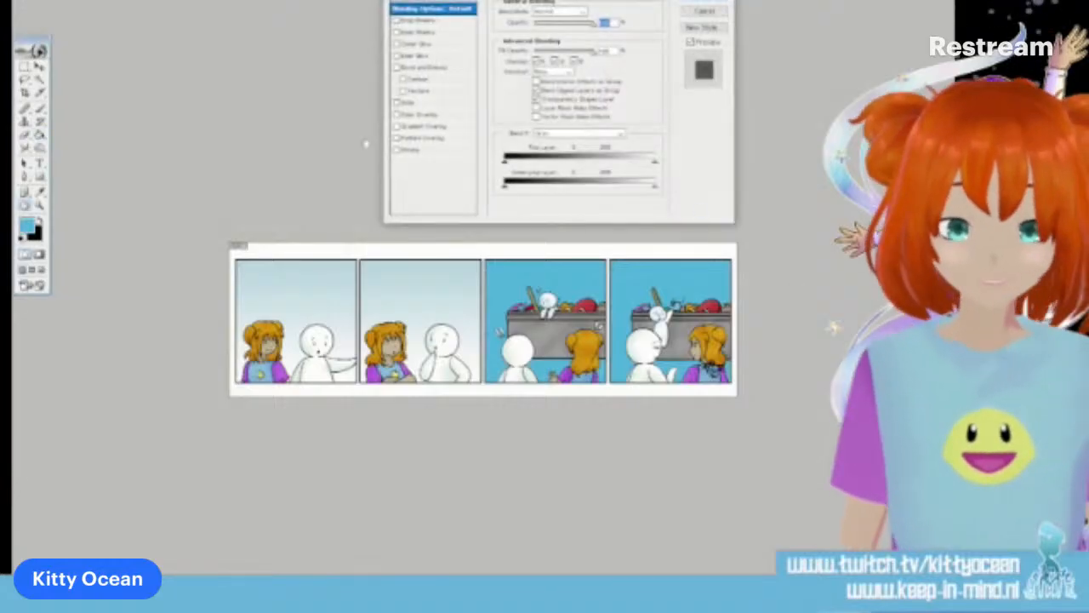
Add a reversed Light Brown Gradient Overlay to the third and fourth panels' background and reduce its scale
left_click(438, 126)
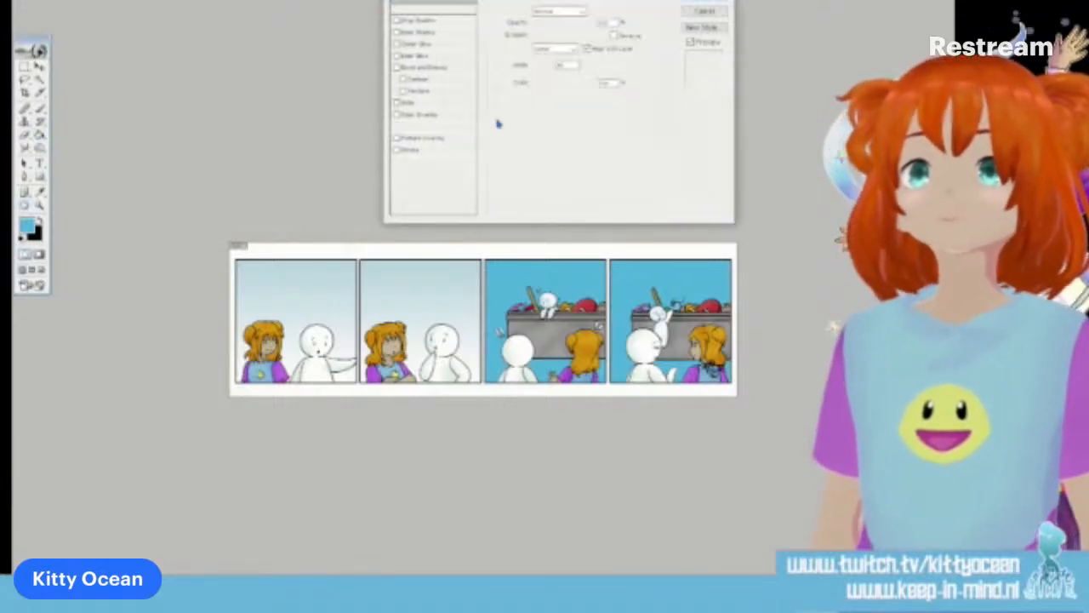
left_click(601, 38)
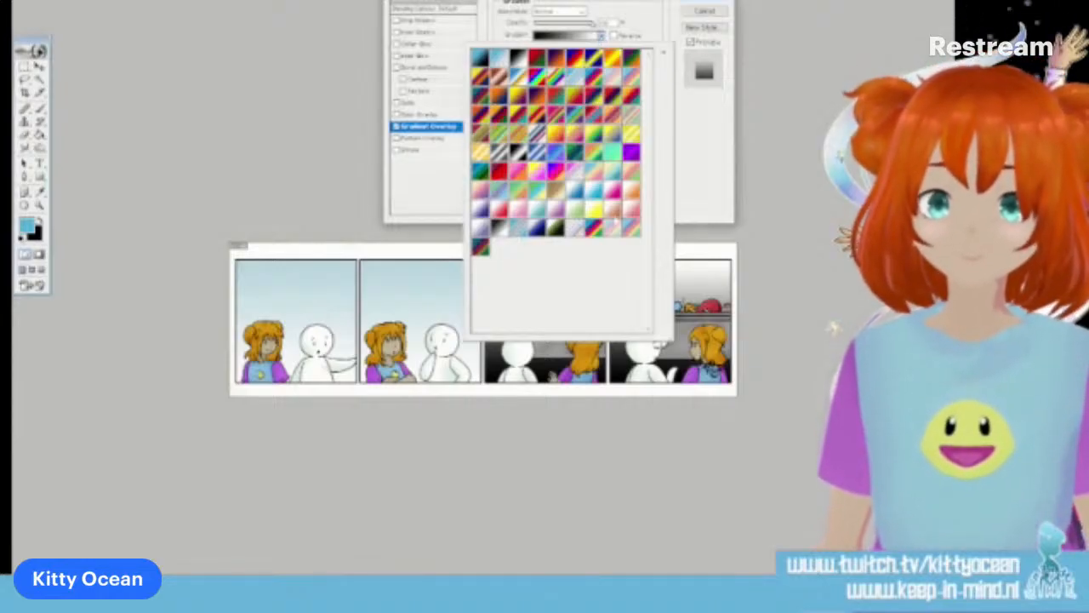
left_click(614, 215)
left_click(644, 38)
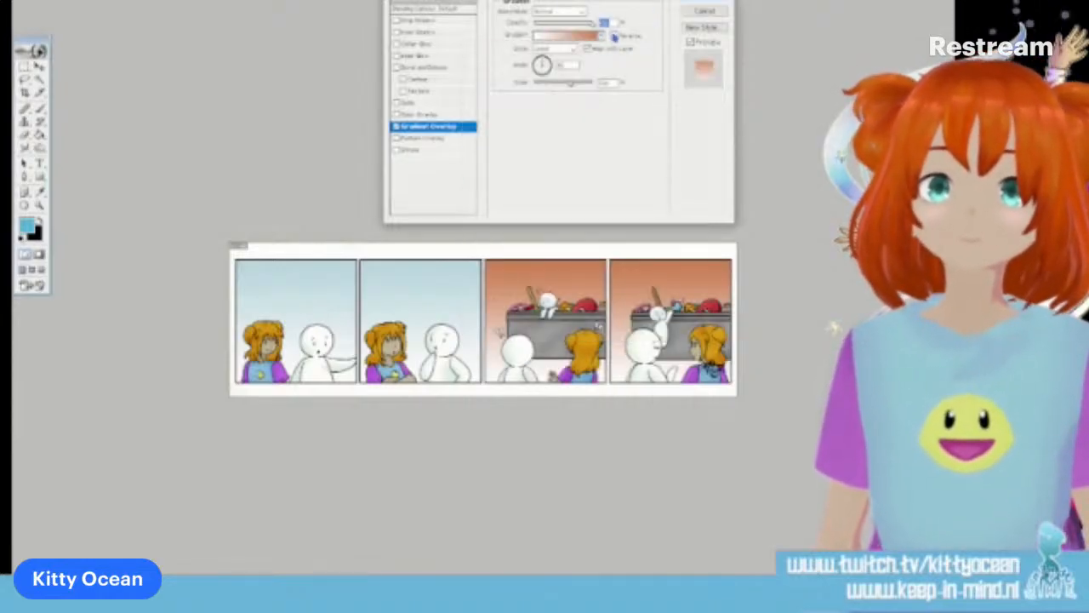
left_click(613, 37)
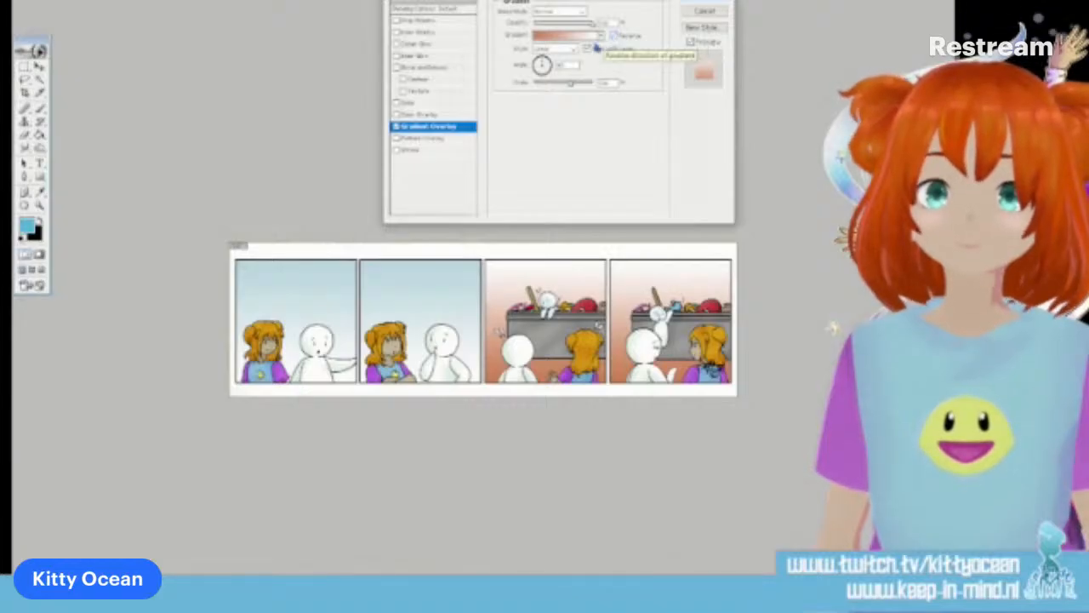
left_click_drag(569, 90, 537, 89)
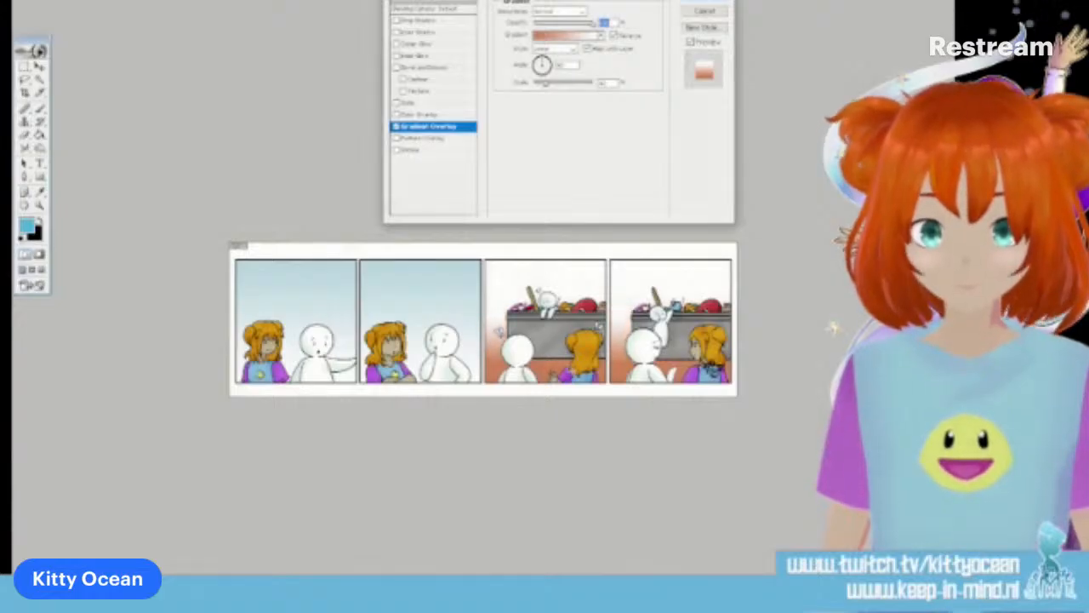
Change the white stop of the Light Brown background gradient to pale blue sampled from the second panel and apply the layer style
left_click(601, 35)
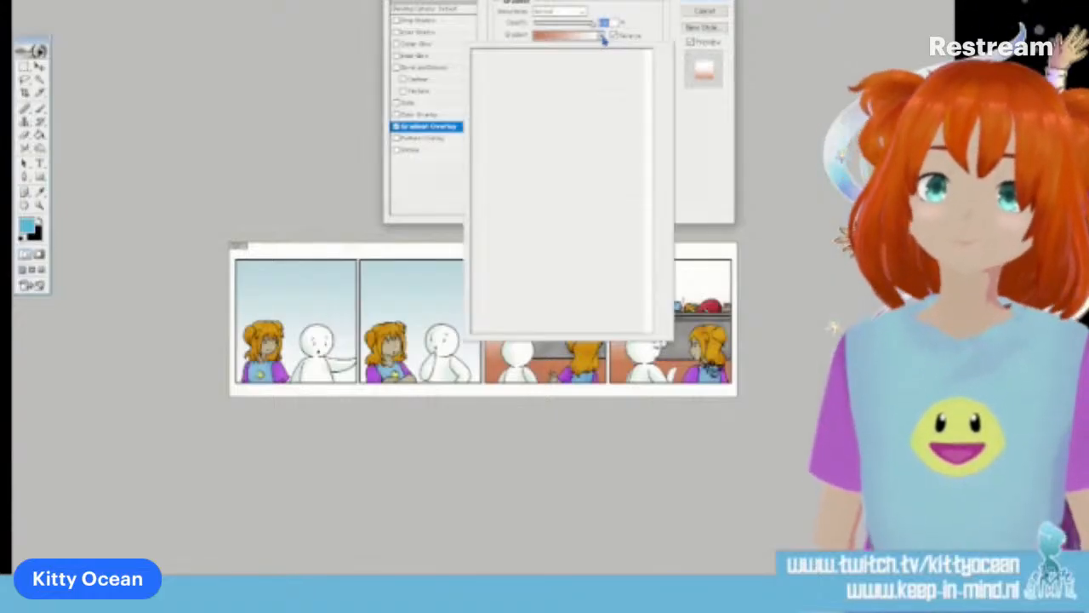
left_click(686, 131)
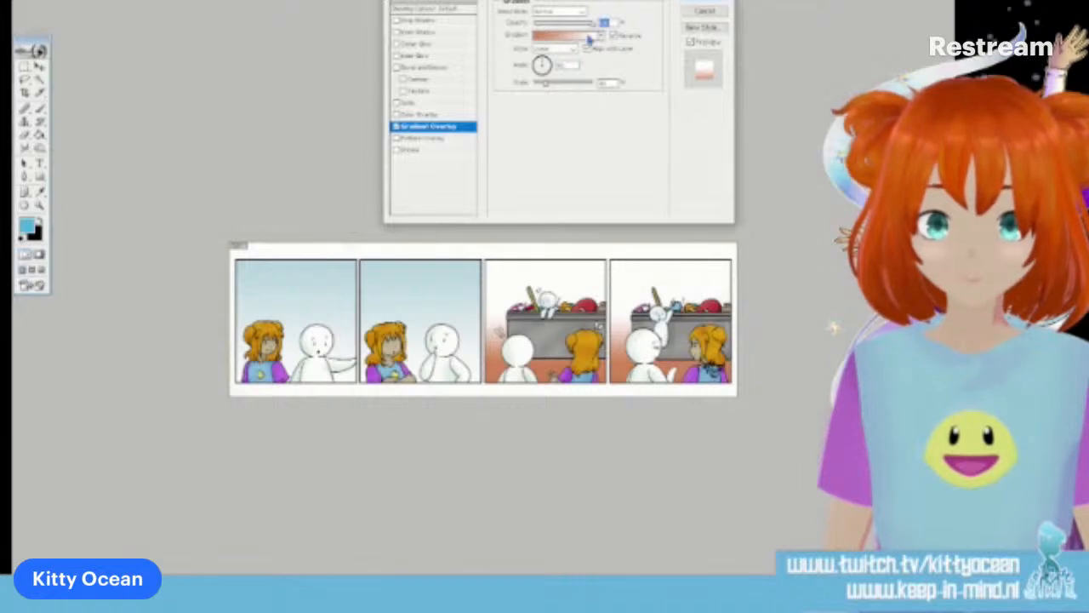
left_click(589, 38)
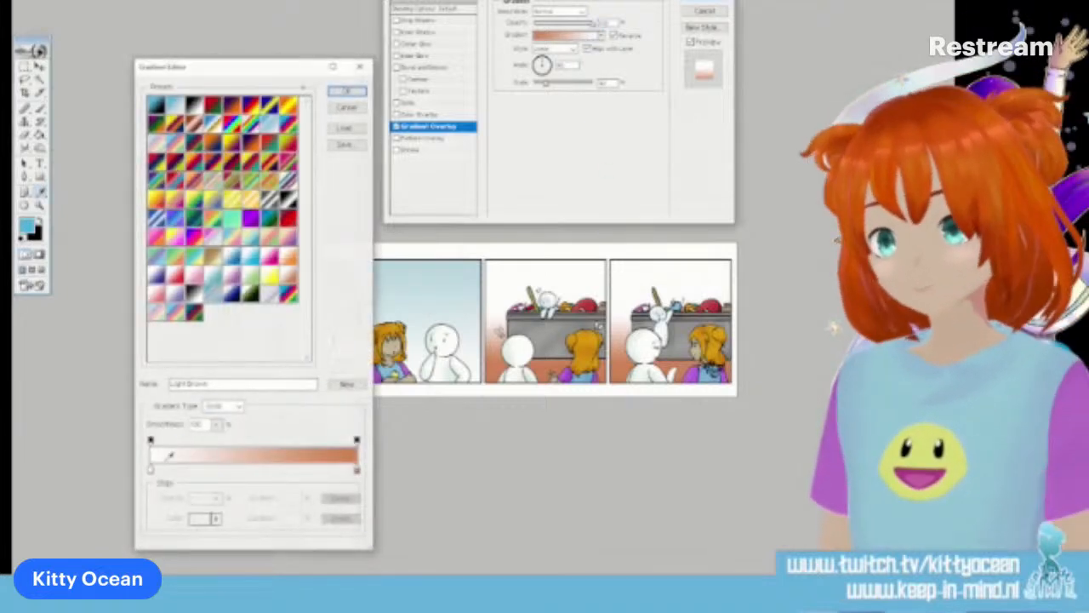
left_click(151, 468)
left_click(462, 275)
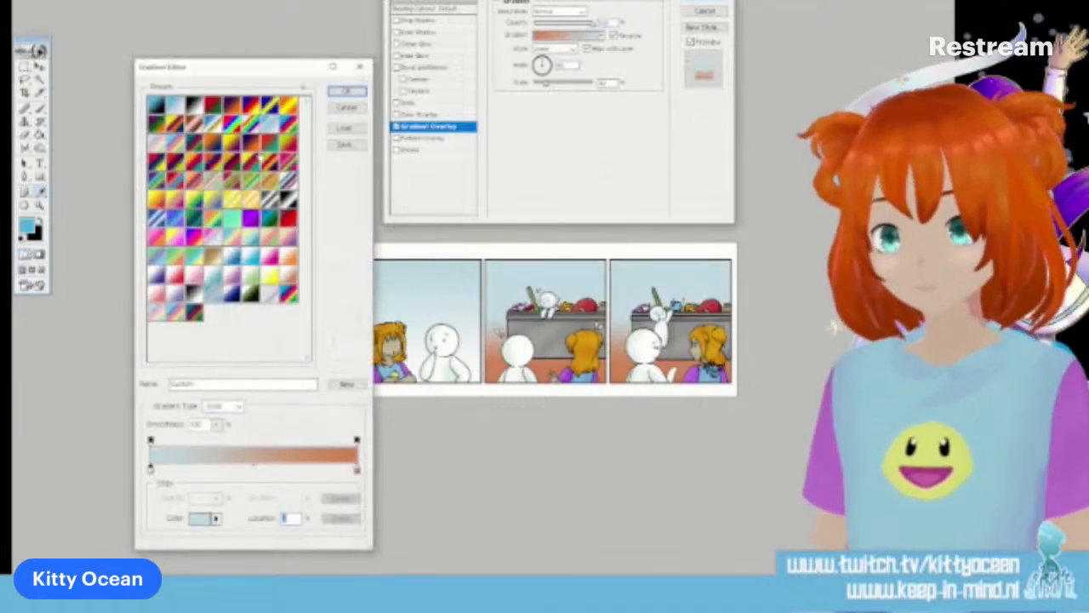
left_click(347, 91)
left_click(705, 2)
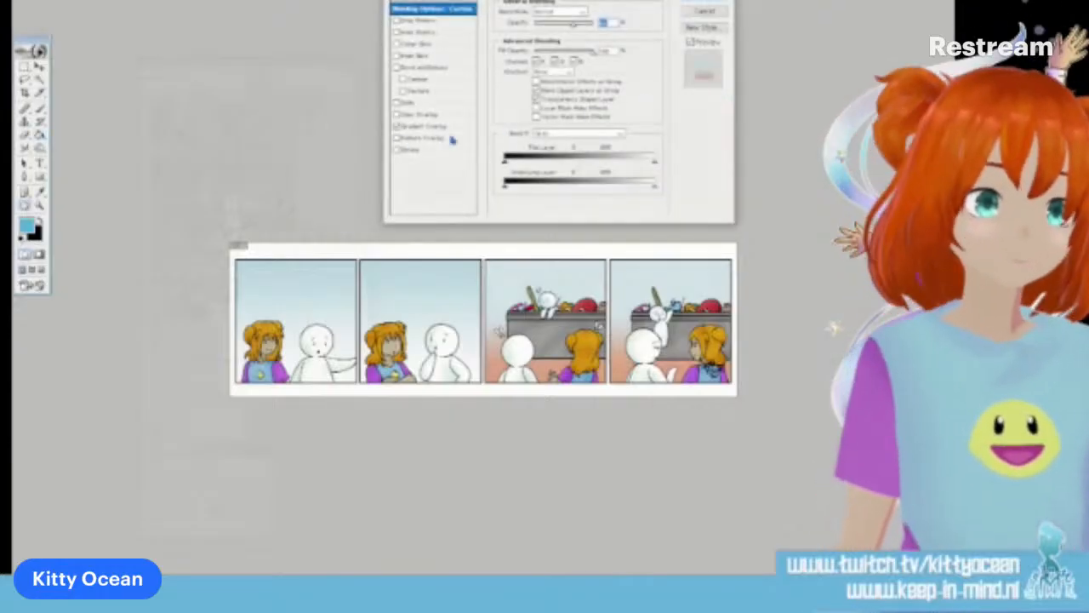
Try to recolour the orange end of the third and fourth panels' background gradient to a muted olive brown
left_click(434, 127)
left_click(566, 36)
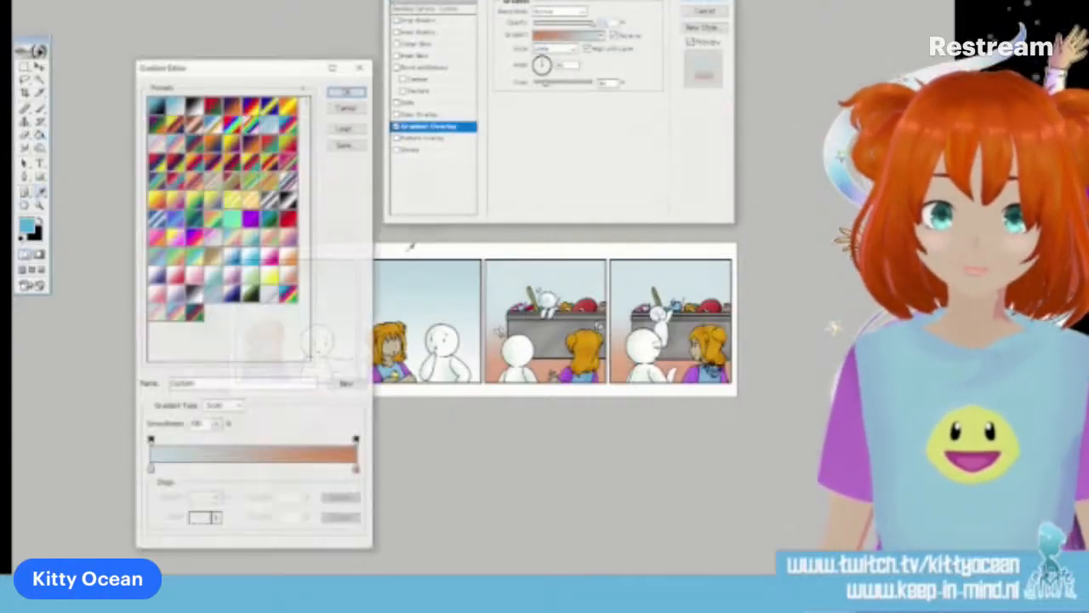
left_click(354, 482)
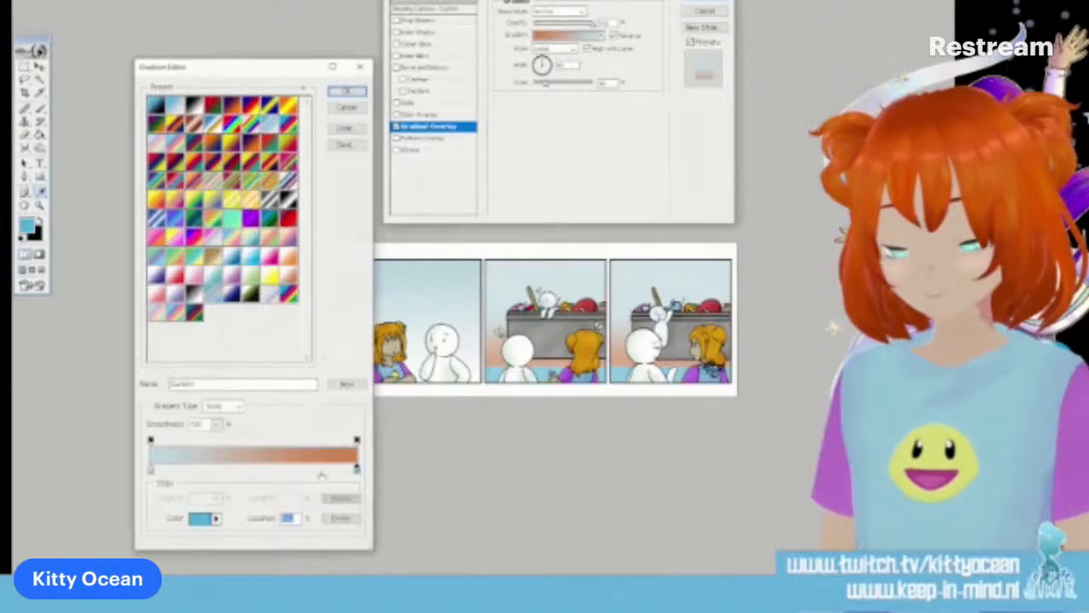
left_click(352, 454)
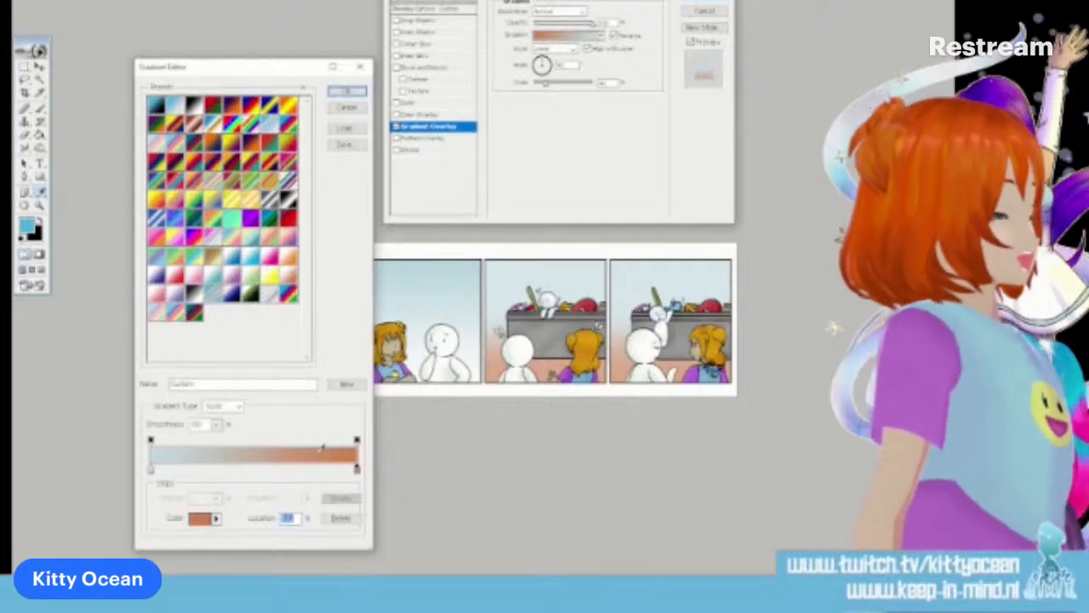
left_click(197, 521)
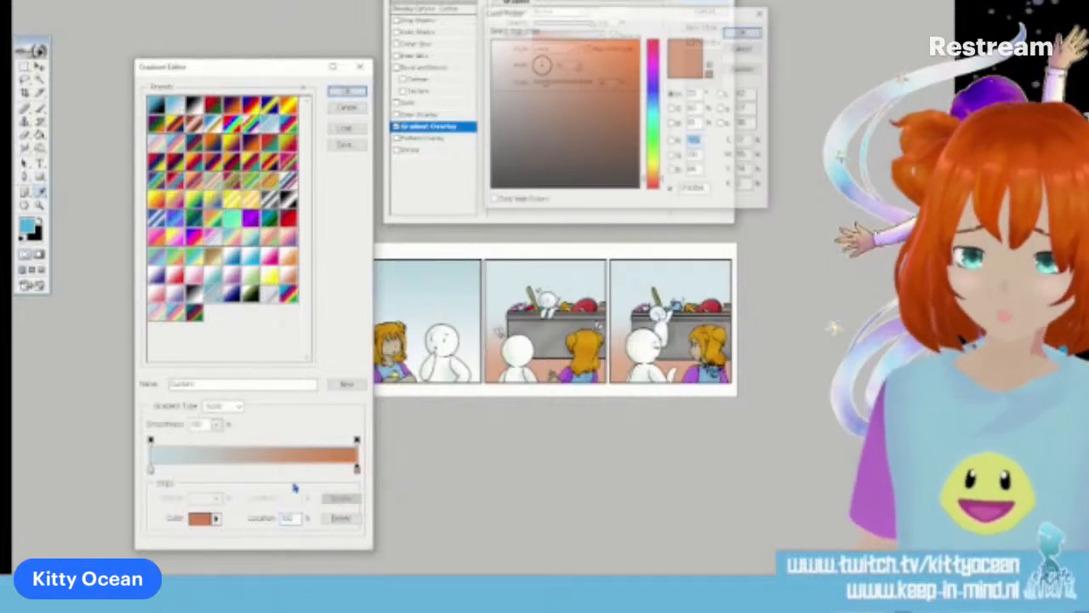
left_click(654, 182)
left_click(653, 173)
left_click(547, 98)
left_click(542, 109)
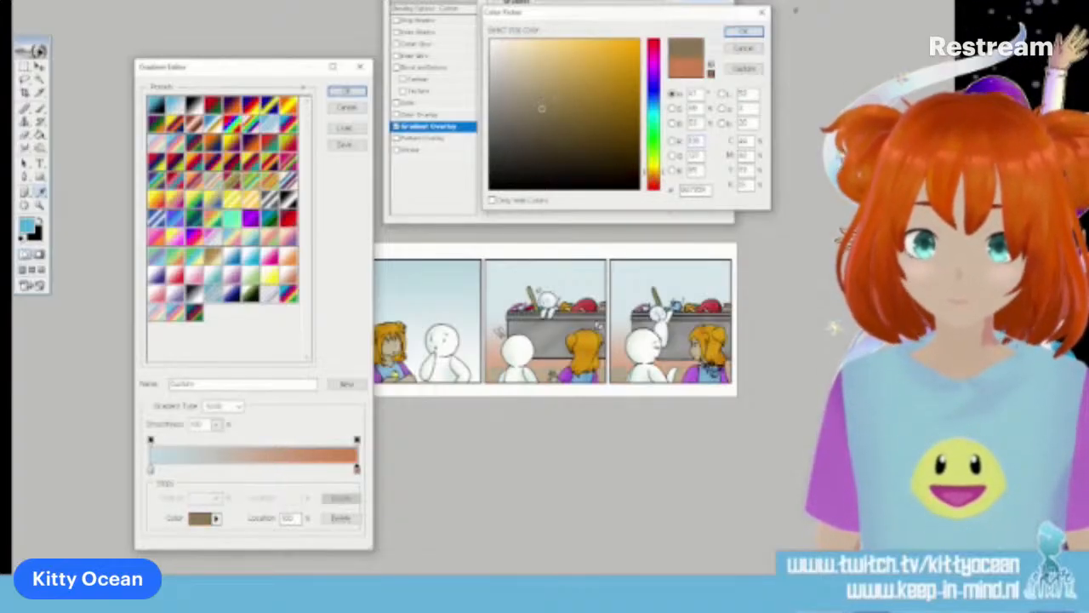
left_click(743, 33)
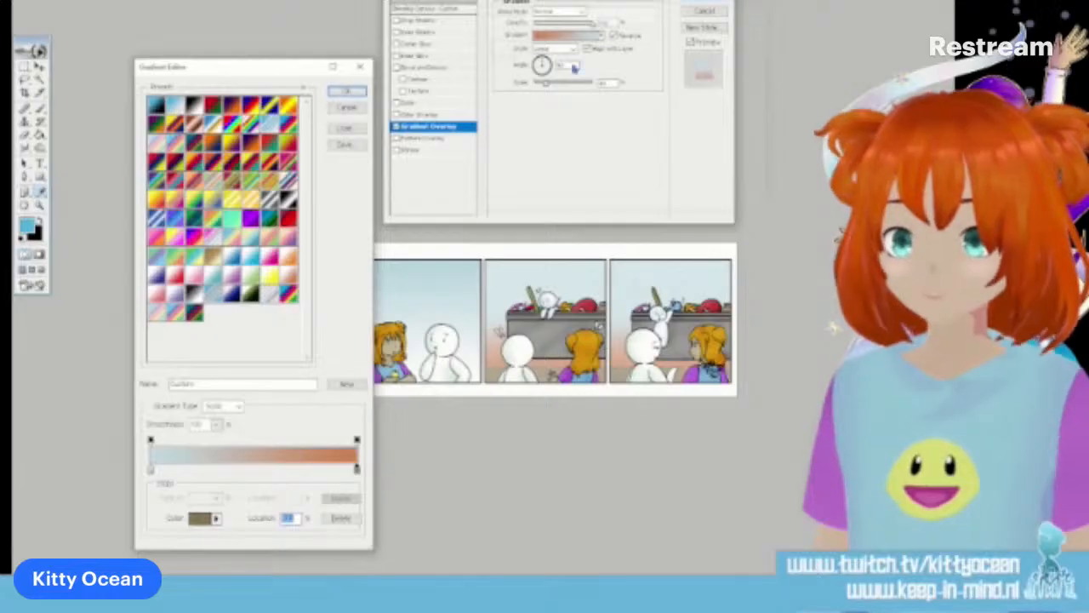
Remove the extra olive brown stop, set the orange end stop to a muted greyish brown and apply the layer style
left_click(358, 473)
left_click_drag(359, 474, 363, 485)
left_click(358, 473)
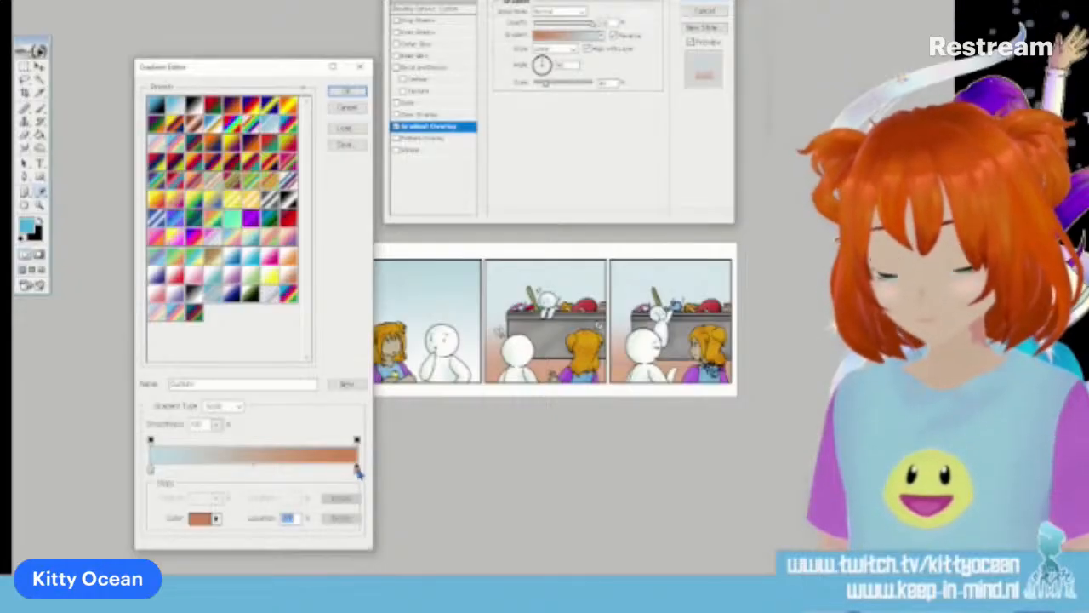
left_click(201, 520)
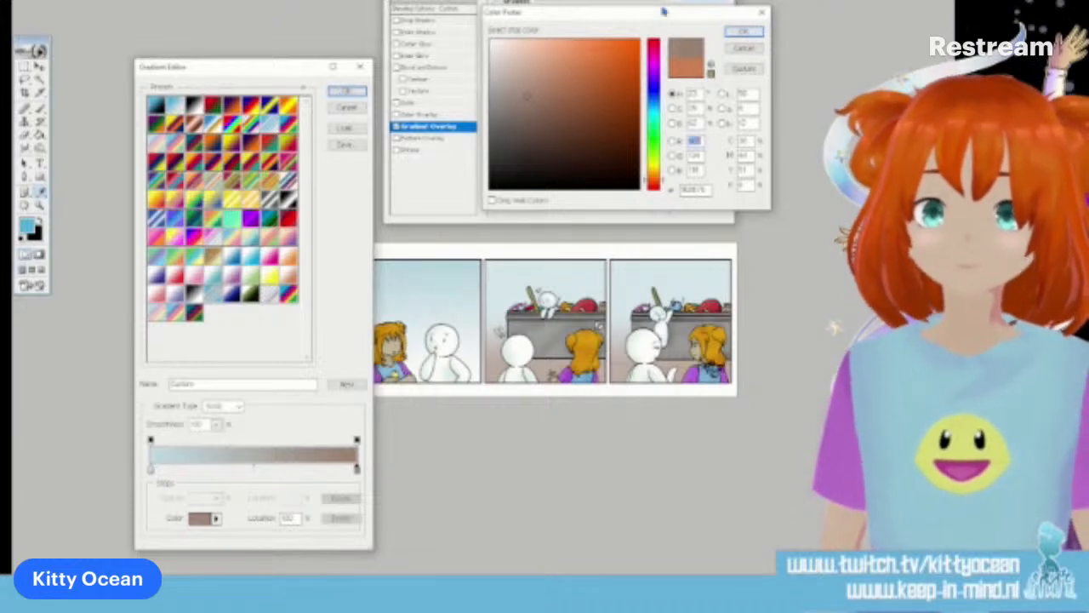
left_click(741, 32)
left_click(356, 91)
left_click(700, 2)
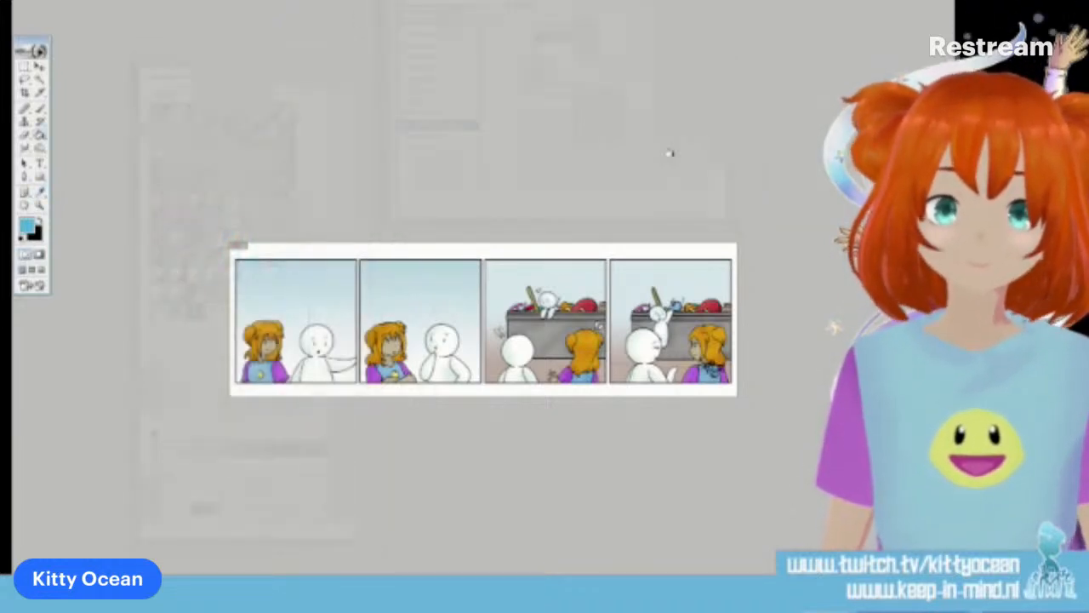
Reword the end of the first panel's text to "DINGEN DIE ZE NIET WILLEN MEENEMEN, WEGGOOIEN."
key("ctrl+plus")
key("ctrl+plus")
key("ctrl+plus")
key("ctrl+minus")
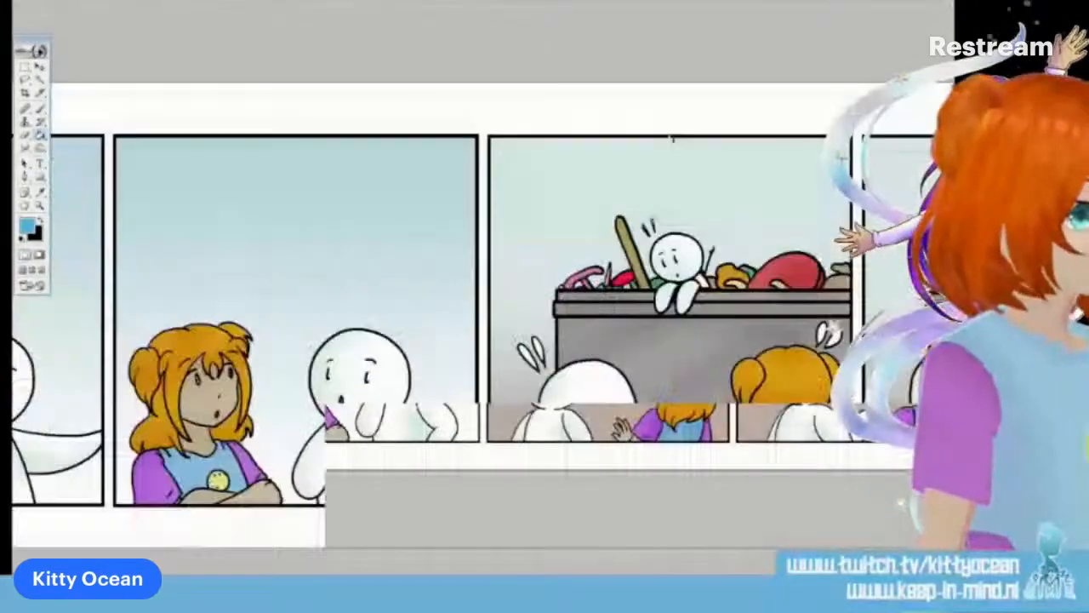
key("ctrl+minus")
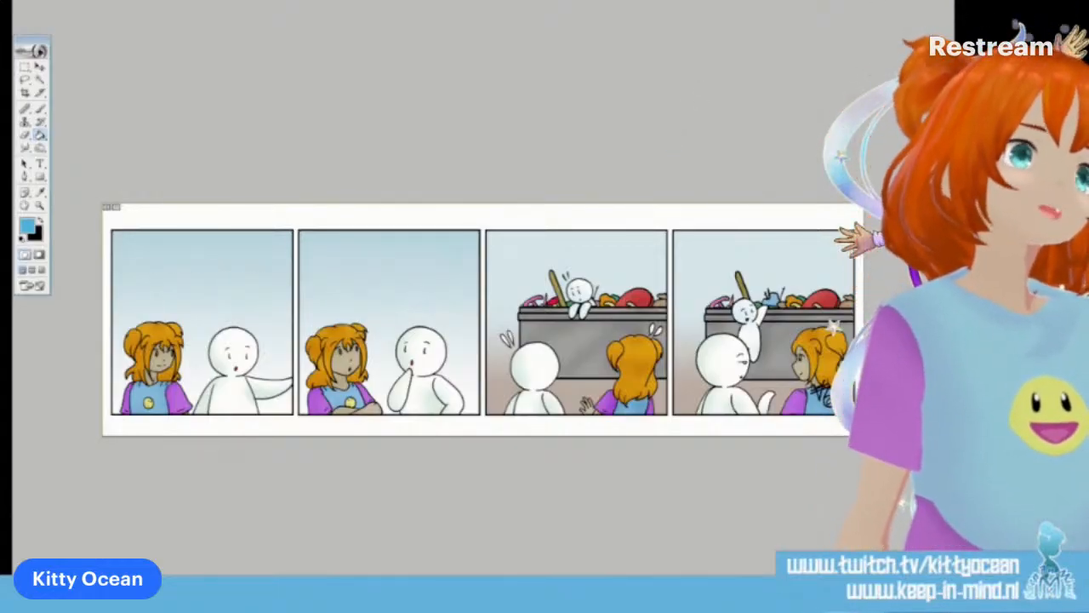
left_click(40, 163)
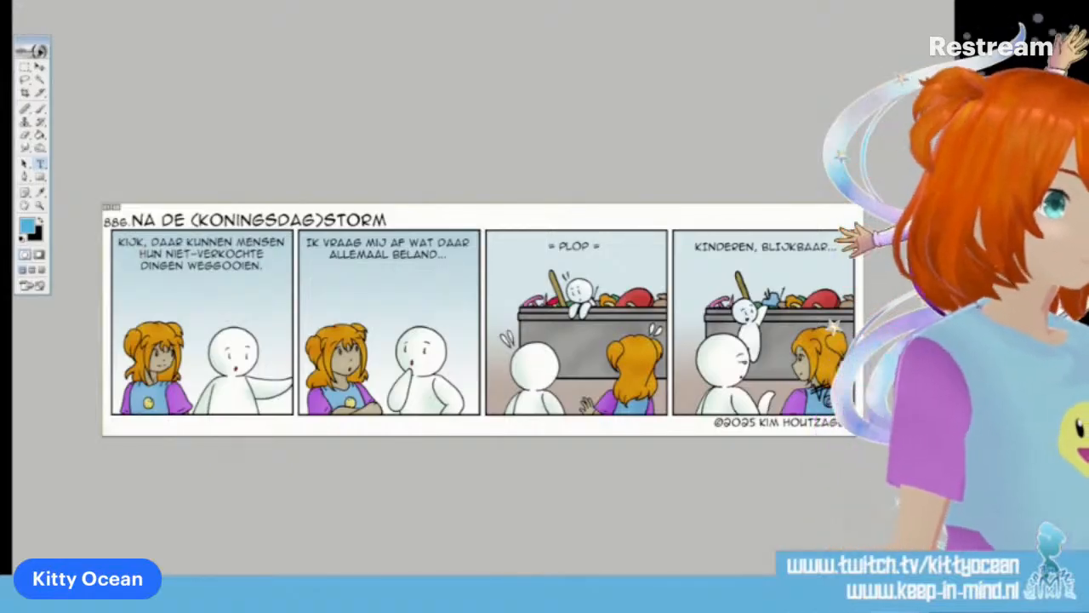
left_click_drag(147, 254, 186, 266)
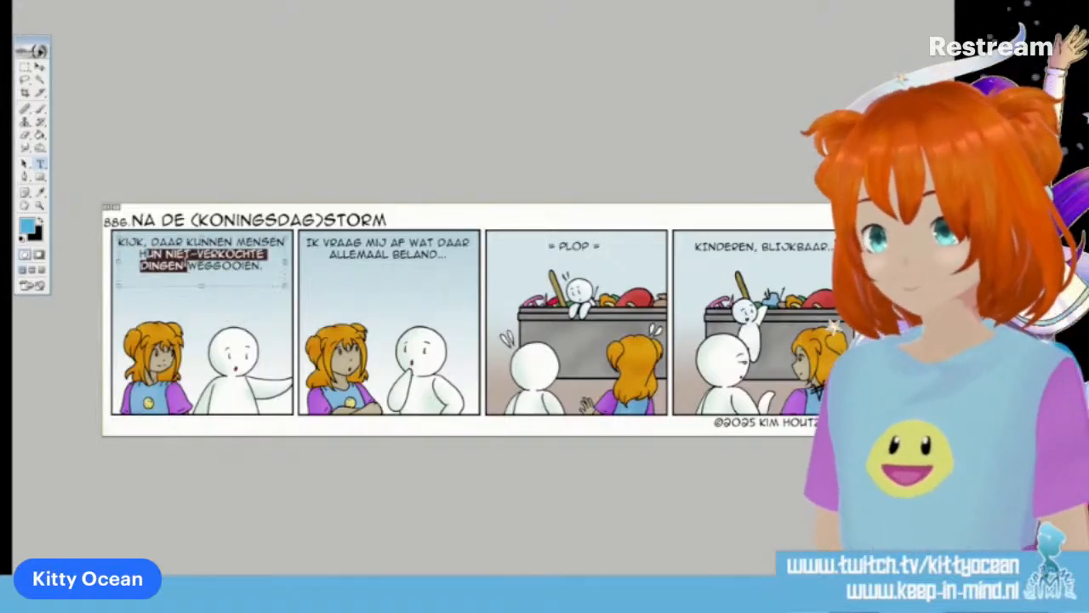
key("BackSpace")
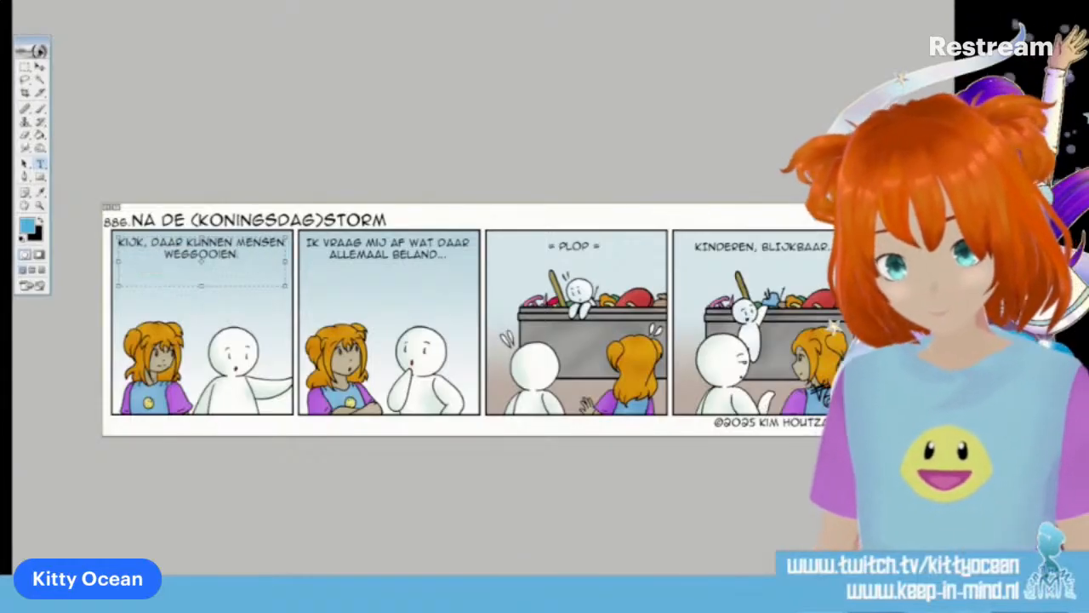
type("DINGEN DIE ")
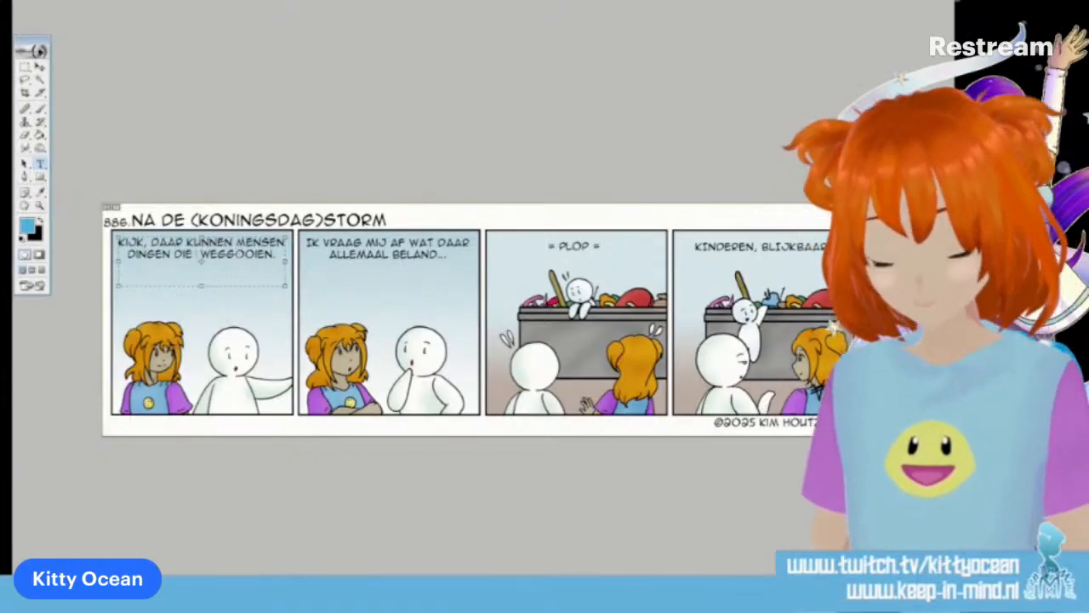
type("ZE NIET WILLE")
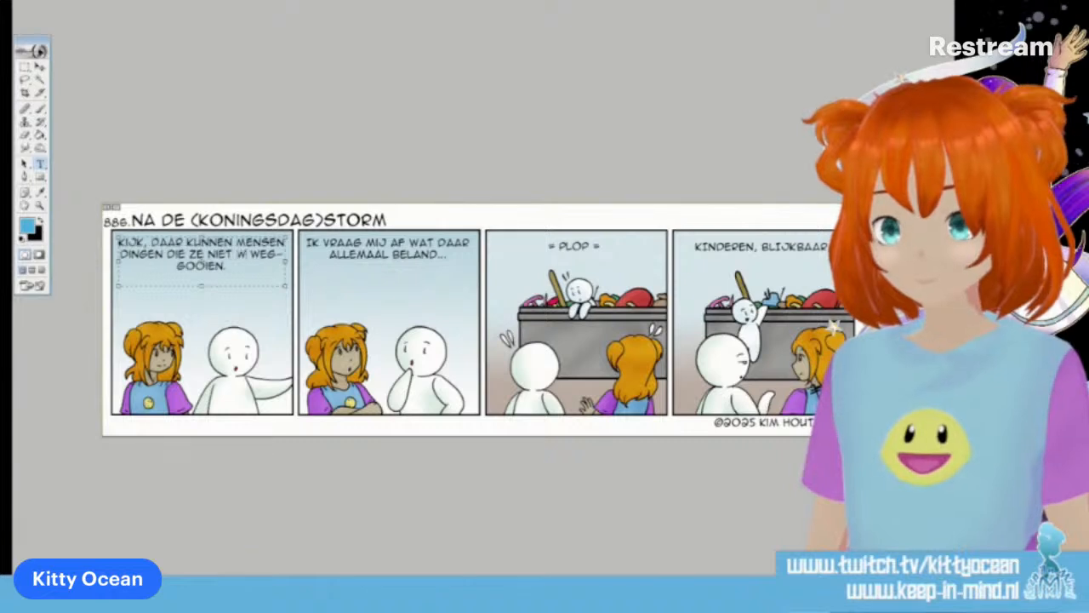
type("N MEENEMEN ")
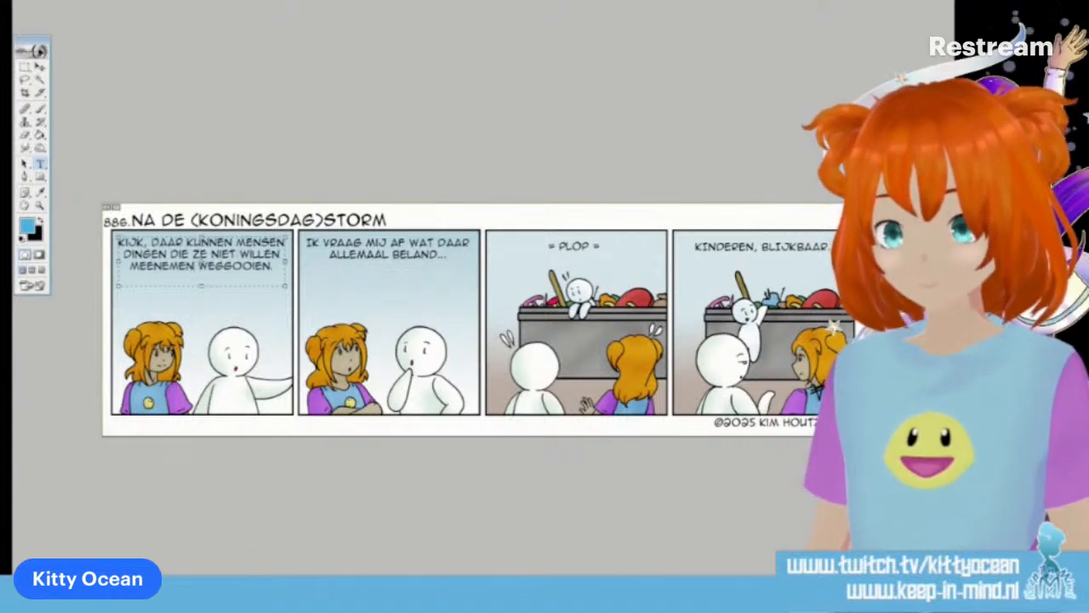
type(",")
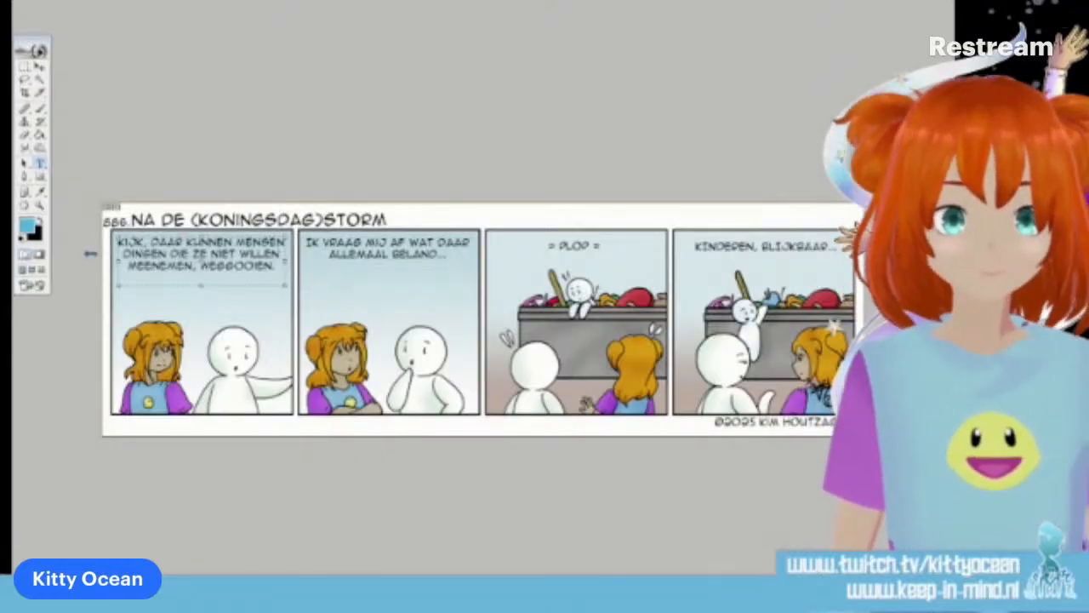
Change the first panel's wording back to "HUN NIET-VERKOCHTE DINGEN" before "WEGGOOIEN" and commit the text
left_click_drag(124, 254, 196, 266)
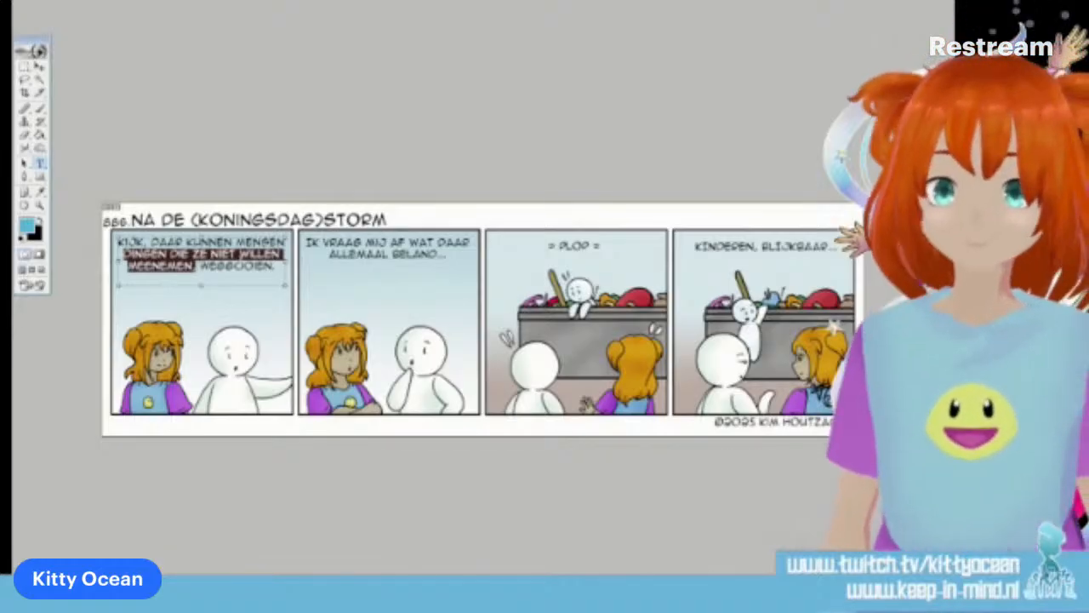
type("HUN NIET")
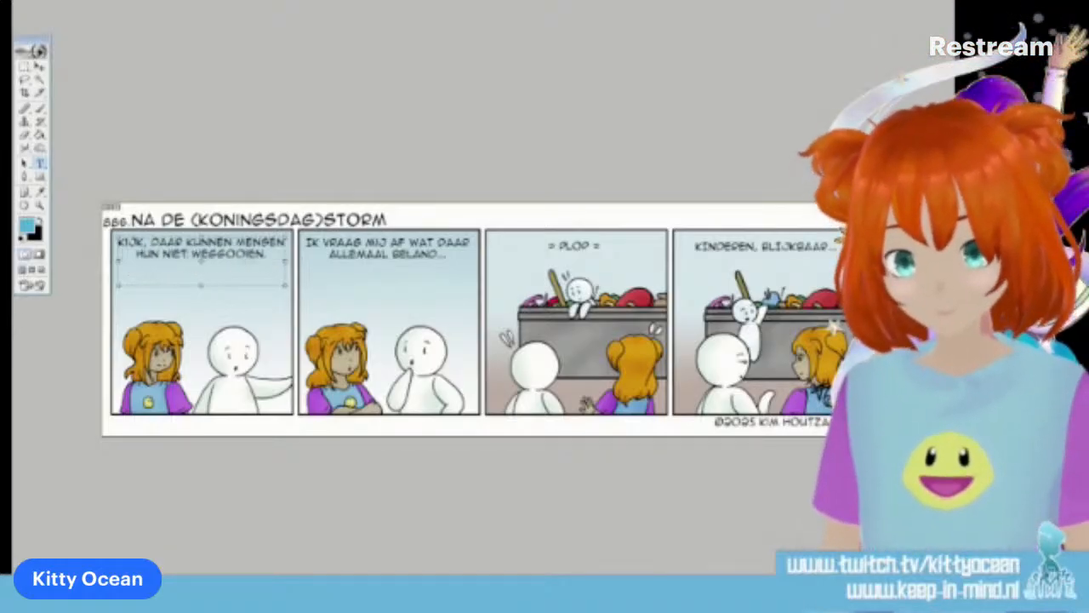
type("-VERKOCHTE")
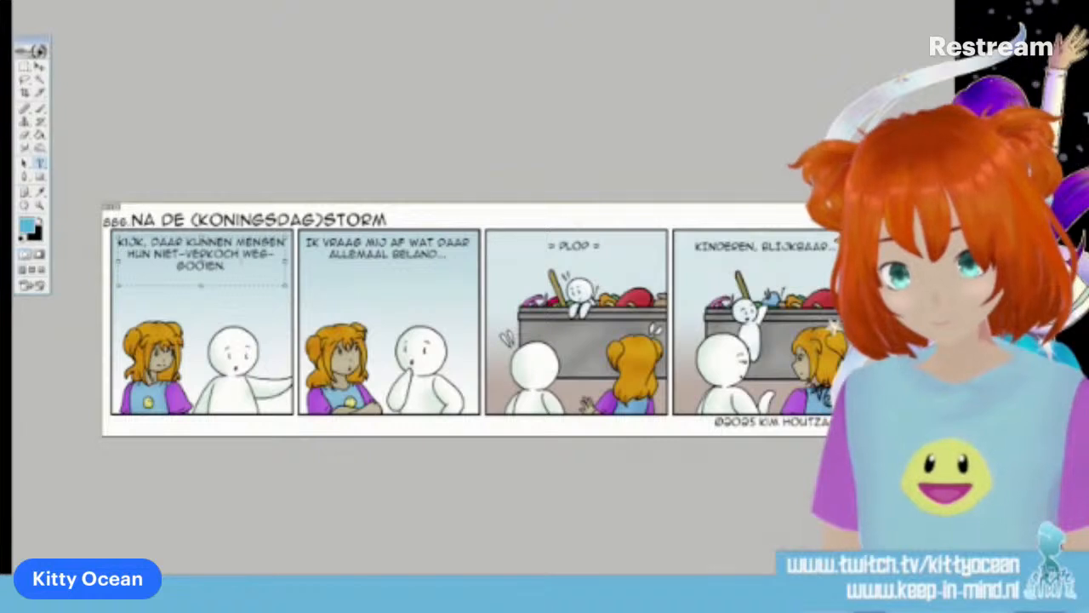
type(" DINGEN")
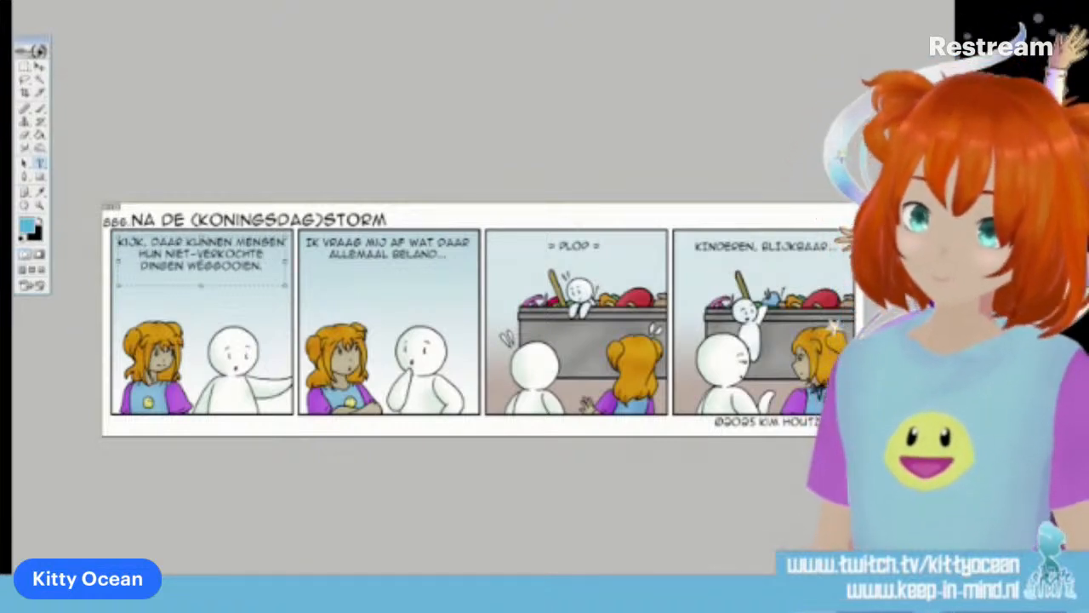
left_click(465, 3)
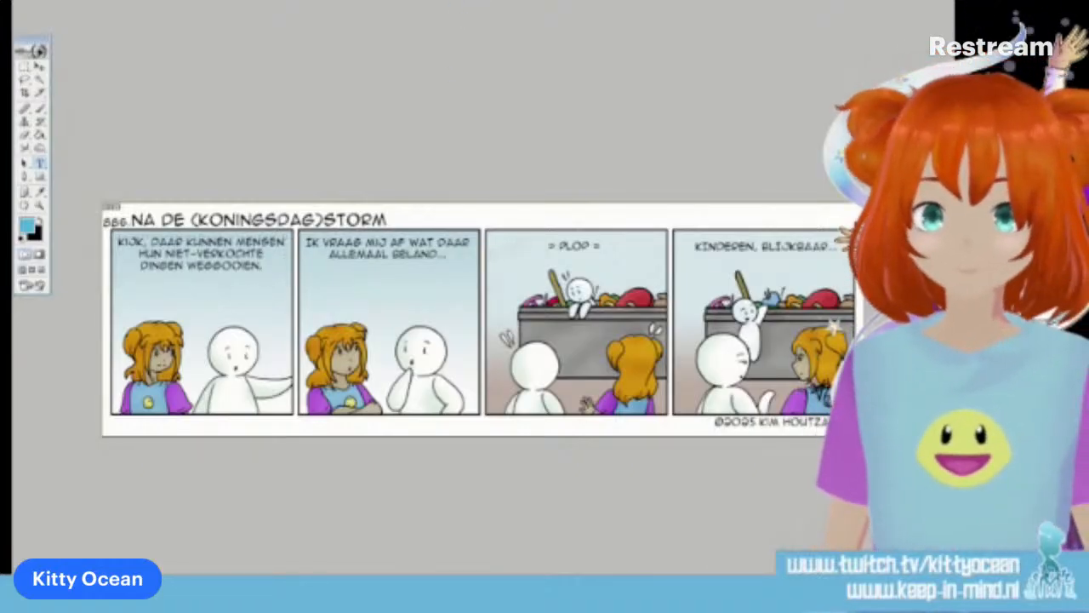
Replace "BELAND" in the second panel's text with "IN TERECHT KOMT" and commit the text
double_click(415, 255)
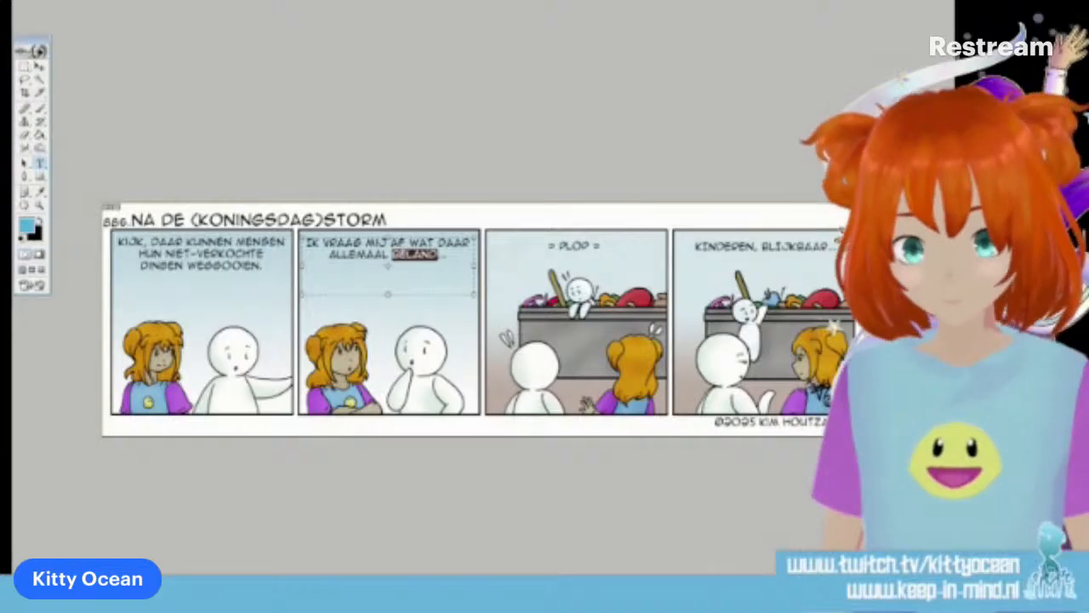
type("IN TERECHT")
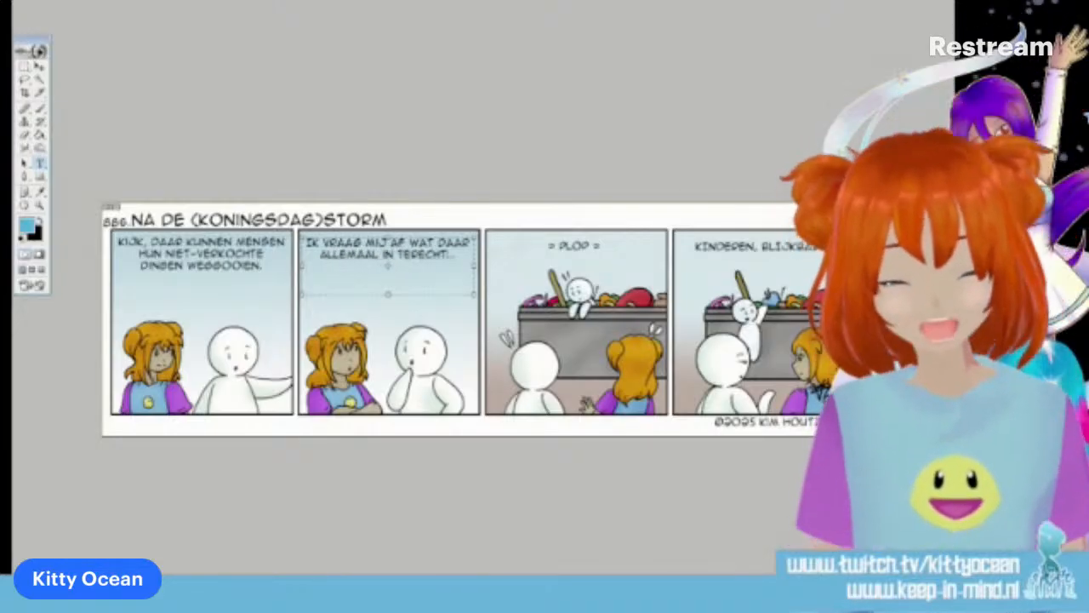
type(" KOM")
key("BackSpace")
key("BackSpace")
key("BackSpace")
type("KOMT...")
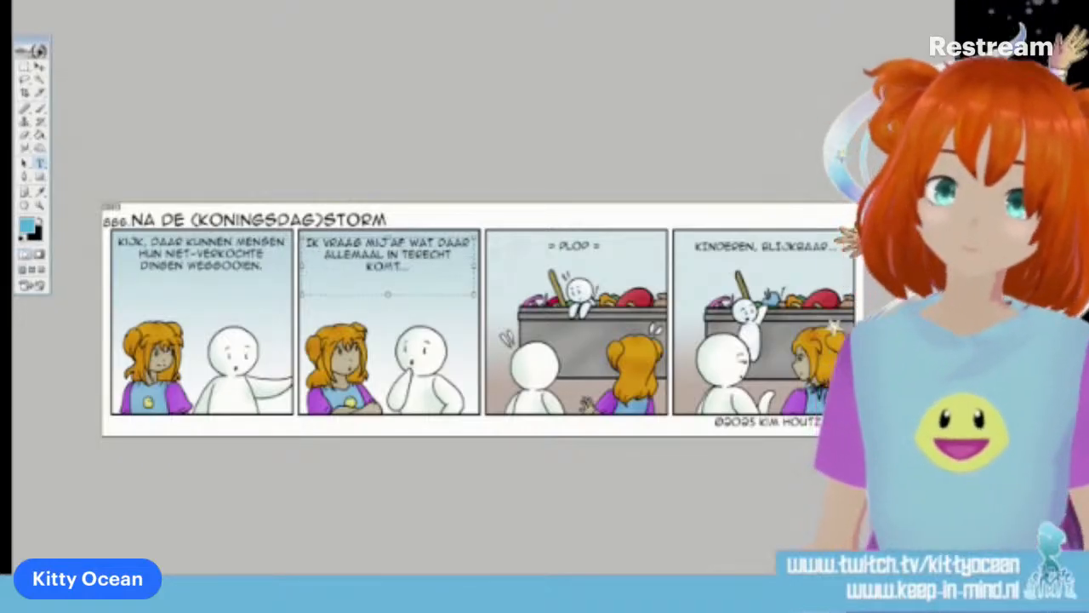
left_click(472, 2)
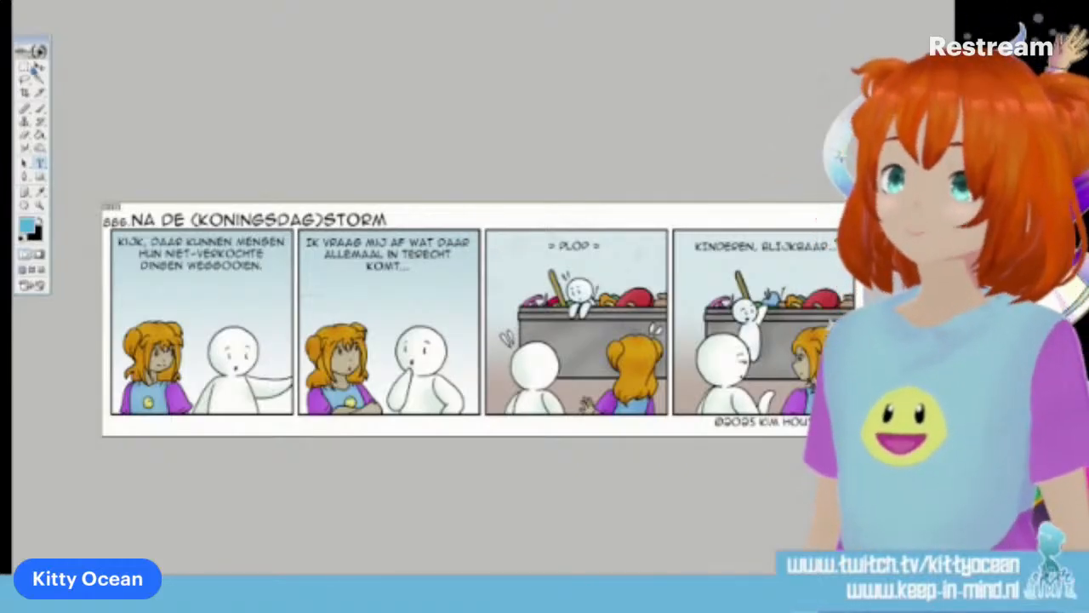
Select elliptical speech balloon areas around the dialogue in panels one, two and four and add pointed tails toward the speakers with the Polygonal Lasso
left_click(25, 72)
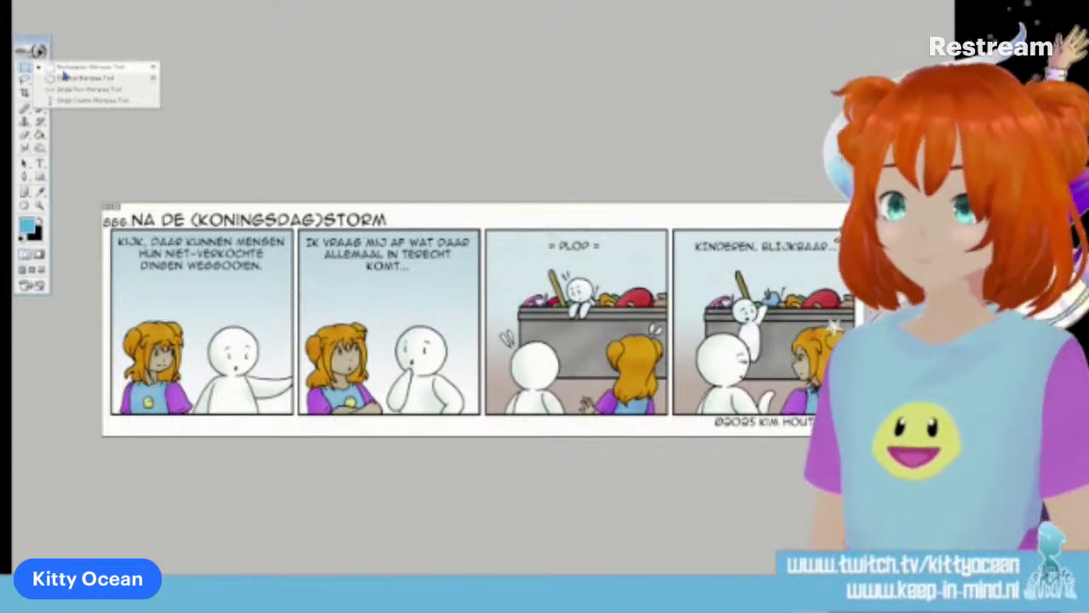
left_click(63, 68)
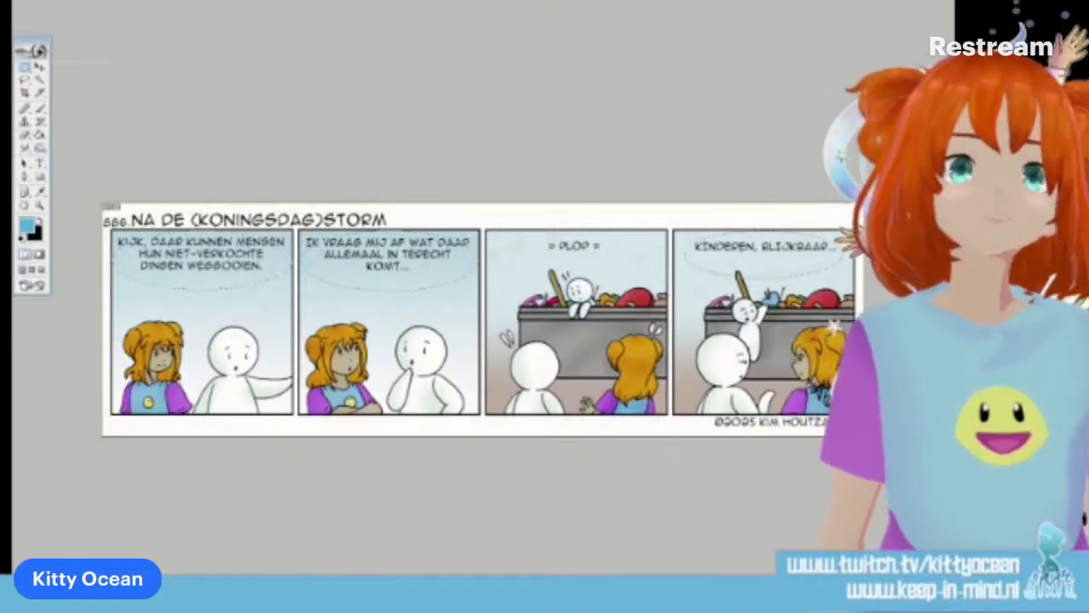
right_click(27, 70)
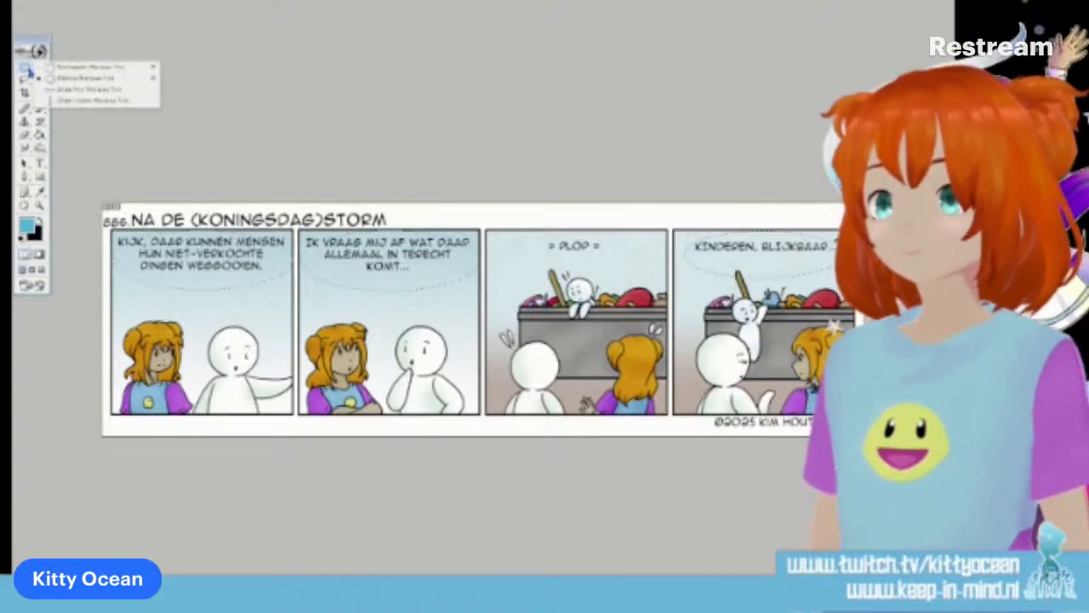
right_click(26, 83)
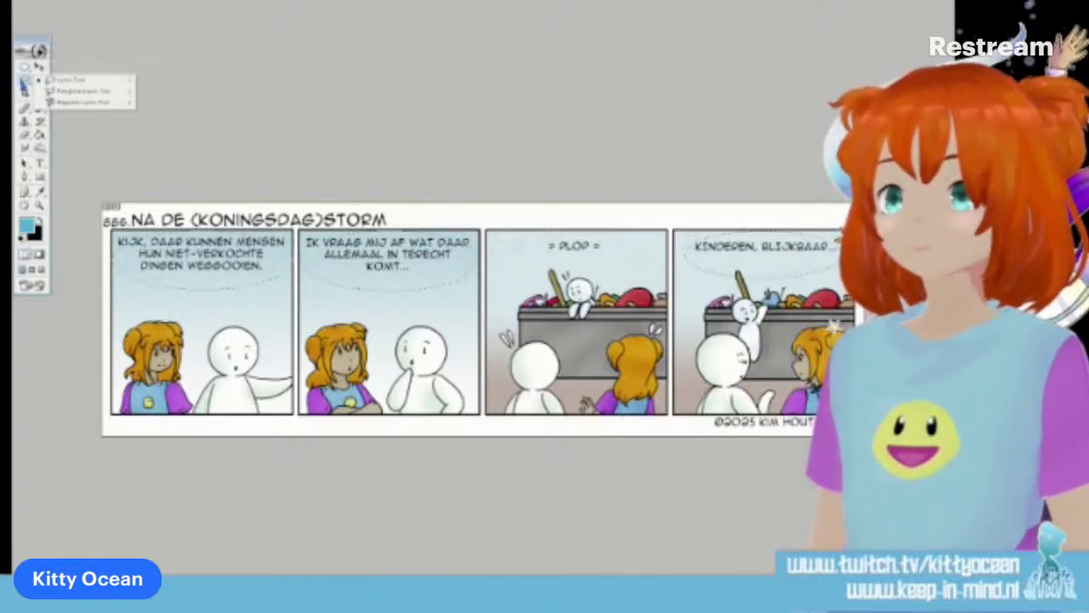
left_click(77, 93)
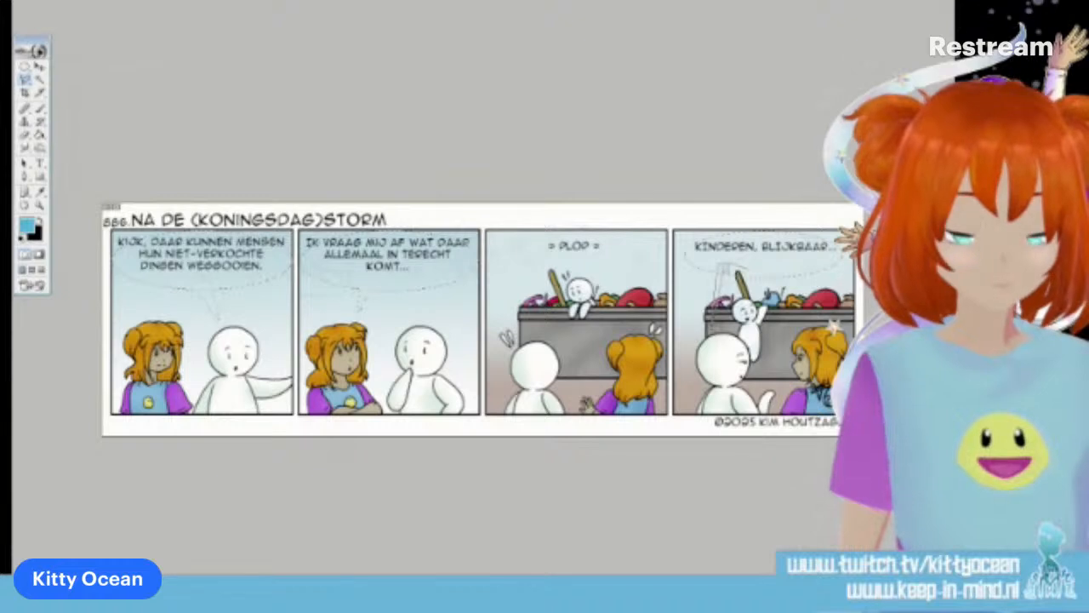
Fill the selected speech balloon shapes in panels one, two and four with white using the Paint Bucket
left_click(22, 239)
left_click(39, 221)
left_click(39, 135)
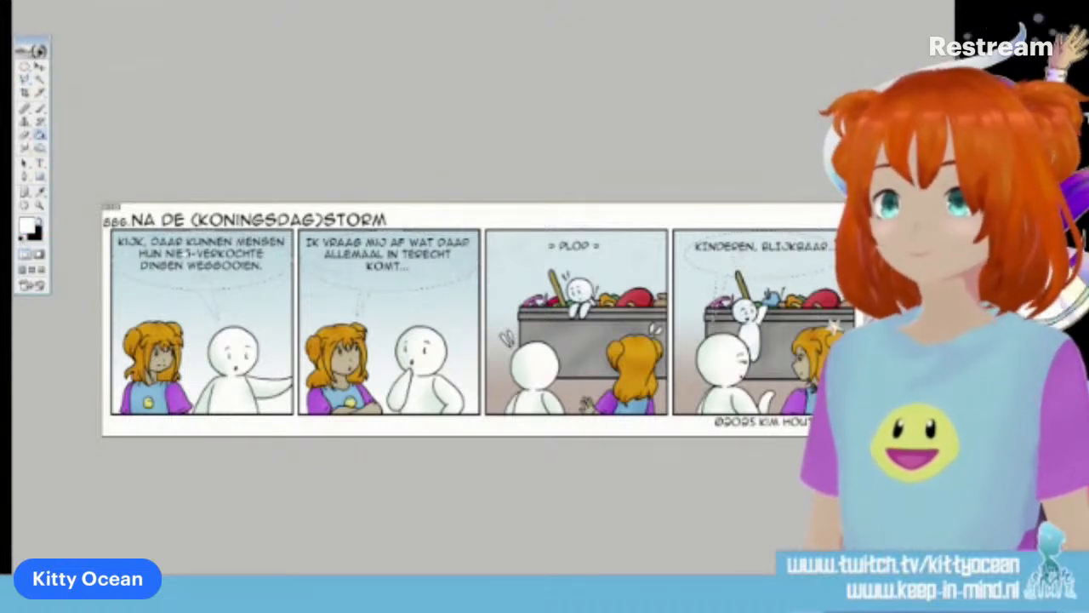
left_click(183, 257)
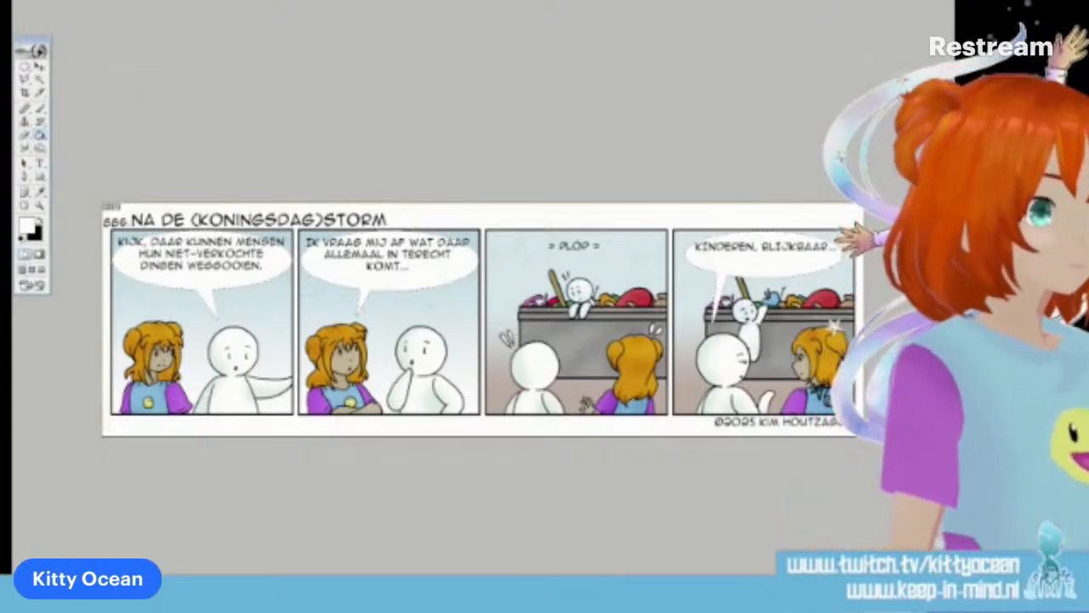
Add a black Stroke layer style around the white speech balloons
double_click(927, 383)
left_click(411, 150)
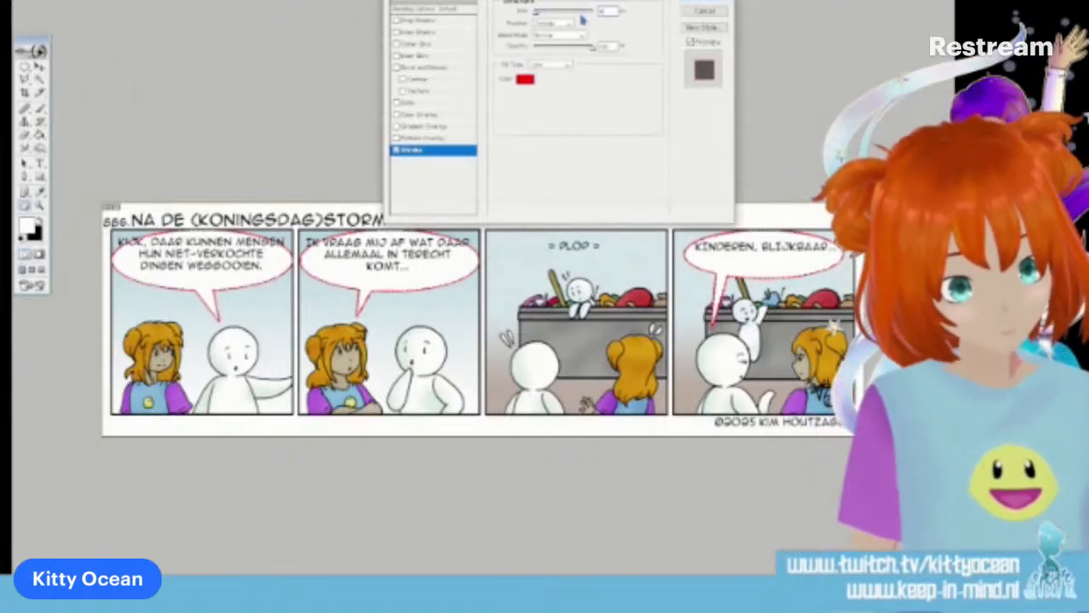
left_click(524, 78)
left_click(508, 184)
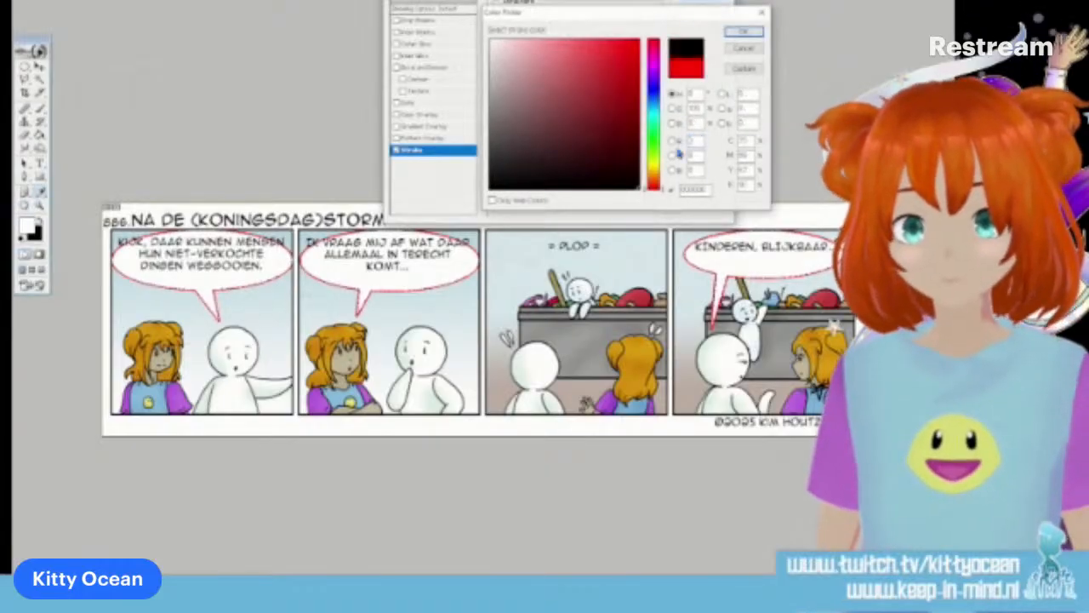
left_click(733, 31)
left_click(713, 2)
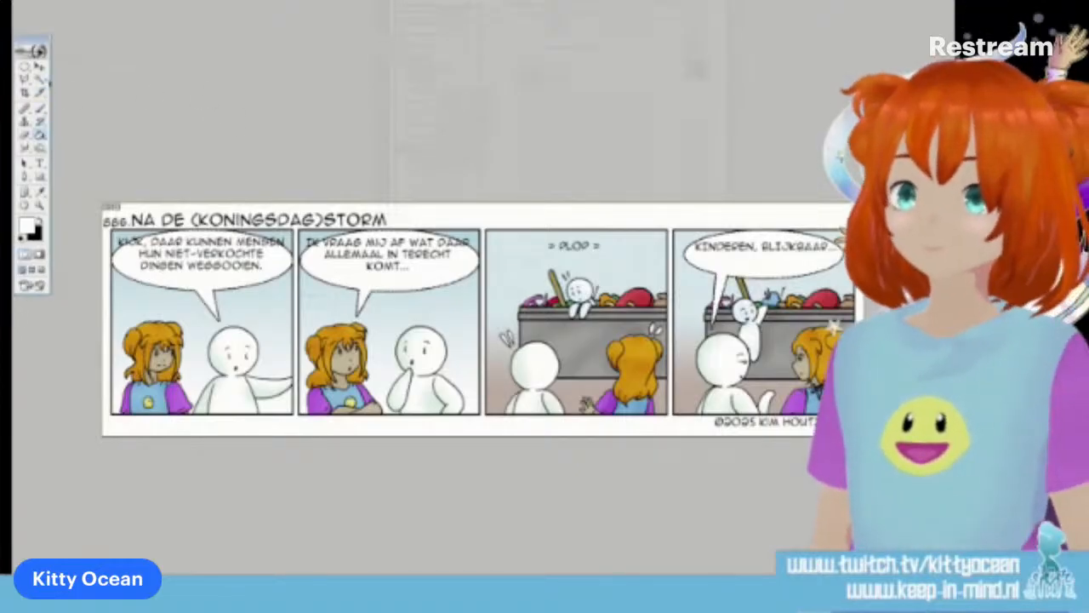
Narrow the first panel's text box from both sides so its dialogue fits inside the speech balloon
left_click(40, 163)
left_click(194, 249)
left_click_drag(118, 286, 130, 292)
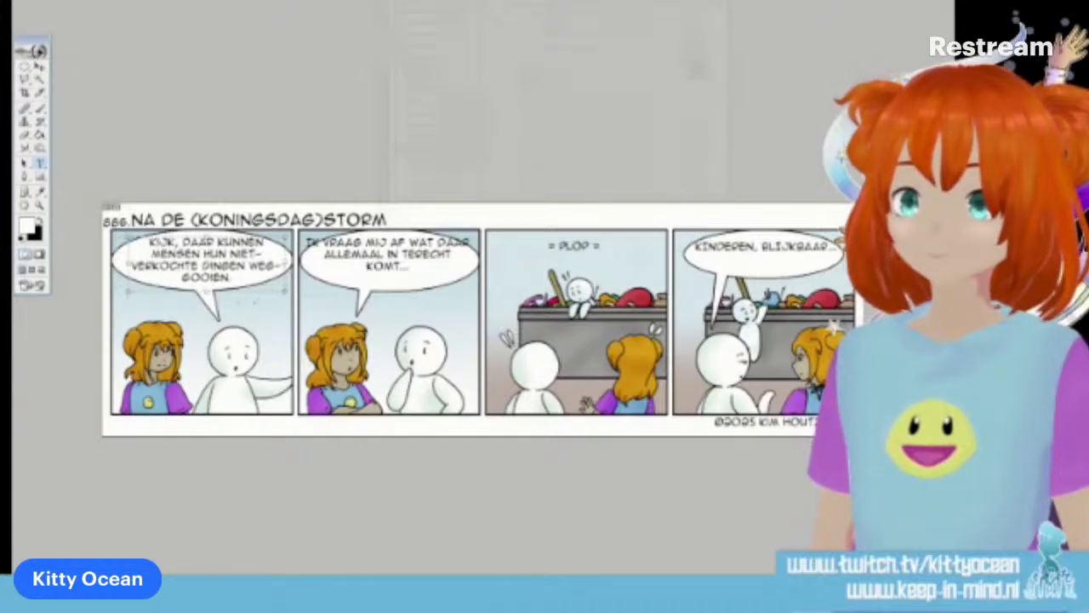
left_click_drag(282, 293, 275, 294)
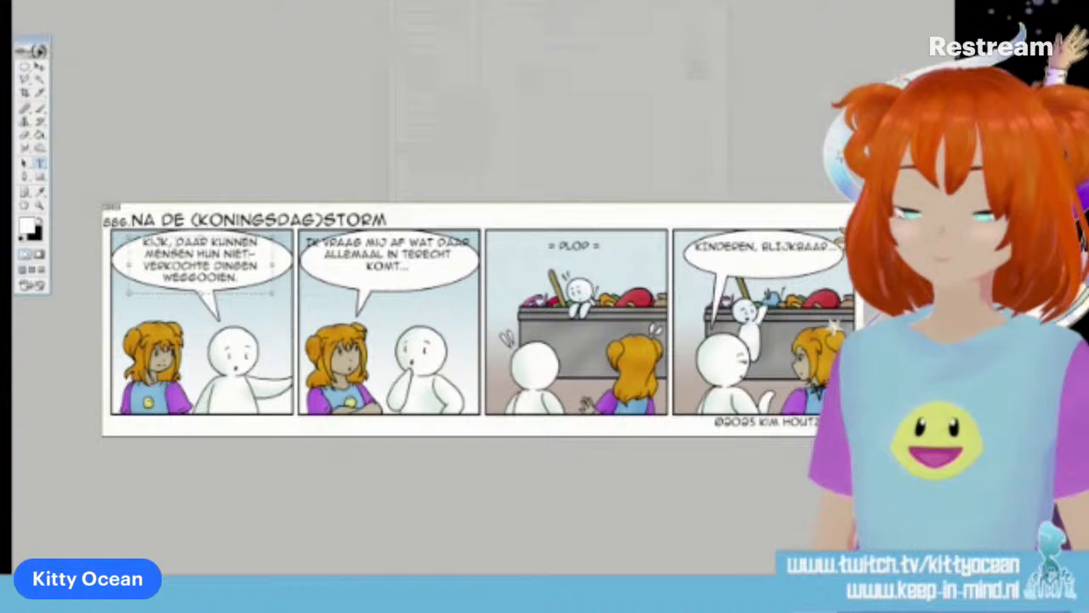
Put "KIJK," on its own line in the first panel, shift the text slightly up in the balloon and commit it
key("Return")
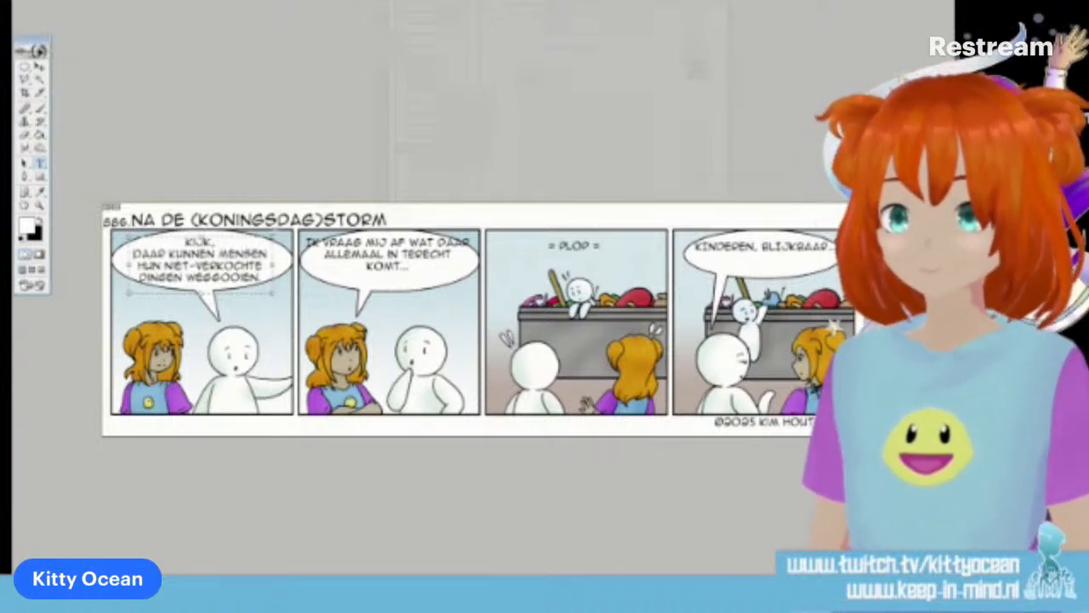
left_click_drag(272, 237, 214, 240)
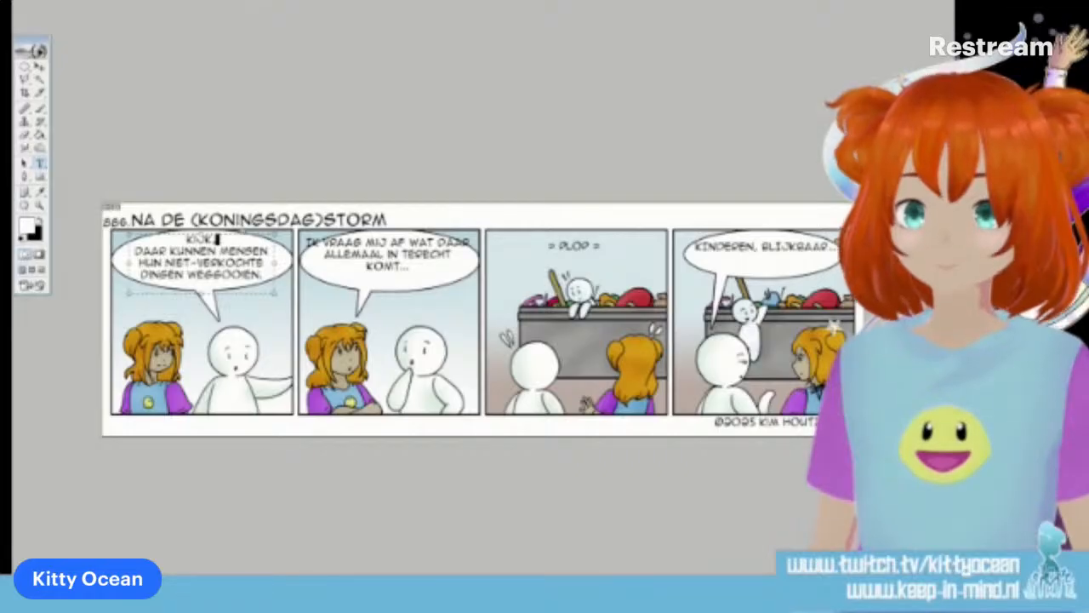
key("BackSpace")
type(", DAAR KUNNEN")
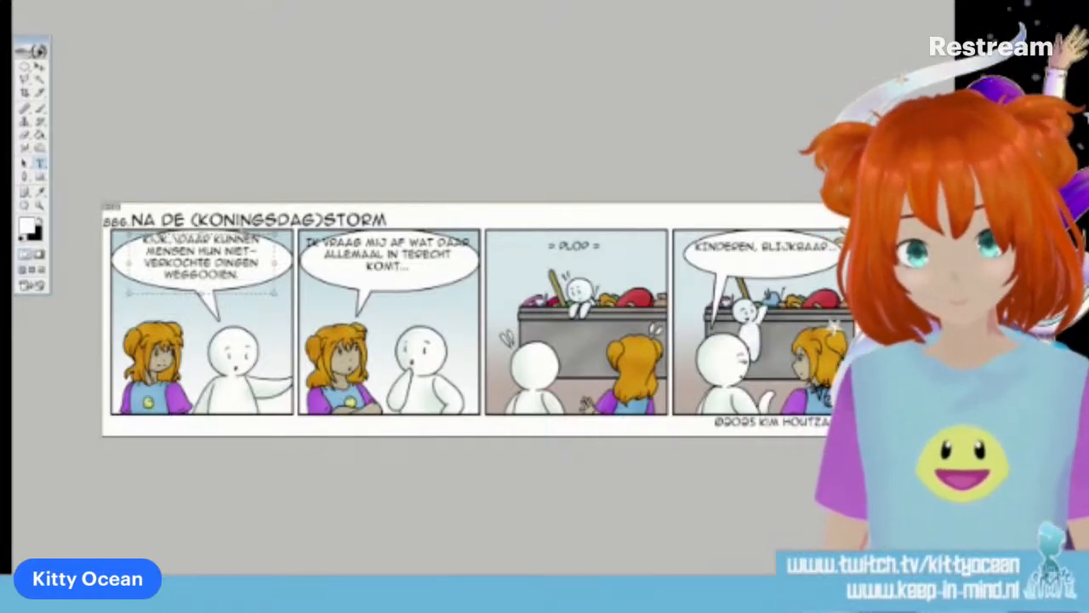
key("Return")
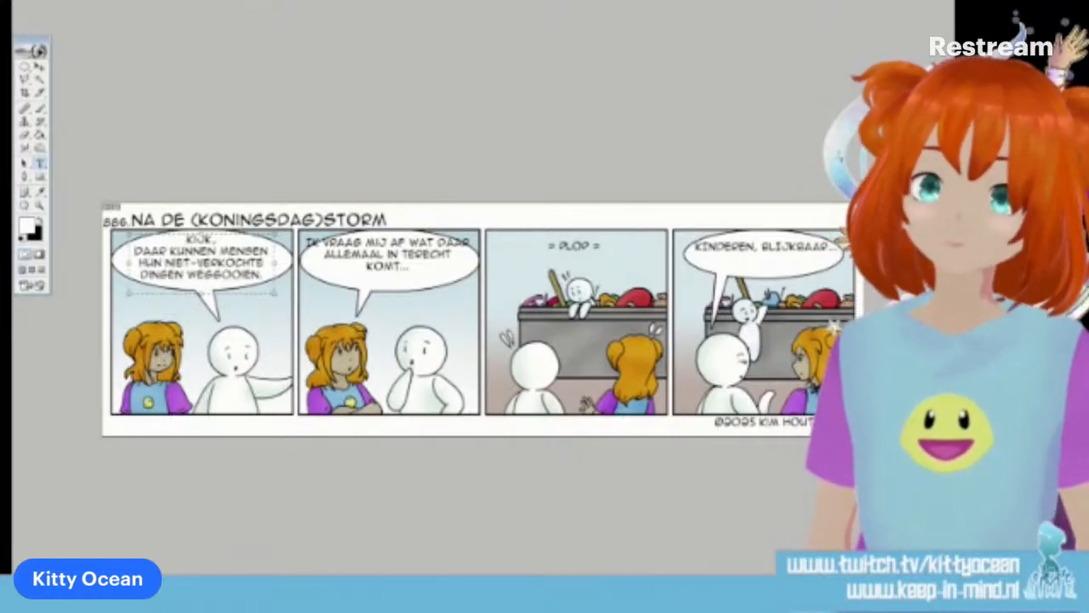
left_click(468, 3)
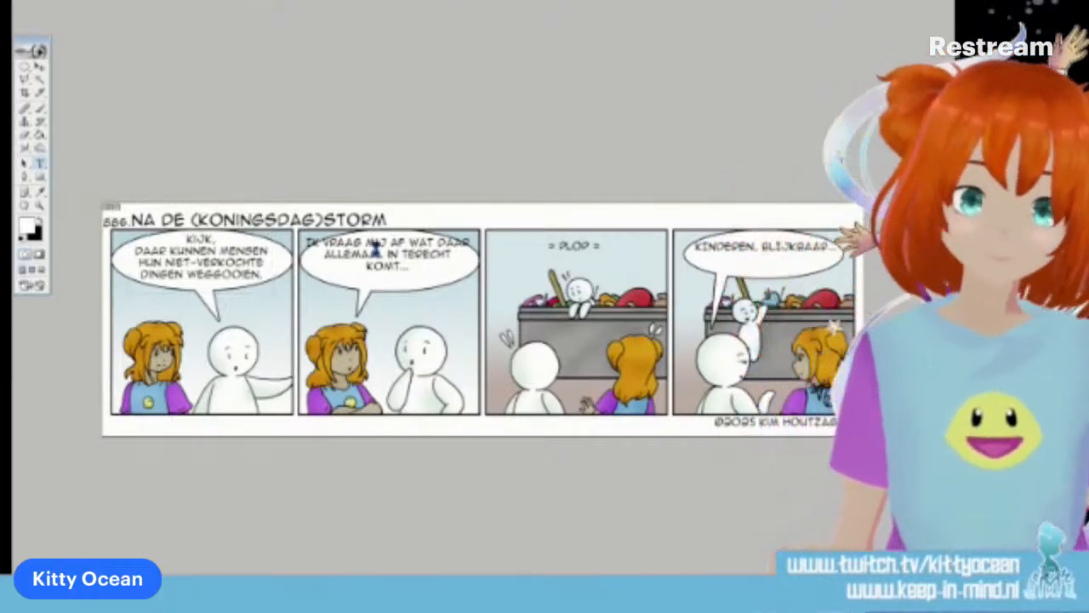
Narrow and lower the second panel's text to fit its balloon, and move the "PLOP" text down beside the third panel's popping-up figure
left_click_drag(303, 295, 314, 298)
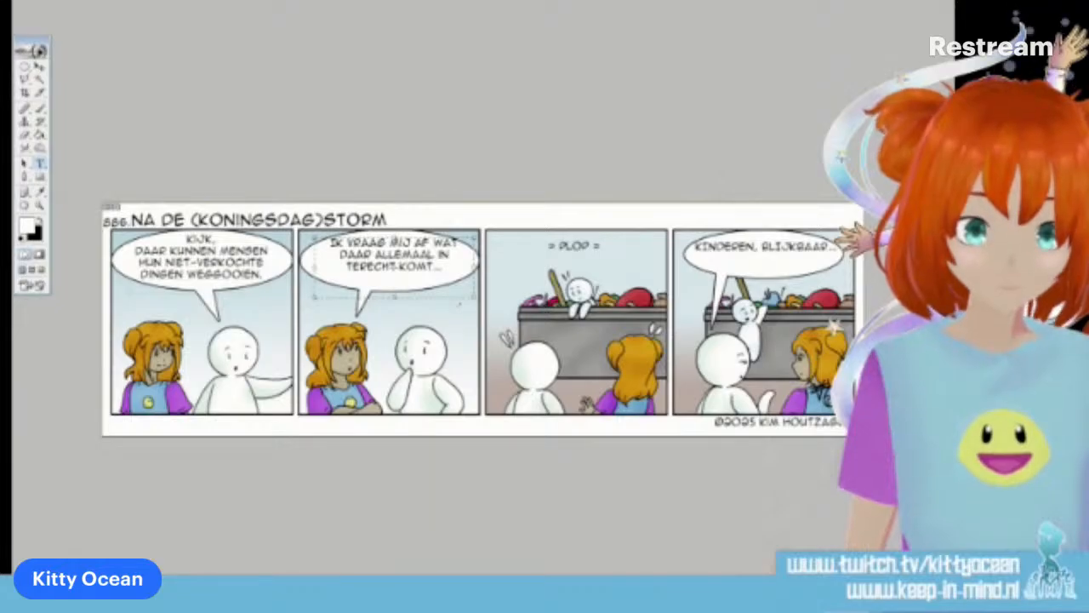
left_click_drag(475, 297, 462, 296)
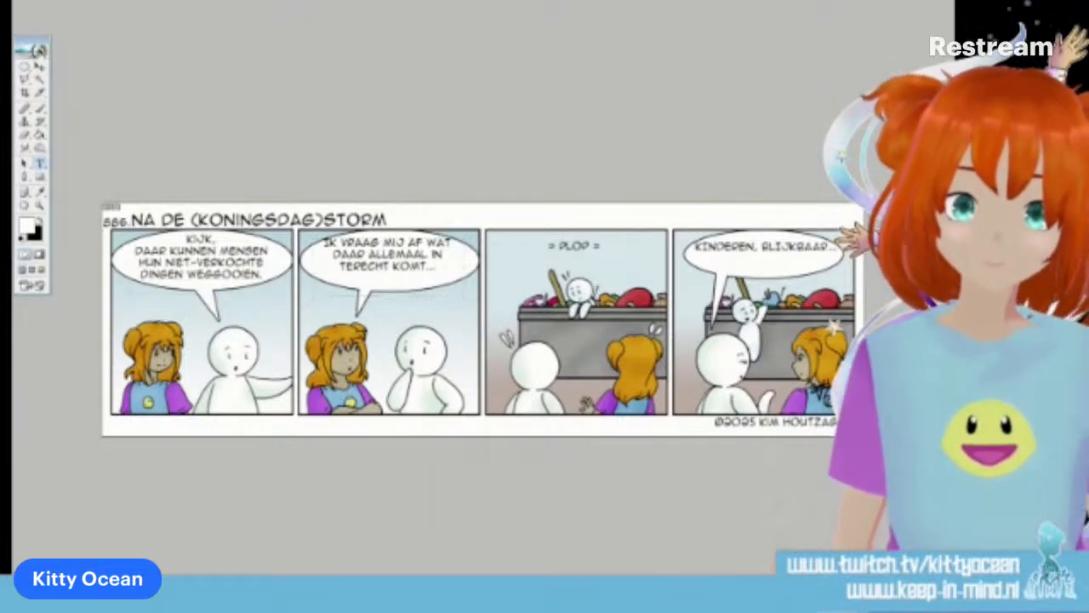
left_click(40, 65)
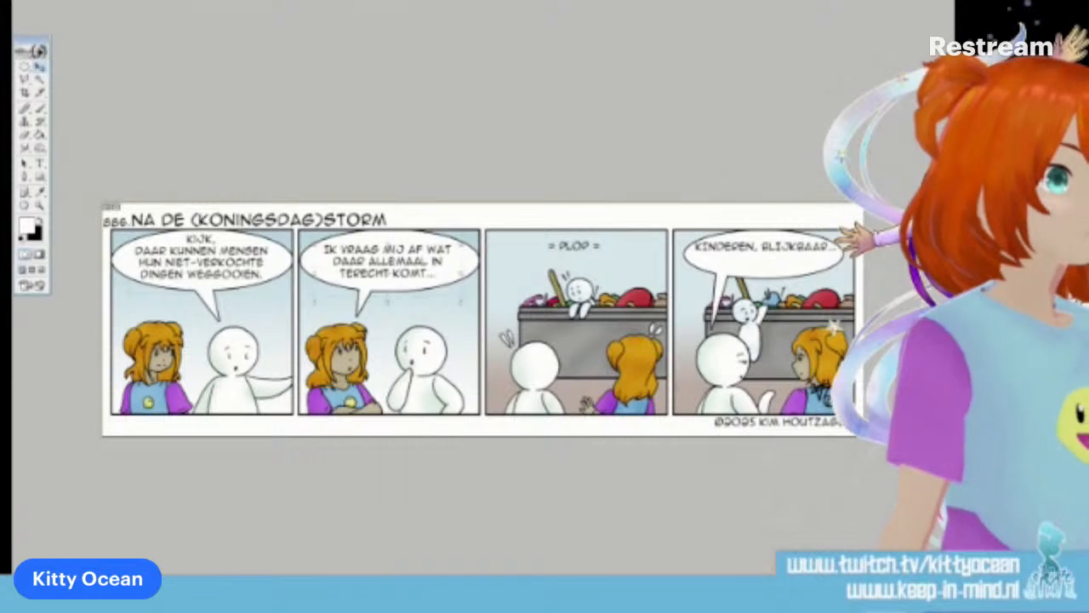
left_click_drag(598, 256, 618, 272)
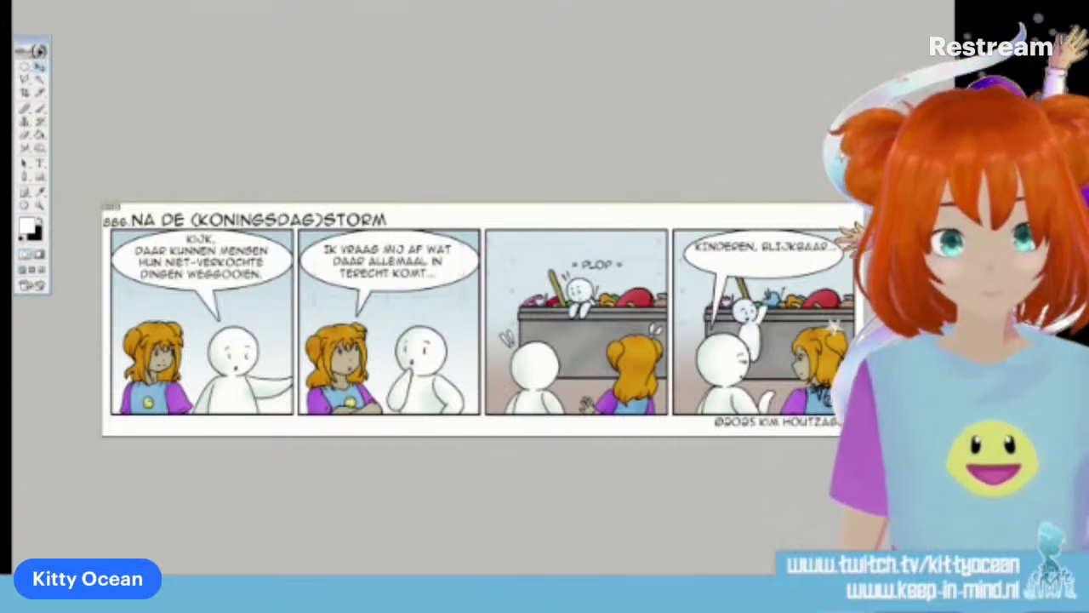
Break the fourth panel's text after "KINDEREN," so "BLIJKBAAR..." sits on a second line, and centre it in the balloon
left_click_drag(809, 248, 806, 256)
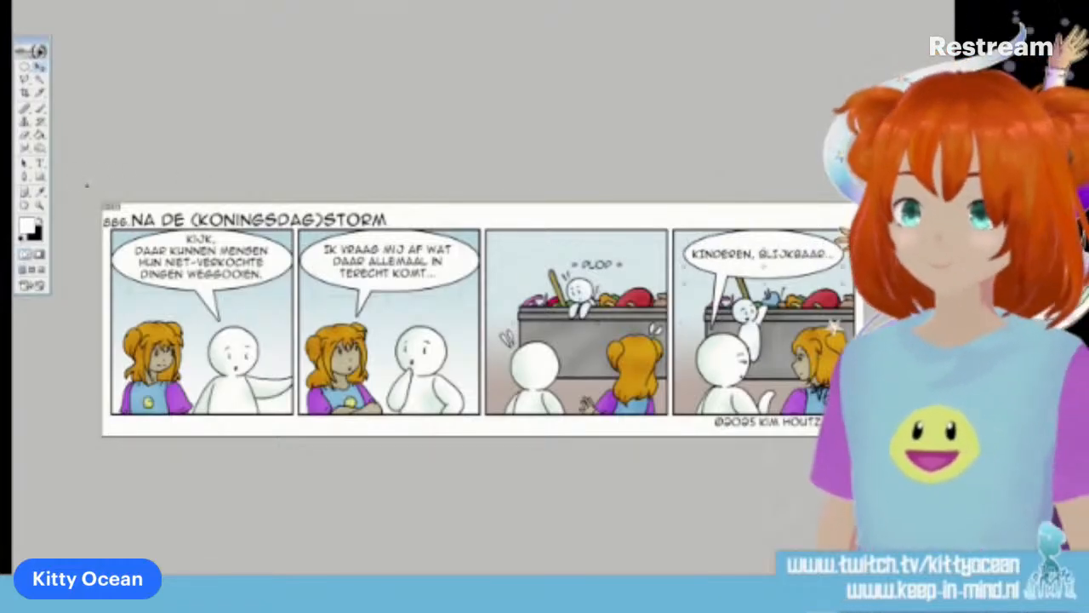
left_click(40, 164)
left_click(758, 254)
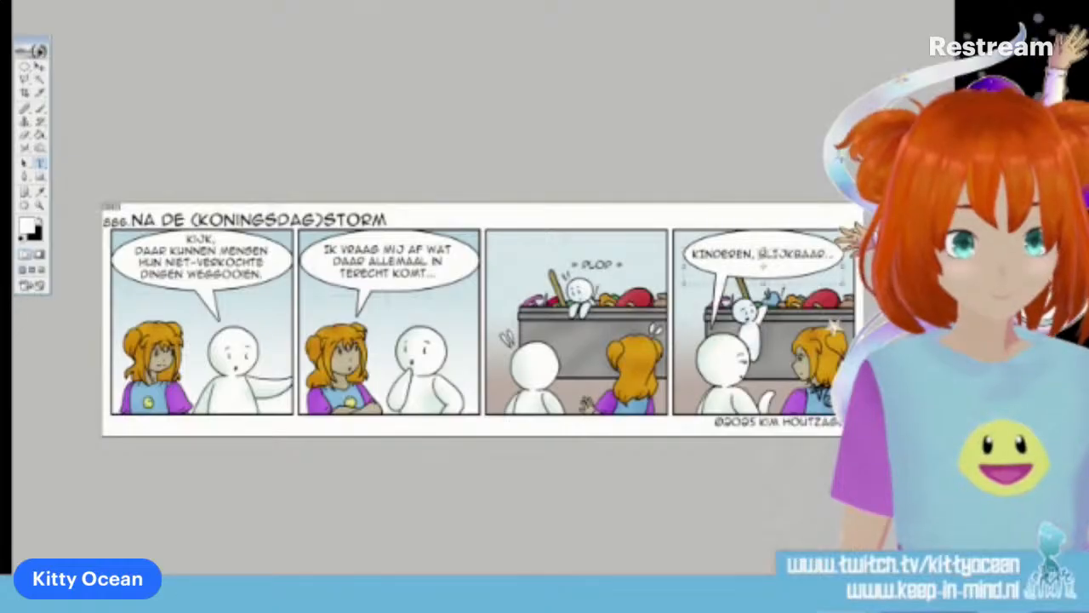
key("BackSpace")
key("Return")
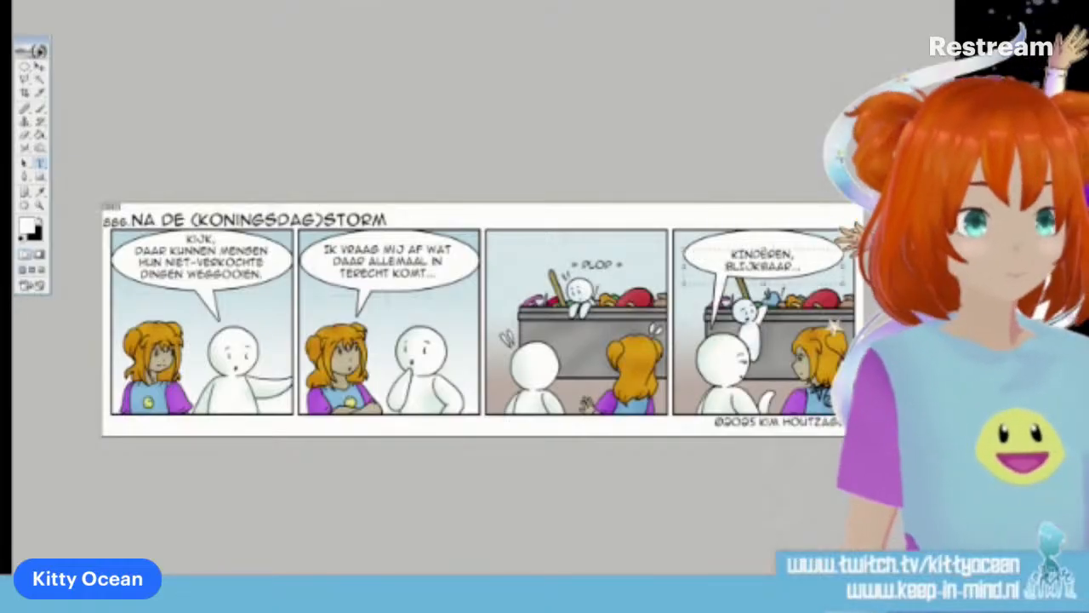
left_click(39, 67)
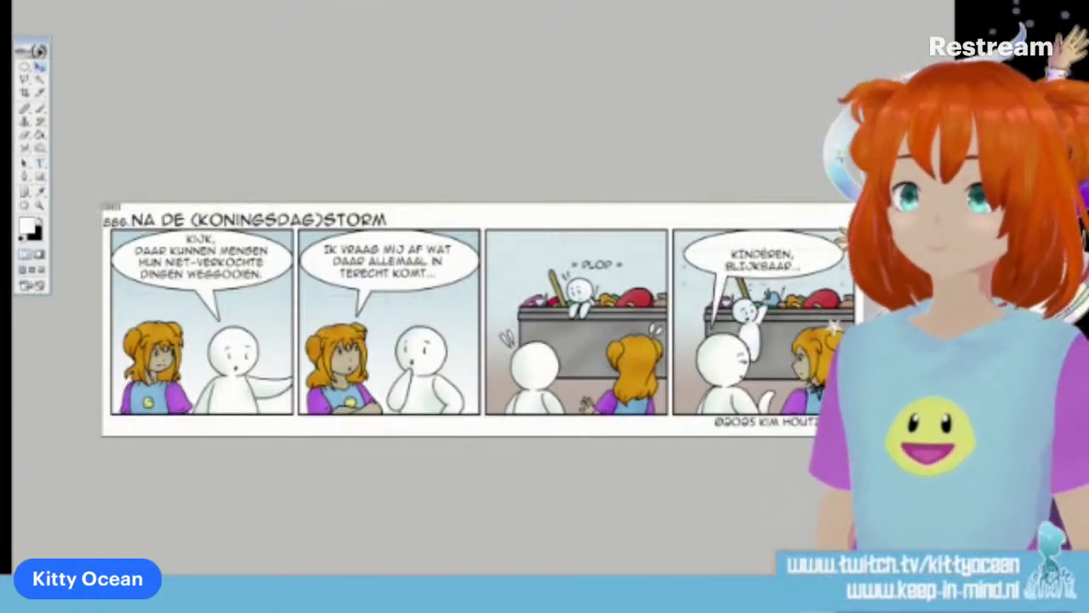
left_click_drag(793, 274, 796, 267)
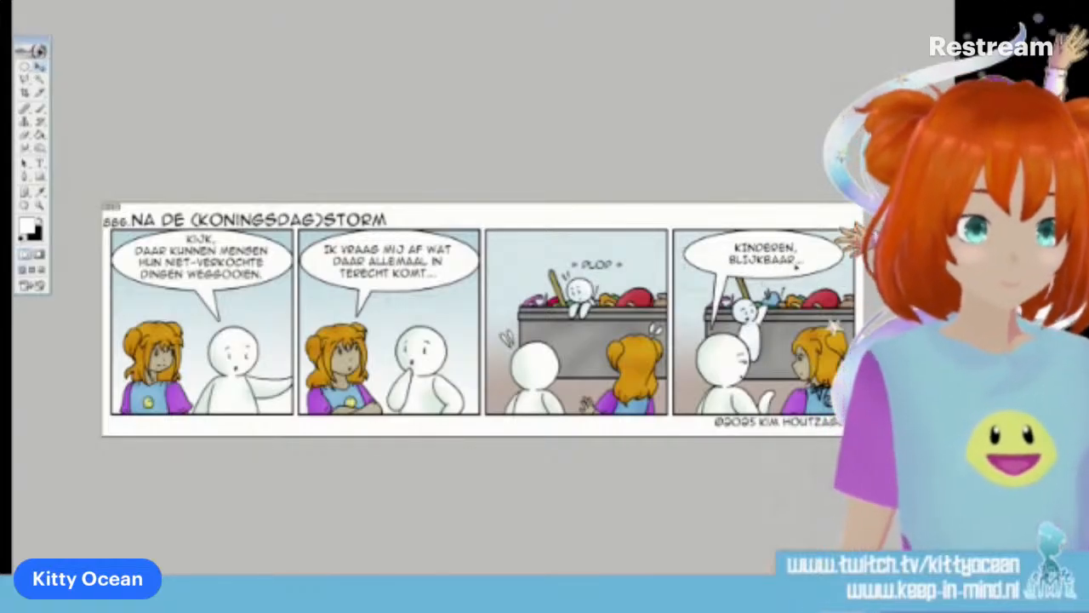
Transform the fourth panel's speech balloon to be narrower around its two-line text and apply the change
left_click(24, 67)
left_click(75, 67)
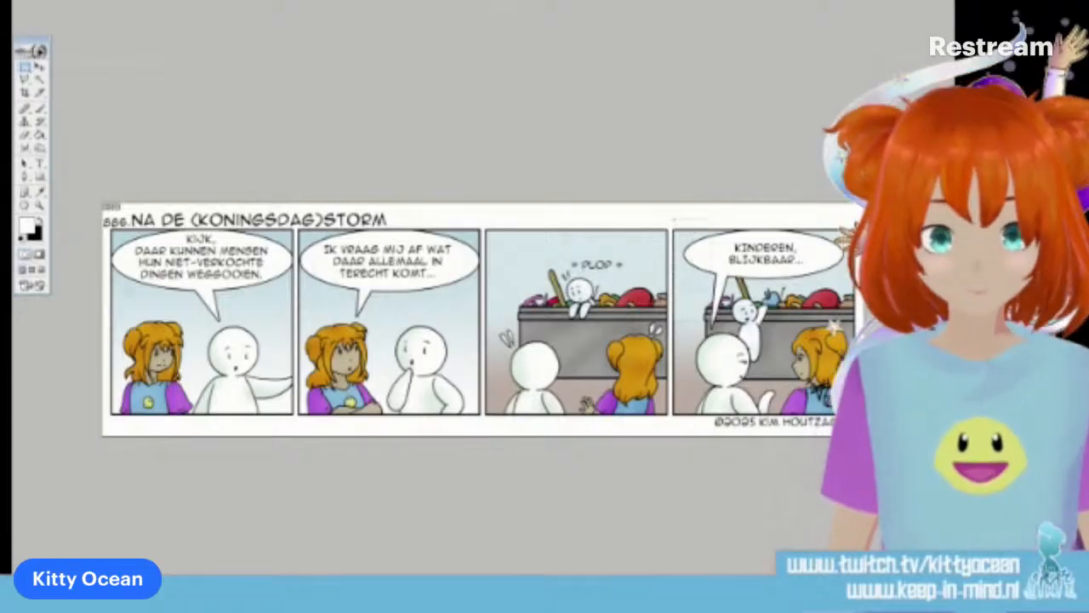
left_click(40, 68)
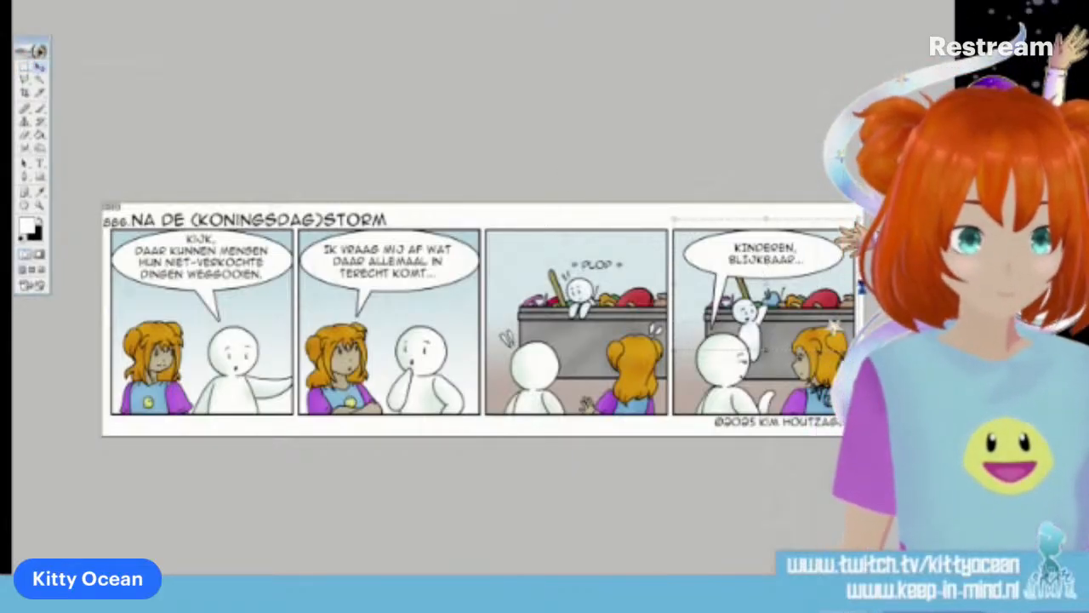
left_click_drag(674, 285, 687, 285)
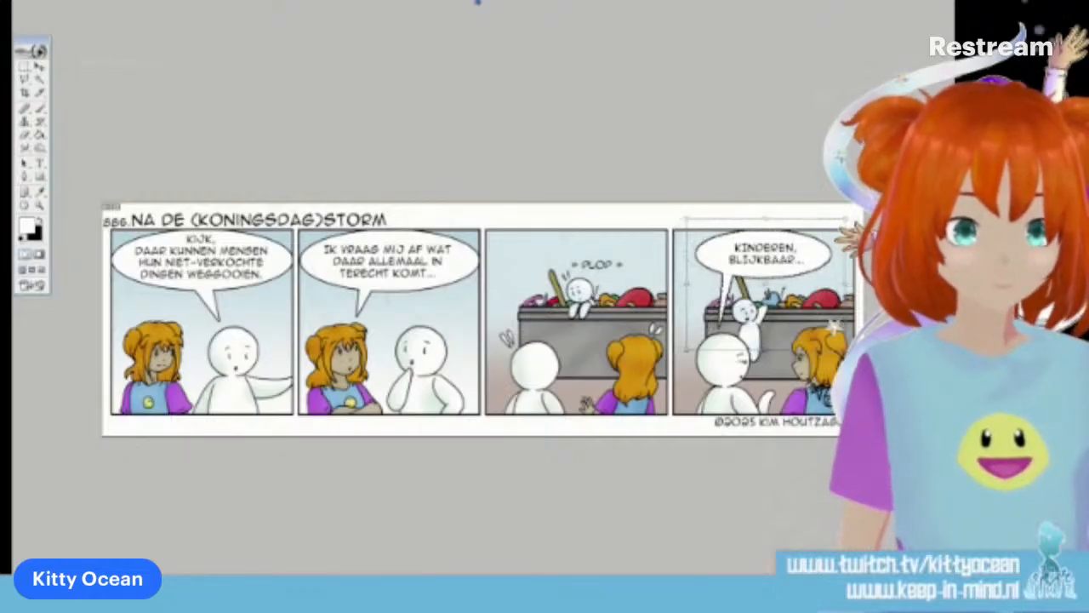
left_click(482, 1)
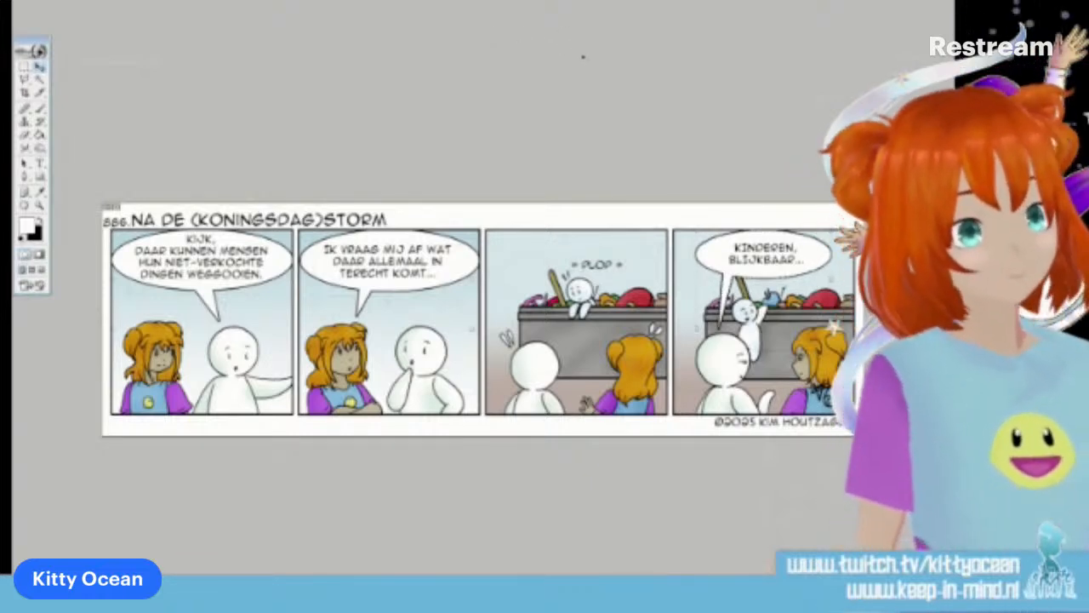
Capture a screen snip of the entire comic strip
left_click(40, 109)
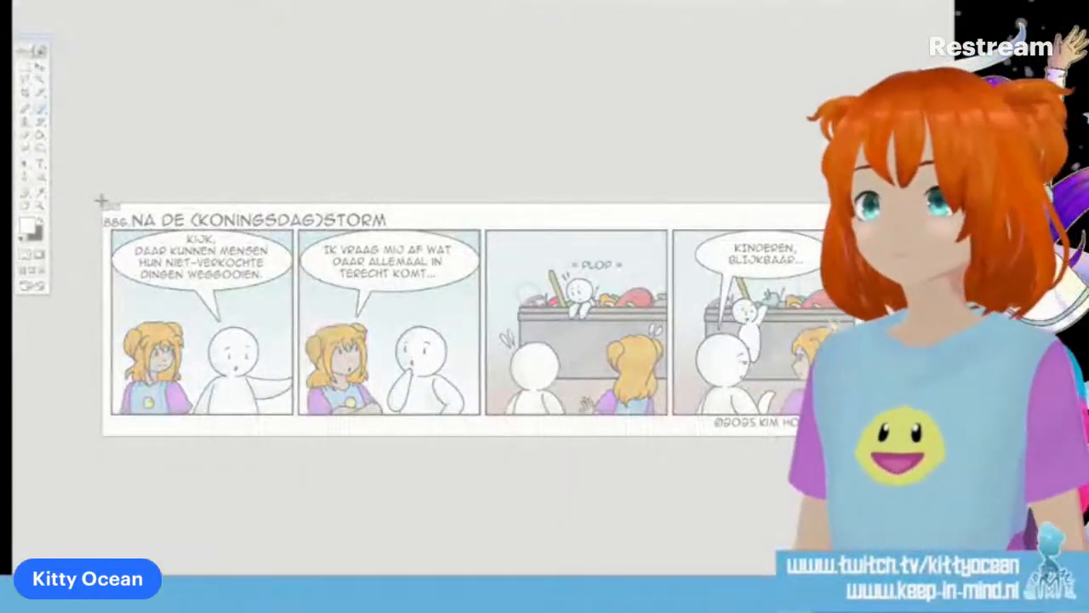
left_click_drag(101, 200, 866, 440)
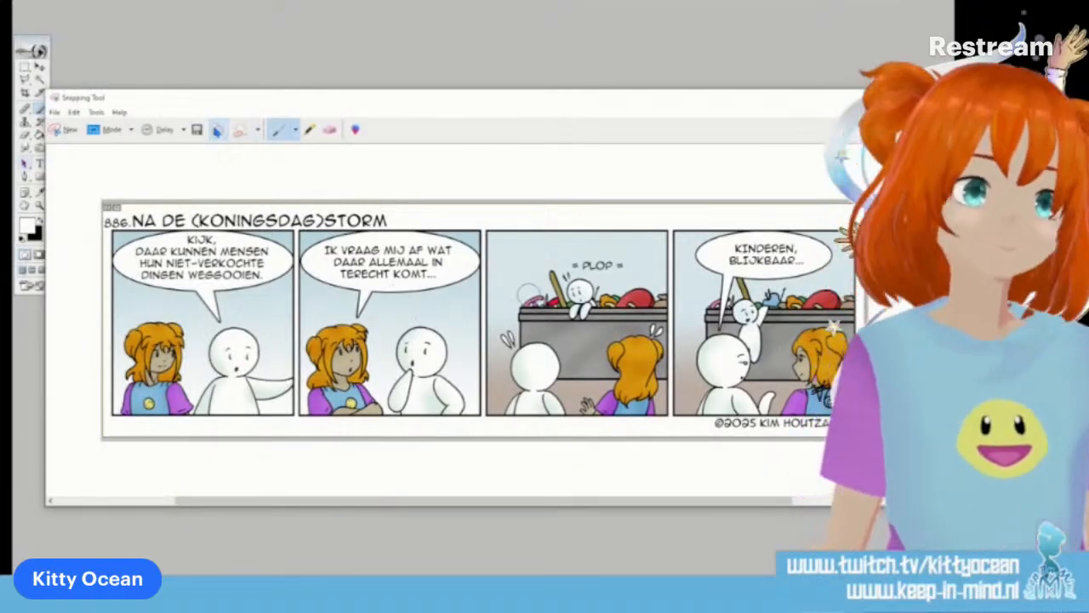
left_click(219, 131)
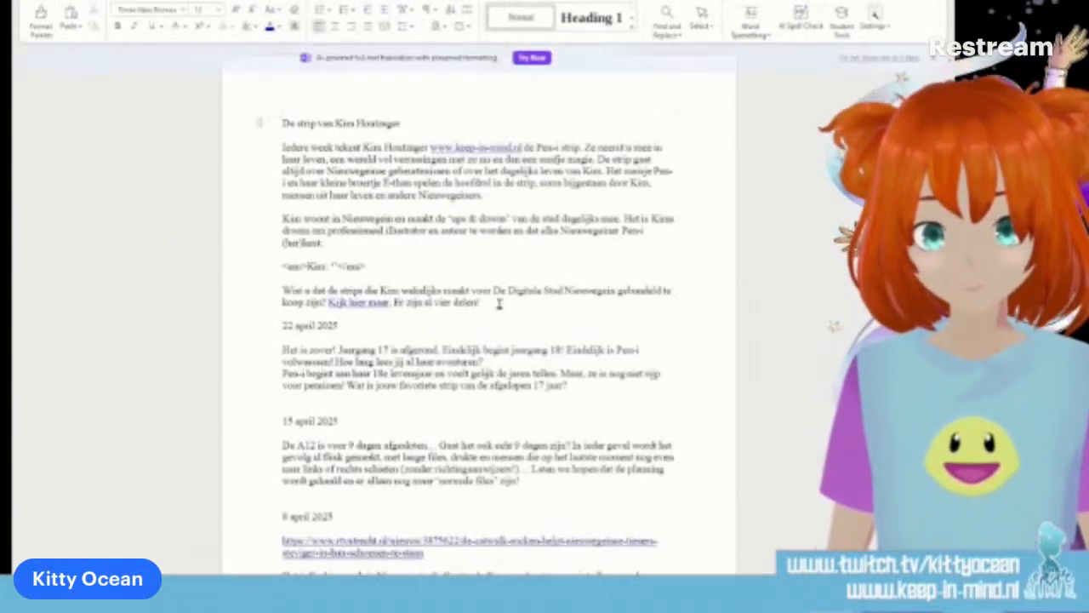
In the word-processor document with the strip's texts, add the date line "29 april 2025" above the 22 april 2025 entry
left_click(498, 299)
key("Return")
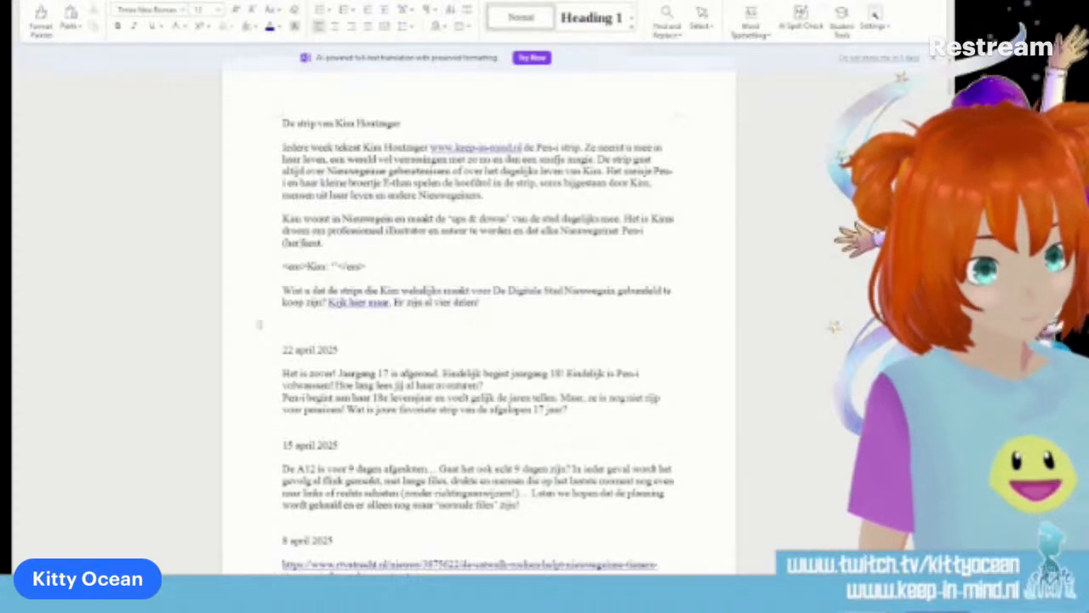
type("29 april 2025")
key("Return")
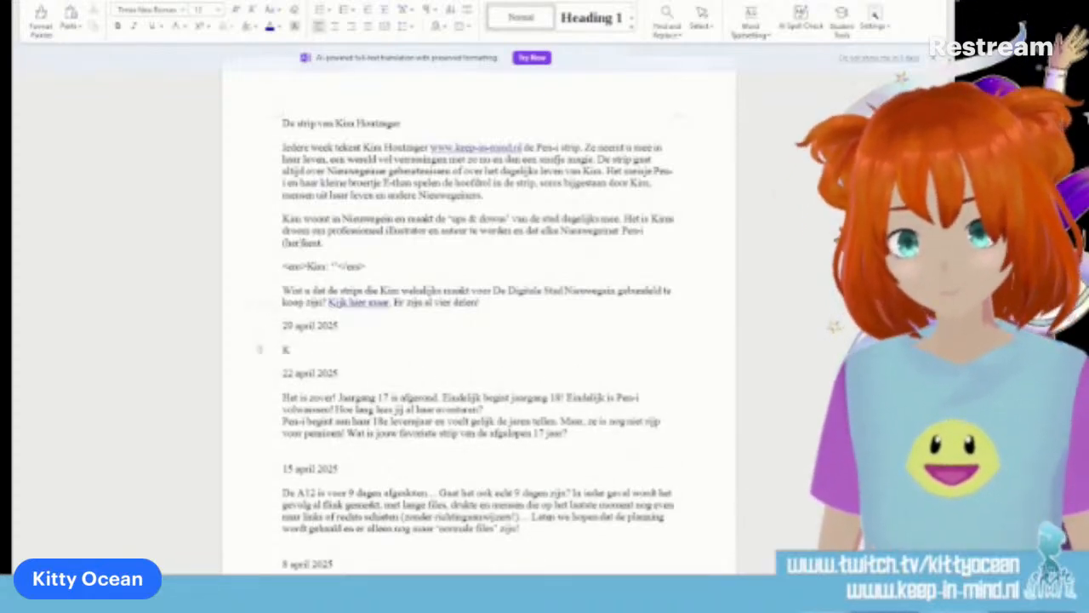
type("Koningsdag")
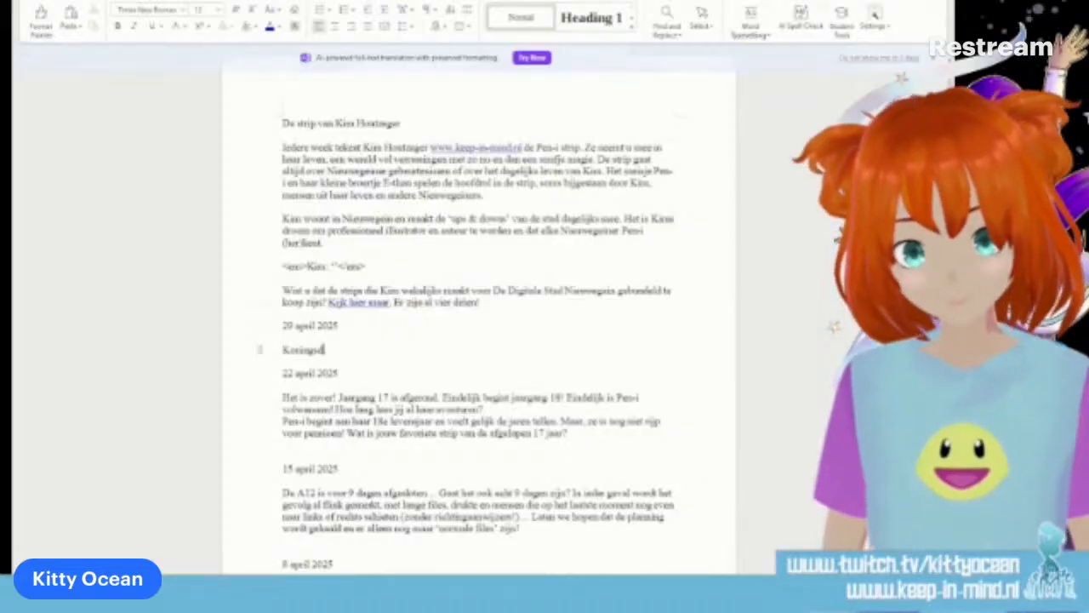
key("BackSpace")
key("BackSpace")
key("BackSpace")
key("BackSpace")
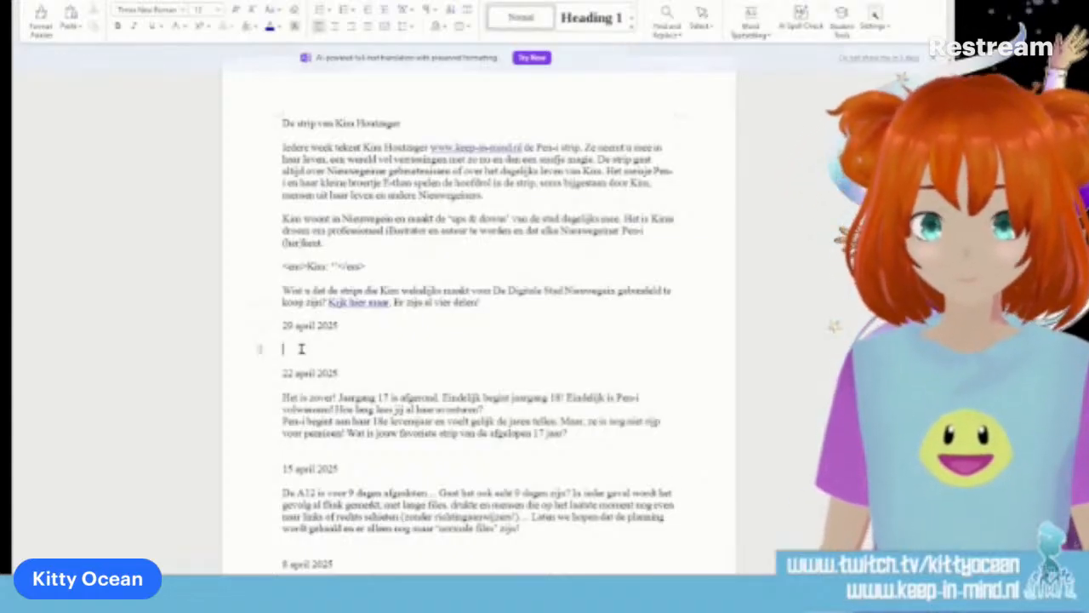
Start the 29 april 2025 entry with the sentence "Tijdens Koningsdag mag je (bijna) alles belastingvrij verkopen."
type("Tijdens")
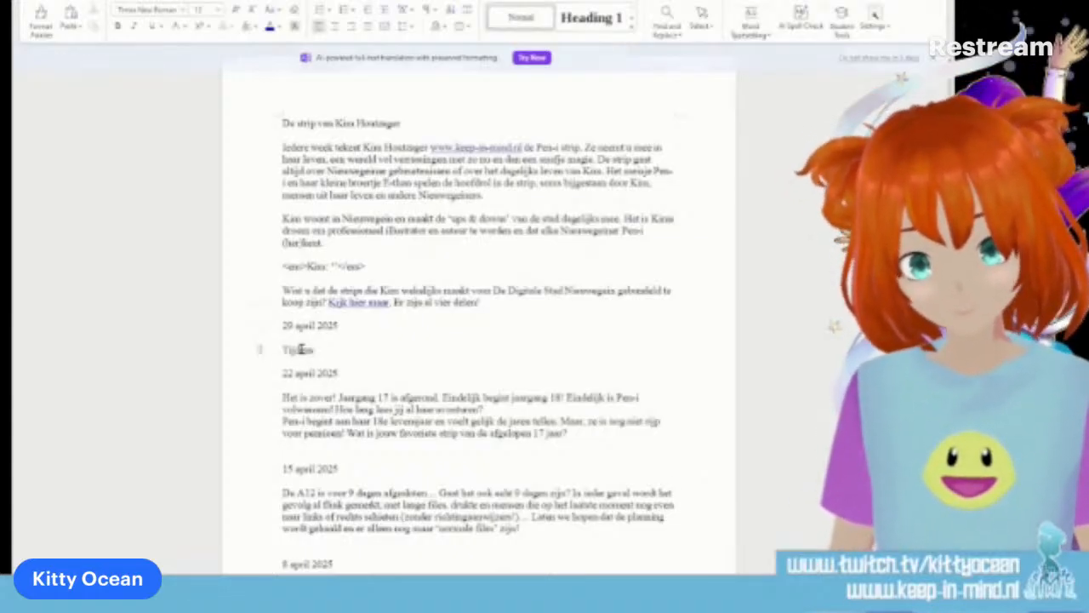
type(" Koningsdag")
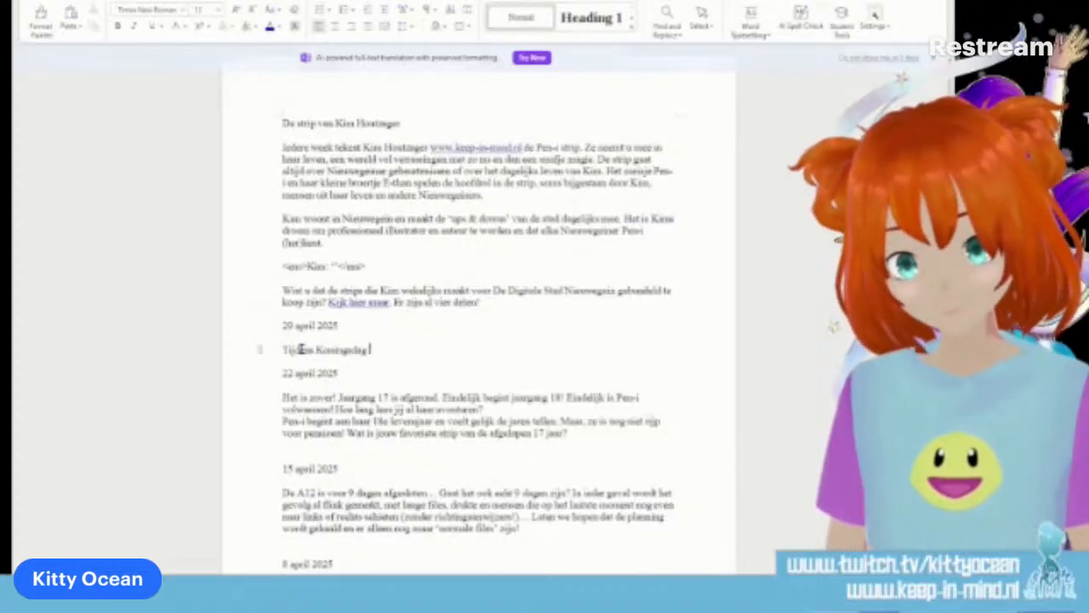
type(" zal")
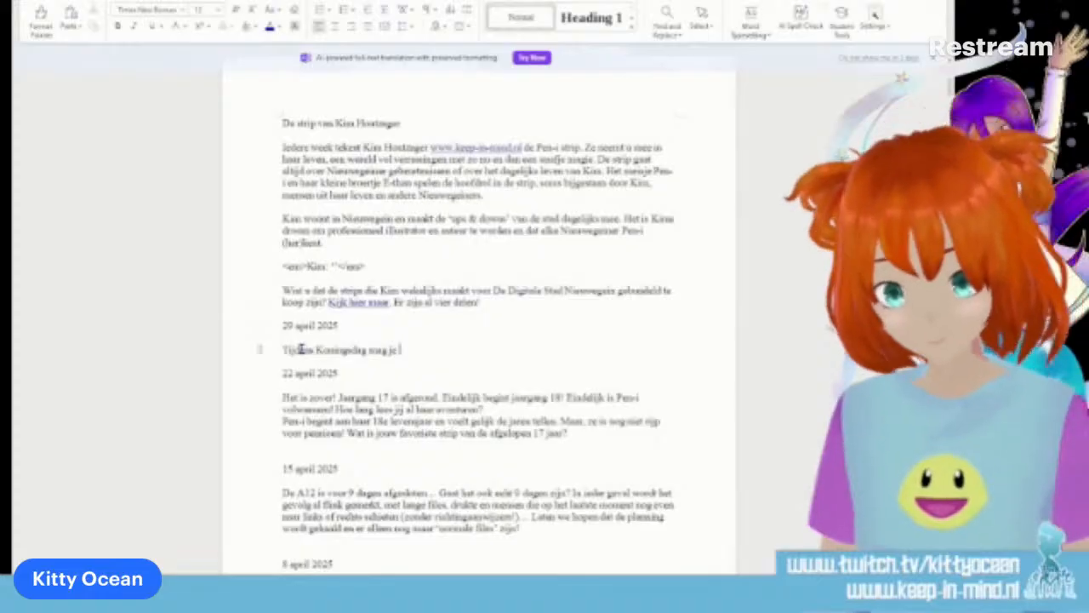
type(" (bijna) alles h")
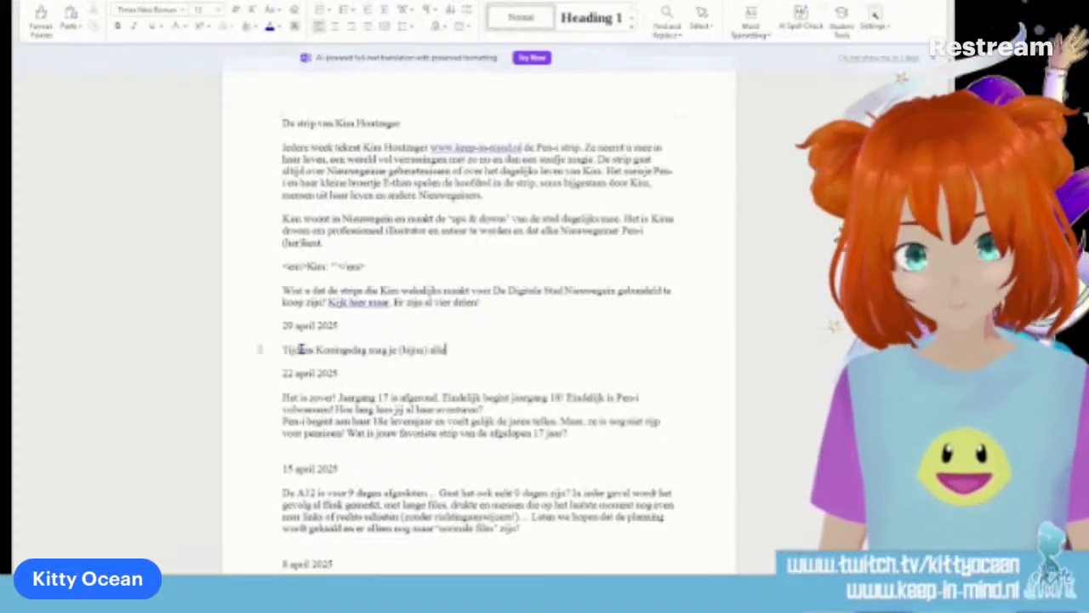
type("elastingvrij verkopen. ")
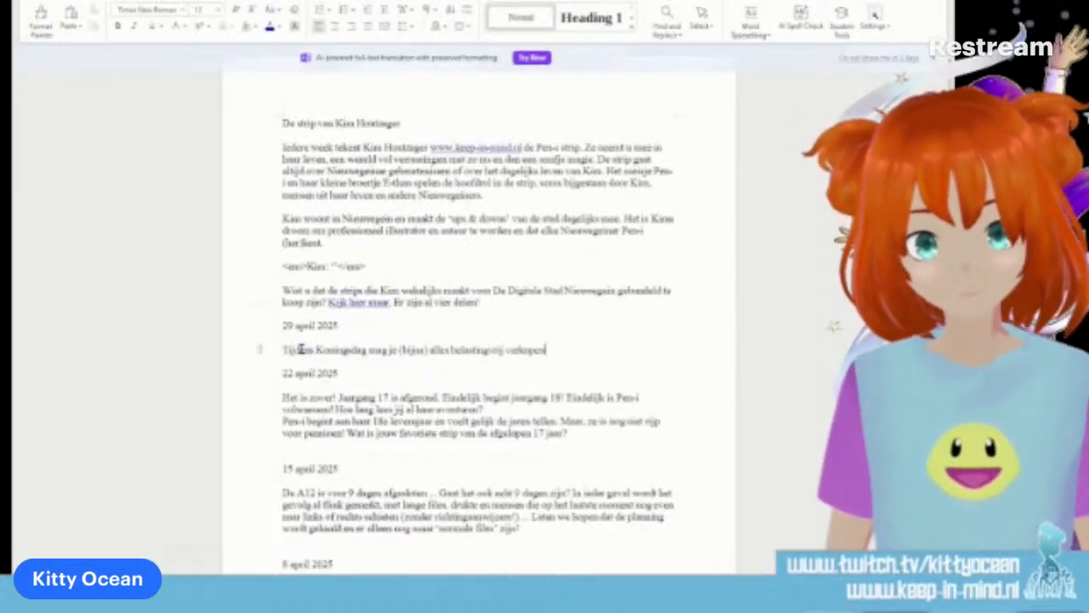
type("Ma")
key("BackSpace")
type("ensen mens")
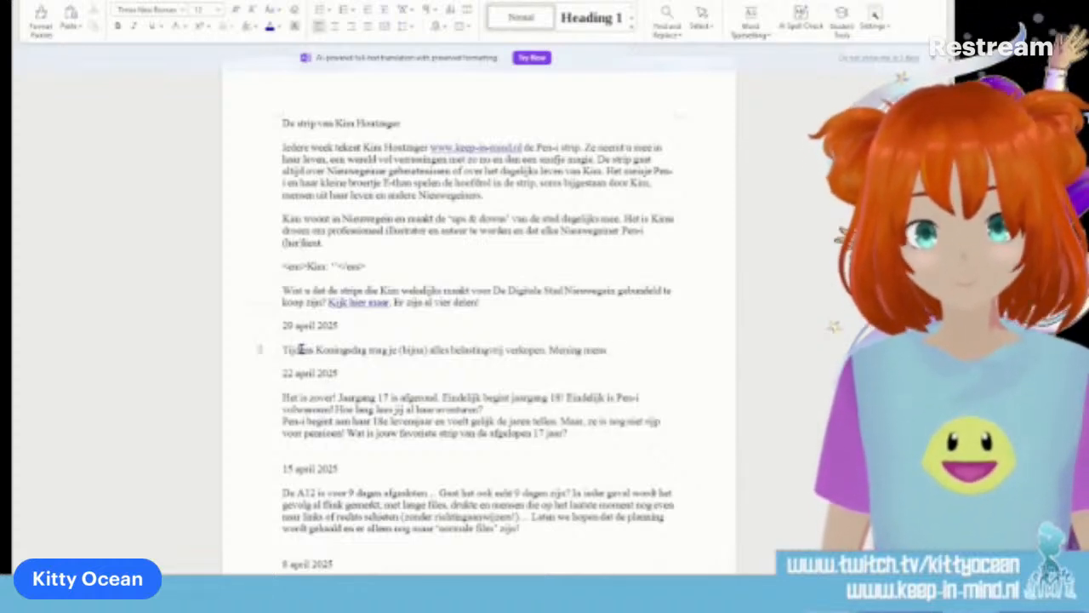
key("BackSpace")
key("BackSpace")
key("BackSpace")
key("BackSpace")
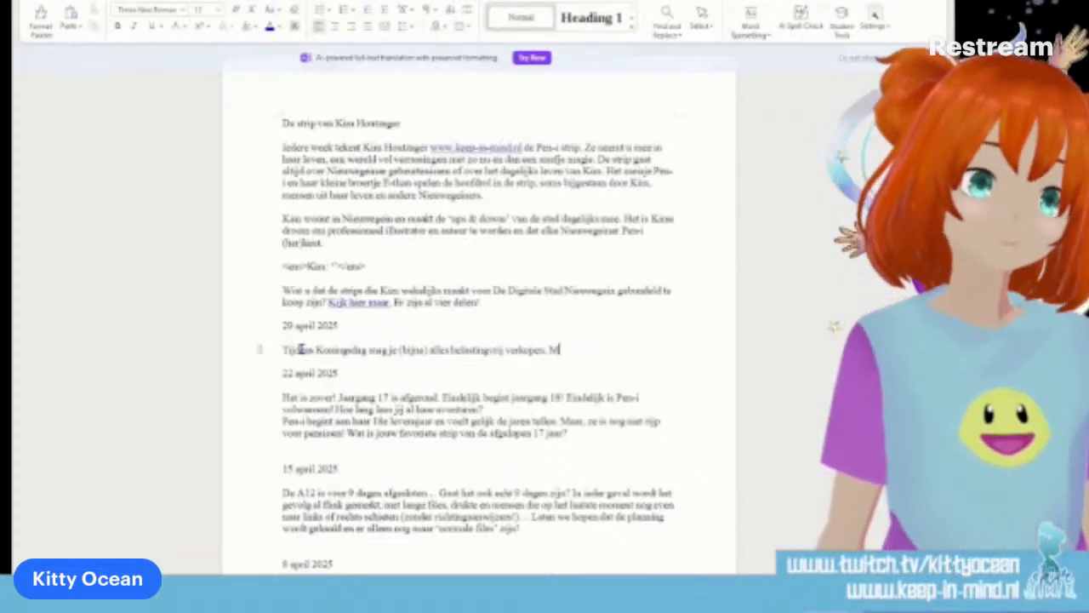
Continue the entry with "Veel mensen gaan op koopjesjacht. Maar niet alles vindt een nieuwe eigenaar."
type("Veel mensen")
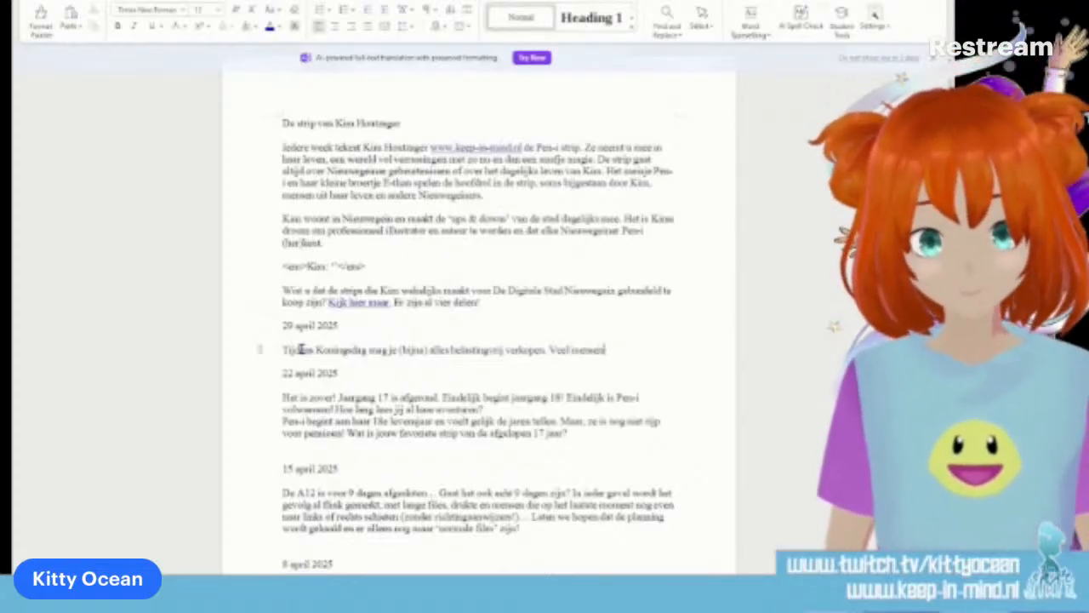
type(" gaan op koopjesjacht.")
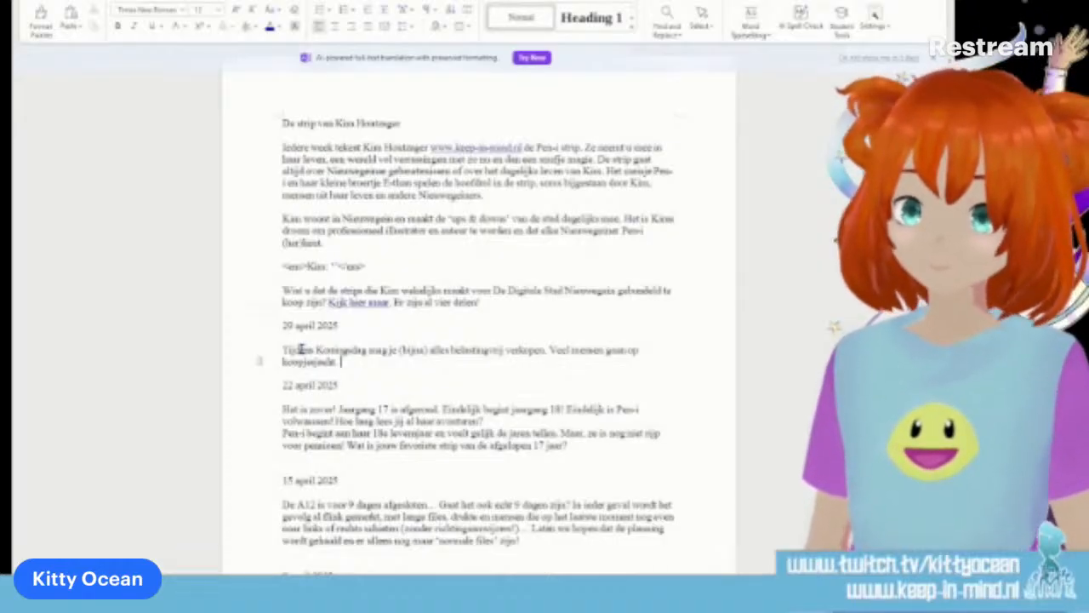
type(" Maar niet al")
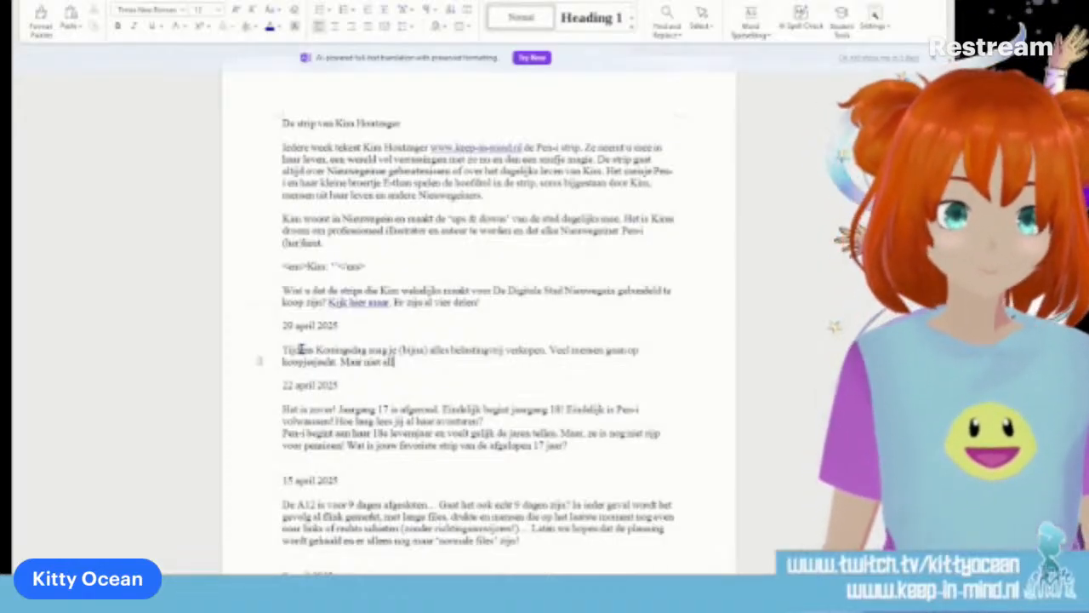
type("les vindt een nie")
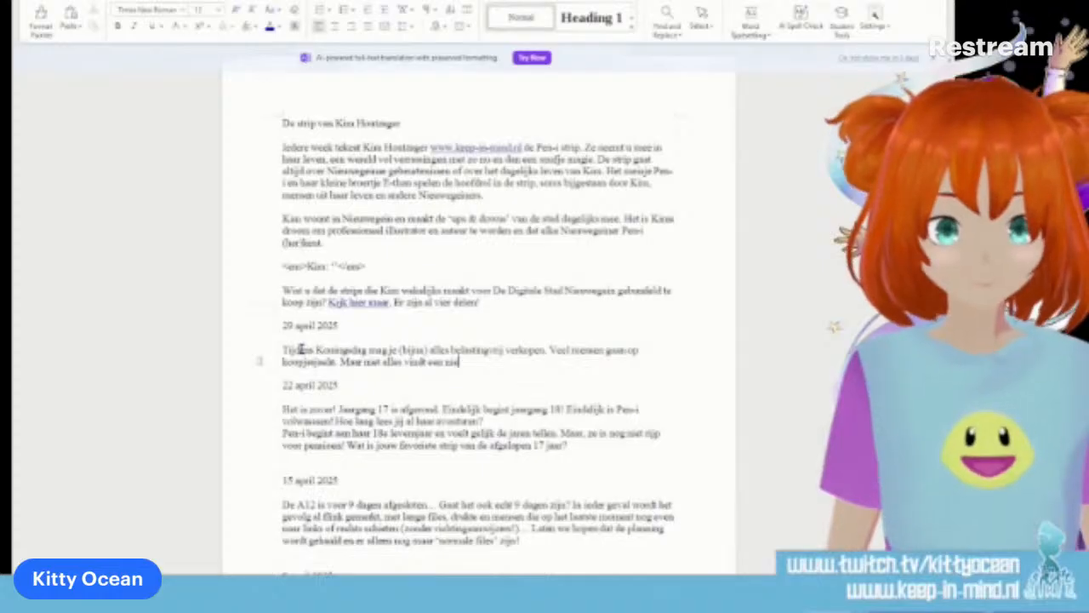
type("uwe eigenaar. ")
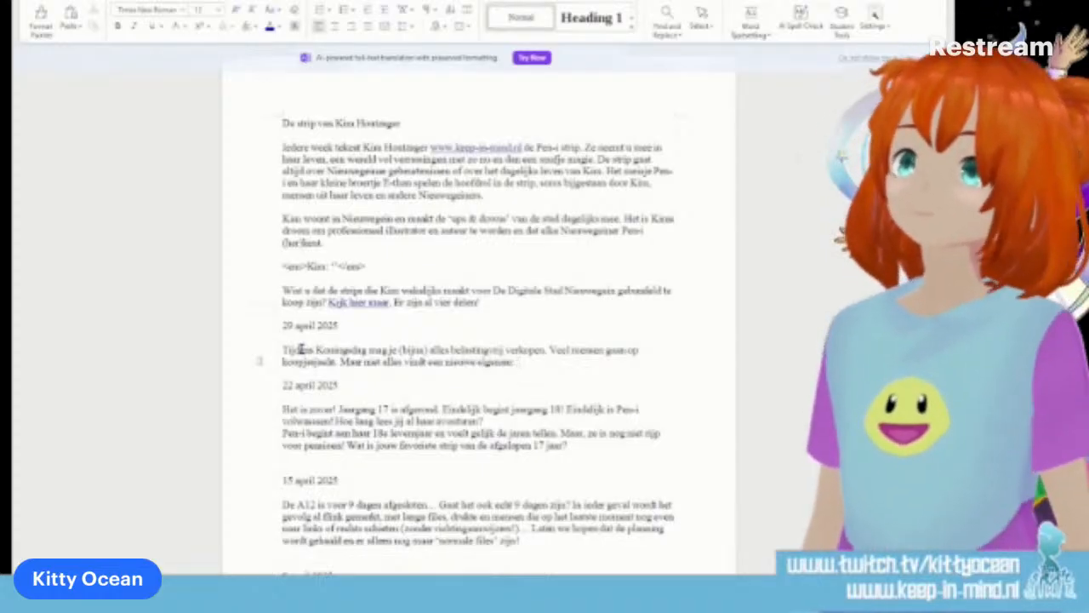
type("Aan het")
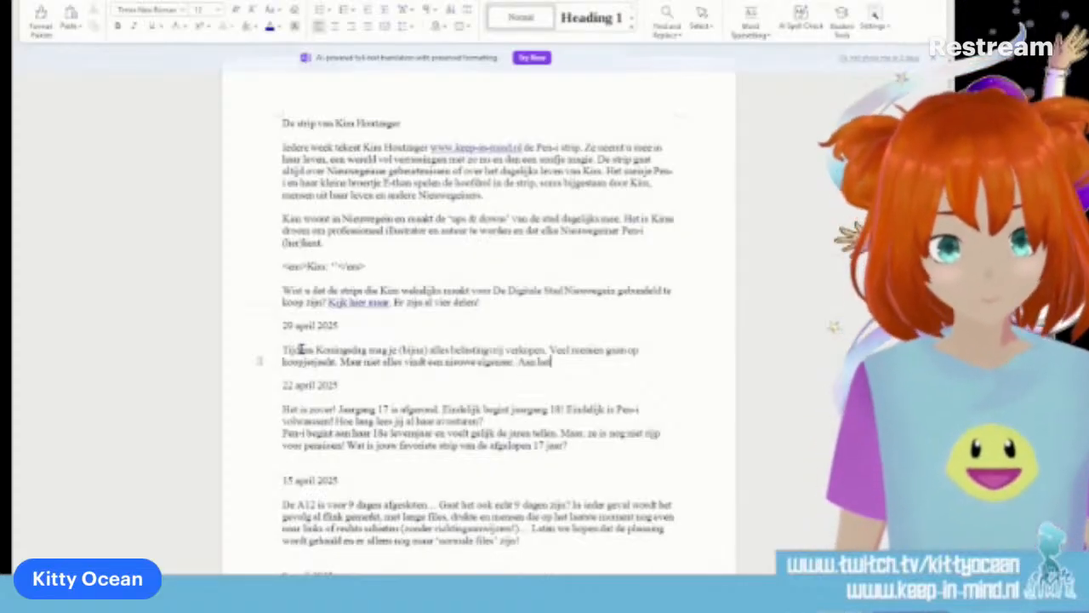
type(" einde dvan")
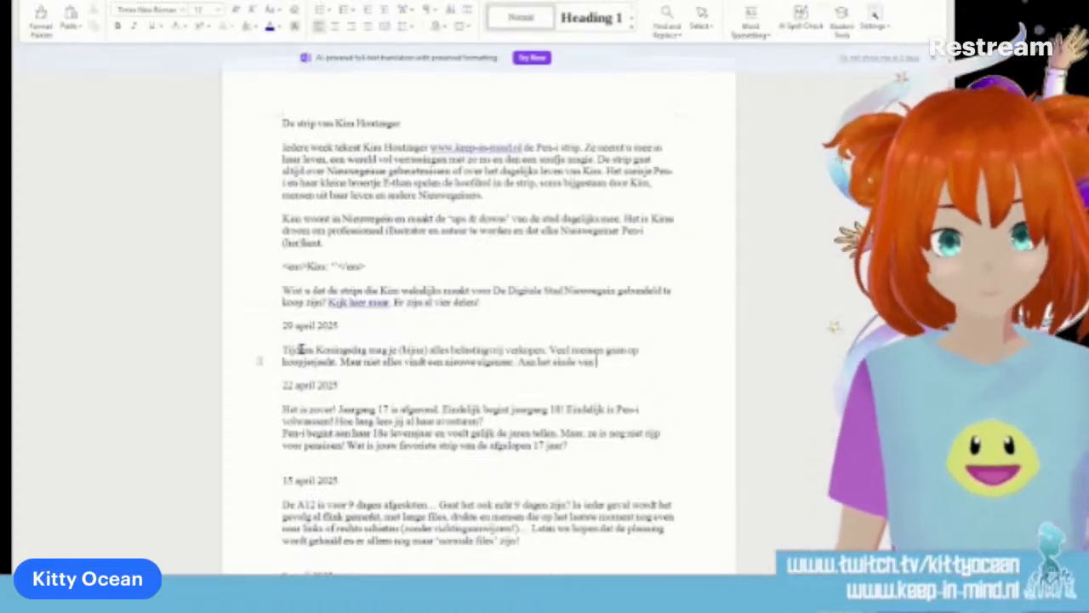
type(" de dag verdwijnt er veel in")
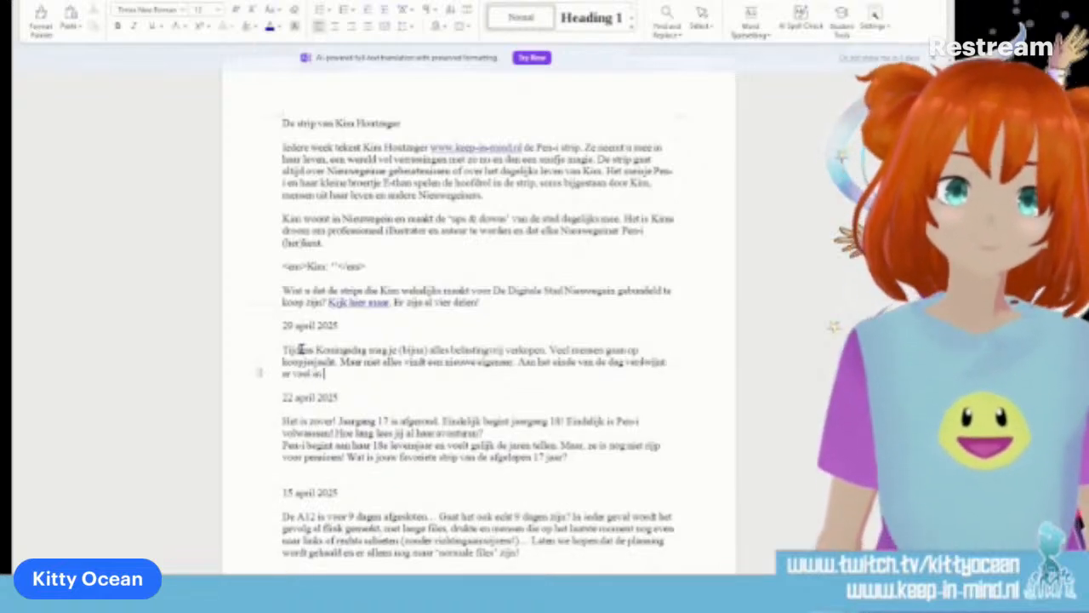
type(" de afvalverzamel")
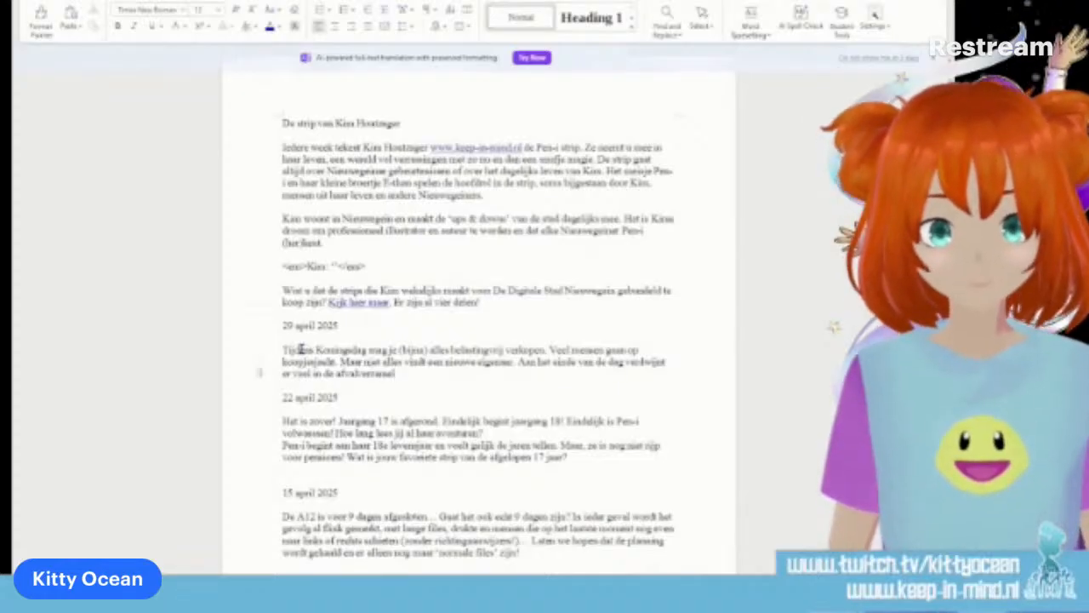
type("ek!")
type("ke")
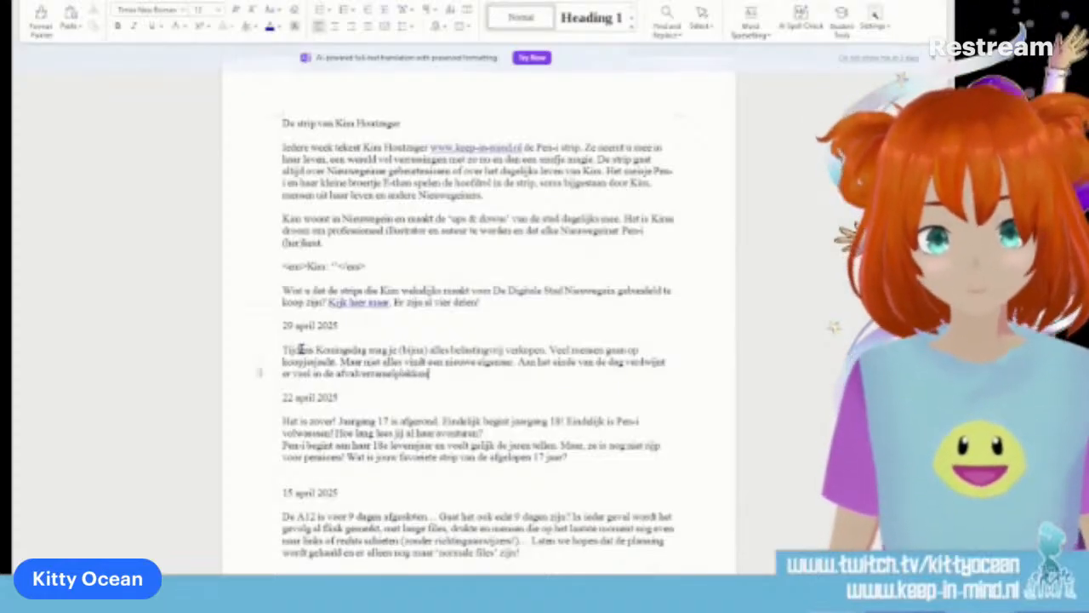
type("n.")
Add the sentence "Aan het einde van de dag verdwijnt er veel in de afvalverzamelplekken." to the 29 april 2025 entry
key("Return")
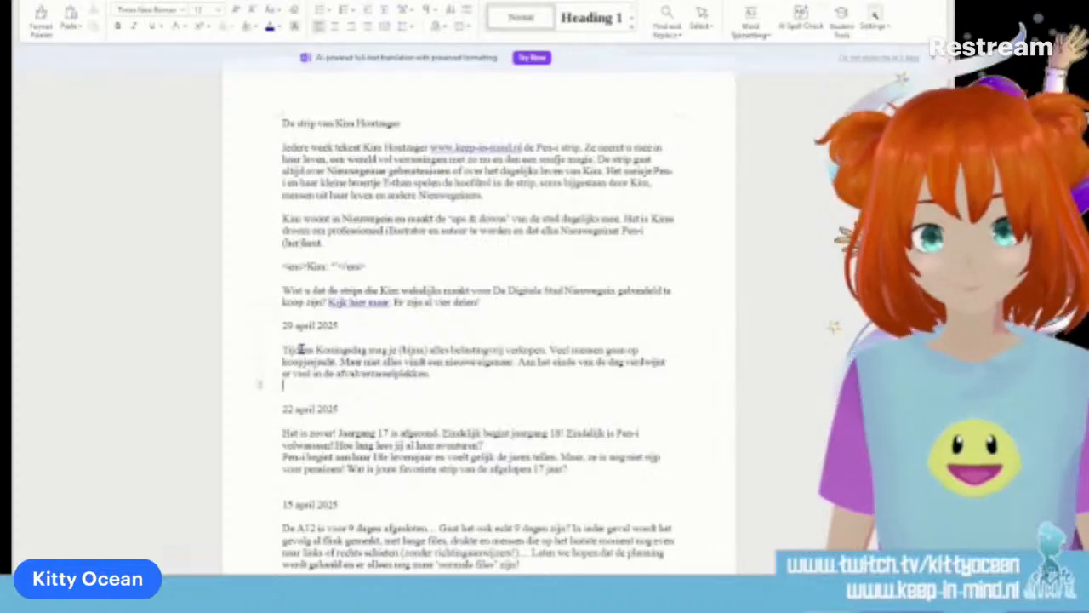
key("BackSpace")
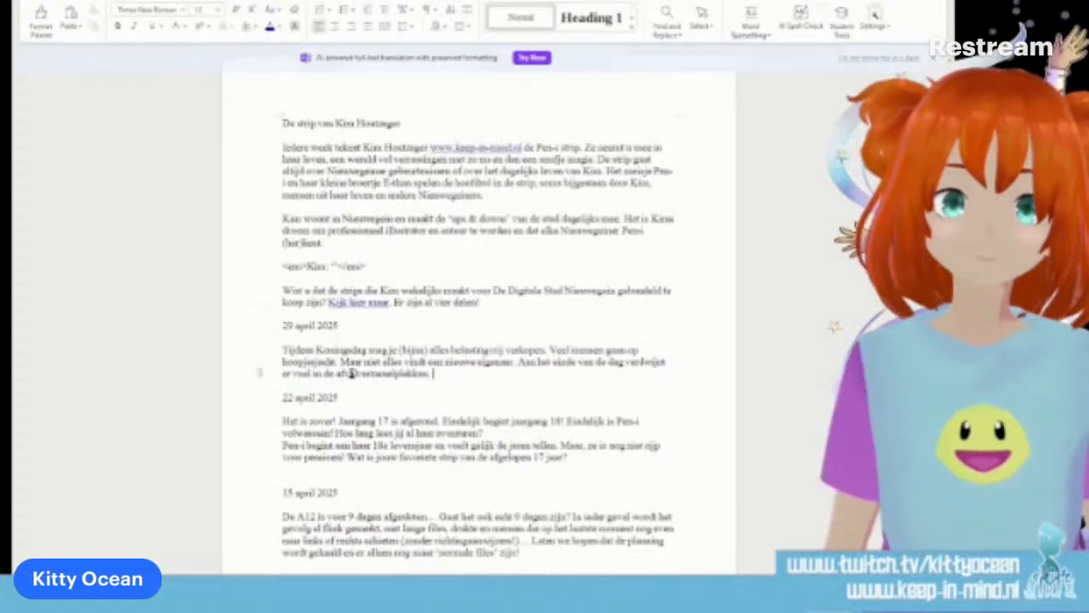
Replace "afvalverzamelplekken" with "vuilnisbak" and end the entry with "Heb jij nog iets bijzonders gevonden tijdens Koningsdag?"
left_click_drag(338, 372, 427, 379)
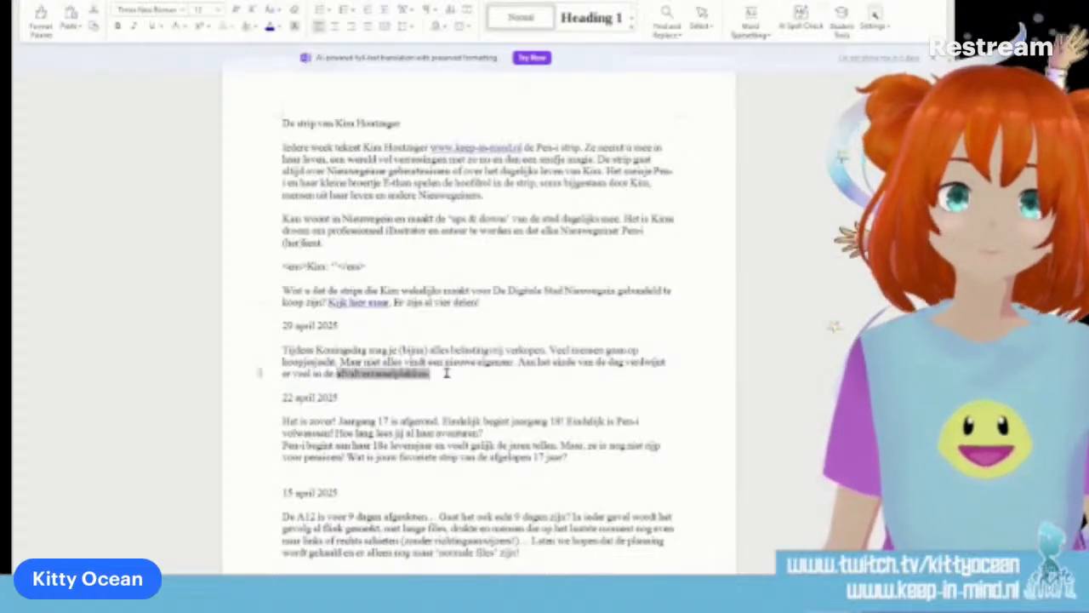
type("vuilnisbak")
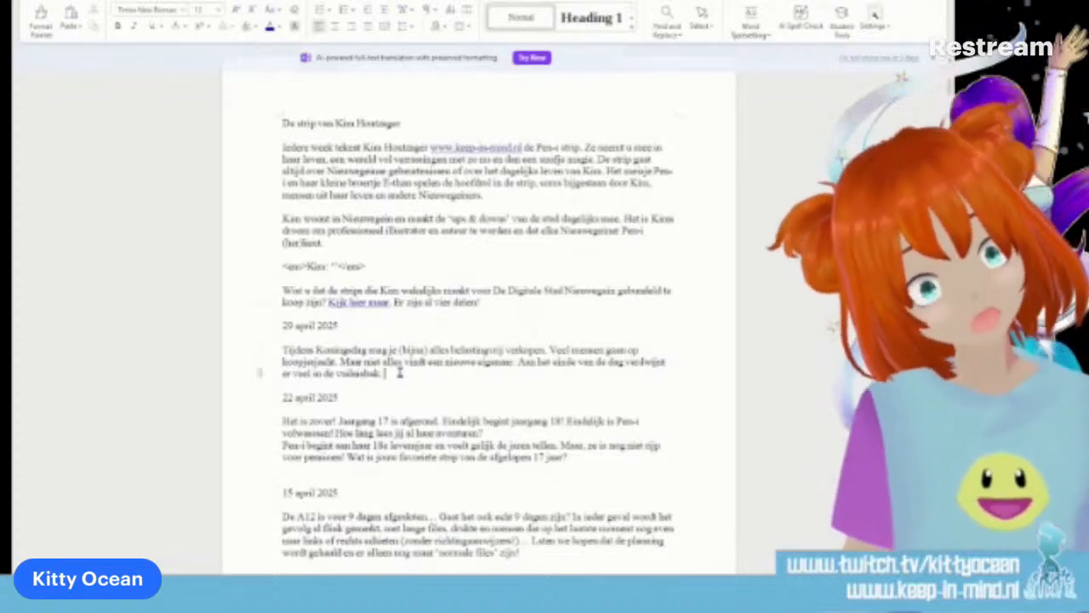
type("hel jij oo")
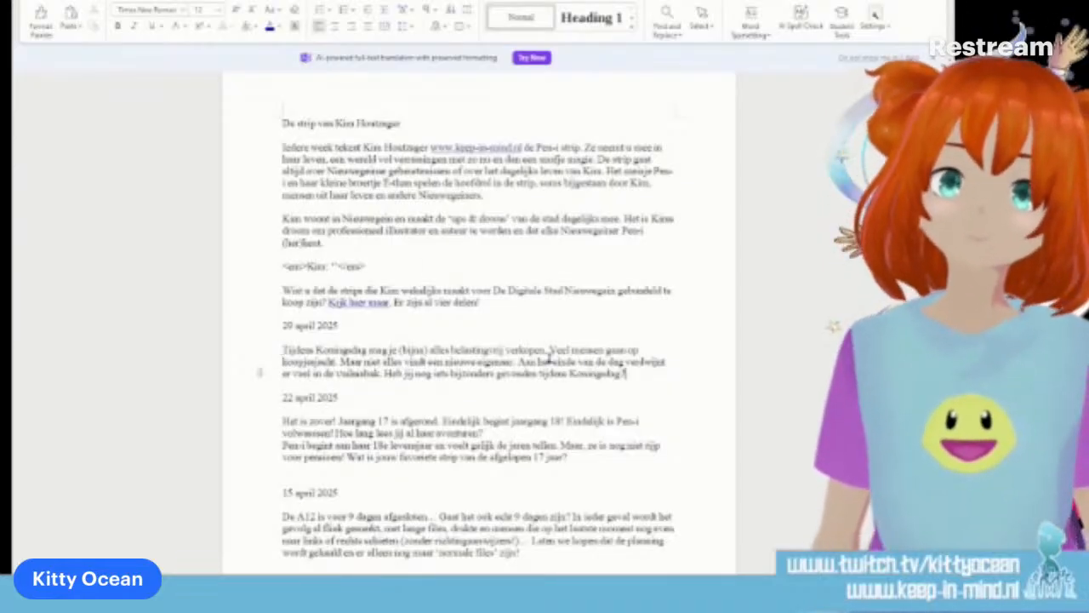
Highlight the finished 29 april 2025 paragraph and read it through enlarged
left_click_drag(627, 372, 302, 358)
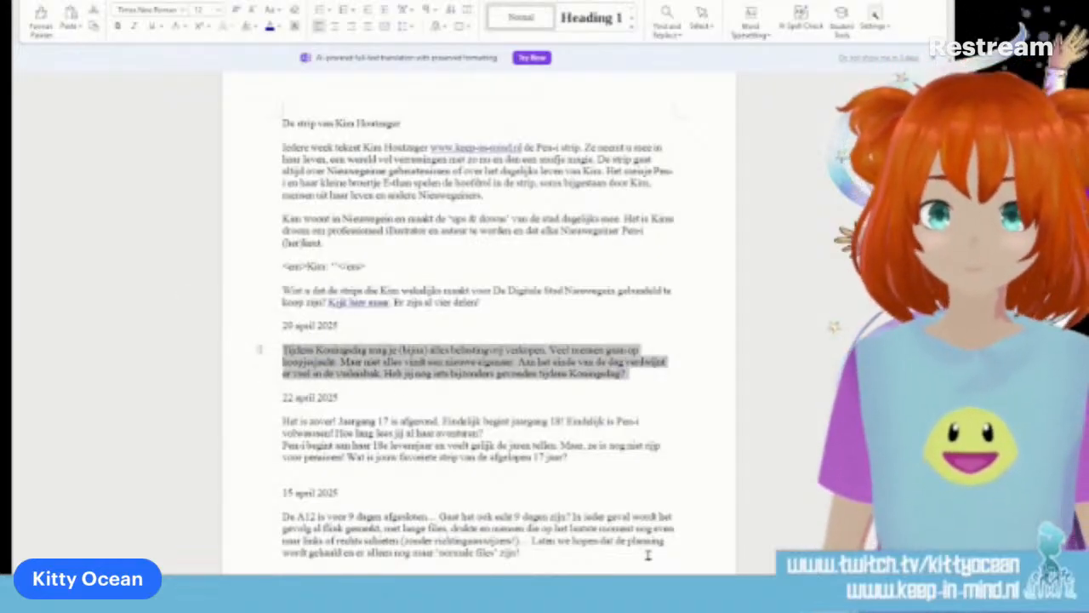
scroll(798, 532, "up", 6)
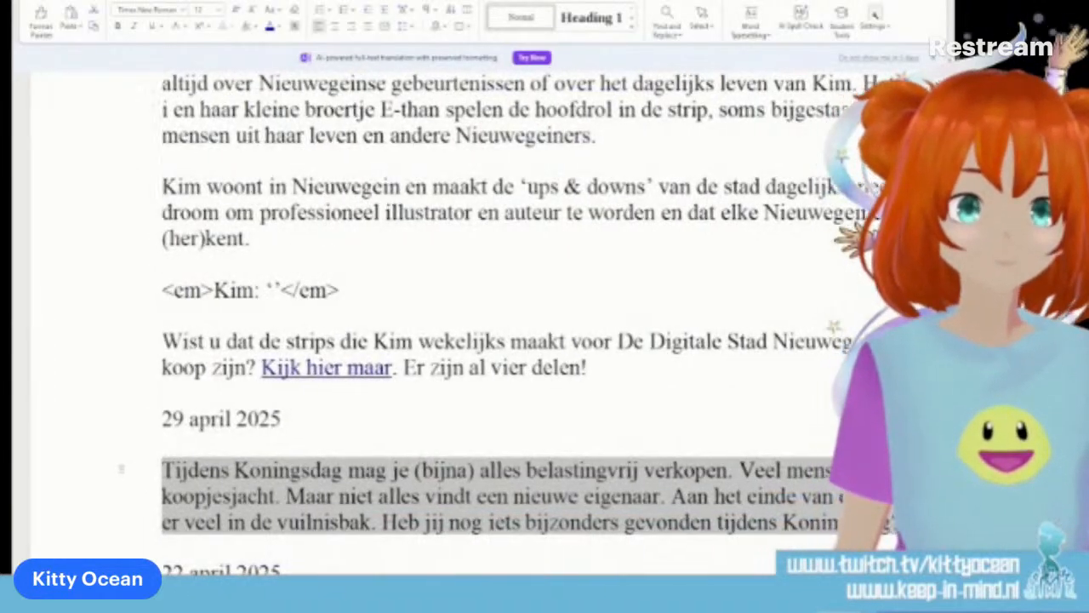
scroll(799, 536, "right", 3)
scroll(699, 530, "down", 3)
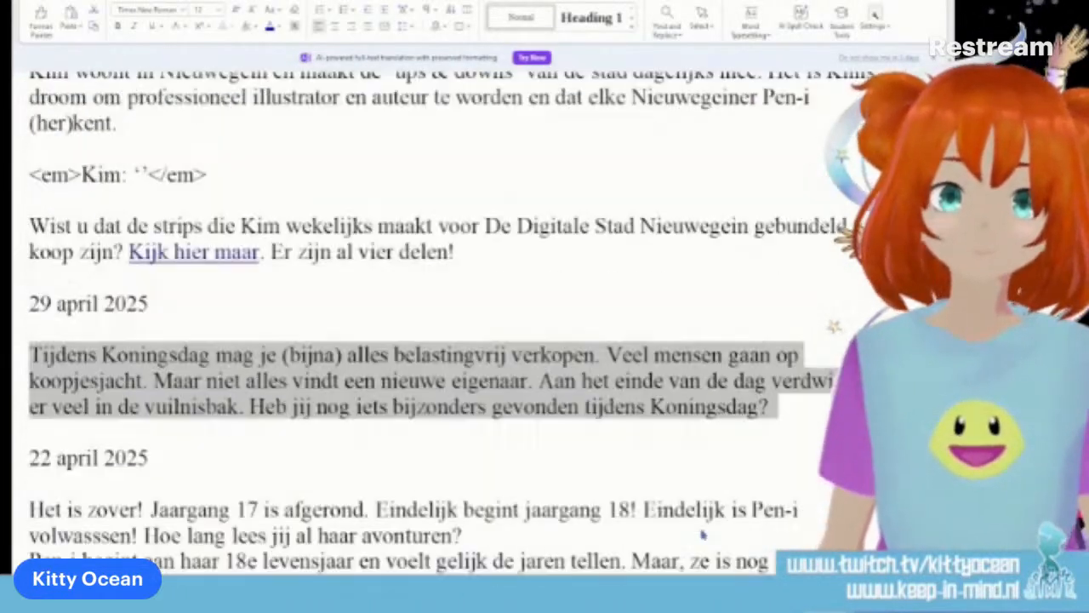
scroll(700, 530, "down", 1)
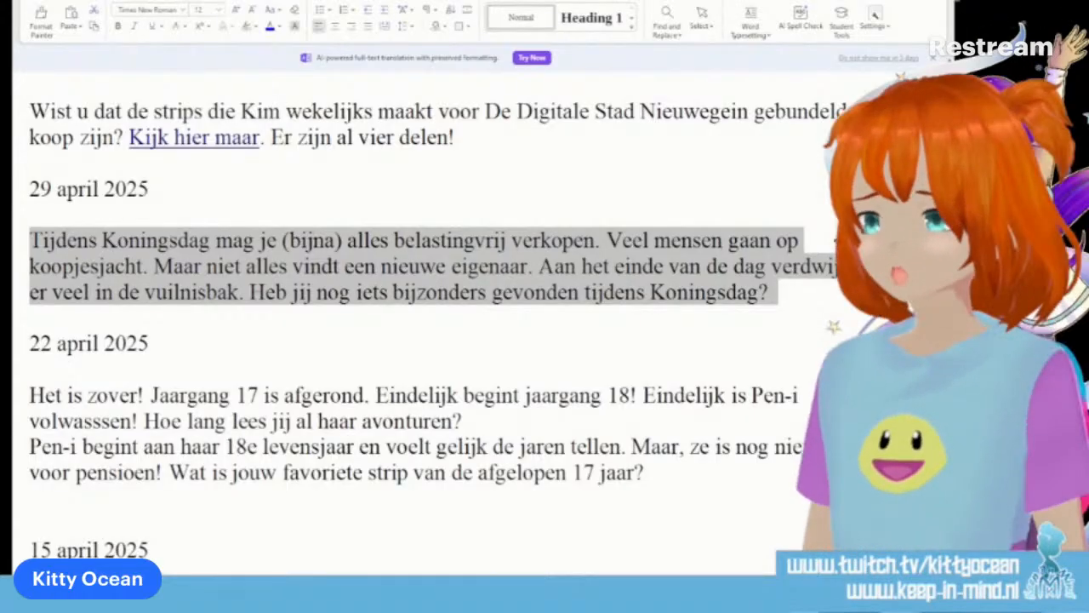
left_click(279, 338)
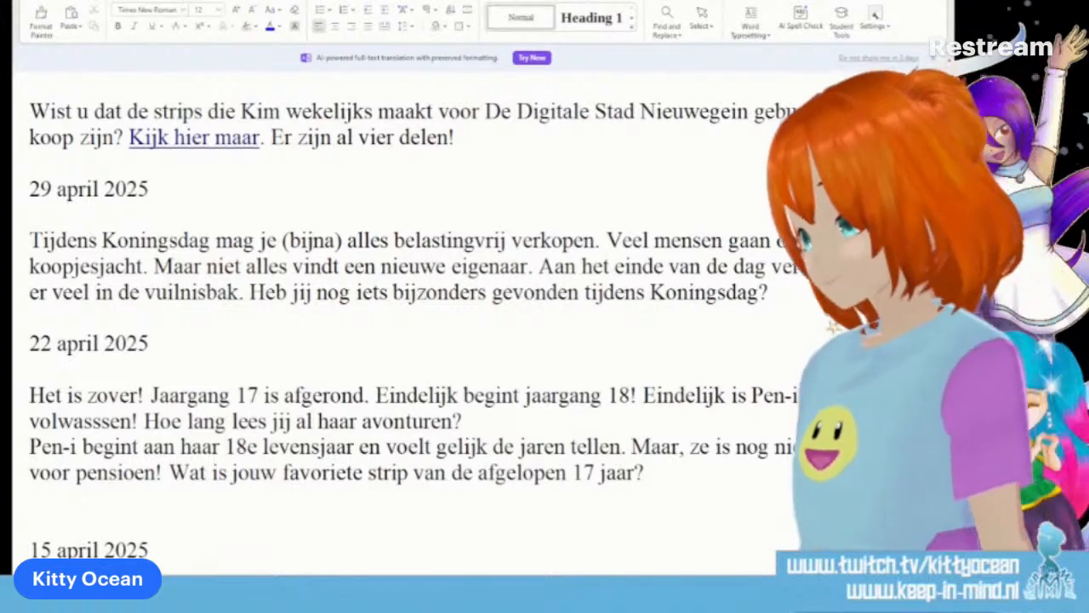
Switch to Photoshop and save the comic strip for the web as a JPEG at High quality
key("alt+Tab")
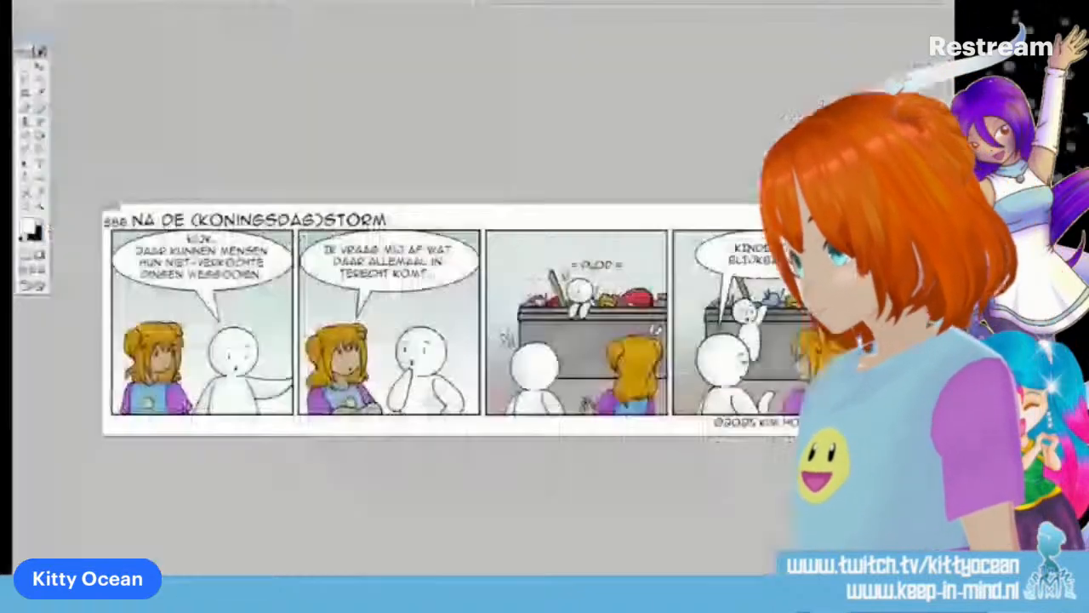
left_click(34, 2)
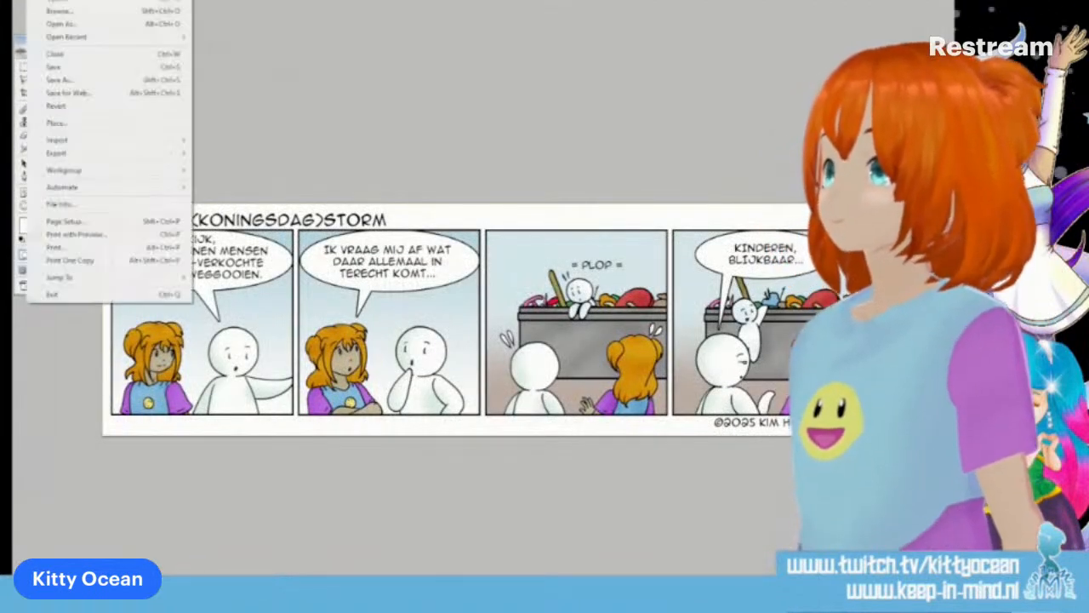
left_click(98, 93)
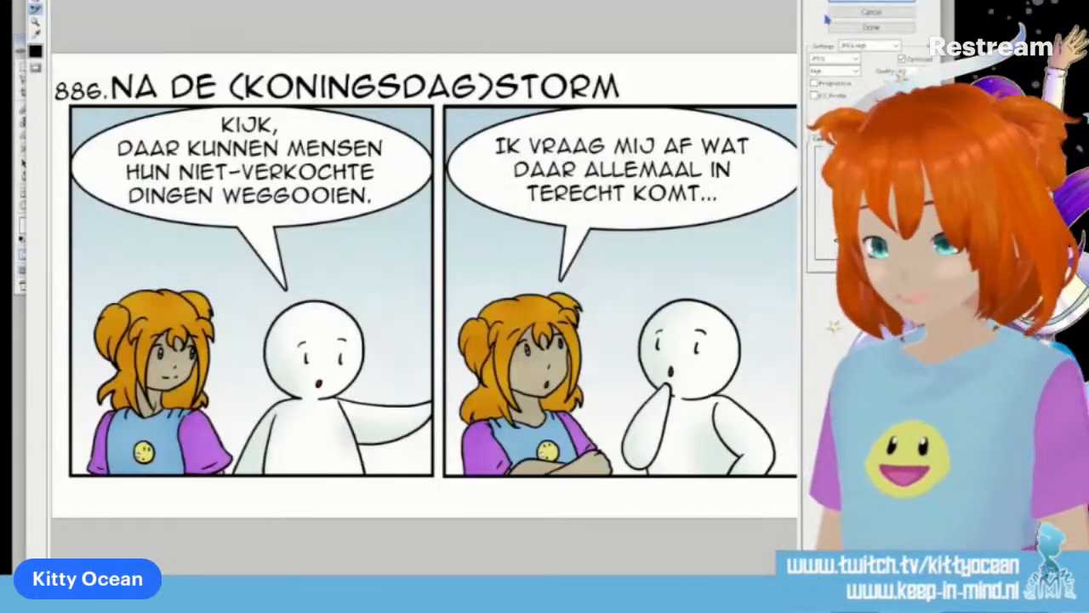
left_click(845, 2)
left_click_drag(484, 177, 1, 146)
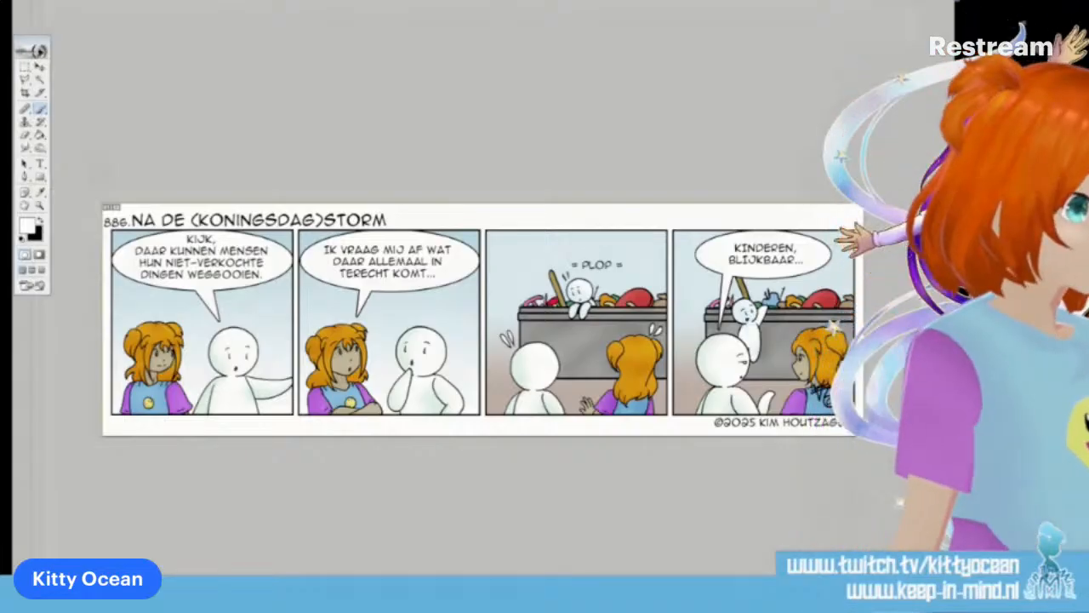
Move the strip's window below the NewBanner2025.psd window and paste the copied strip into the banner as a new layer
key("ctrl+Tab")
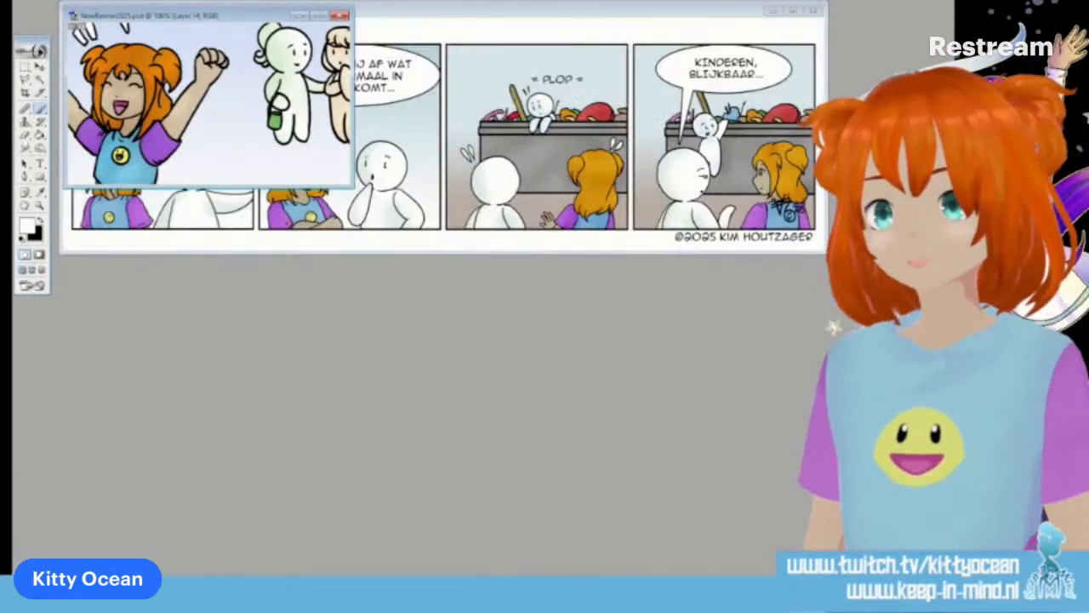
left_click(340, 14)
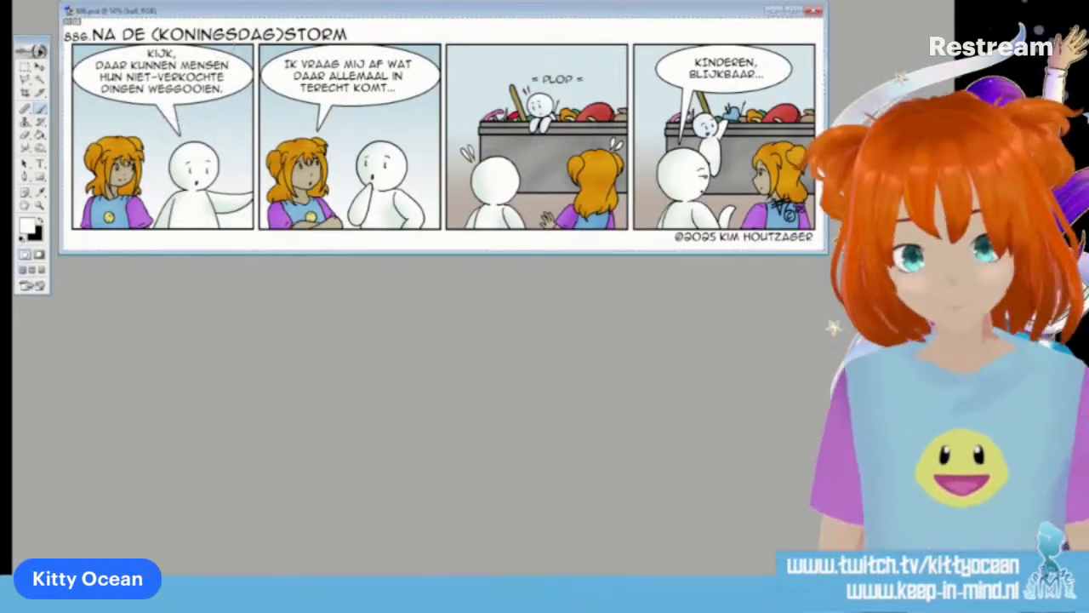
left_click_drag(248, 17, 290, 210)
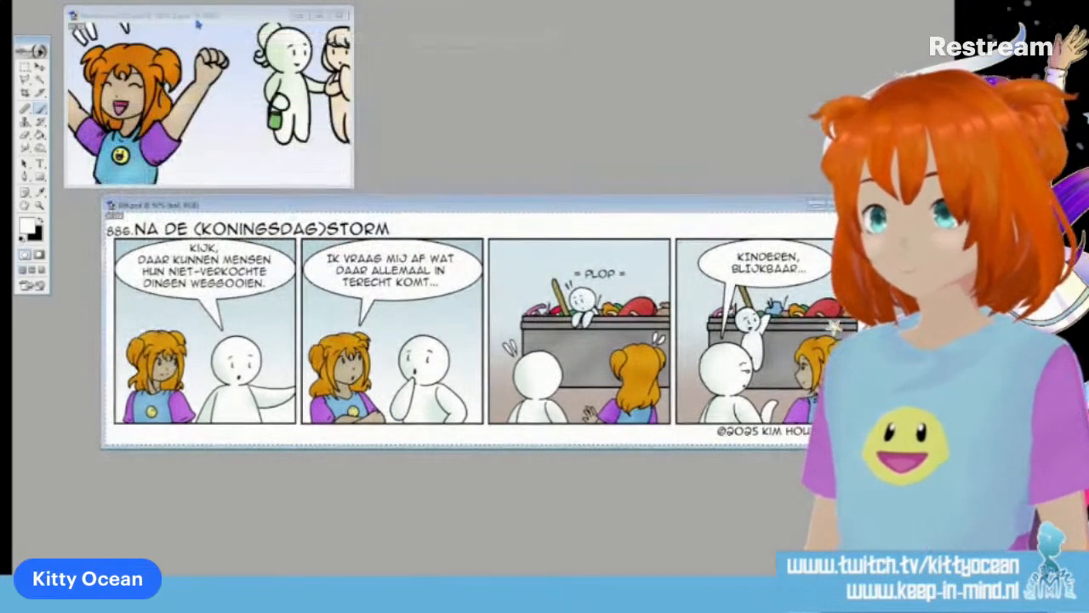
left_click(198, 24)
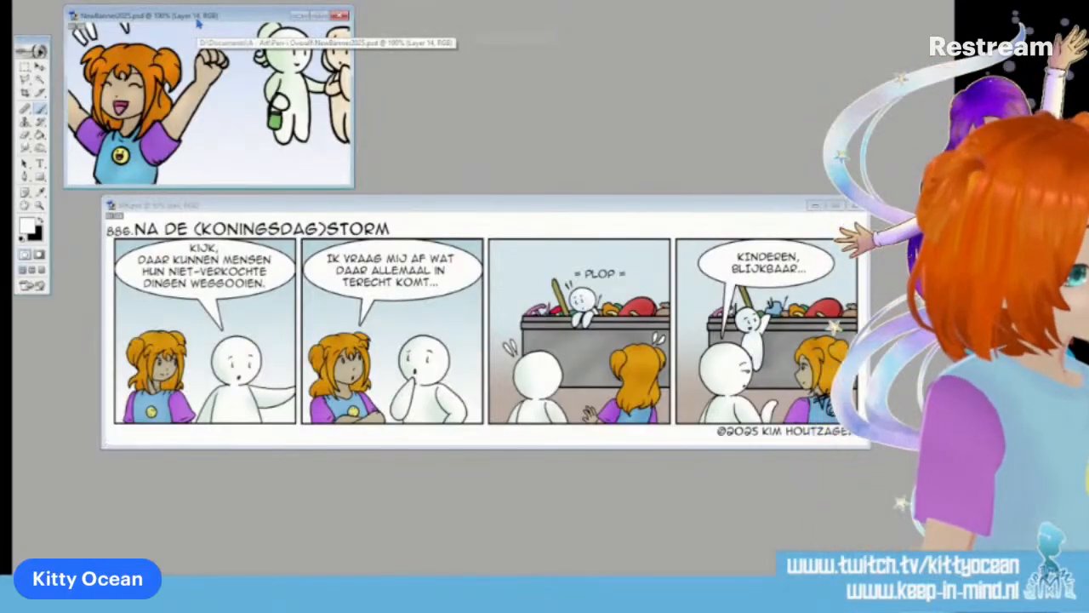
key("ctrl+v")
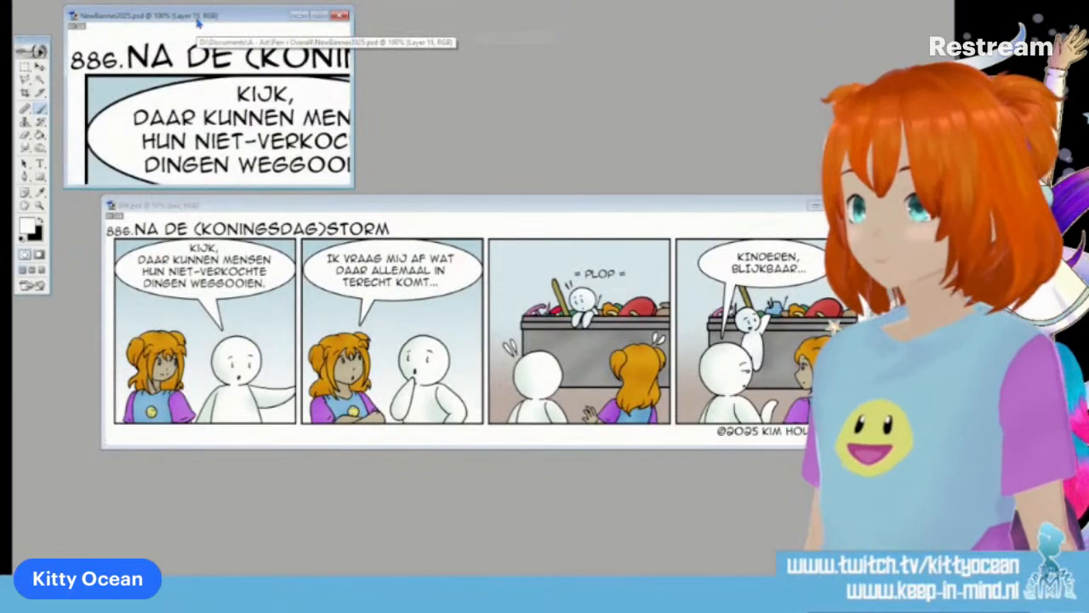
Reposition the pasted strip so the first panel's girl and white figure fill the banner, without the speech balloon
left_click_drag(225, 125, 206, 32)
left_click_drag(258, 134, 258, 71)
left_click_drag(165, 100, 161, 95)
Save the banner image for the web as a JPEG at High quality
left_click(24, 1)
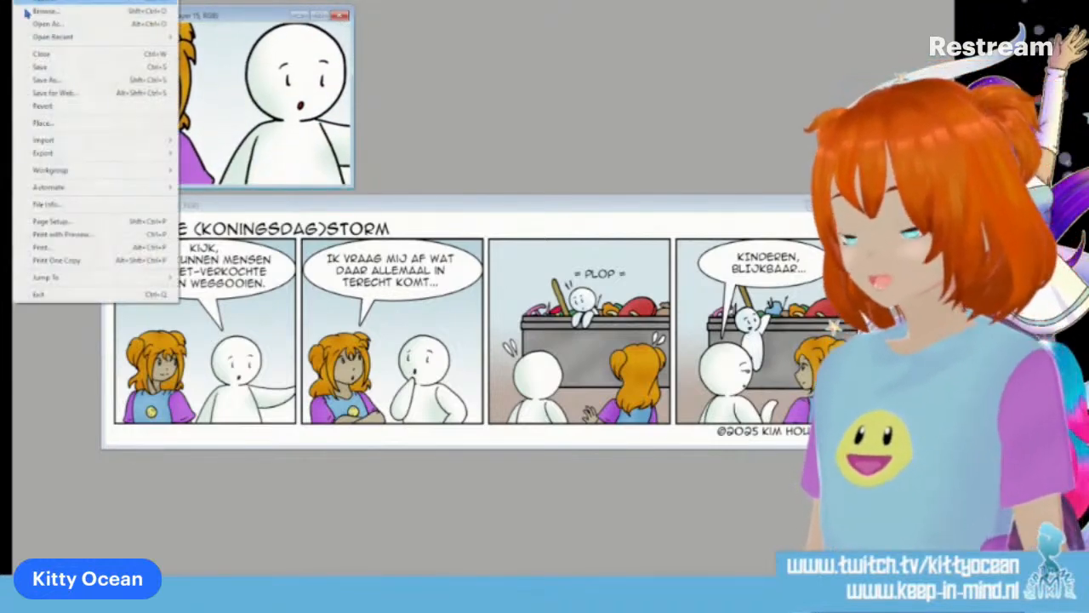
left_click(55, 92)
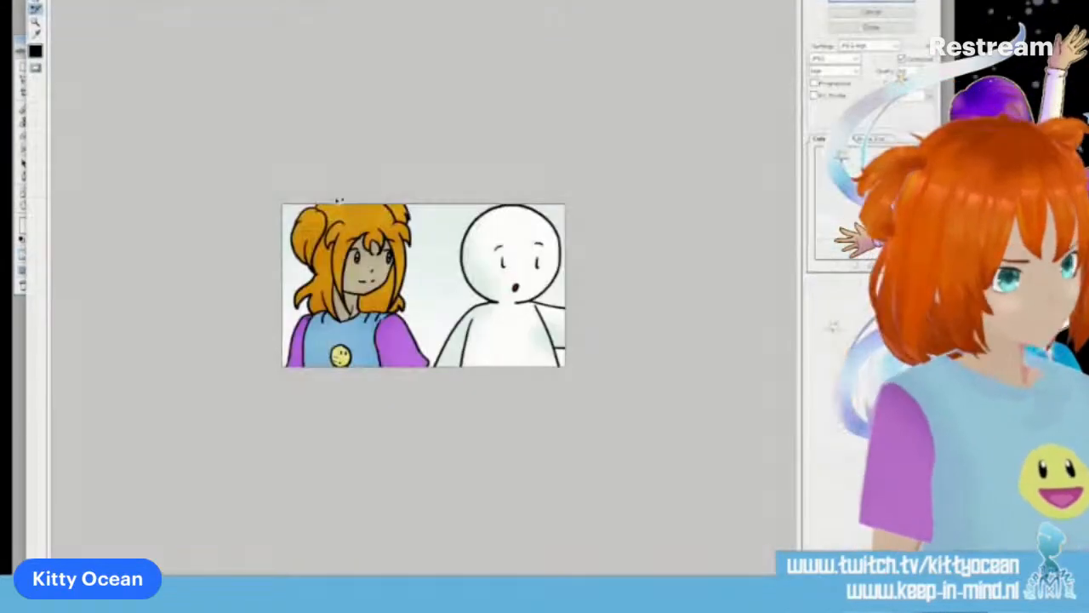